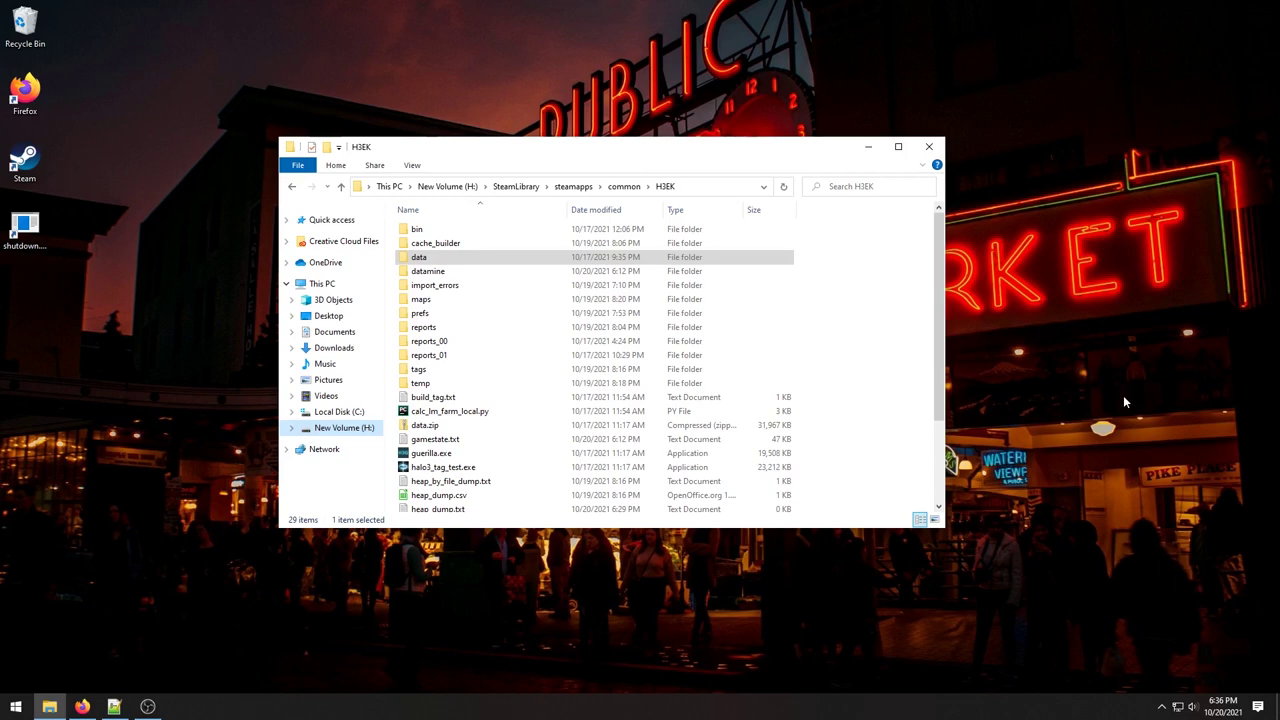
# Browse from the H3EK folder into tags\levels\multi.
pyautogui.moveTo(937, 290)
pyautogui.mouseDown()
pyautogui.moveTo(937, 380)
pyautogui.moveTo(931, 284)
pyautogui.mouseUp()
pyautogui.click(442, 372)
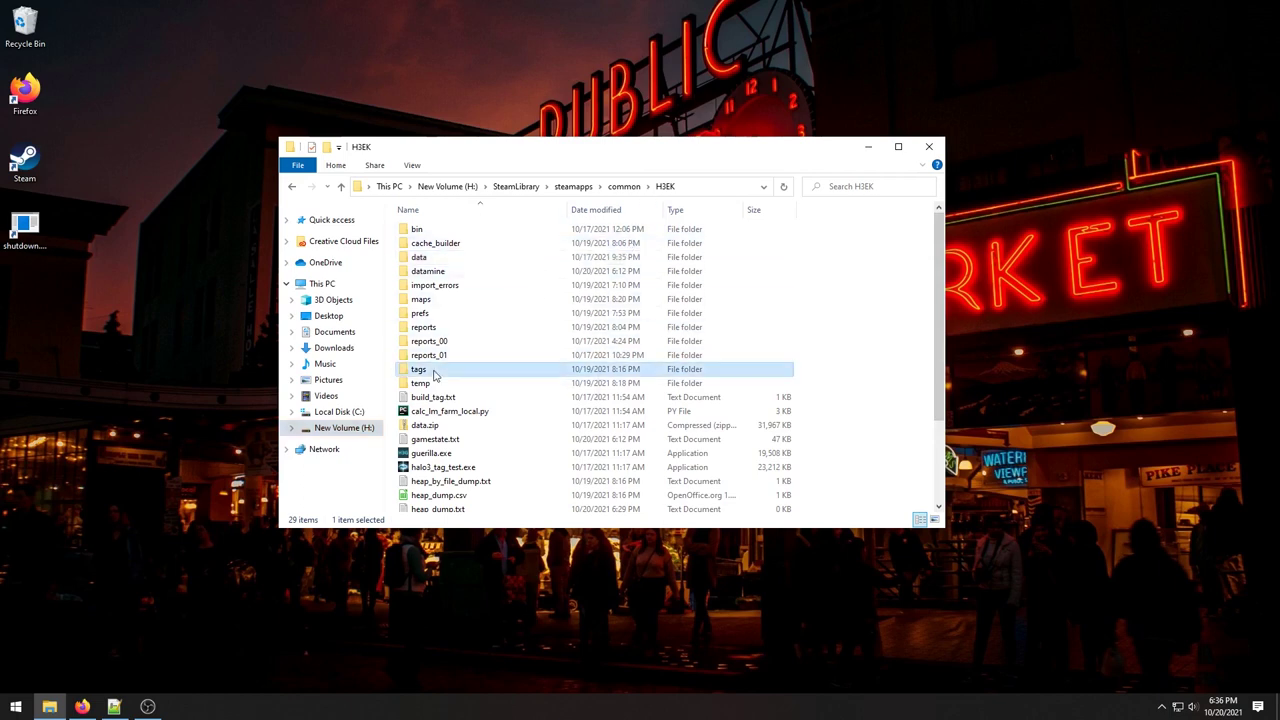
pyautogui.doubleClick(442, 259)
pyautogui.click(443, 257)
pyautogui.click(291, 187)
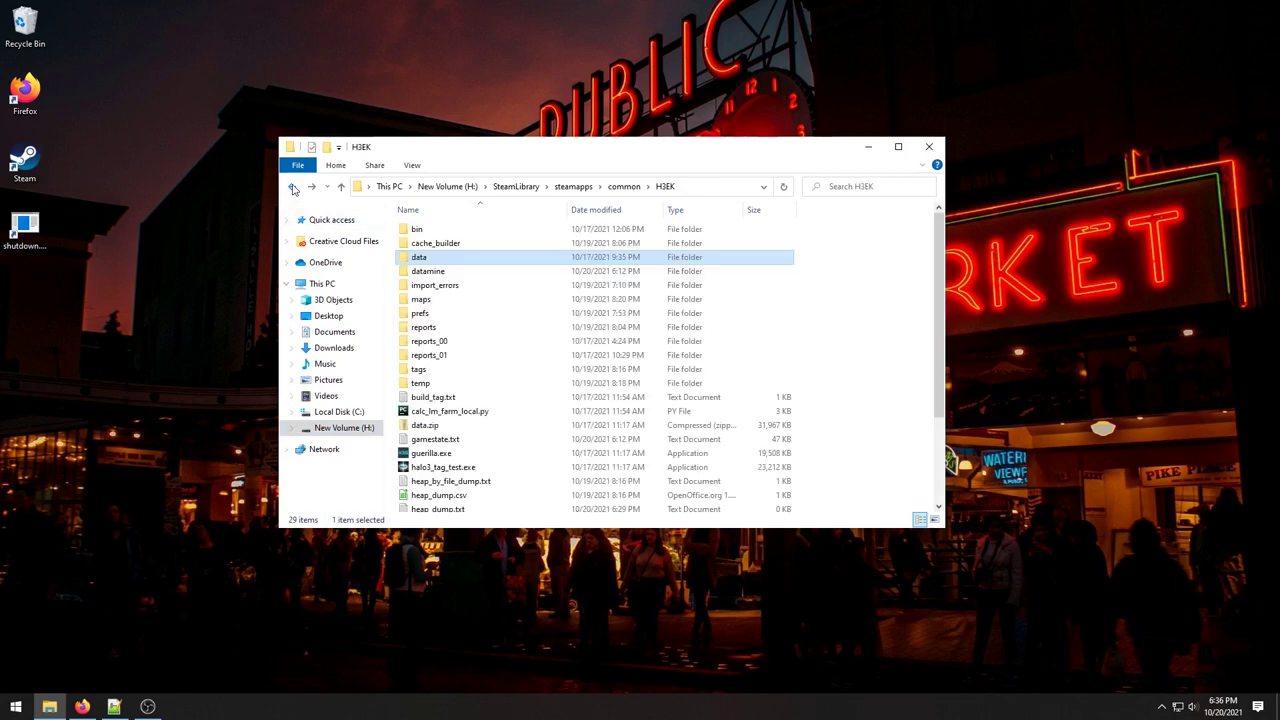
pyautogui.doubleClick(500, 370)
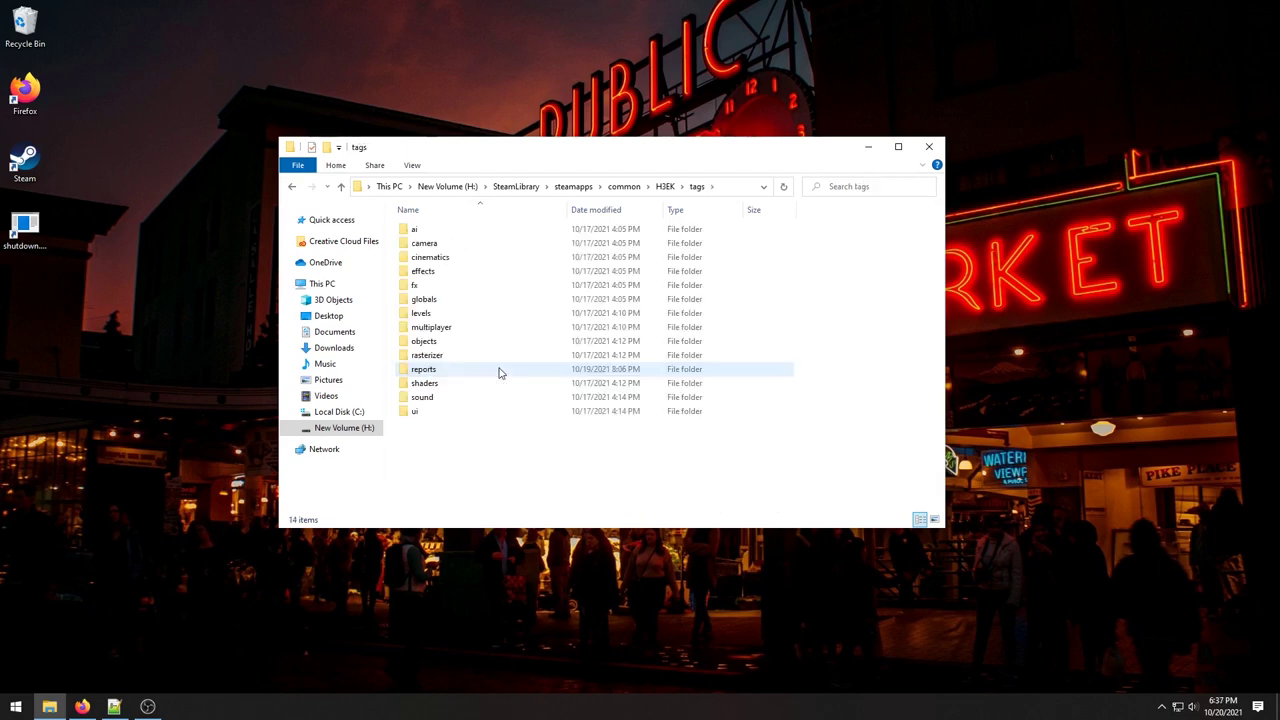
pyautogui.doubleClick(460, 330)
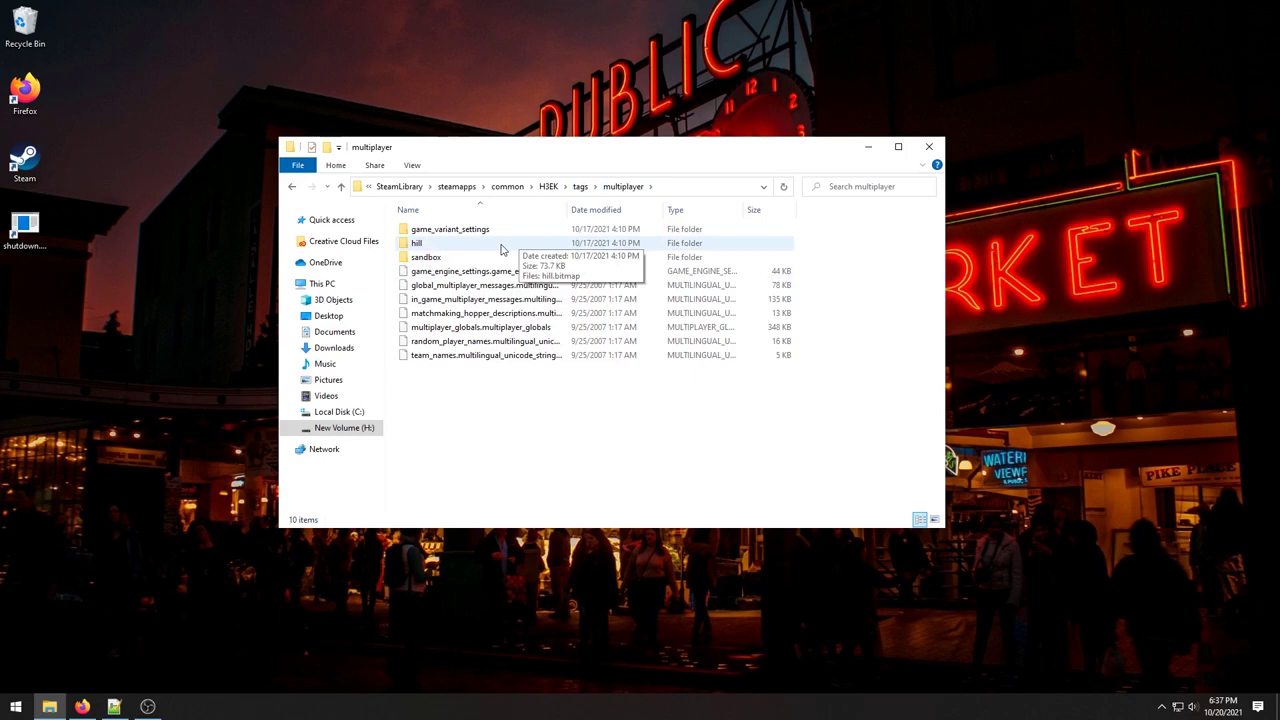
pyautogui.click(580, 187)
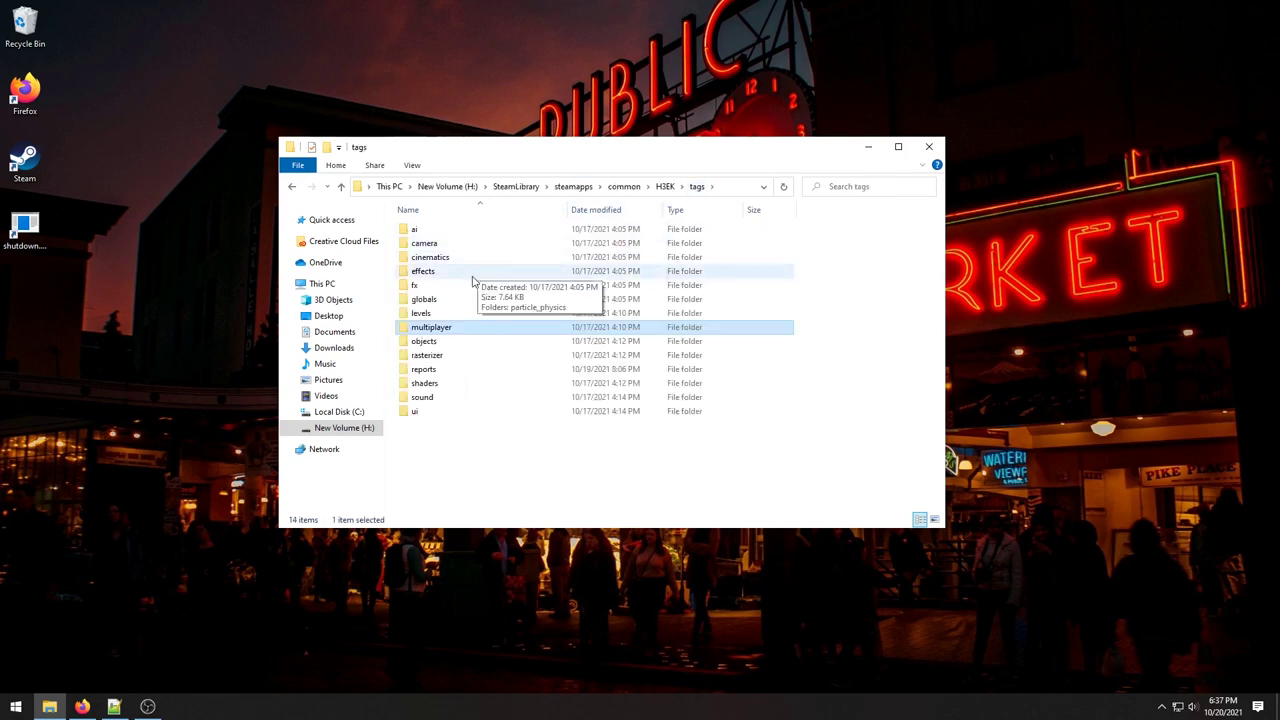
pyautogui.doubleClick(443, 313)
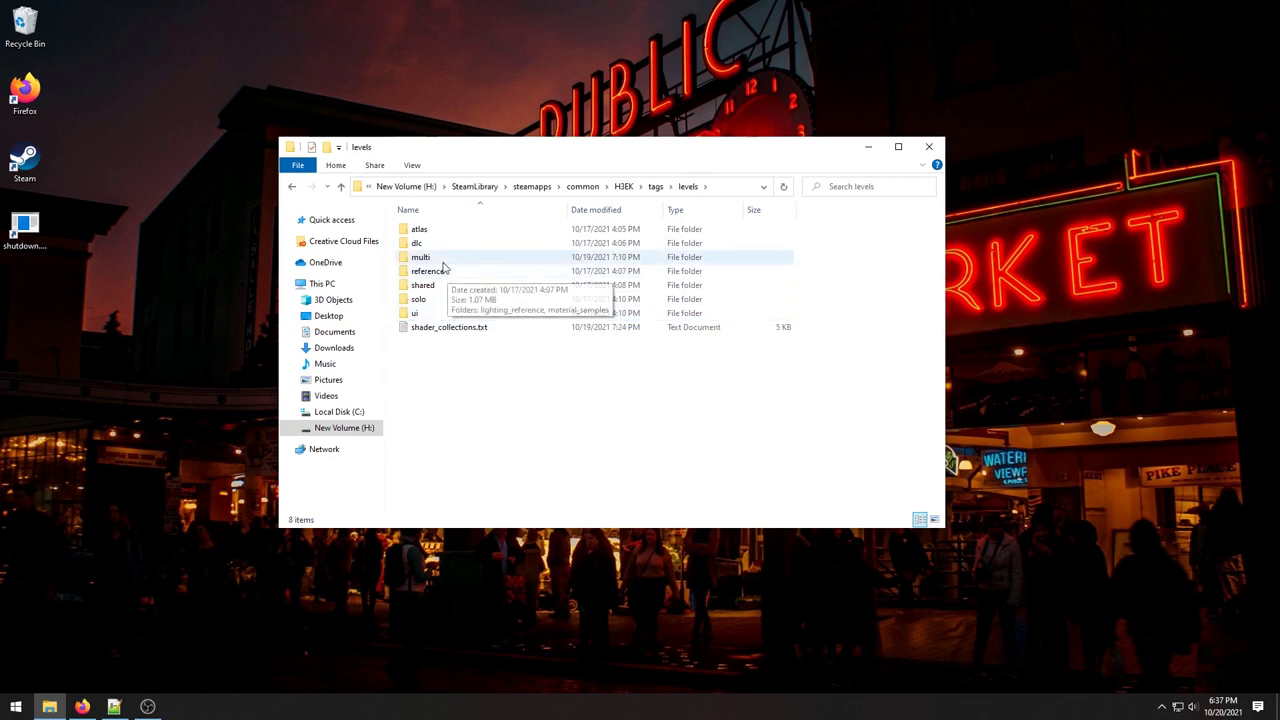
pyautogui.doubleClick(438, 259)
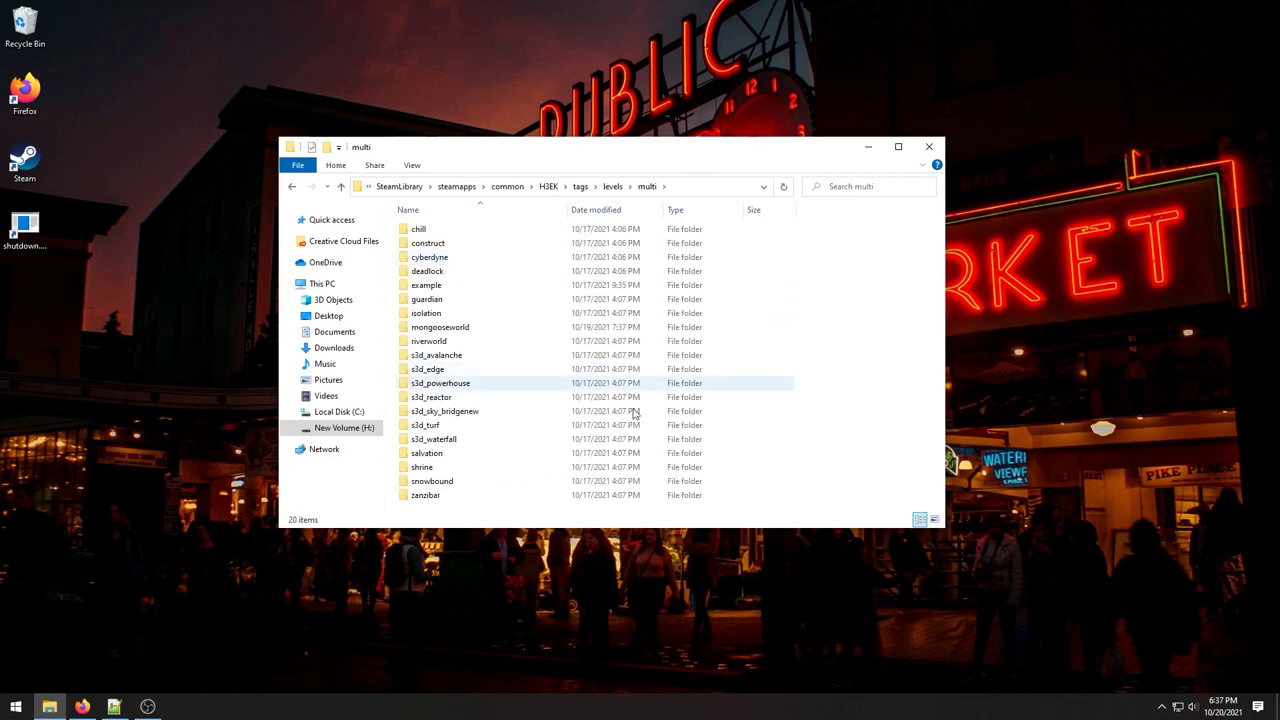
# Create a folder named tutorial in tags\levels\multi and open it.
pyautogui.rightClick(794, 450)
pyautogui.rightClick(856, 422)
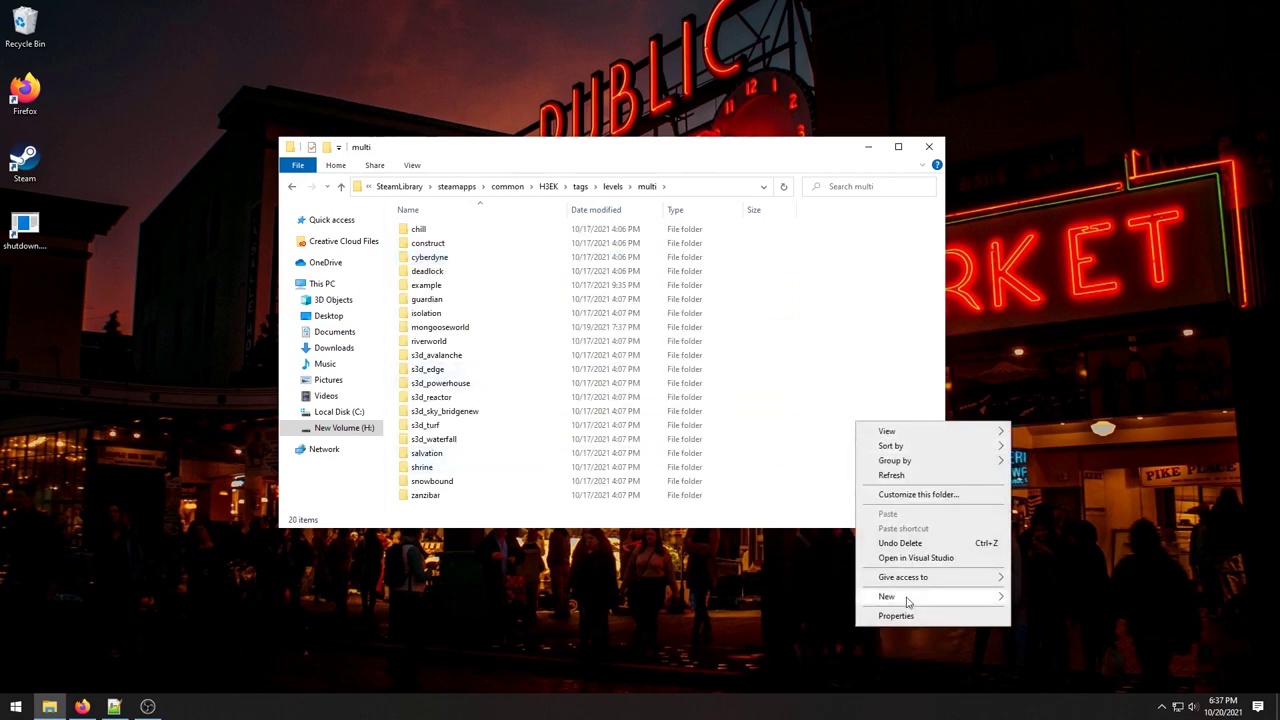
pyautogui.moveTo(908, 601)
pyautogui.click(1039, 476)
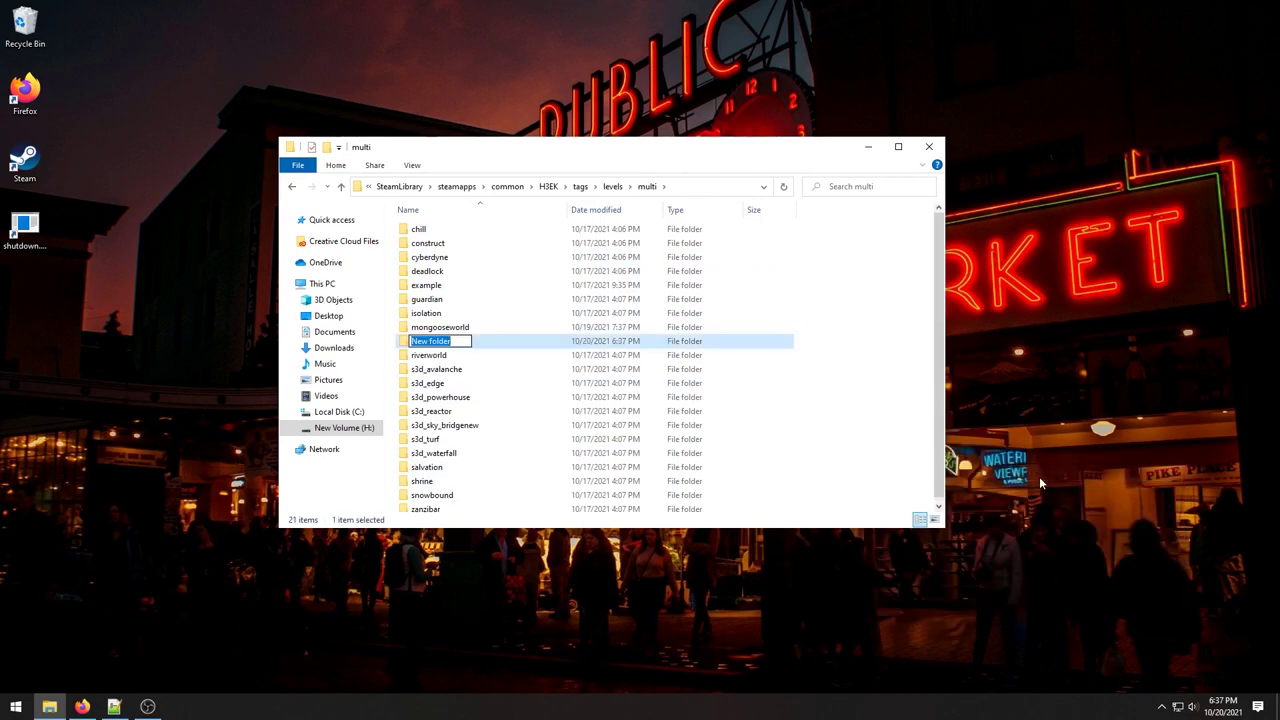
pyautogui.write('tutorial')
pyautogui.click(1039, 476)
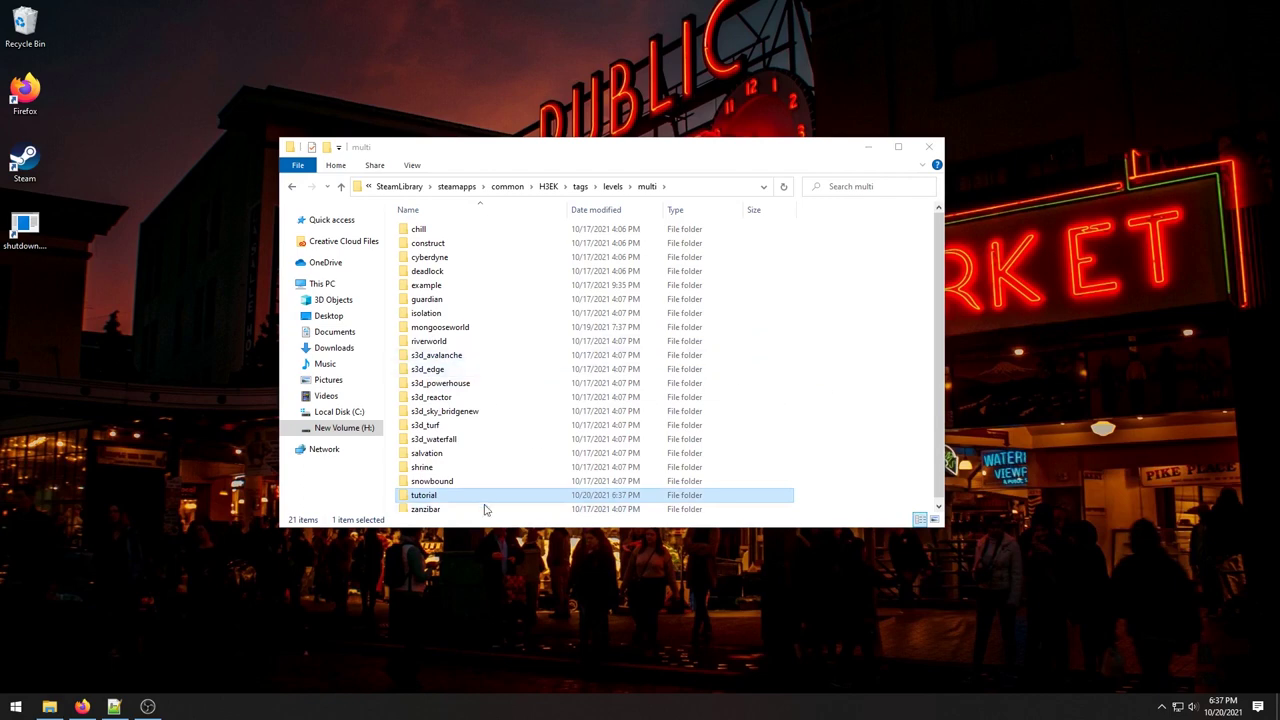
pyautogui.doubleClick(455, 496)
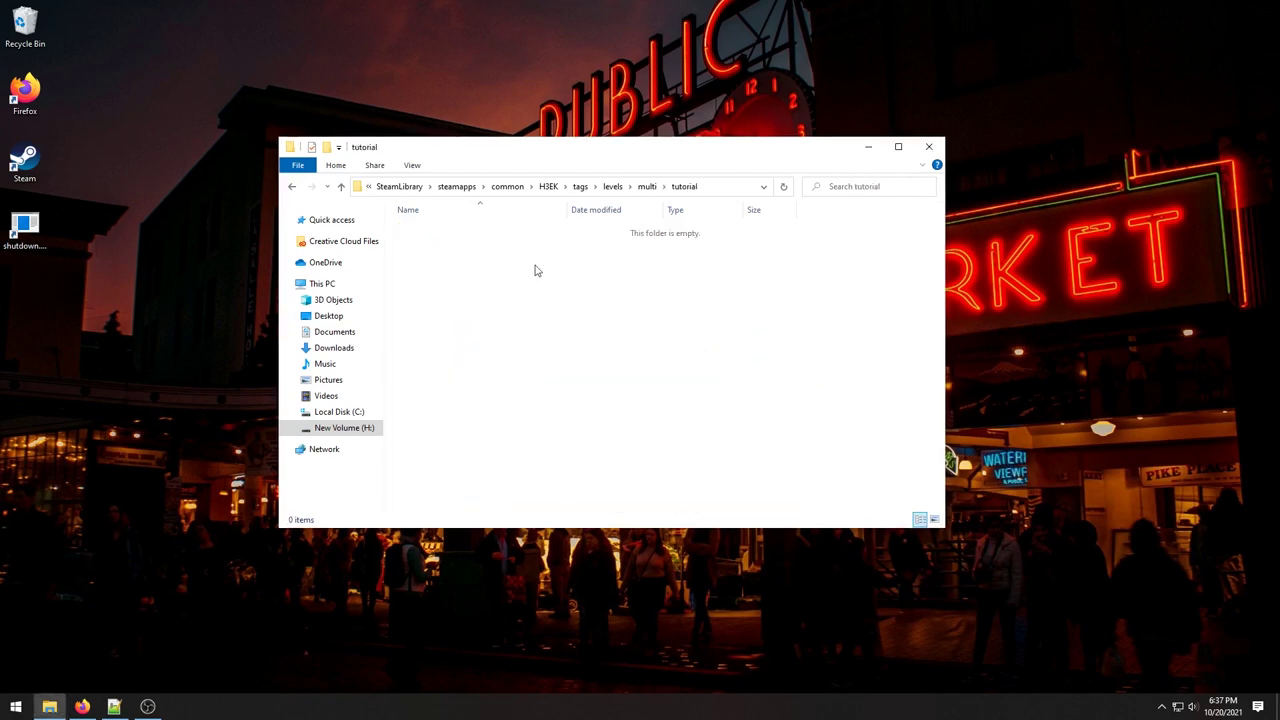
# Inside tutorial, create the bitmaps and shaders subfolders.
pyautogui.rightClick(518, 259)
pyautogui.moveTo(583, 429)
pyautogui.click(678, 431)
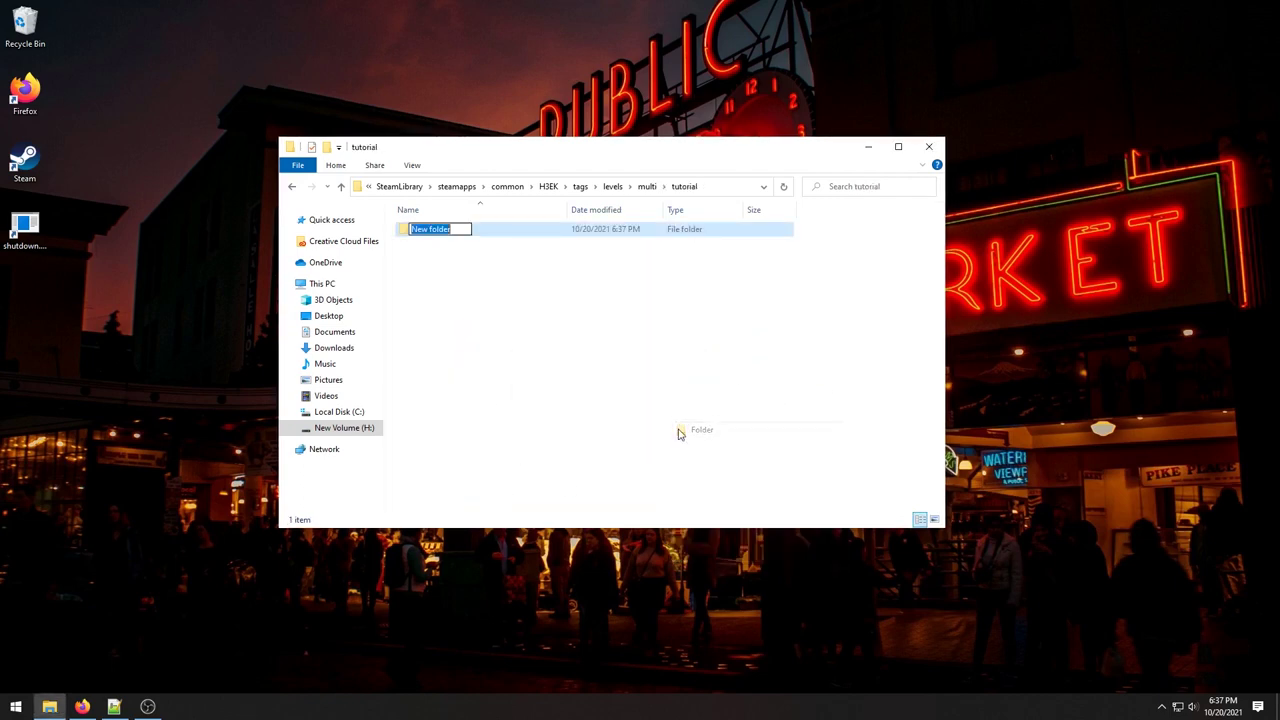
pyautogui.write('bitmaps')
pyautogui.rightClick(474, 277)
pyautogui.moveTo(508, 450)
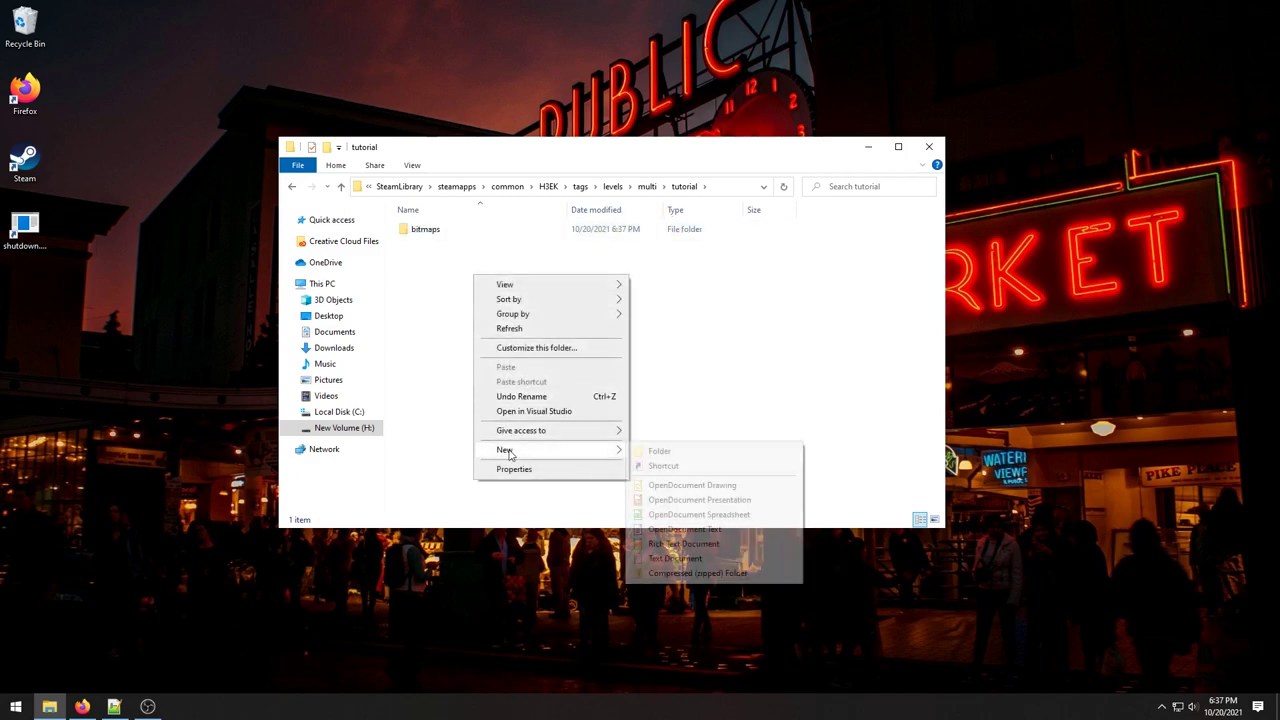
pyautogui.click(655, 451)
pyautogui.write('shaders')
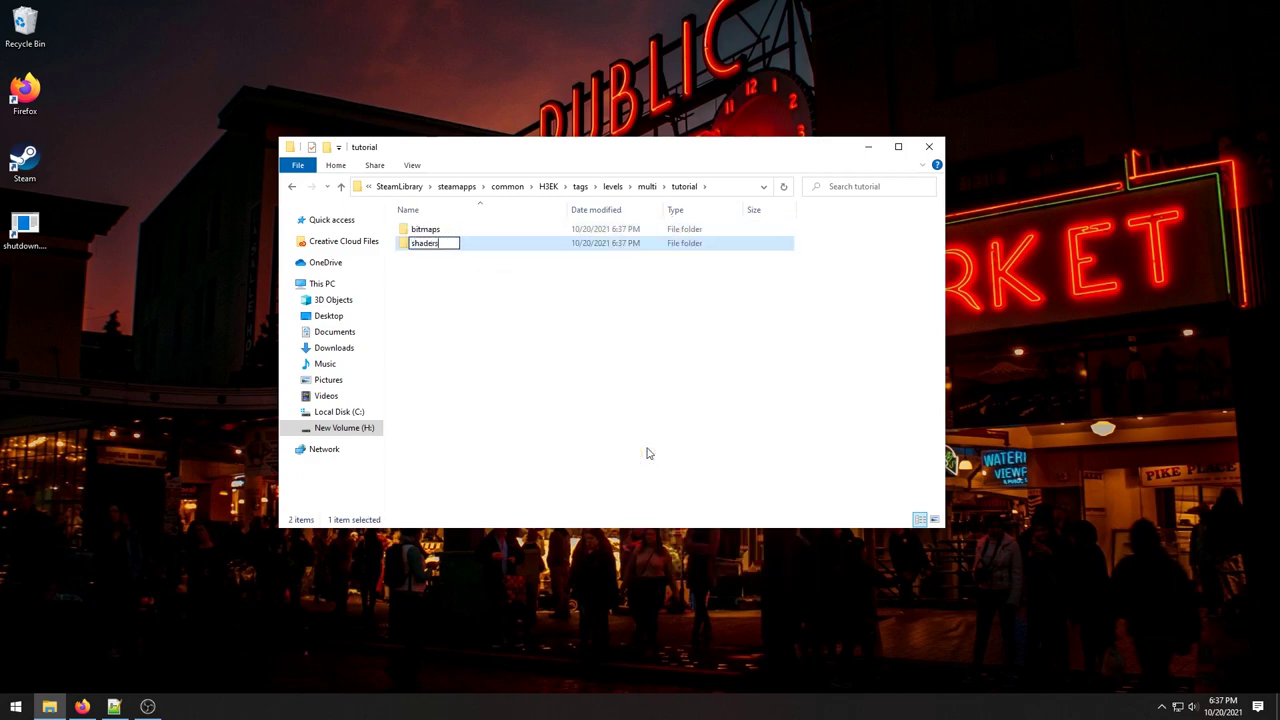
pyautogui.click(656, 381)
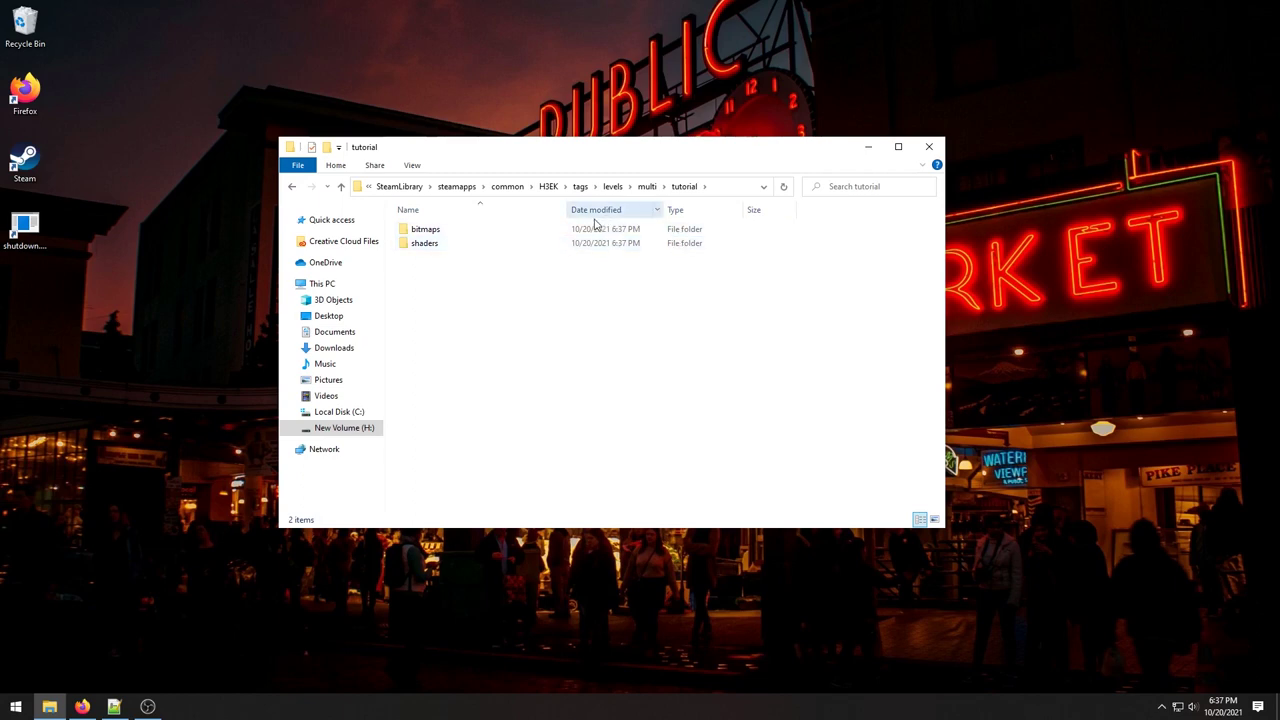
# Browse from H3EK into data\objects\levels\multi.
pyautogui.click(547, 186)
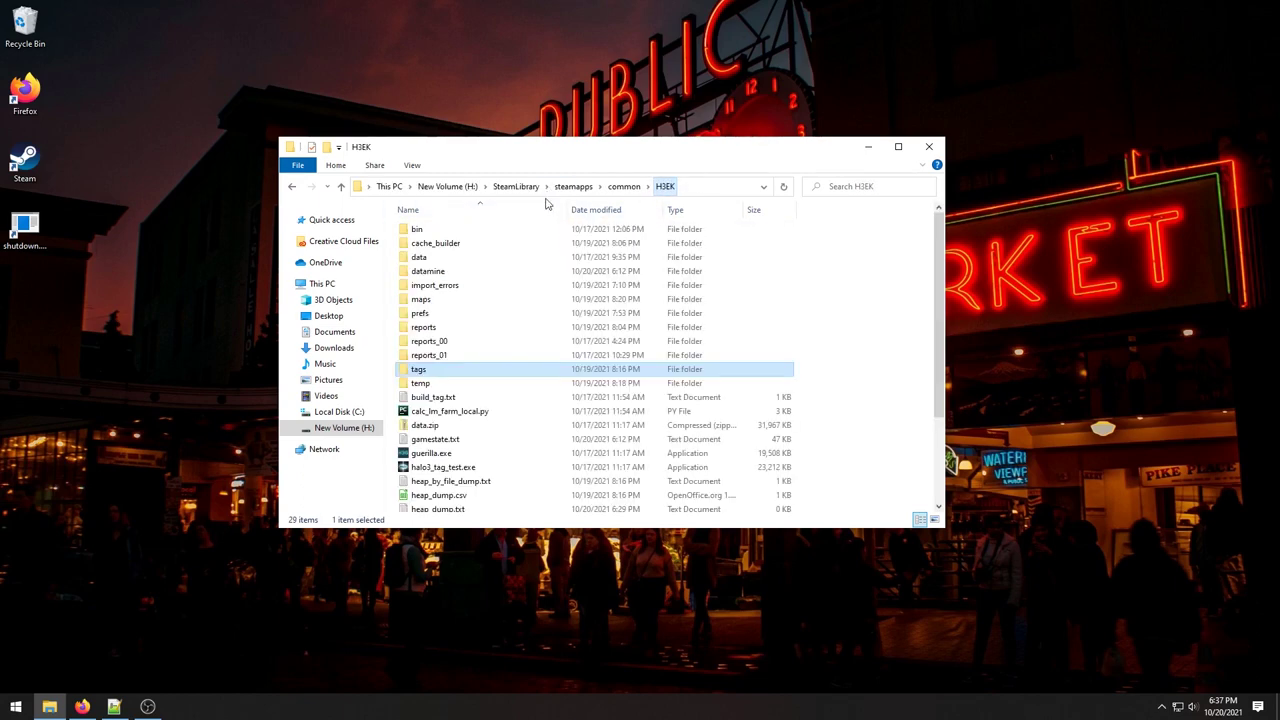
pyautogui.doubleClick(428, 263)
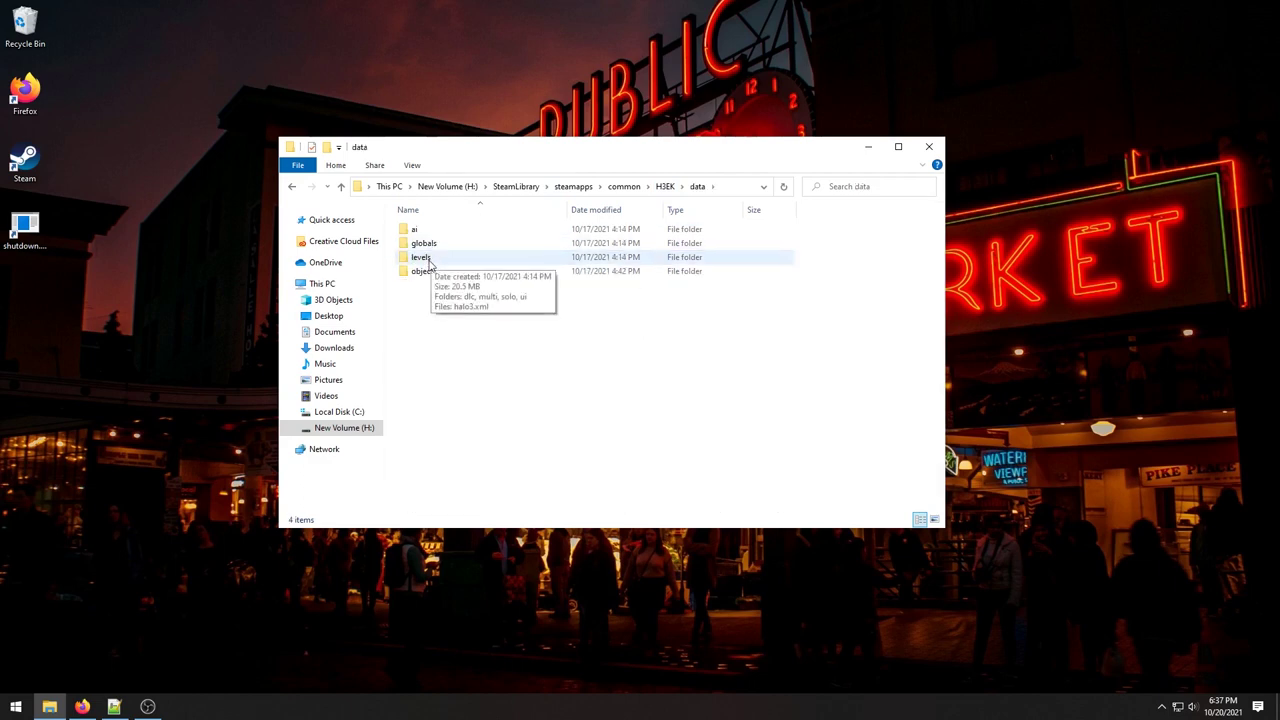
pyautogui.doubleClick(428, 271)
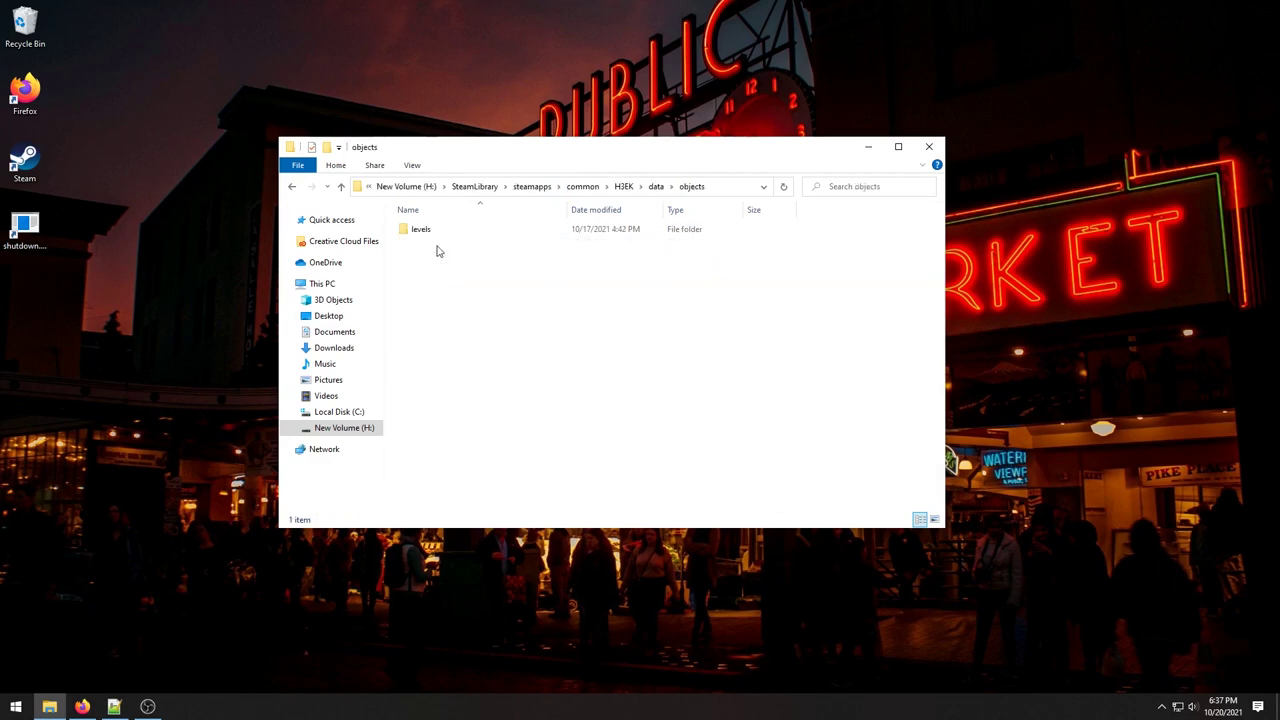
pyautogui.doubleClick(434, 231)
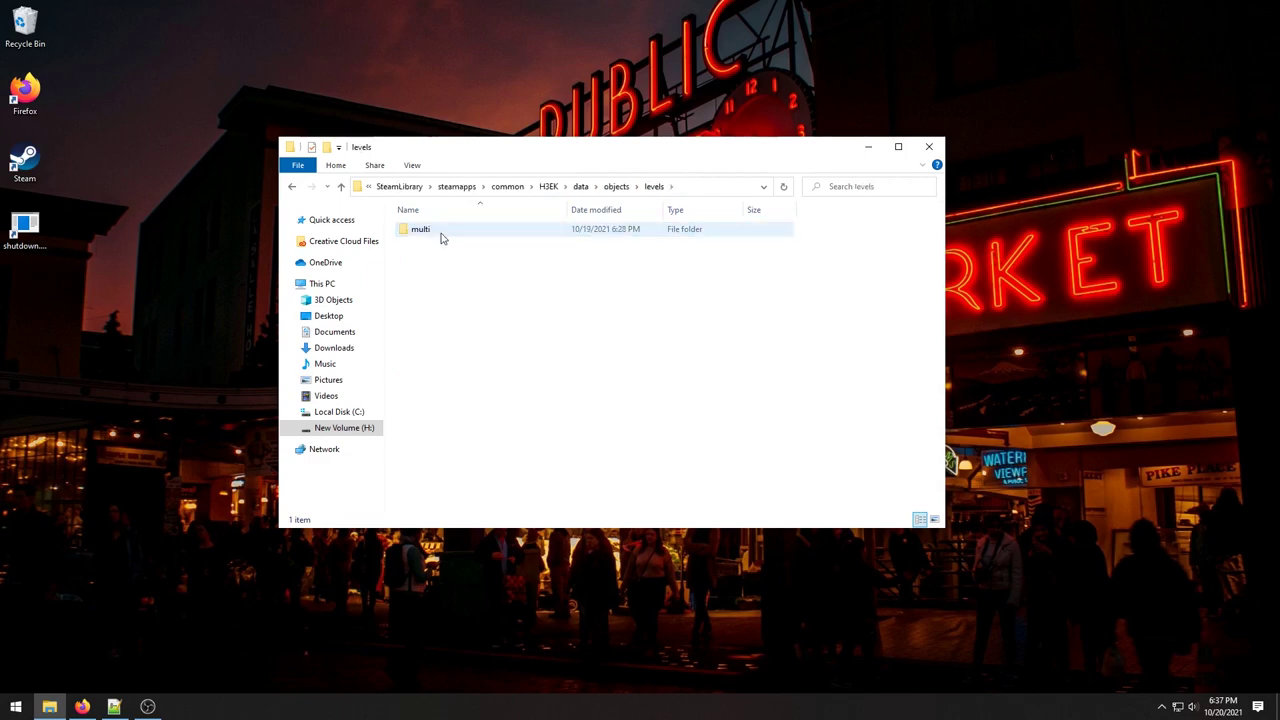
pyautogui.doubleClick(441, 231)
# Create a tutorial folder next to example and mongooseworld, then return to data.
pyautogui.rightClick(484, 280)
pyautogui.moveTo(580, 446)
pyautogui.click(667, 449)
pyautogui.write('tutorial')
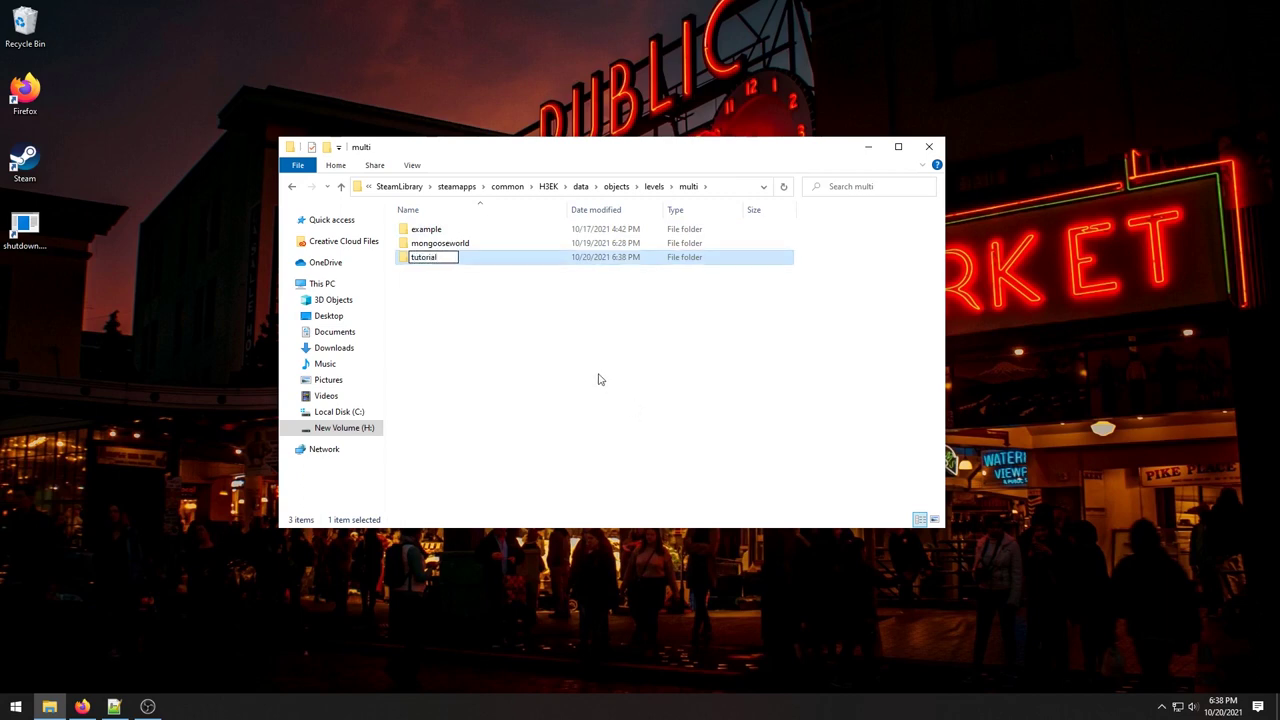
pyautogui.click(478, 303)
pyautogui.doubleClick(456, 245)
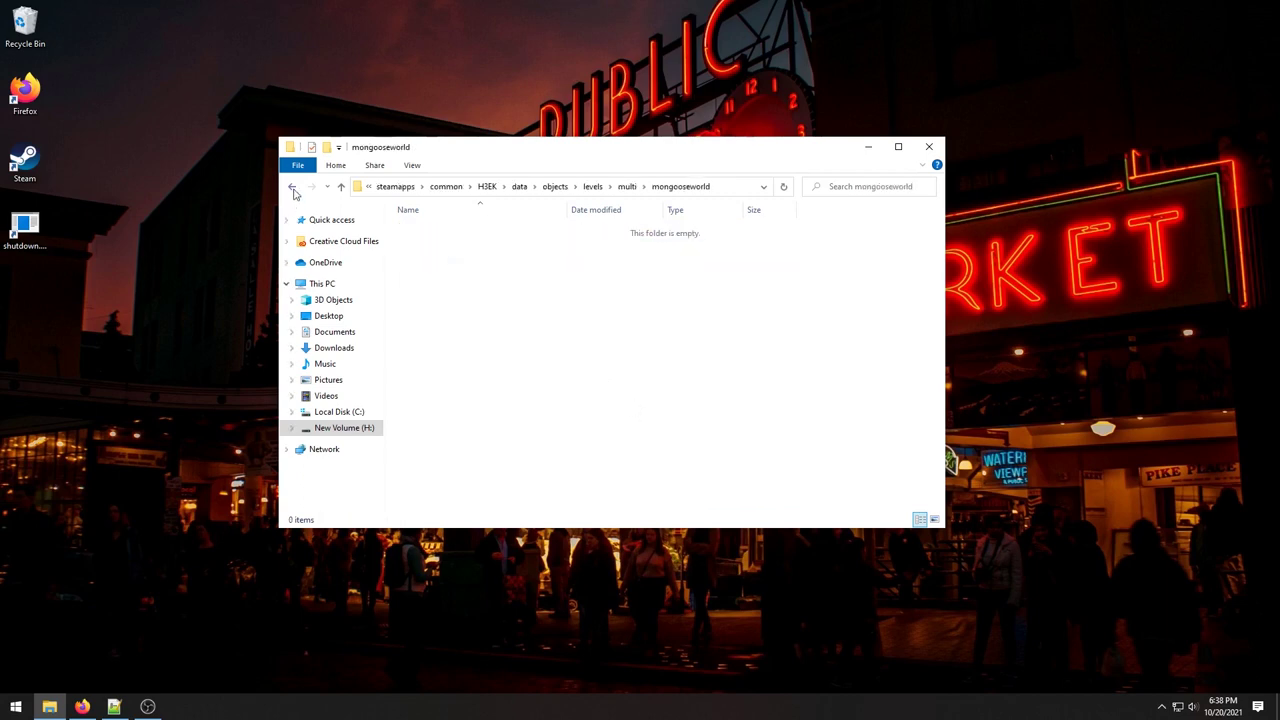
pyautogui.click(292, 186)
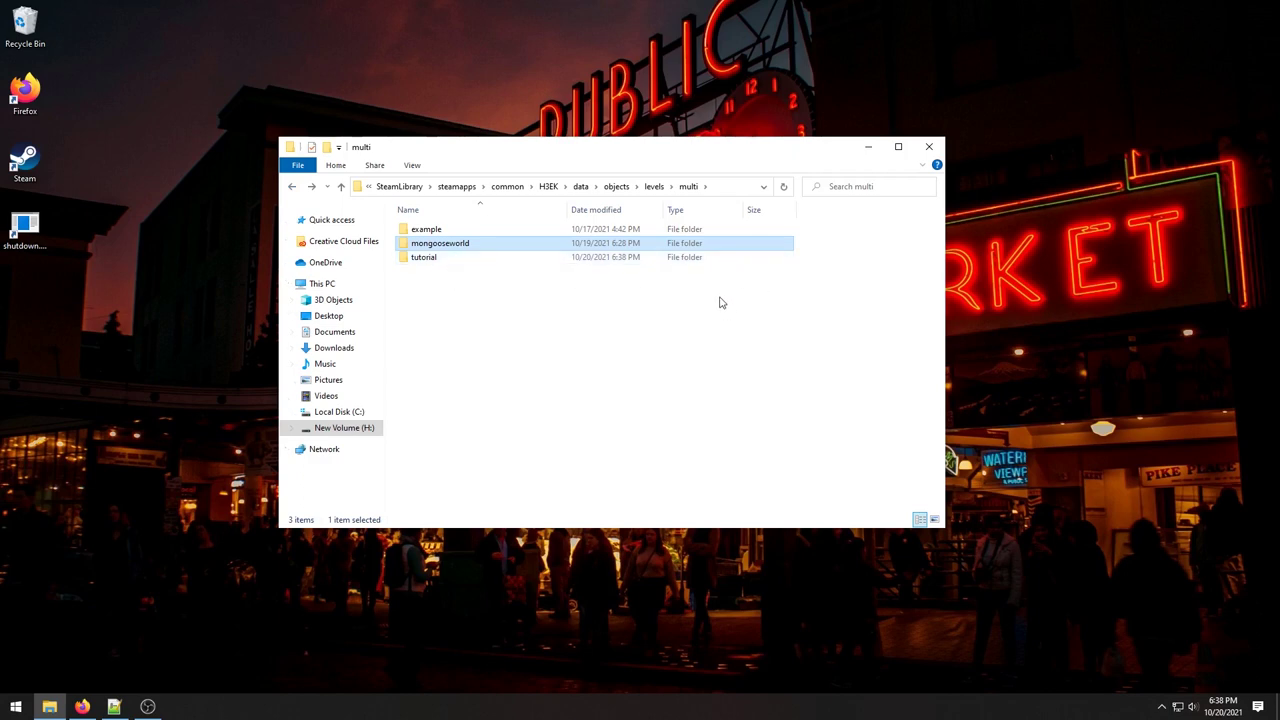
pyautogui.click(581, 188)
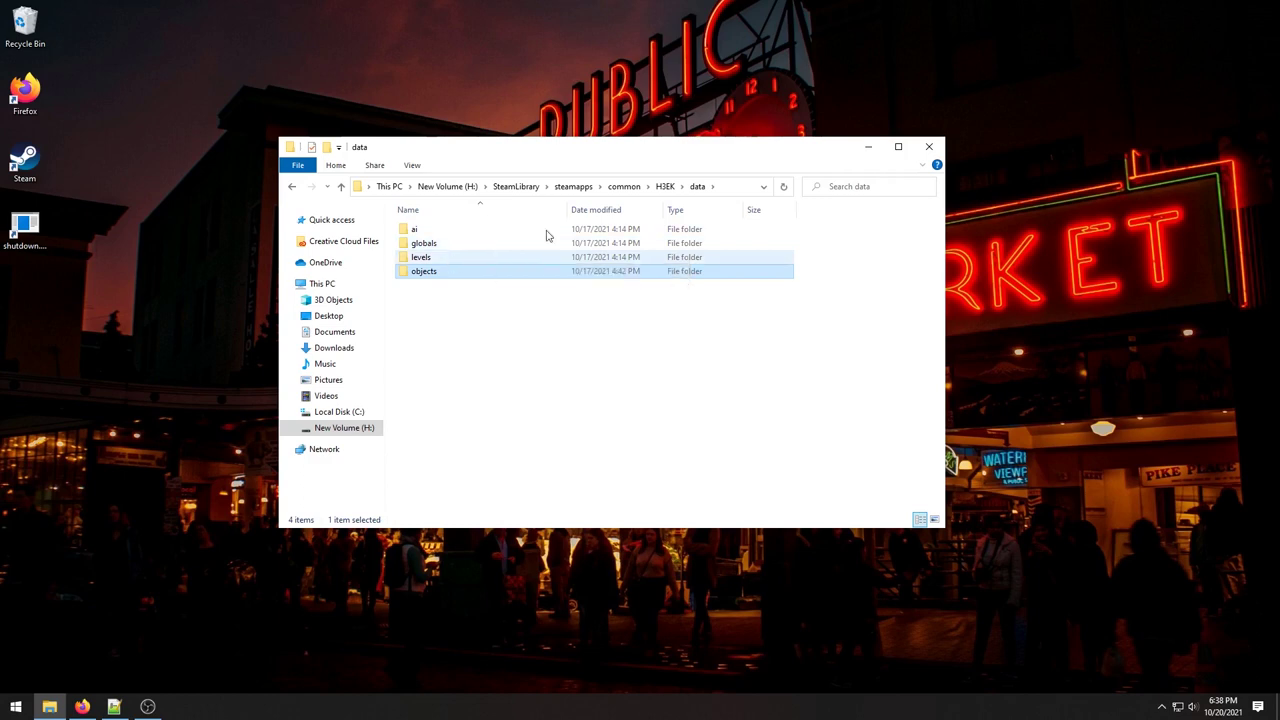
# Create a tutorial folder in data\levels\multi and open it.
pyautogui.doubleClick(449, 258)
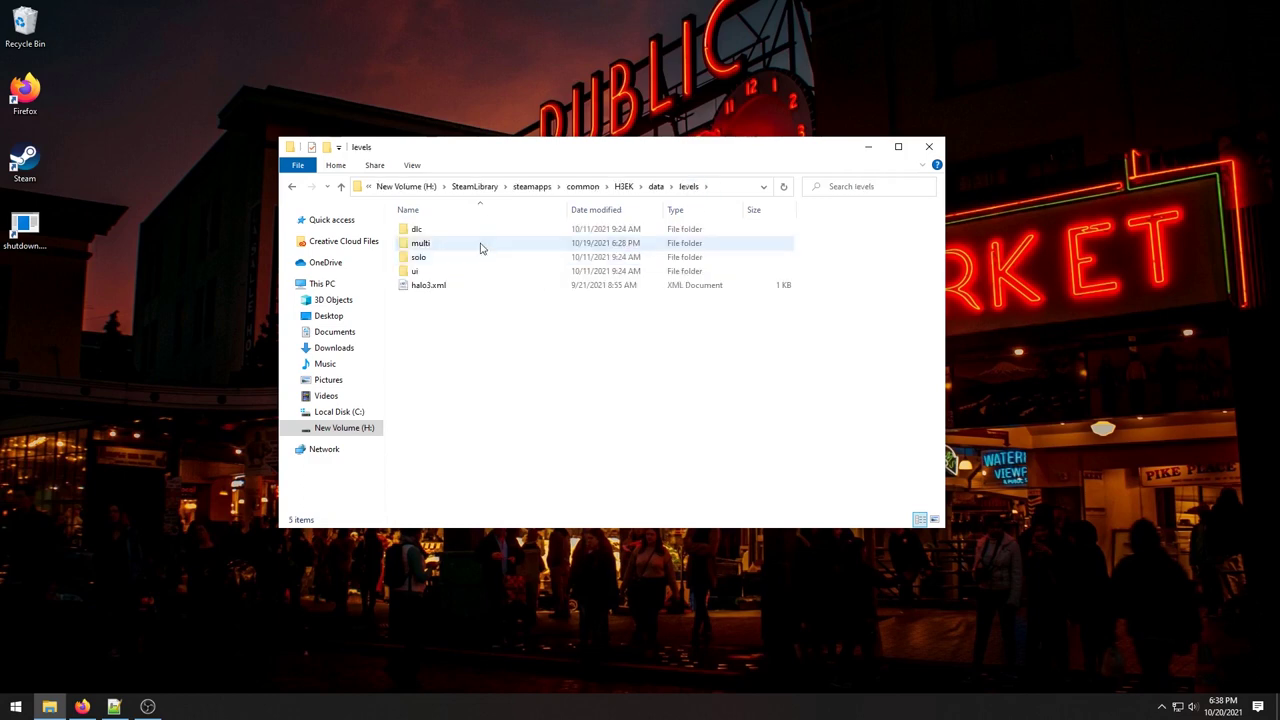
pyautogui.doubleClick(480, 249)
pyautogui.rightClick(757, 508)
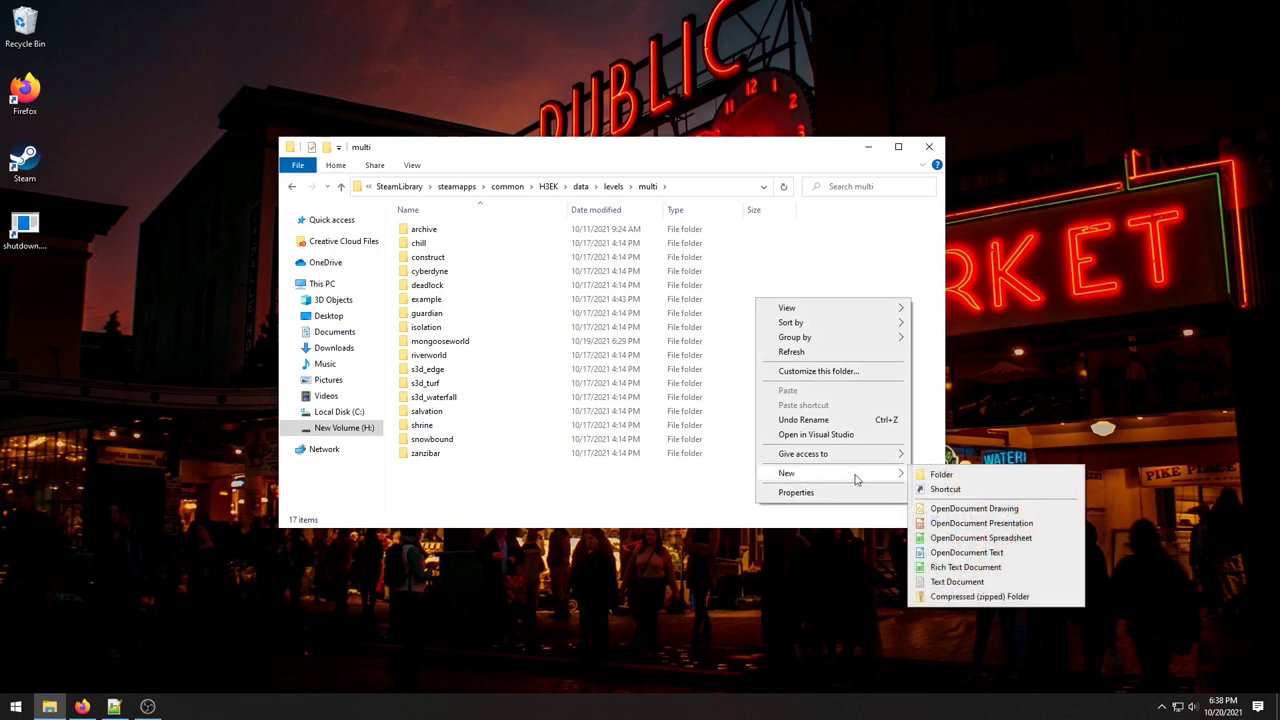
pyautogui.click(915, 476)
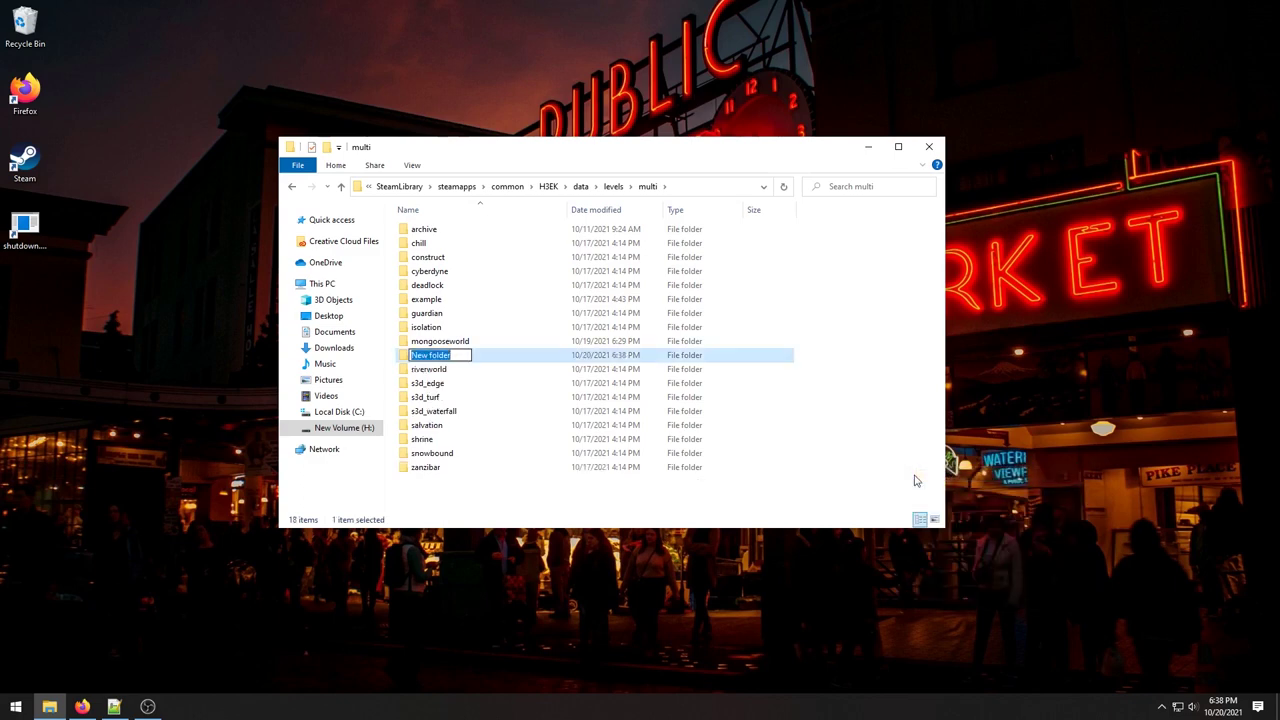
pyautogui.write('tutorial')
pyautogui.click(500, 366)
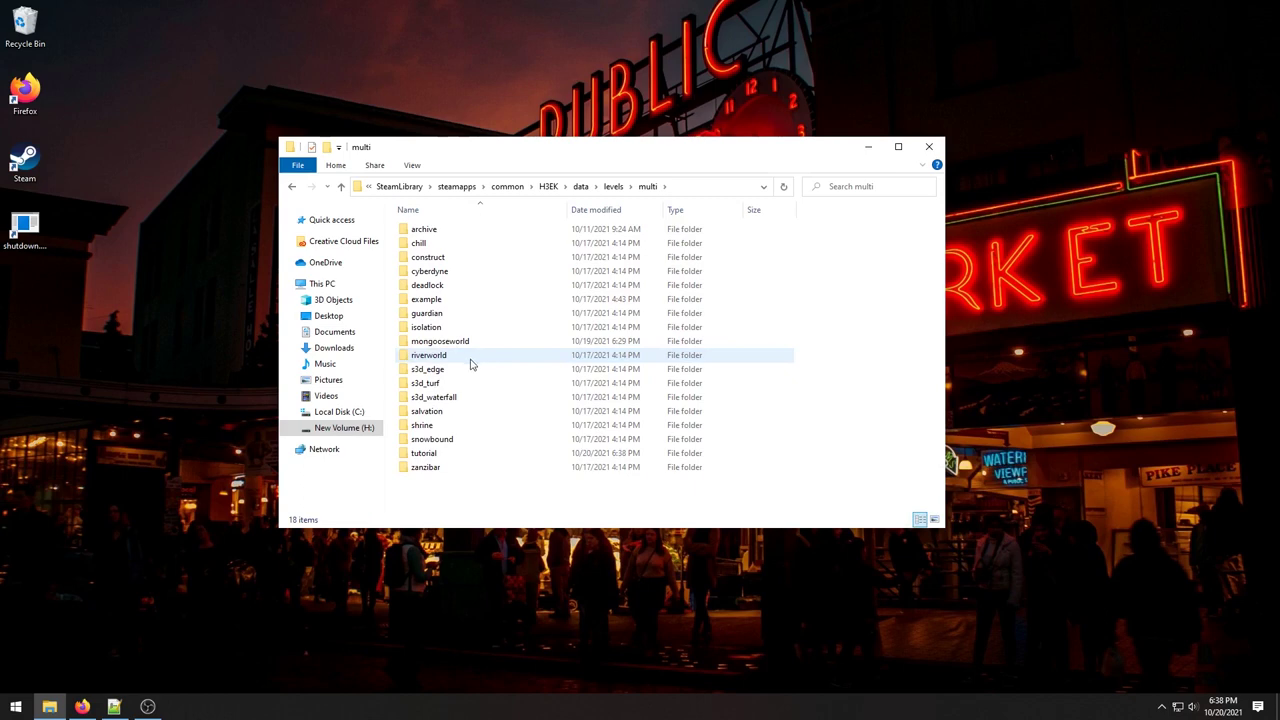
pyautogui.doubleClick(441, 456)
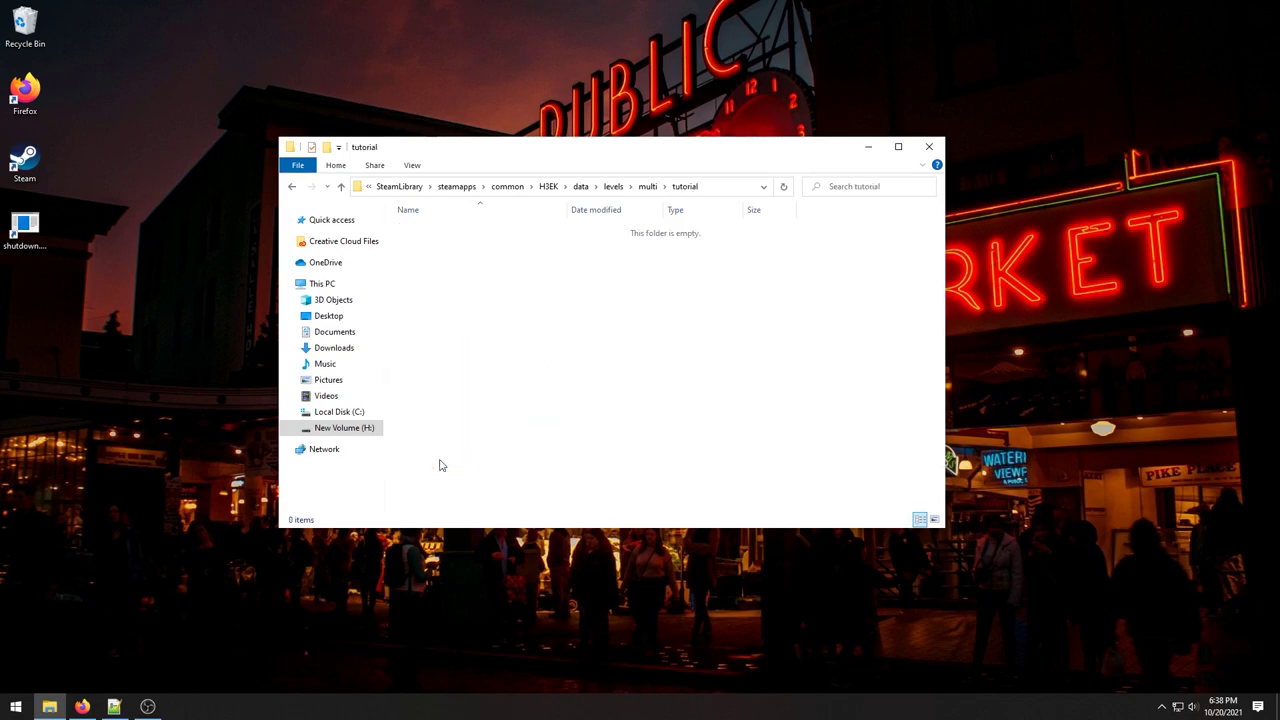
# Add bitmaps and structure subfolders inside tutorial.
pyautogui.rightClick(501, 286)
pyautogui.moveTo(571, 460)
pyautogui.click(709, 460)
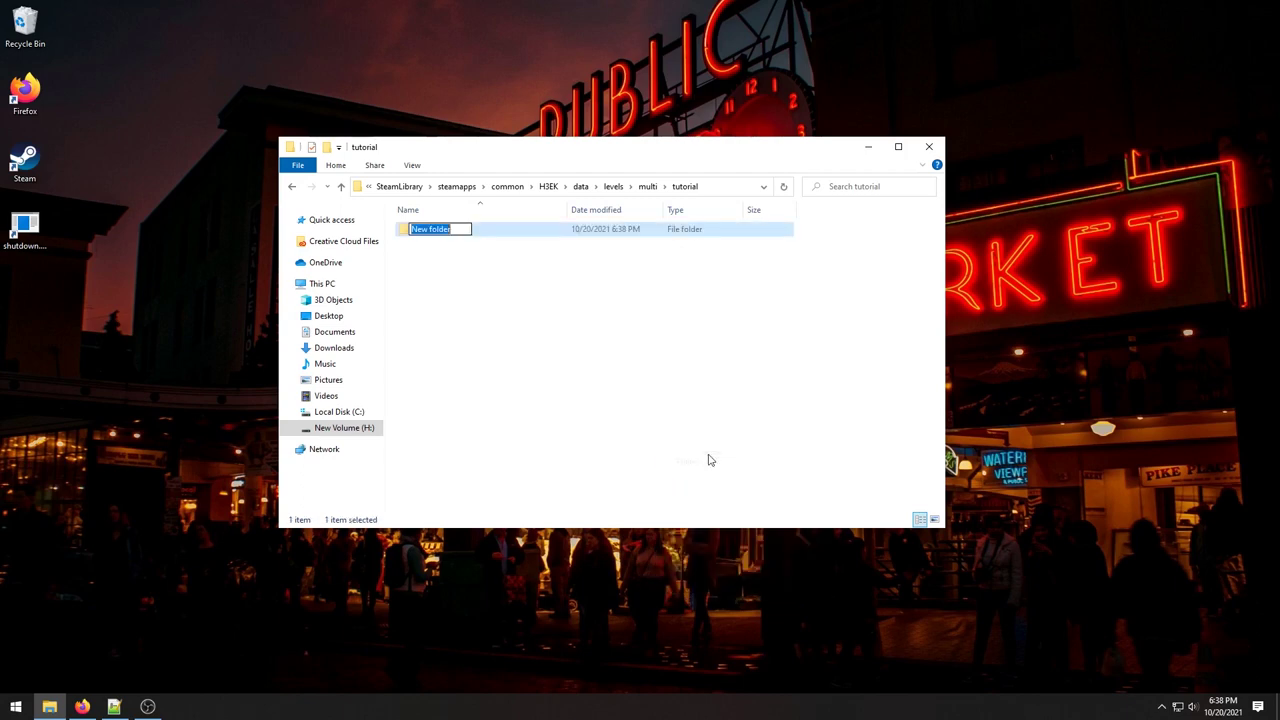
pyautogui.write('bitmaps')
pyautogui.click(503, 332)
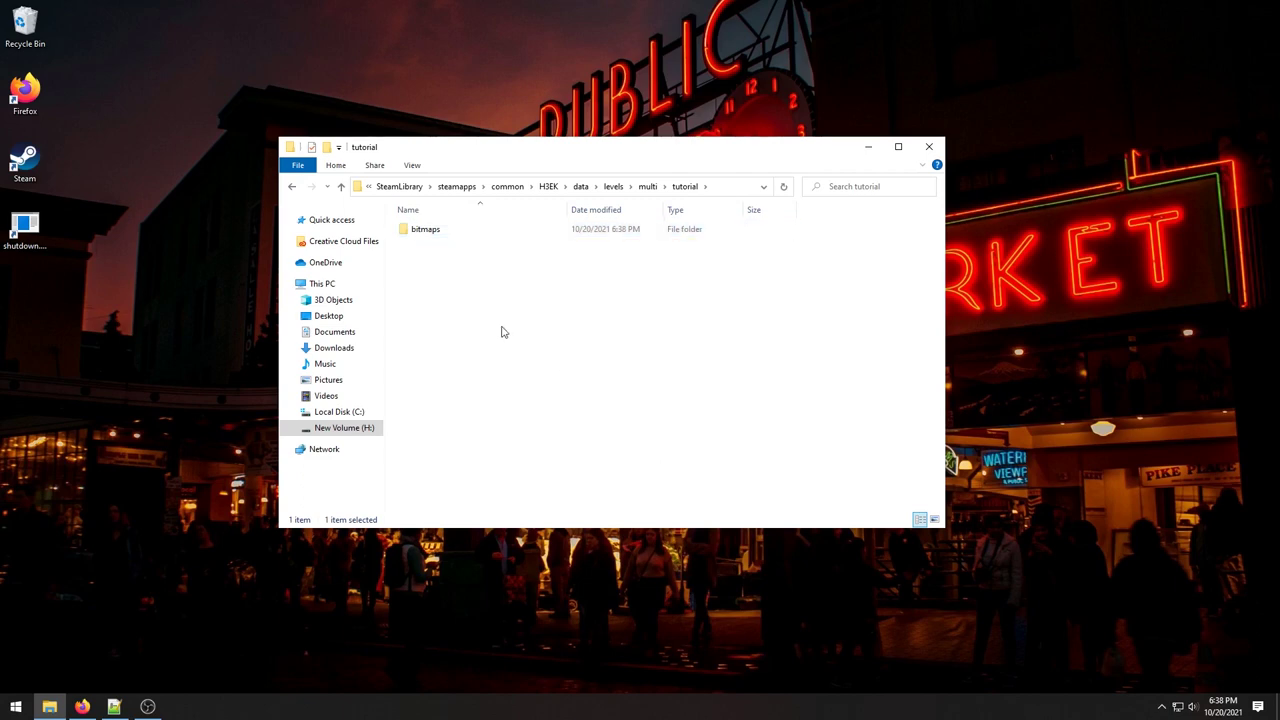
pyautogui.rightClick(503, 331)
pyautogui.moveTo(606, 503)
pyautogui.click(688, 504)
pyautogui.write('structure')
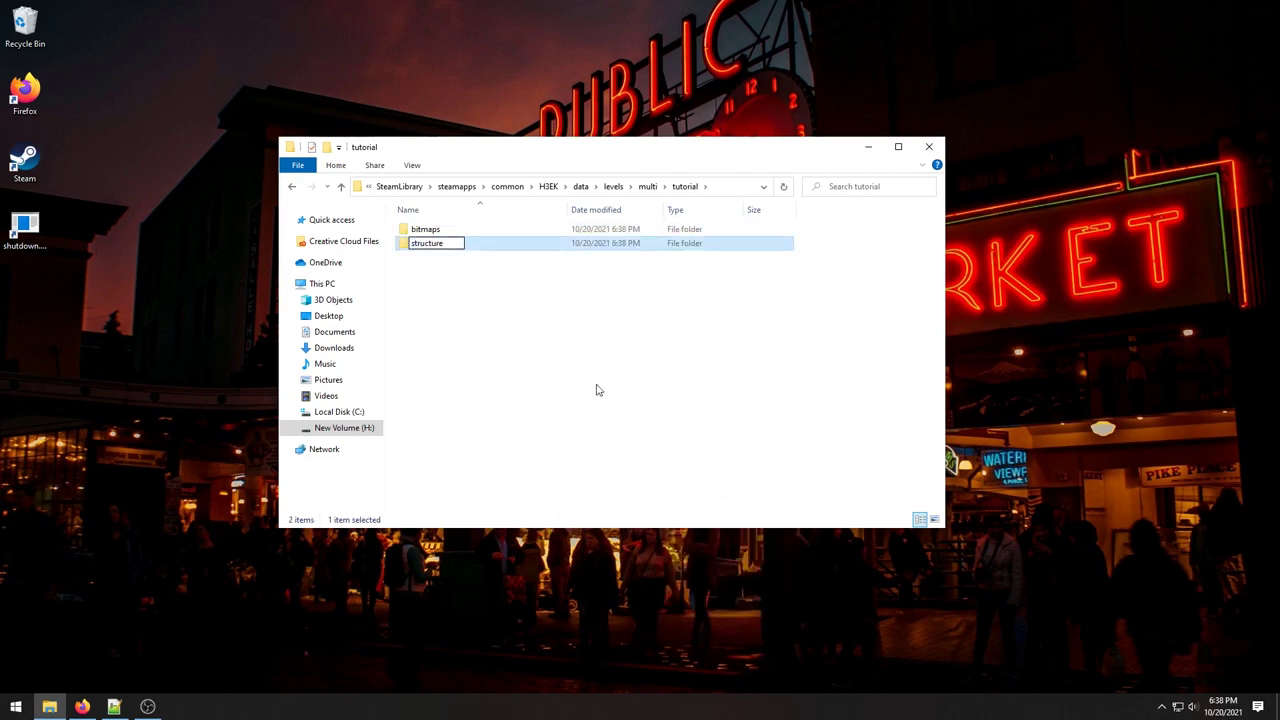
pyautogui.click(557, 379)
# Add a structure_design subfolder inside tutorial.
pyautogui.rightClick(557, 379)
pyautogui.moveTo(628, 553)
pyautogui.click(770, 552)
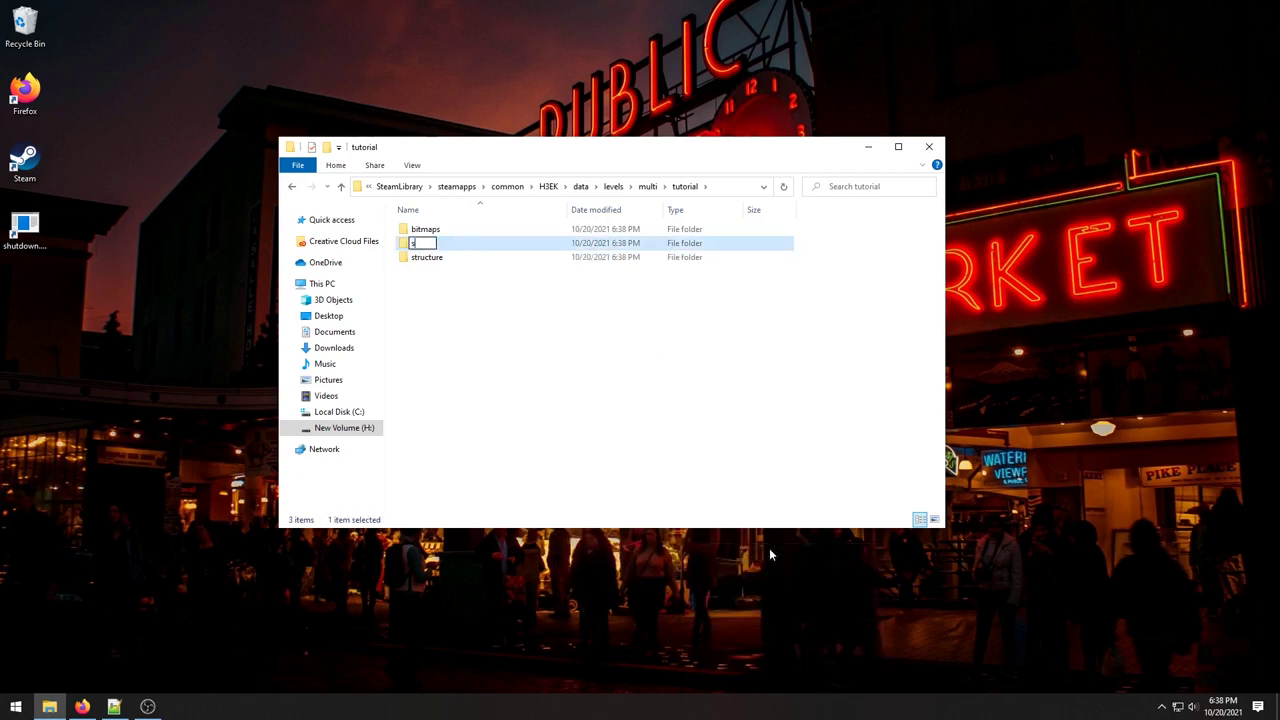
pyautogui.write('structure_design')
pyautogui.click(517, 323)
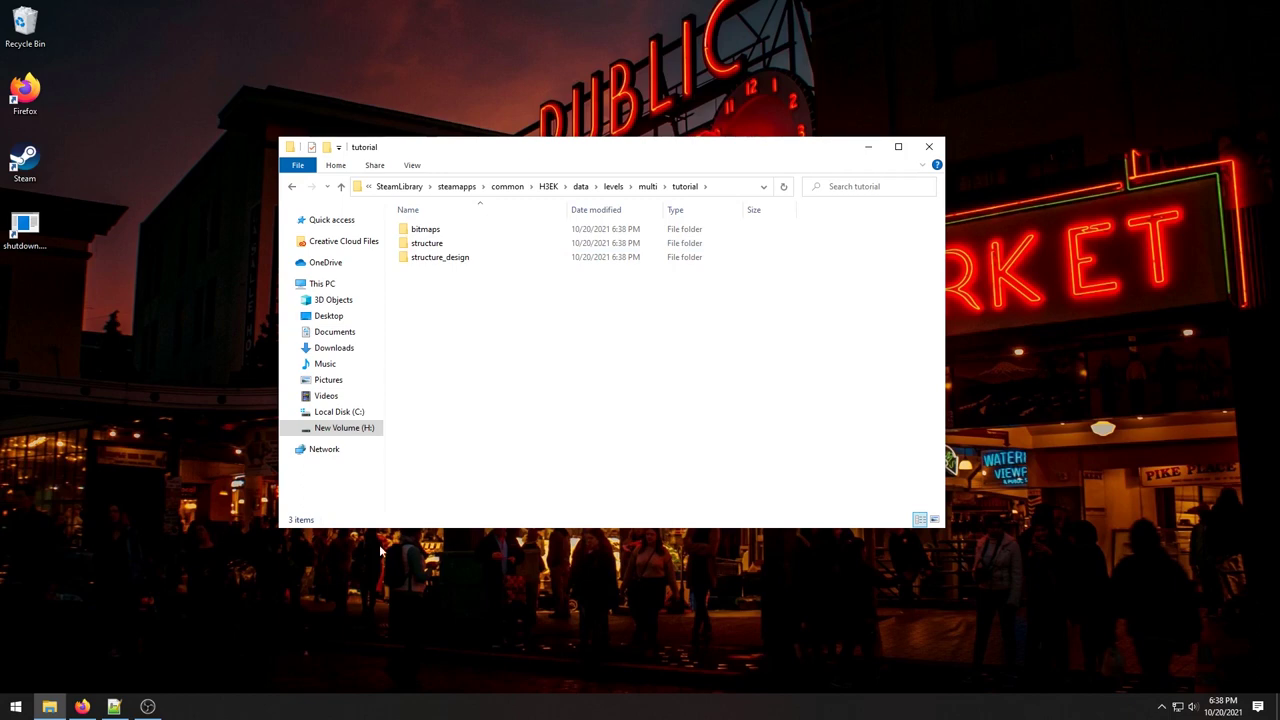
# Launch Blender 2.93.5 by searching 'ble' in the Start menu and bring its window up.
pyautogui.click(15, 706)
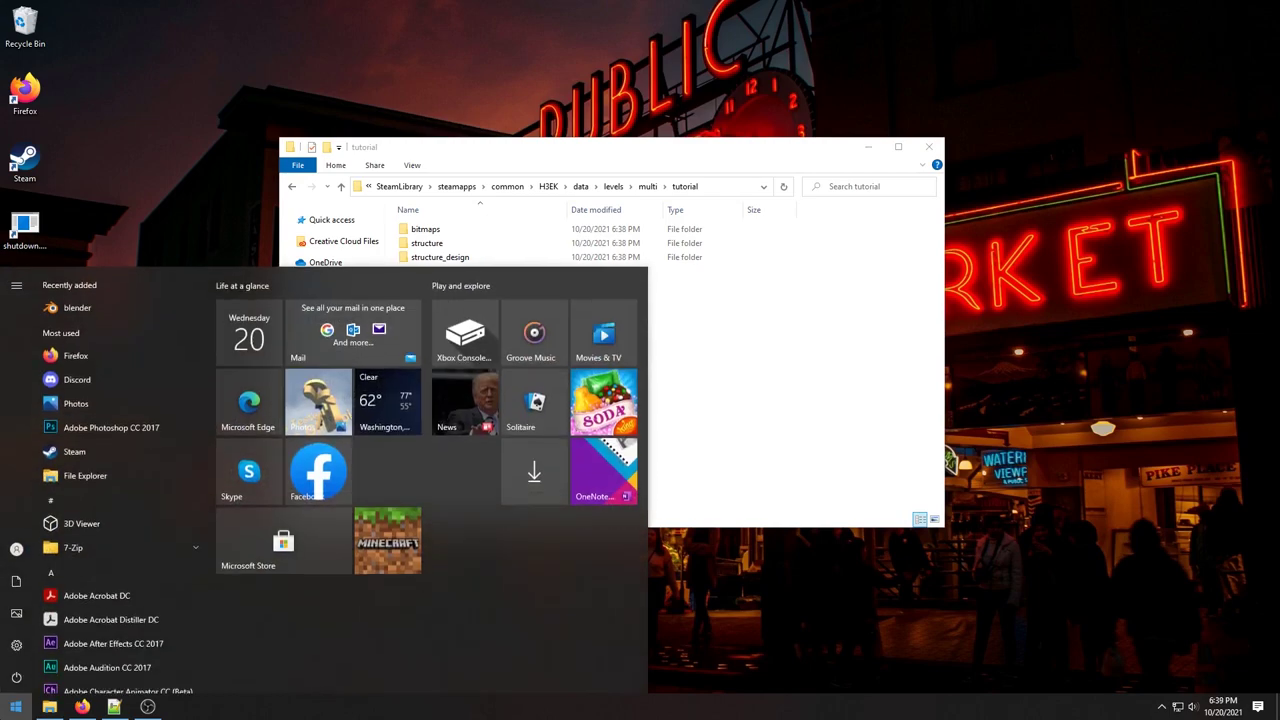
pyautogui.write('ble')
pyautogui.press('Return')
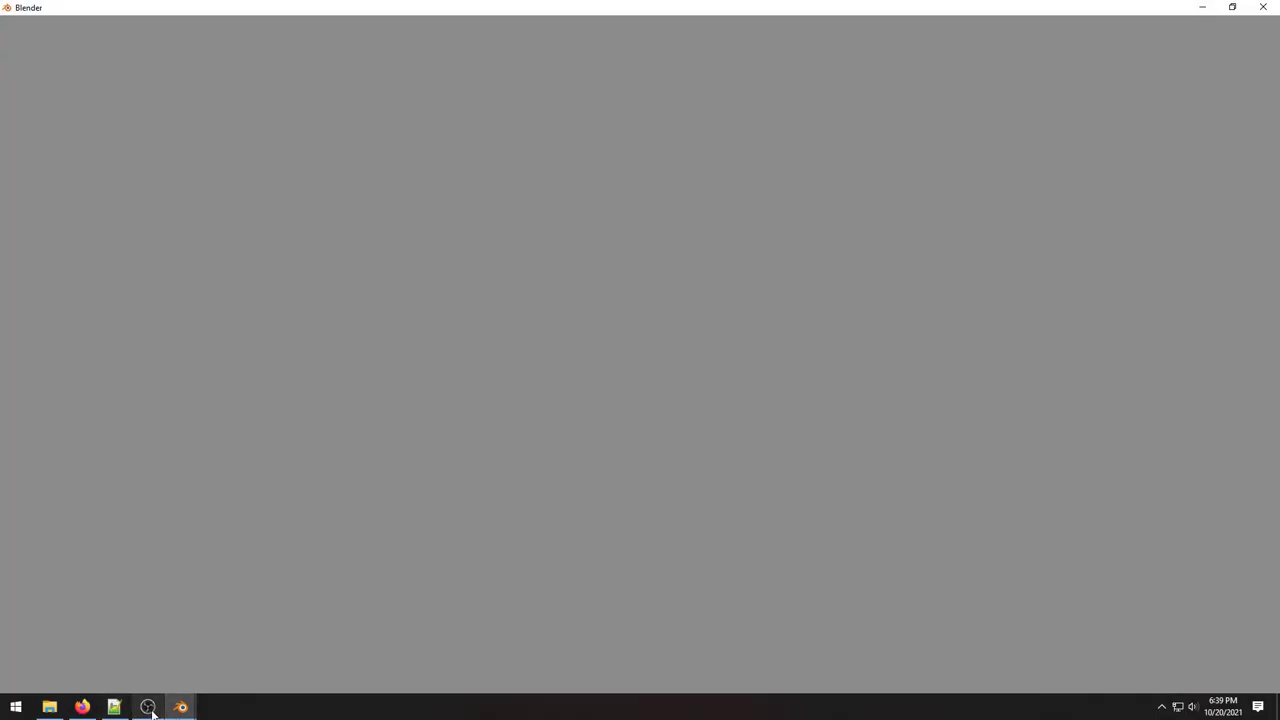
pyautogui.click(148, 707)
pyautogui.click(148, 707)
pyautogui.click(148, 707)
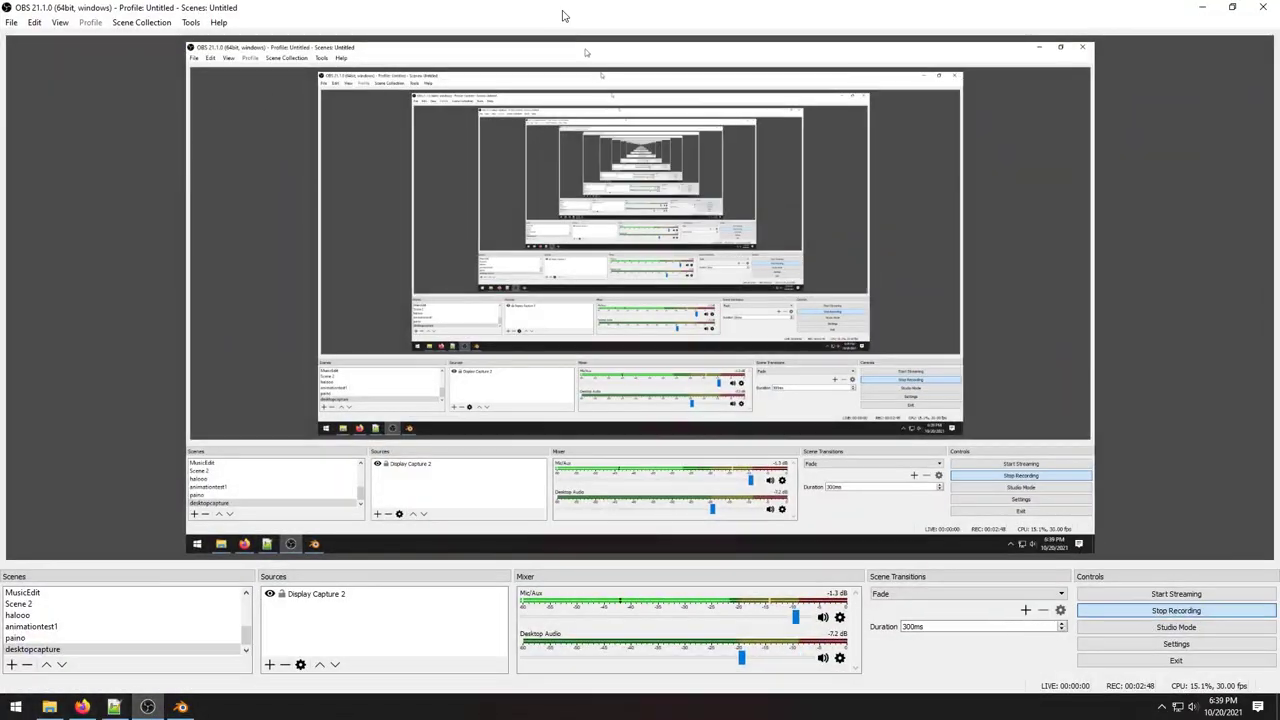
pyautogui.doubleClick(562, 12)
pyautogui.moveTo(510, 160); pyautogui.dragTo(663, 139)
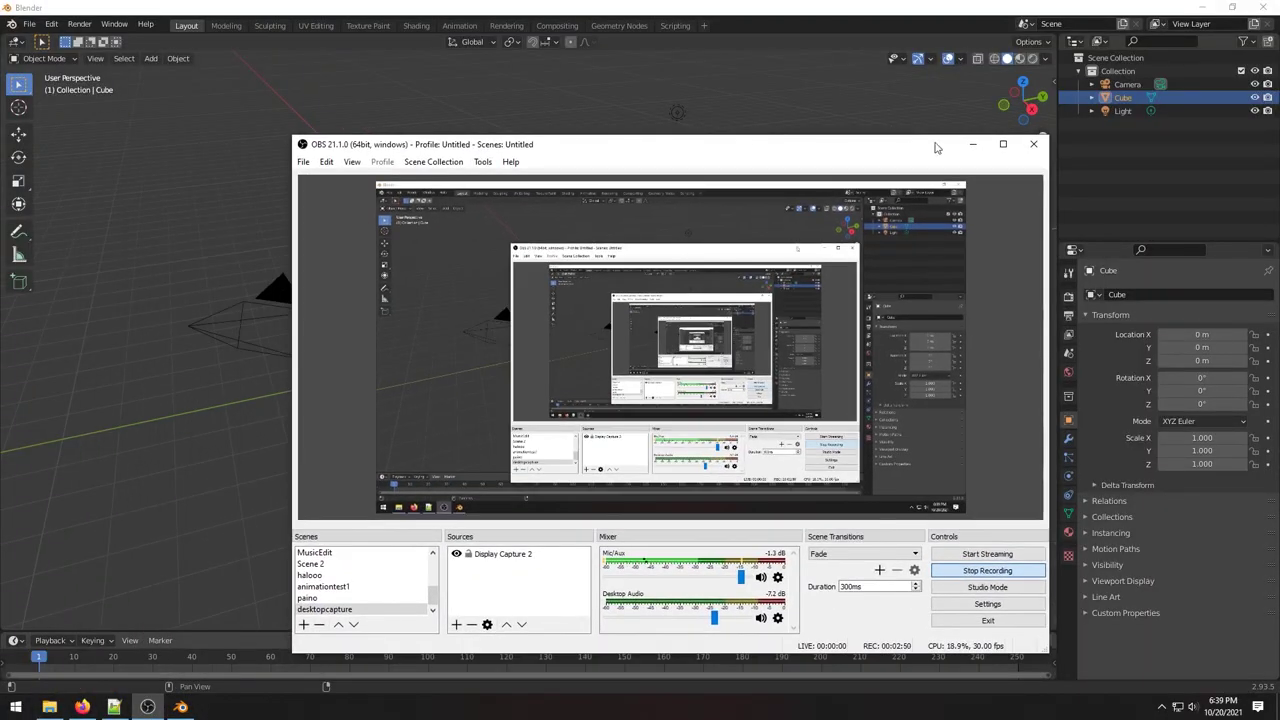
pyautogui.click(970, 143)
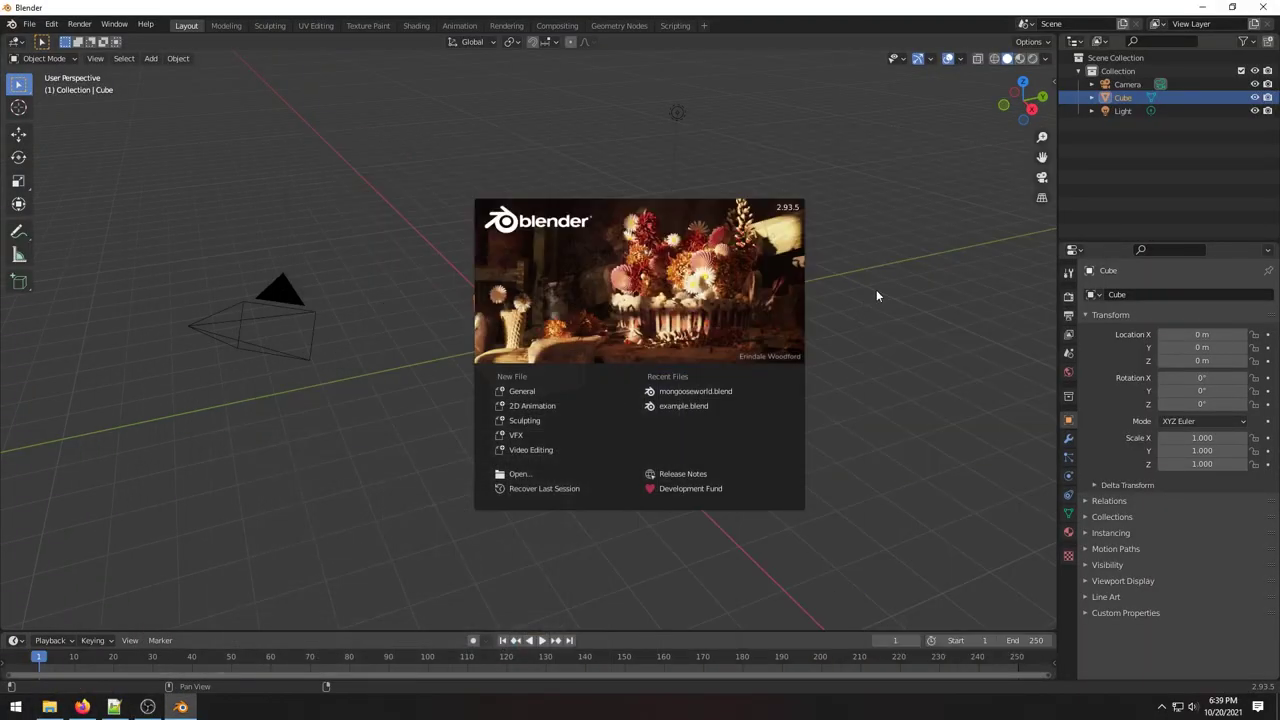
# Dismiss the splash screen, delete the default cube and add a UV Sphere mesh.
pyautogui.click(743, 130)
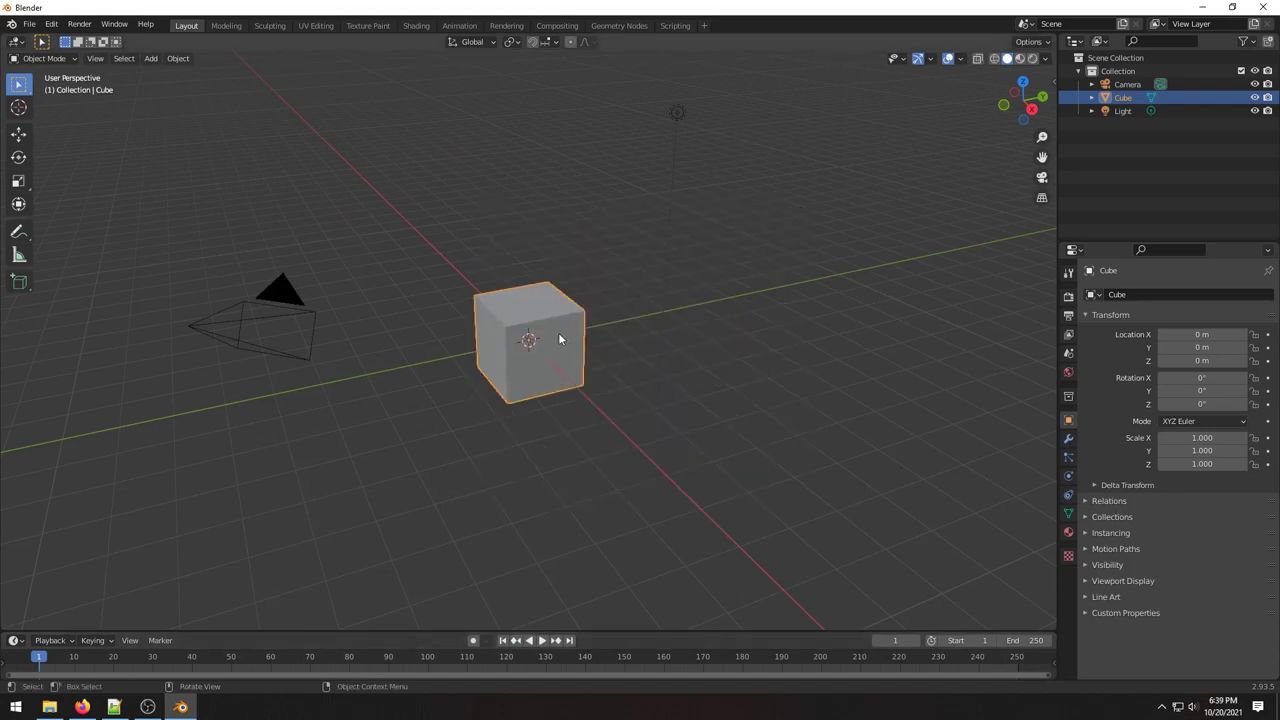
pyautogui.press('Delete')
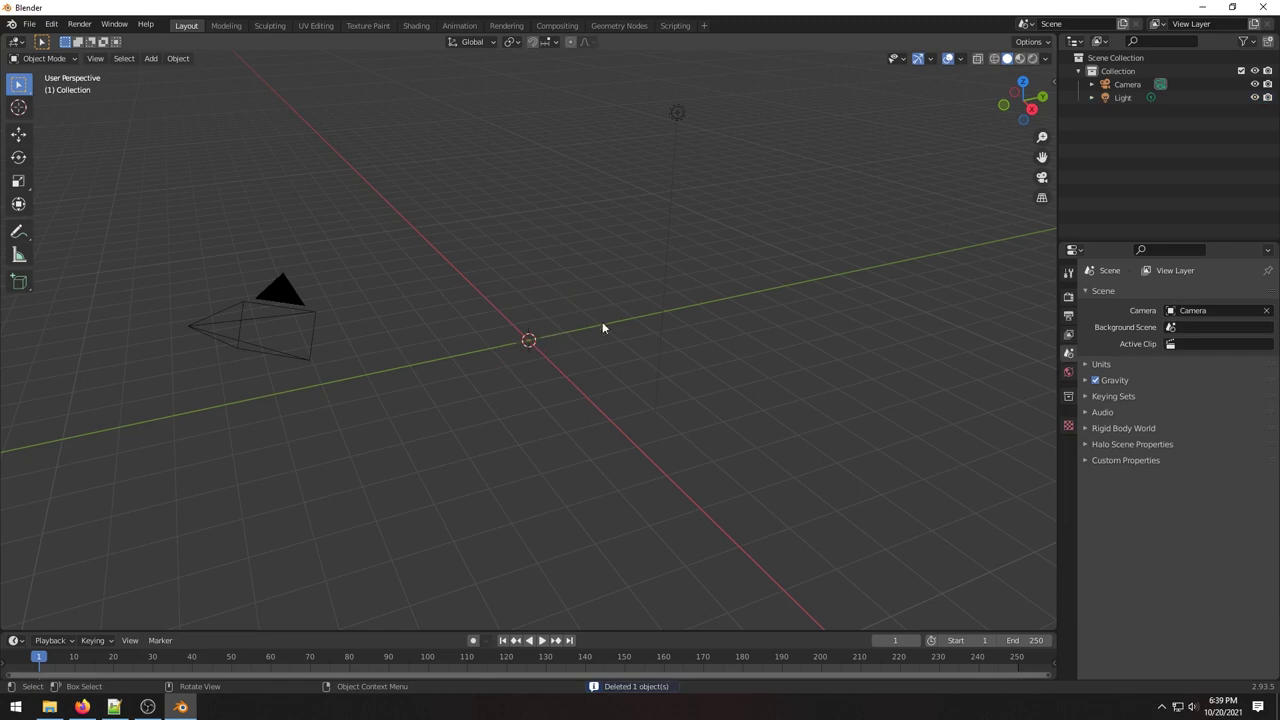
pyautogui.click(152, 59)
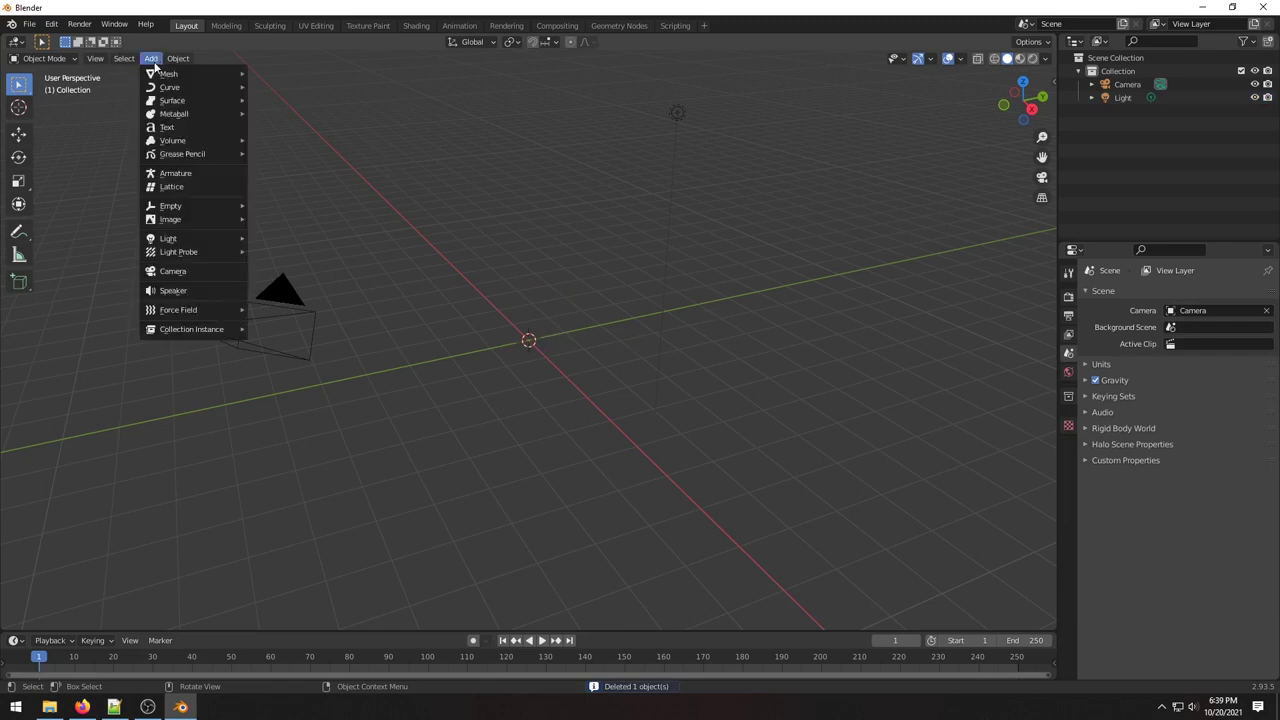
pyautogui.moveTo(158, 74)
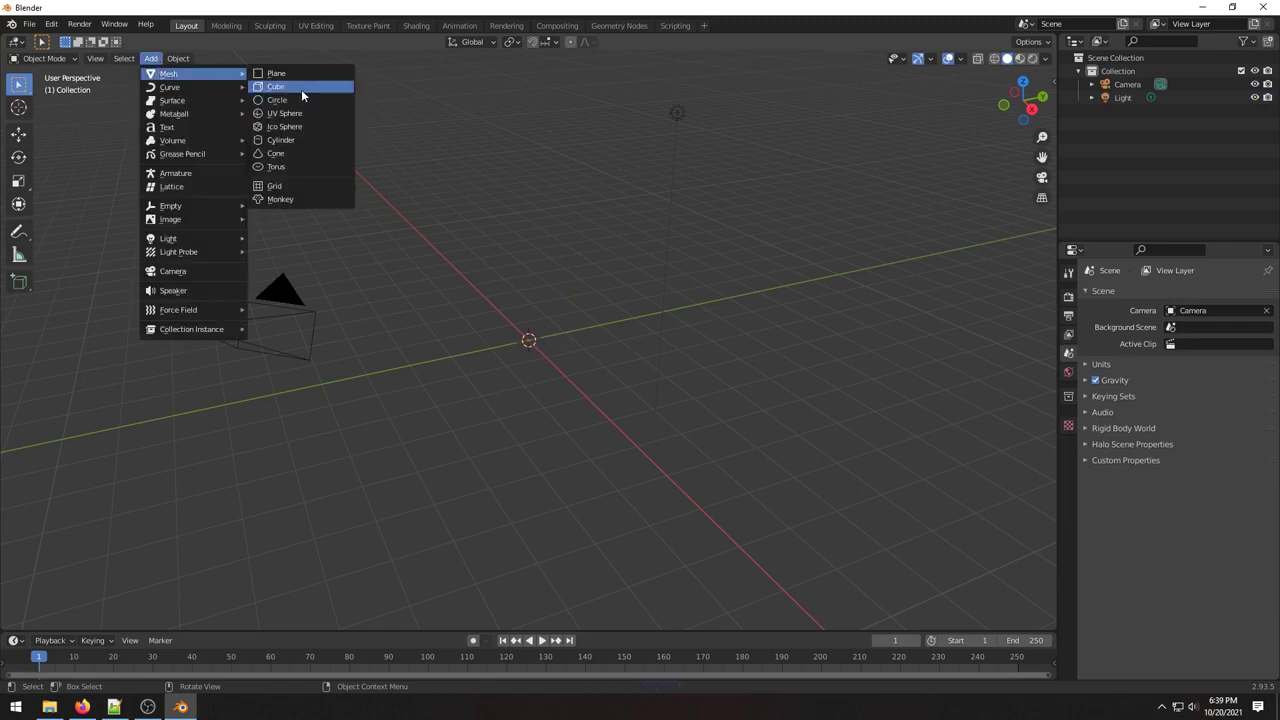
pyautogui.click(287, 114)
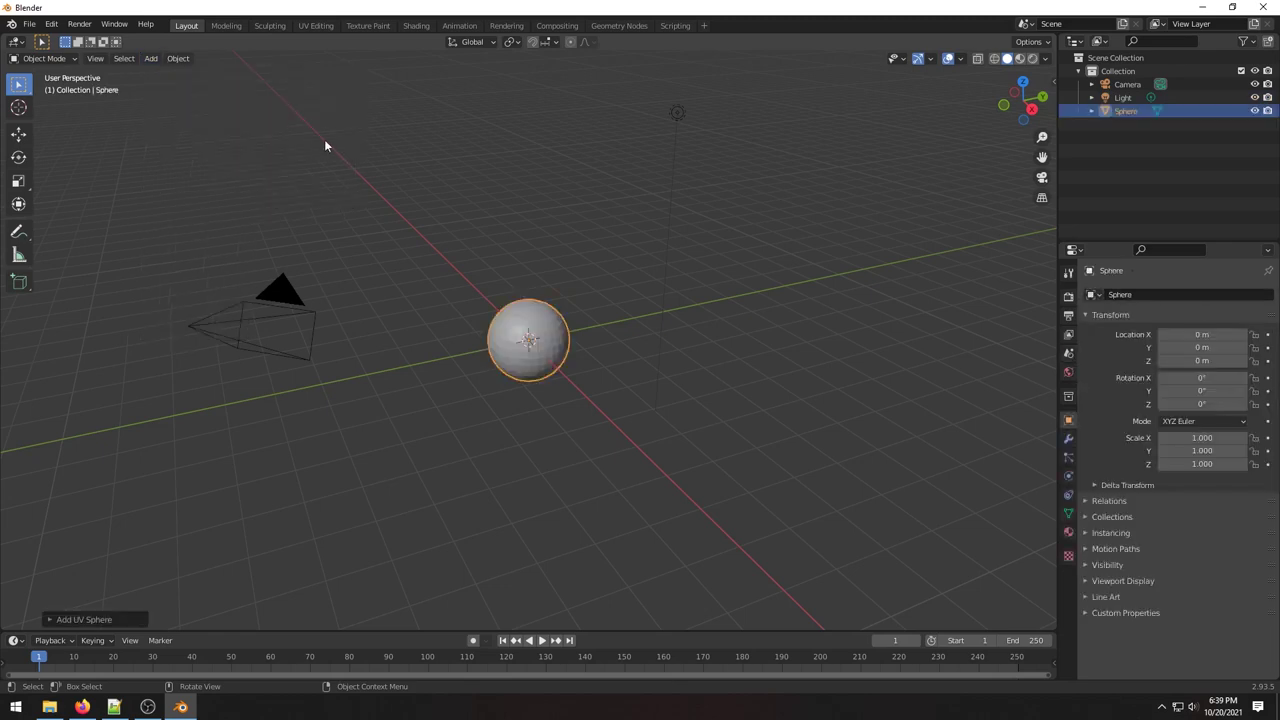
# Rename the Sphere object to b_levelroot in the Outliner.
pyautogui.doubleClick(1133, 114)
pyautogui.write('b_levelroot')
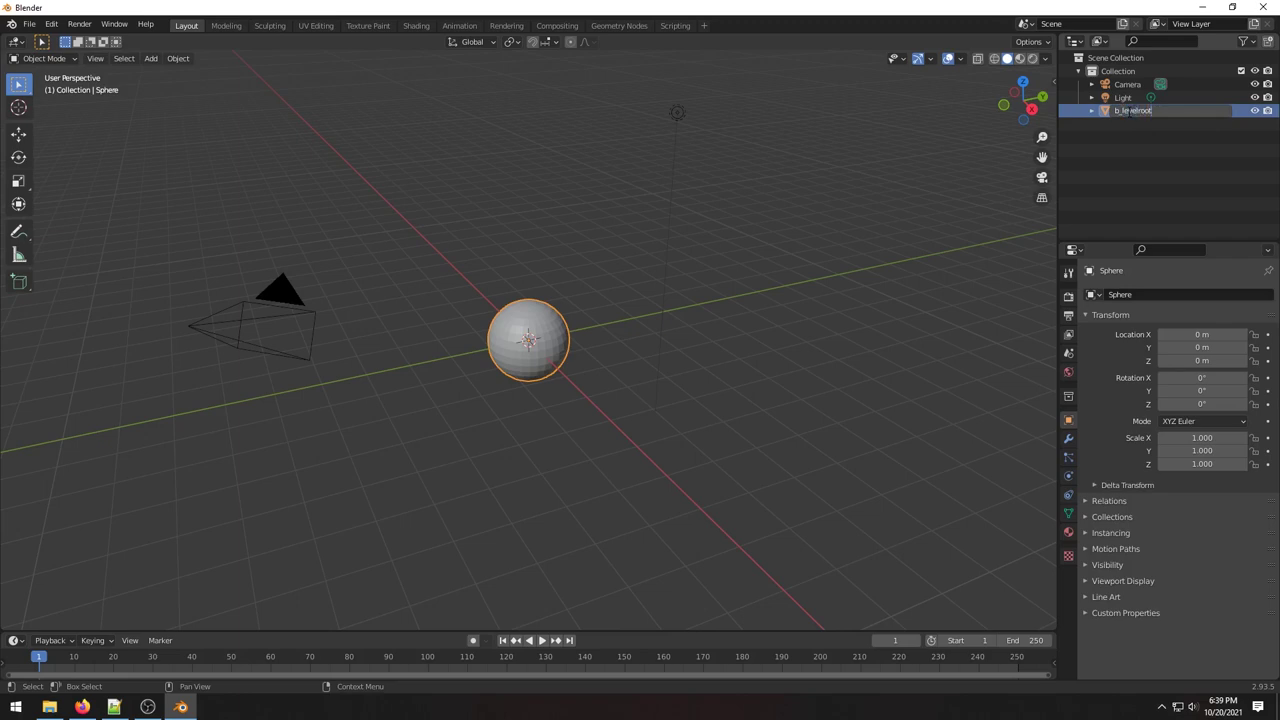
pyautogui.press('Return')
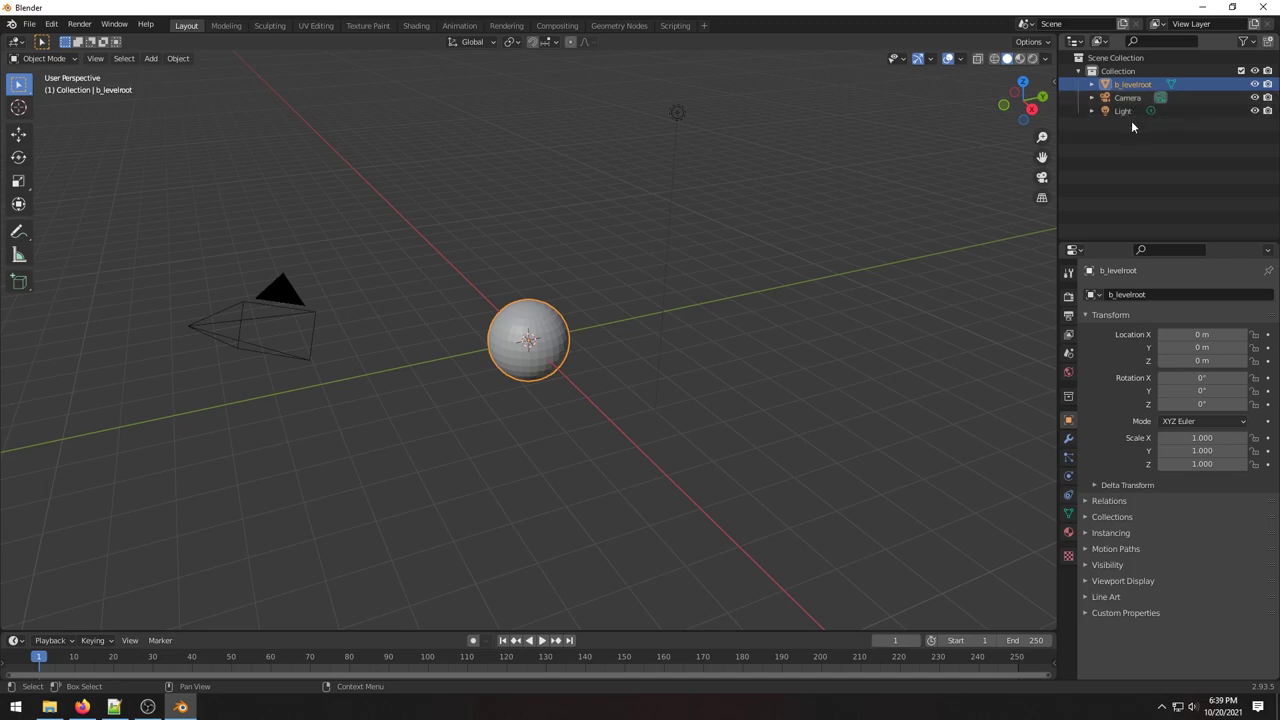
# Generate a Halo 3 Master Chief scale model from the Halo Tools sidebar.
pyautogui.click(1052, 80)
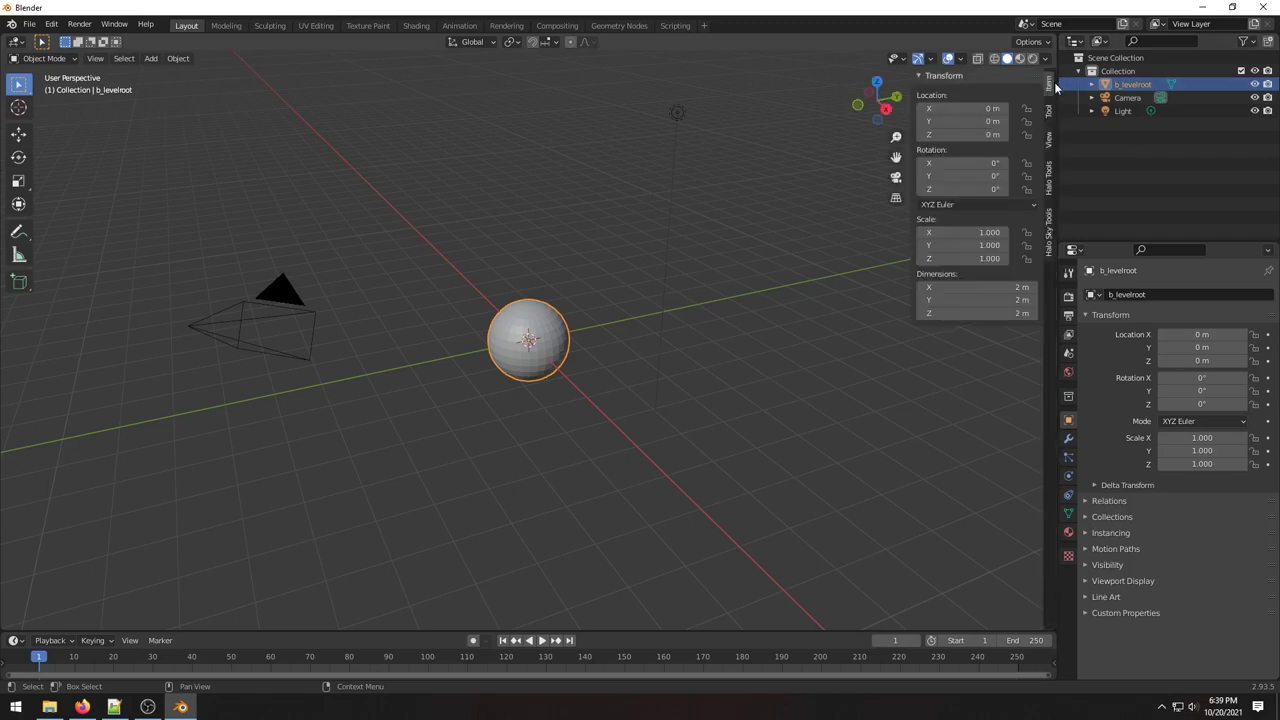
pyautogui.click(1049, 174)
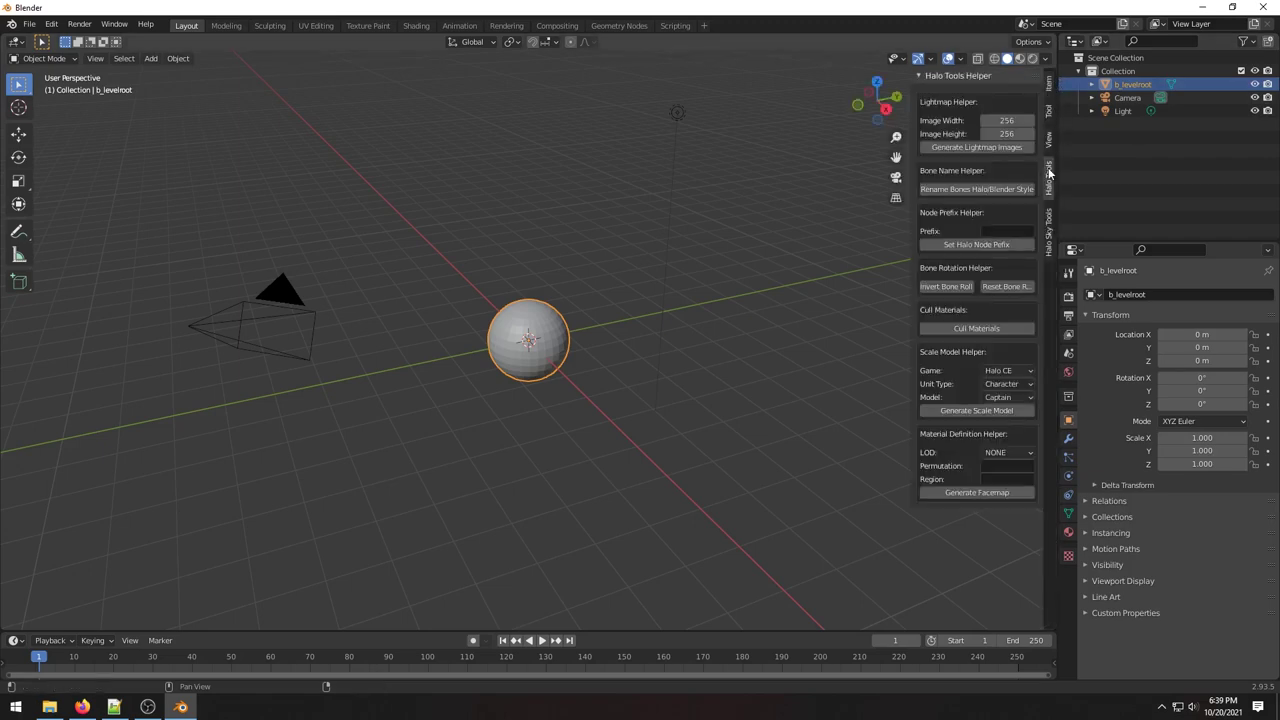
pyautogui.click(1008, 370)
pyautogui.click(1000, 416)
pyautogui.click(1008, 397)
pyautogui.click(1008, 410)
pyautogui.click(1008, 399)
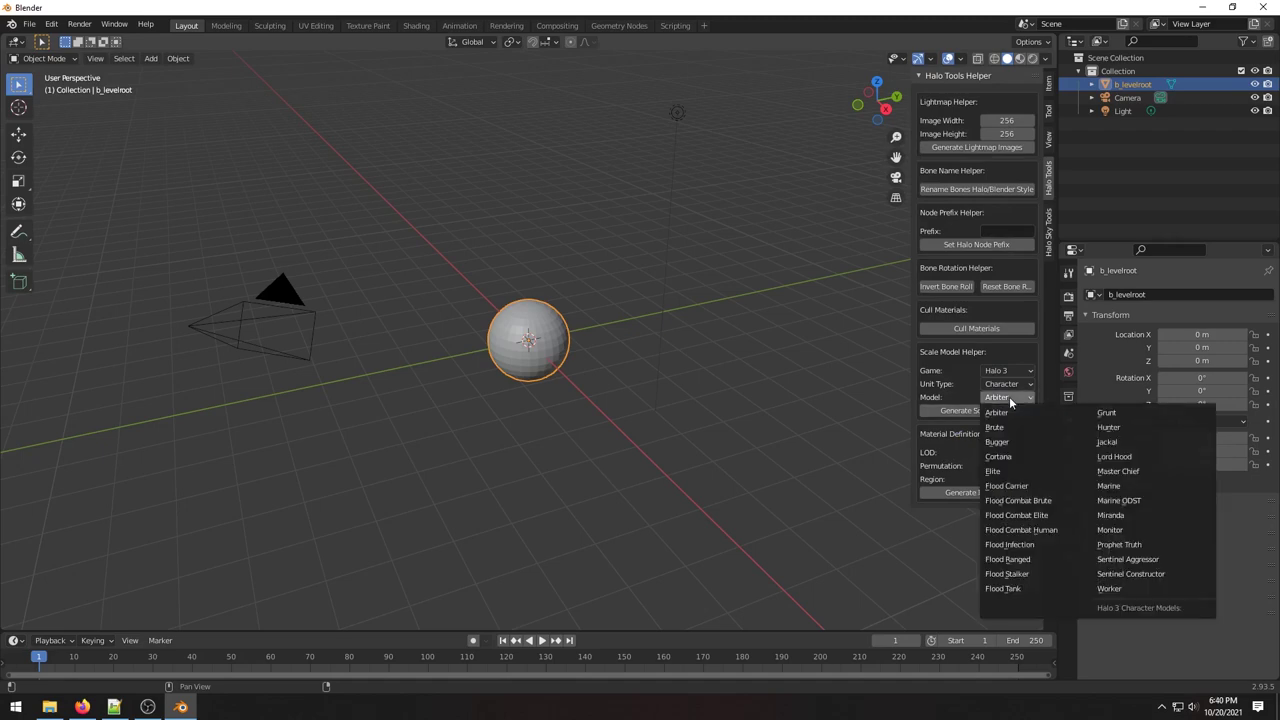
pyautogui.click(1126, 476)
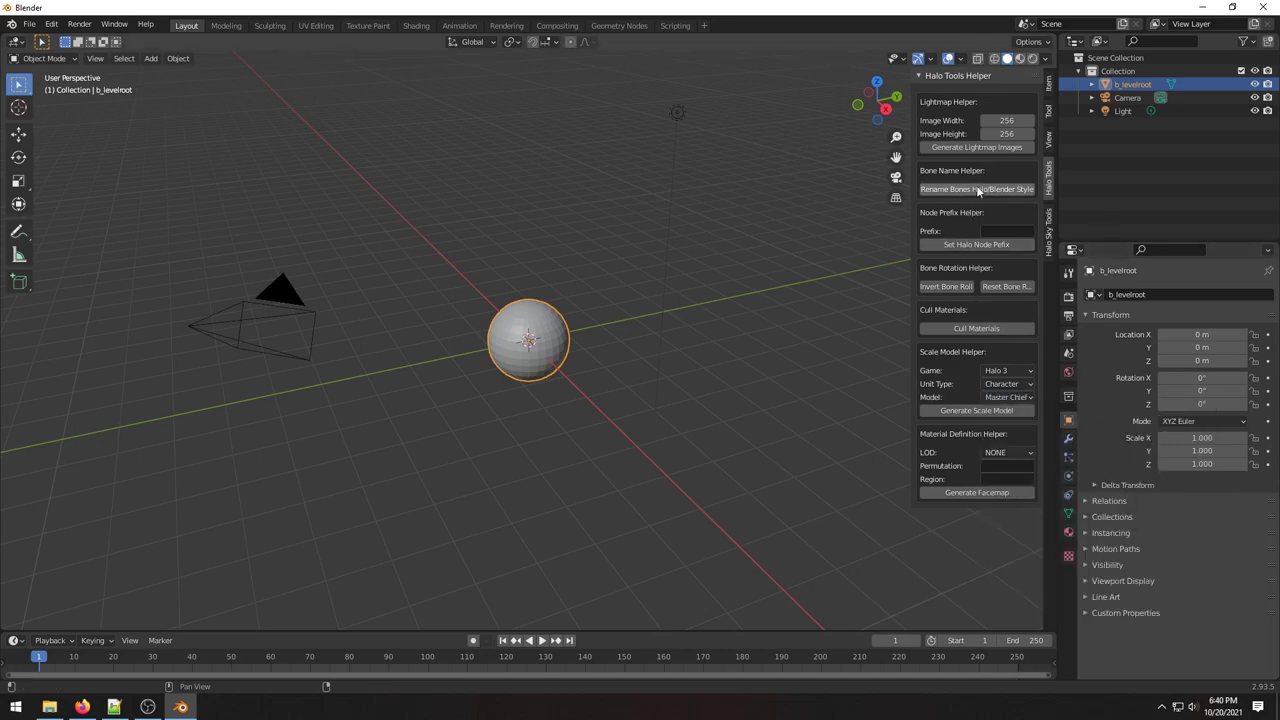
pyautogui.click(974, 414)
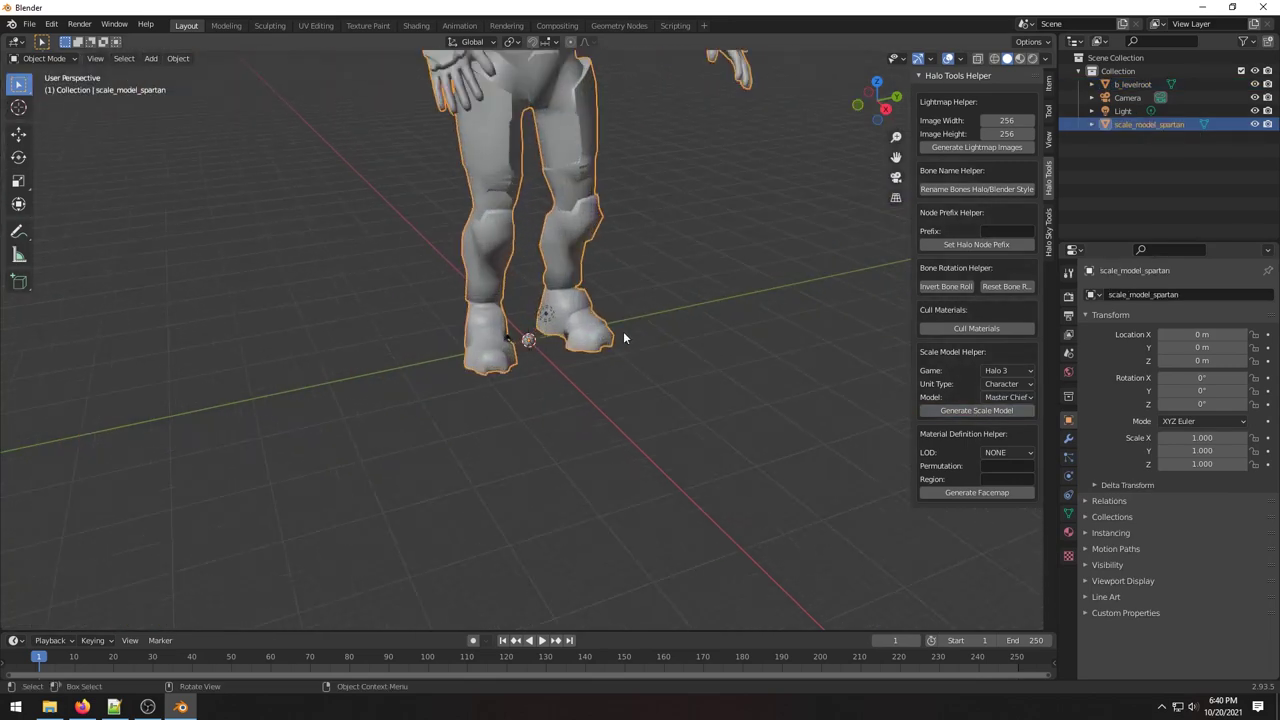
pyautogui.moveTo(658, 234); pyautogui.dragTo(647, 265, button='middle')
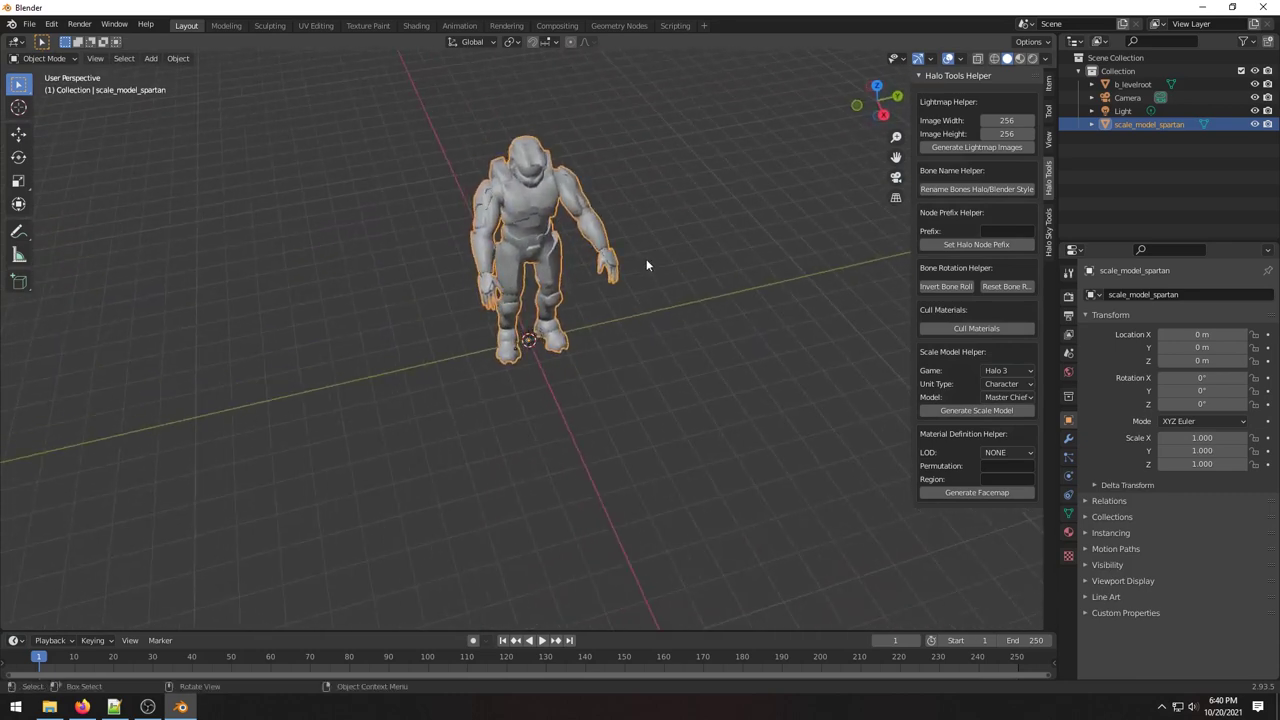
# Set the viewport clip start to 1 m and clip end to 100000 m.
pyautogui.click(1050, 142)
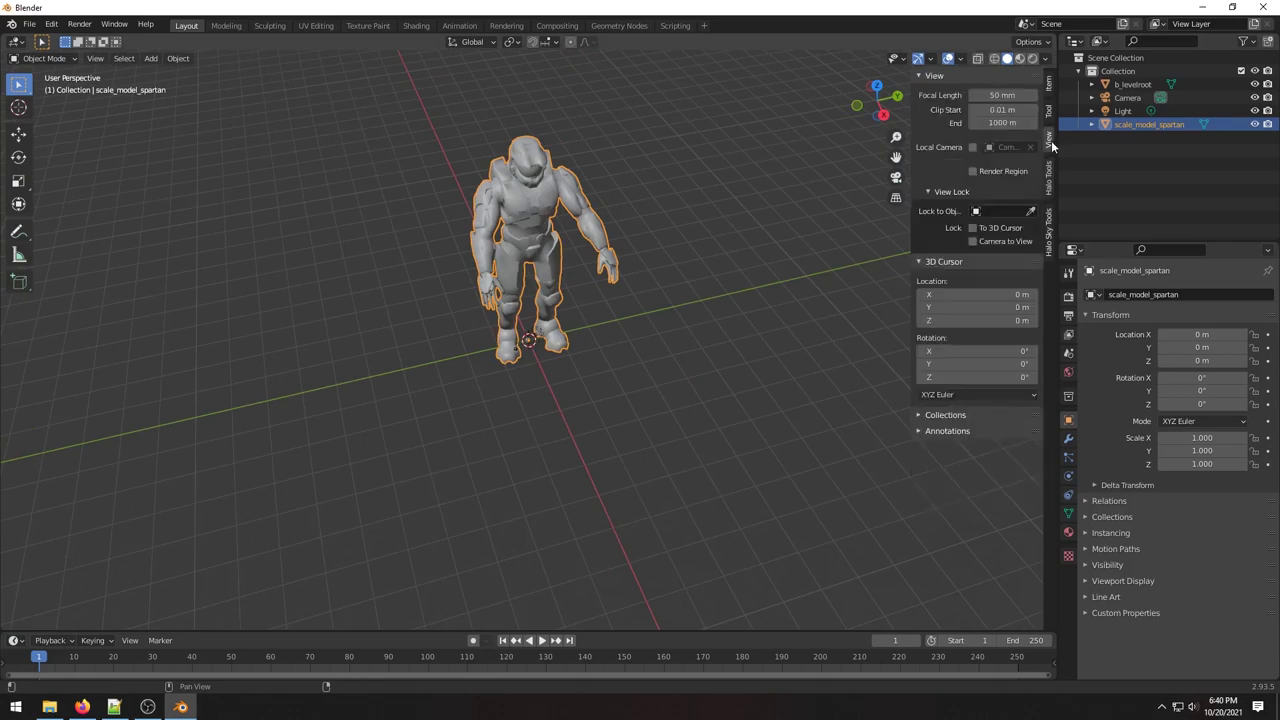
pyautogui.click(1017, 110)
pyautogui.hotkey('ctrl', 'a')
pyautogui.write('1')
pyautogui.press('Return')
pyautogui.click(1003, 122)
pyautogui.write('1')
pyautogui.press('Return')
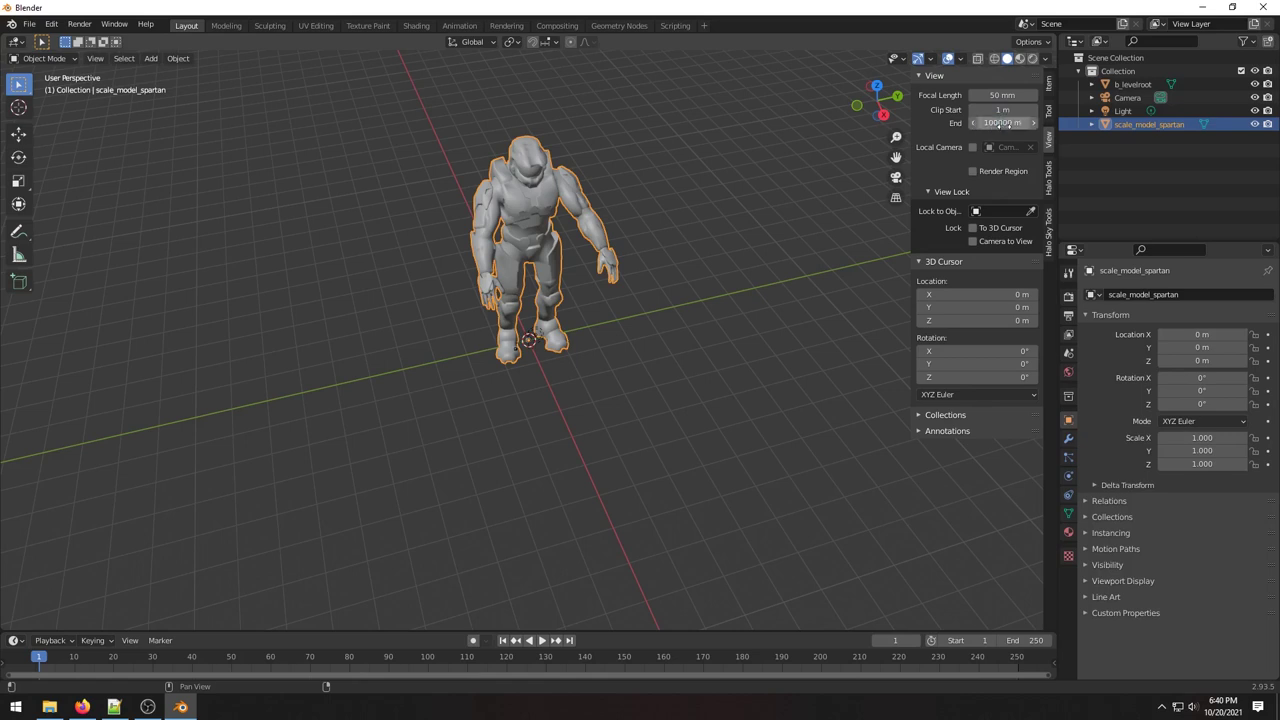
pyautogui.click(1128, 159)
pyautogui.moveTo(587, 349); pyautogui.dragTo(594, 305, button='middle')
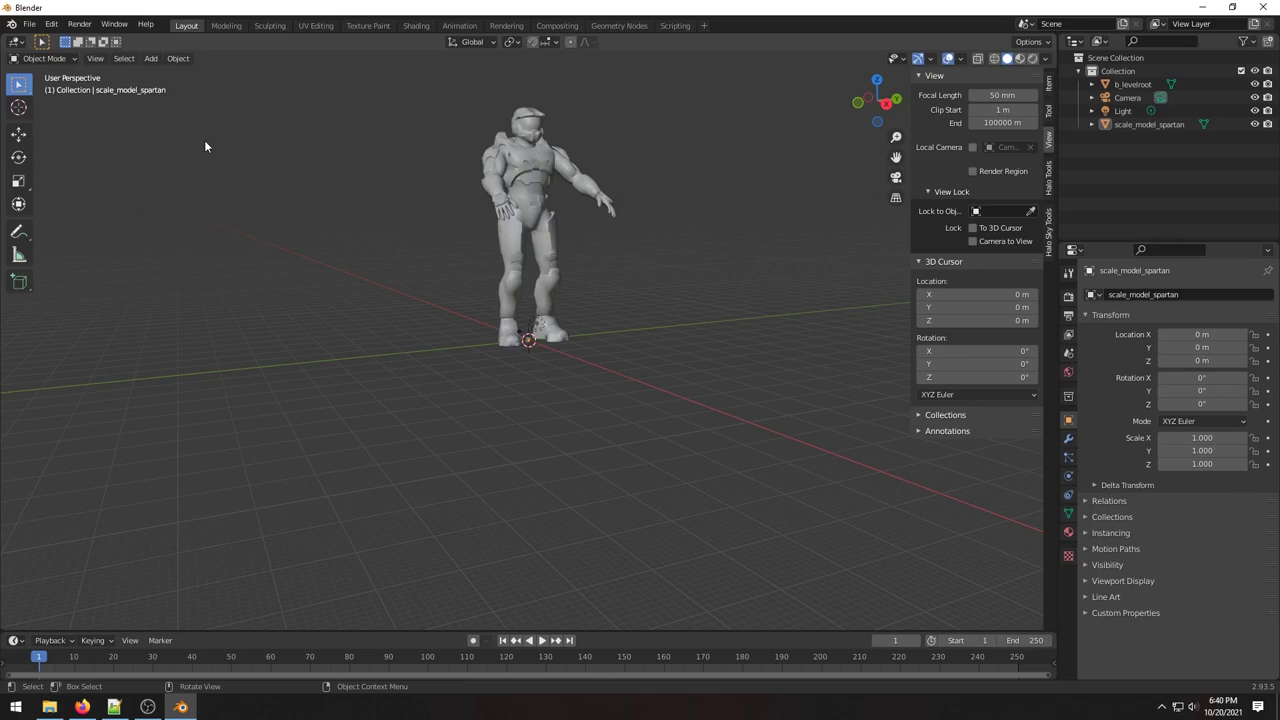
# Add a cube and scale it to 2000 × 2000 × 1000.
pyautogui.click(155, 62)
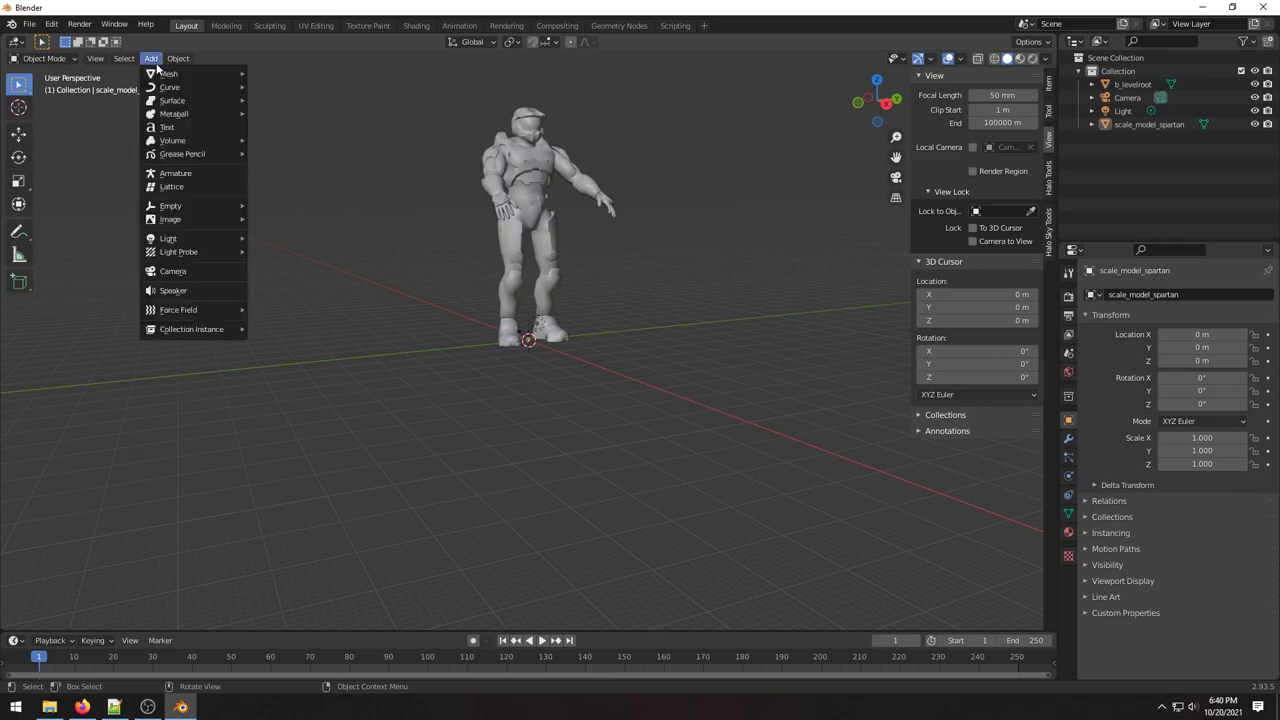
pyautogui.moveTo(172, 80)
pyautogui.click(285, 87)
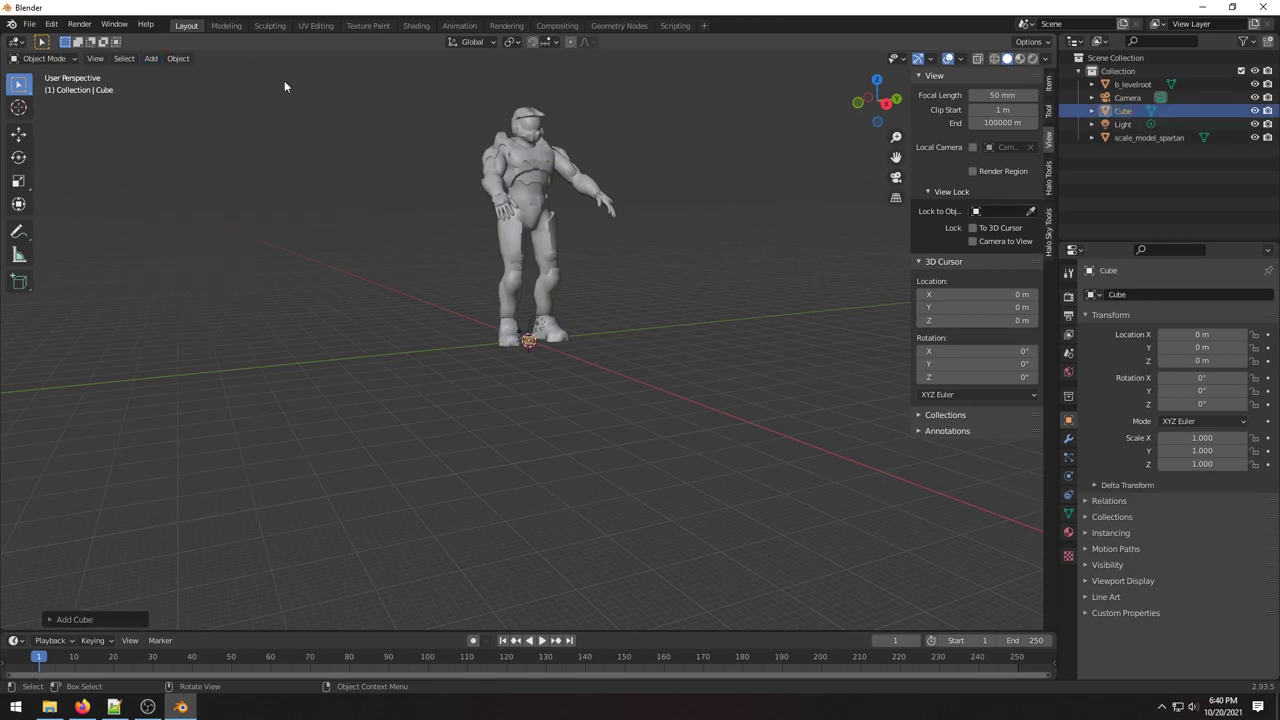
pyautogui.click(1200, 437)
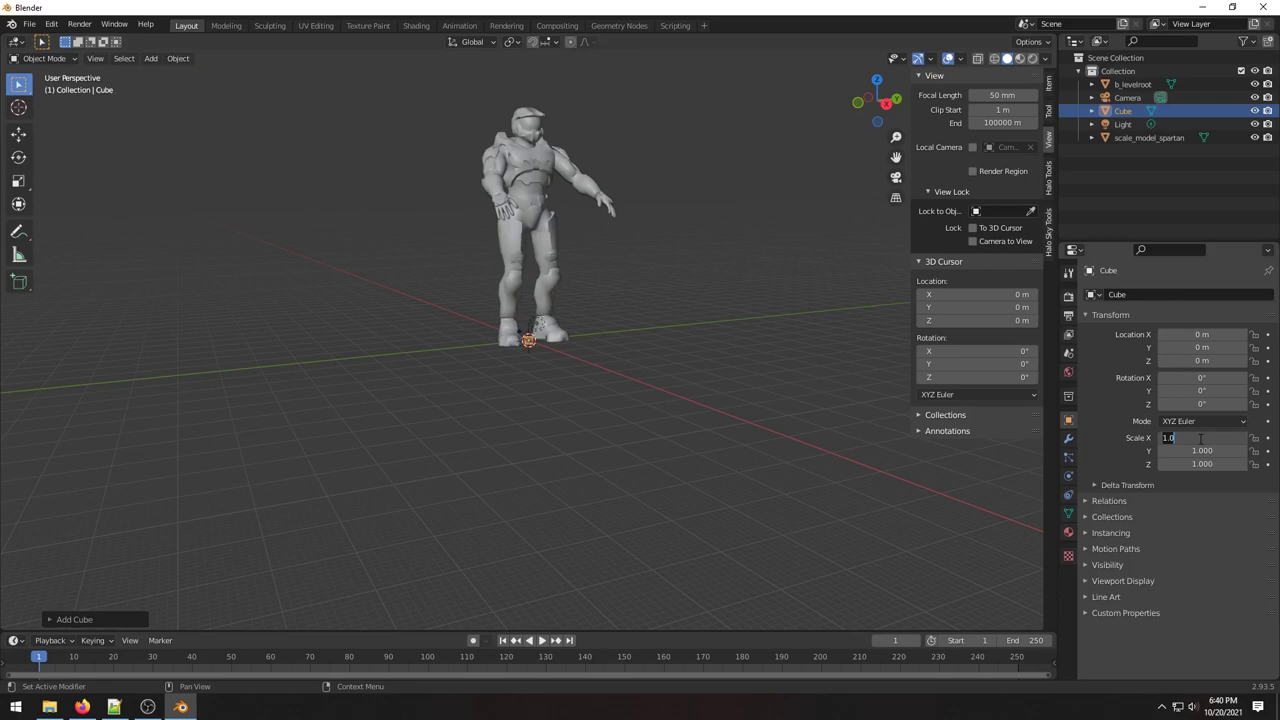
pyautogui.write('2000')
pyautogui.press('Return')
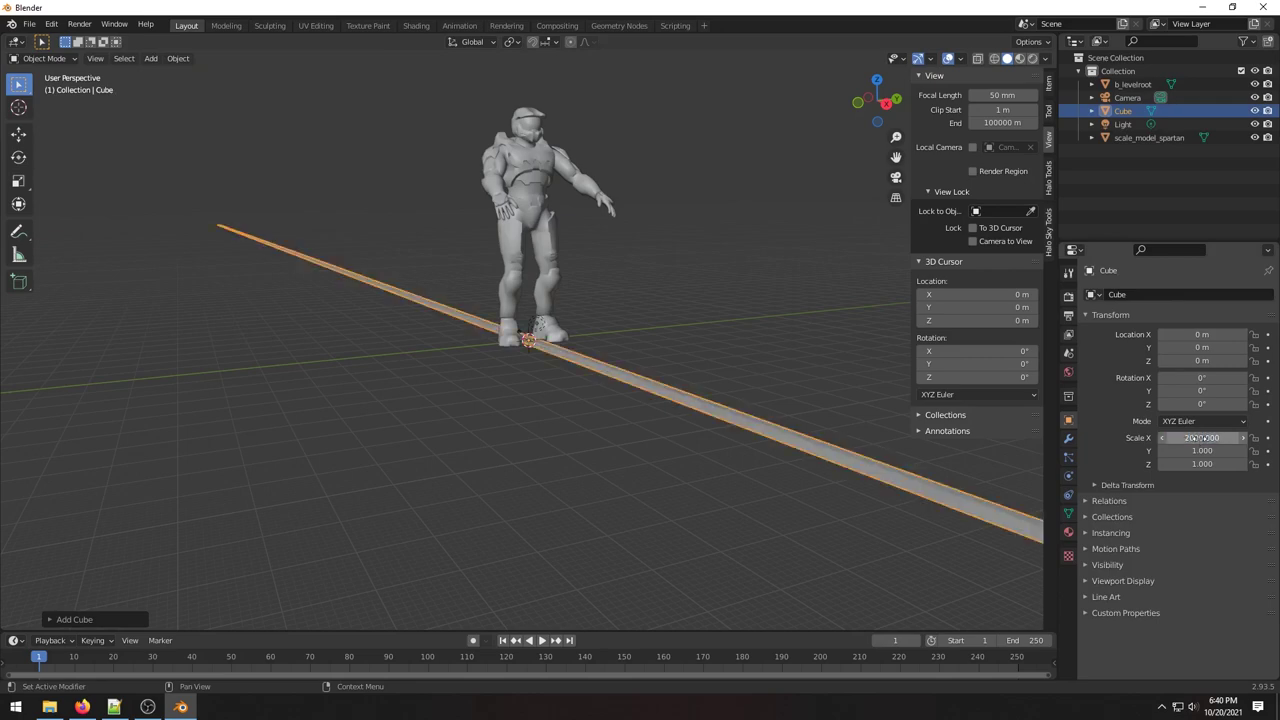
pyautogui.click(1201, 451)
pyautogui.write('2000')
pyautogui.press('Return')
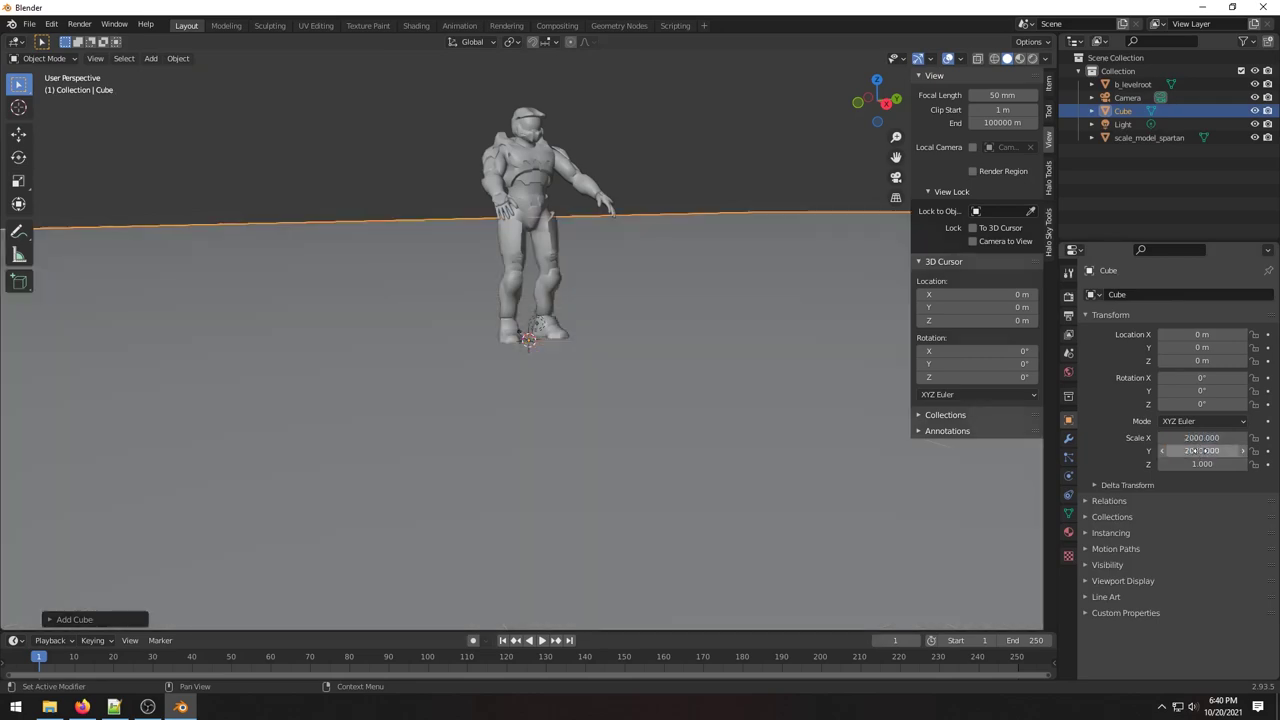
pyautogui.click(1201, 464)
pyautogui.write('10')
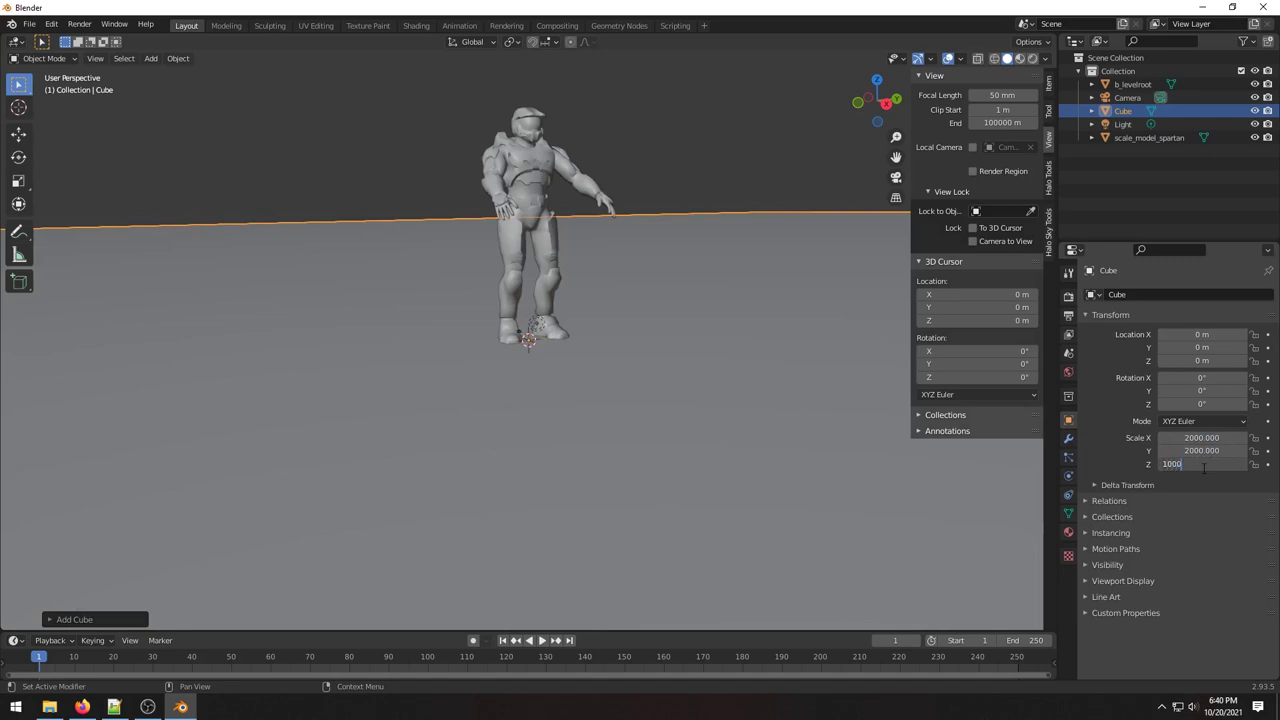
pyautogui.press('Return')
# Zoom out and orbit the viewport to see the enlarged box from outside and above.
pyautogui.scroll(-6, 528, 380)
pyautogui.moveTo(519, 390); pyautogui.dragTo(632, 374, button='middle')
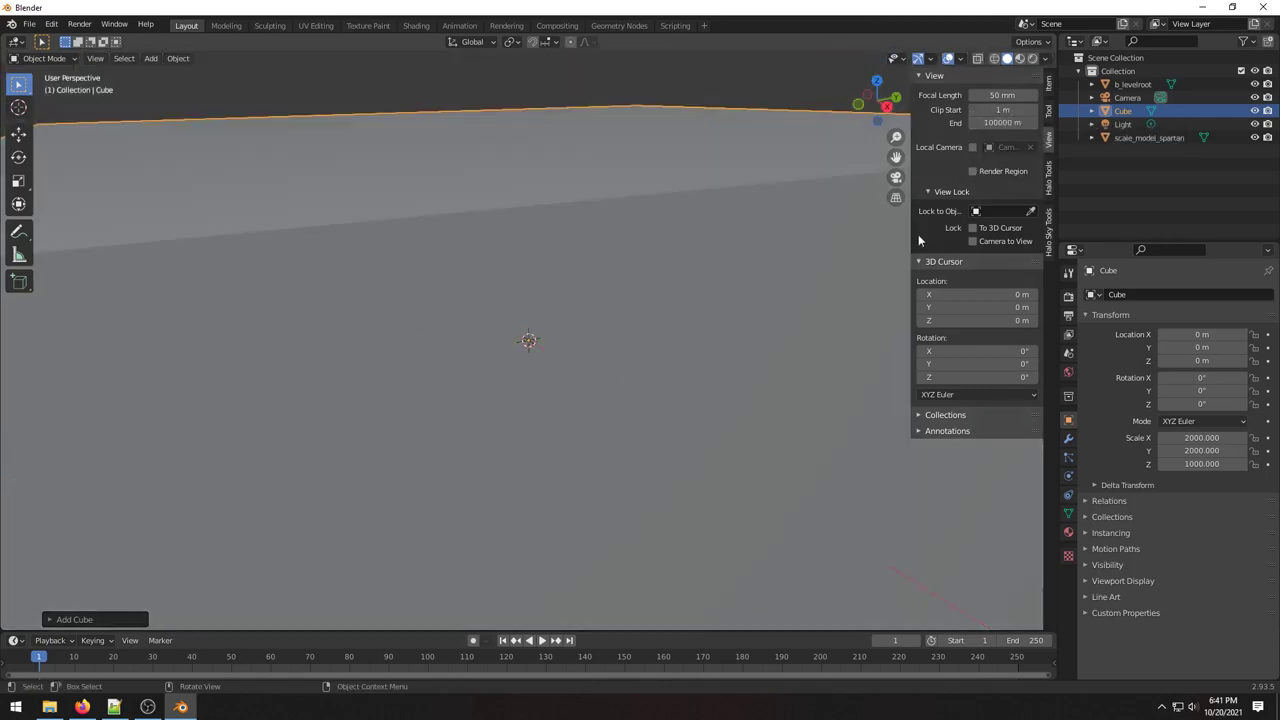
pyautogui.moveTo(709, 335); pyautogui.dragTo(675, 351, button='middle')
pyautogui.scroll(5, 594, 346)
pyautogui.moveTo(629, 257); pyautogui.dragTo(480, 249, button='middle')
pyautogui.scroll(-6, 563, 259)
pyautogui.scroll(-8, 476, 310)
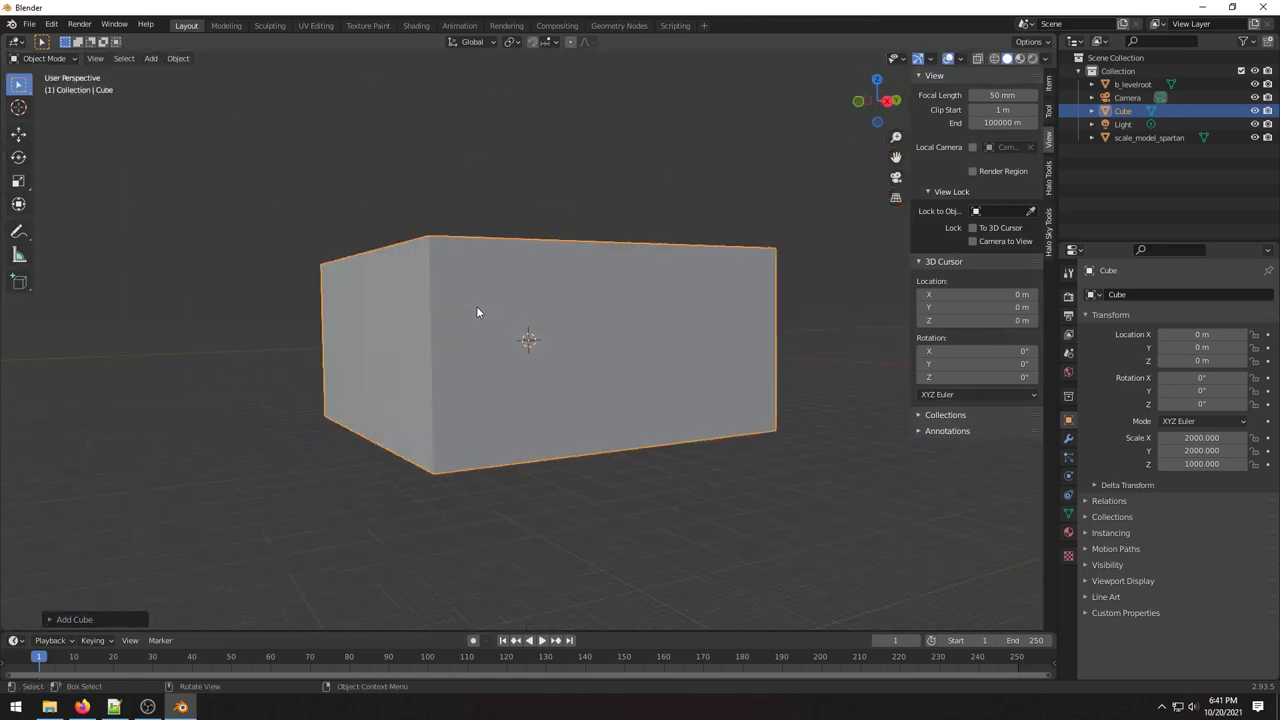
pyautogui.moveTo(476, 312); pyautogui.dragTo(773, 343, button='middle')
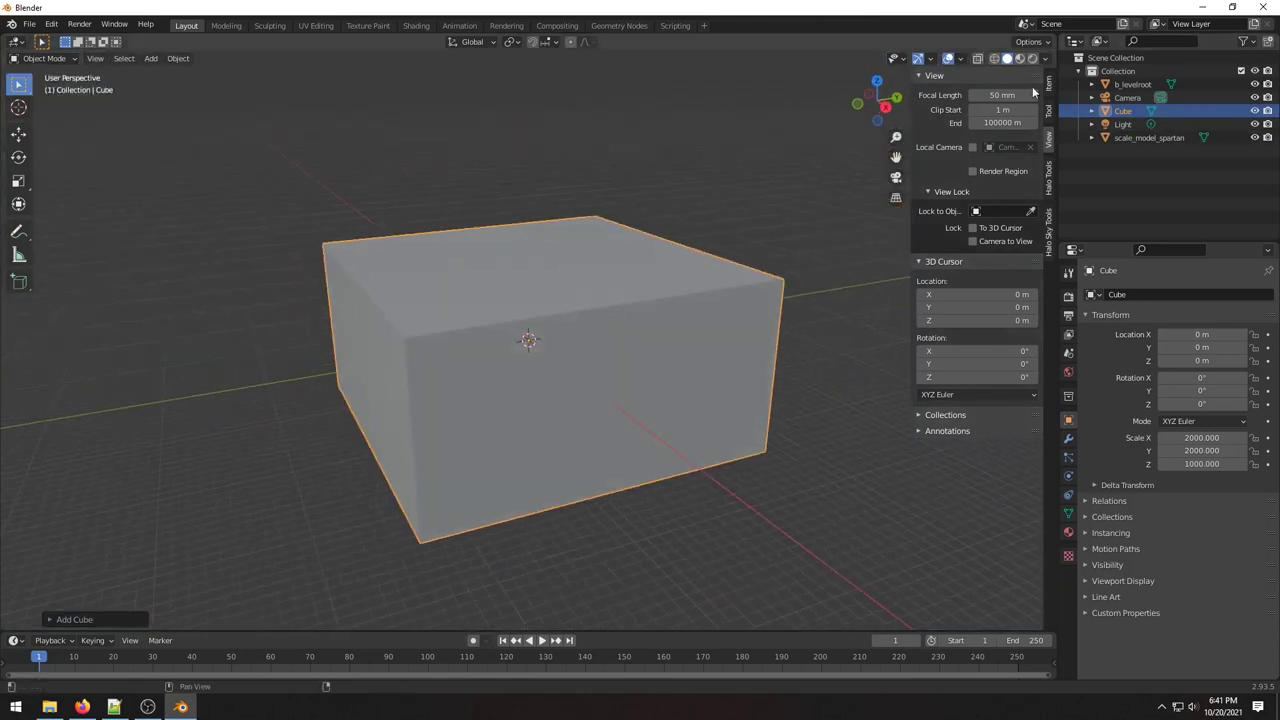
# Switch the cube from Object Mode into Edit Mode.
pyautogui.click(961, 59)
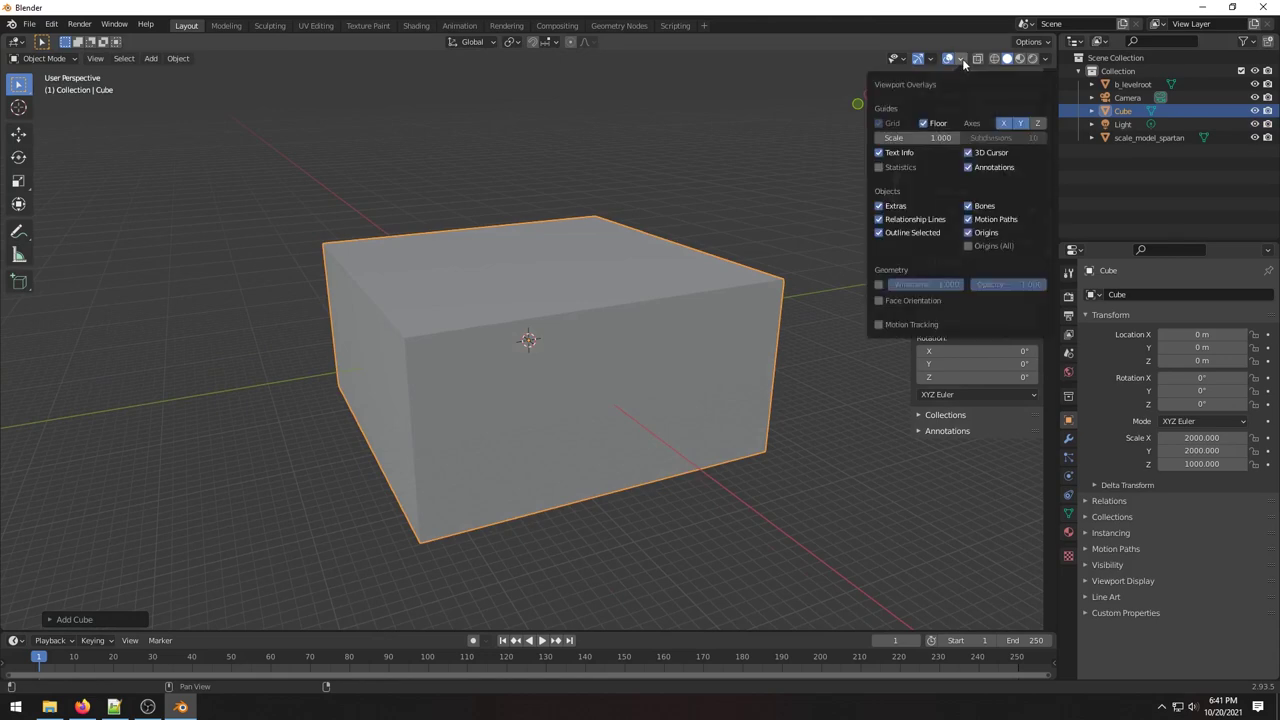
pyautogui.click(1046, 59)
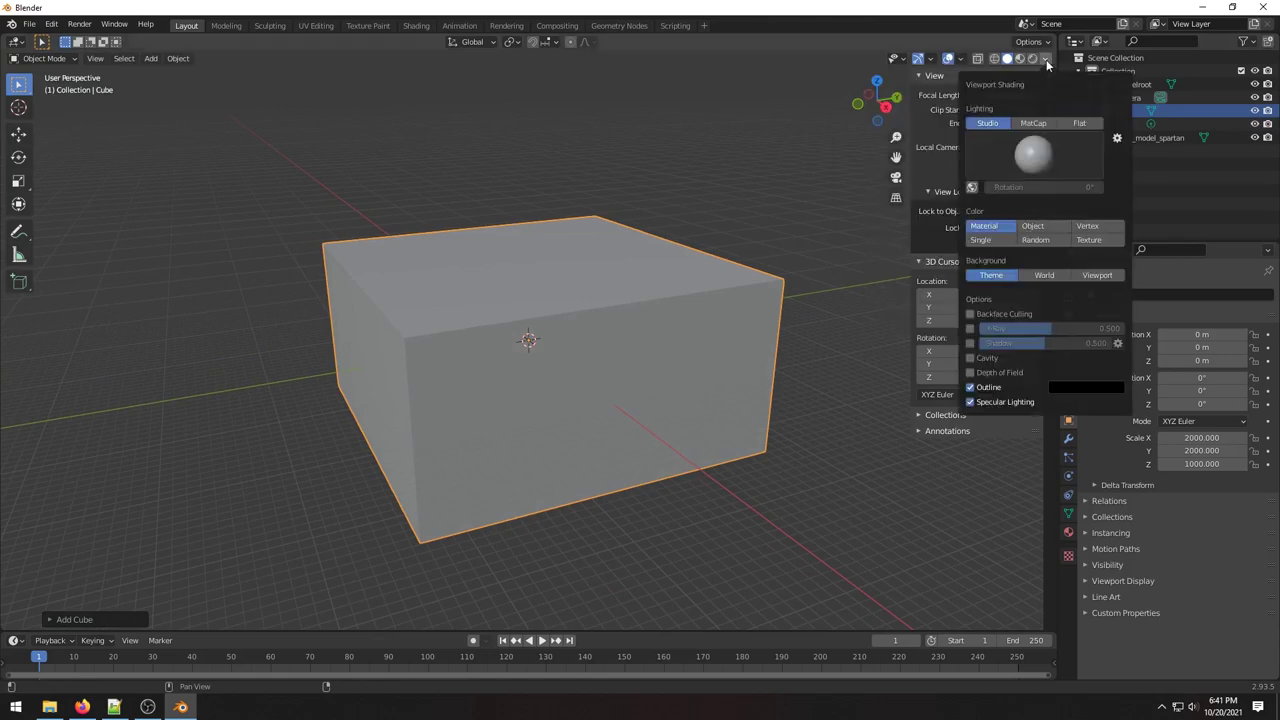
pyautogui.click(961, 59)
pyautogui.click(44, 58)
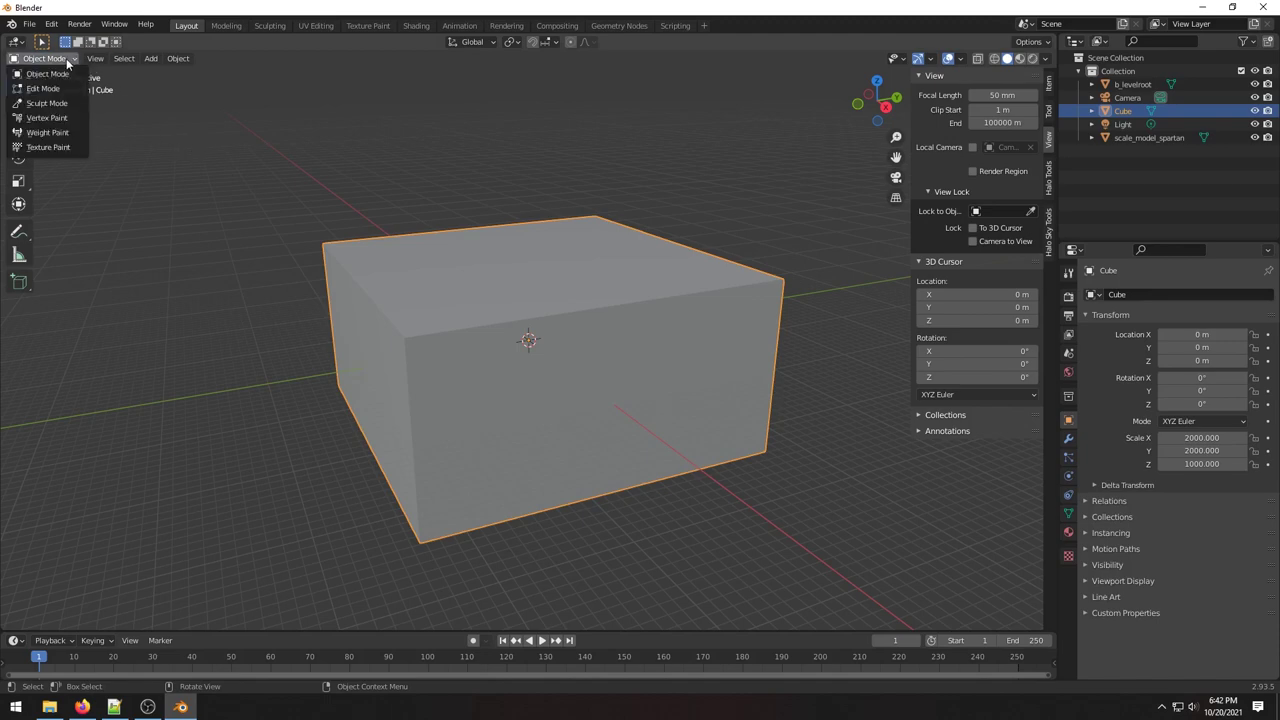
pyautogui.click(42, 86)
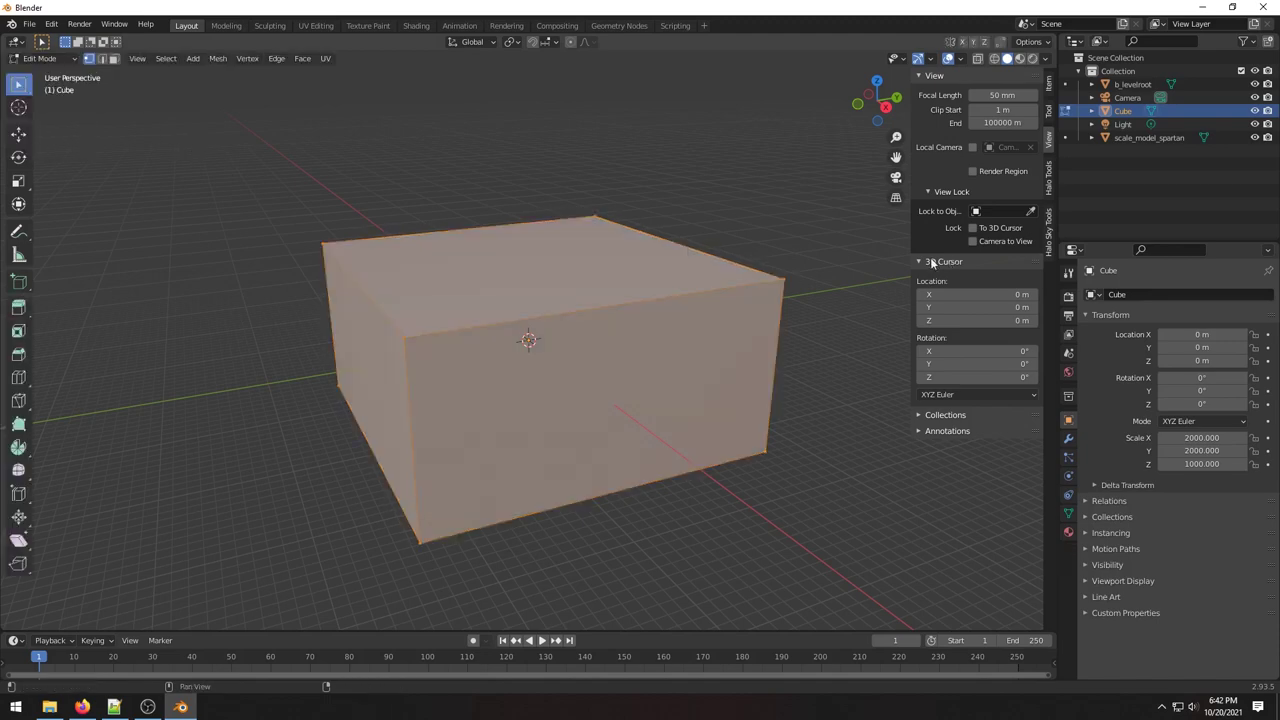
# Display the cube's face normals in the overlays at size 1000.
pyautogui.click(957, 59)
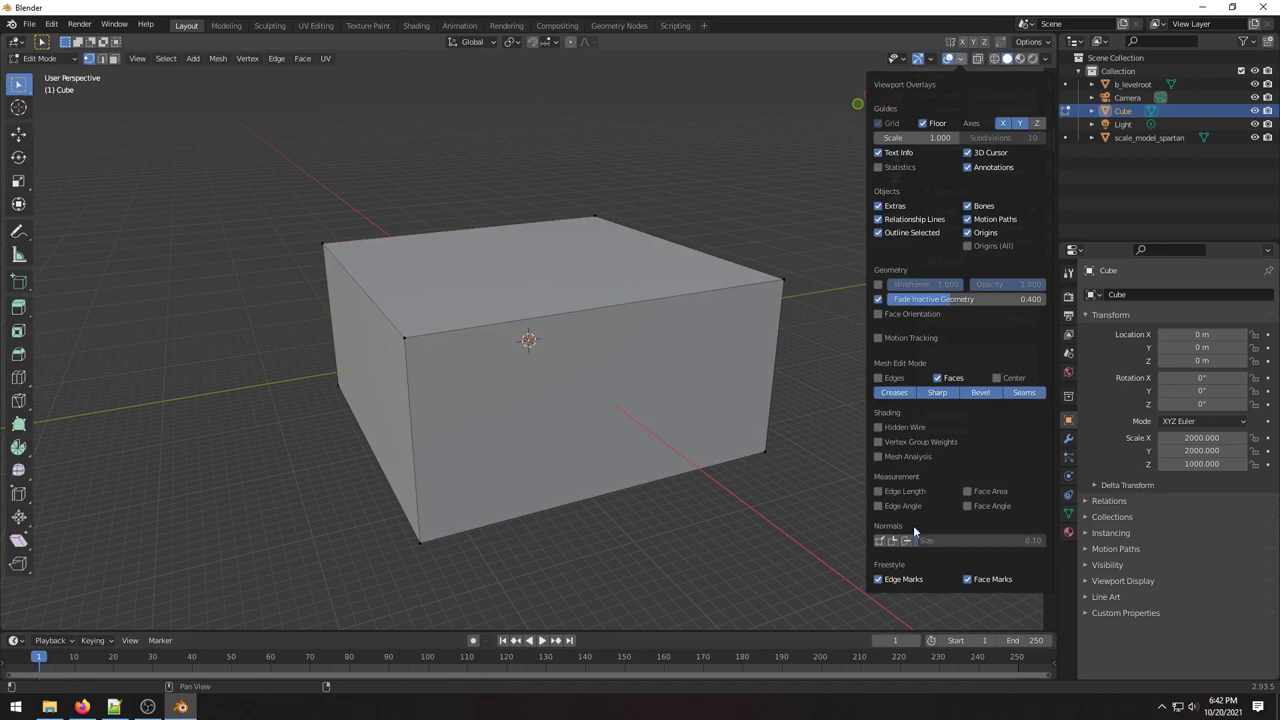
pyautogui.press('n')
pyautogui.click(958, 59)
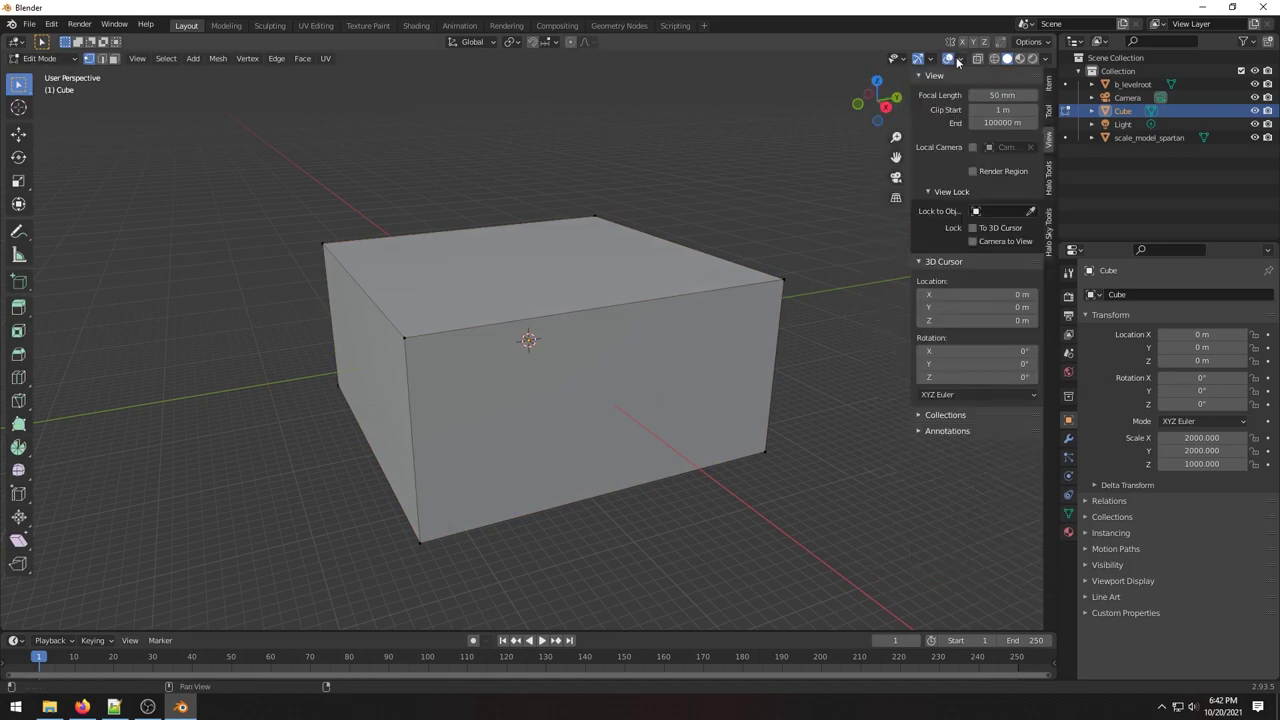
pyautogui.click(958, 59)
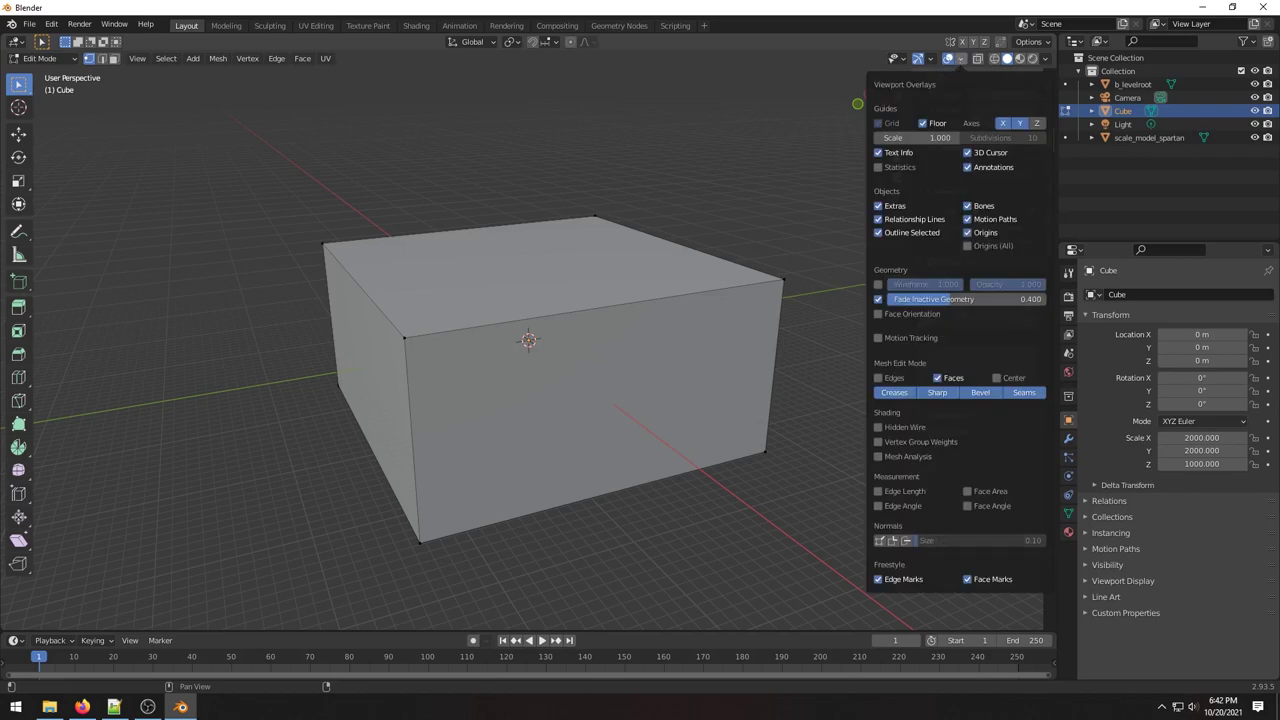
pyautogui.moveTo(949, 546); pyautogui.dragTo(1046, 542)
pyautogui.click(1026, 540)
pyautogui.press('BackSpace')
pyautogui.write('1000')
pyautogui.press('Return')
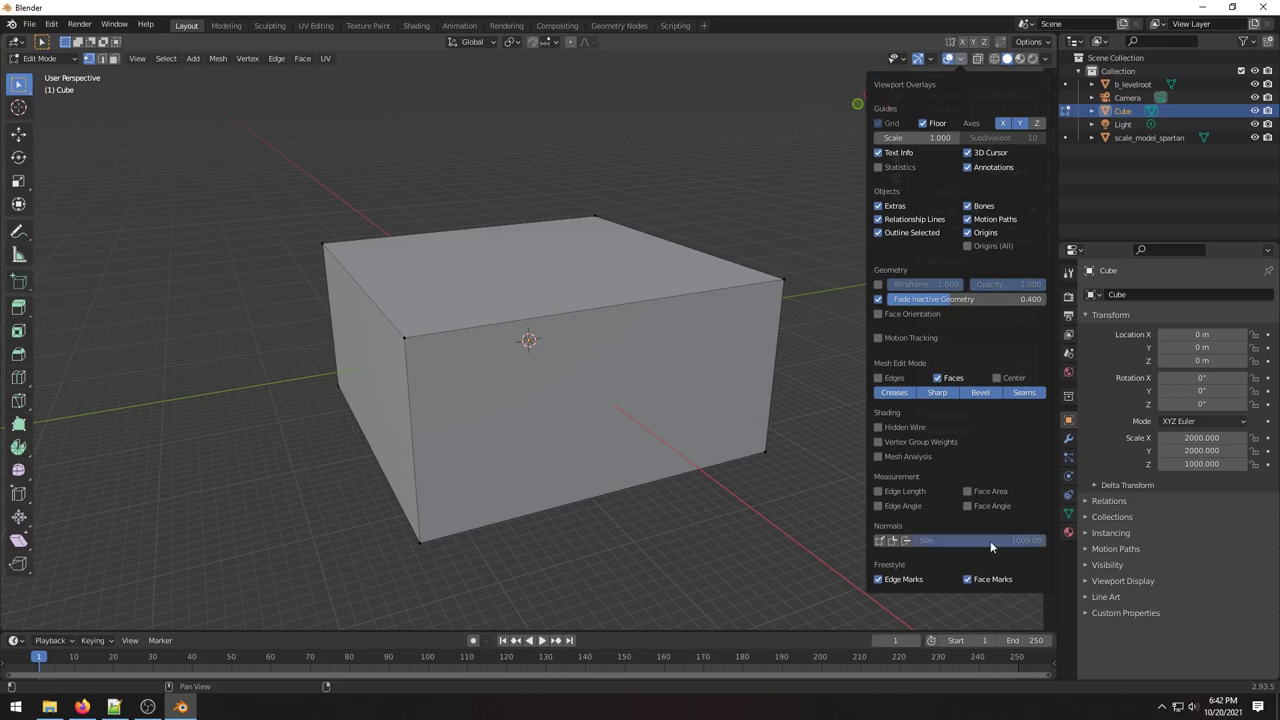
pyautogui.click(930, 60)
pyautogui.click(961, 59)
pyautogui.click(906, 541)
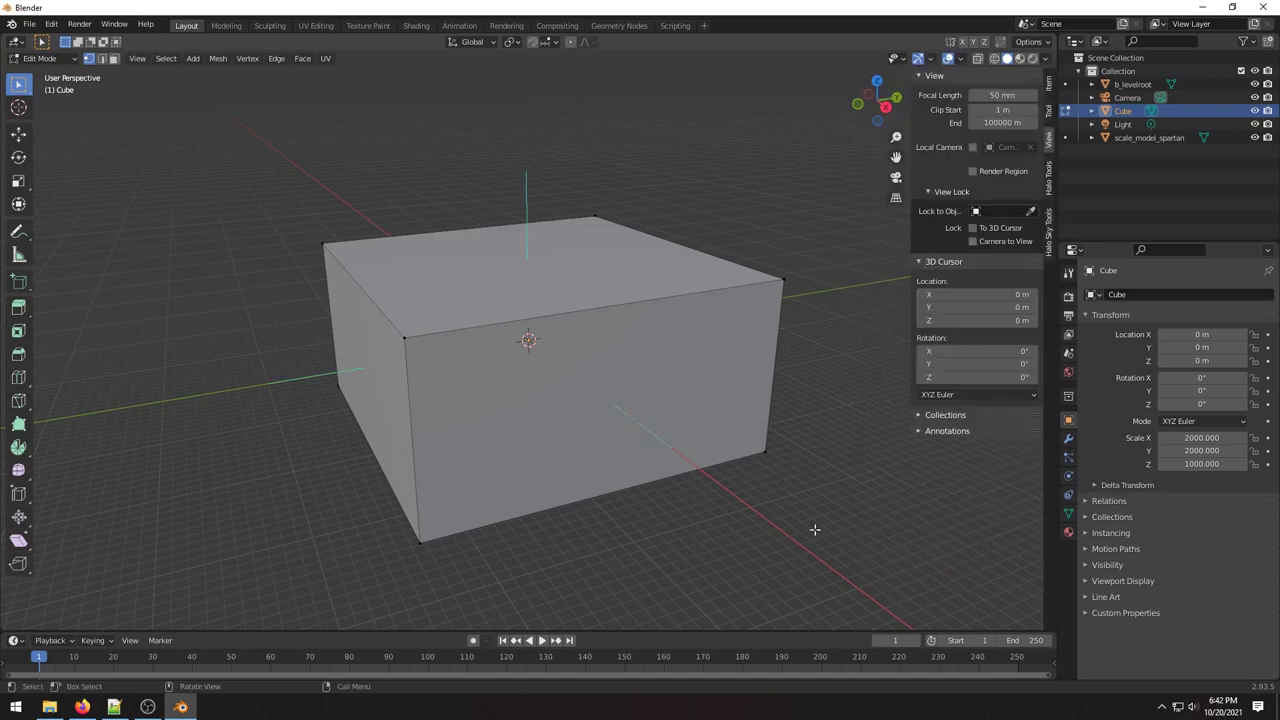
# Select all of the cube's faces and flip their normals to point inward.
pyautogui.moveTo(670, 432); pyautogui.dragTo(560, 435, button='middle')
pyautogui.press('a')
pyautogui.hotkey('alt', 'a')
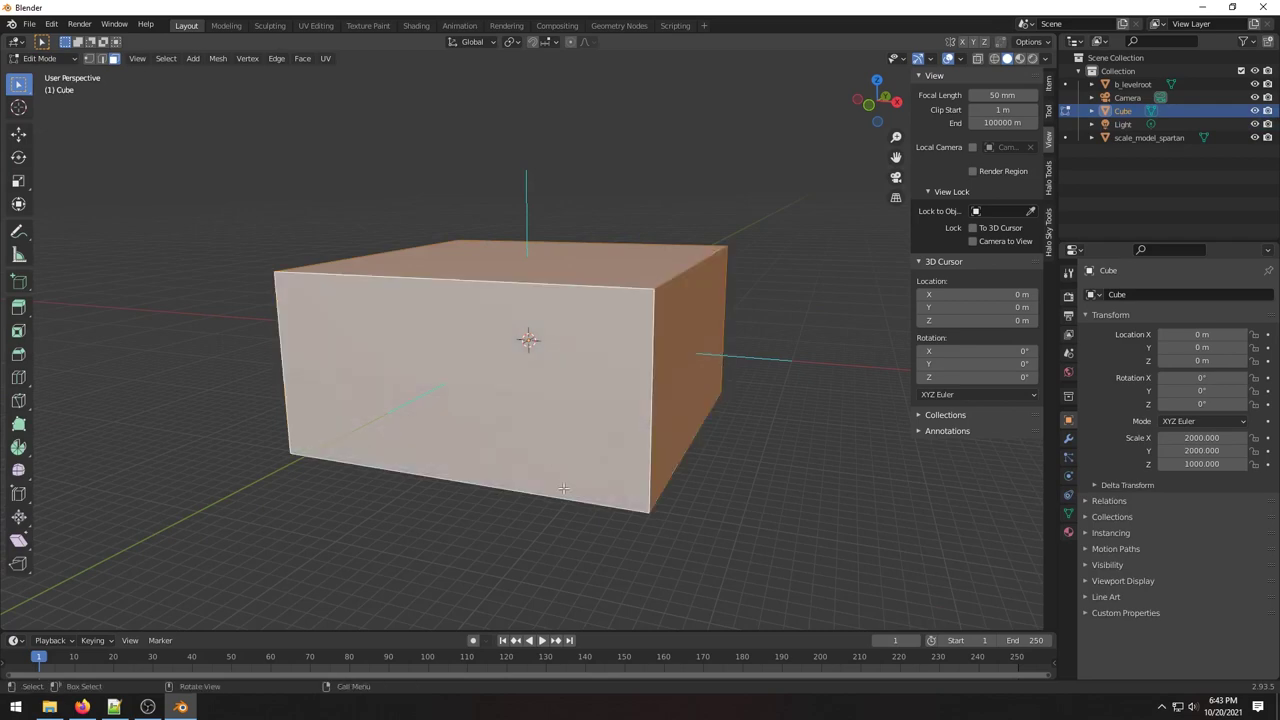
pyautogui.moveTo(528, 340); pyautogui.dragTo(536, 313, button='middle')
pyautogui.click(612, 340)
pyautogui.press('a')
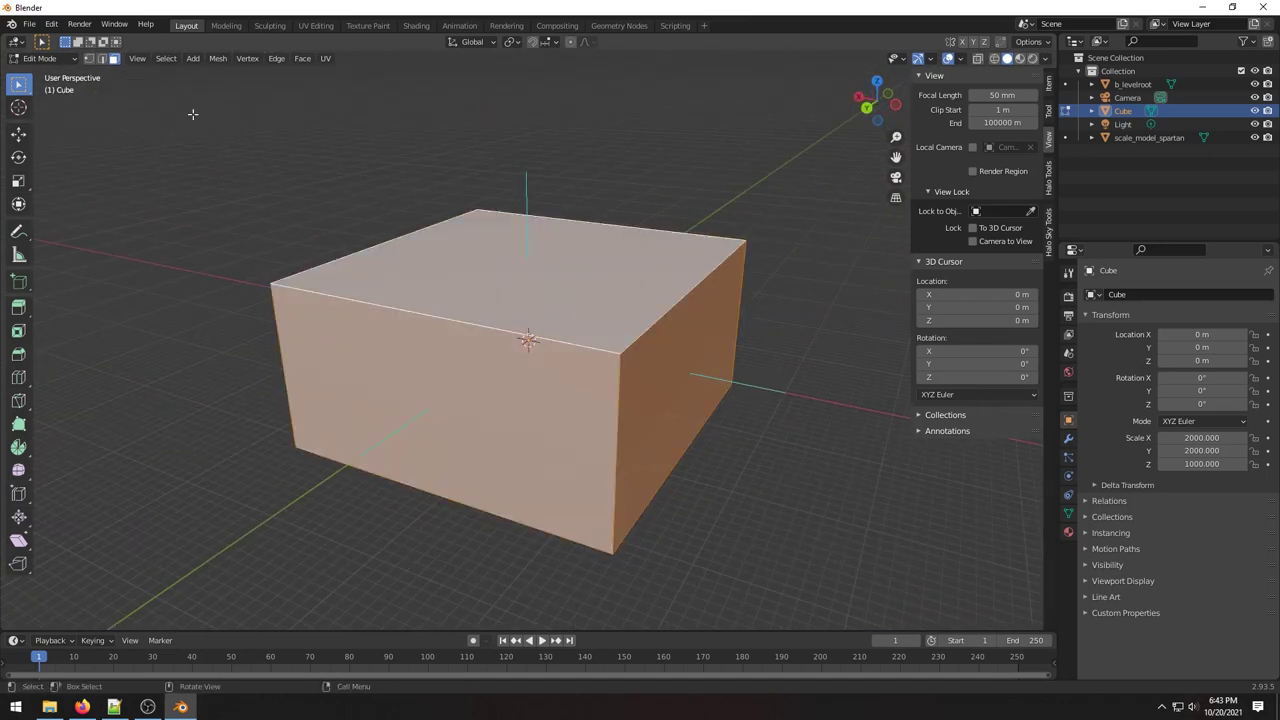
pyautogui.click(137, 58)
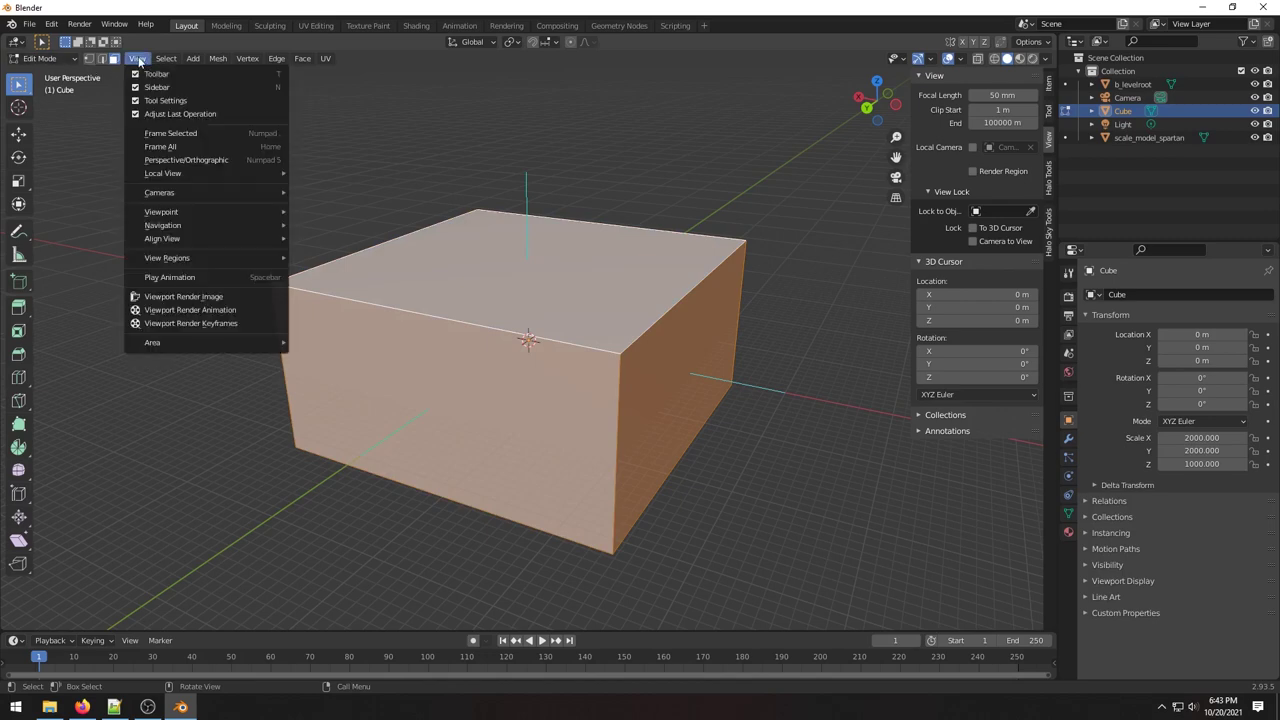
pyautogui.click(68, 60)
pyautogui.click(217, 58)
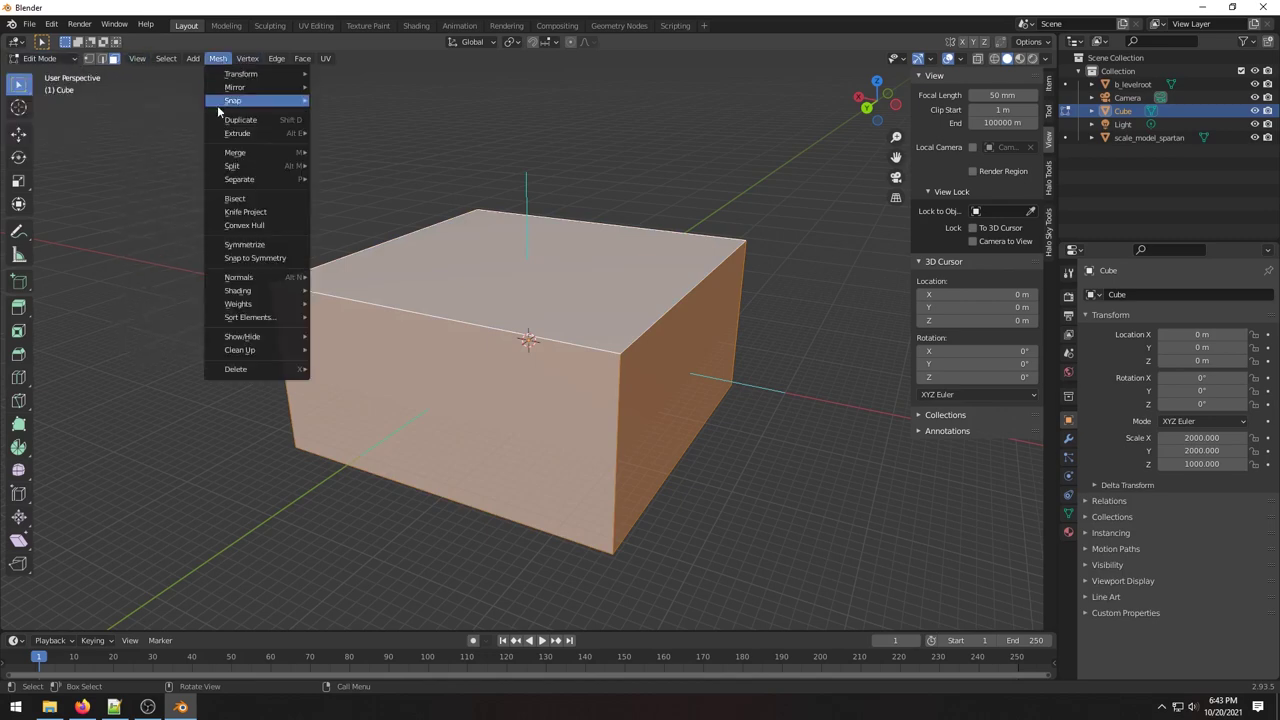
pyautogui.moveTo(257, 277)
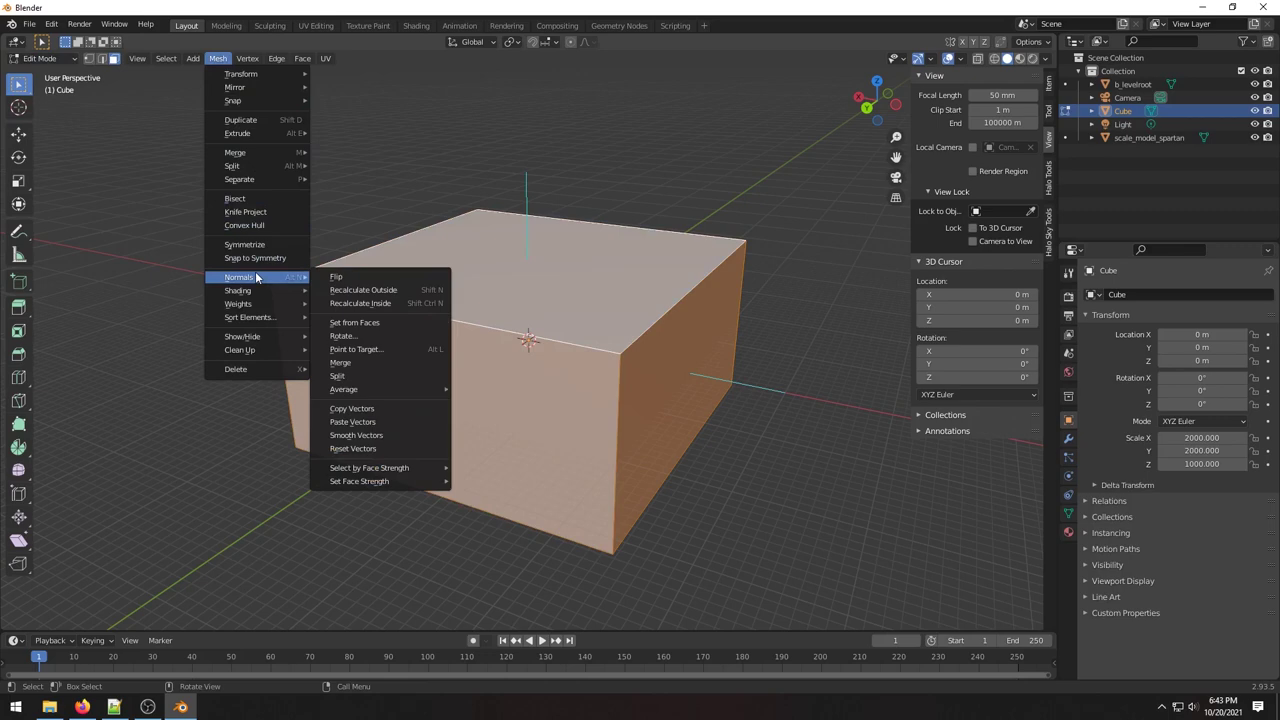
pyautogui.click(336, 276)
pyautogui.moveTo(630, 338); pyautogui.dragTo(580, 370, button='middle')
pyautogui.scroll(8, 630, 338)
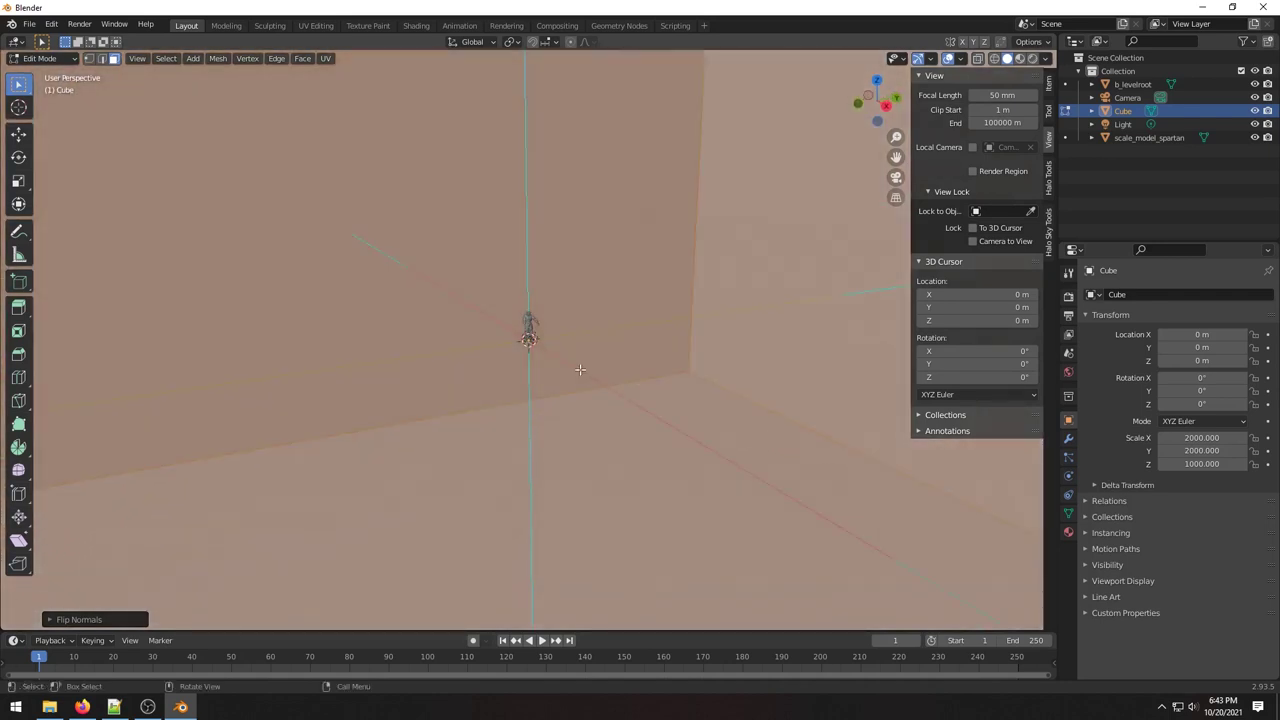
pyautogui.scroll(-8, 580, 370)
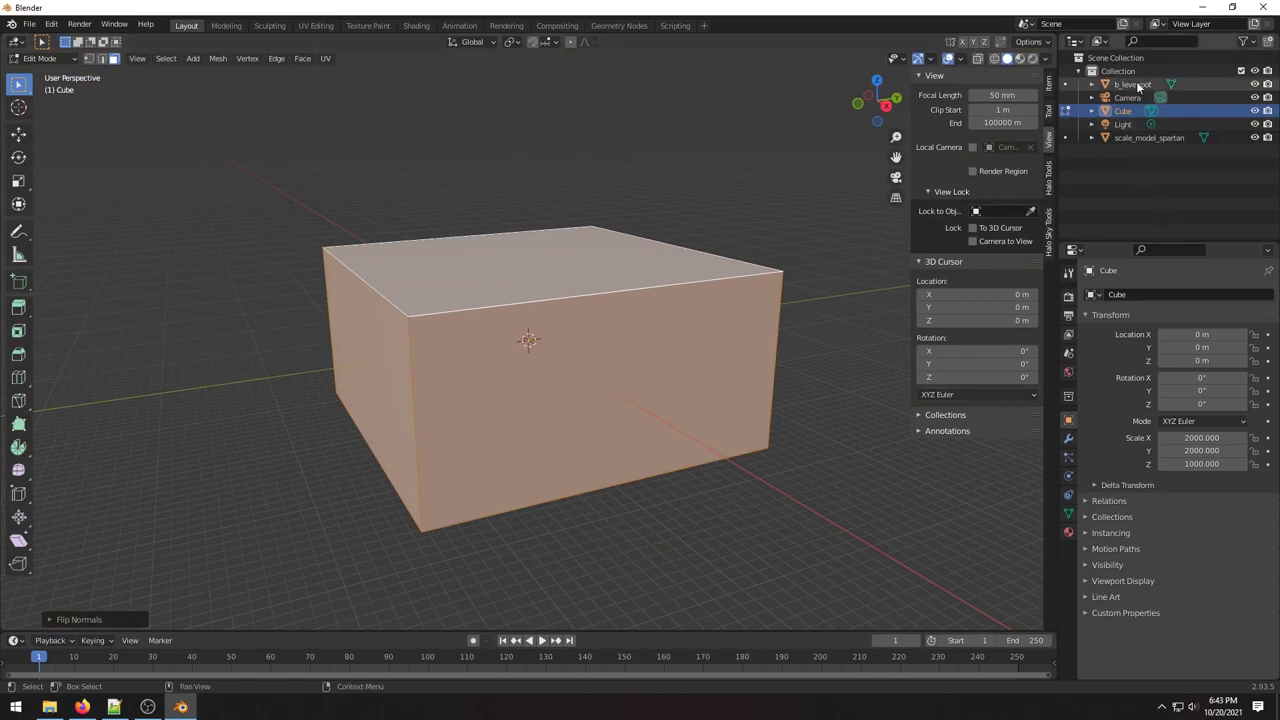
# Rename the Cube object to 'level' in the Outliner.
pyautogui.doubleClick(1123, 111)
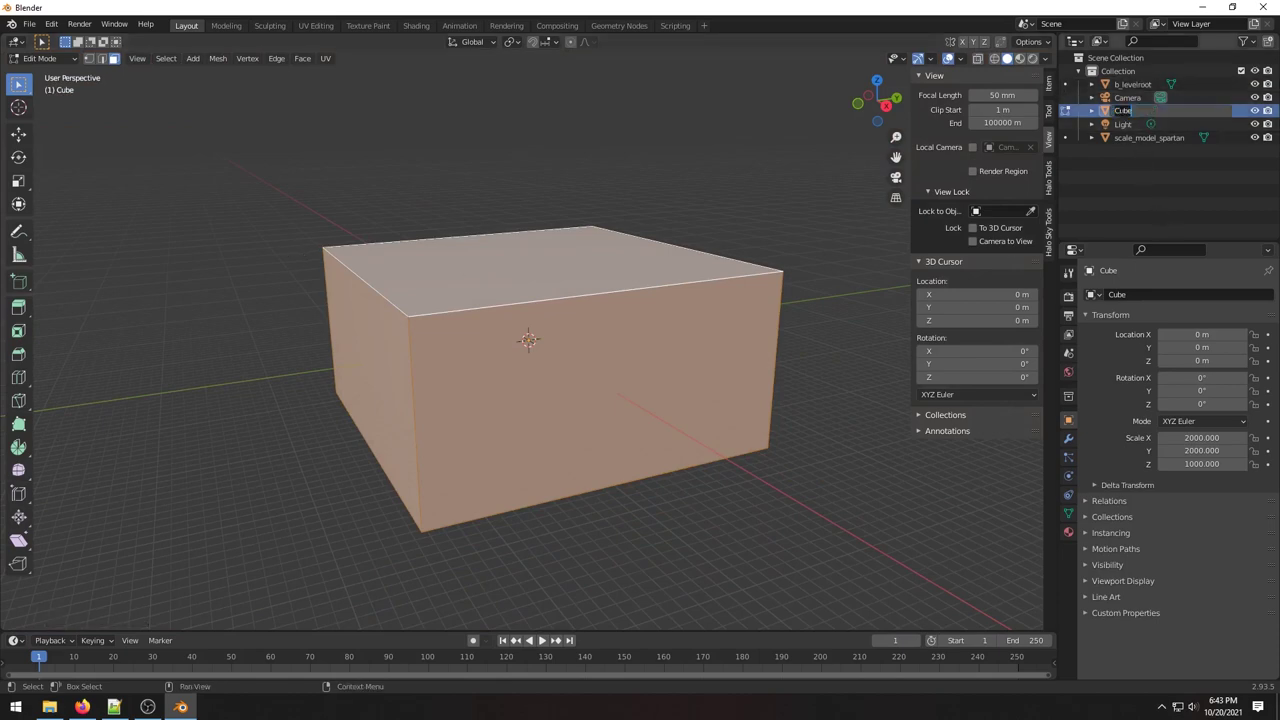
pyautogui.press('BackSpace')
pyautogui.write('level')
pyautogui.press('Return')
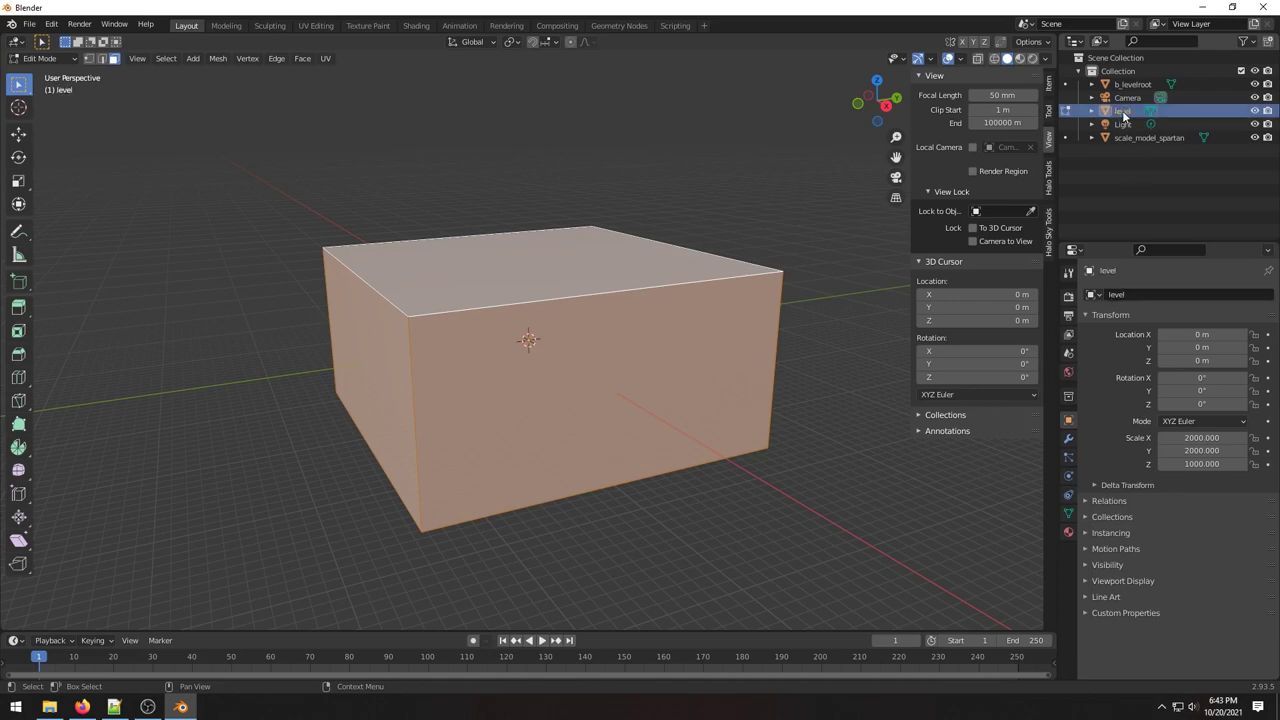
# Return to Object Mode, then select and frame the level box.
pyautogui.press('Tab')
pyautogui.scroll(4, 494, 329)
pyautogui.scroll(3, 530, 400)
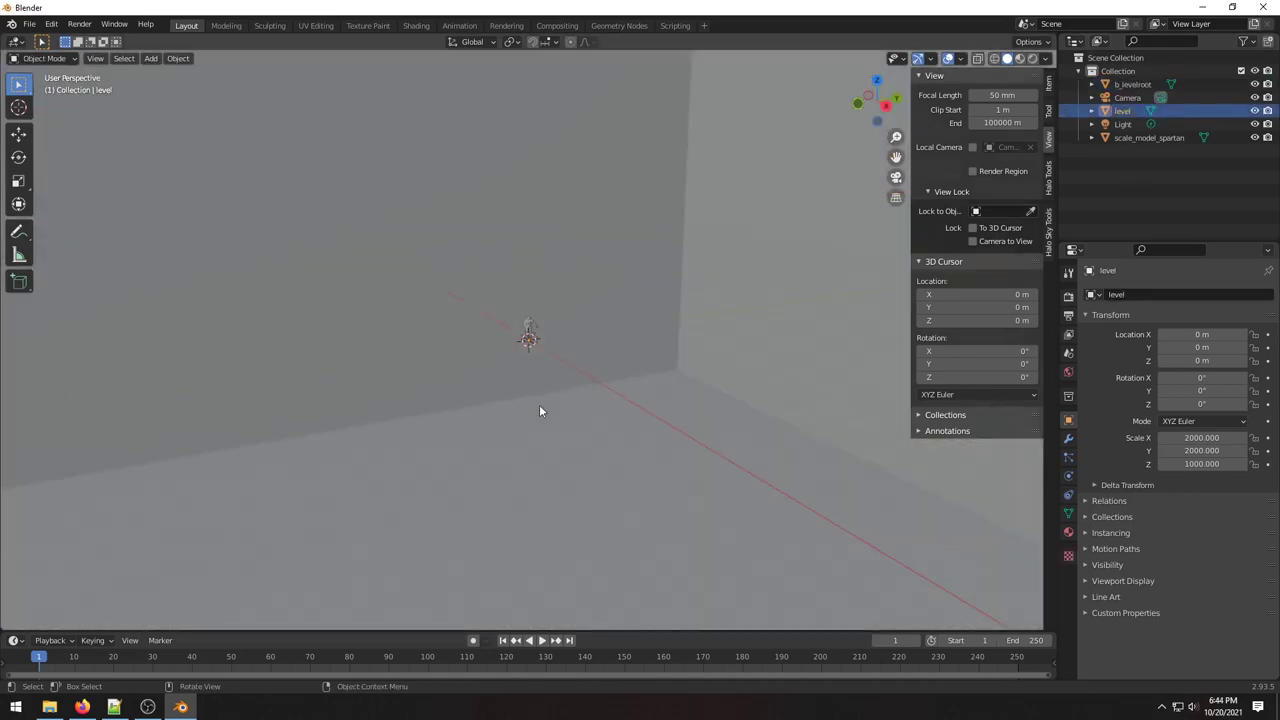
pyautogui.moveTo(547, 395); pyautogui.dragTo(782, 371, button='middle')
pyautogui.scroll(-5, 781, 371)
pyautogui.click(583, 430)
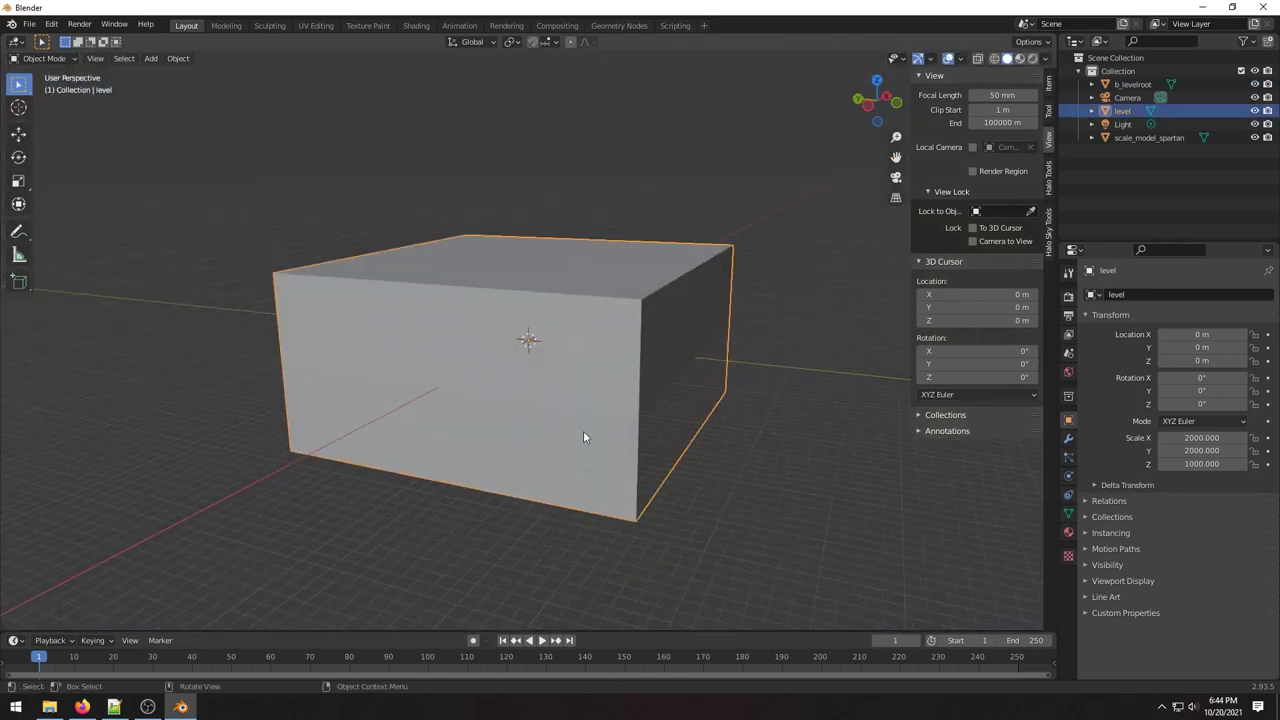
pyautogui.scroll(8, 583, 430)
pyautogui.scroll(6, 566, 387)
pyautogui.click(530, 343)
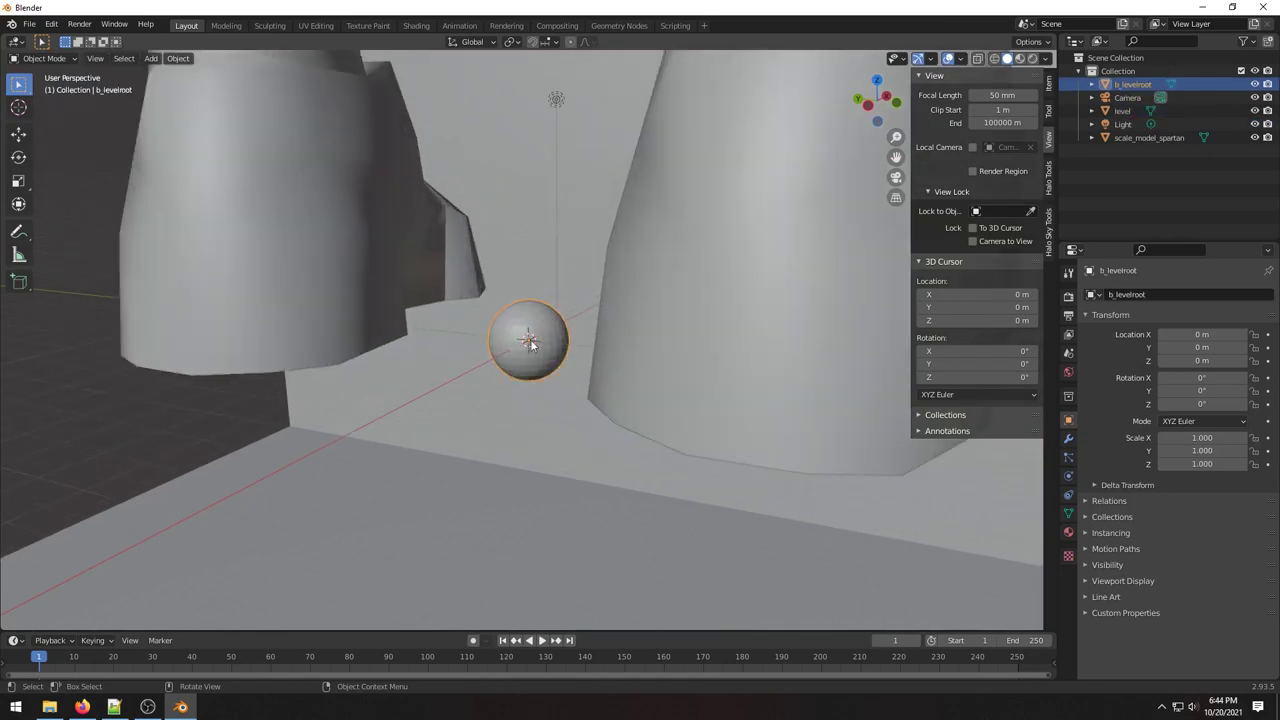
pyautogui.scroll(-15, 530, 343)
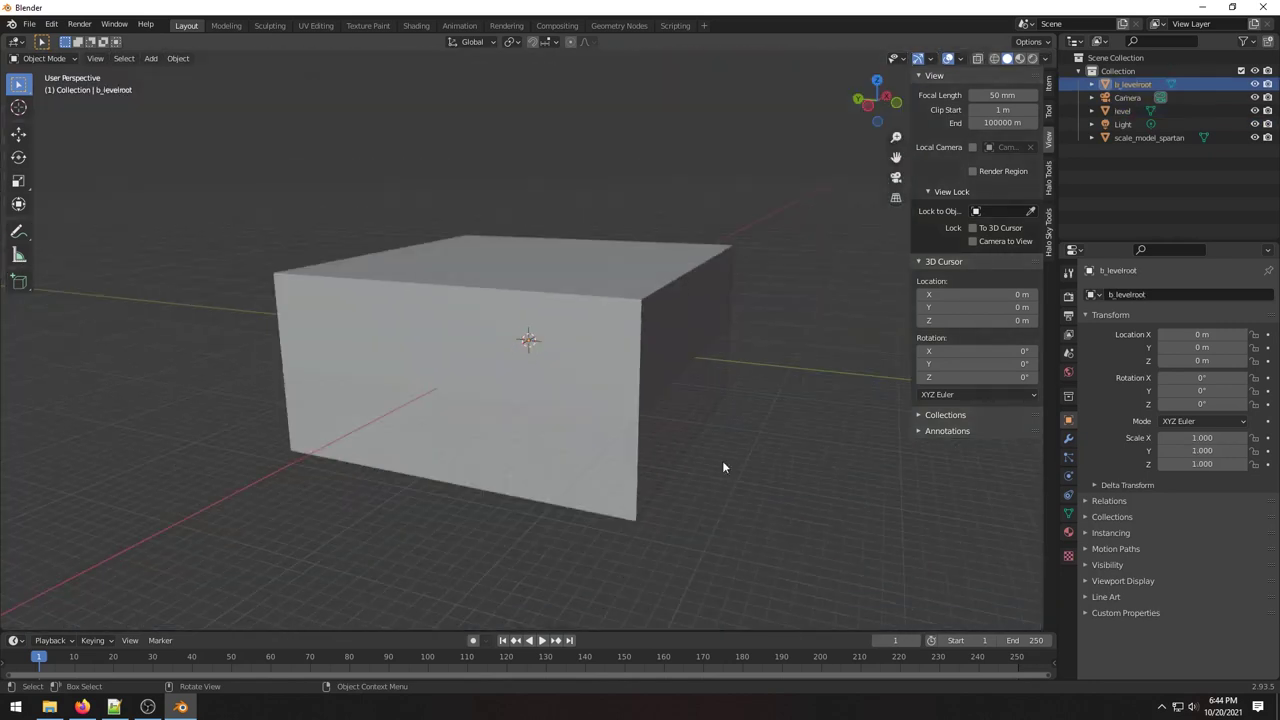
pyautogui.click(590, 392)
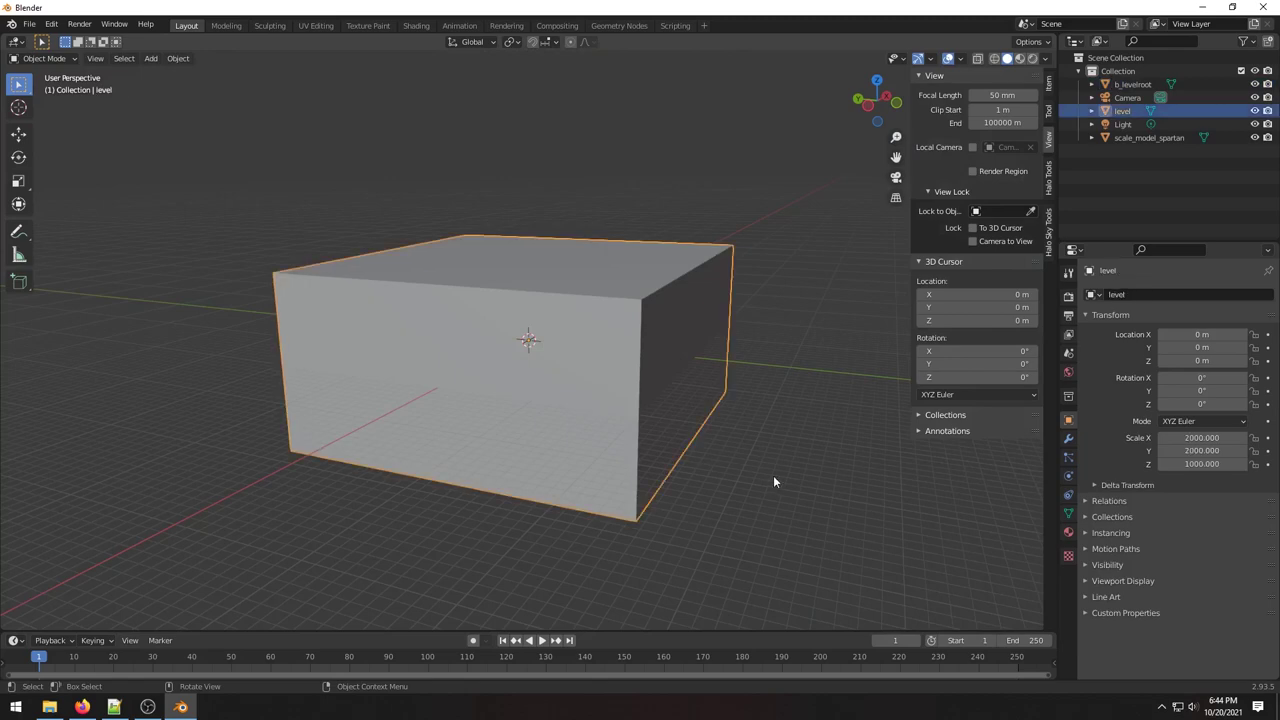
pyautogui.press('KP_Decimal')
# Parent level to the b_levelroot sphere and confirm the hierarchy in the Outliner.
pyautogui.scroll(15, 562, 368)
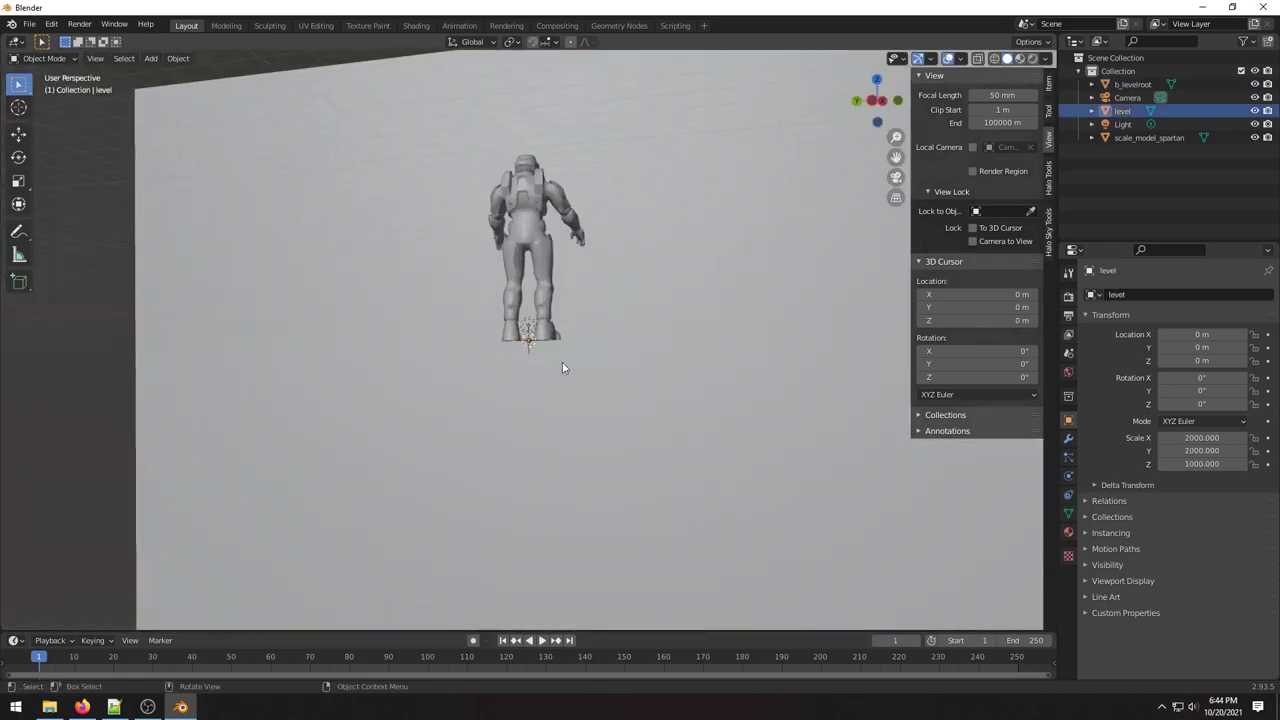
pyautogui.scroll(3, 562, 368)
pyautogui.click(529, 337)
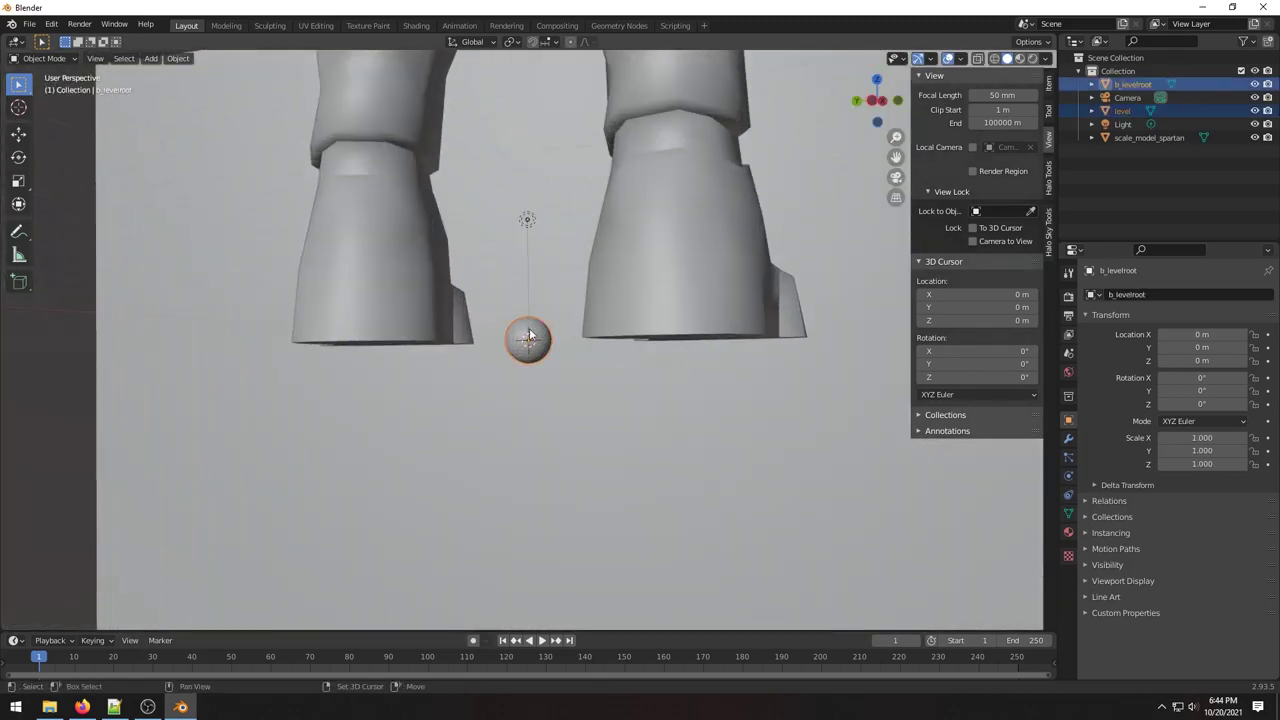
pyautogui.hotkey('ctrl', 'p')
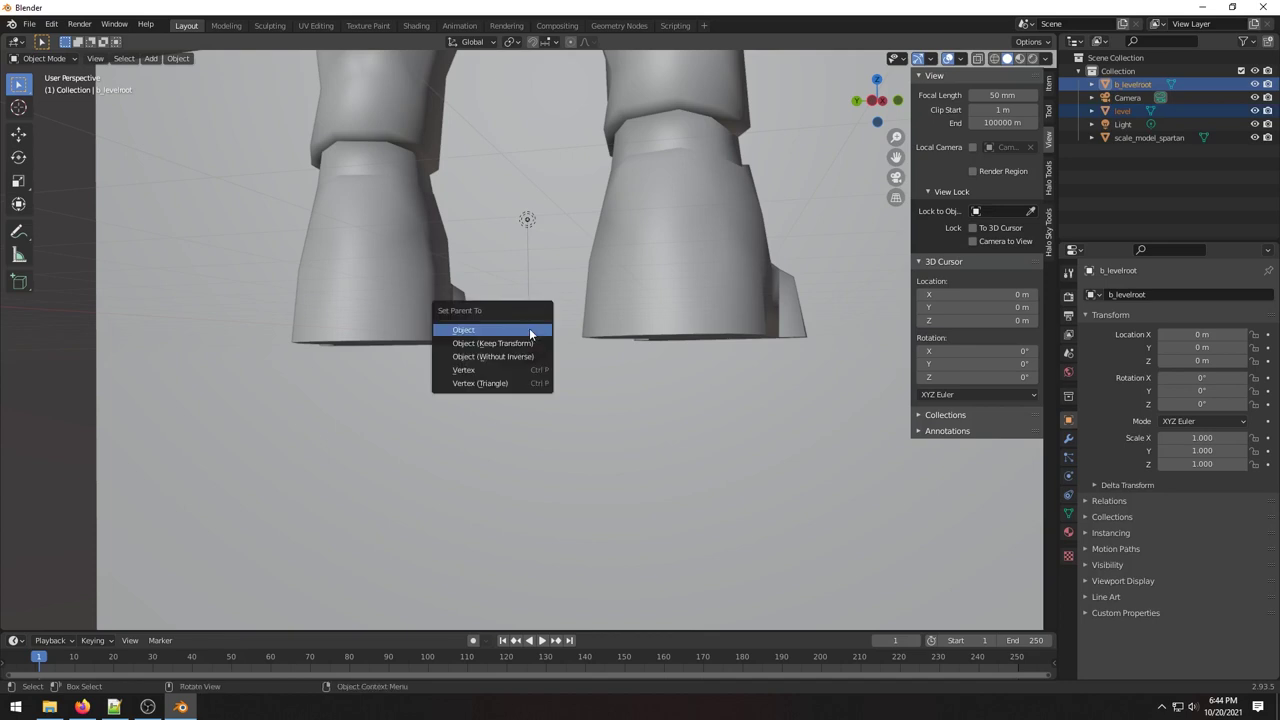
pyautogui.click(530, 331)
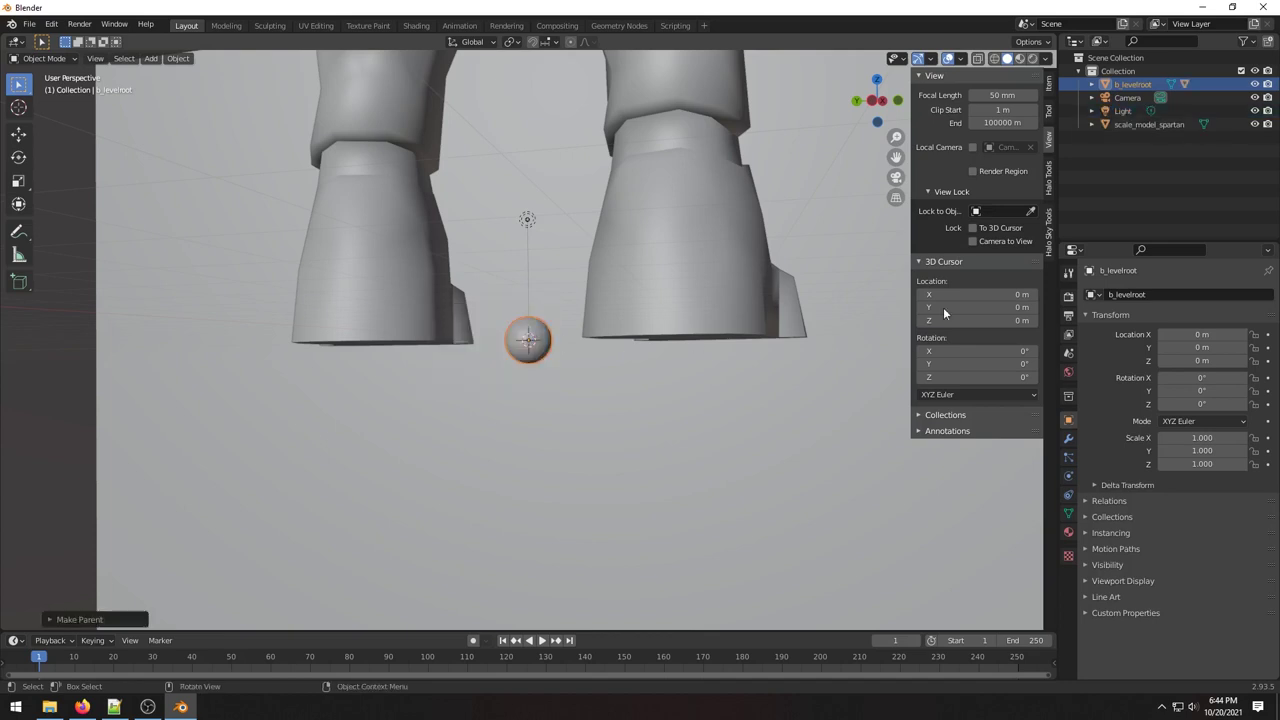
pyautogui.click(1093, 84)
pyautogui.click(1105, 111)
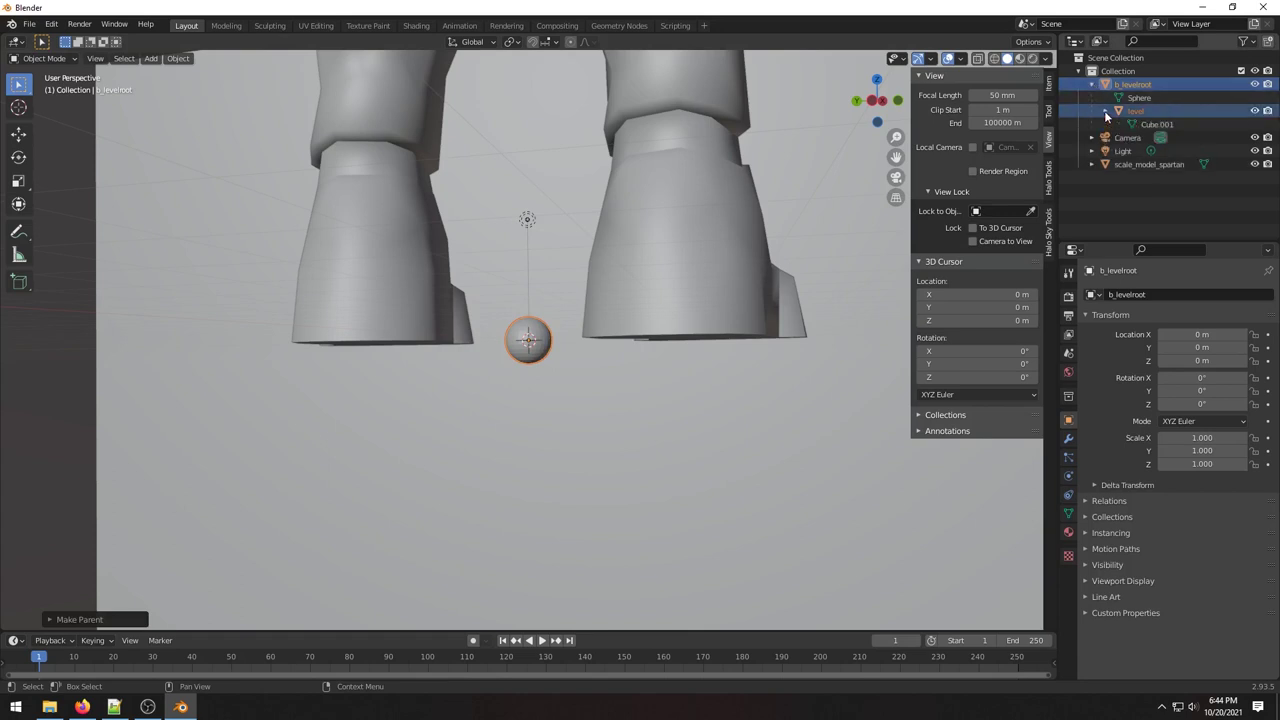
pyautogui.click(1105, 113)
pyautogui.press('KP_Decimal')
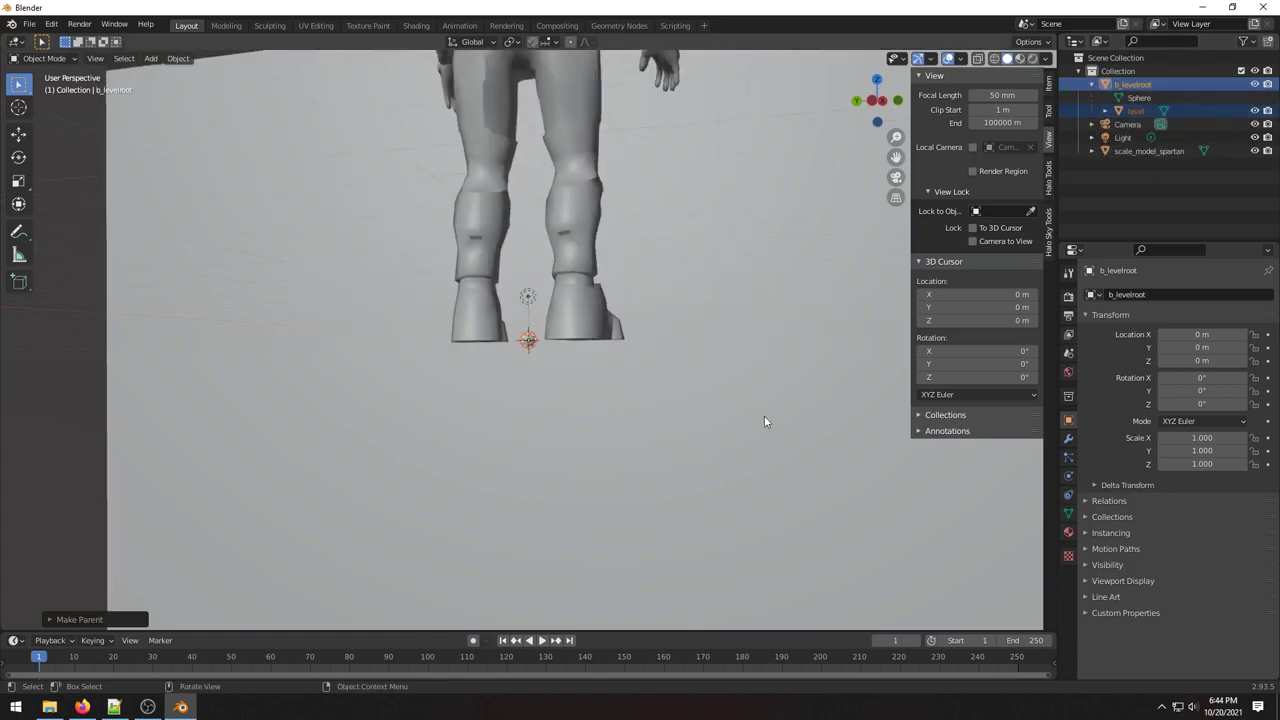
# Put the level box into Edit Mode and select its front and top faces.
pyautogui.moveTo(764, 416); pyautogui.dragTo(508, 492, button='middle')
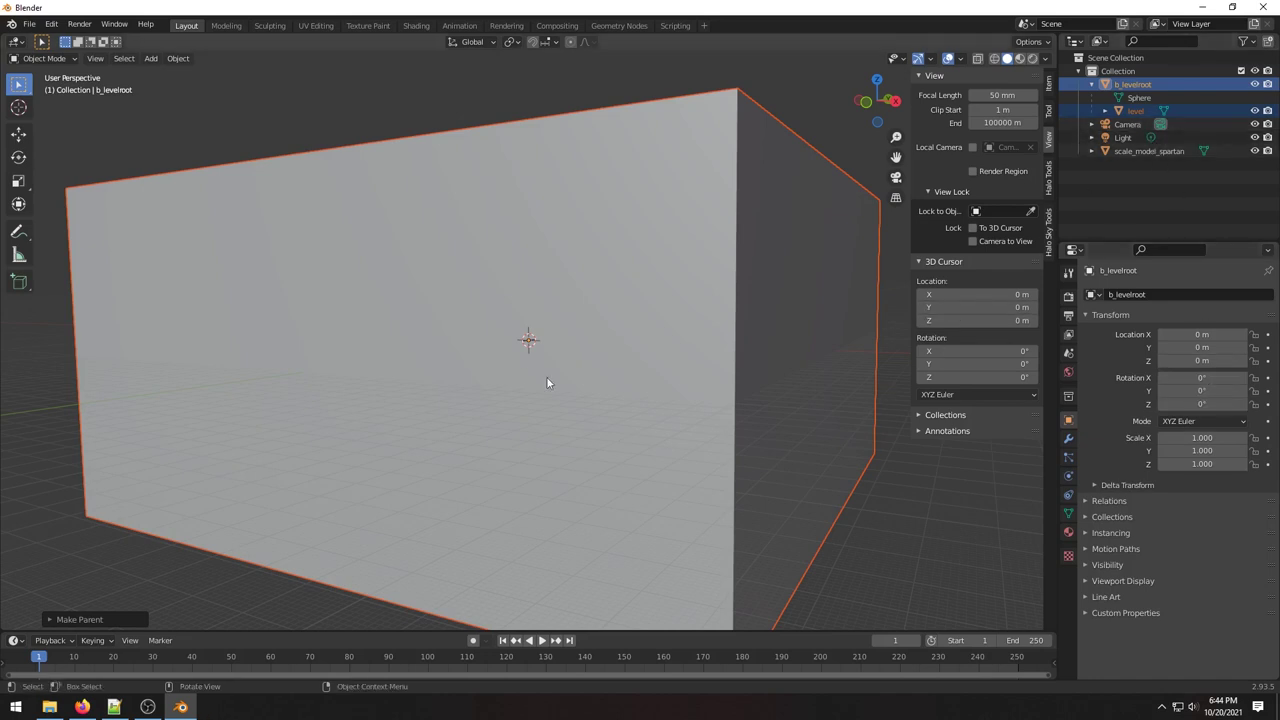
pyautogui.click(44, 58)
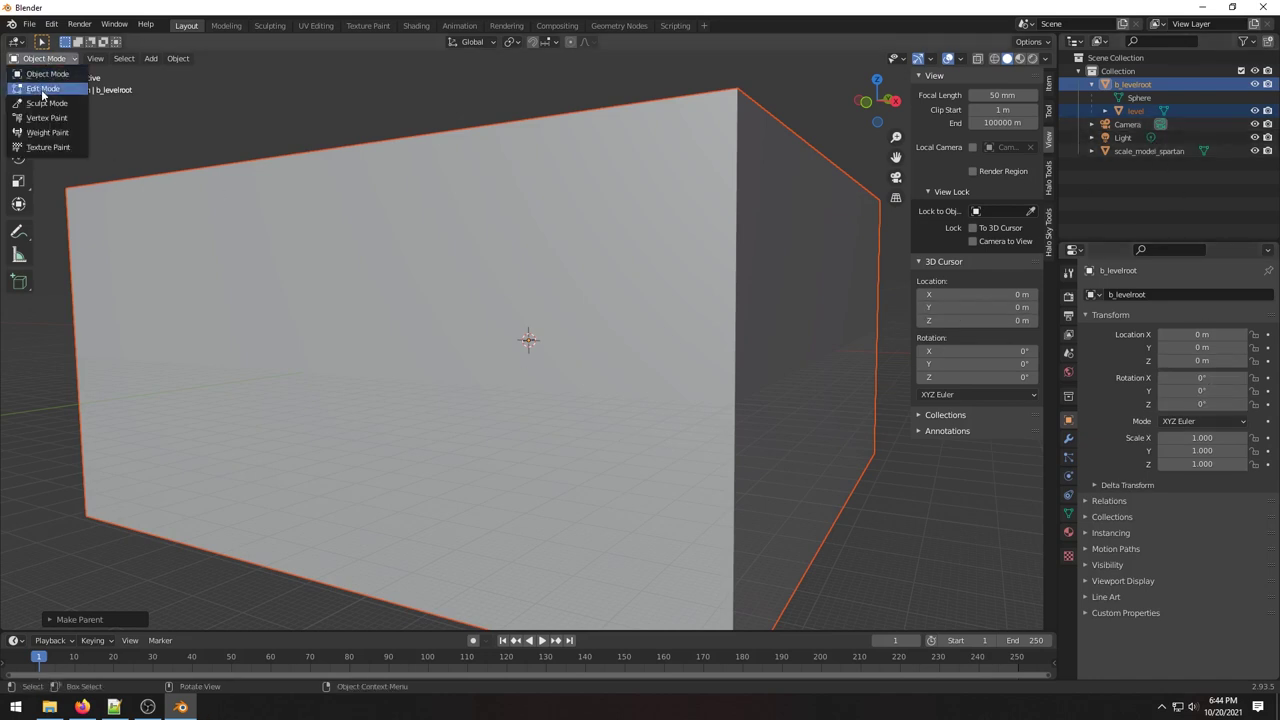
pyautogui.click(40, 90)
pyautogui.click(199, 277)
pyautogui.moveTo(199, 277); pyautogui.dragTo(670, 380, button='middle')
pyautogui.click(386, 398)
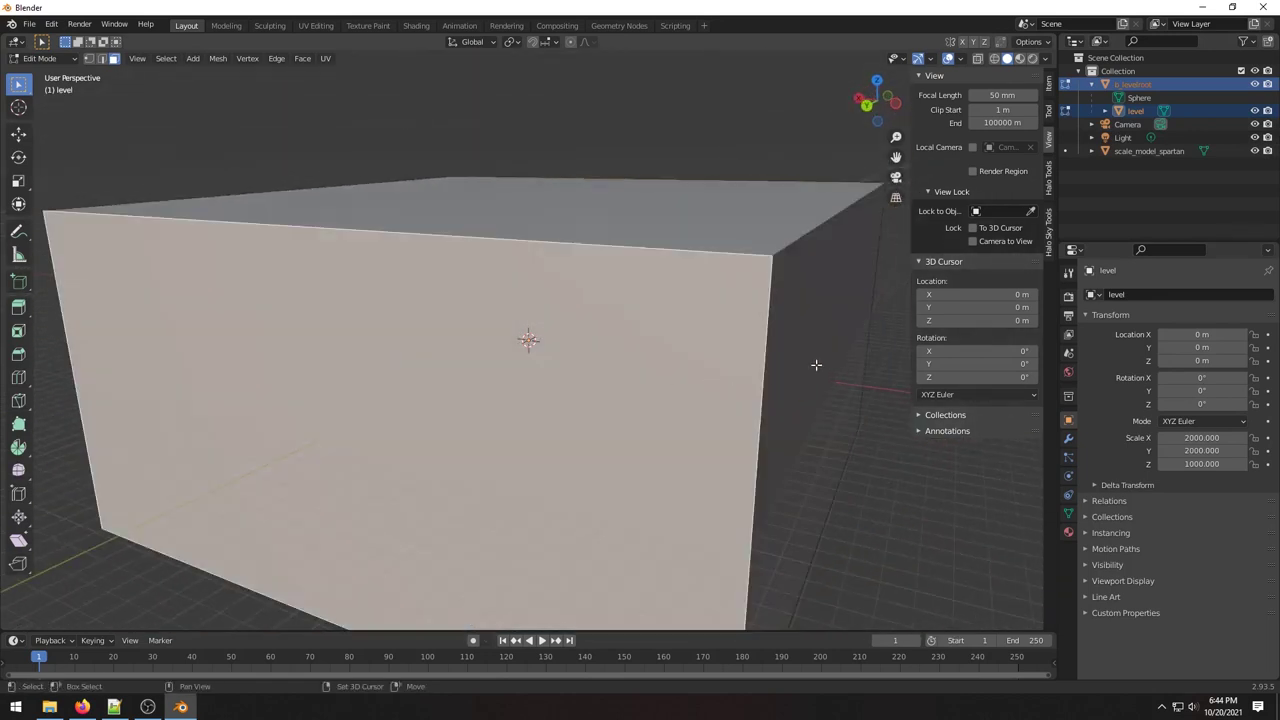
pyautogui.moveTo(858, 388); pyautogui.dragTo(553, 249, button='middle')
pyautogui.keyDown('shift'); pyautogui.click(553, 249); pyautogui.keyUp('shift')
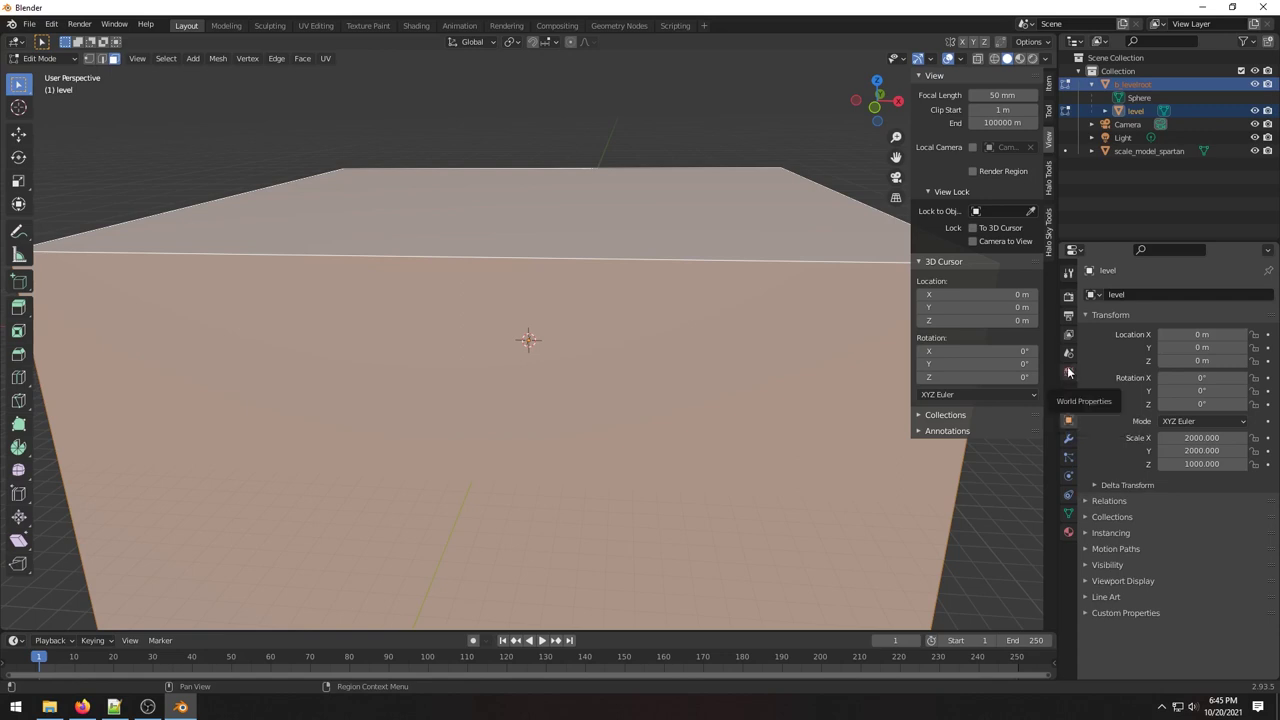
# Create a new material for the level box and rename it '+sky'.
pyautogui.click(1069, 537)
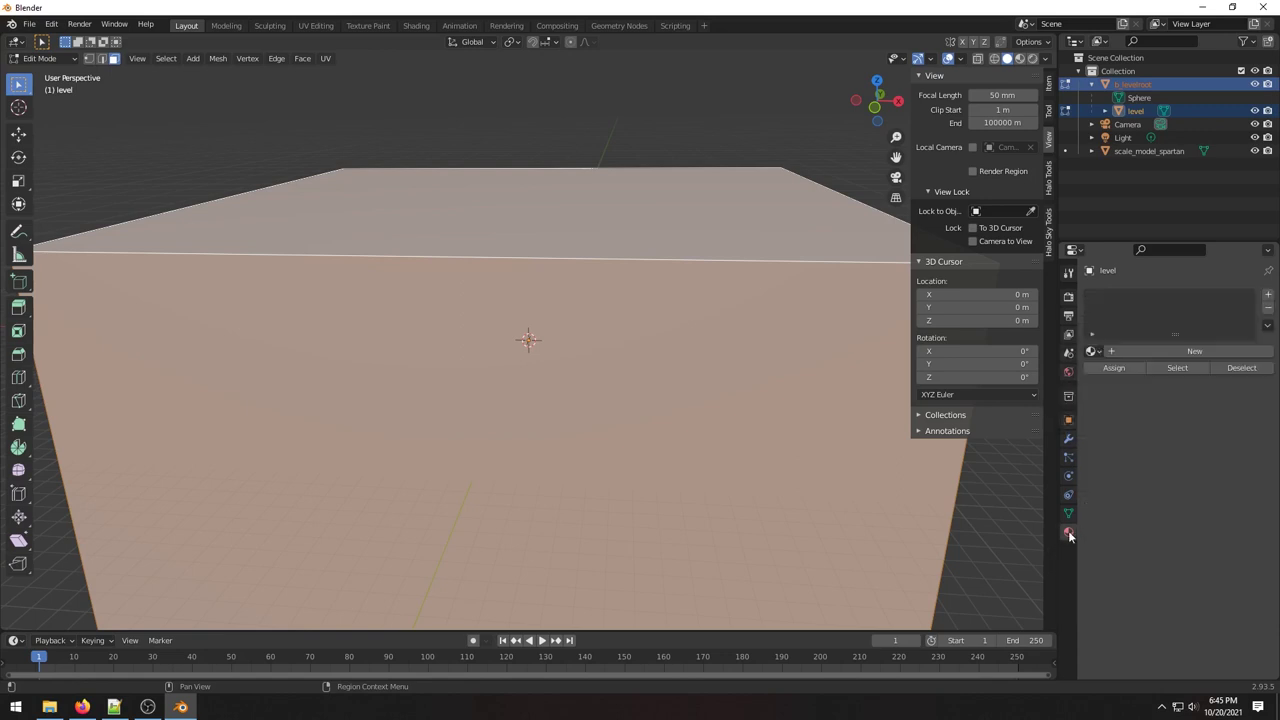
pyautogui.click(1116, 353)
pyautogui.doubleClick(1124, 298)
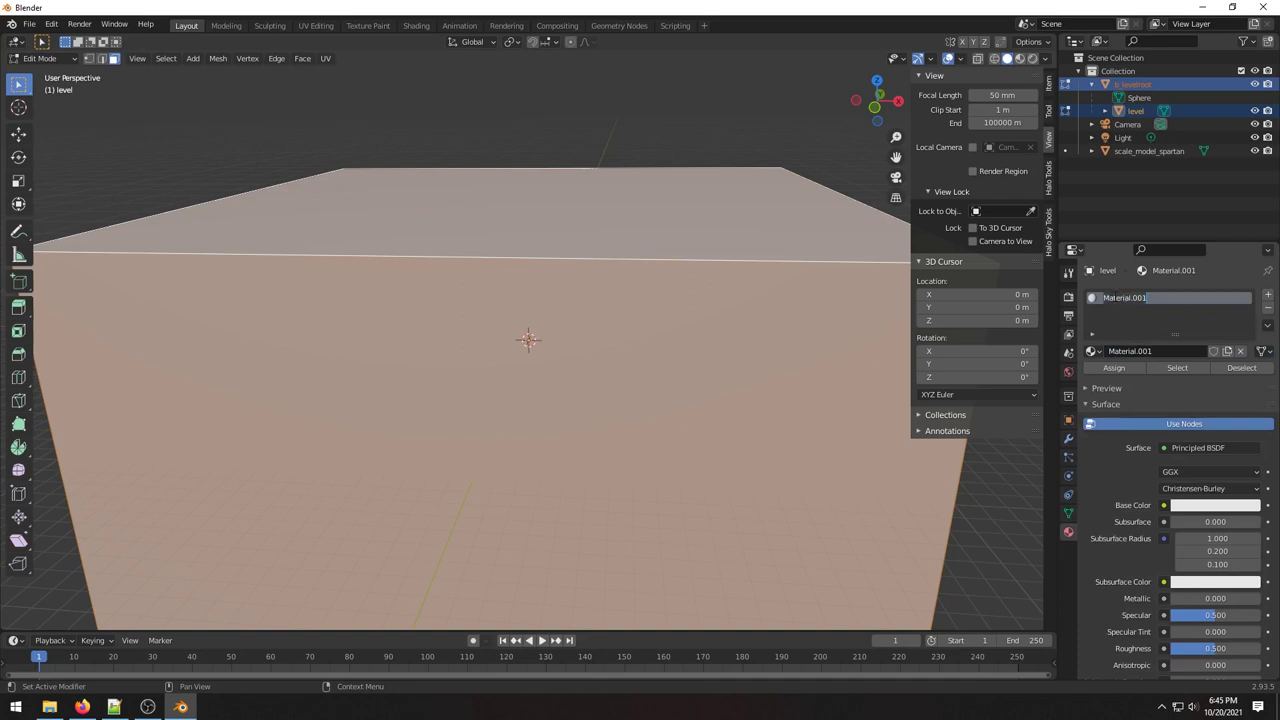
pyautogui.press('BackSpace')
pyautogui.press('Return')
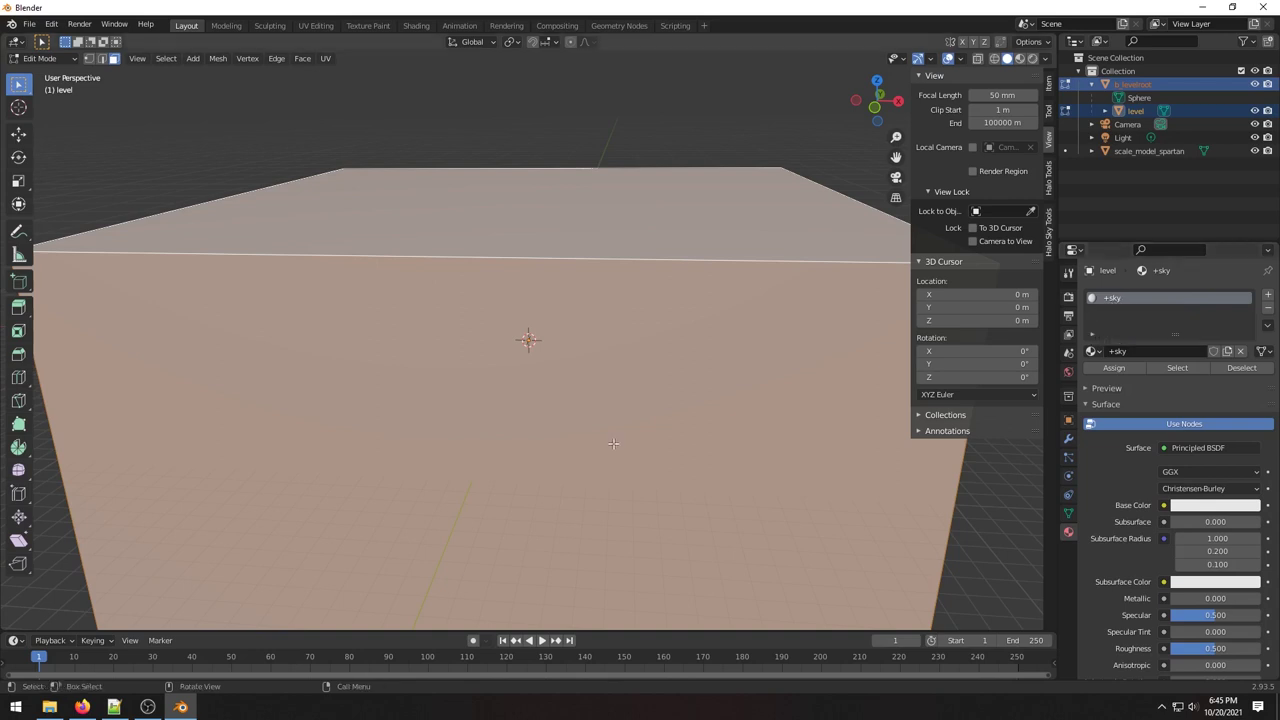
pyautogui.moveTo(603, 386); pyautogui.dragTo(572, 450, button='middle')
pyautogui.scroll(5, 570, 450)
pyautogui.scroll(-7, 570, 450)
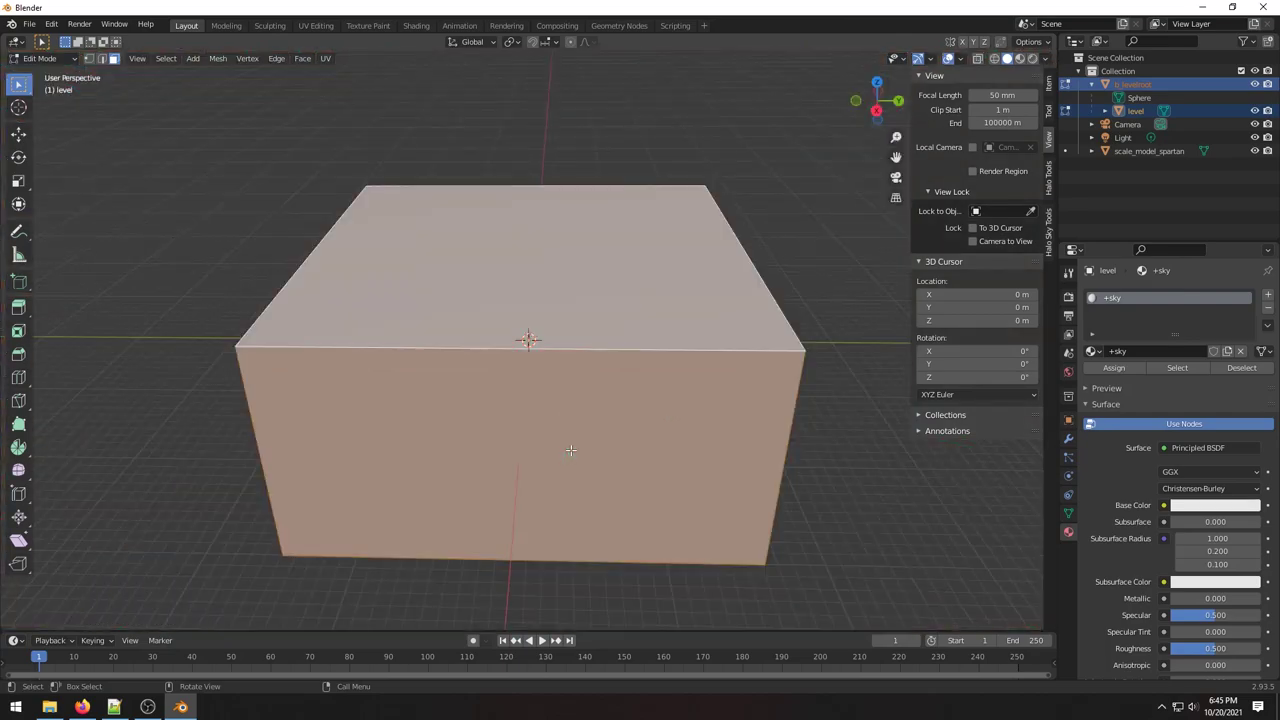
pyautogui.scroll(8, 570, 450)
pyautogui.moveTo(613, 484); pyautogui.dragTo(535, 563, button='middle')
pyautogui.scroll(-8, 535, 563)
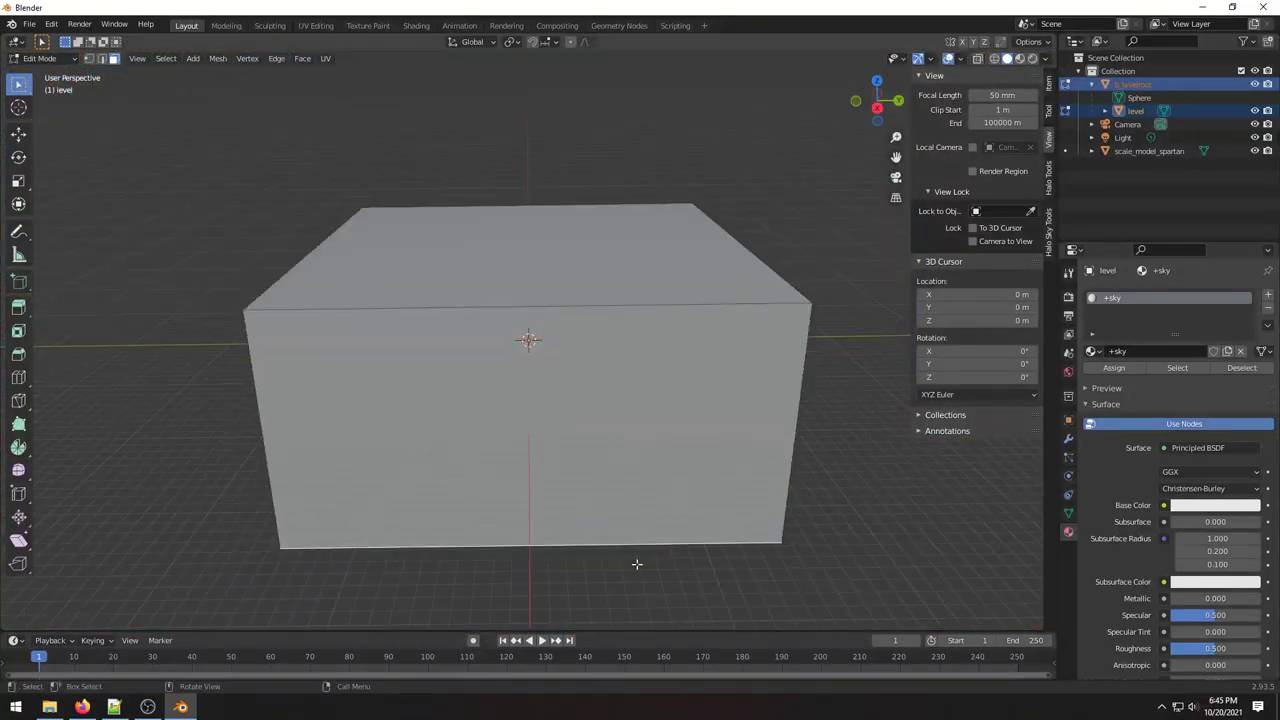
pyautogui.moveTo(643, 570); pyautogui.dragTo(1000, 460, button='middle')
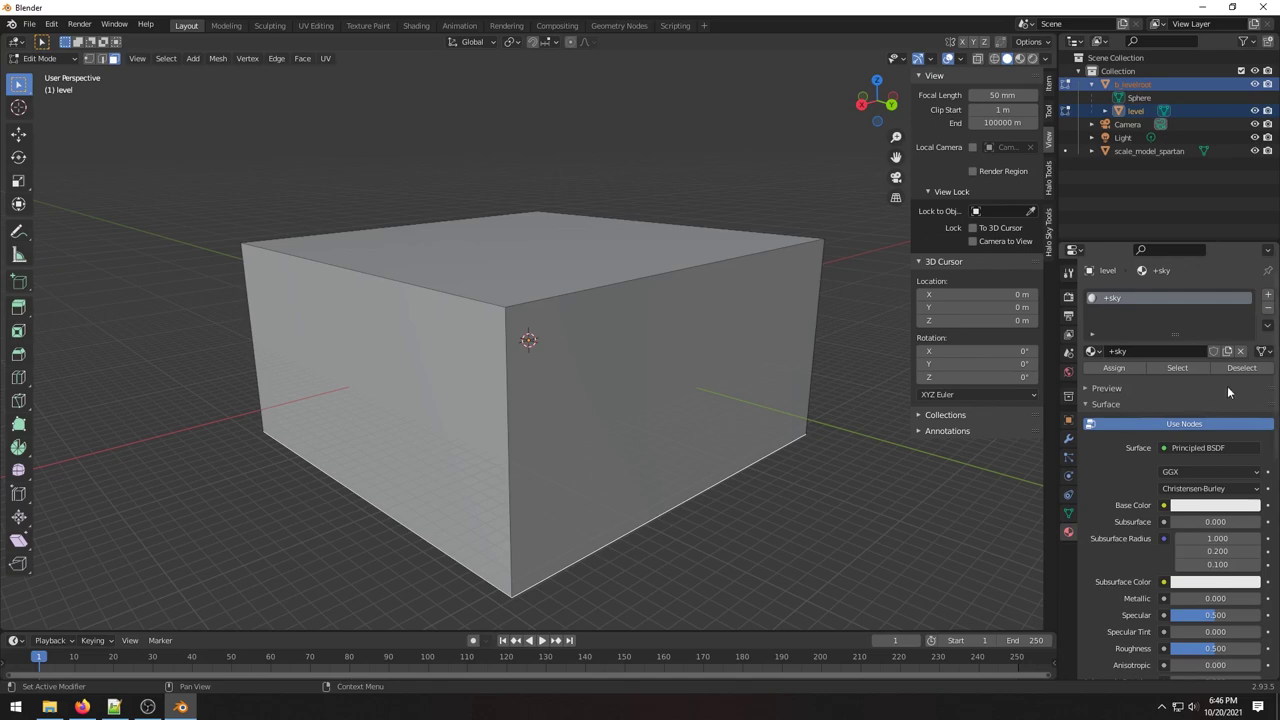
# Add a second material slot with a new material and start naming it 'tut snow'.
pyautogui.click(1267, 297)
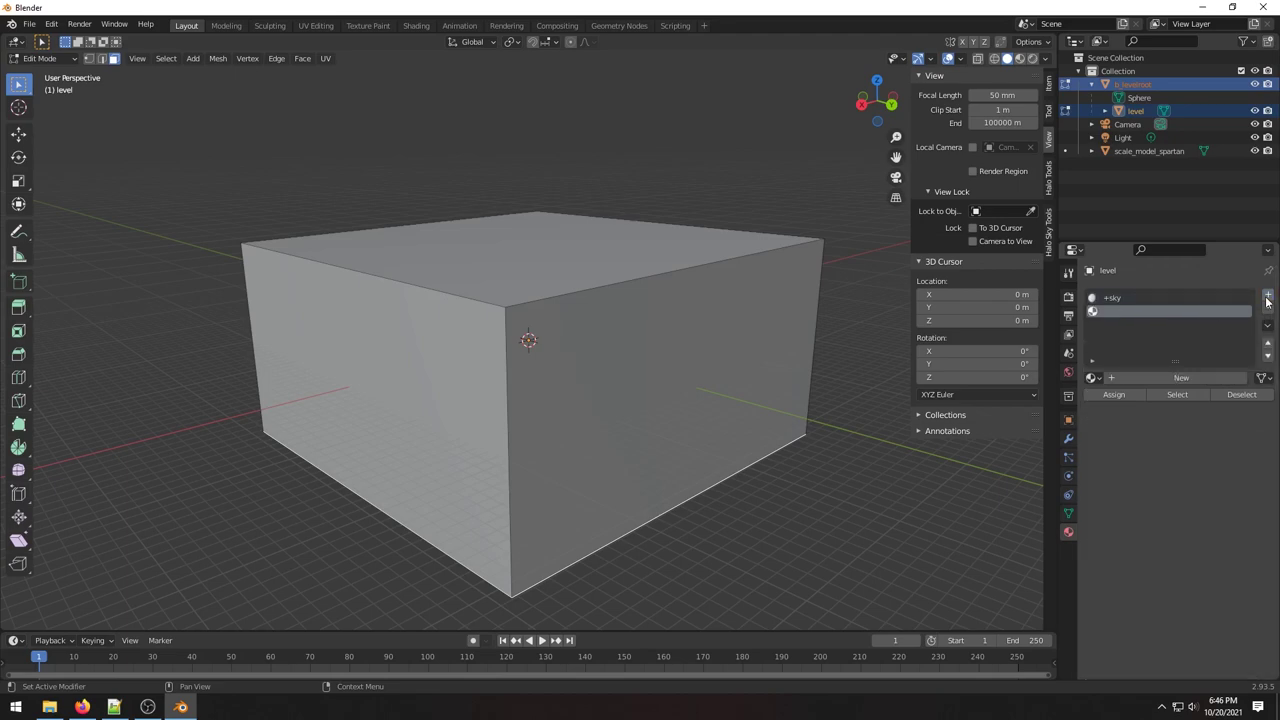
pyautogui.click(1151, 377)
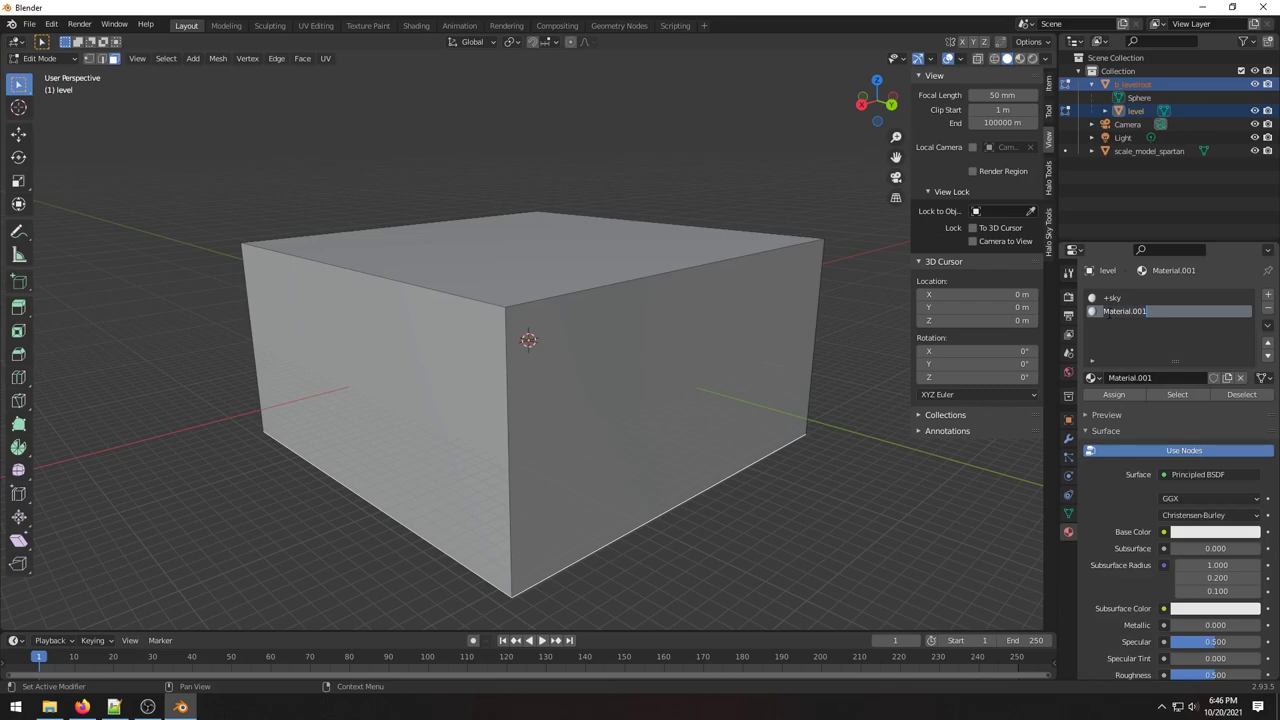
pyautogui.write('tt')
# Open Steam, launch Halo 3 Mod Tools - MCC from the library and start Guerilla.
pyautogui.click(49, 707)
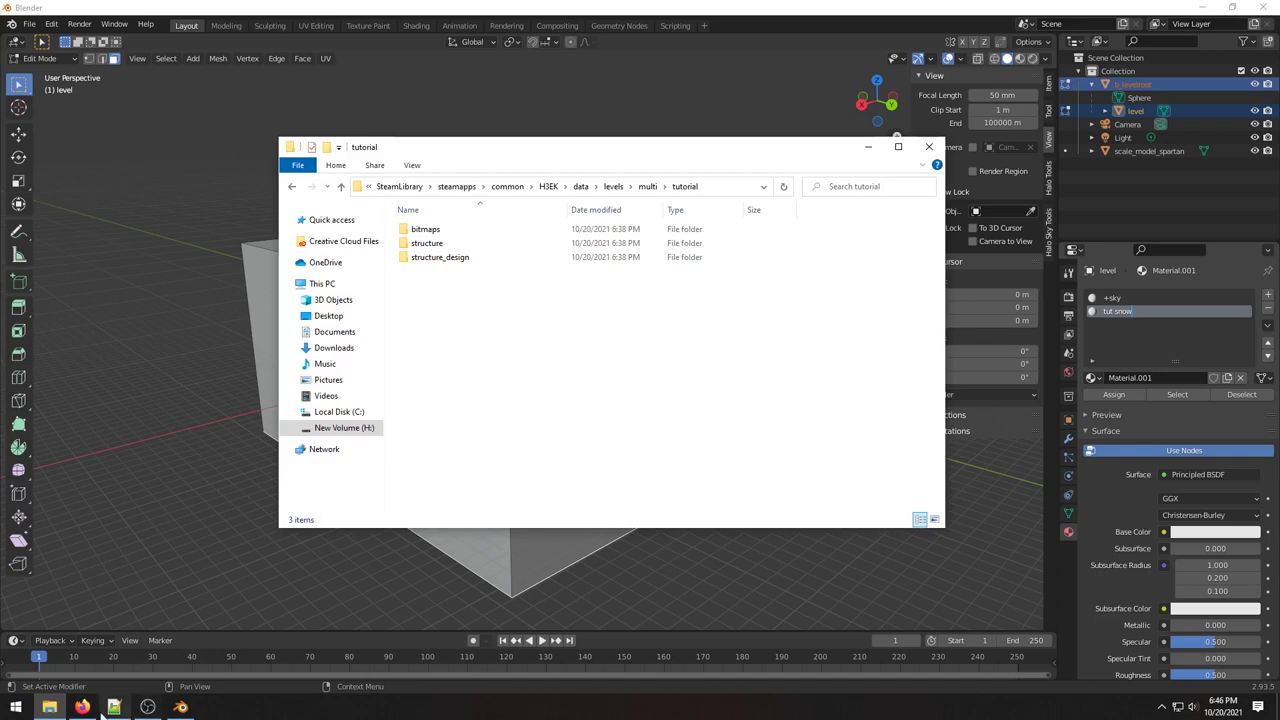
pyautogui.click(16, 708)
pyautogui.write('hal')
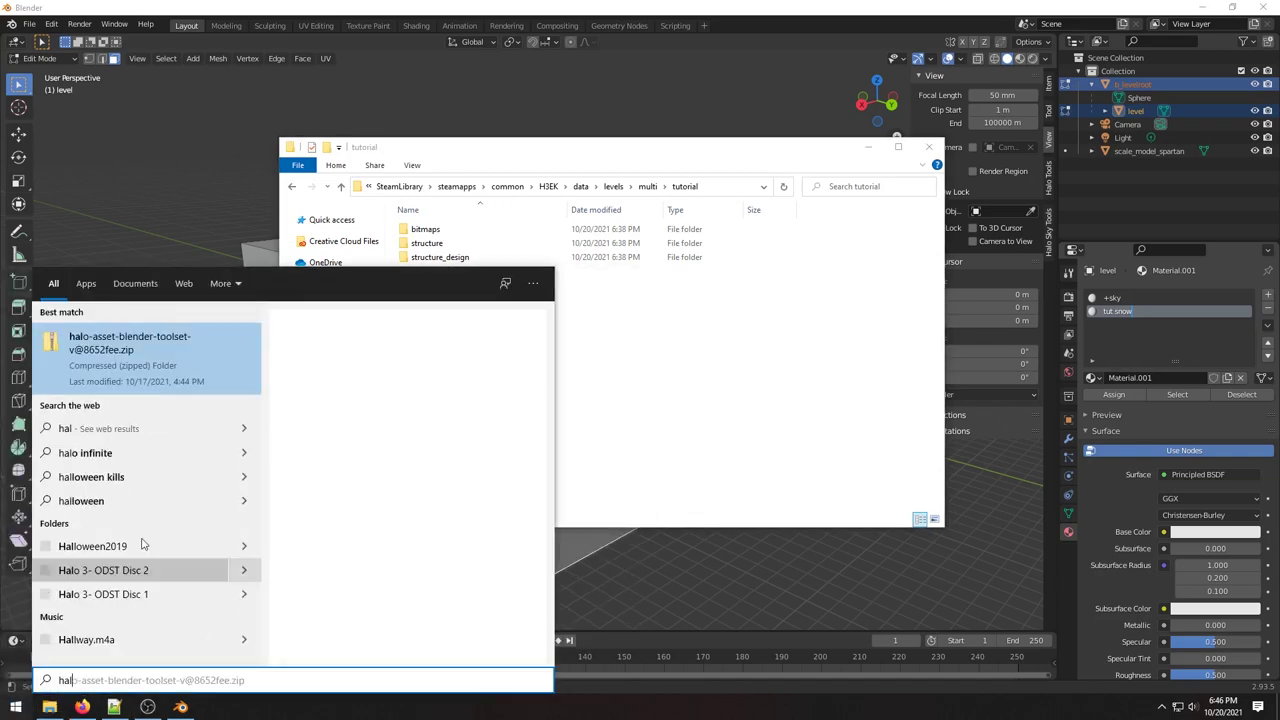
pyautogui.press('BackSpace')
pyautogui.press('BackSpace')
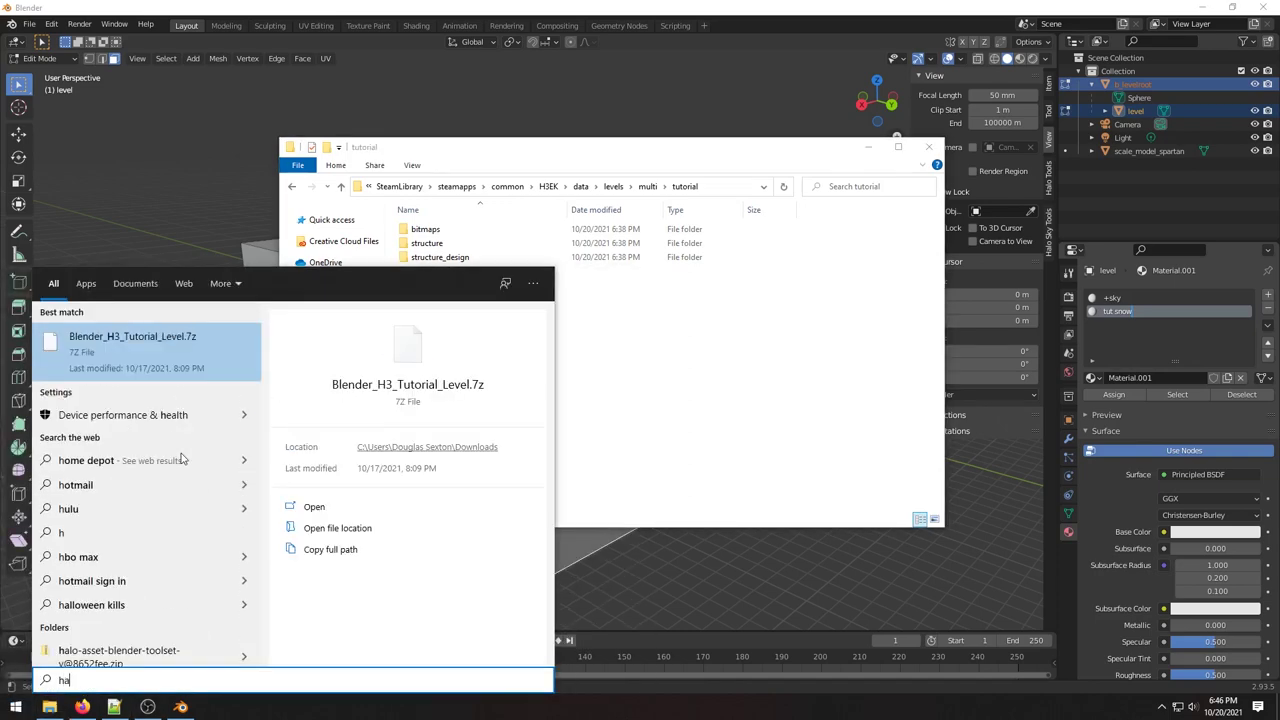
pyautogui.write('a')
pyautogui.press('BackSpace')
pyautogui.press('BackSpace')
pyautogui.write('steam')
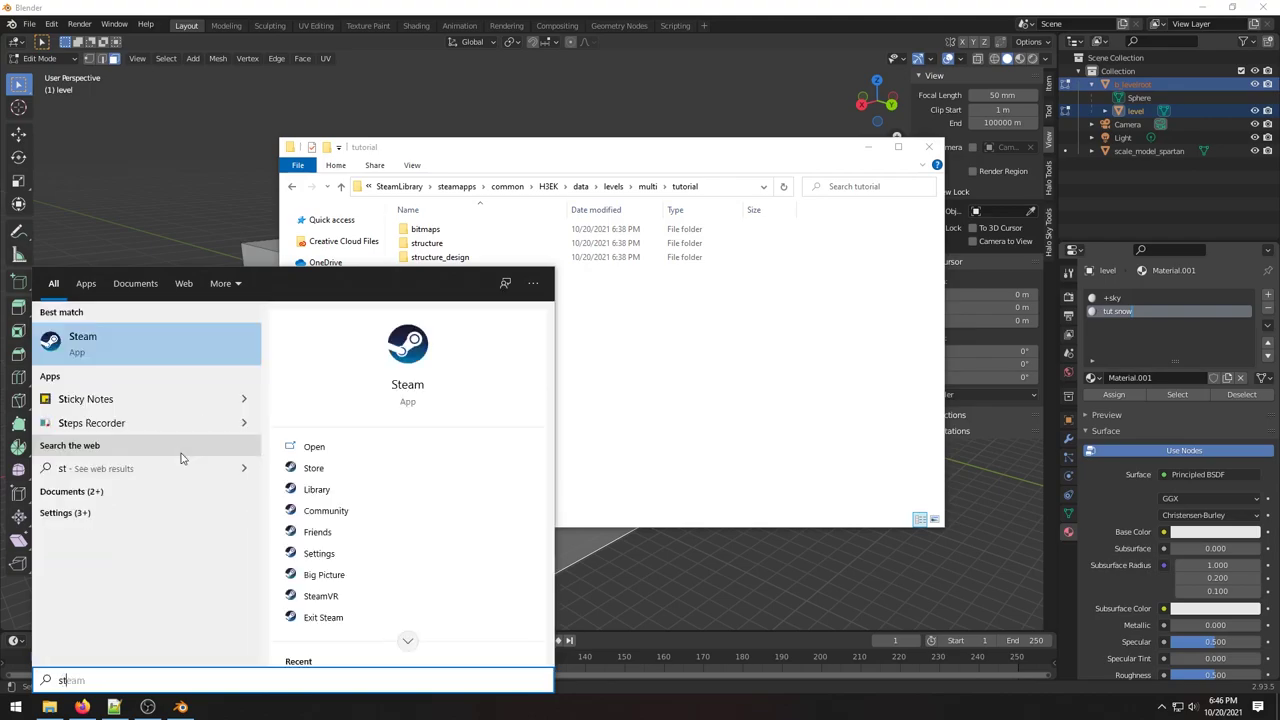
pyautogui.click(151, 352)
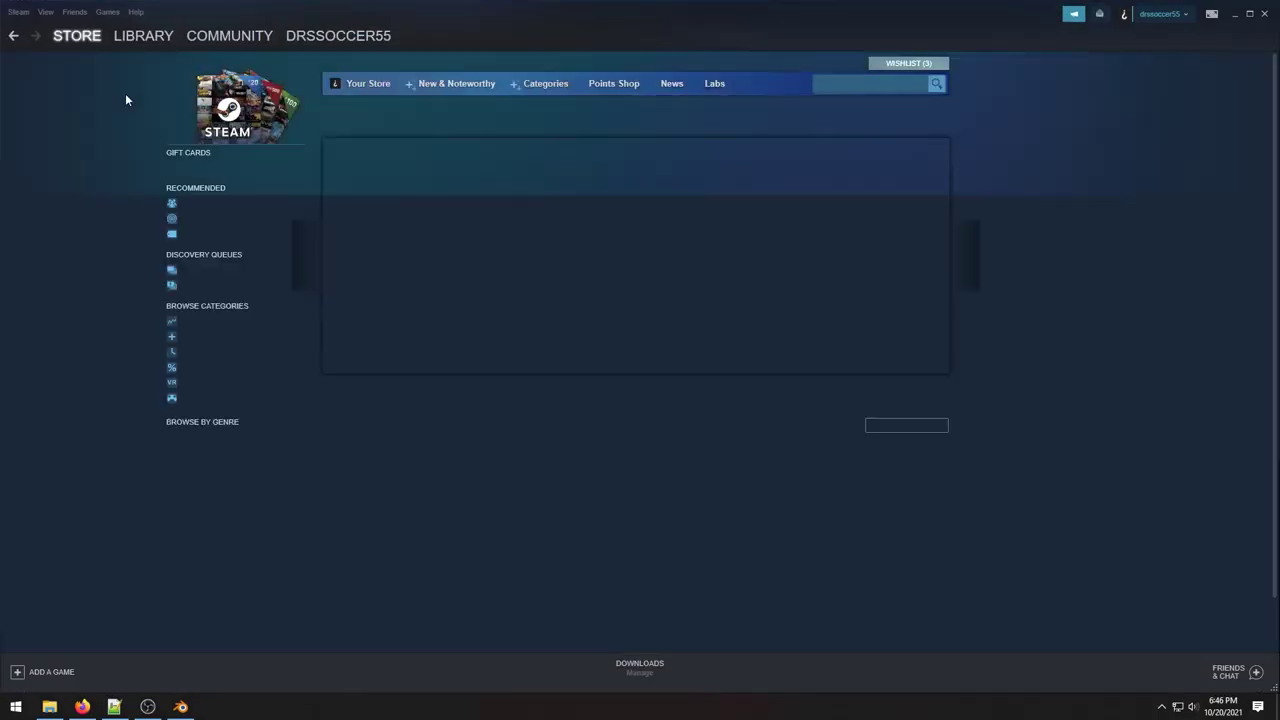
pyautogui.click(143, 35)
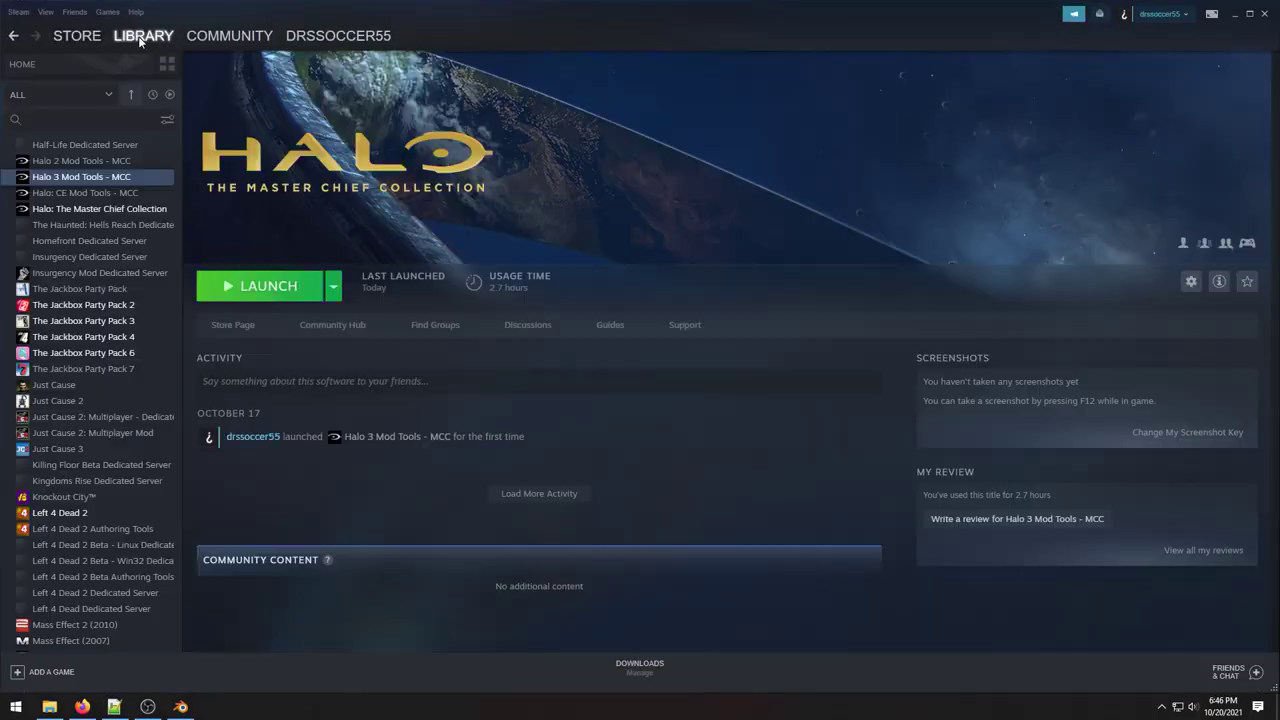
pyautogui.click(252, 288)
pyautogui.click(641, 401)
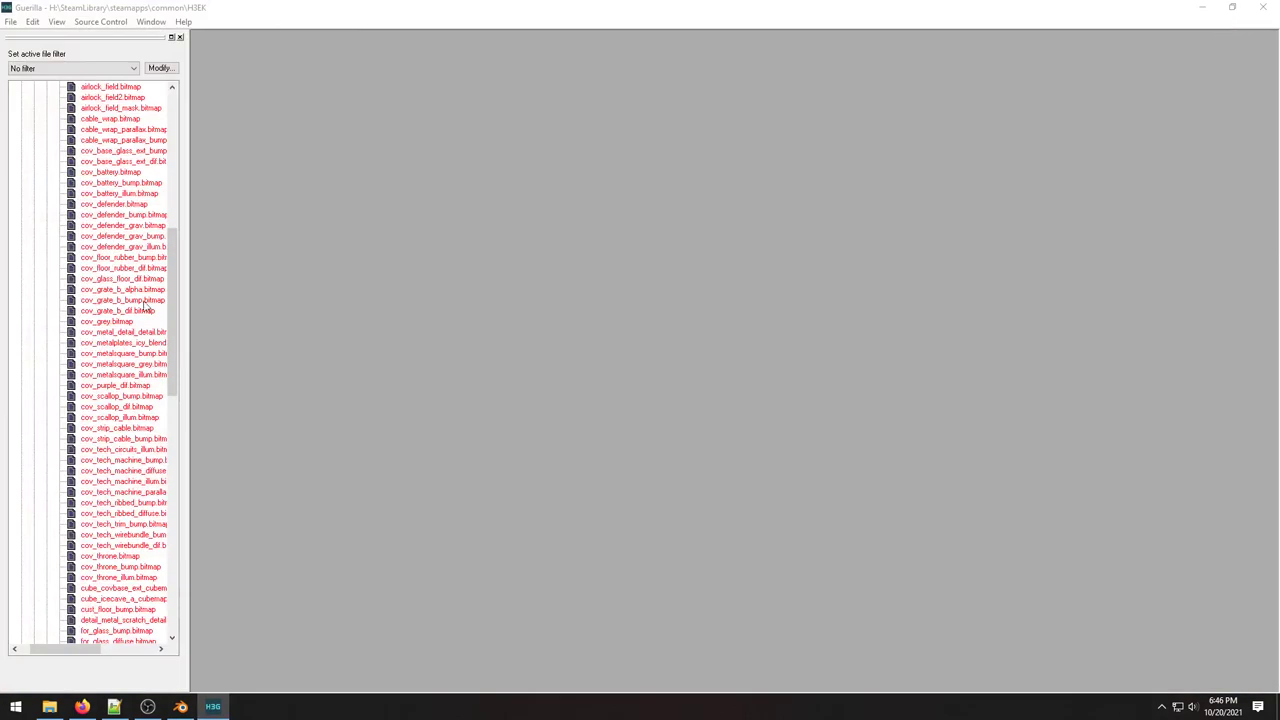
# Browse Guerilla's tag tree to levels > multi > snowbound > bitmaps.
pyautogui.moveTo(169, 317); pyautogui.dragTo(179, 351)
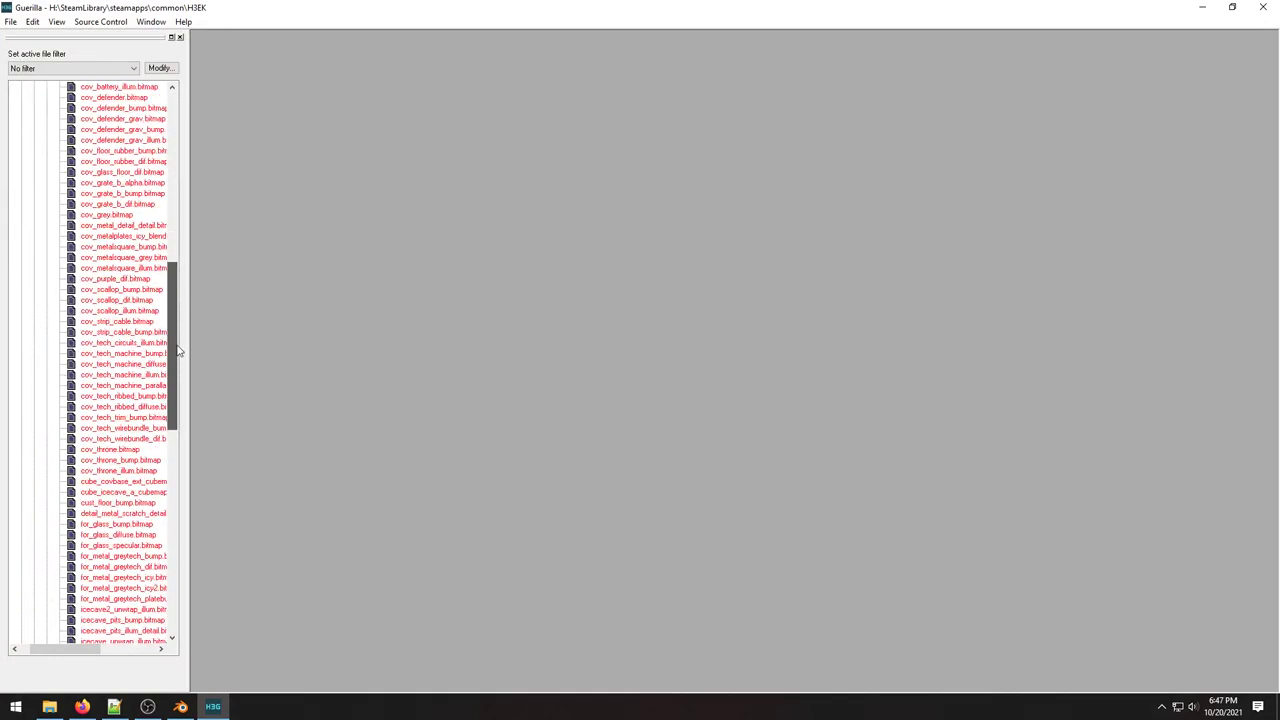
pyautogui.moveTo(179, 351); pyautogui.dragTo(171, 267)
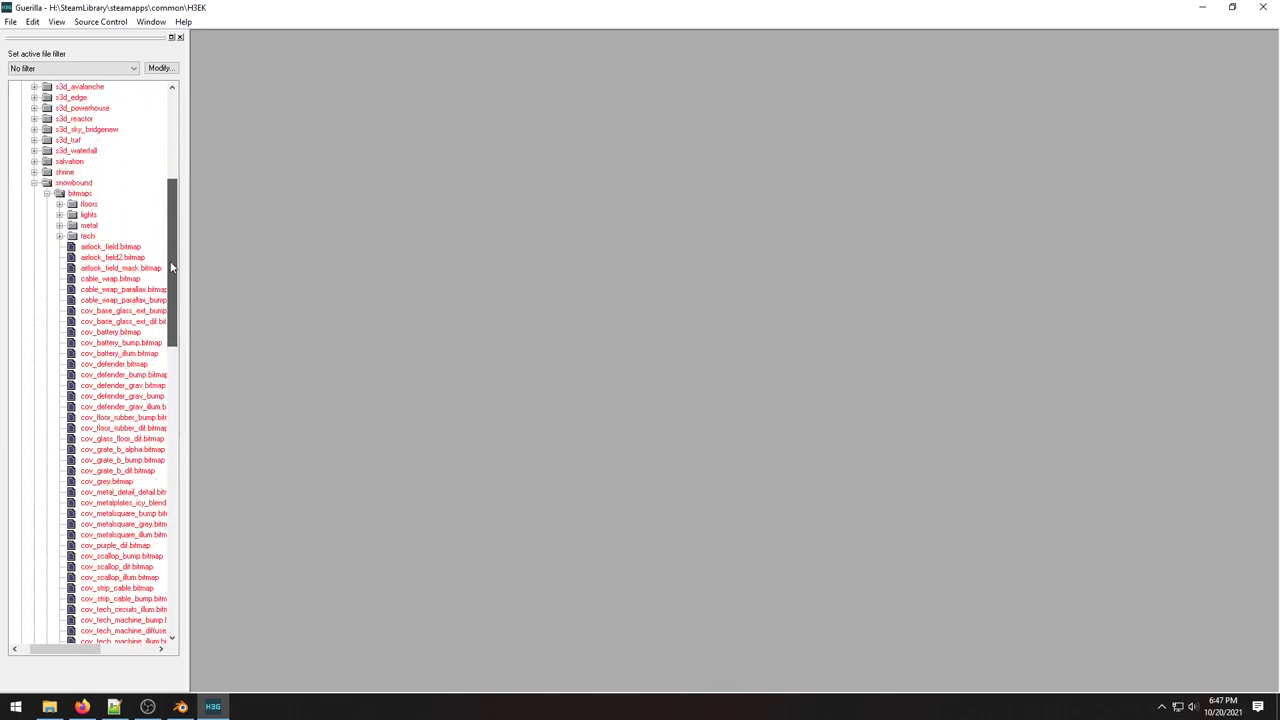
pyautogui.click(59, 237)
pyautogui.click(60, 238)
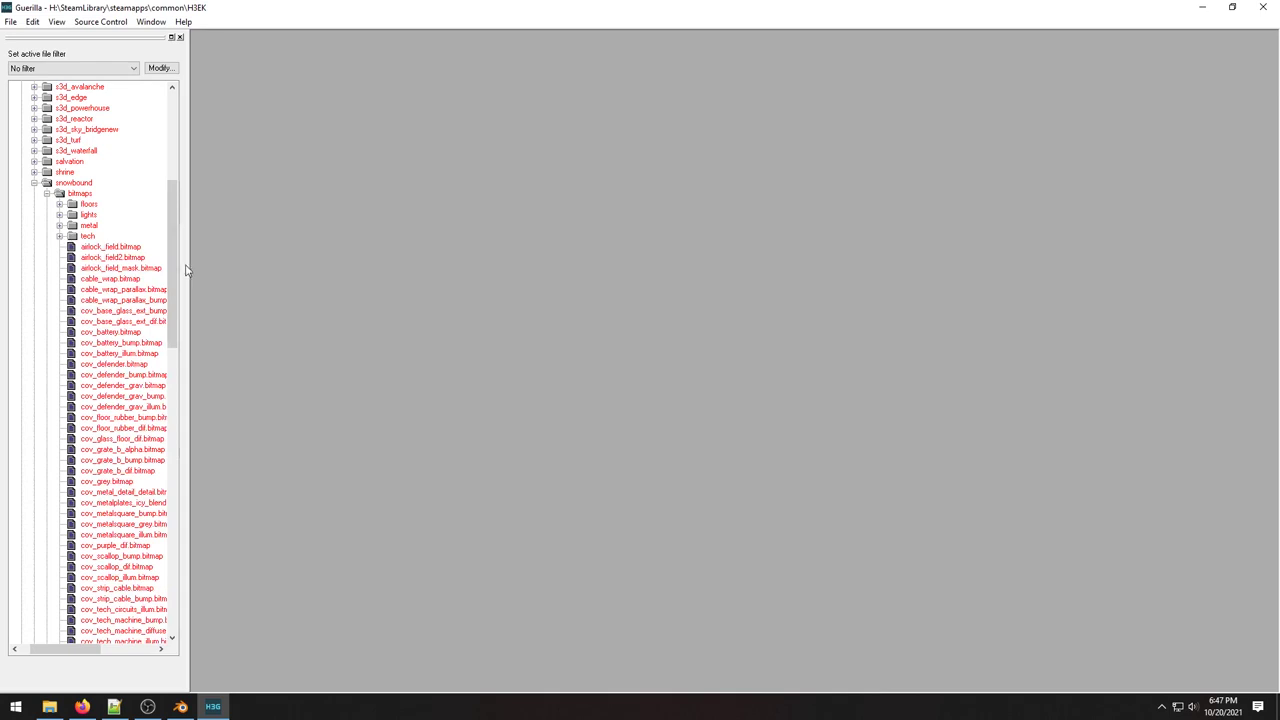
pyautogui.moveTo(173, 266); pyautogui.dragTo(173, 163)
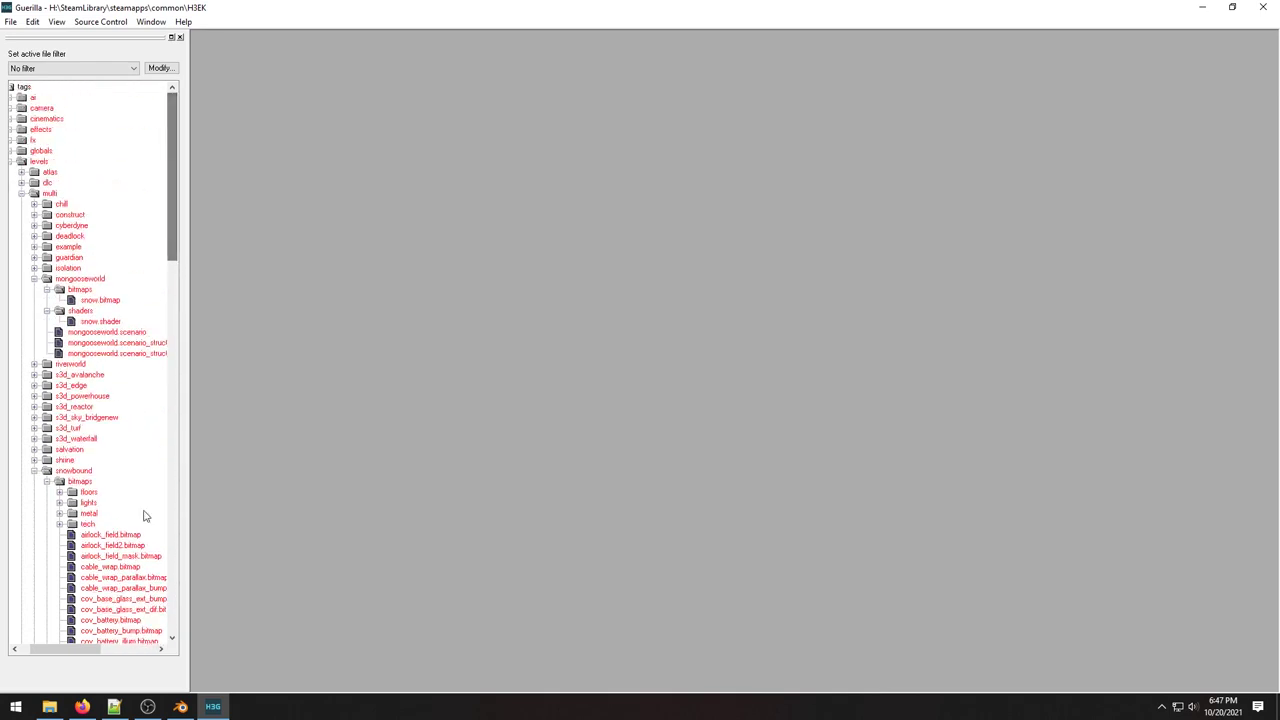
pyautogui.moveTo(65, 649); pyautogui.dragTo(50, 649)
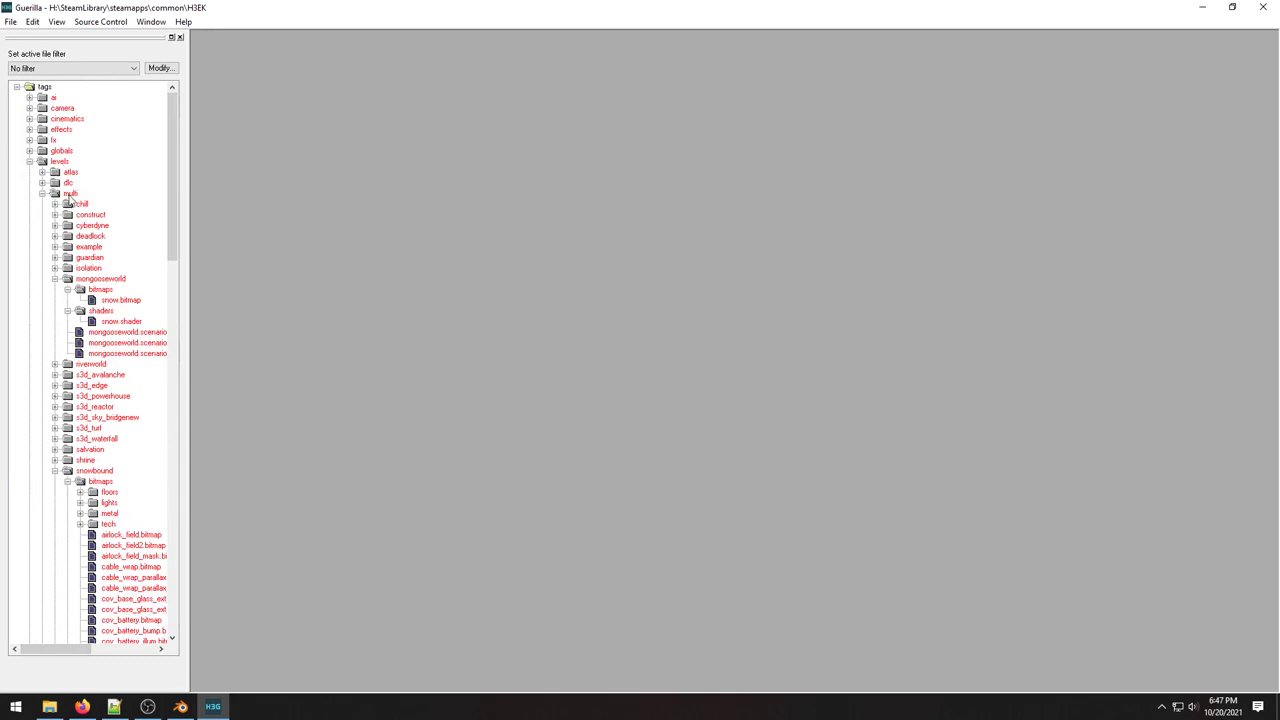
pyautogui.click(71, 195)
pyautogui.click(93, 471)
pyautogui.click(101, 482)
pyautogui.scroll(-3, 123, 476)
pyautogui.scroll(-20, 123, 476)
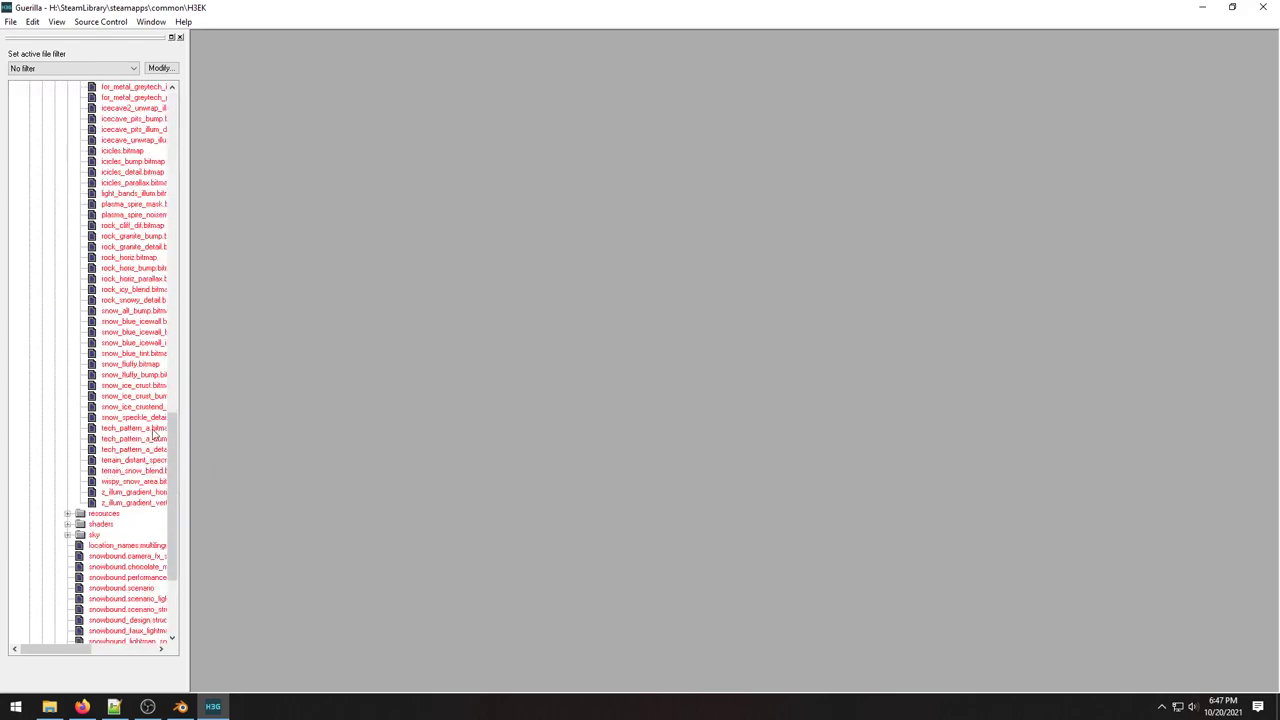
# Open and preview snow_fluffy.bitmap, then bring shader_collections.txt forward in Notepad++.
pyautogui.click(130, 364)
pyautogui.doubleClick(133, 365)
pyautogui.click(355, 63)
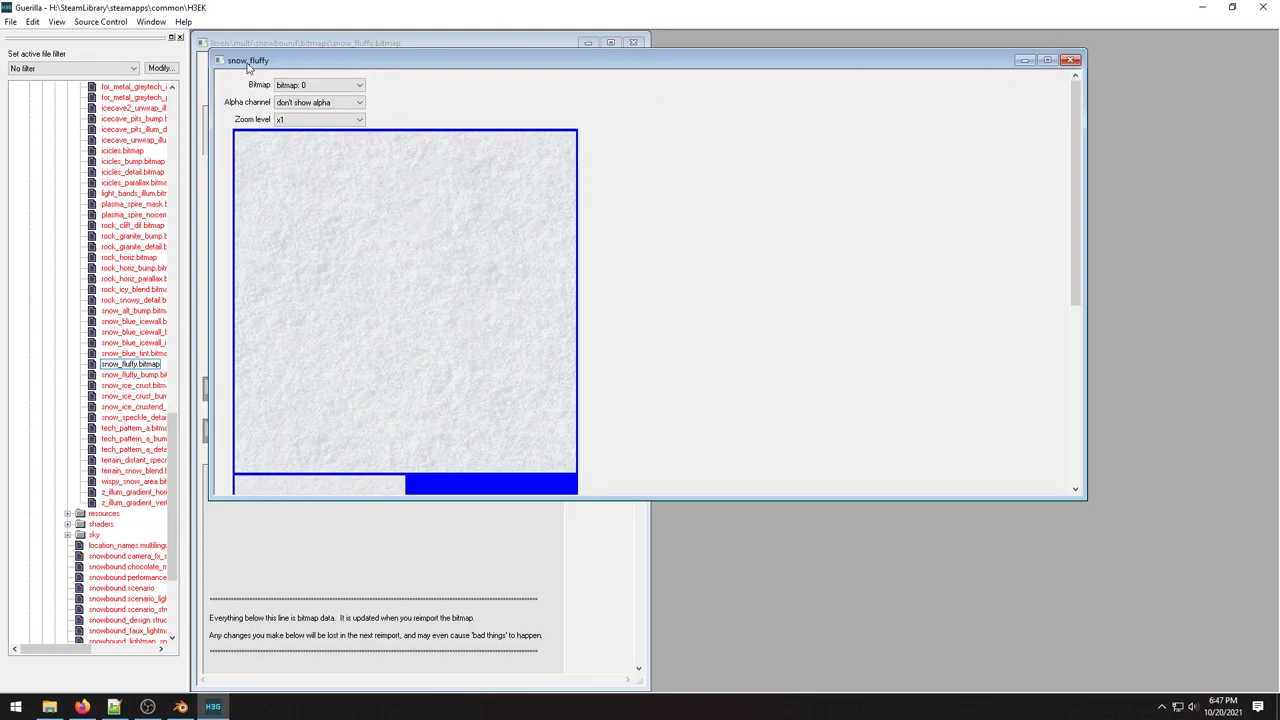
pyautogui.click(1070, 61)
pyautogui.click(115, 707)
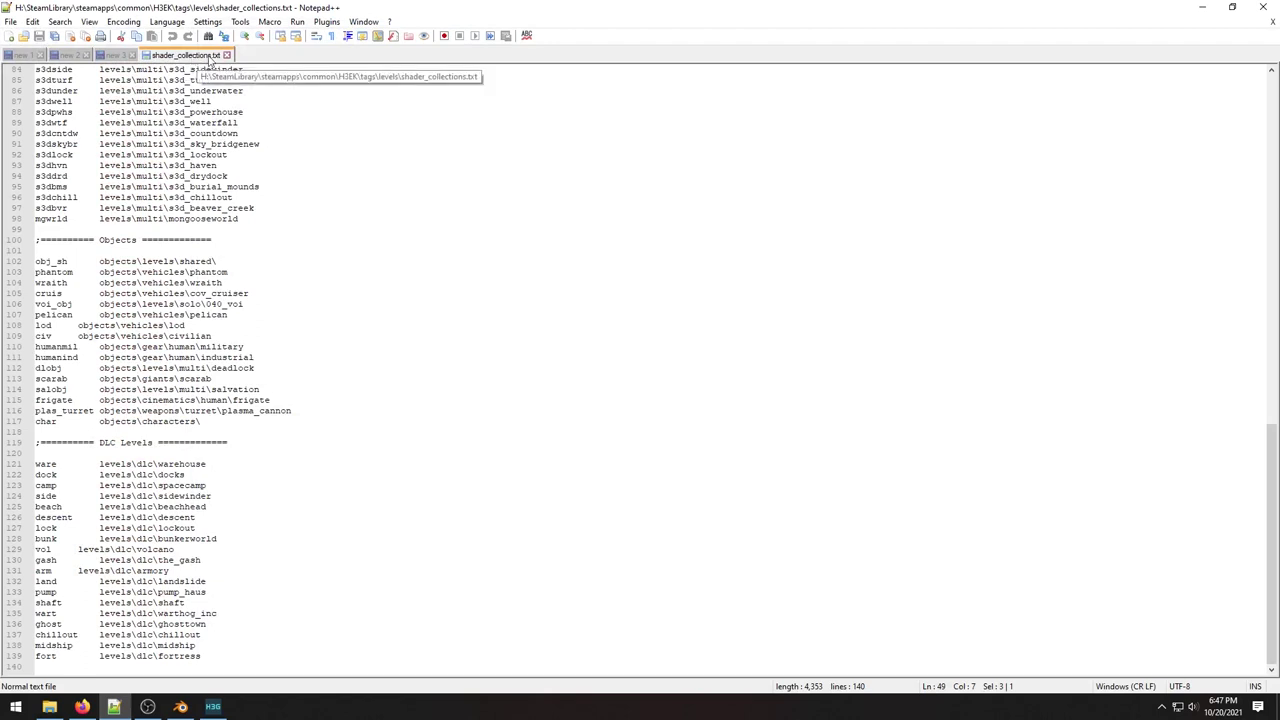
# Locate shader_collections.txt in the H3EK tags\levels folder.
pyautogui.click(50, 707)
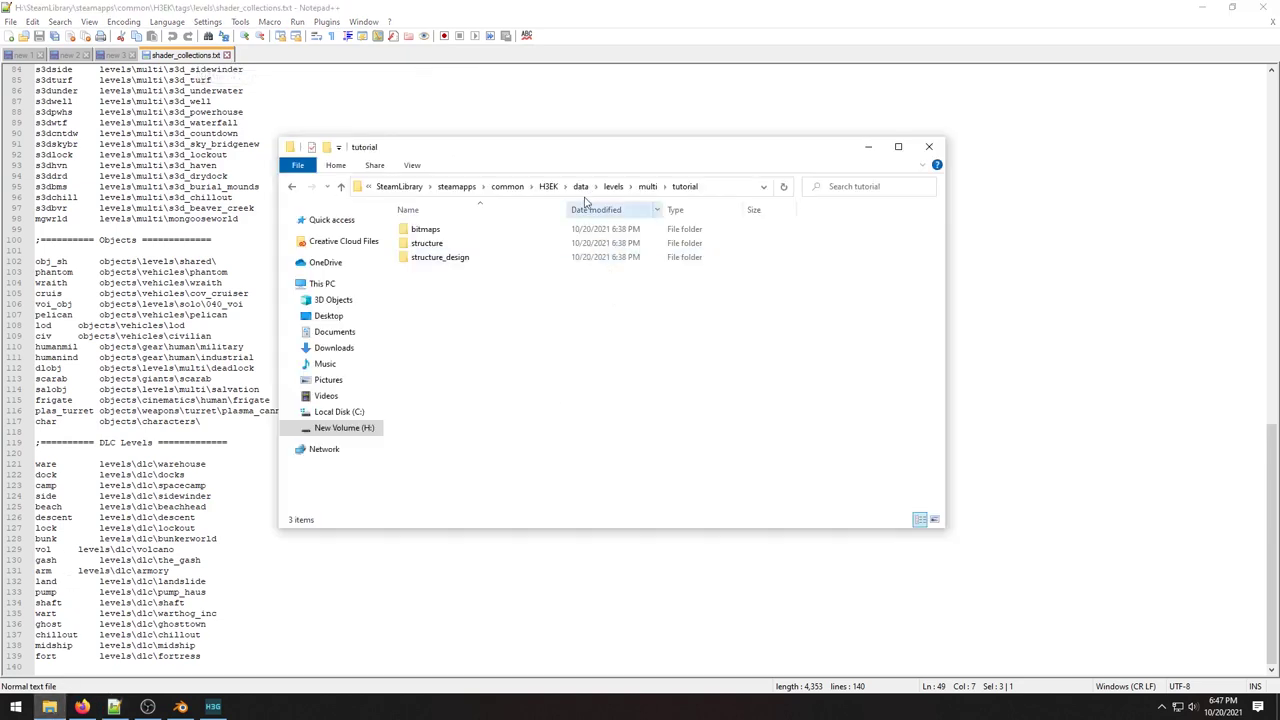
pyautogui.click(548, 186)
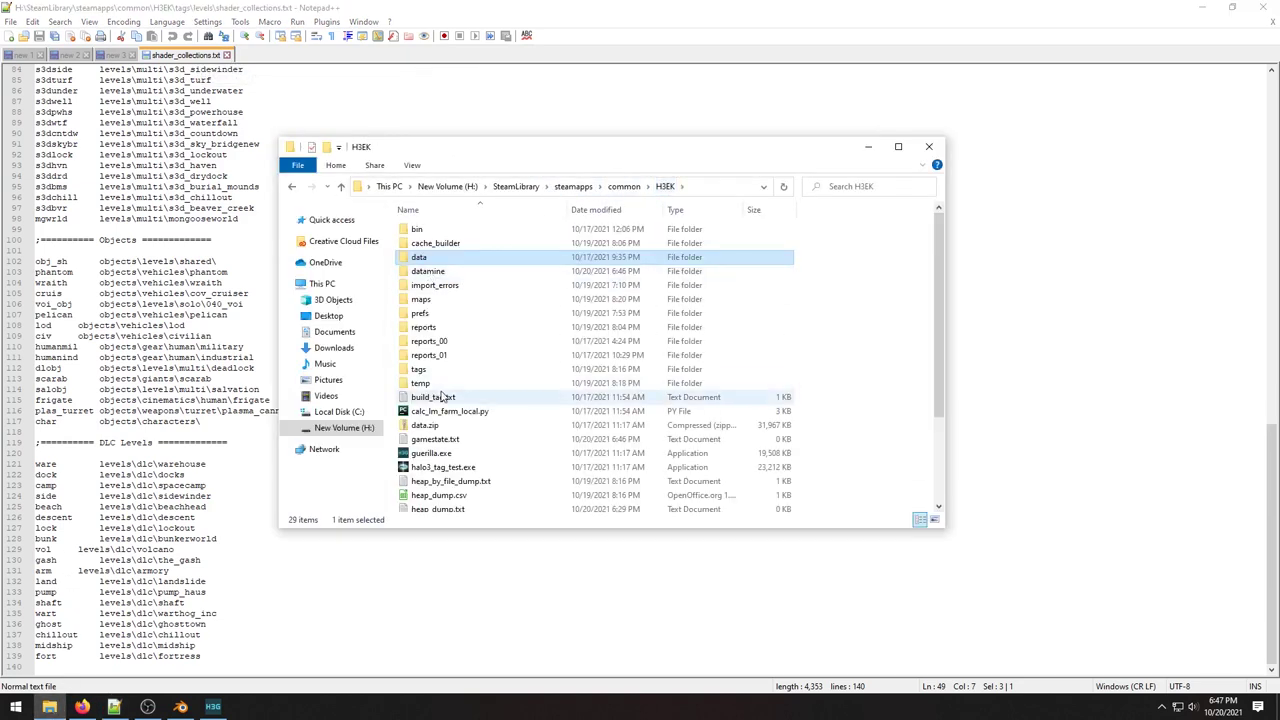
pyautogui.doubleClick(420, 369)
pyautogui.doubleClick(428, 313)
pyautogui.click(457, 332)
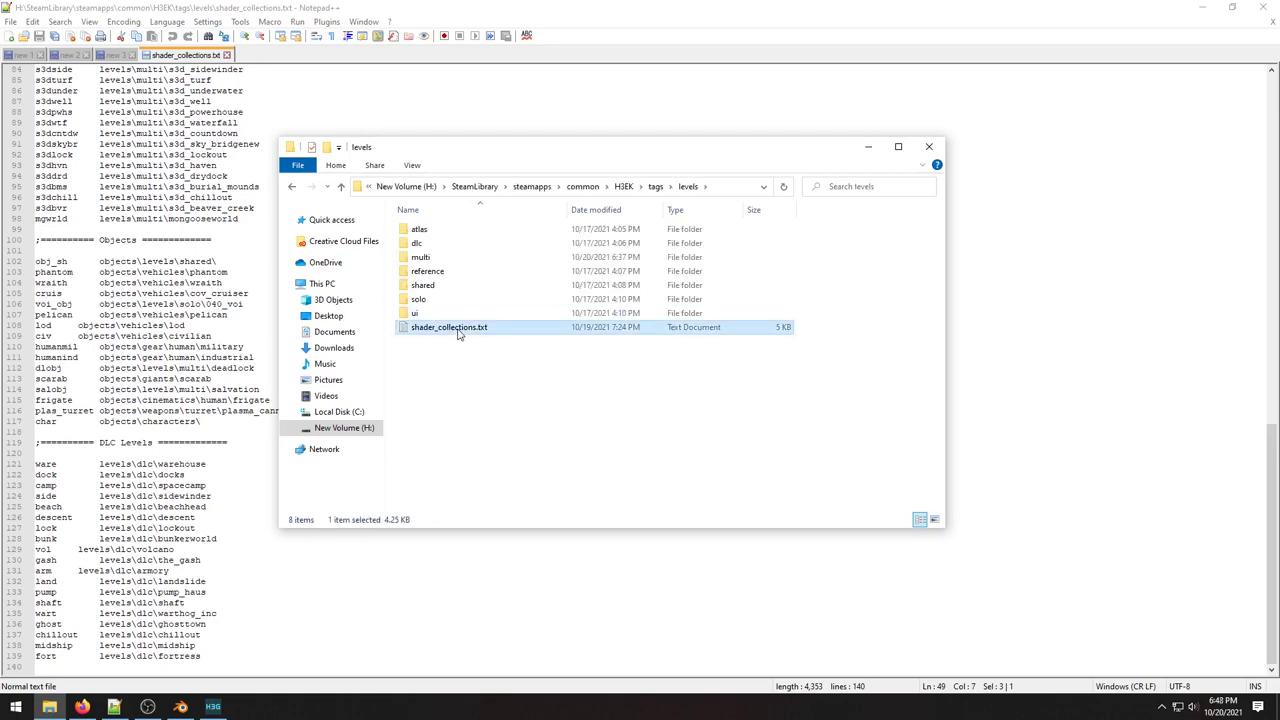
# Search shader_collections.txt for 'snow' and select the sb prefix on line 69.
pyautogui.click(220, 431)
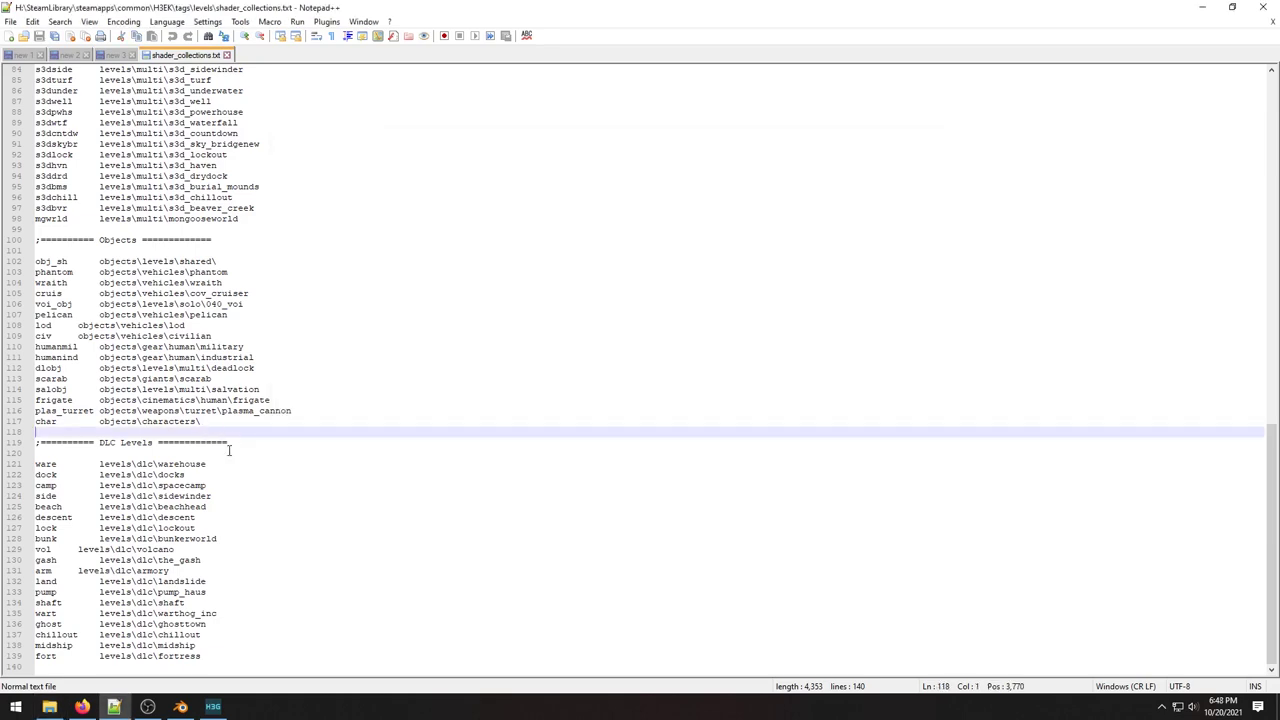
pyautogui.scroll(10, 230, 451)
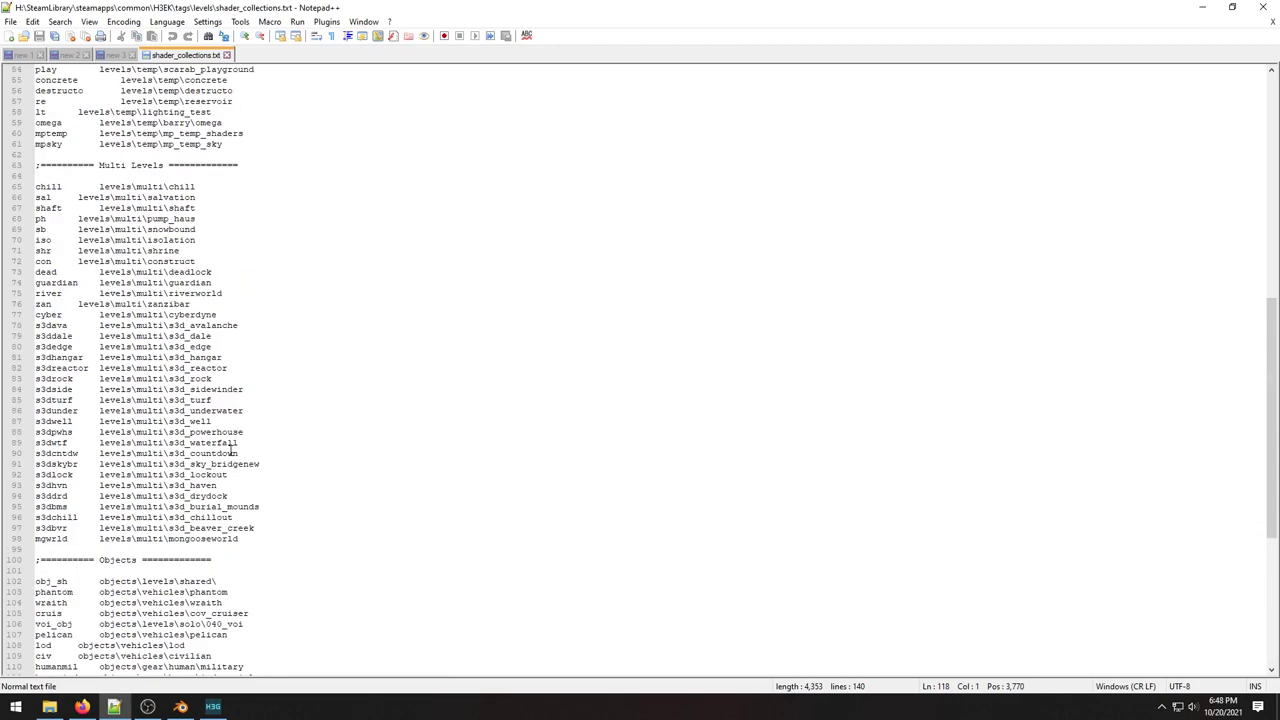
pyautogui.scroll(9, 220, 430)
pyautogui.scroll(9, 222, 431)
pyautogui.scroll(-14, 260, 440)
pyautogui.click(322, 449)
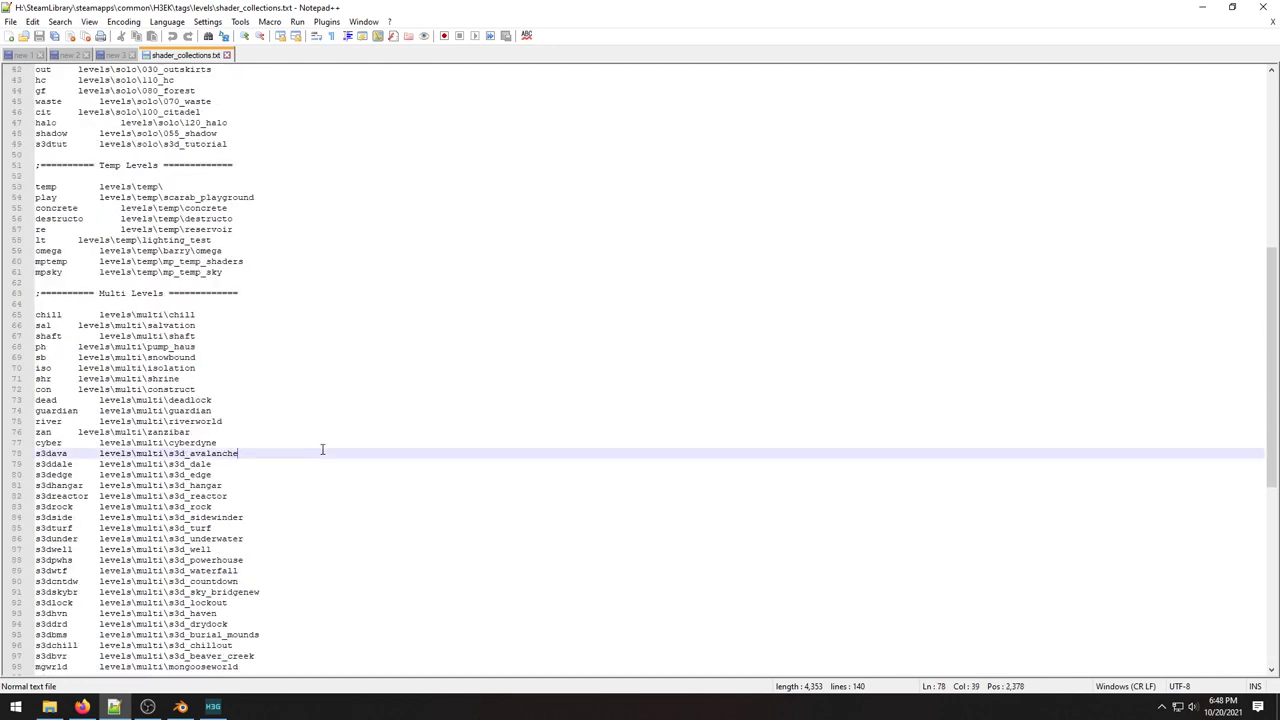
pyautogui.hotkey('ctrl', 'f')
pyautogui.press('Return')
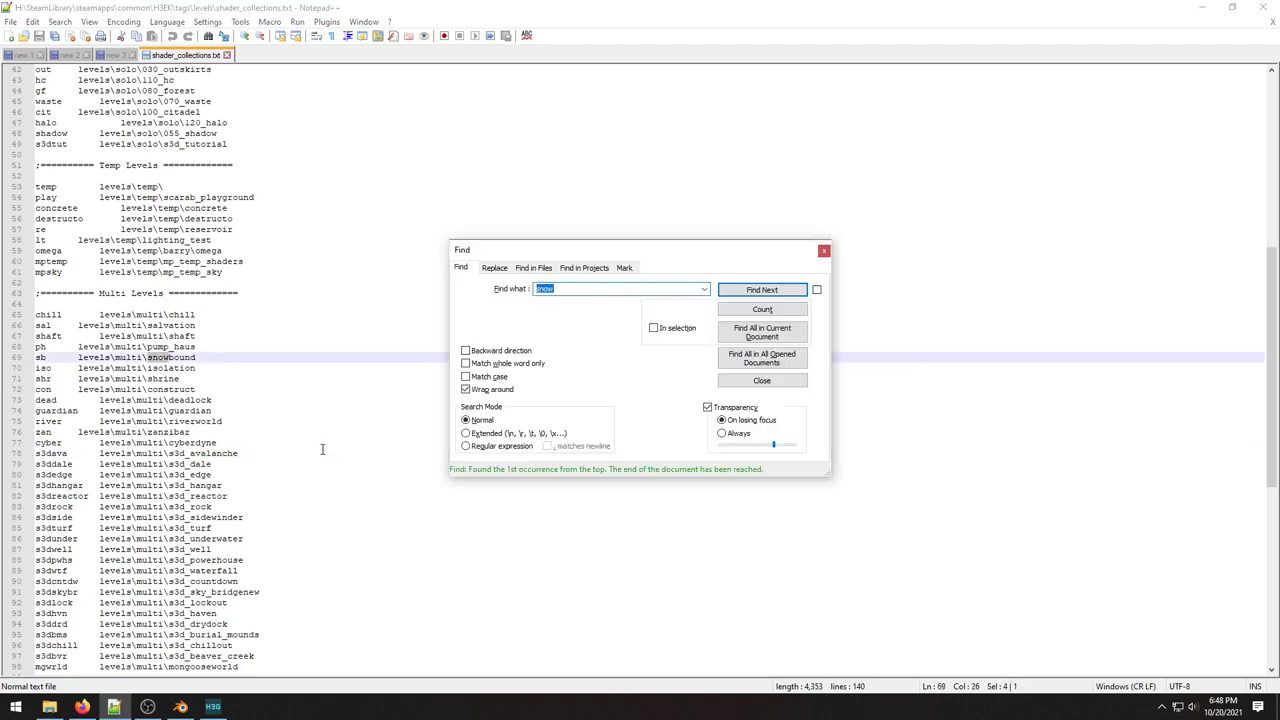
pyautogui.doubleClick(40, 357)
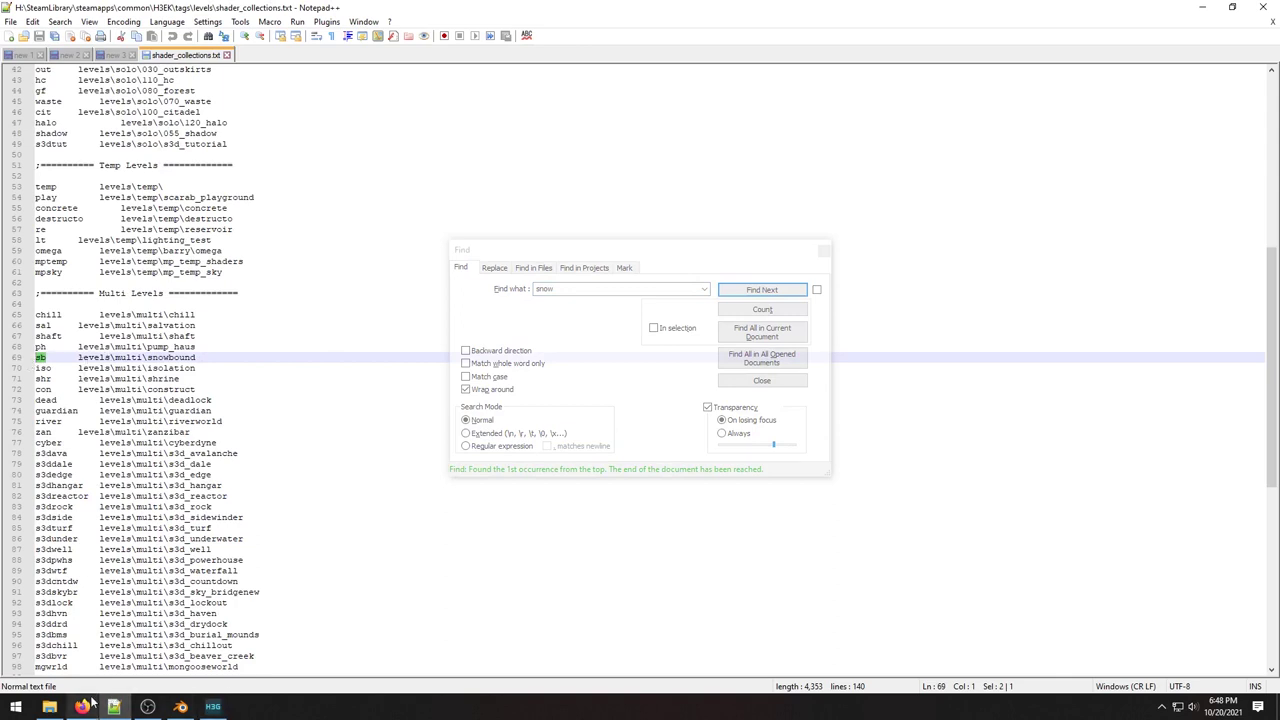
pyautogui.moveTo(91, 699)
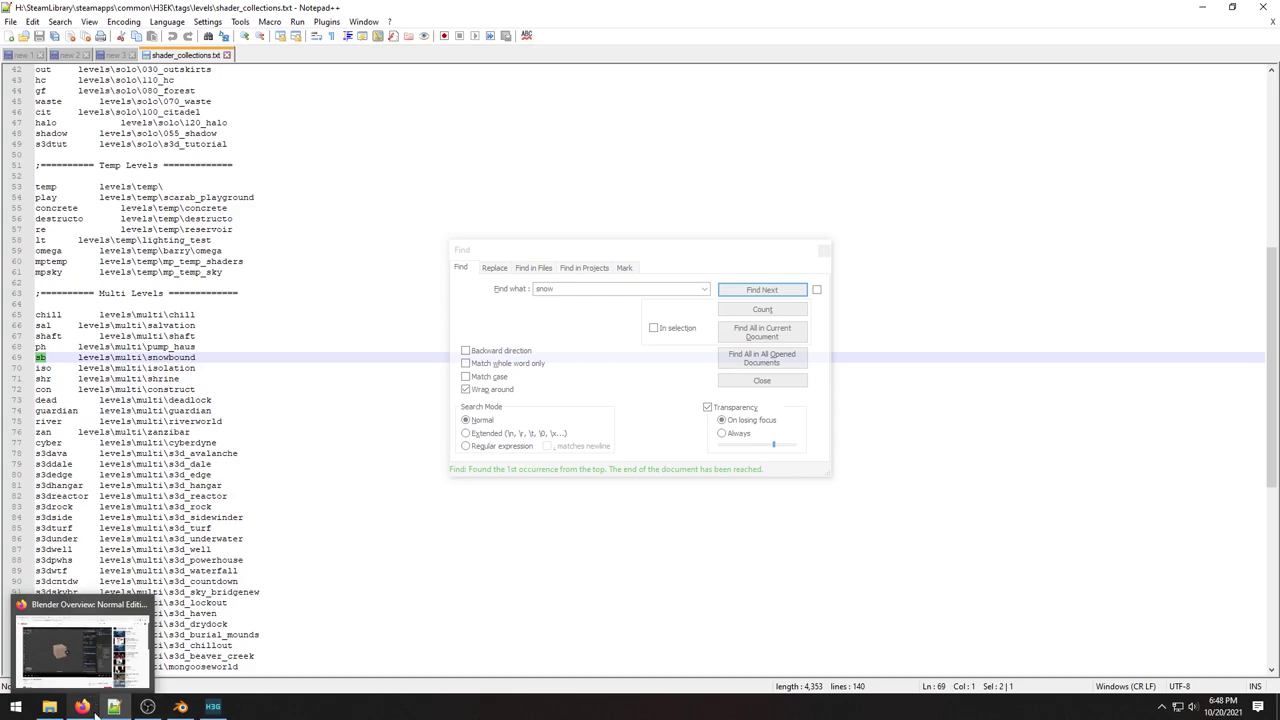
# Rename the second material slot to 'sb snow_fluffy', then select the levels\multi\snowbound path in Notepad++.
pyautogui.click(224, 708)
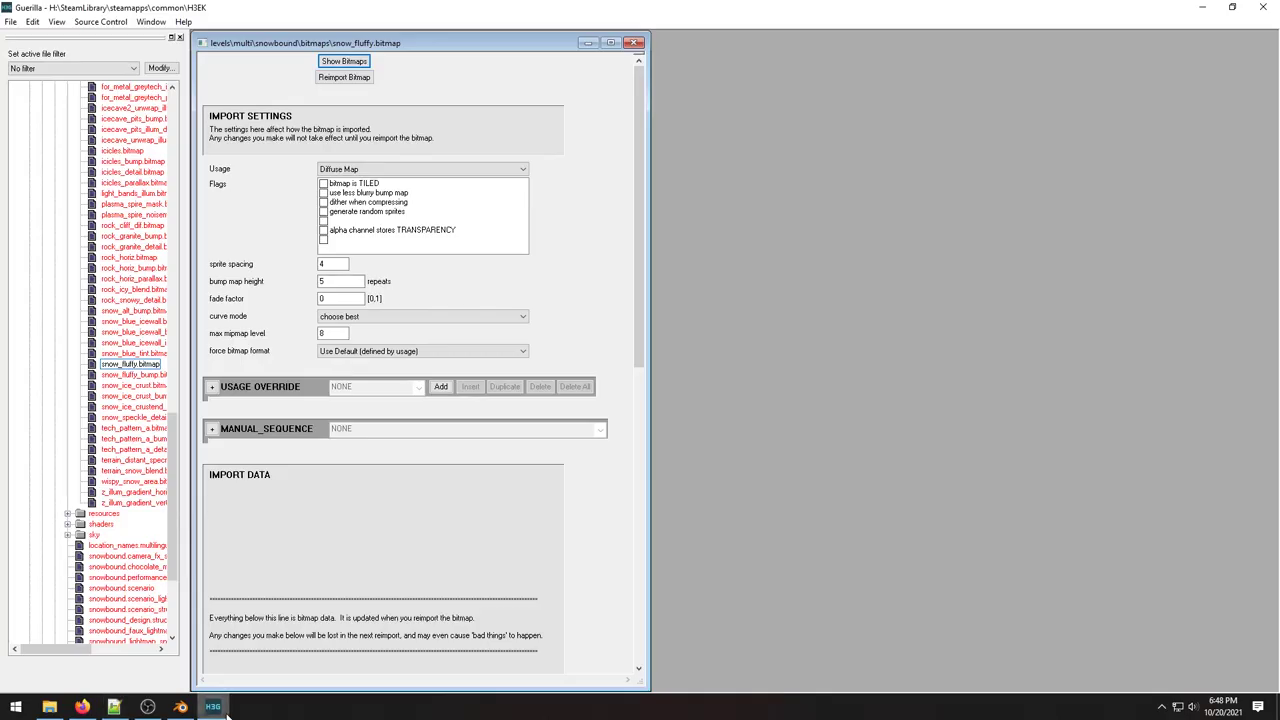
pyautogui.click(224, 708)
pyautogui.click(180, 707)
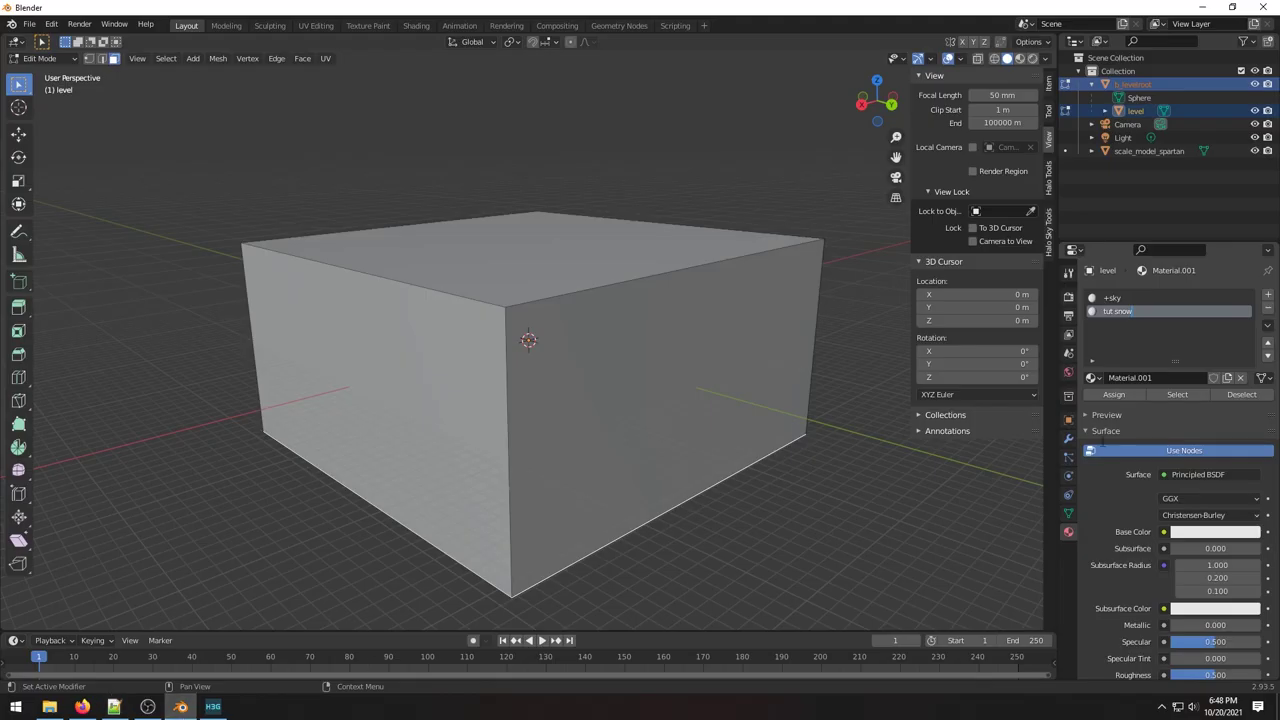
pyautogui.click(1103, 311)
pyautogui.hotkey('ctrl', 'a')
pyautogui.write('sb snow')
pyautogui.press('Return')
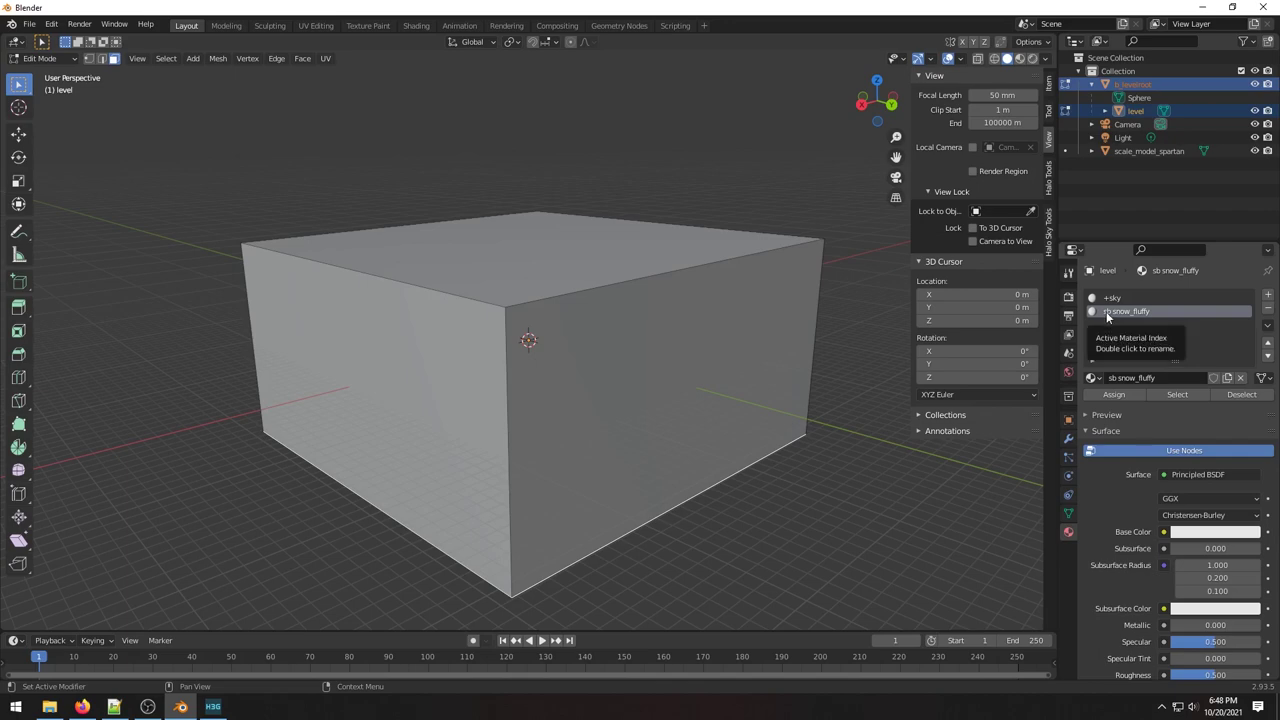
pyautogui.click(116, 707)
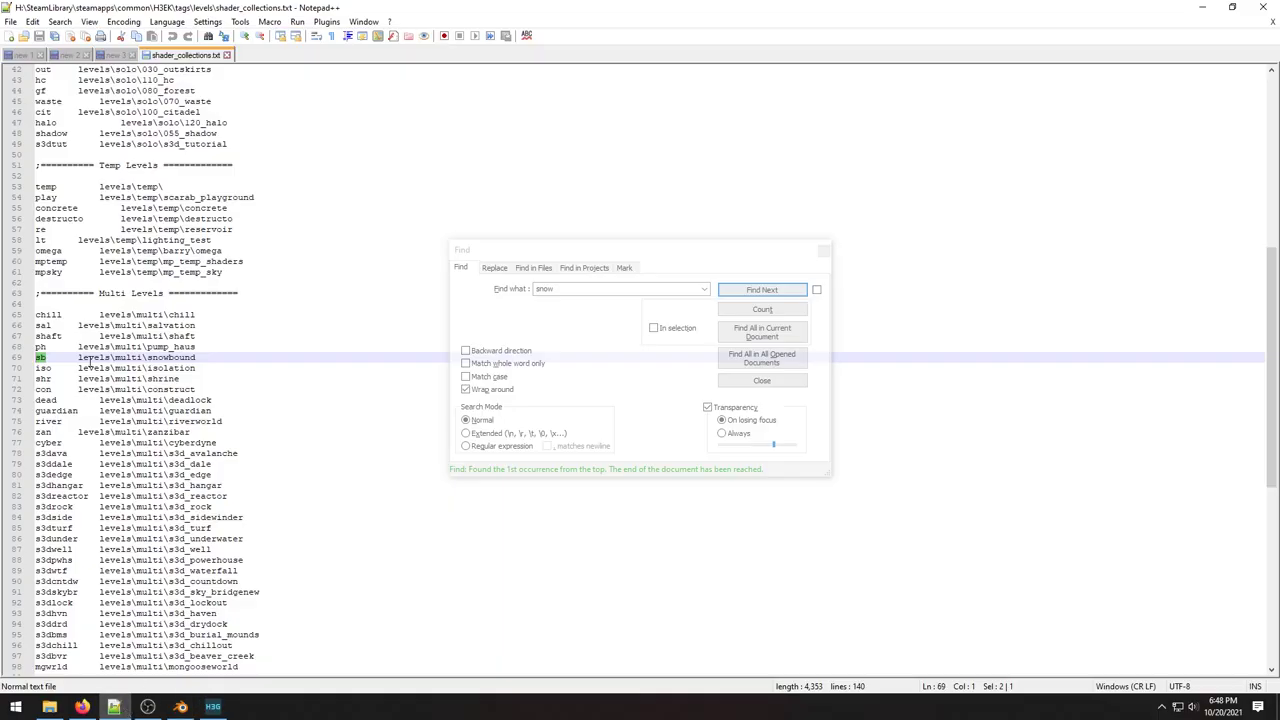
pyautogui.moveTo(81, 357); pyautogui.dragTo(199, 357)
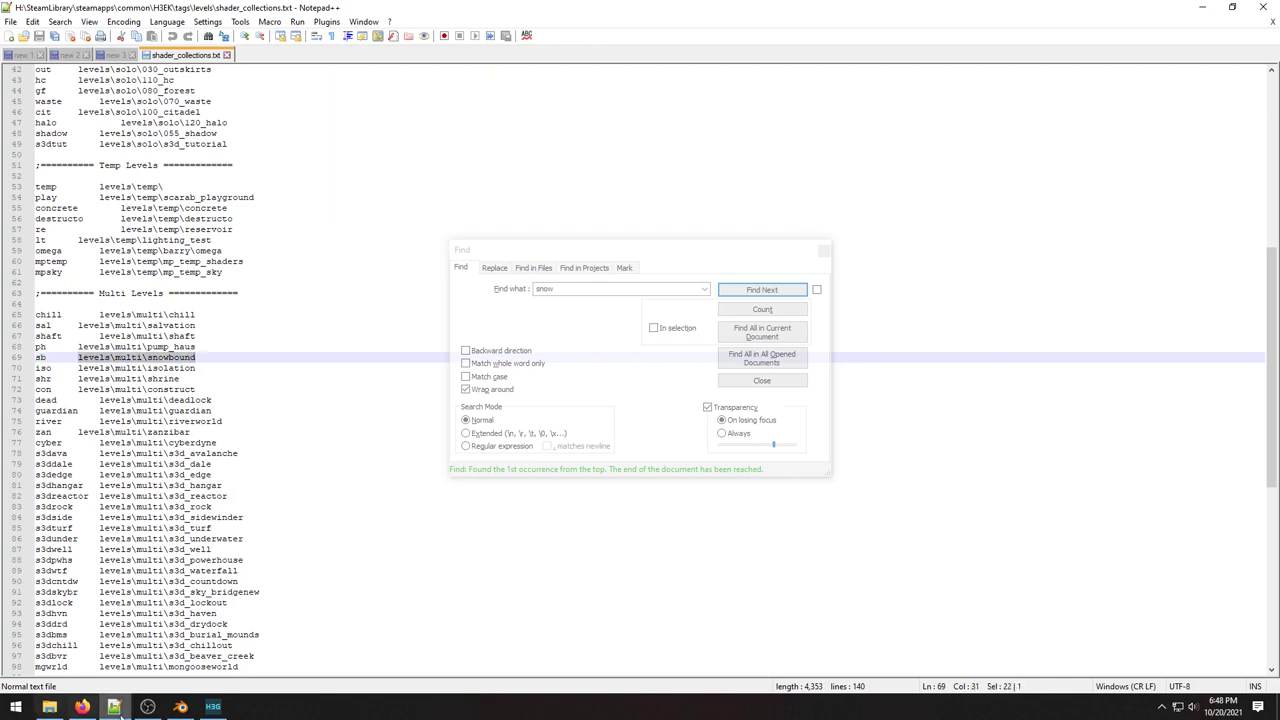
# Start a new line below the mongooseworld entry in shader_collections.txt.
pyautogui.moveTo(121, 710)
pyautogui.click(180, 707)
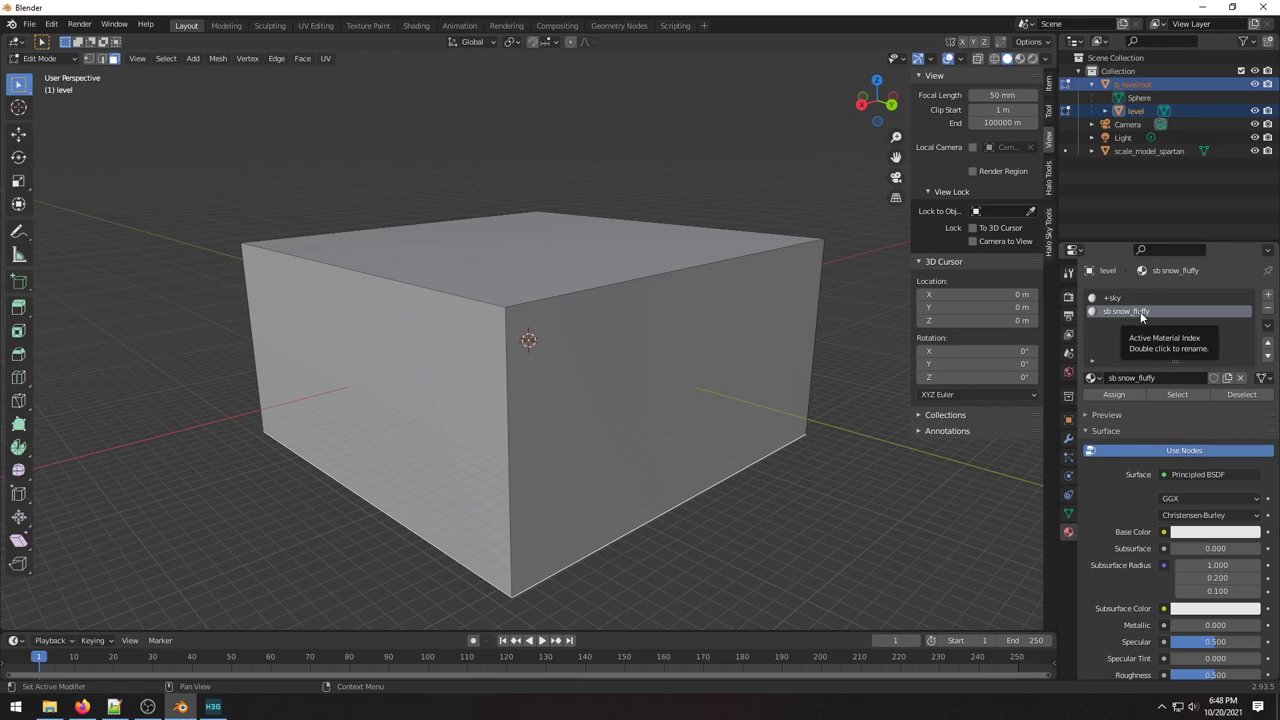
pyautogui.click(113, 707)
pyautogui.scroll(-5, 226, 602)
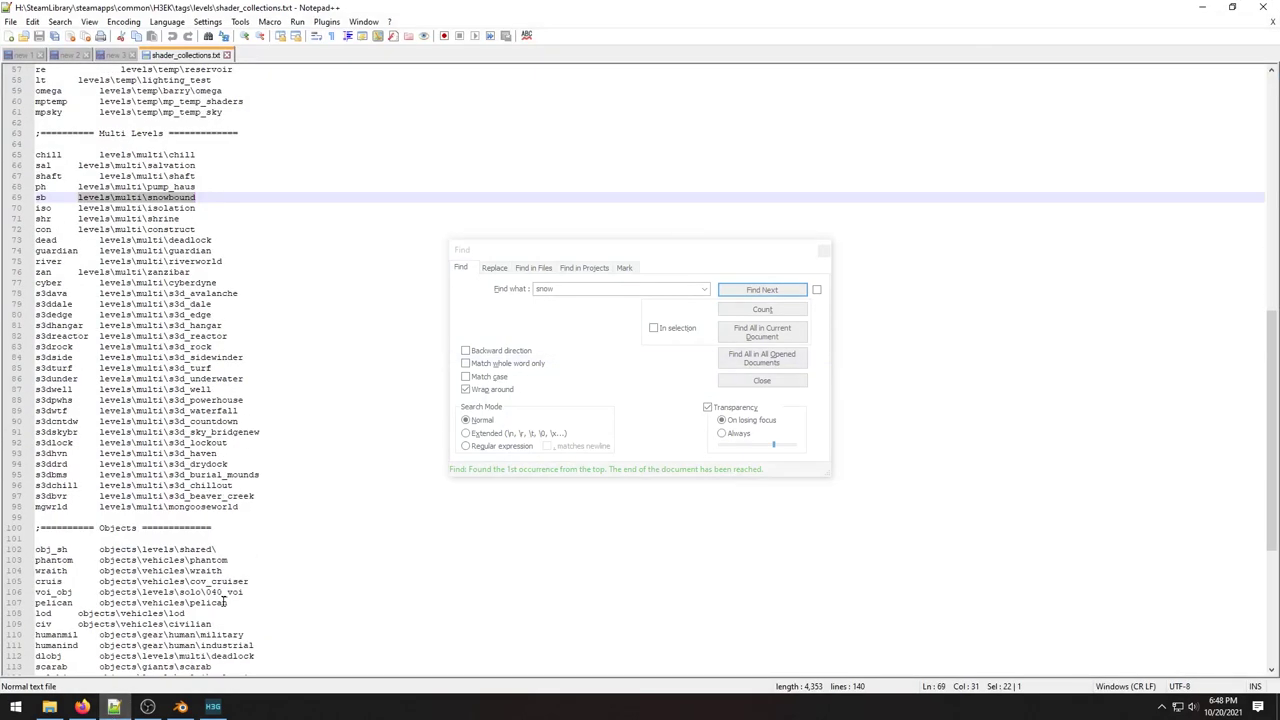
pyautogui.click(48, 197)
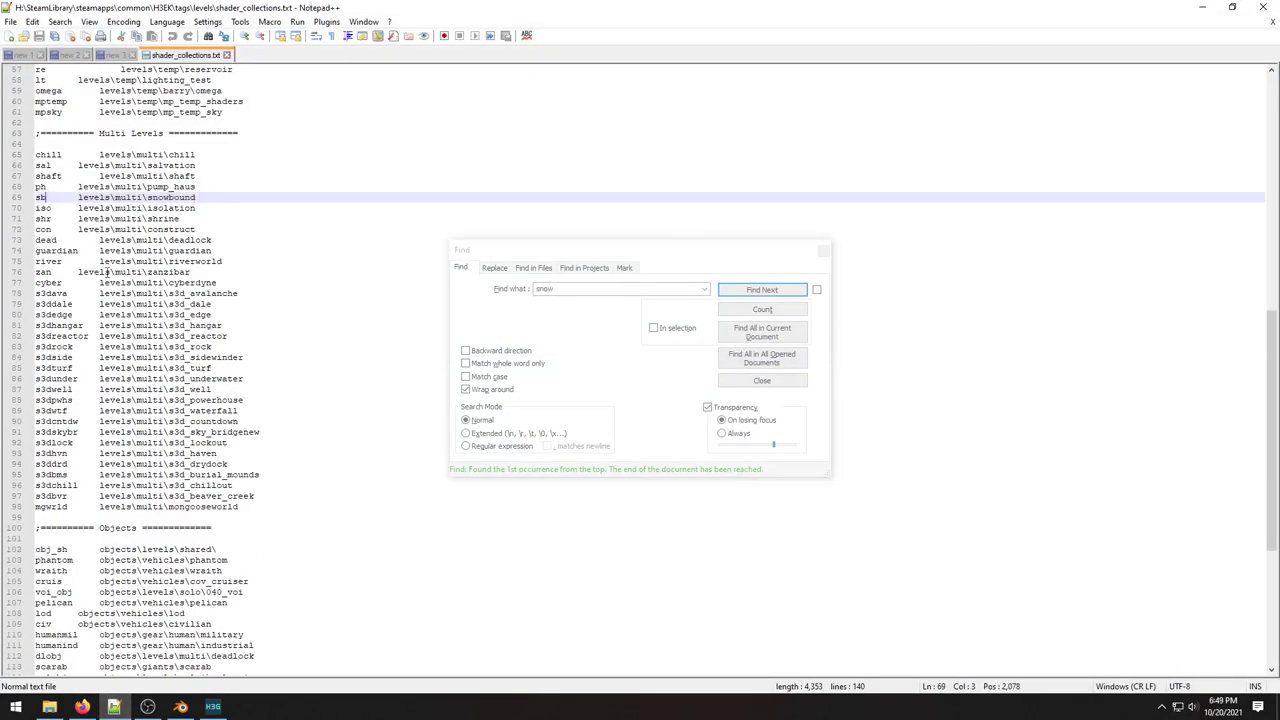
pyautogui.click(244, 507)
pyautogui.press('Return')
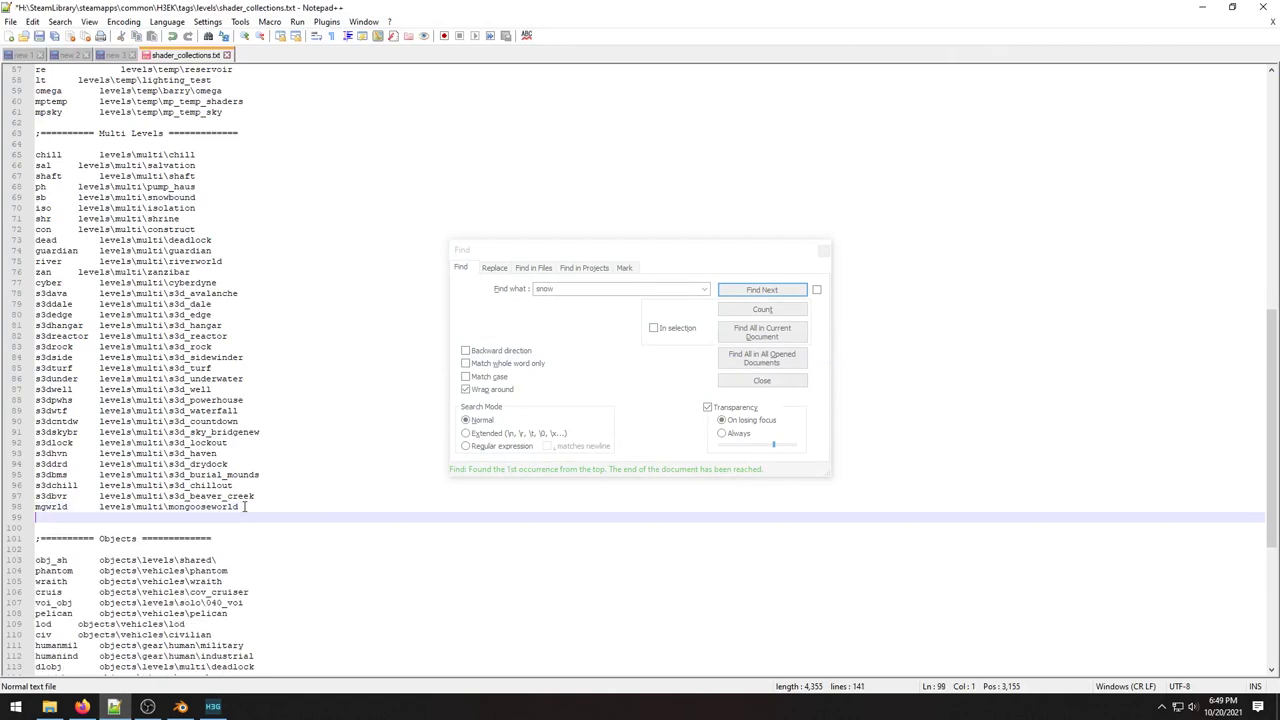
# Fill the new line with 'tut', a tab, and the path levels\multi\tutorial.
pyautogui.write('tut')
pyautogui.moveTo(244, 507); pyautogui.dragTo(102, 508)
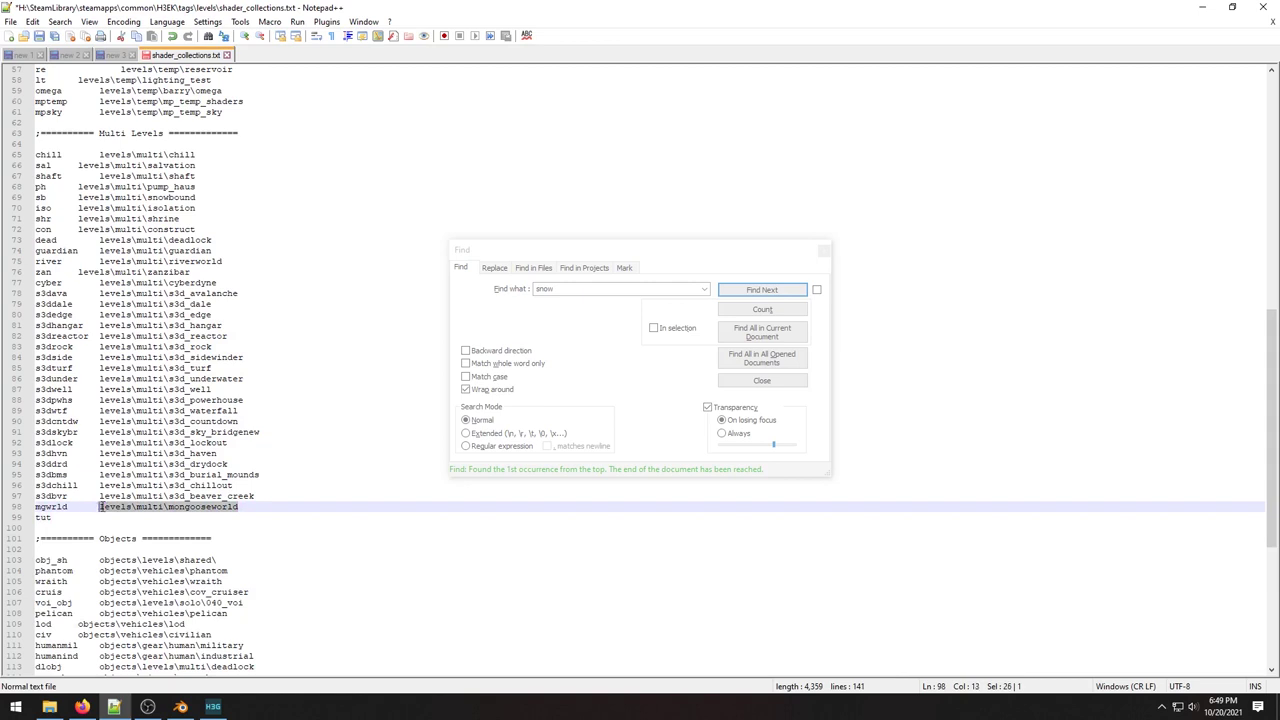
pyautogui.click(115, 517)
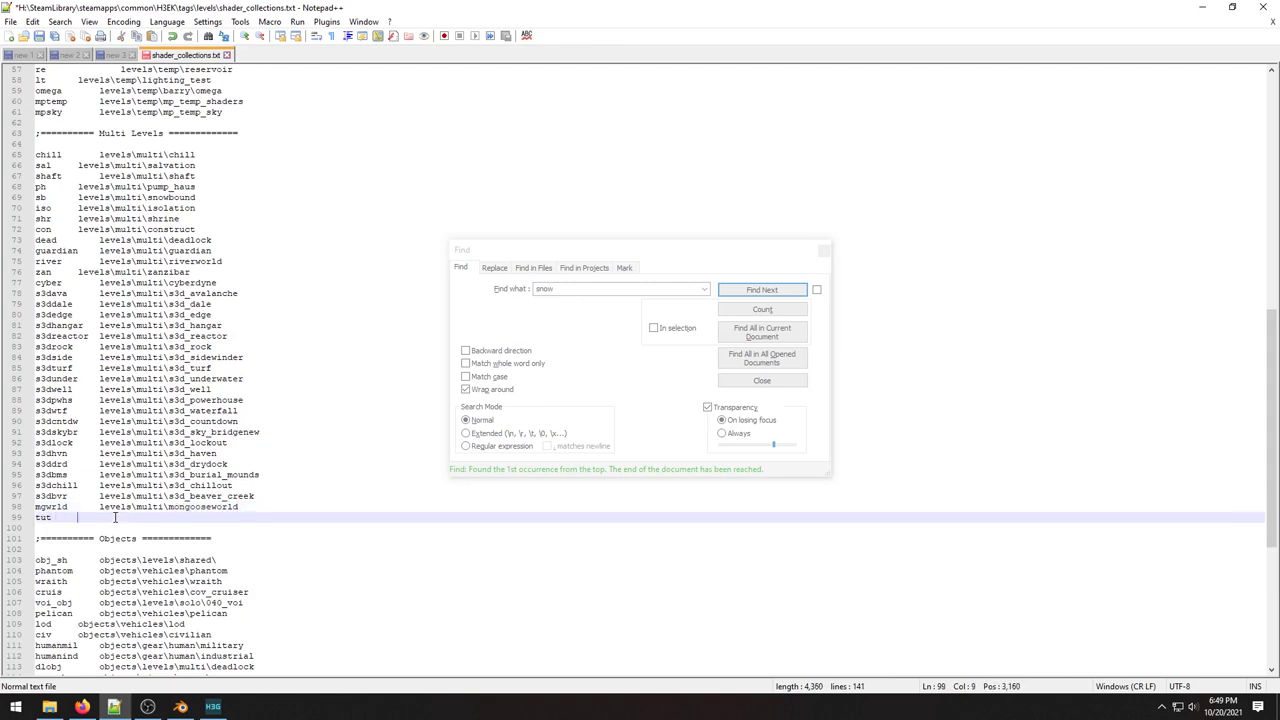
pyautogui.press('Tab')
pyautogui.write('levels\\multi\\mongooseworld')
pyautogui.moveTo(238, 517); pyautogui.dragTo(170, 519)
pyautogui.write('tutorial')
# Save the edited shader_collections.txt file.
pyautogui.click(231, 508)
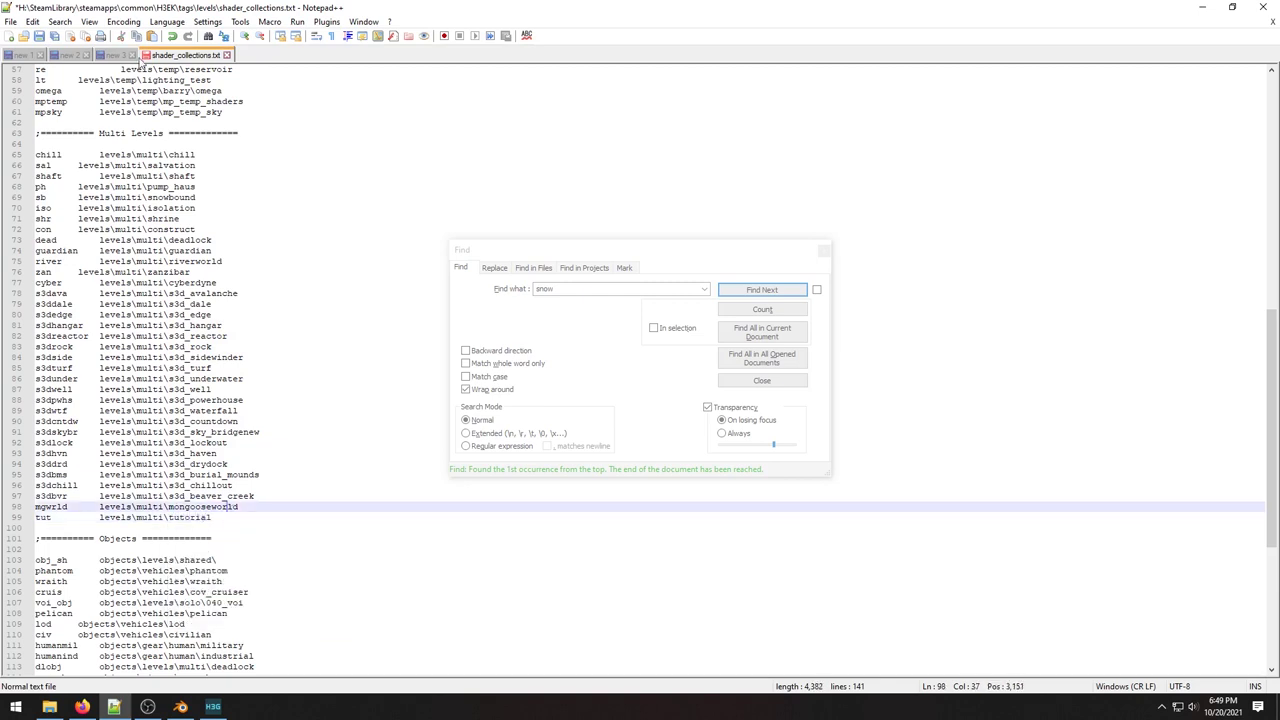
pyautogui.click(38, 36)
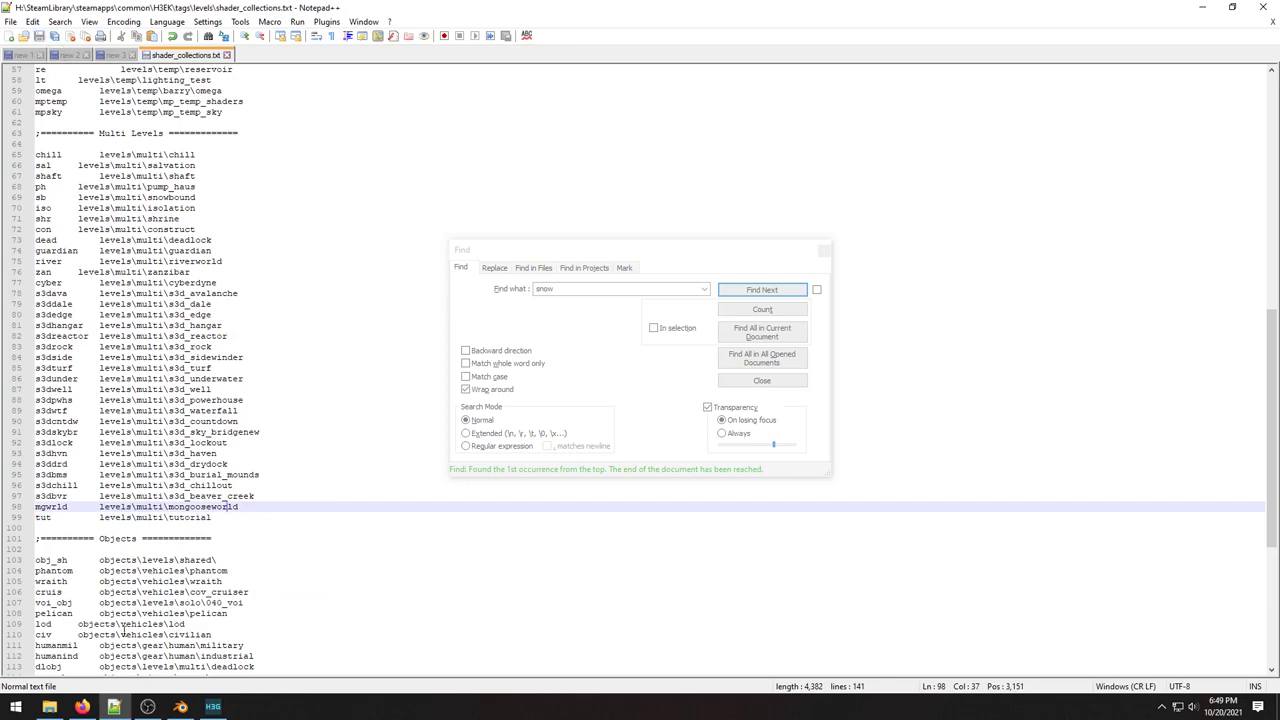
pyautogui.click(82, 707)
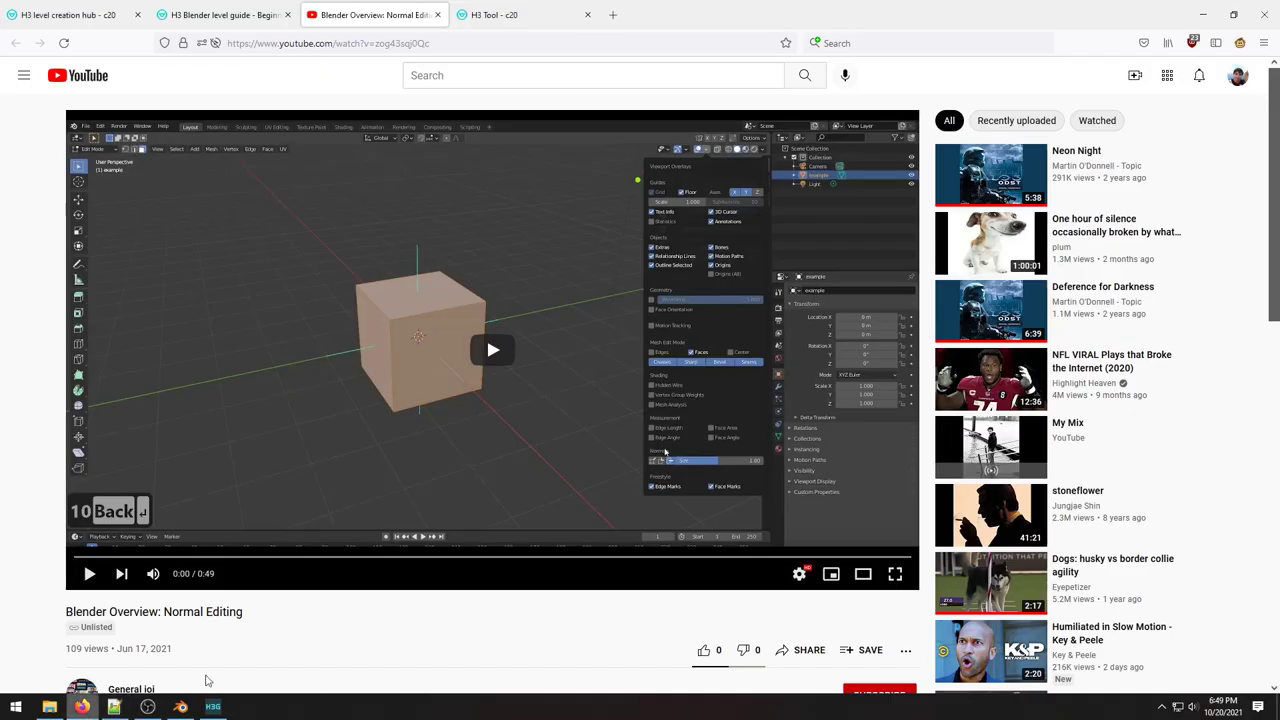
pyautogui.click(113, 707)
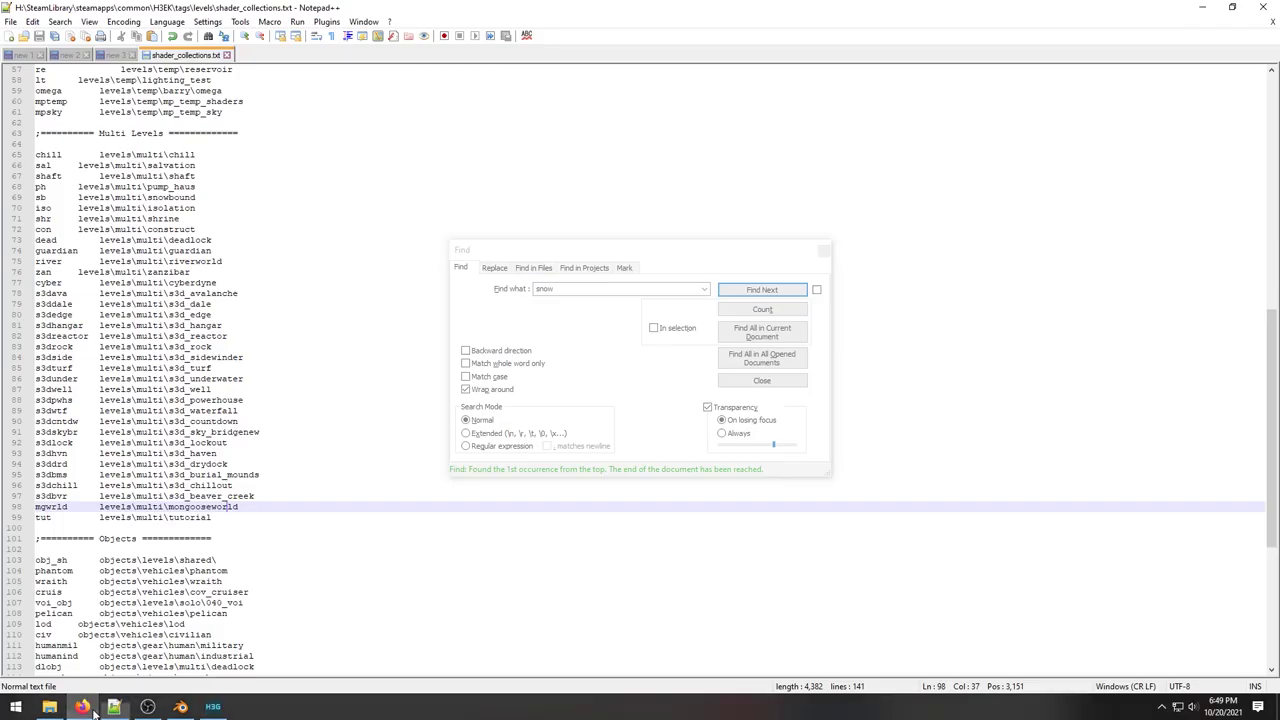
# Add a third material slot below sb snow_fluffy holding a new material named 'tut snow'.
pyautogui.click(181, 707)
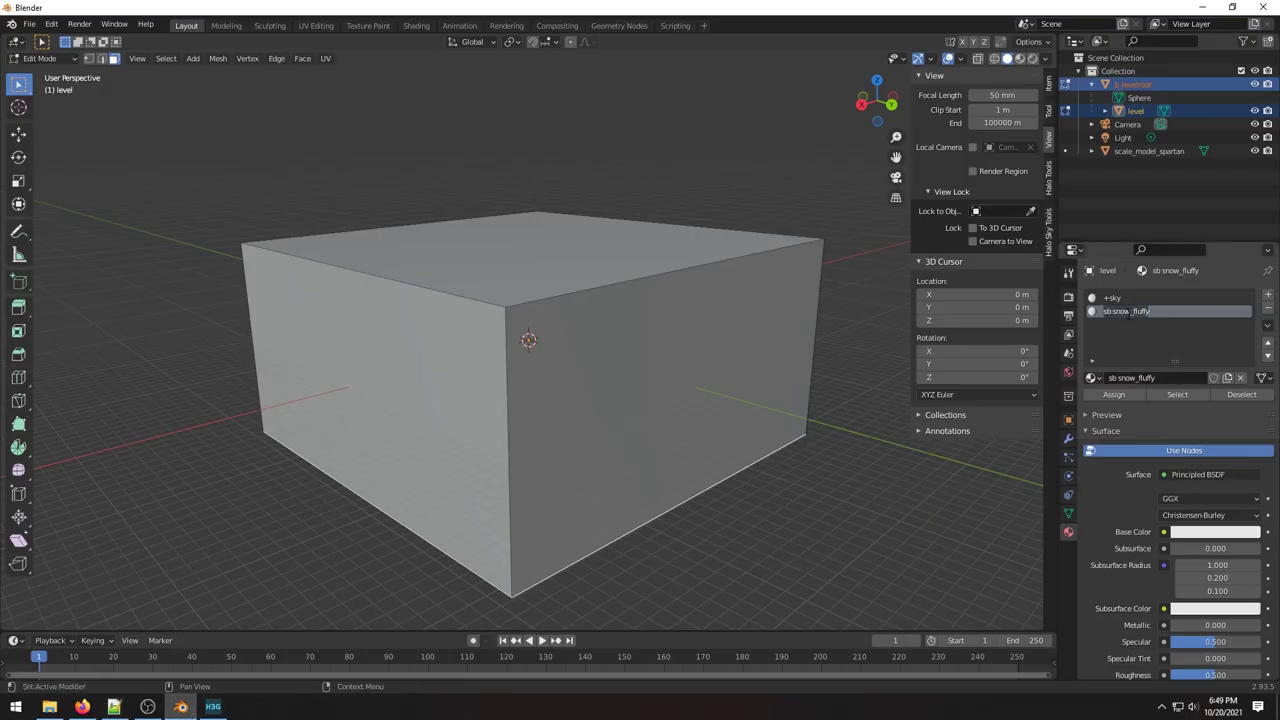
pyautogui.hotkey('ctrl', 'a')
pyautogui.click(1268, 295)
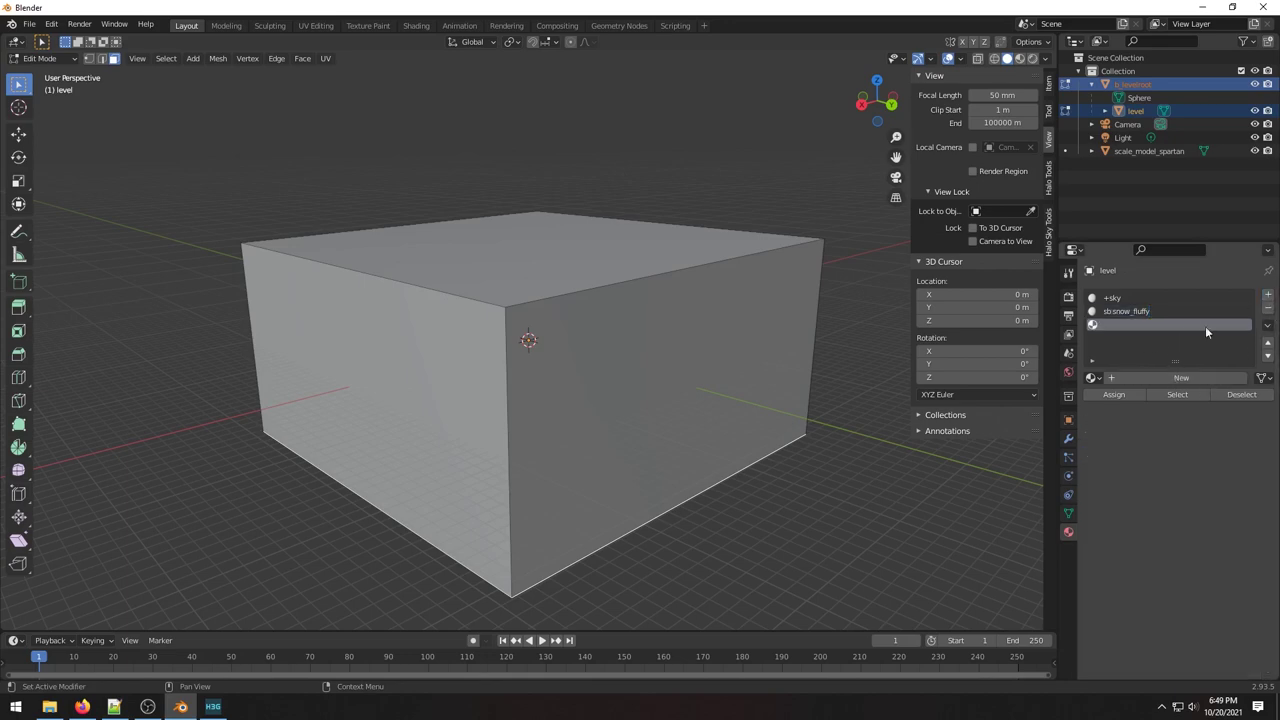
pyautogui.click(1148, 377)
pyautogui.doubleClick(1114, 326)
pyautogui.write('tut snow')
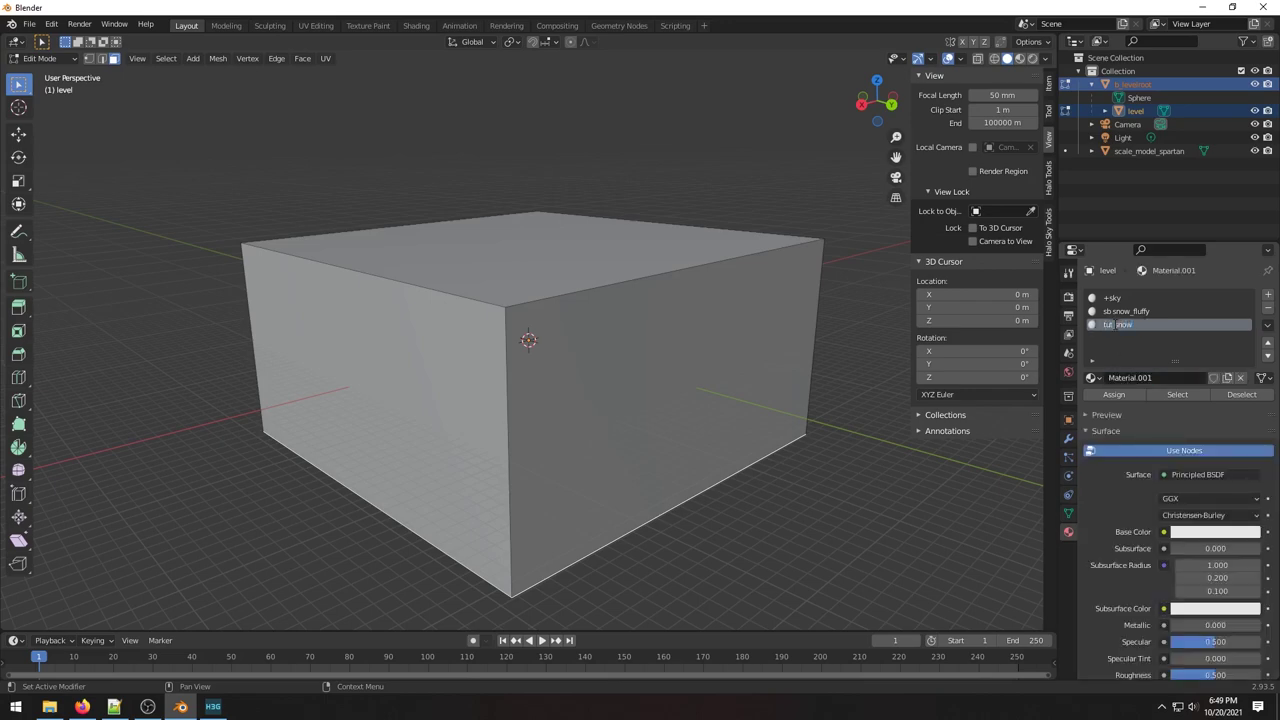
pyautogui.press('Return')
pyautogui.click(1145, 311)
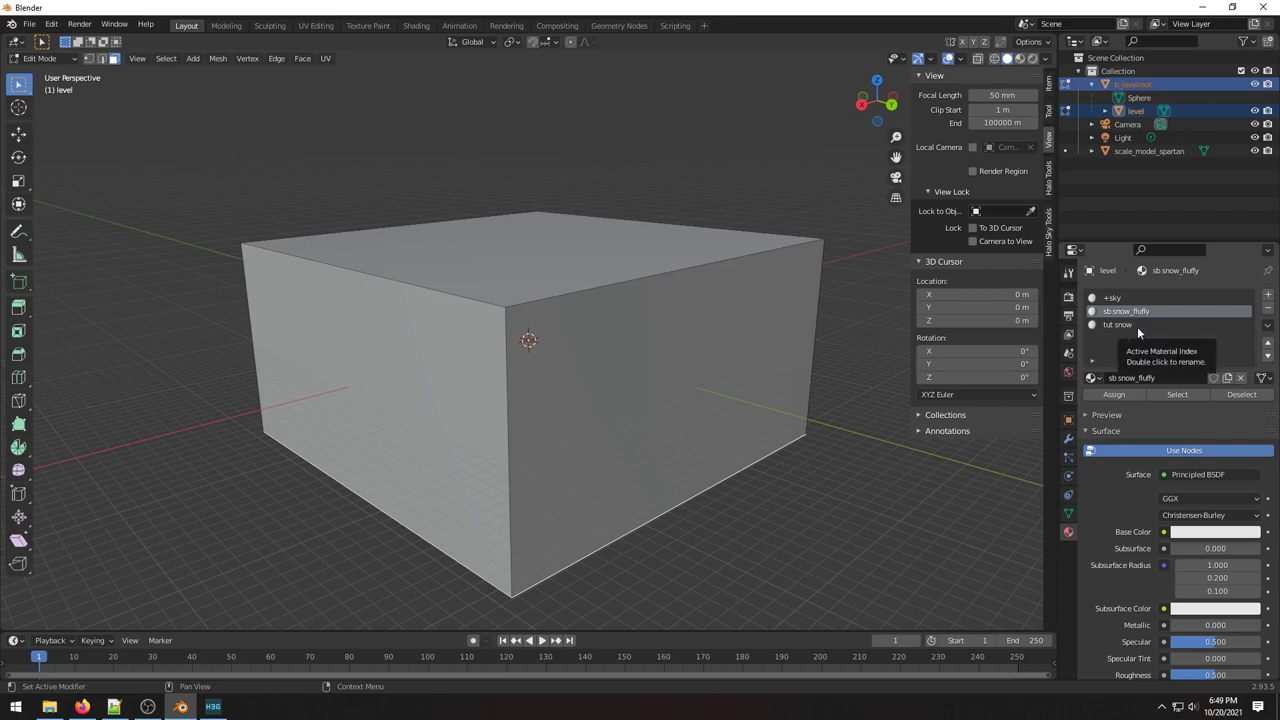
pyautogui.click(1128, 325)
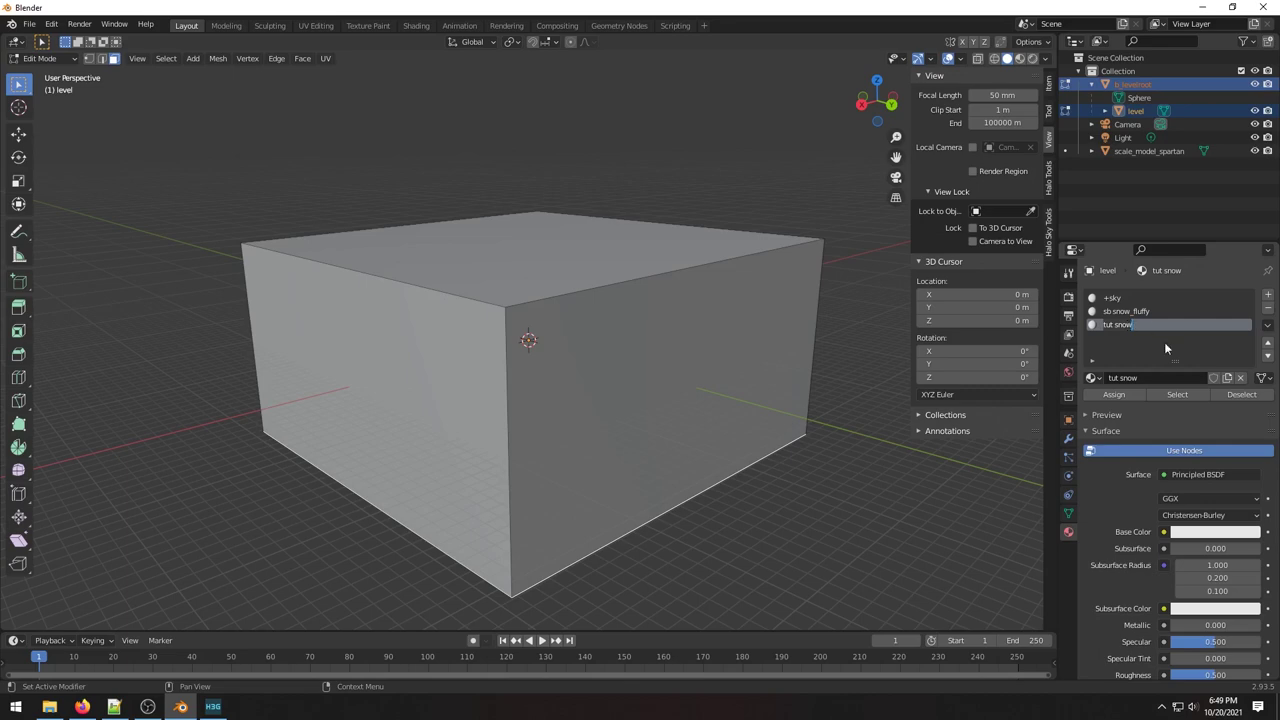
pyautogui.doubleClick(1130, 325)
# Select snow.tif in H3EK\data\levels\multi\mongooseworld\bitmaps.
pyautogui.click(49, 707)
pyautogui.click(464, 450)
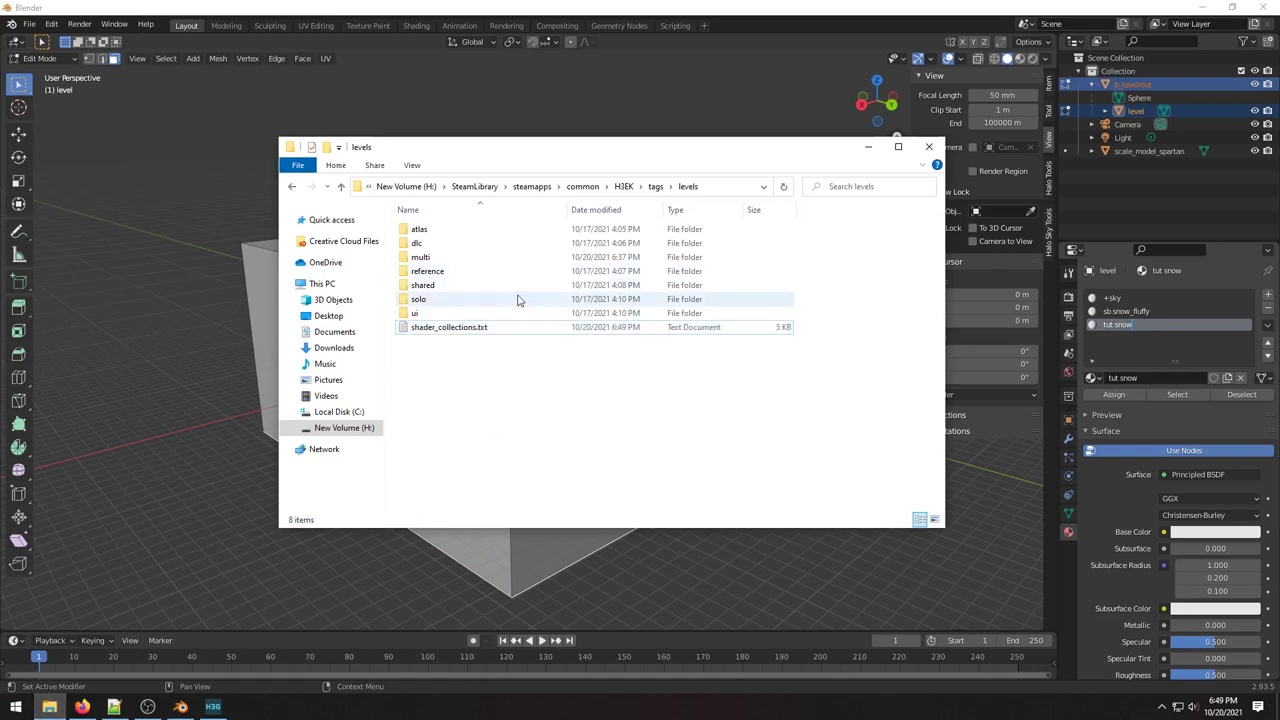
pyautogui.click(624, 186)
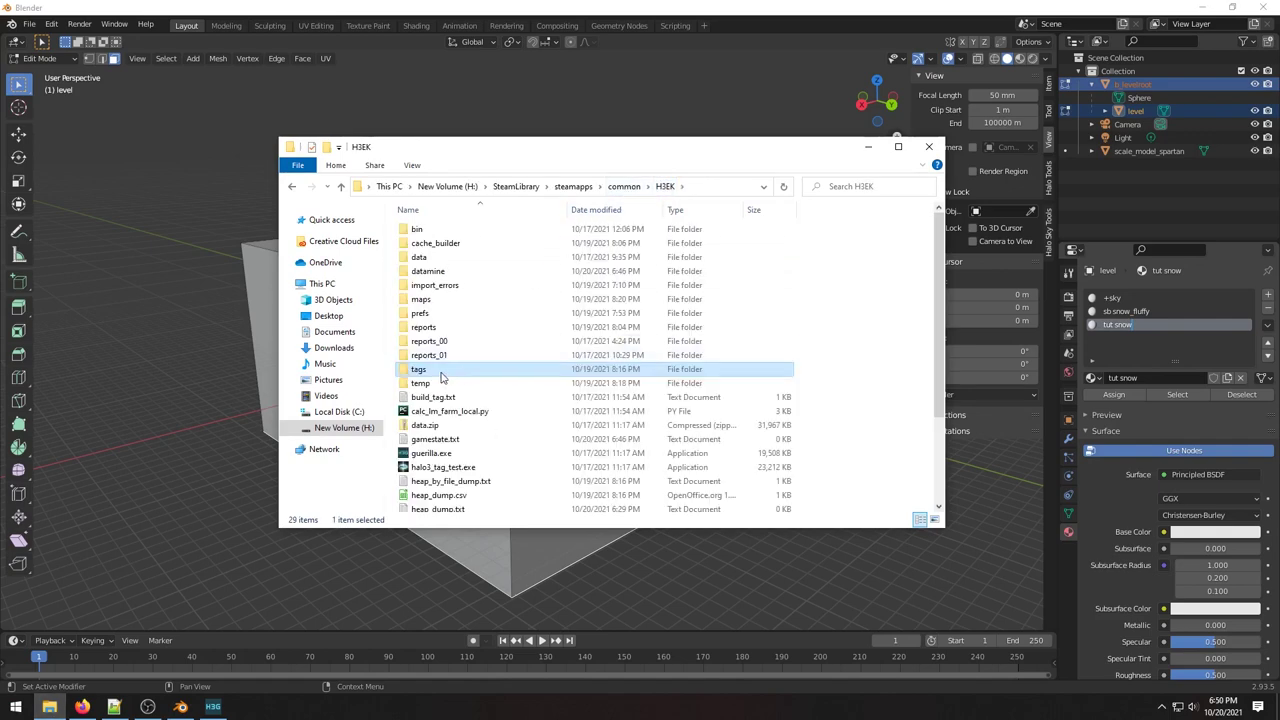
pyautogui.doubleClick(460, 257)
pyautogui.doubleClick(463, 262)
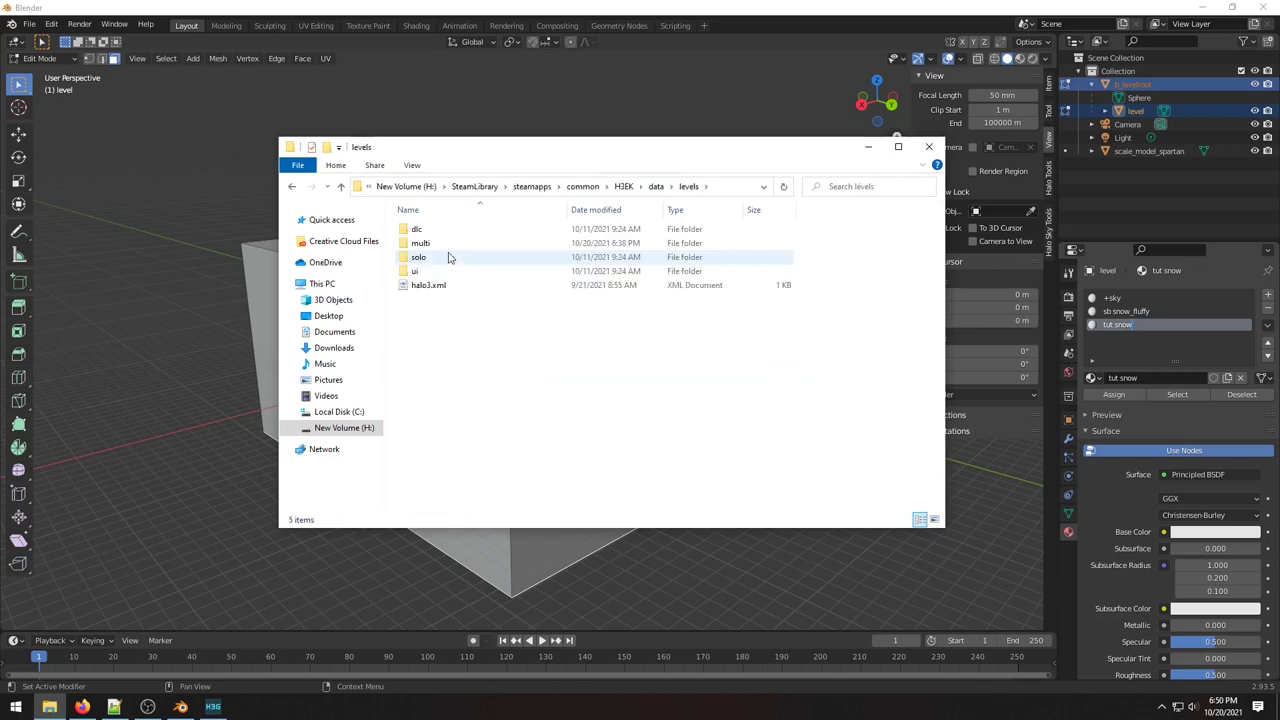
pyautogui.doubleClick(430, 247)
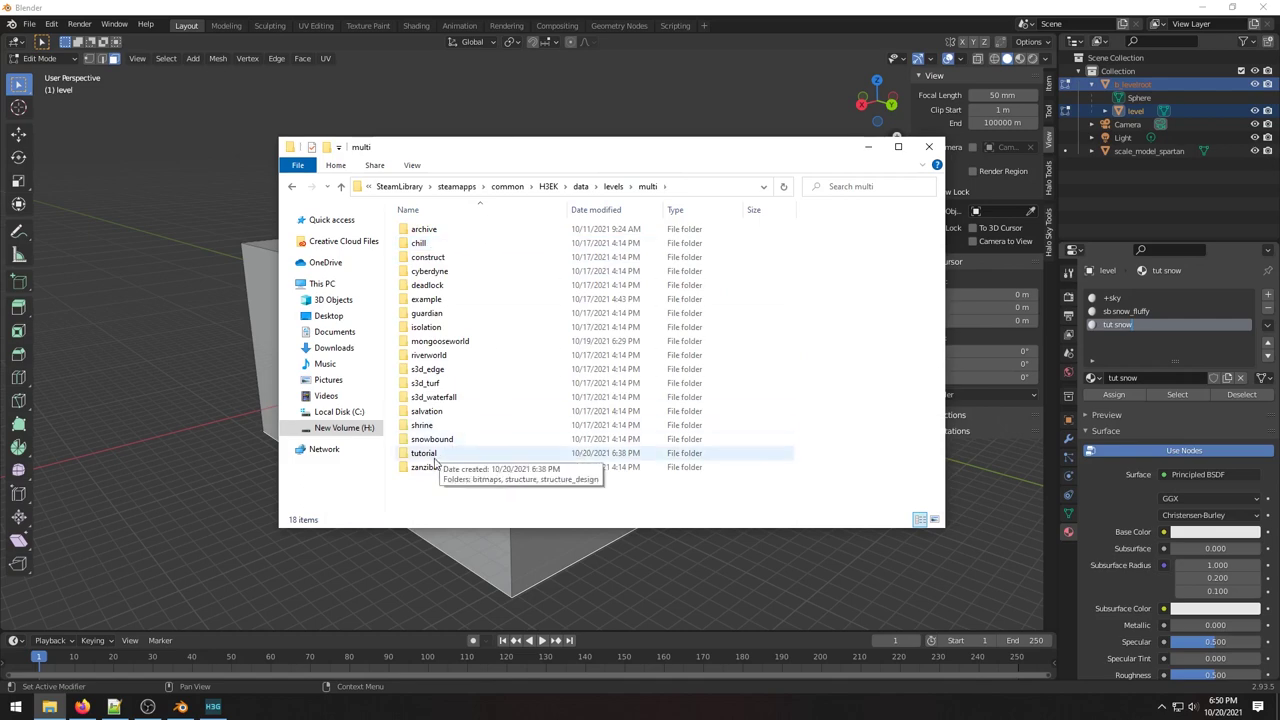
pyautogui.doubleClick(444, 342)
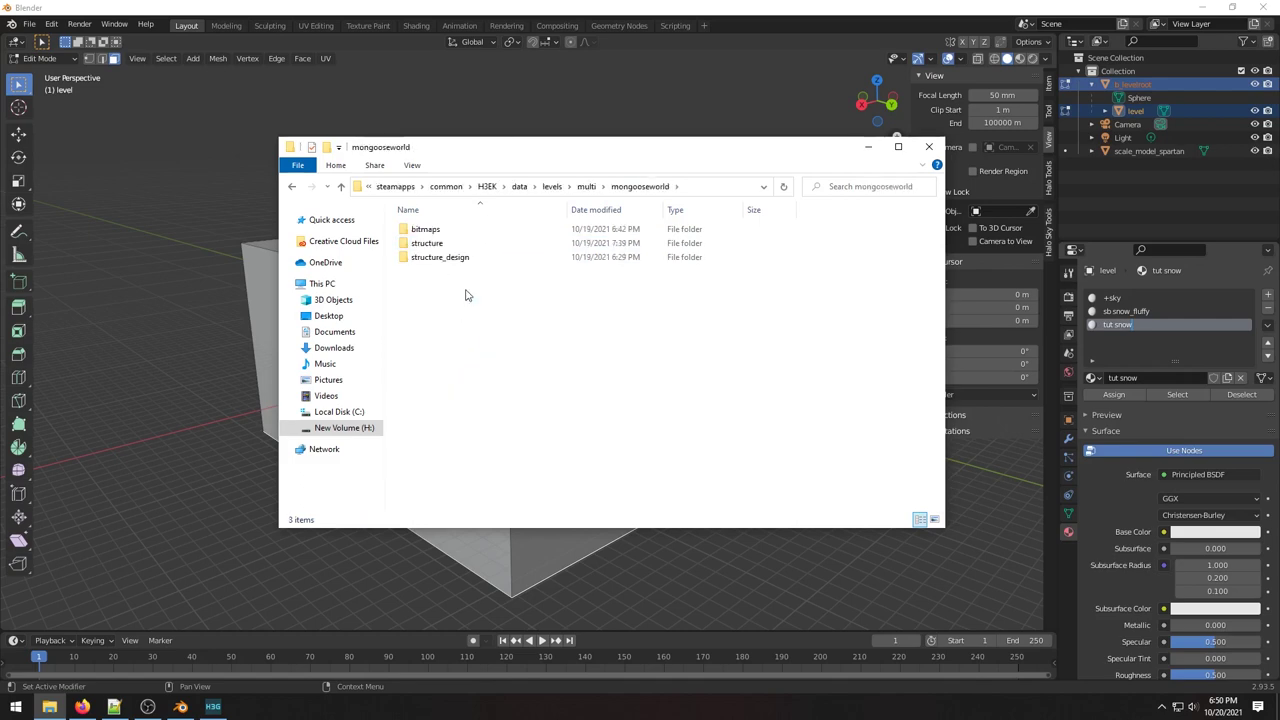
pyautogui.doubleClick(430, 230)
pyautogui.click(441, 250)
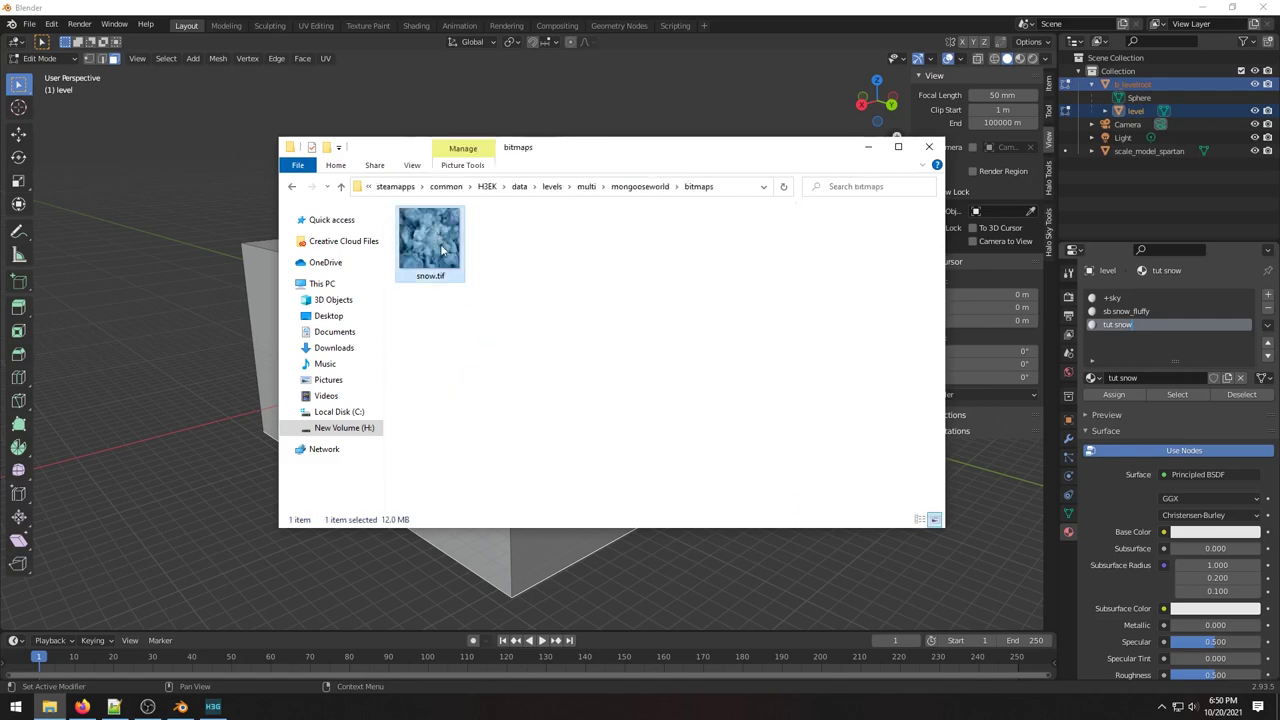
# Paste snow.tif into H3EK\data\levels\multi\tutorial\bitmaps.
pyautogui.click(291, 188)
pyautogui.click(291, 188)
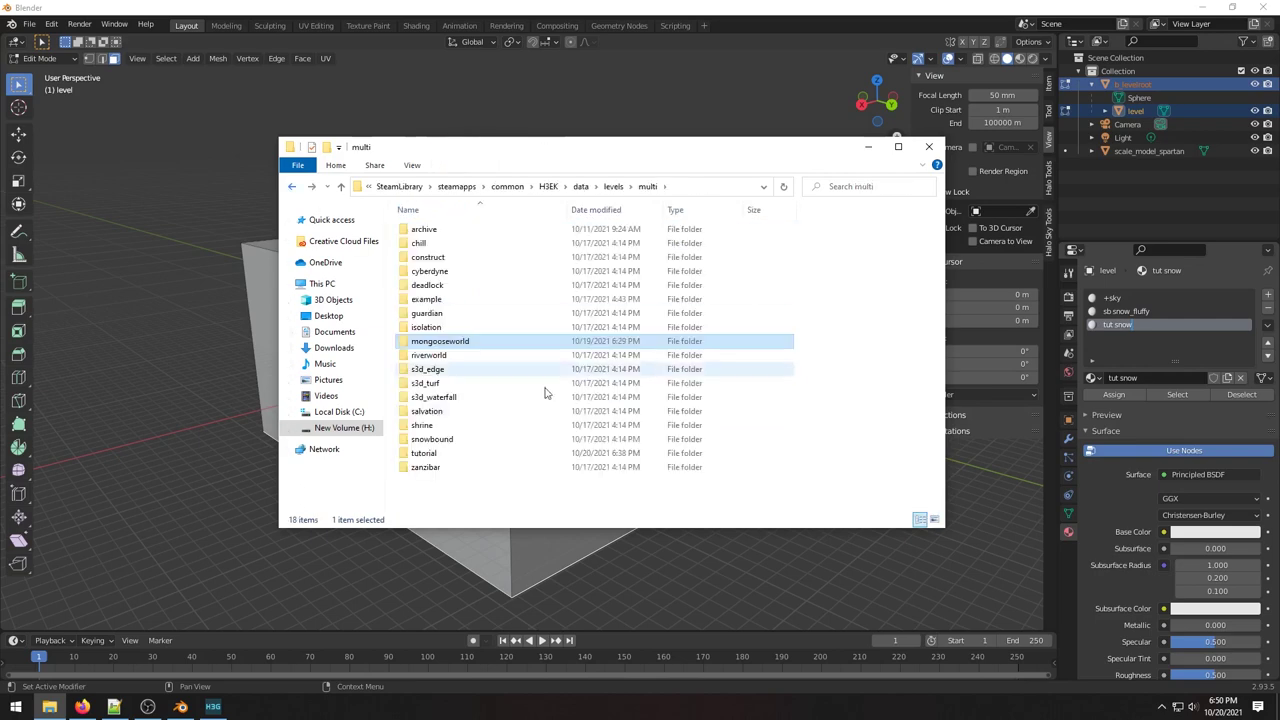
pyautogui.doubleClick(450, 439)
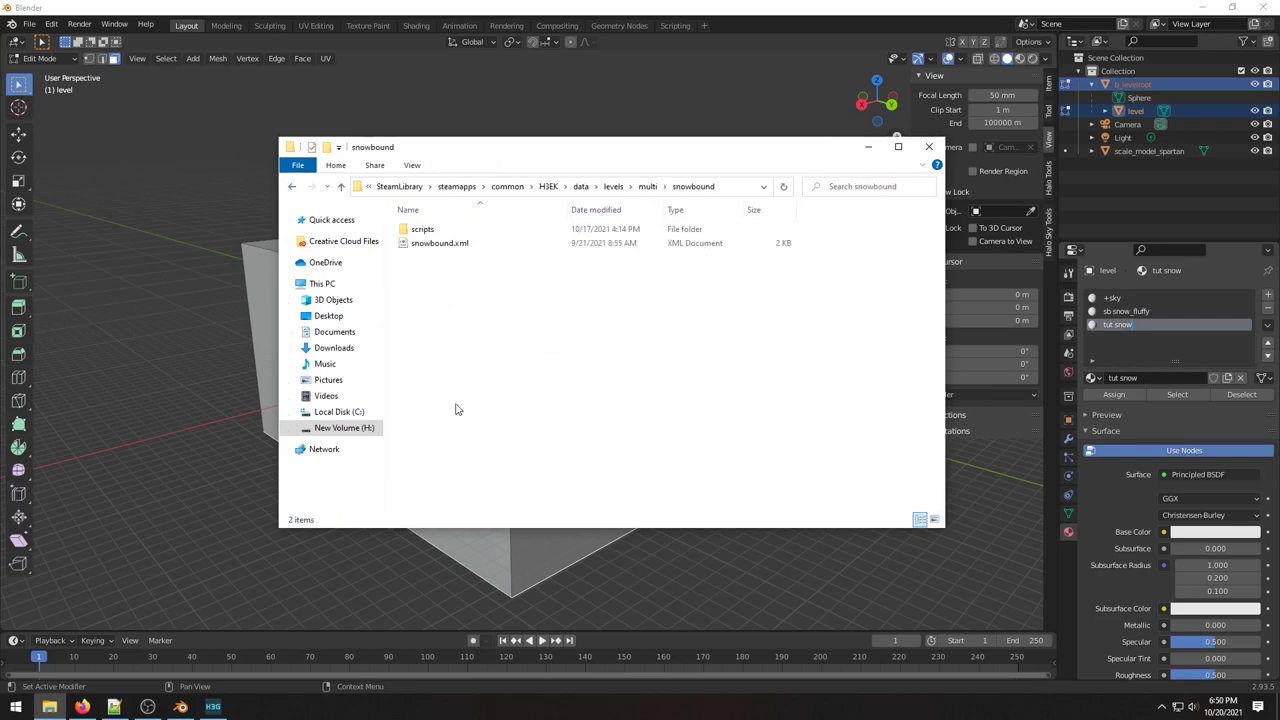
pyautogui.click(647, 186)
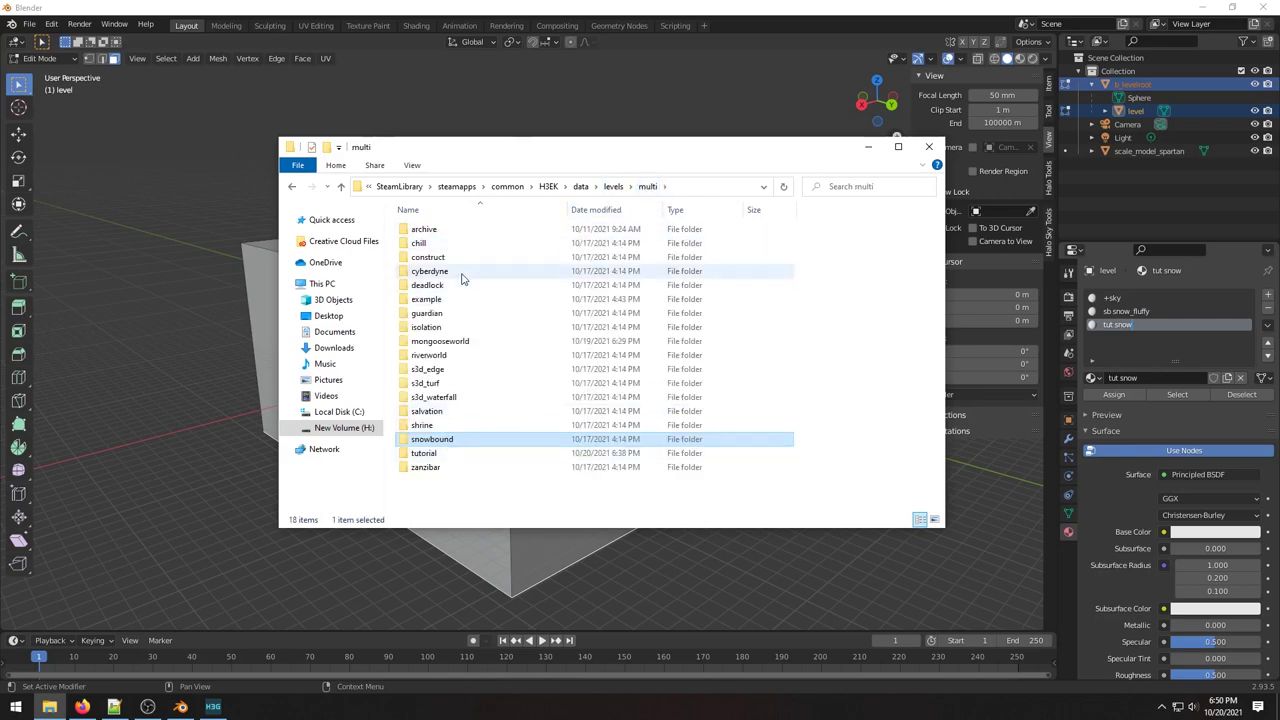
pyautogui.click(421, 456)
pyautogui.doubleClick(421, 456)
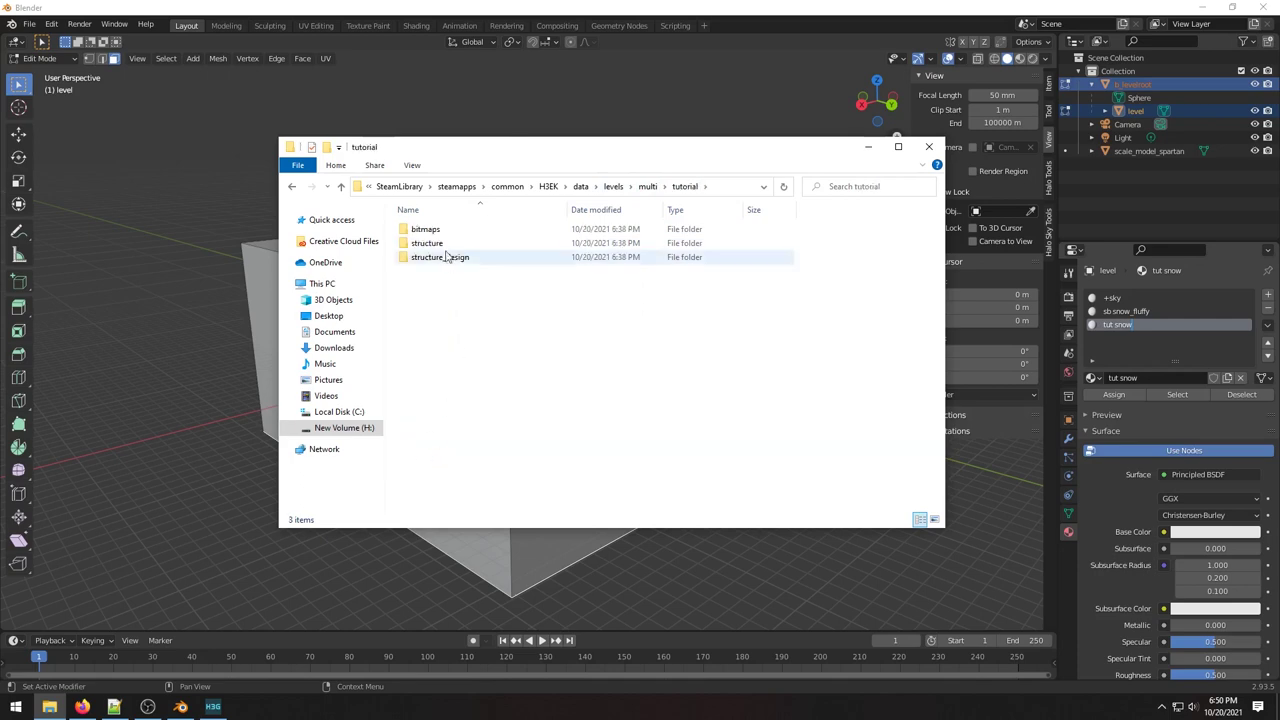
pyautogui.doubleClick(440, 232)
pyautogui.hotkey('ctrl', 'v')
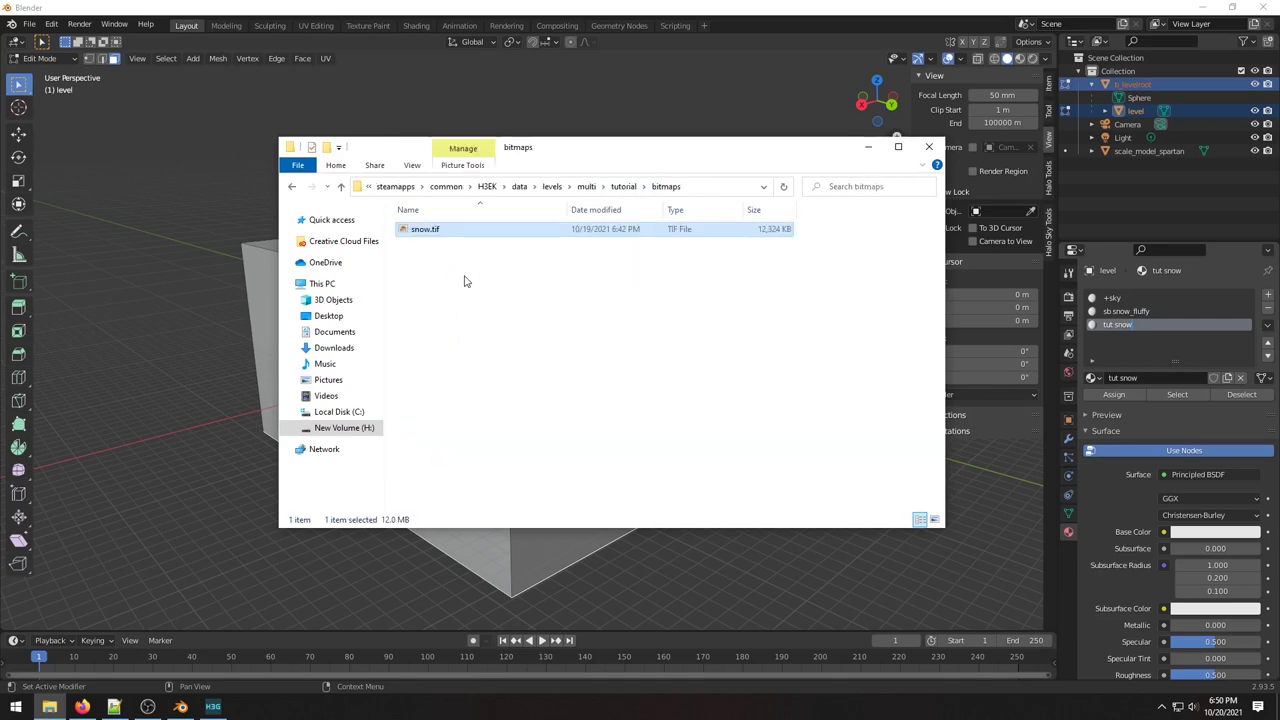
# Check snow.tif's Properties details: a 2048 x 2048 TIF of 12,324 KB.
pyautogui.rightClick(452, 229)
pyautogui.click(520, 605)
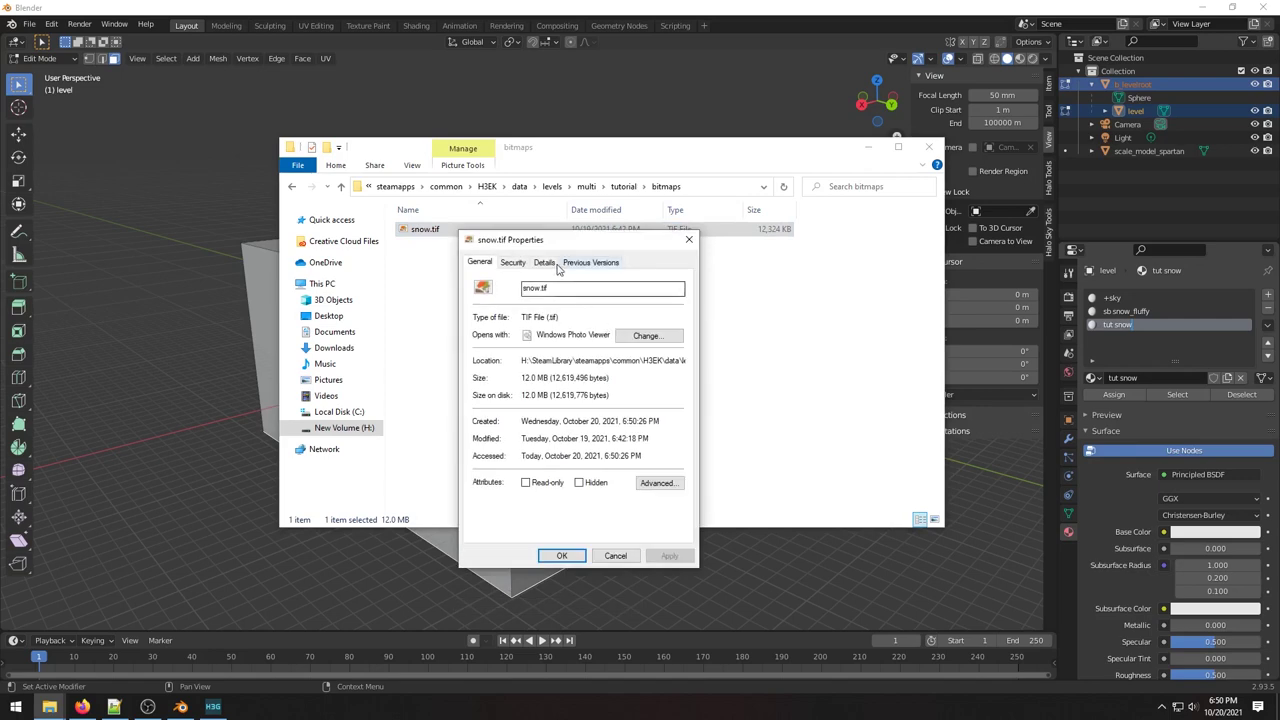
pyautogui.click(544, 262)
pyautogui.scroll(-5, 673, 345)
pyautogui.scroll(-3, 673, 352)
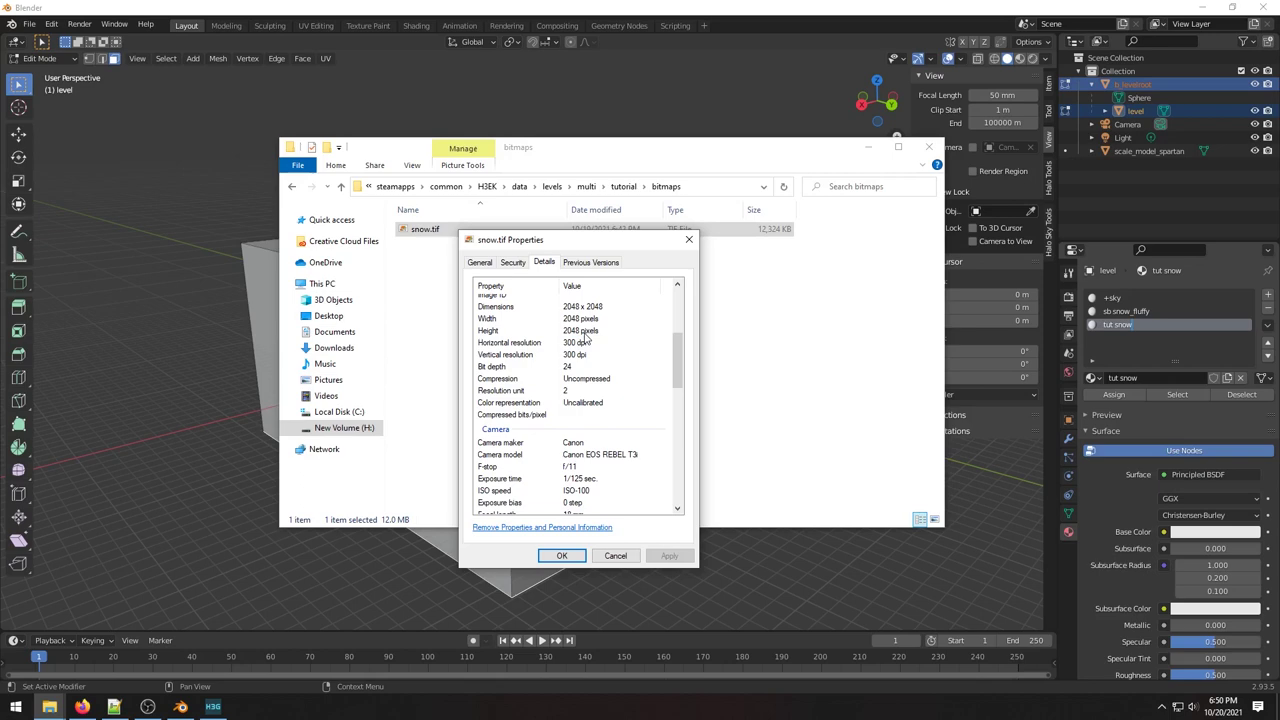
pyautogui.click(688, 239)
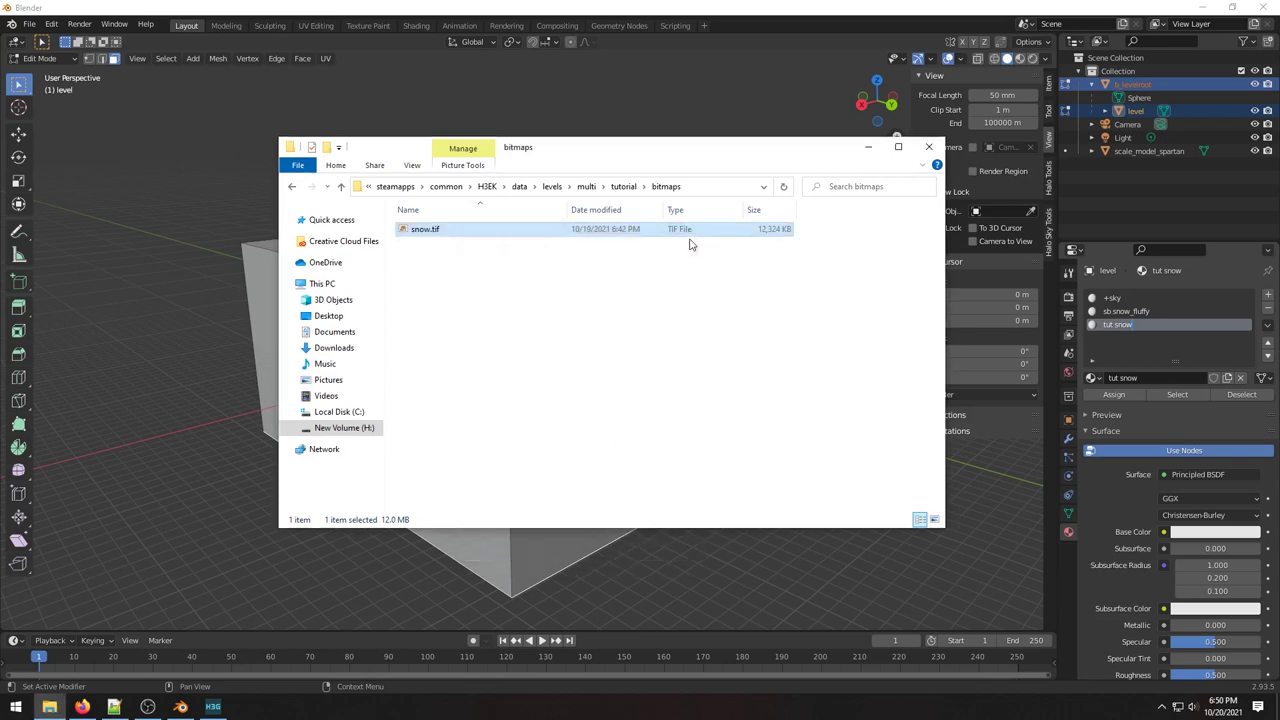
# Drive the tut snow material's Base Color from an Image Texture node.
pyautogui.click(867, 147)
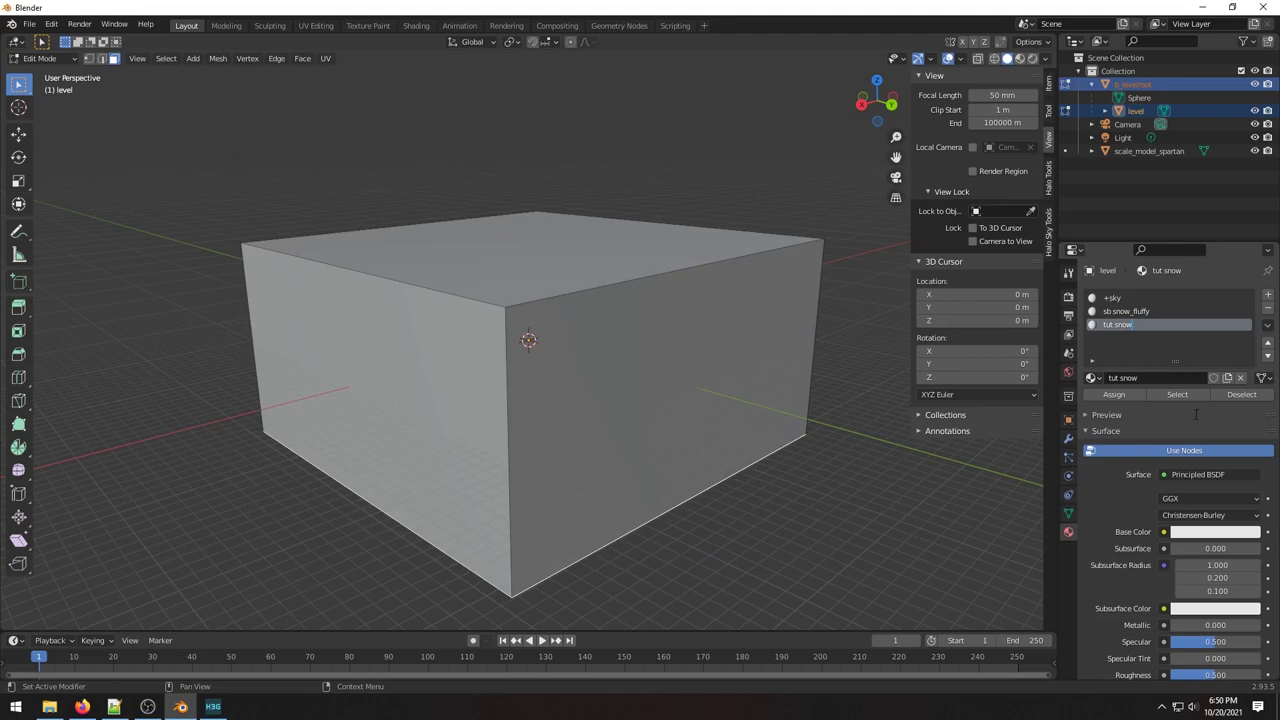
pyautogui.click(1090, 378)
pyautogui.click(1188, 451)
pyautogui.click(1190, 452)
pyautogui.click(1190, 452)
pyautogui.click(1190, 452)
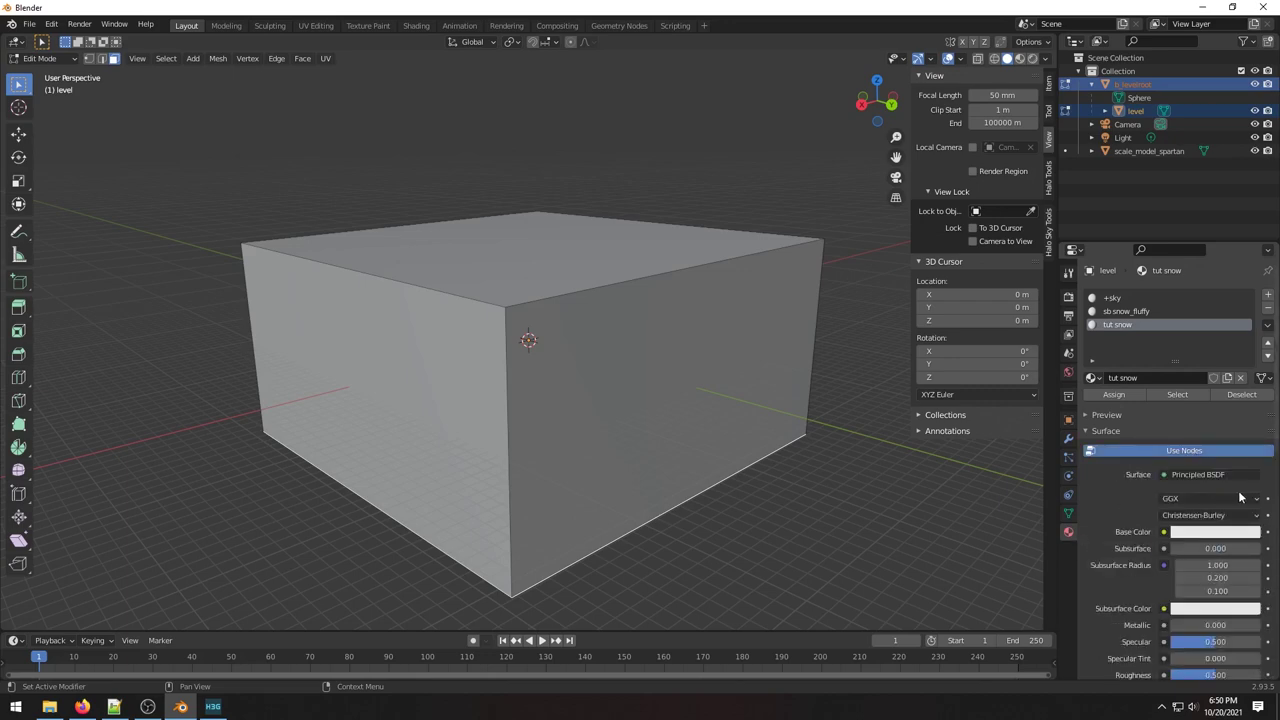
pyautogui.click(1163, 532)
pyautogui.click(896, 413)
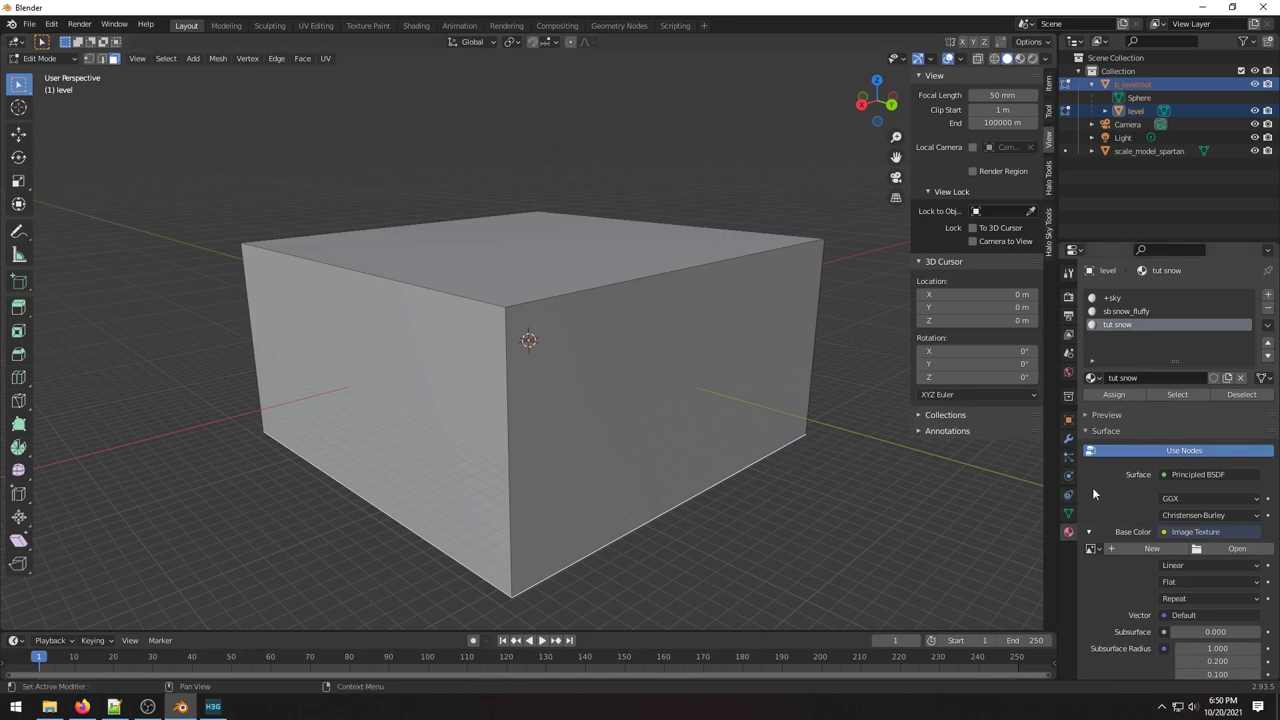
# Load snow.tif from multi\tutorial\bitmaps as the image texture.
pyautogui.click(1222, 548)
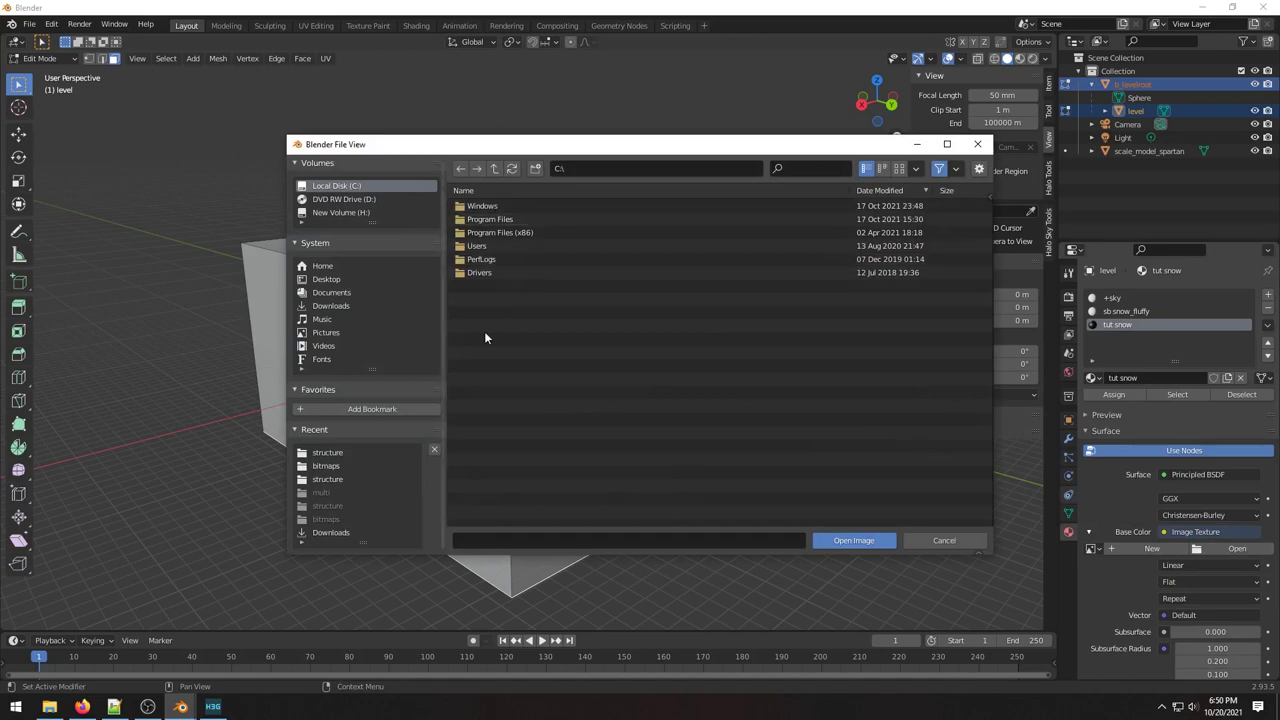
pyautogui.click(338, 212)
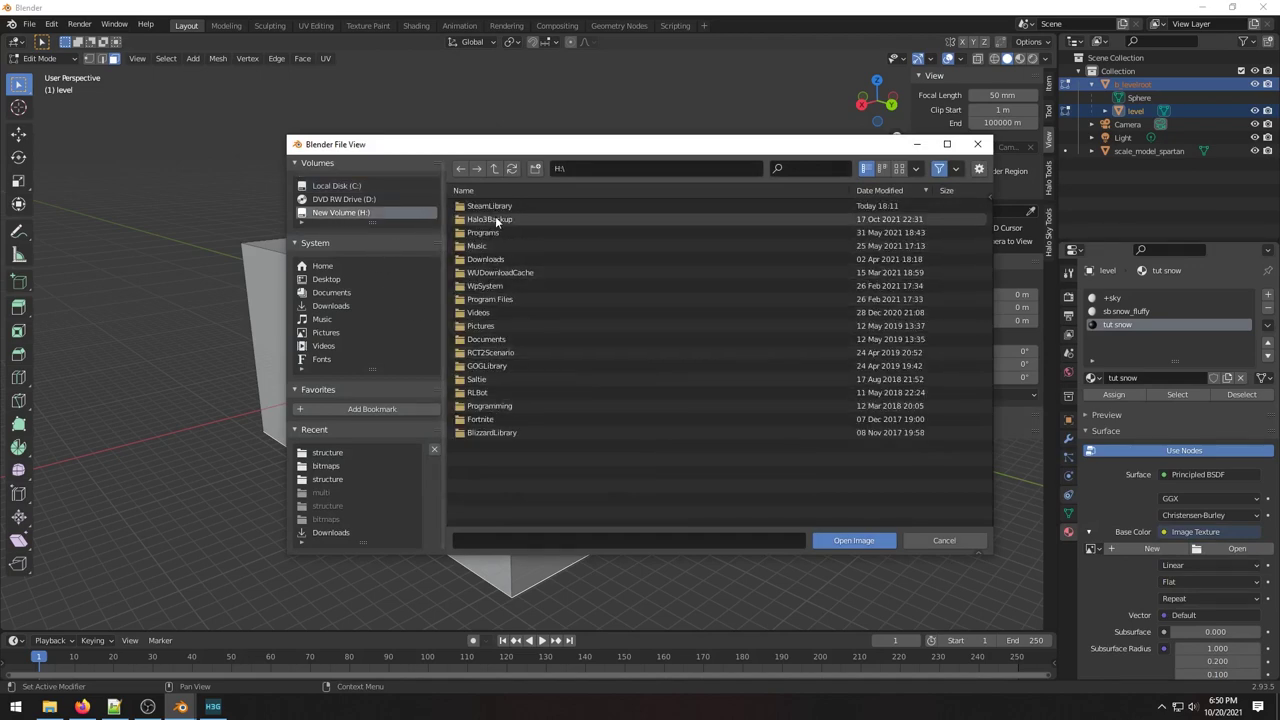
pyautogui.click(326, 453)
pyautogui.click(673, 167)
pyautogui.hotkey('ctrl', 'BackSpace')
pyautogui.hotkey('ctrl', 'BackSpace')
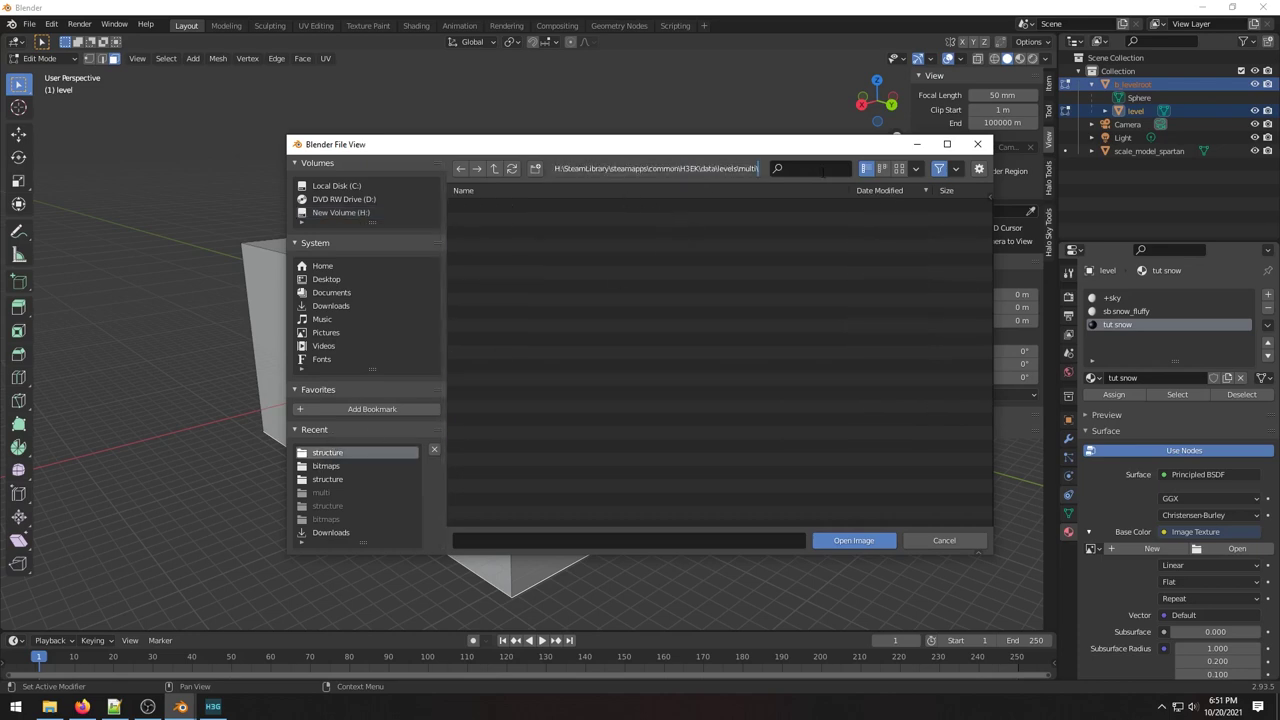
pyautogui.press('Return')
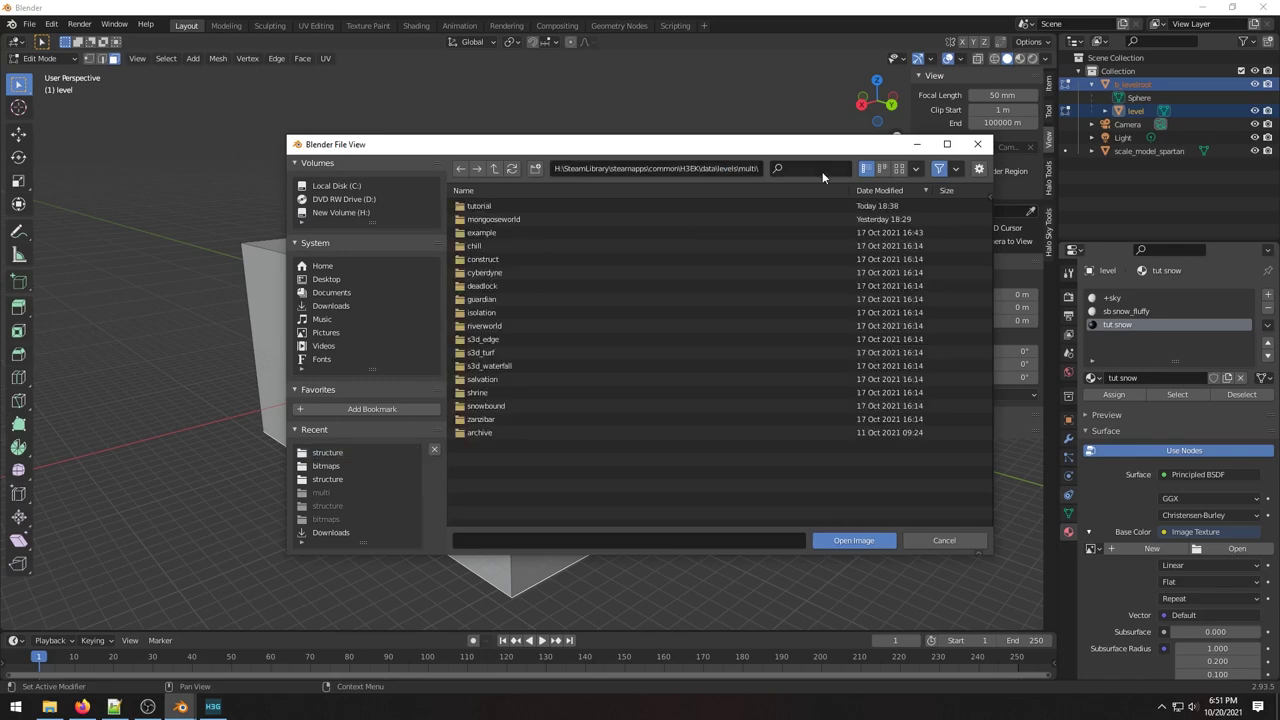
pyautogui.click(481, 206)
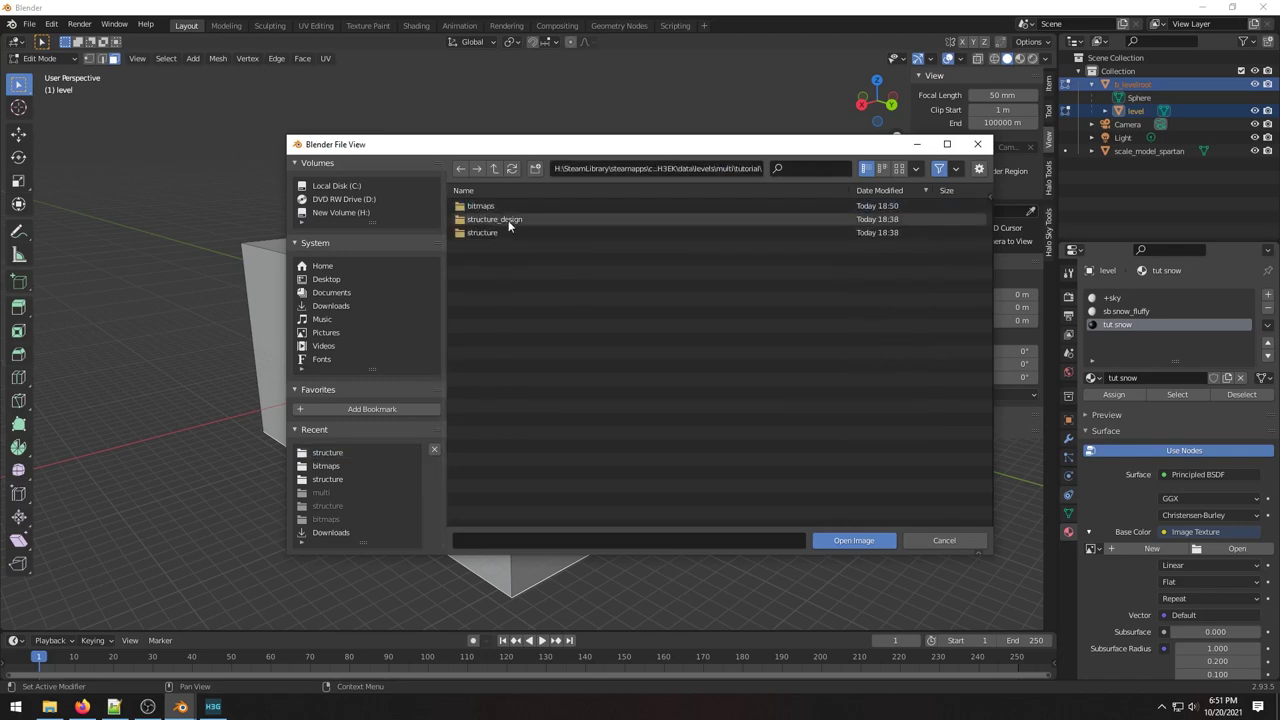
pyautogui.click(505, 219)
pyautogui.click(495, 205)
pyautogui.click(850, 541)
pyautogui.scroll(8, 651, 549)
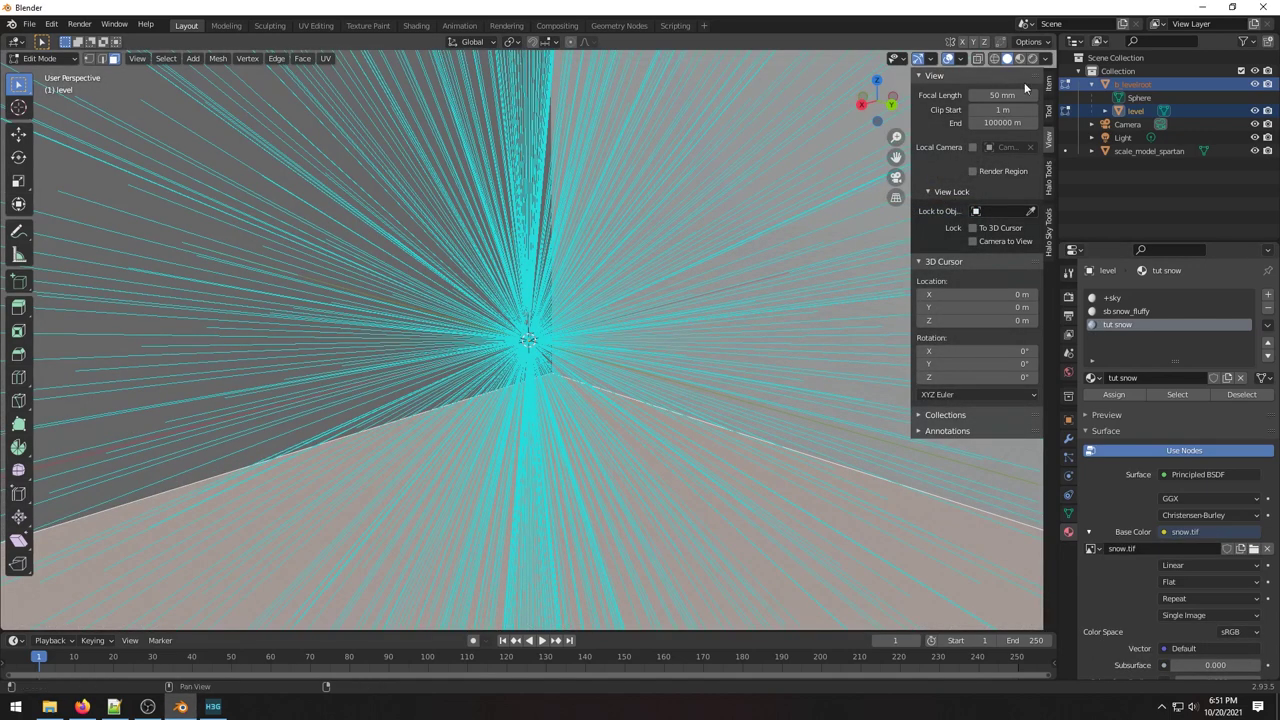
pyautogui.click(1160, 151)
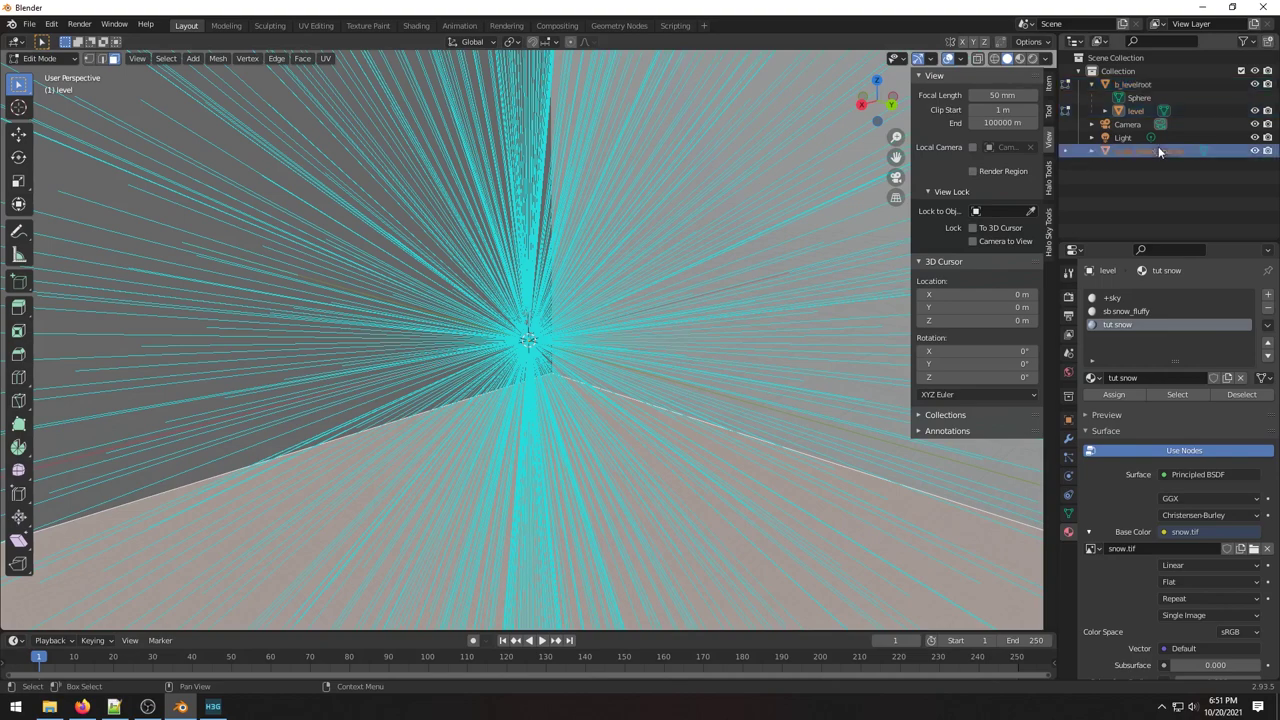
pyautogui.press('Delete')
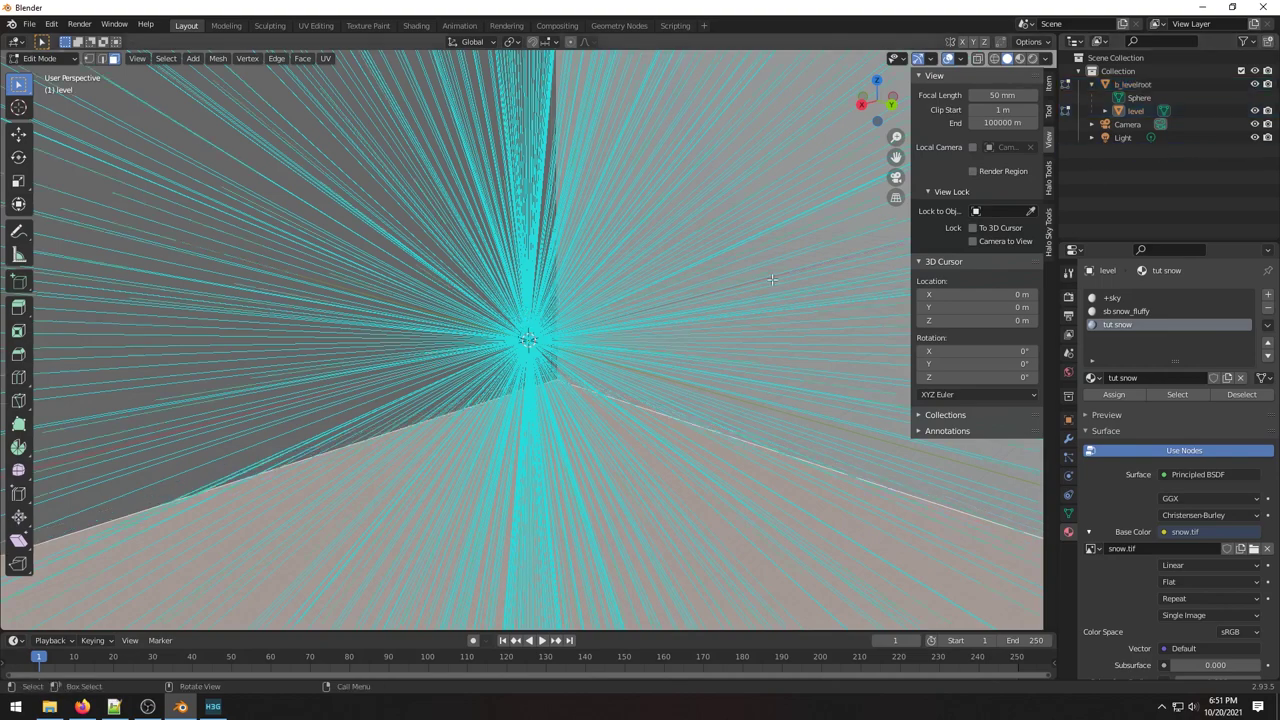
pyautogui.scroll(-5, 771, 280)
pyautogui.scroll(4, 528, 337)
pyautogui.scroll(-4, 666, 366)
pyautogui.scroll(-1, 666, 366)
pyautogui.scroll(6, 666, 366)
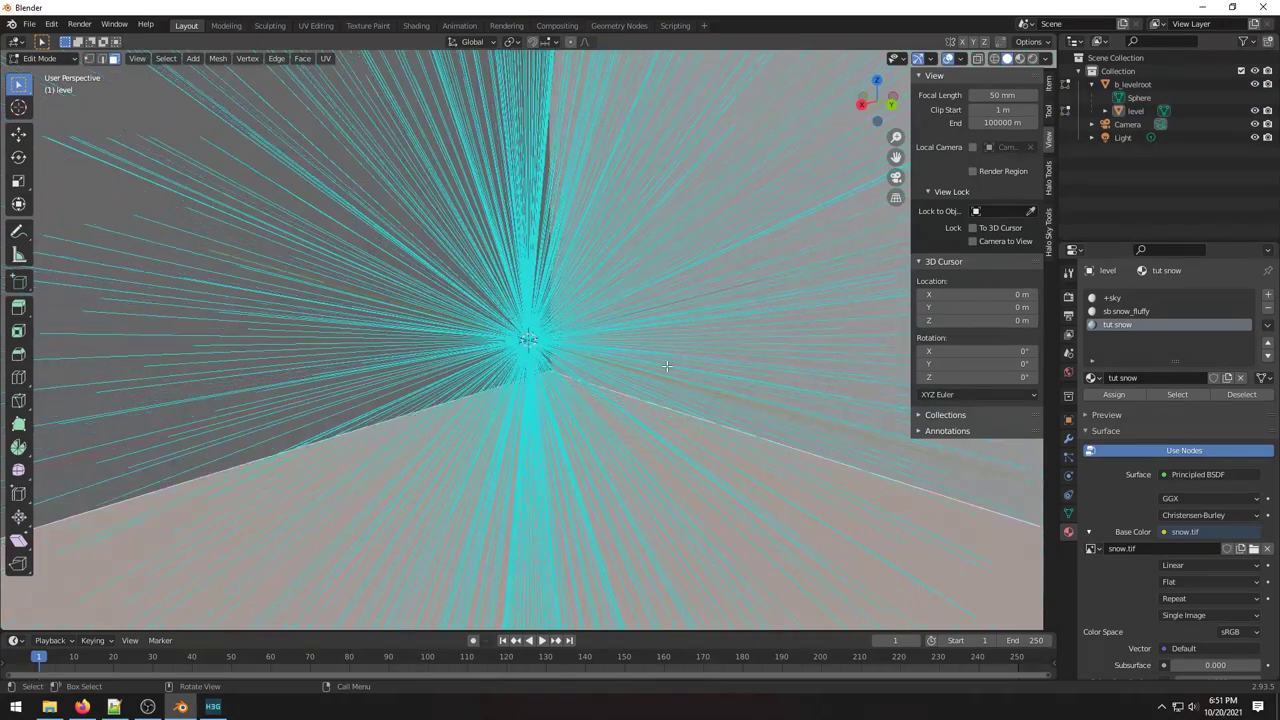
pyautogui.scroll(-3, 666, 366)
pyautogui.scroll(3, 666, 366)
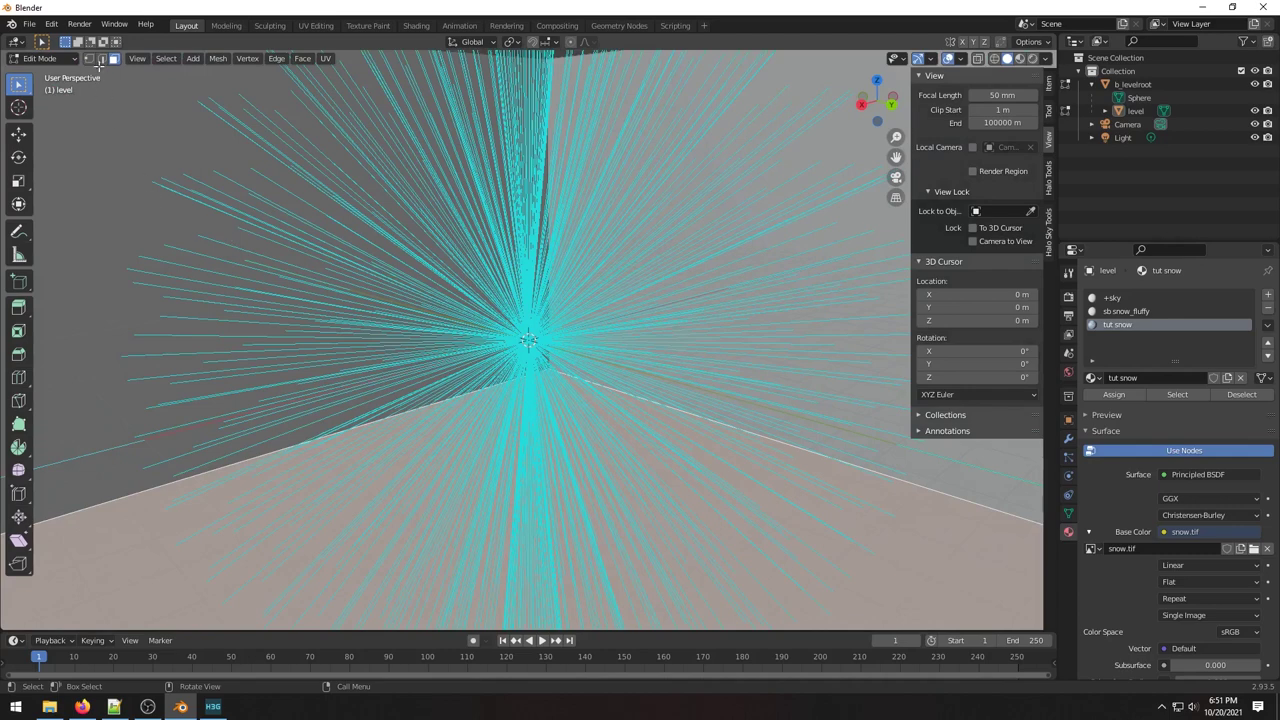
pyautogui.click(62, 60)
pyautogui.click(50, 74)
pyautogui.click(527, 465)
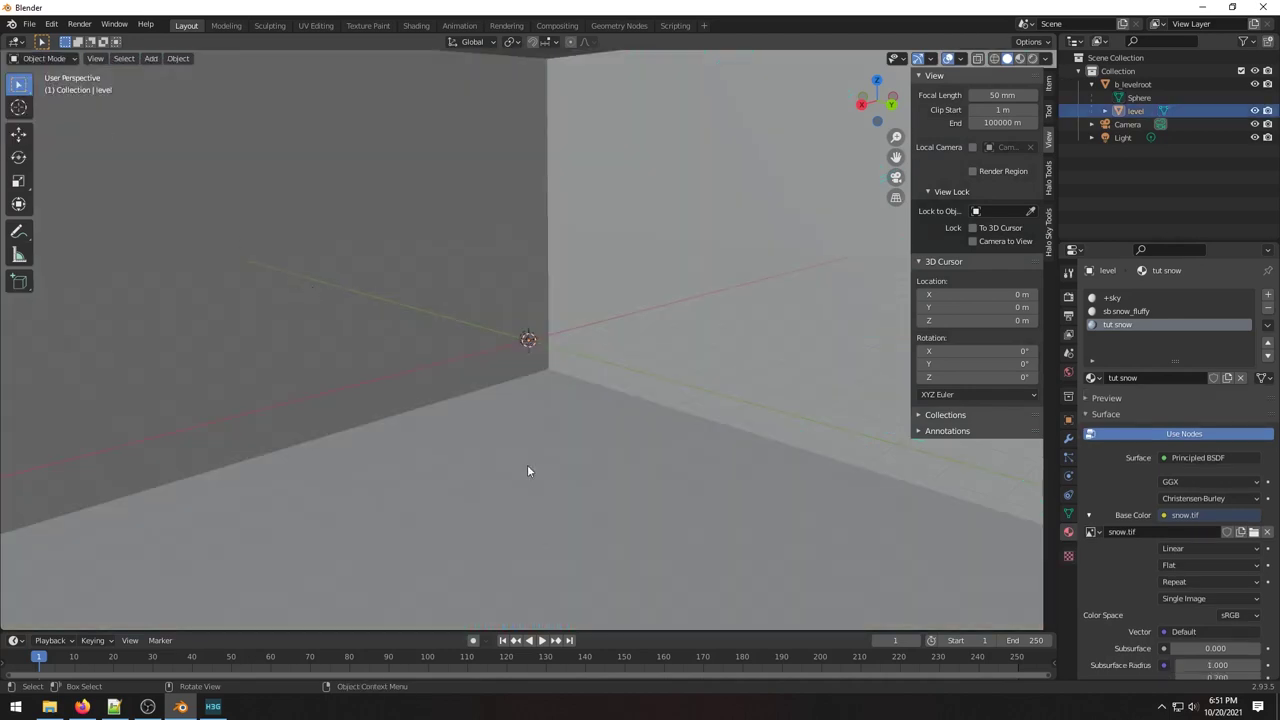
pyautogui.scroll(-3, 560, 487)
pyautogui.moveTo(560, 490); pyautogui.dragTo(700, 514, button='middle')
pyautogui.scroll(6, 630, 510)
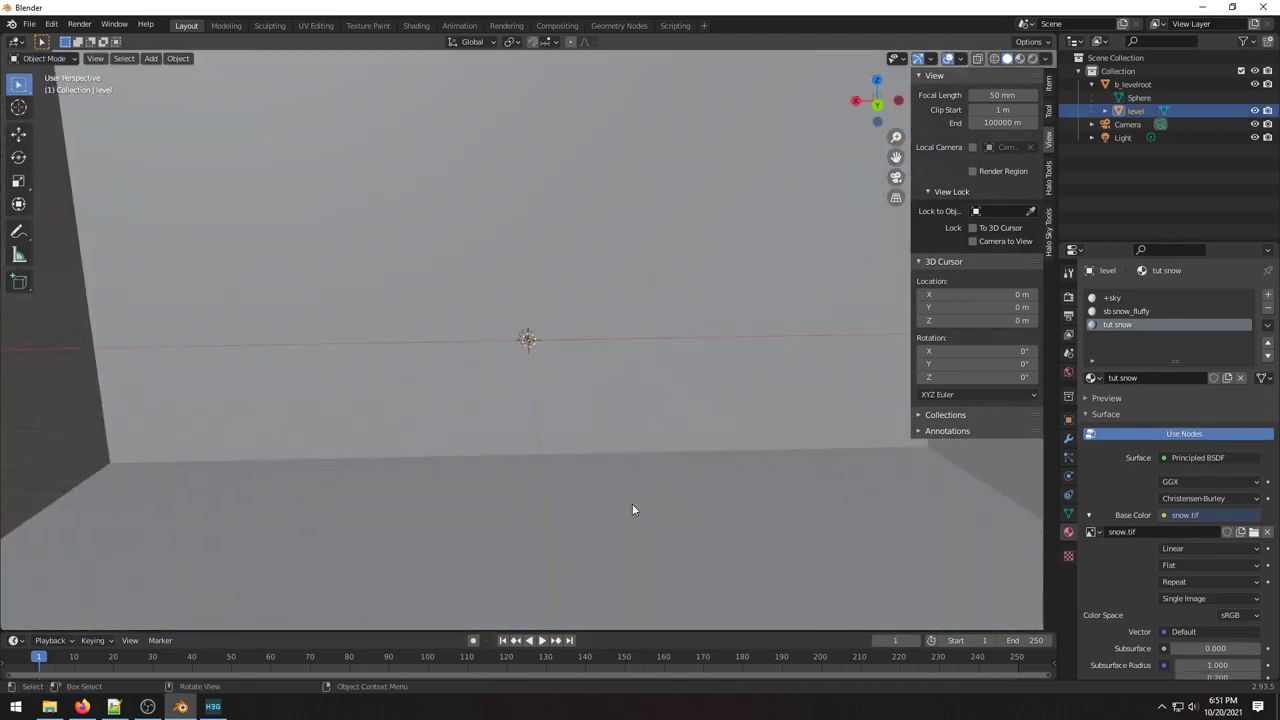
pyautogui.click(1160, 85)
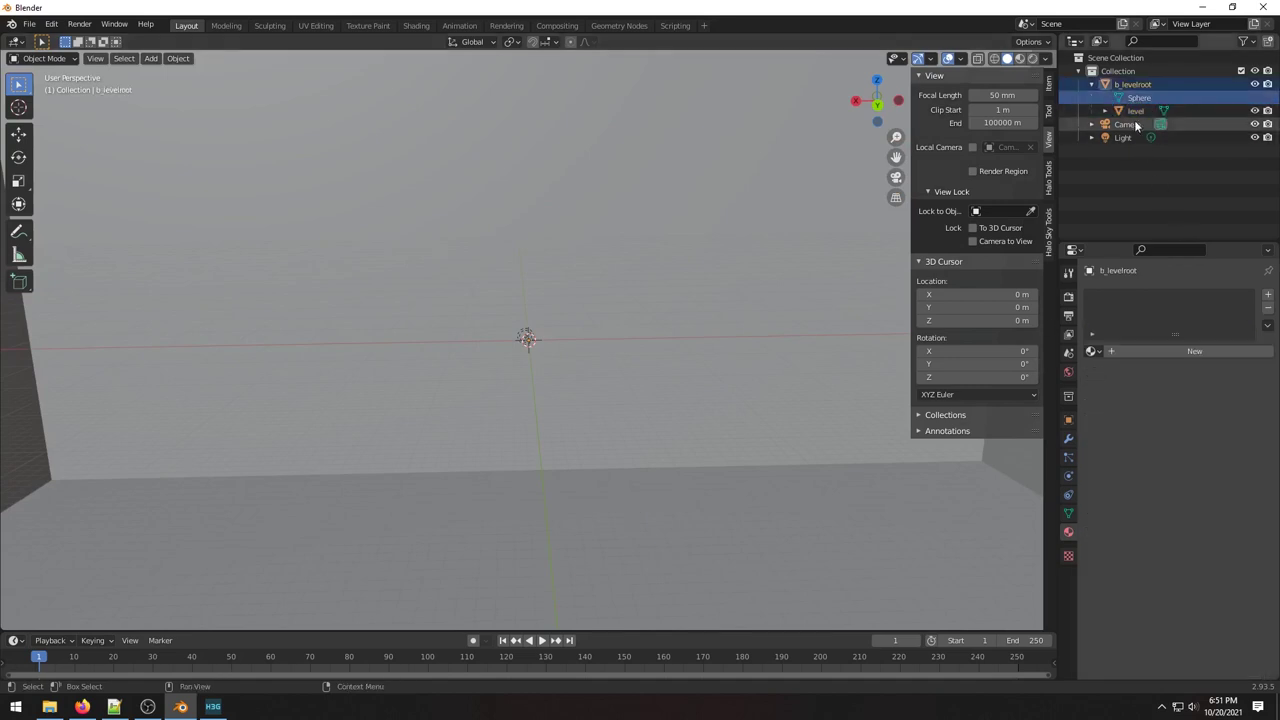
pyautogui.click(1158, 111)
pyautogui.click(1104, 111)
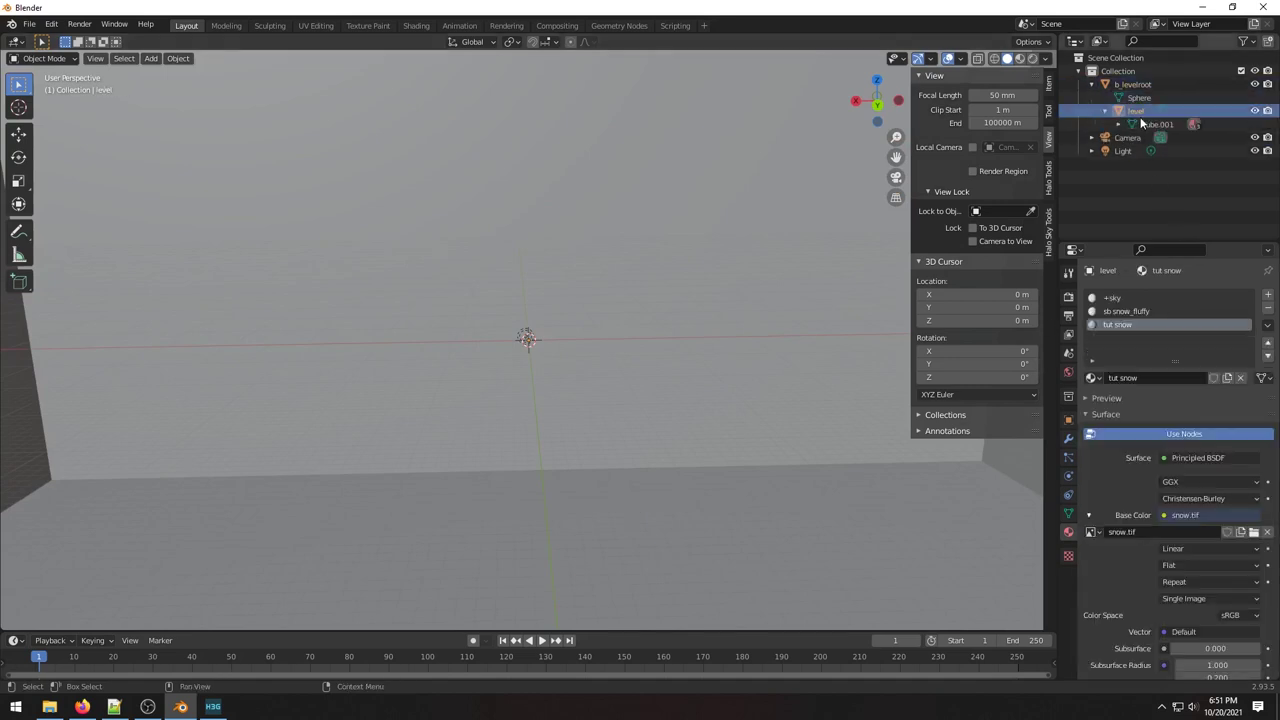
pyautogui.keyDown('ctrl'); pyautogui.click(705, 327); pyautogui.keyUp('ctrl')
pyautogui.click(705, 327)
pyautogui.press('Tab')
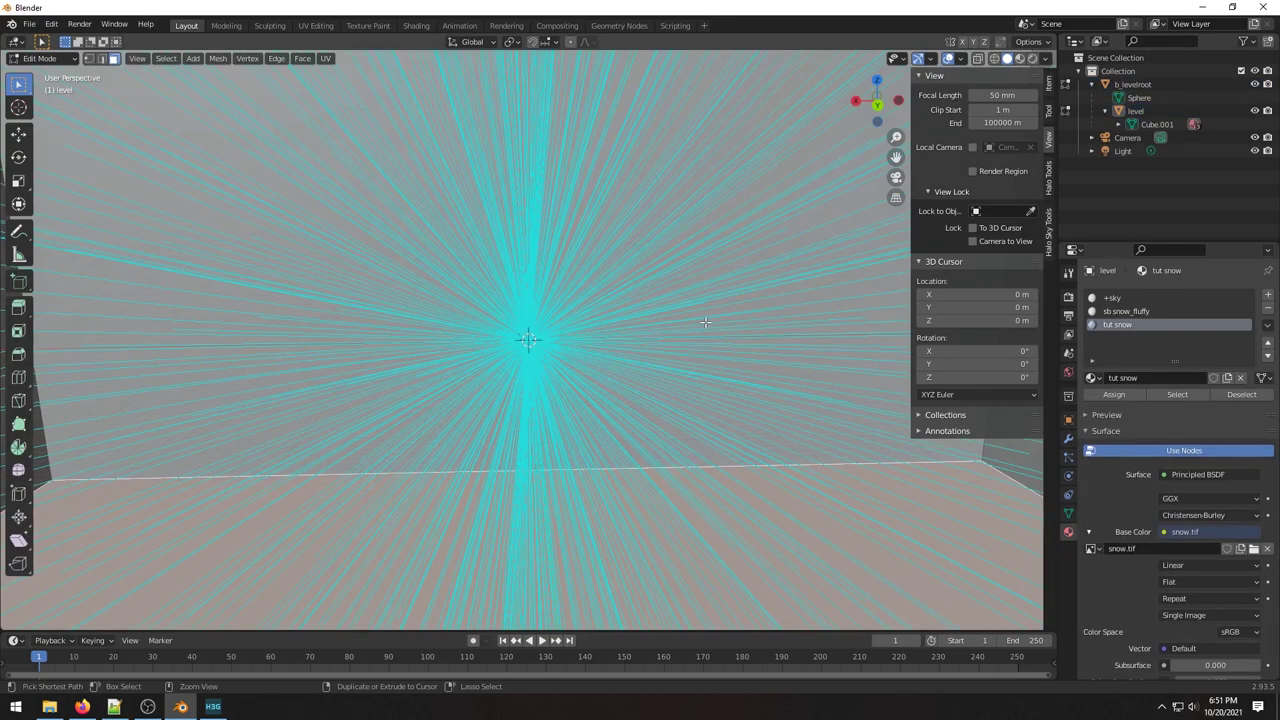
pyautogui.moveTo(705, 322); pyautogui.dragTo(167, 110, button='middle')
pyautogui.click(44, 58)
pyautogui.click(45, 78)
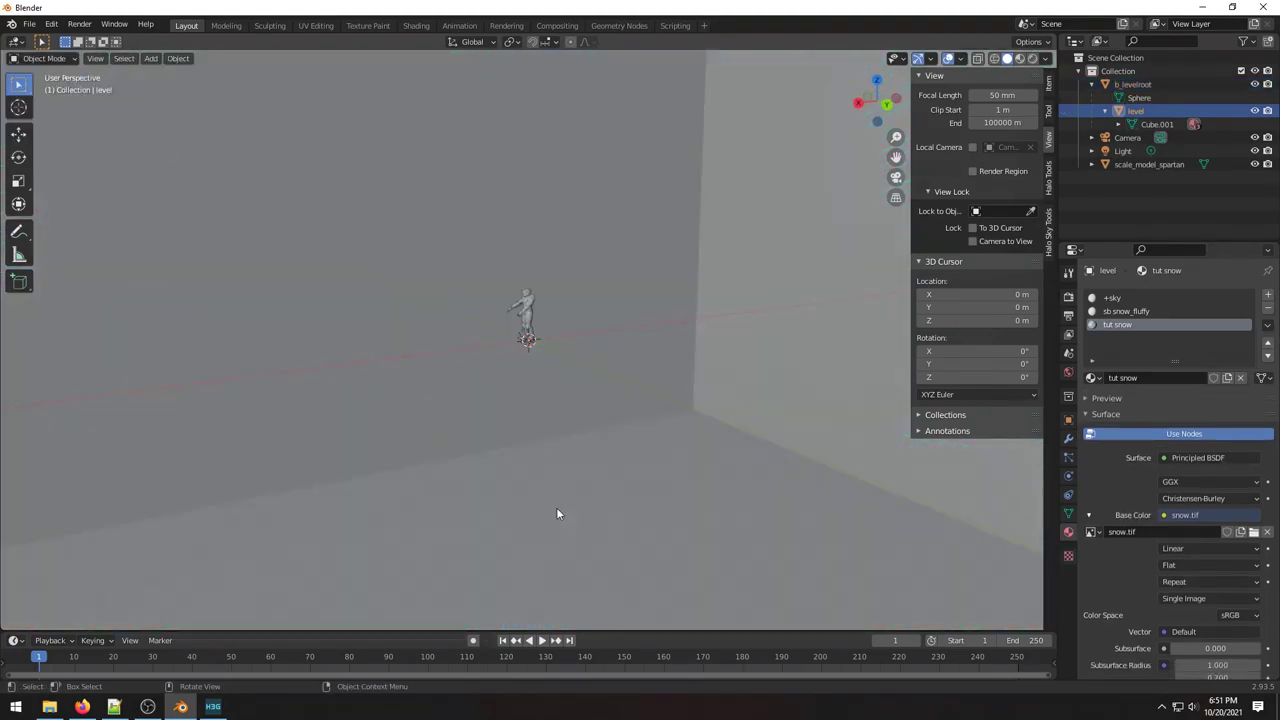
pyautogui.moveTo(558, 510); pyautogui.dragTo(642, 540, button='middle')
pyautogui.scroll(8, 640, 540)
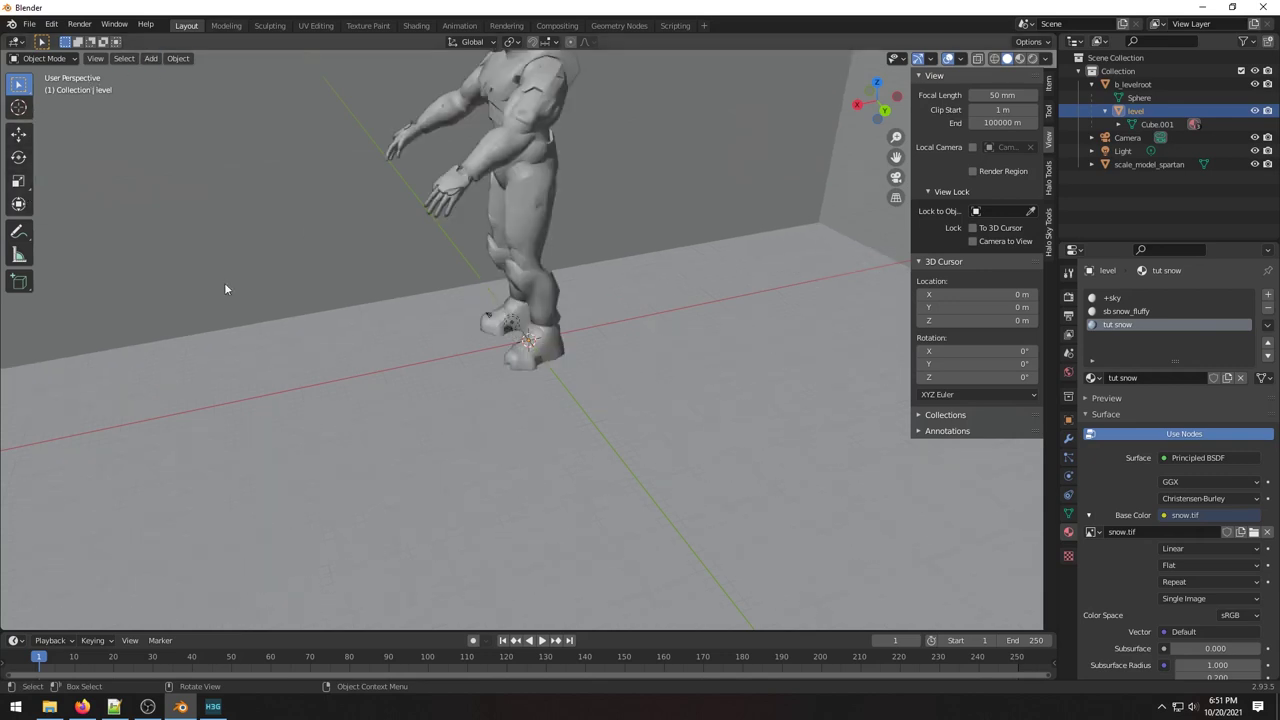
# Enter Edit Mode and assign tut snow to the selected faces.
pyautogui.click(44, 58)
pyautogui.click(40, 92)
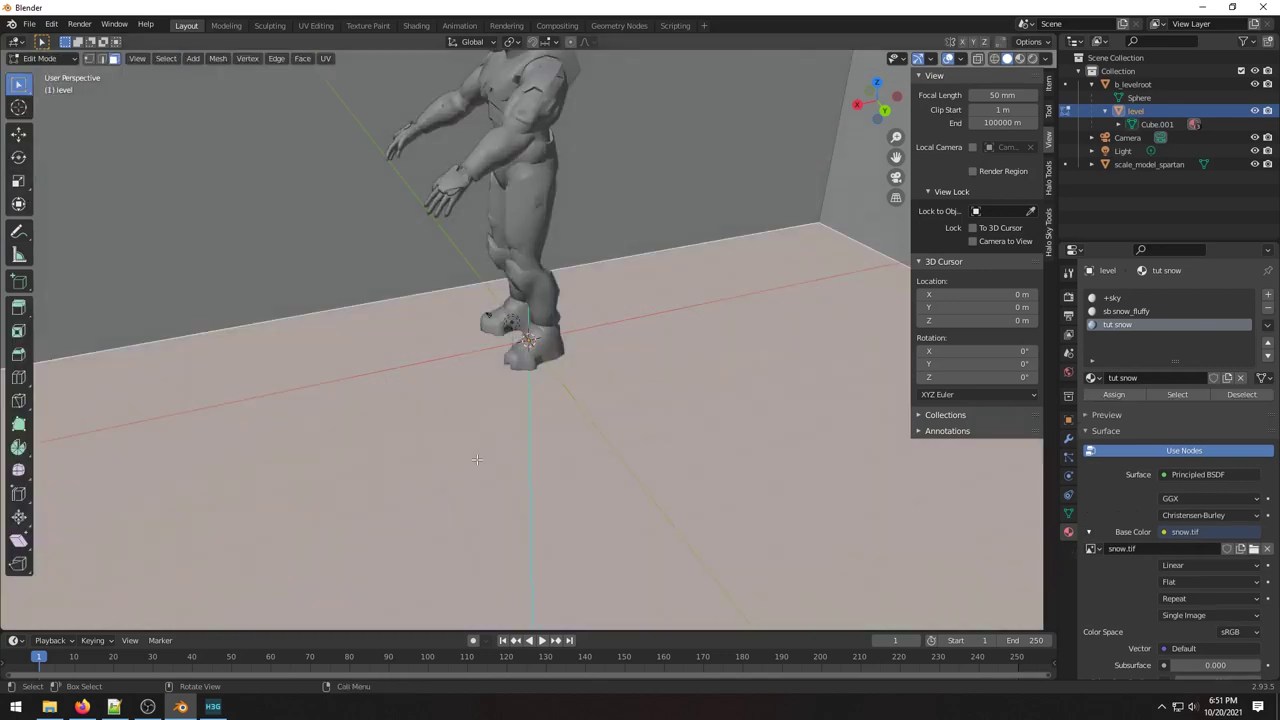
pyautogui.scroll(-8, 432, 453)
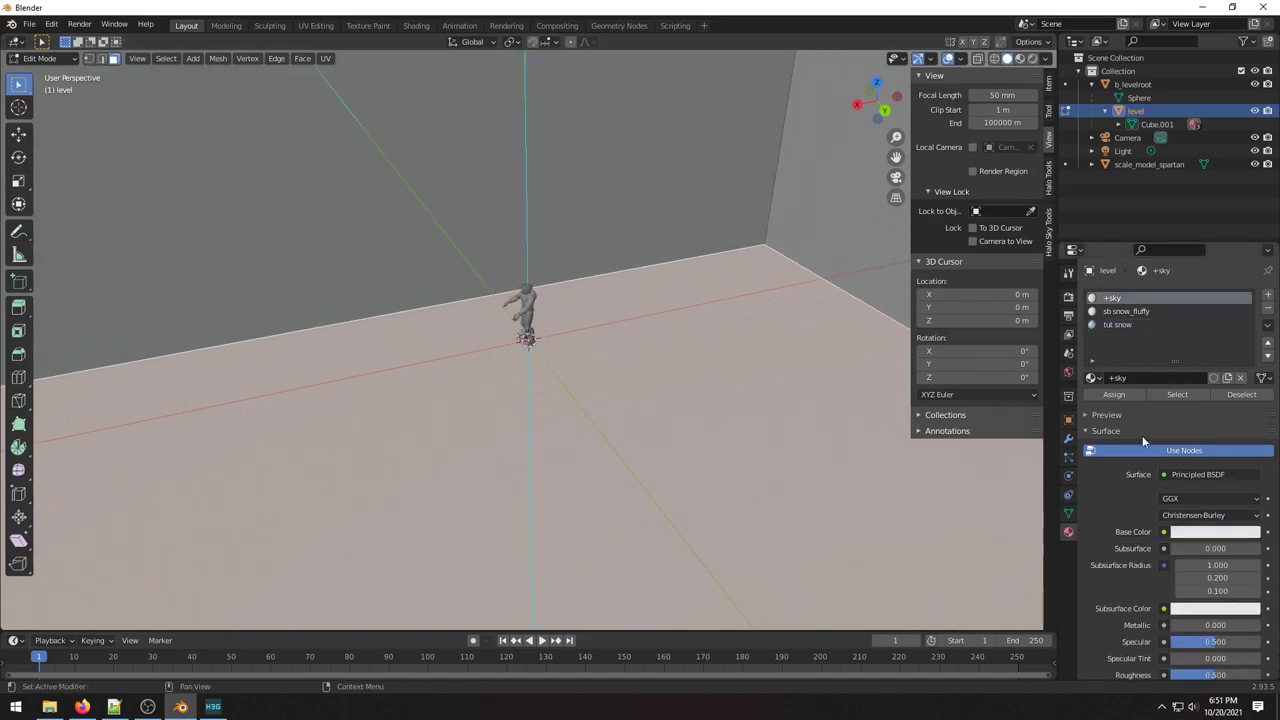
pyautogui.click(1108, 325)
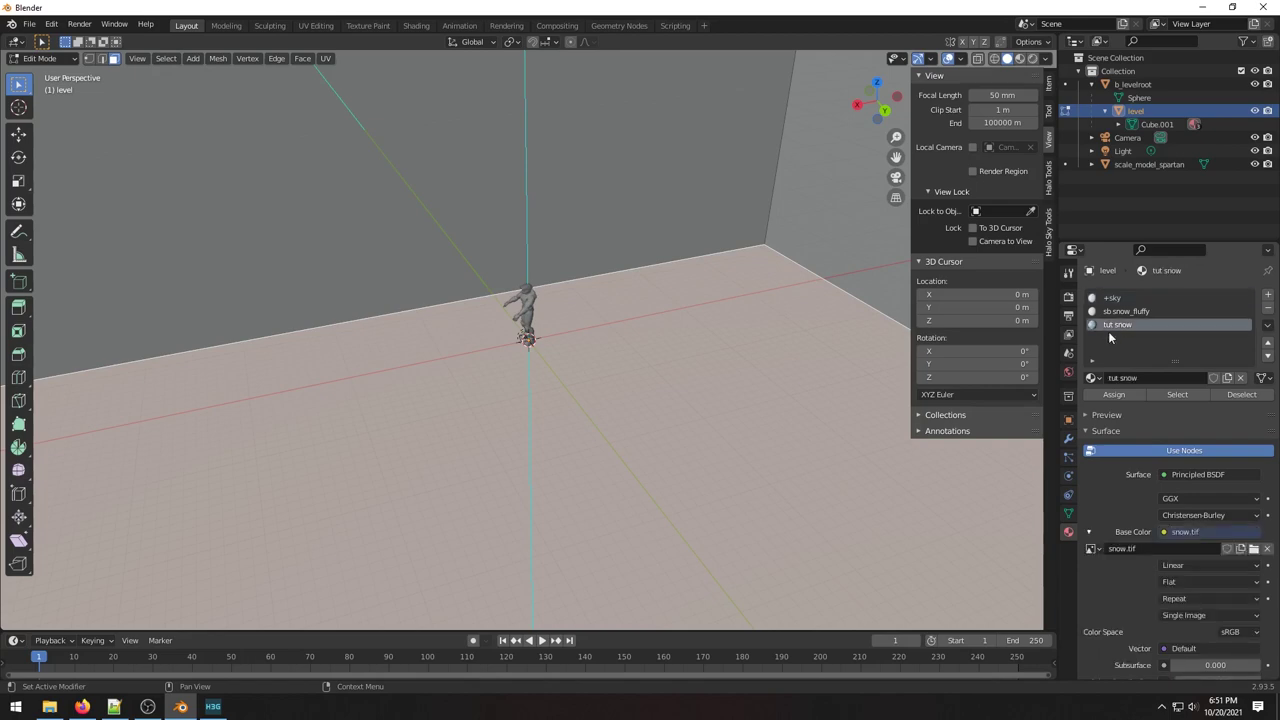
pyautogui.click(1115, 395)
# Assign the active material to the box's front and top faces.
pyautogui.scroll(-10, 825, 354)
pyautogui.click(555, 440)
pyautogui.moveTo(555, 440); pyautogui.dragTo(628, 421, button='middle')
pyautogui.keyDown('shift'); pyautogui.click(628, 421); pyautogui.keyUp('shift')
pyautogui.keyDown('shift'); pyautogui.click(700, 260); pyautogui.keyUp('shift')
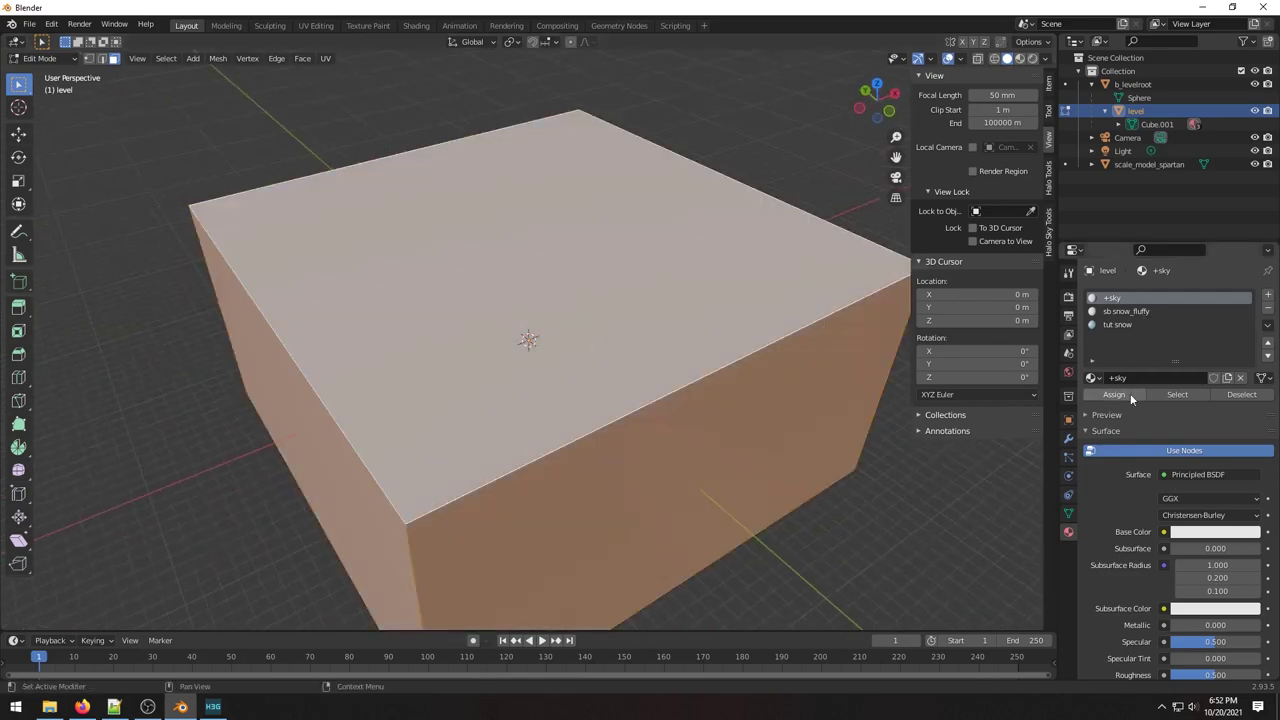
pyautogui.click(1130, 393)
# Select the floor face and switch viewport shading to Material Preview.
pyautogui.moveTo(820, 430); pyautogui.dragTo(768, 453, button='middle')
pyautogui.scroll(5, 768, 453)
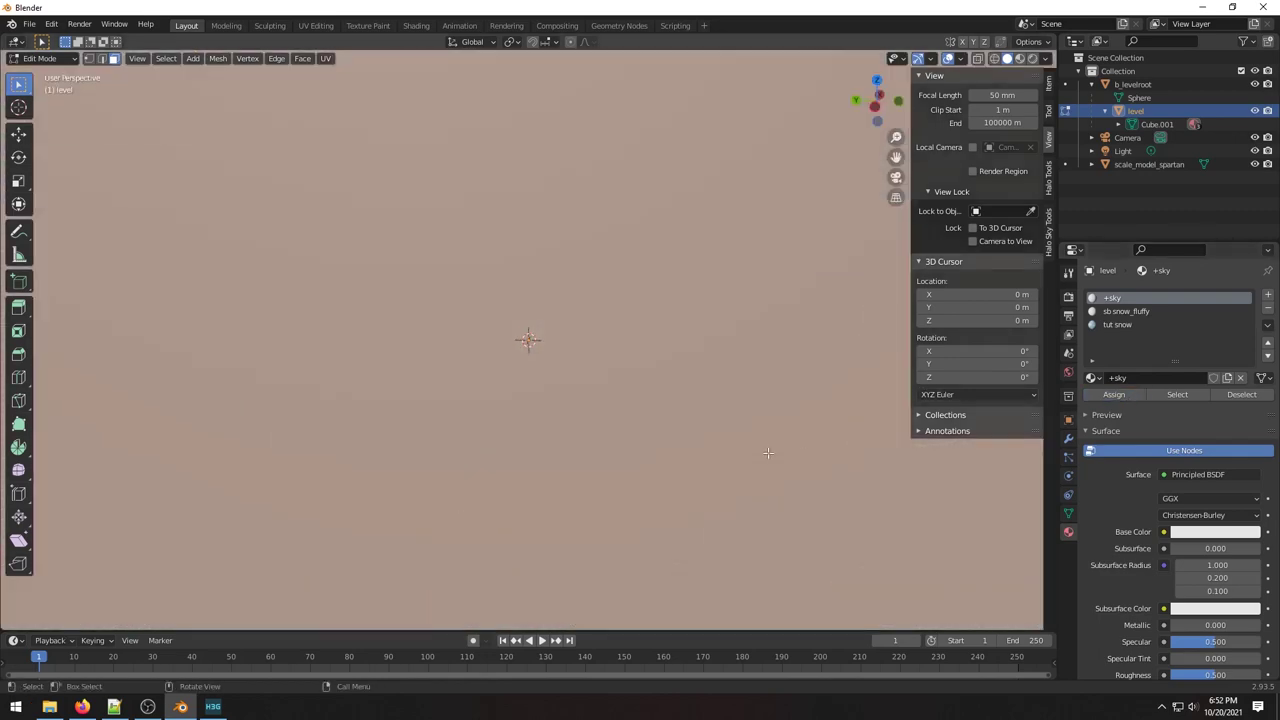
pyautogui.scroll(-5, 768, 453)
pyautogui.click(730, 524)
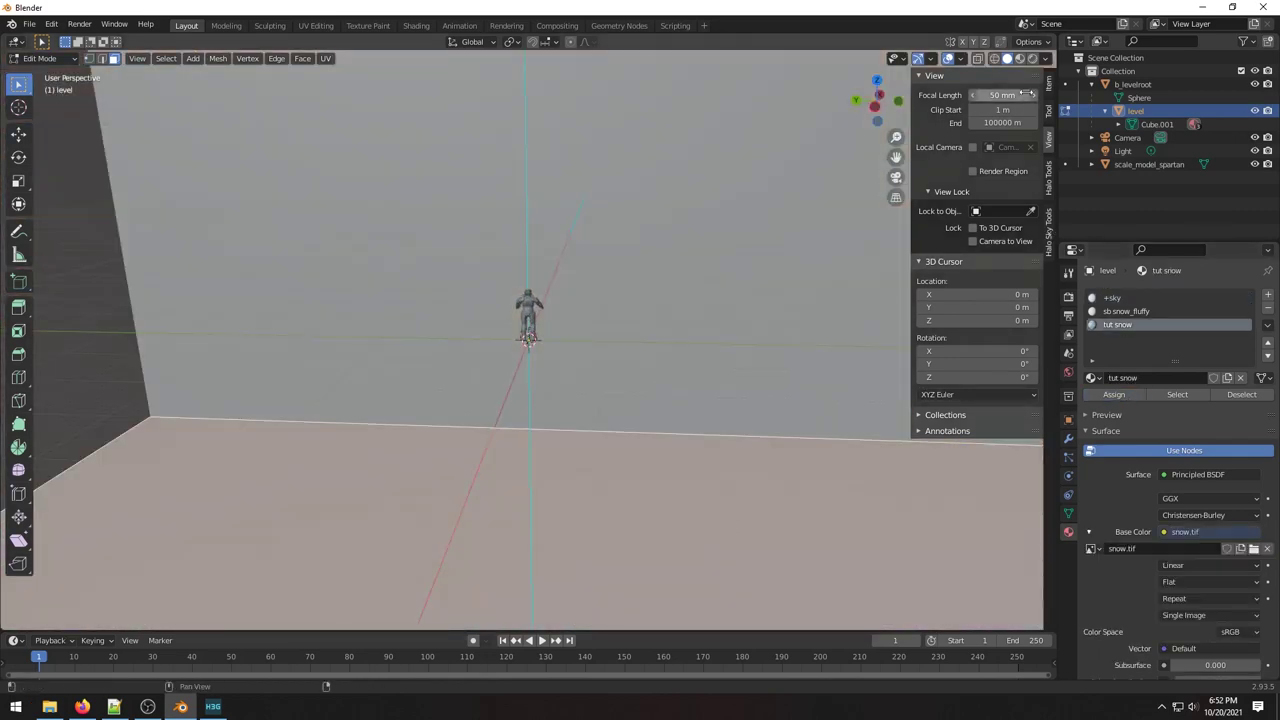
pyautogui.click(1019, 58)
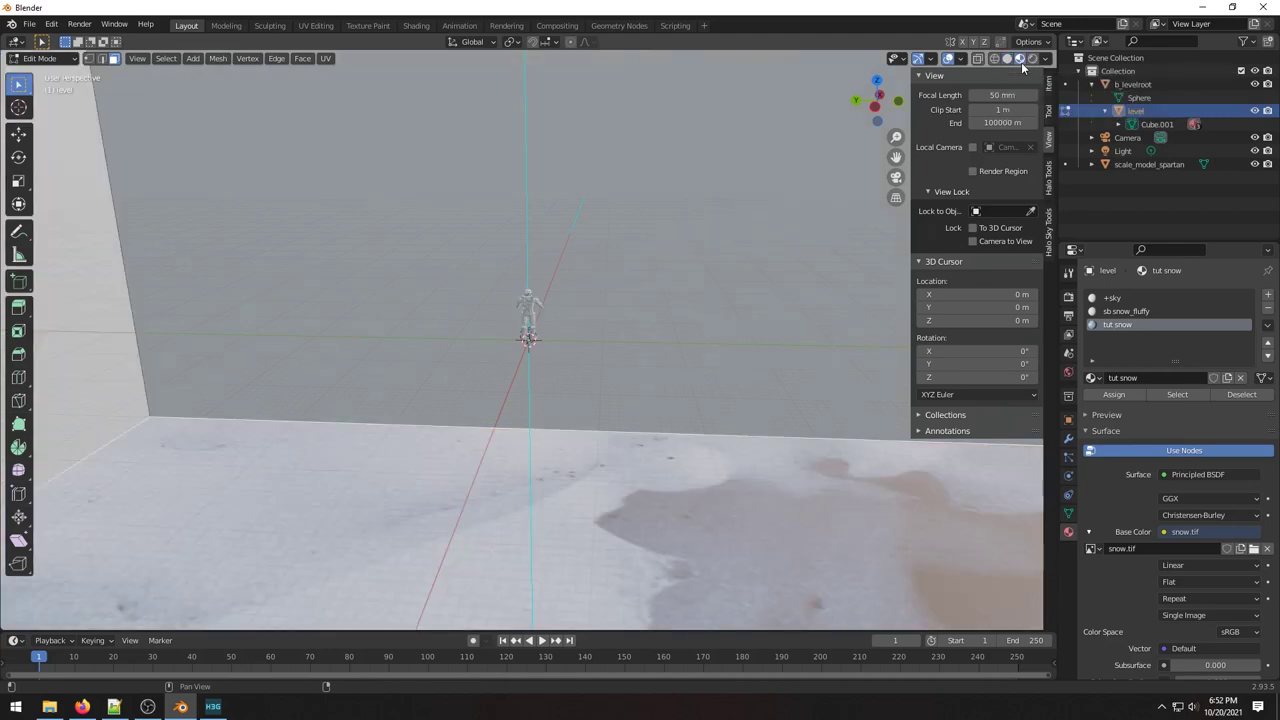
pyautogui.moveTo(960, 400)
pyautogui.mouseDown(button='middle')
pyautogui.moveTo(928, 460)
pyautogui.moveTo(885, 390)
pyautogui.moveTo(950, 330)
pyautogui.mouseUp(button='middle')
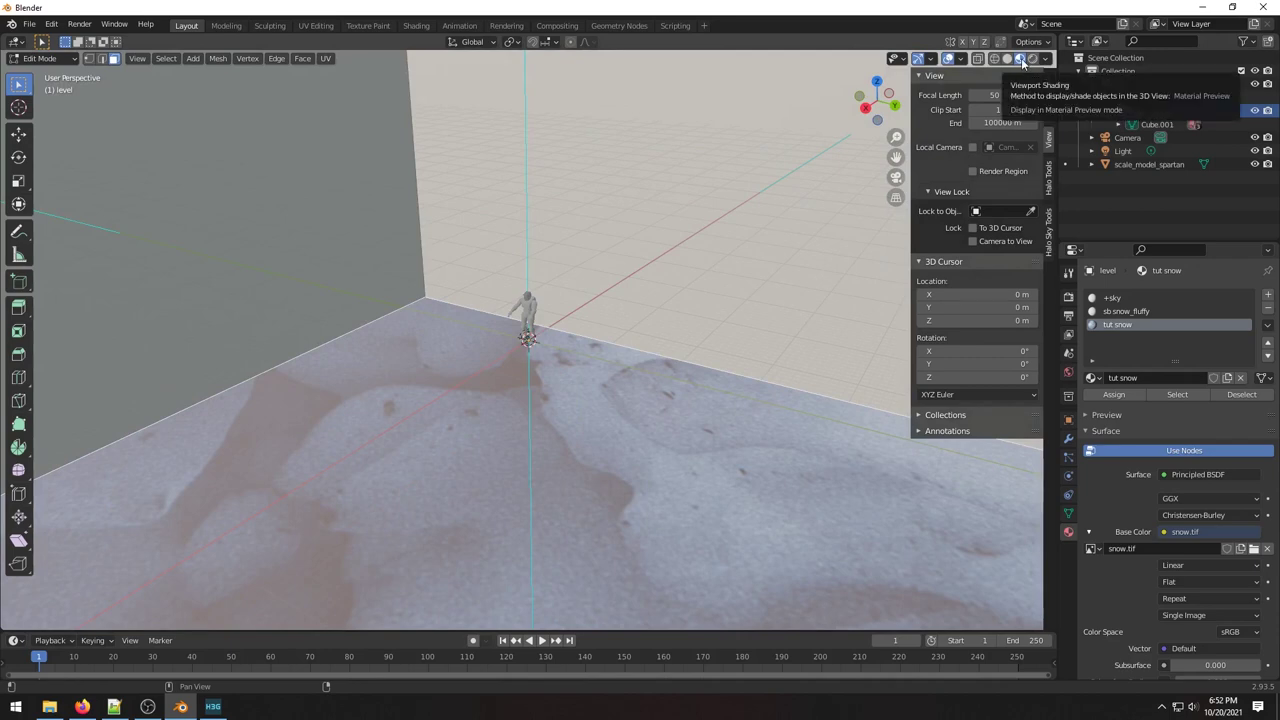
pyautogui.scroll(-8, 716, 346)
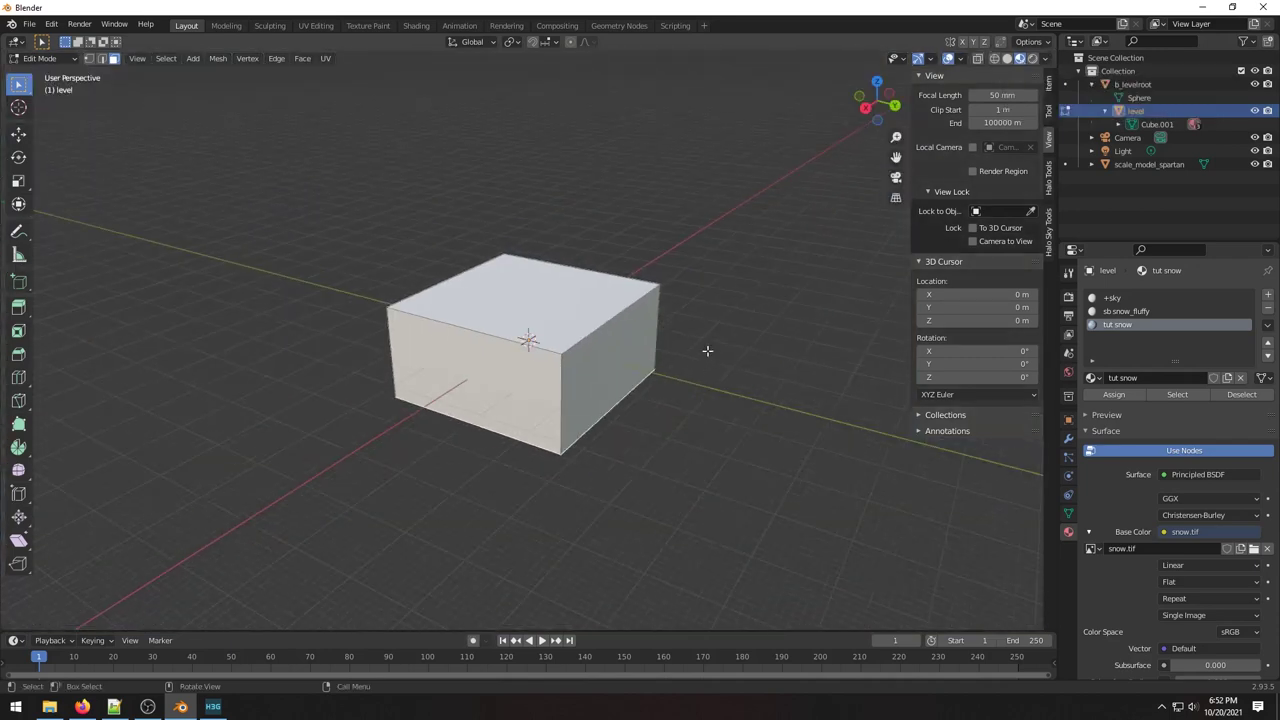
# Select all faces and set the +sky base colour to lavender blue.
pyautogui.scroll(4, 716, 346)
pyautogui.click(638, 393)
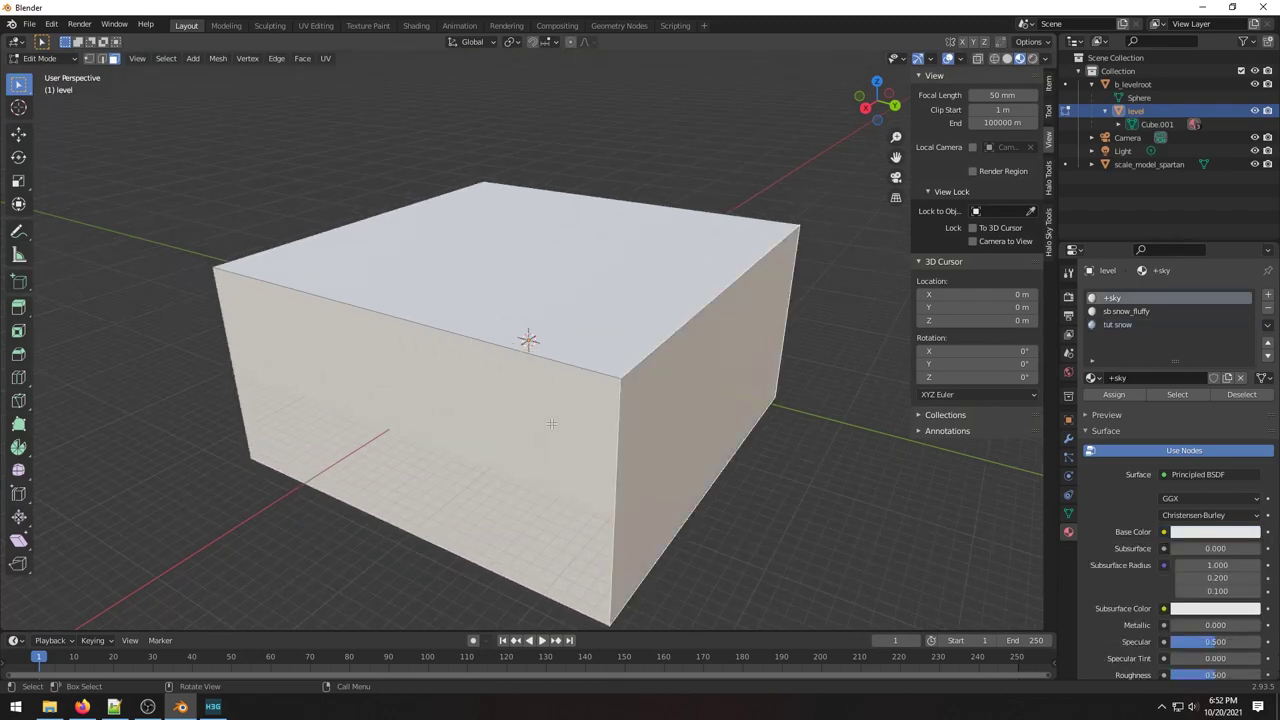
pyautogui.press('a')
pyautogui.moveTo(471, 429); pyautogui.dragTo(492, 402, button='middle')
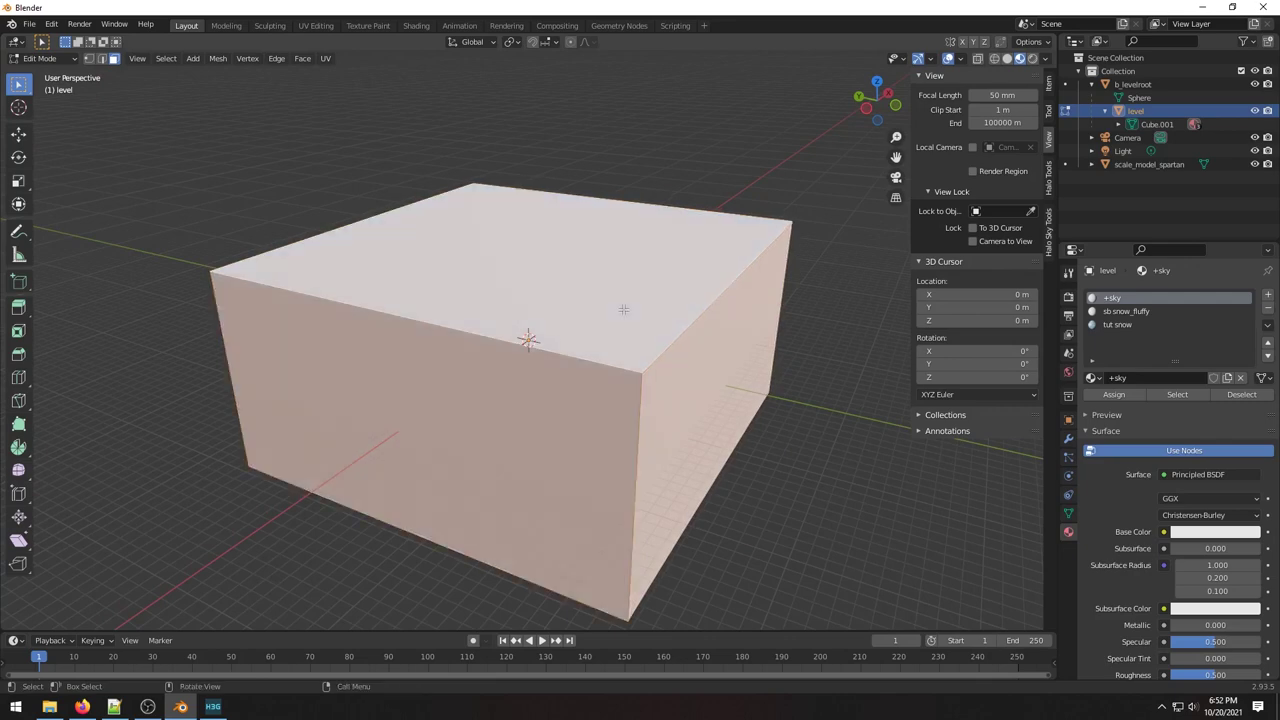
pyautogui.click(1184, 533)
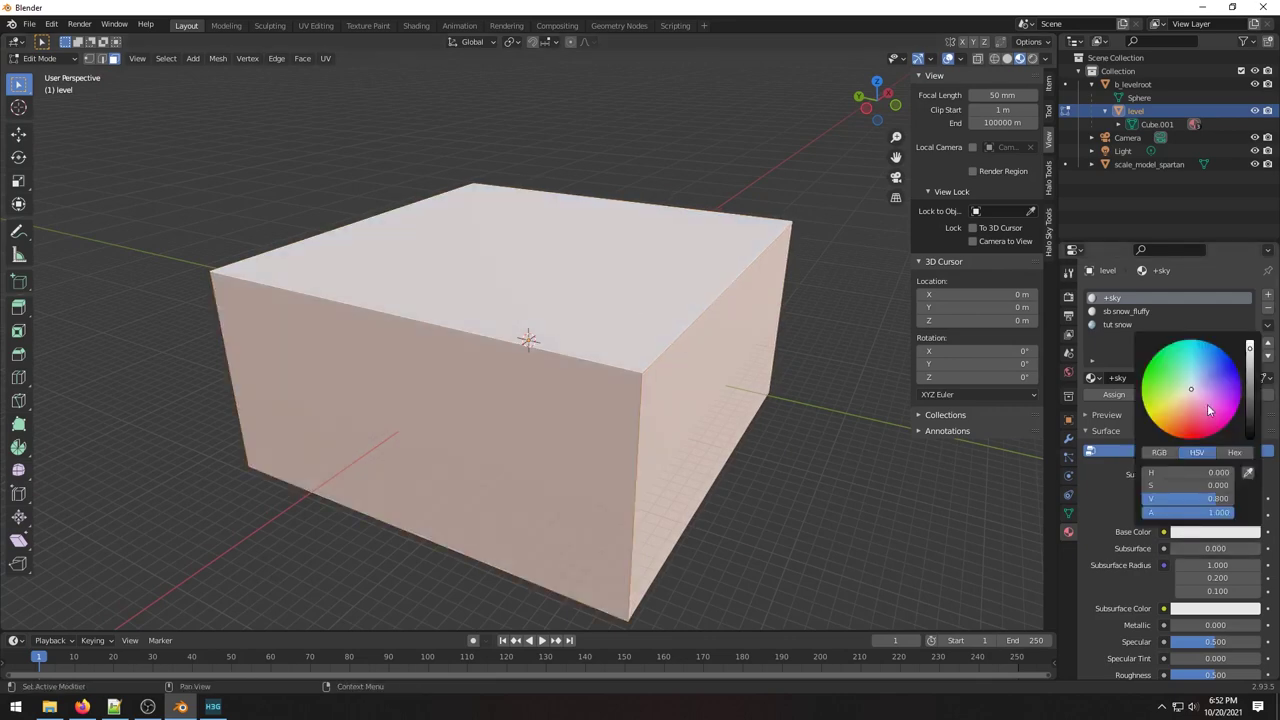
pyautogui.moveTo(1206, 398); pyautogui.dragTo(1214, 371)
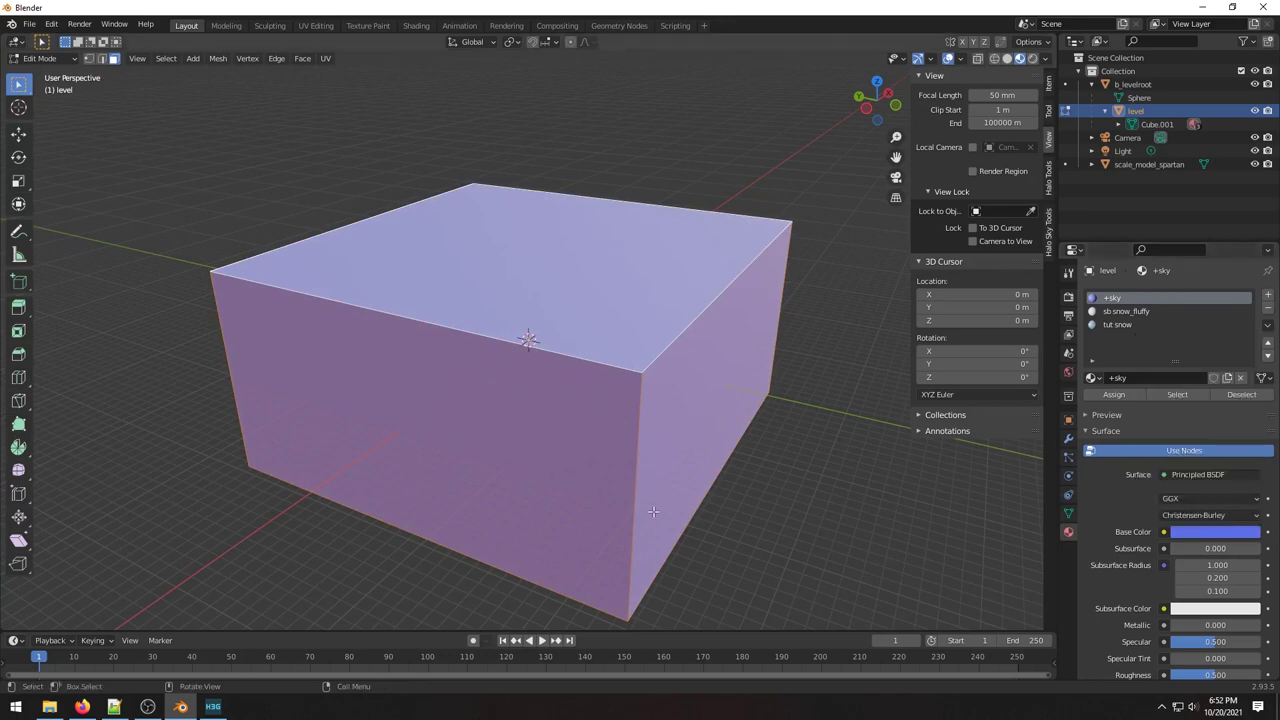
pyautogui.scroll(6, 653, 512)
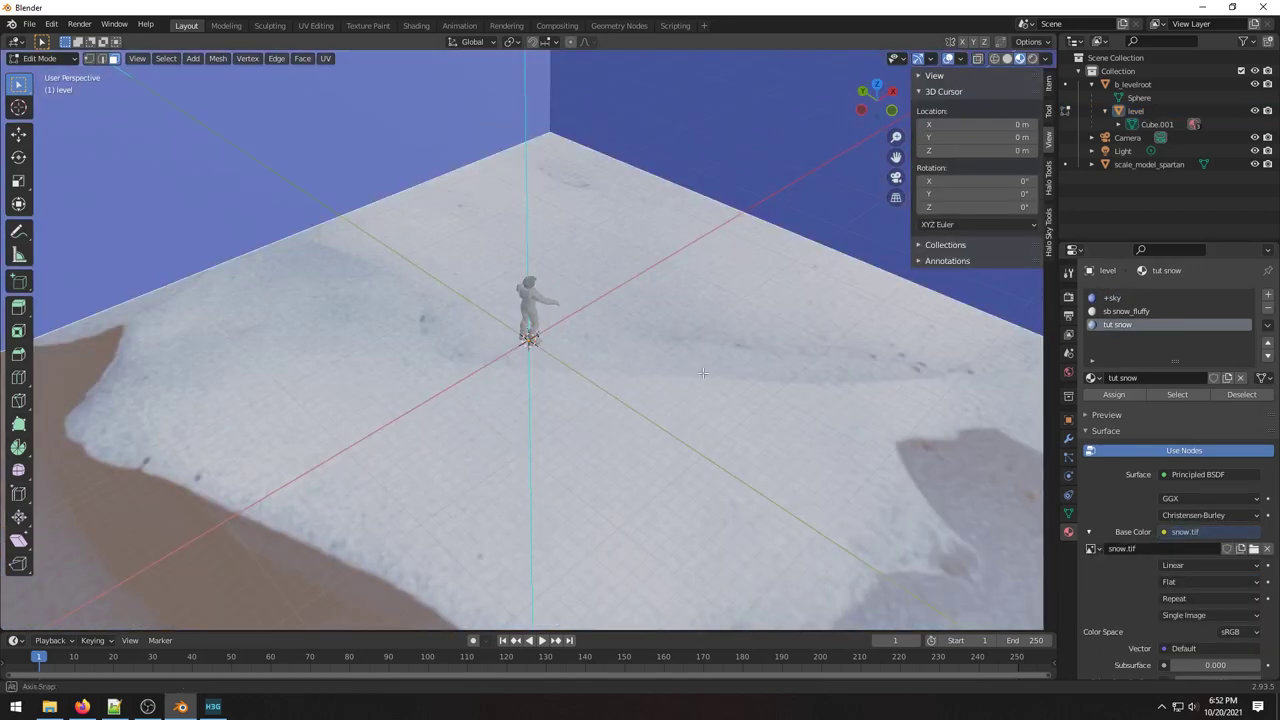
# Subdivide the snow floor face using Subdivide from the Face Context Menu.
pyautogui.moveTo(520, 400); pyautogui.dragTo(454, 362, button='middle')
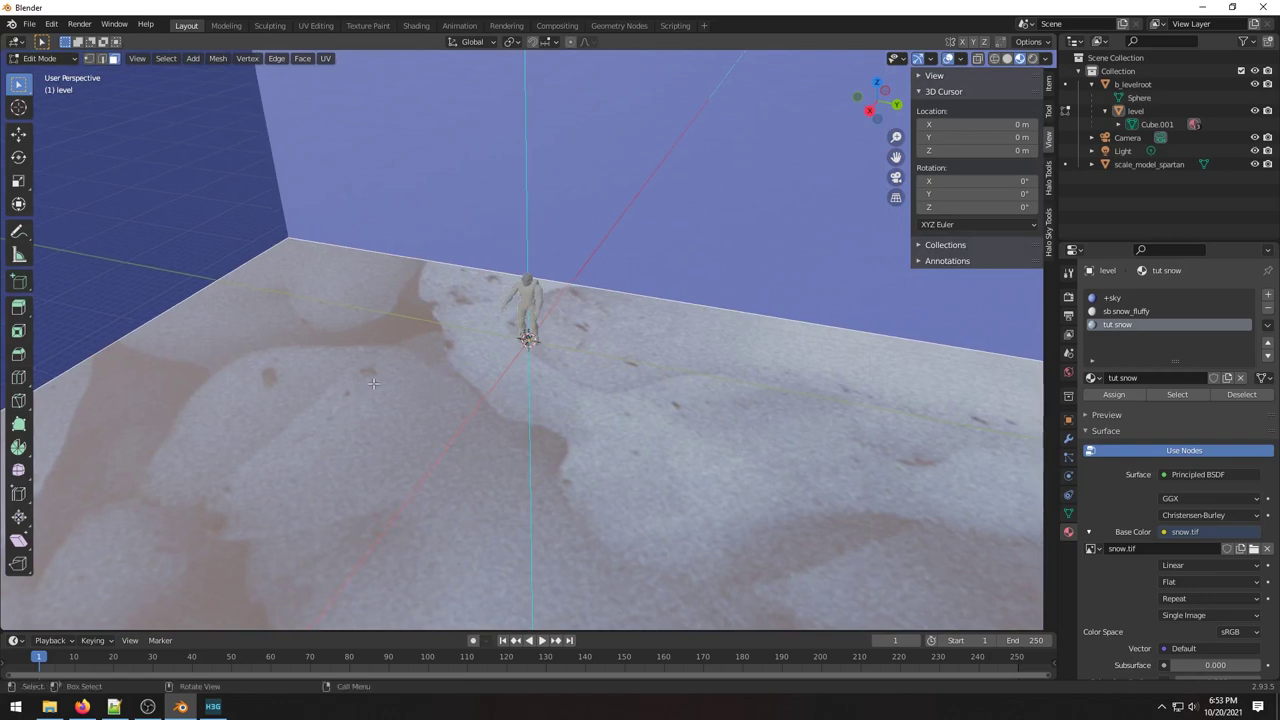
pyautogui.rightClick(254, 386)
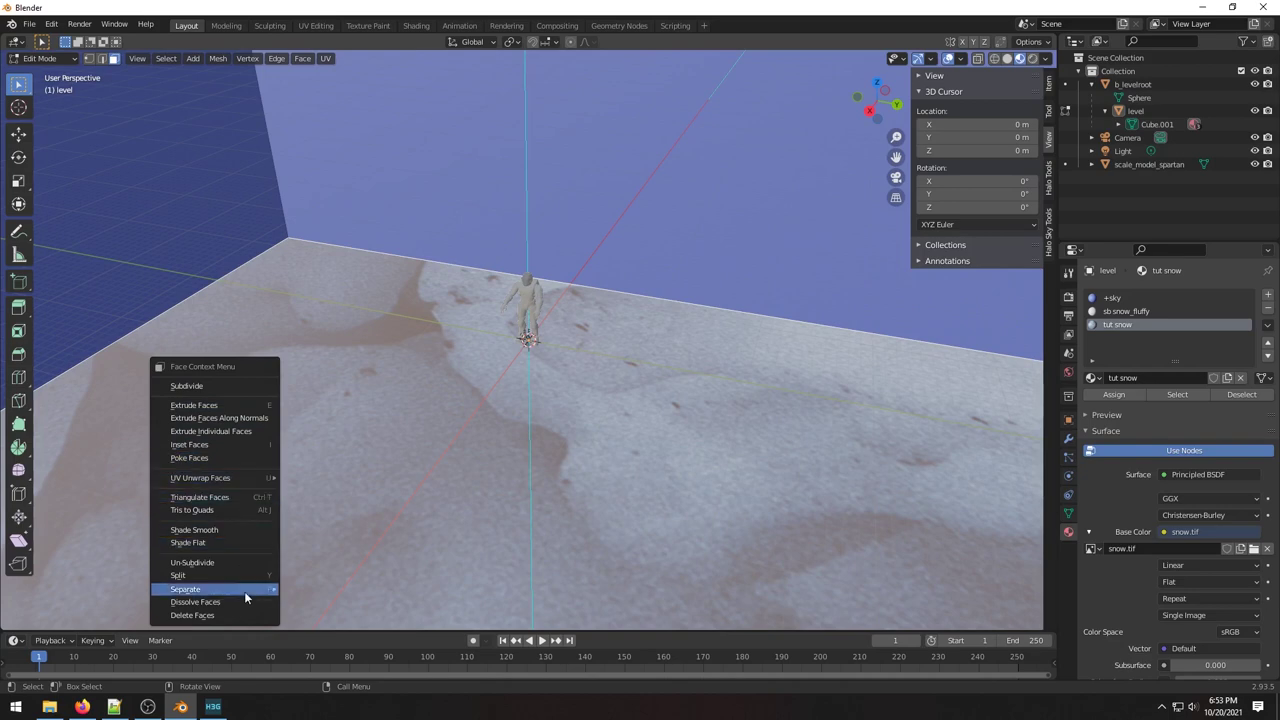
pyautogui.moveTo(244, 591)
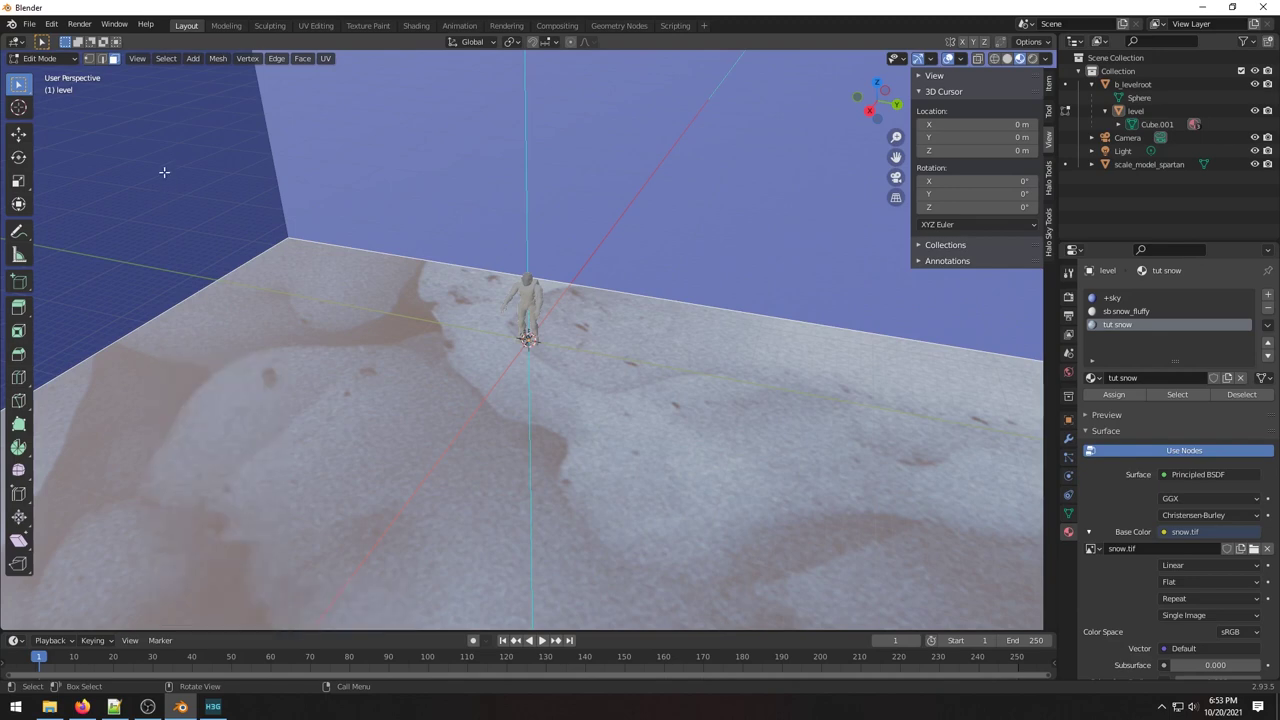
pyautogui.rightClick(312, 316)
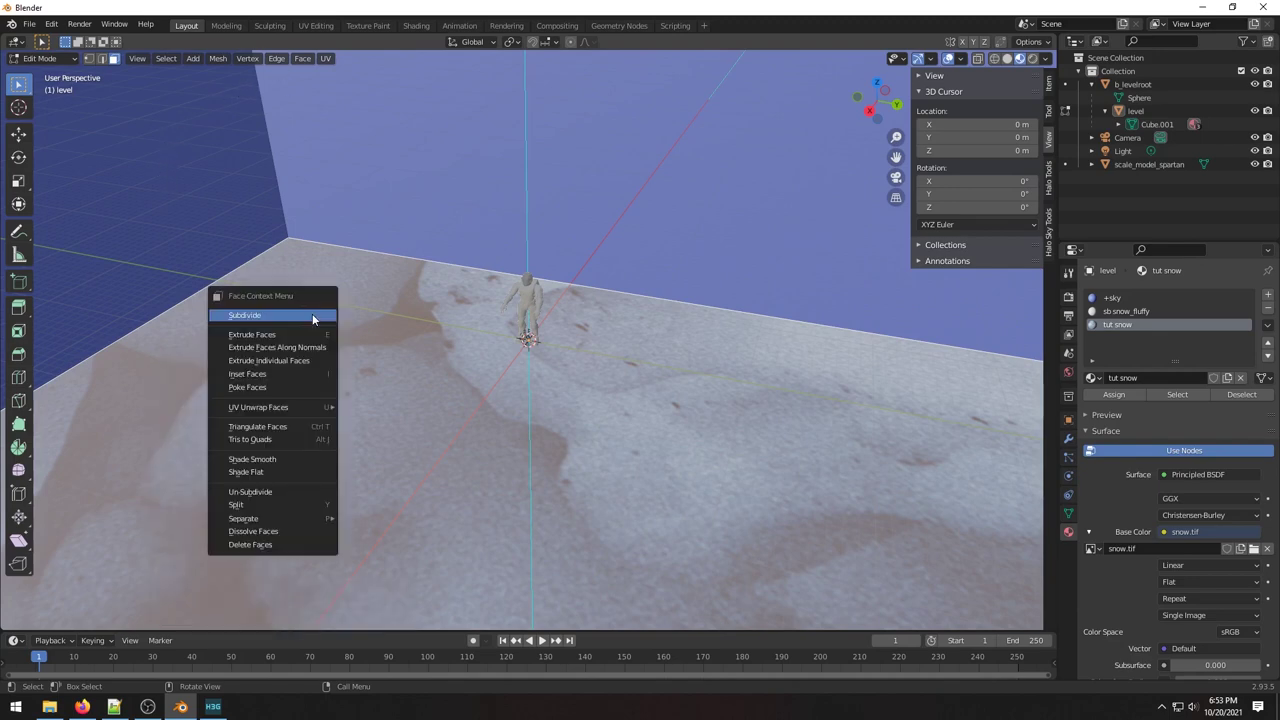
pyautogui.rightClick(421, 374)
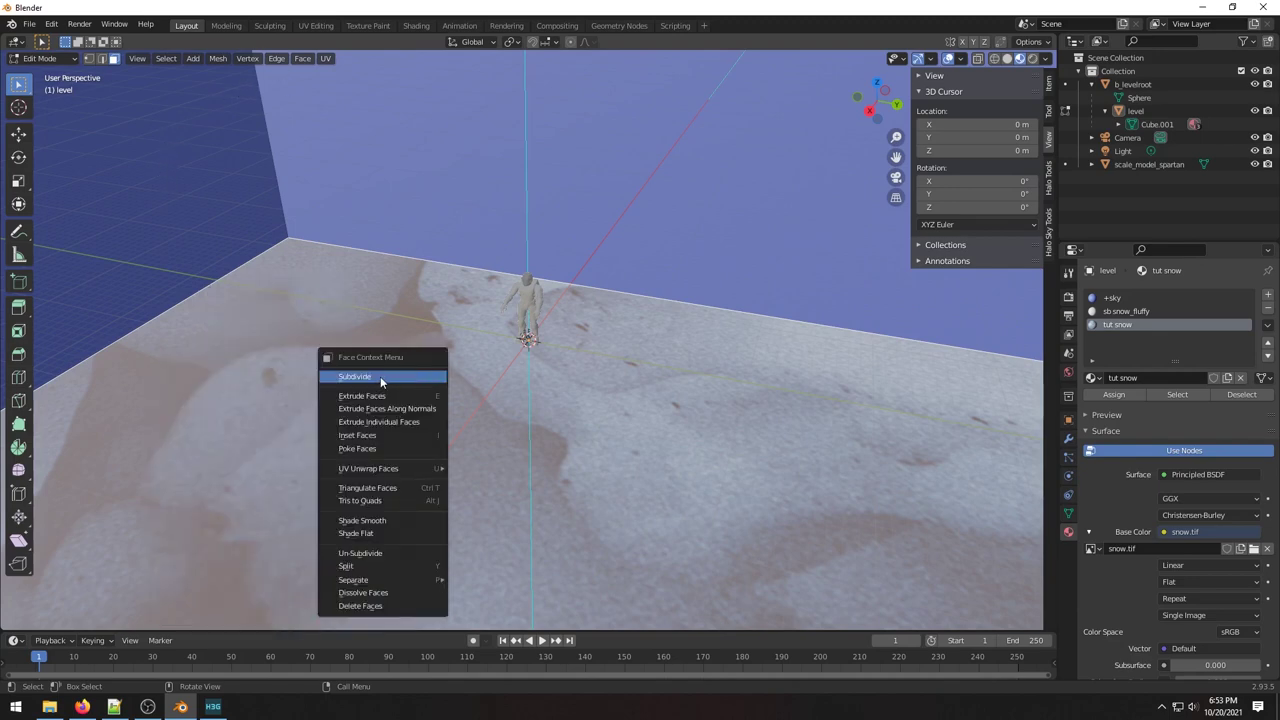
pyautogui.click(380, 376)
pyautogui.moveTo(380, 376); pyautogui.dragTo(474, 477, button='middle')
# Assign sb snow_fluffy to one quarter of the subdivided floor, leaving the rest tut snow.
pyautogui.moveTo(401, 451); pyautogui.dragTo(331, 337, button='middle')
pyautogui.scroll(2, 331, 337)
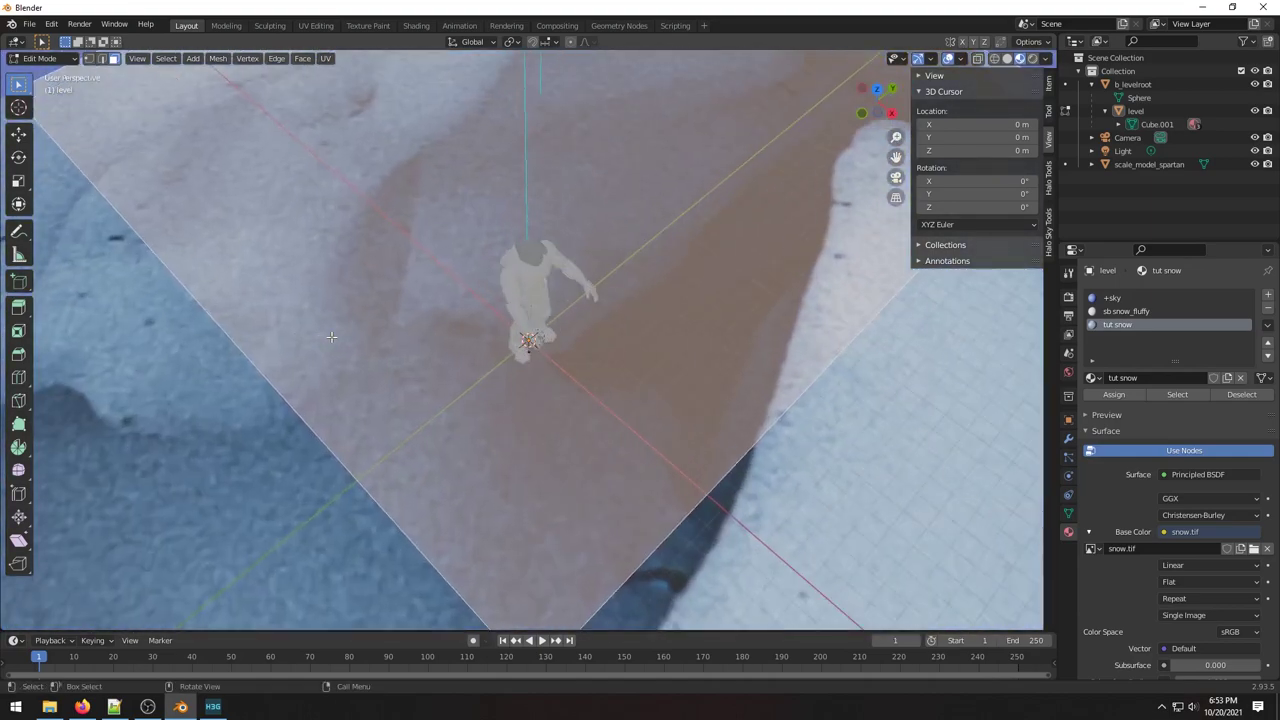
pyautogui.scroll(-3, 960, 370)
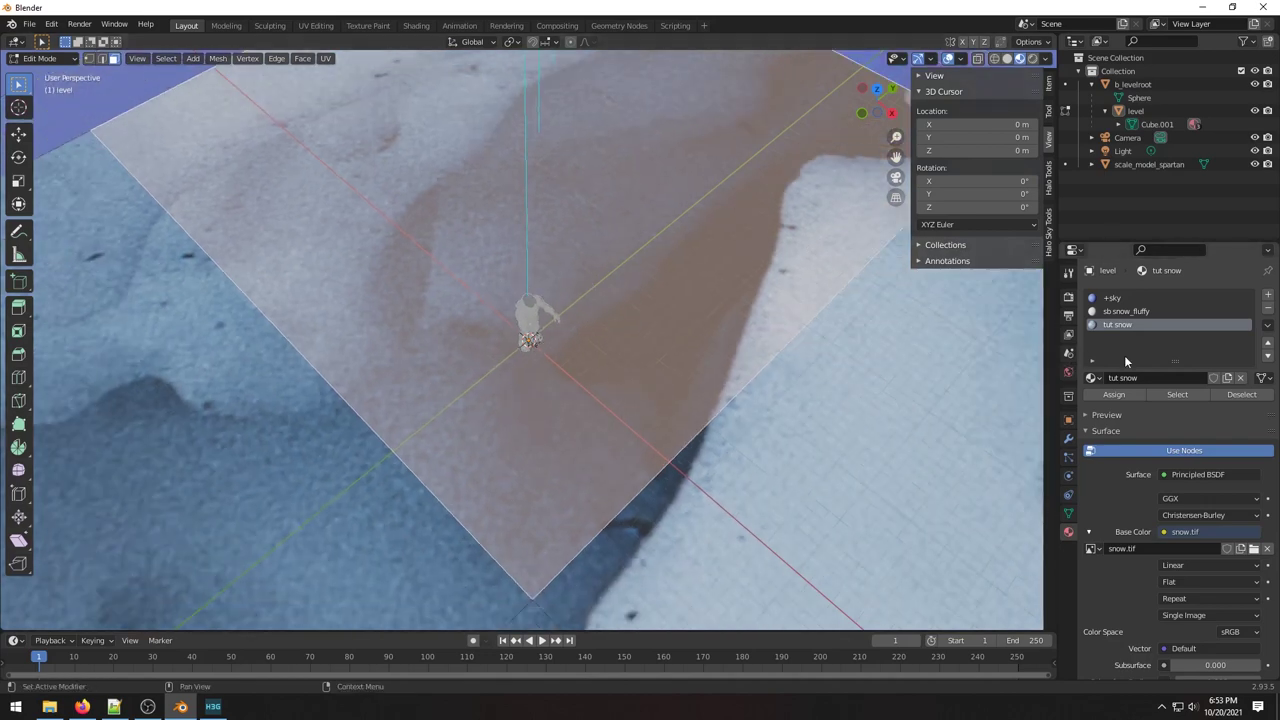
pyautogui.click(1139, 312)
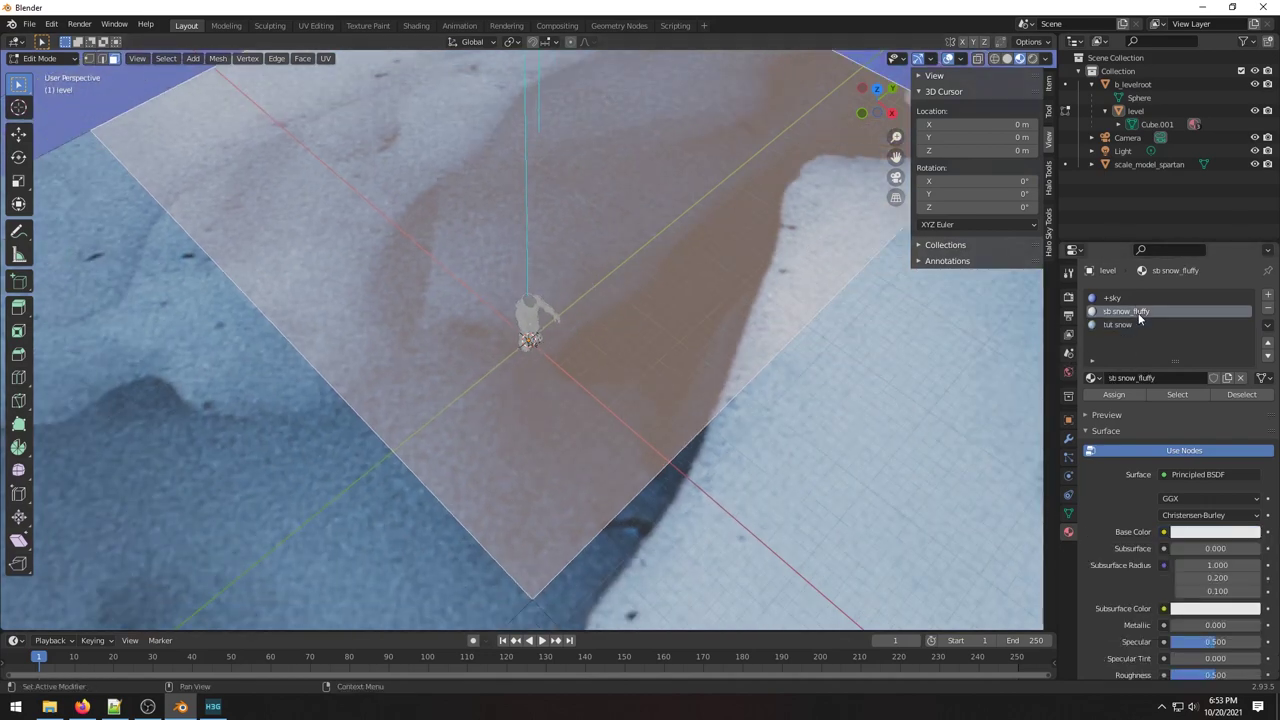
pyautogui.click(1115, 395)
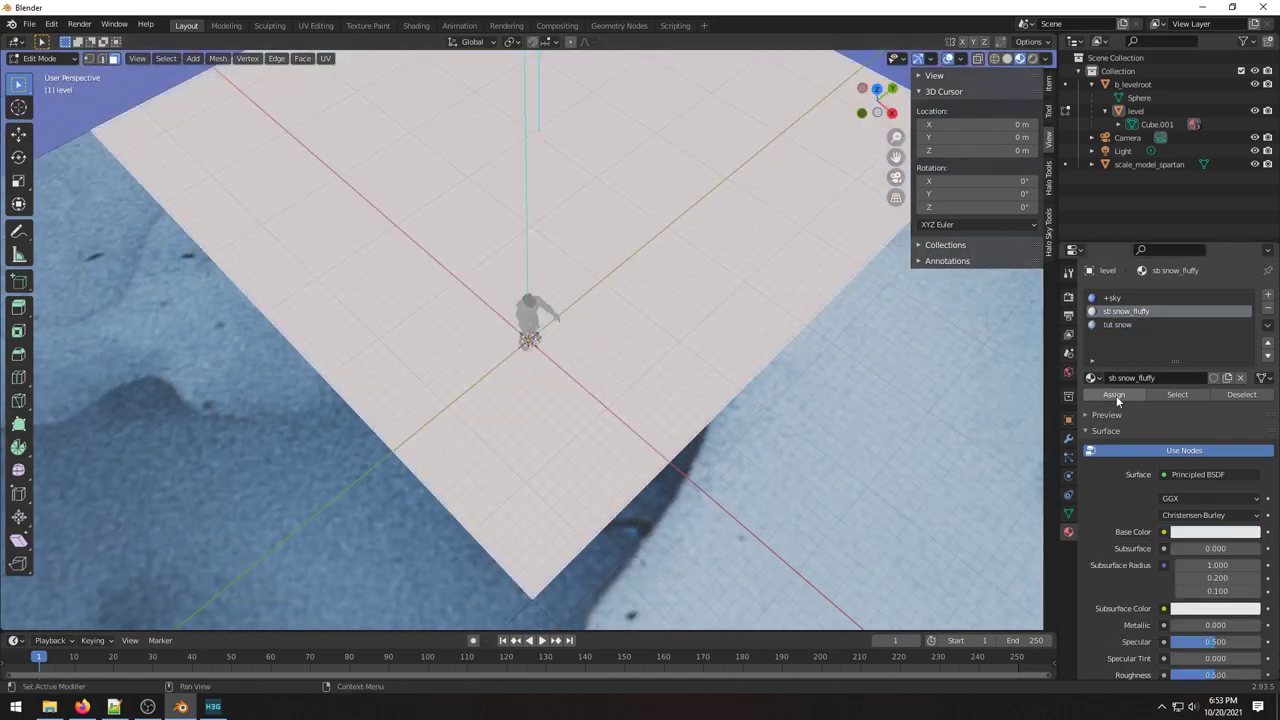
pyautogui.click(1201, 532)
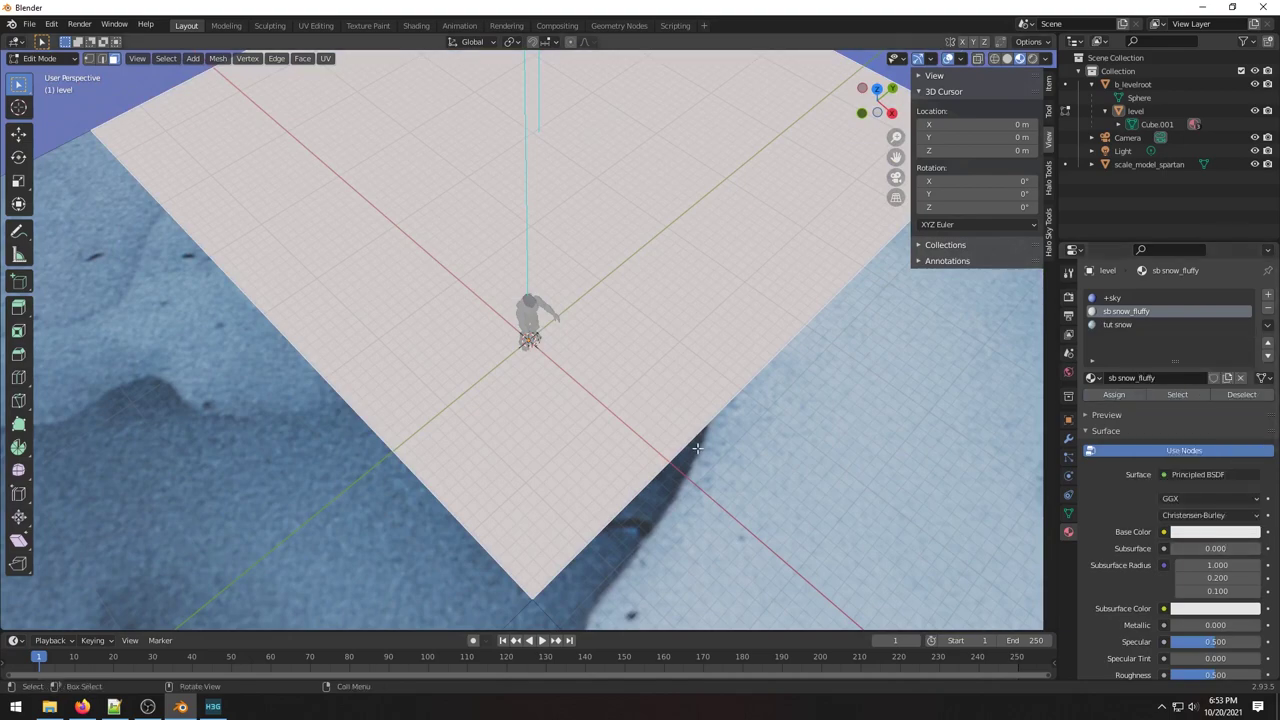
pyautogui.moveTo(540, 520); pyautogui.dragTo(342, 436, button='middle')
pyautogui.moveTo(603, 484); pyautogui.dragTo(420, 508, button='middle')
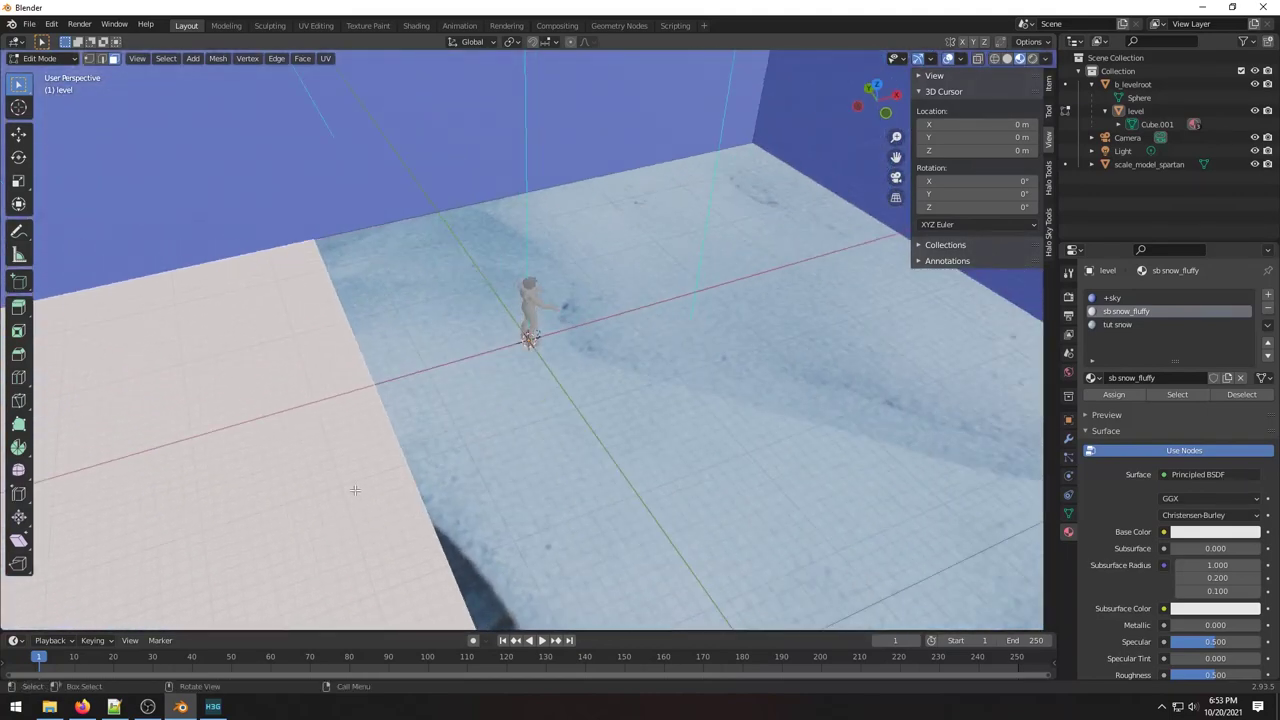
pyautogui.moveTo(505, 479); pyautogui.dragTo(778, 450, button='middle')
# Subdivide the white quarter and snow floor faces again into a finer grid.
pyautogui.click(757, 515)
pyautogui.click(778, 450)
pyautogui.keyDown('shift'); pyautogui.click(925, 537); pyautogui.keyUp('shift')
pyautogui.moveTo(925, 537); pyautogui.dragTo(810, 503, button='middle')
pyautogui.rightClick(810, 503)
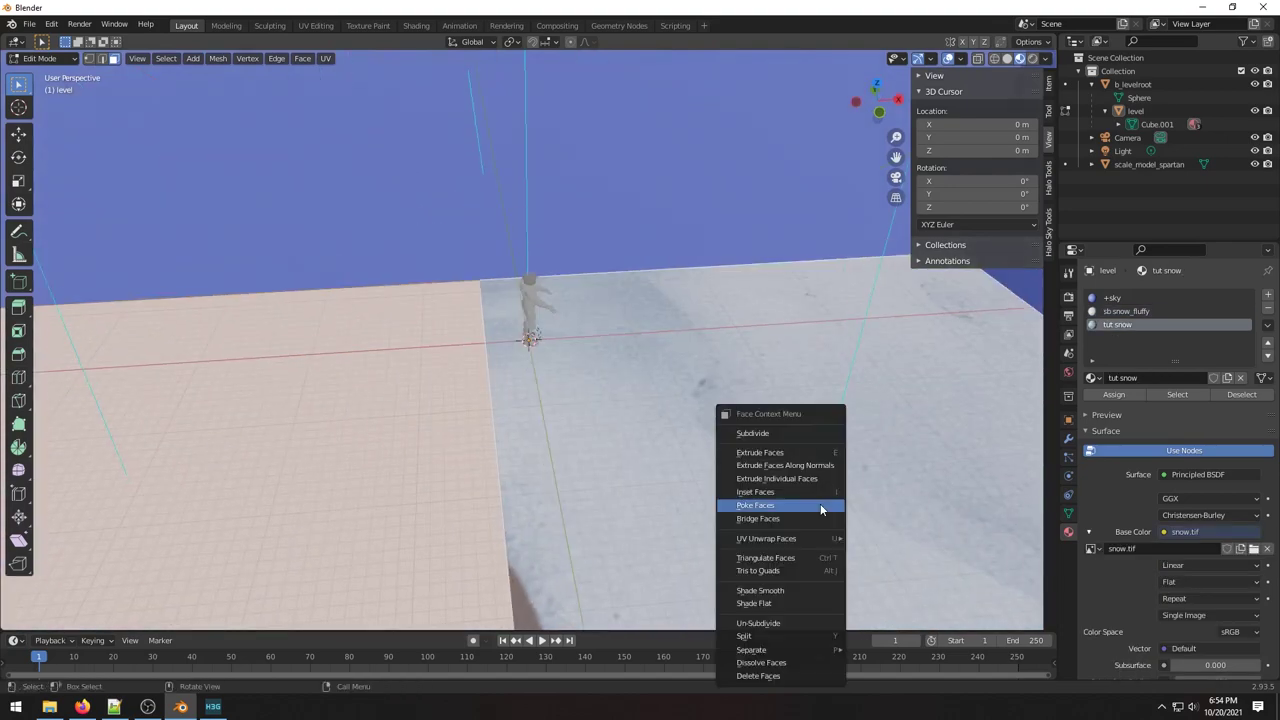
pyautogui.click(758, 433)
pyautogui.rightClick(660, 436)
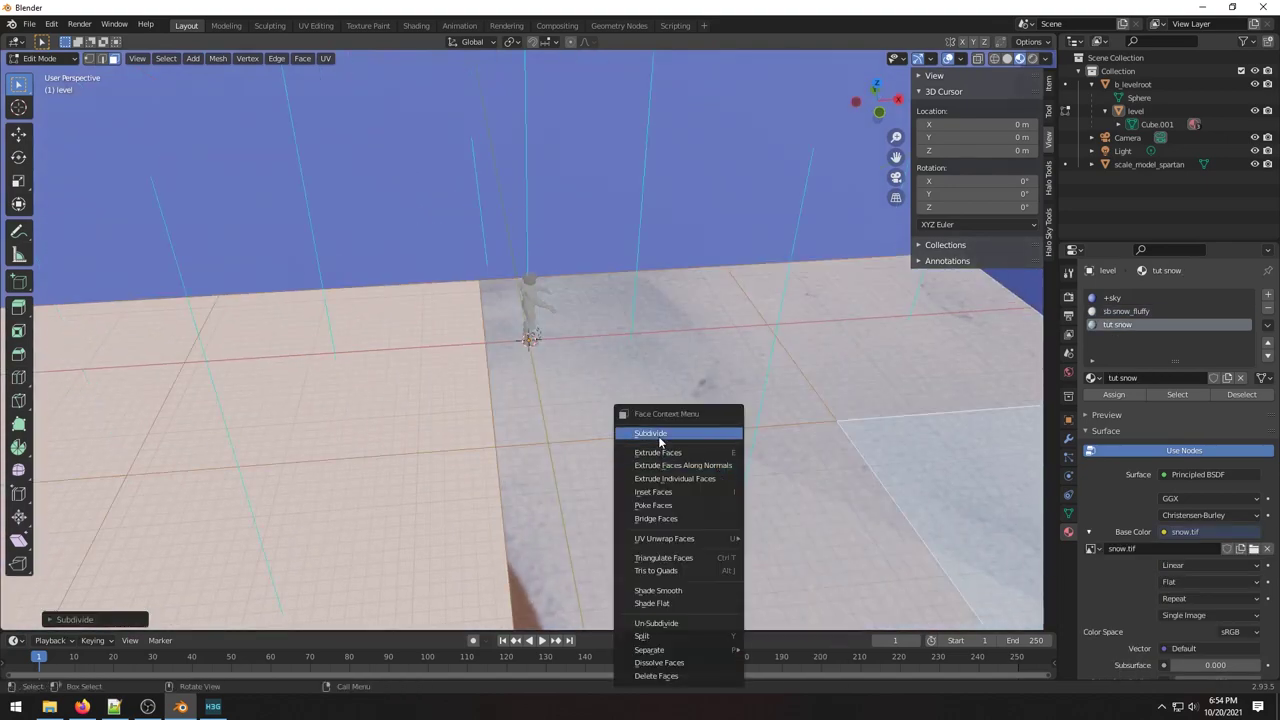
pyautogui.moveTo(560, 446); pyautogui.dragTo(509, 401, button='middle')
pyautogui.rightClick(528, 455)
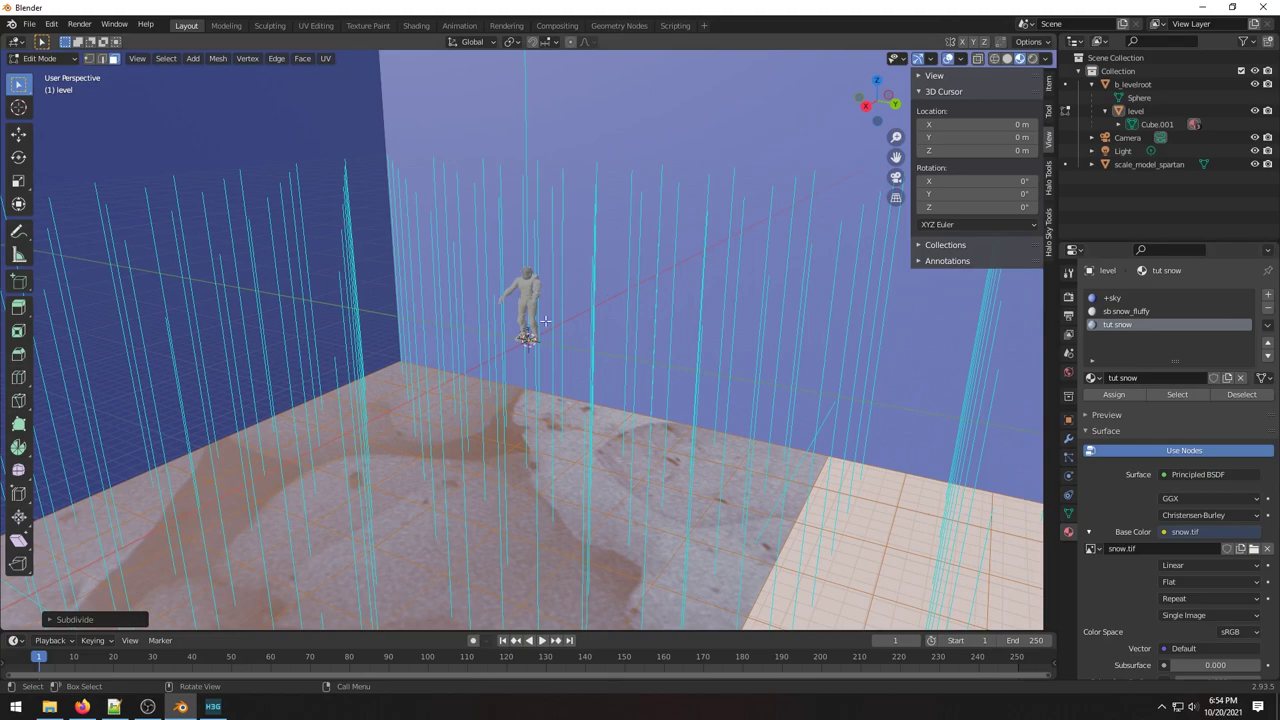
pyautogui.scroll(8, 618, 478)
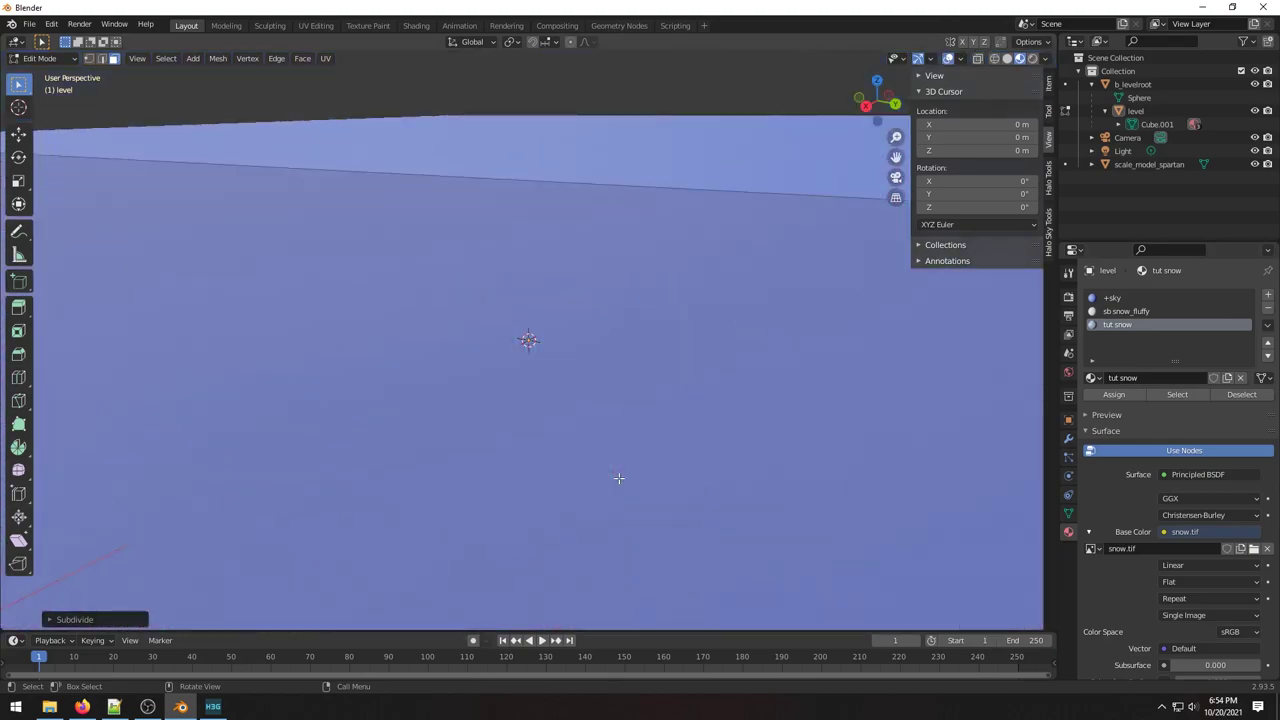
pyautogui.scroll(-6, 618, 478)
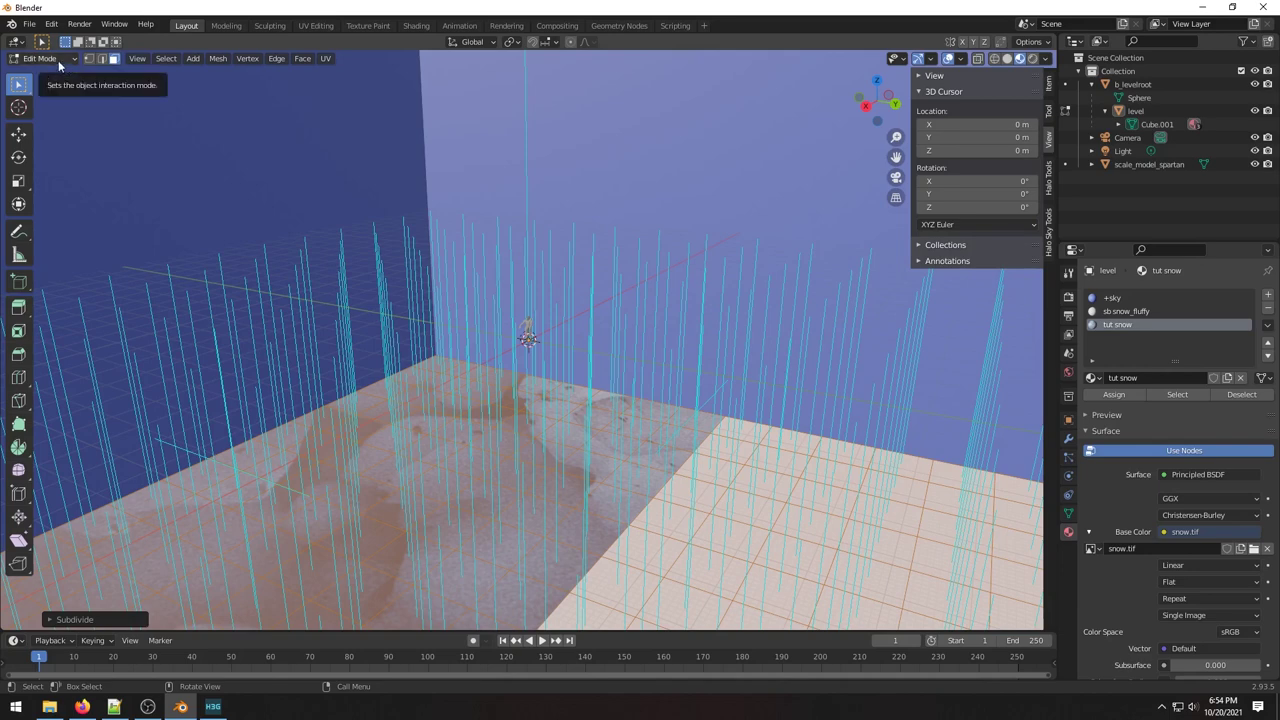
# Put the level into Sculpt Mode and make a test stroke on the snow floor in solid shading.
pyautogui.click(58, 60)
pyautogui.click(45, 103)
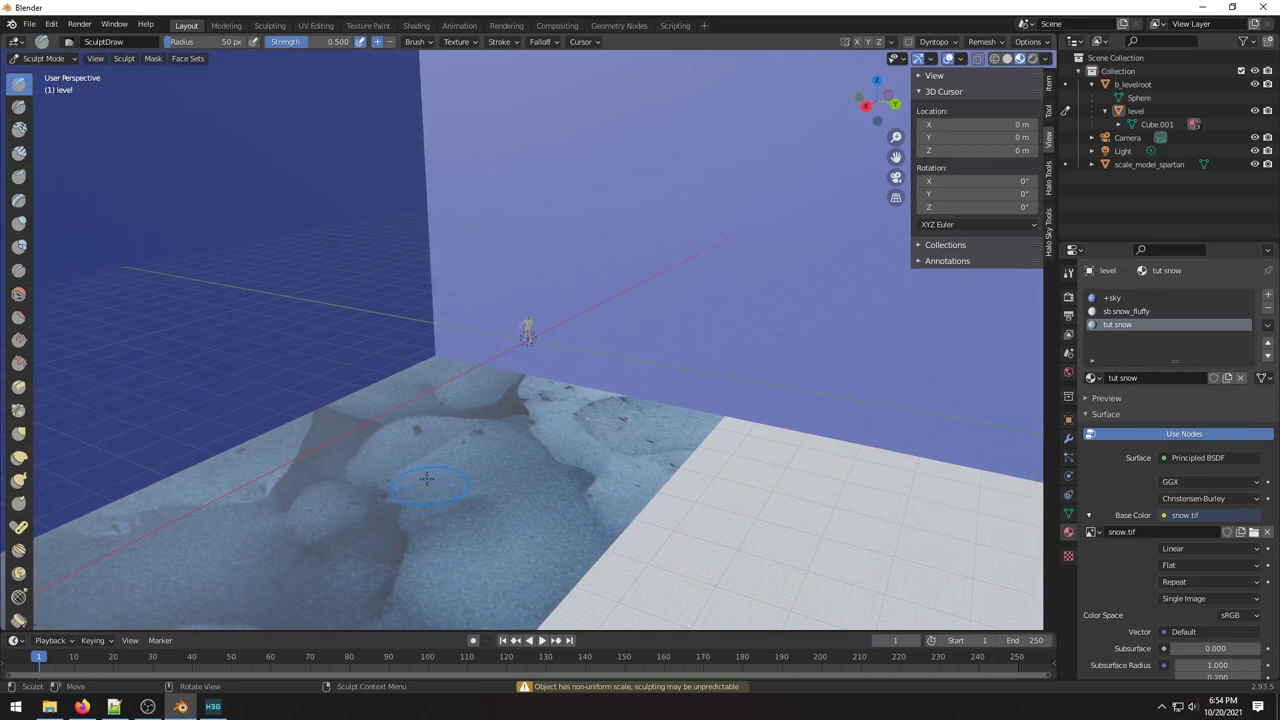
pyautogui.moveTo(425, 476)
pyautogui.mouseDown()
pyautogui.moveTo(384, 474)
pyautogui.moveTo(443, 449)
pyautogui.moveTo(541, 490)
pyautogui.moveTo(510, 473)
pyautogui.moveTo(463, 409)
pyautogui.moveTo(533, 501)
pyautogui.moveTo(421, 441)
pyautogui.moveTo(596, 508)
pyautogui.mouseUp()
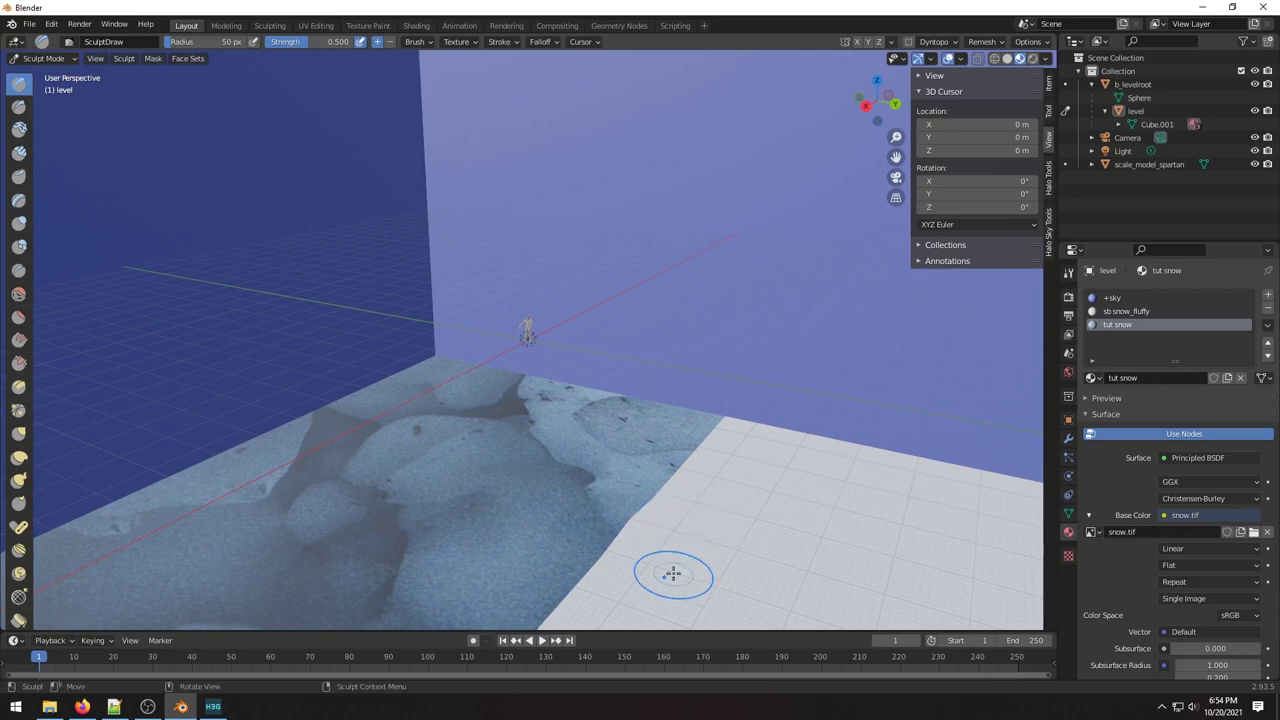
pyautogui.moveTo(673, 573); pyautogui.dragTo(640, 520, button='middle')
pyautogui.scroll(4, 582, 500)
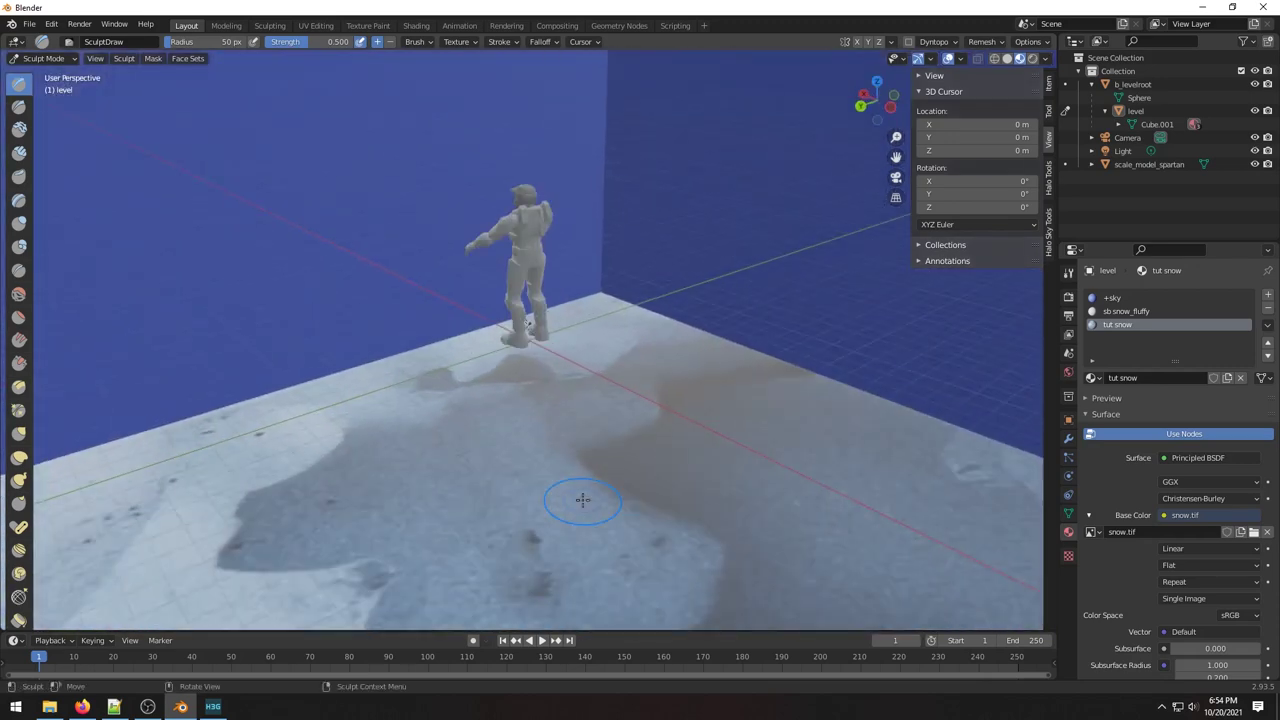
pyautogui.click(993, 57)
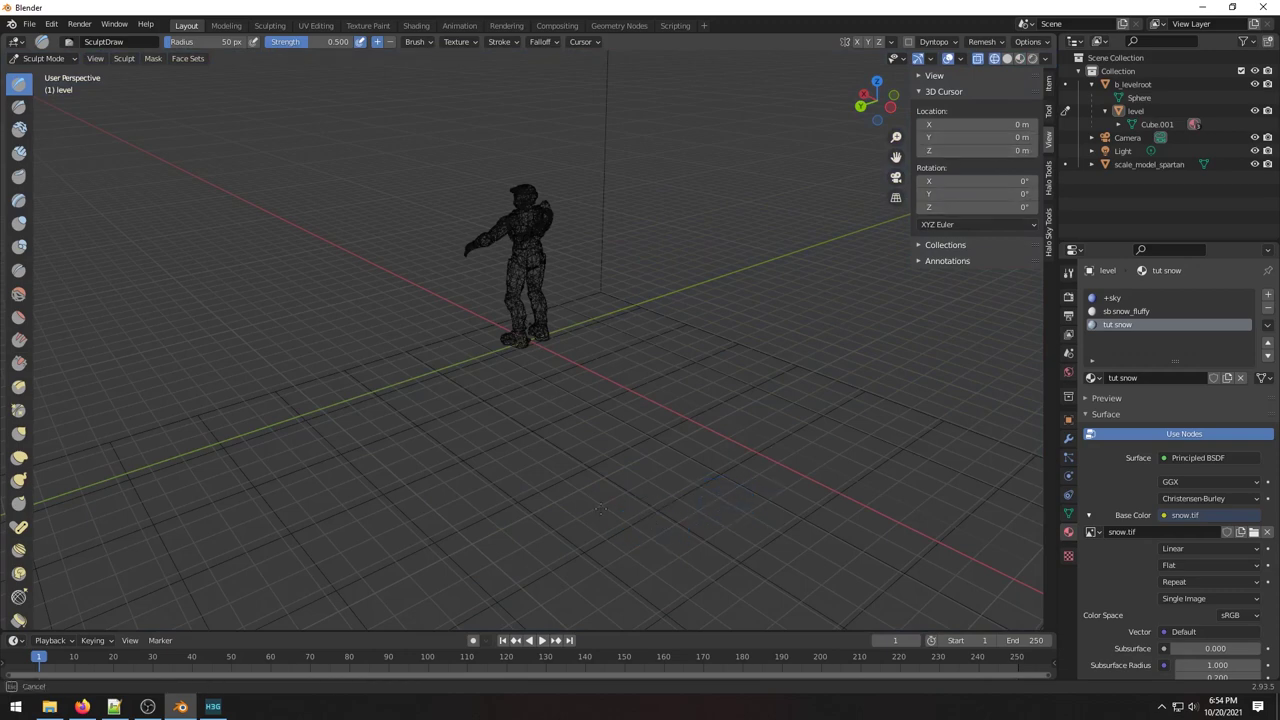
pyautogui.click(1007, 57)
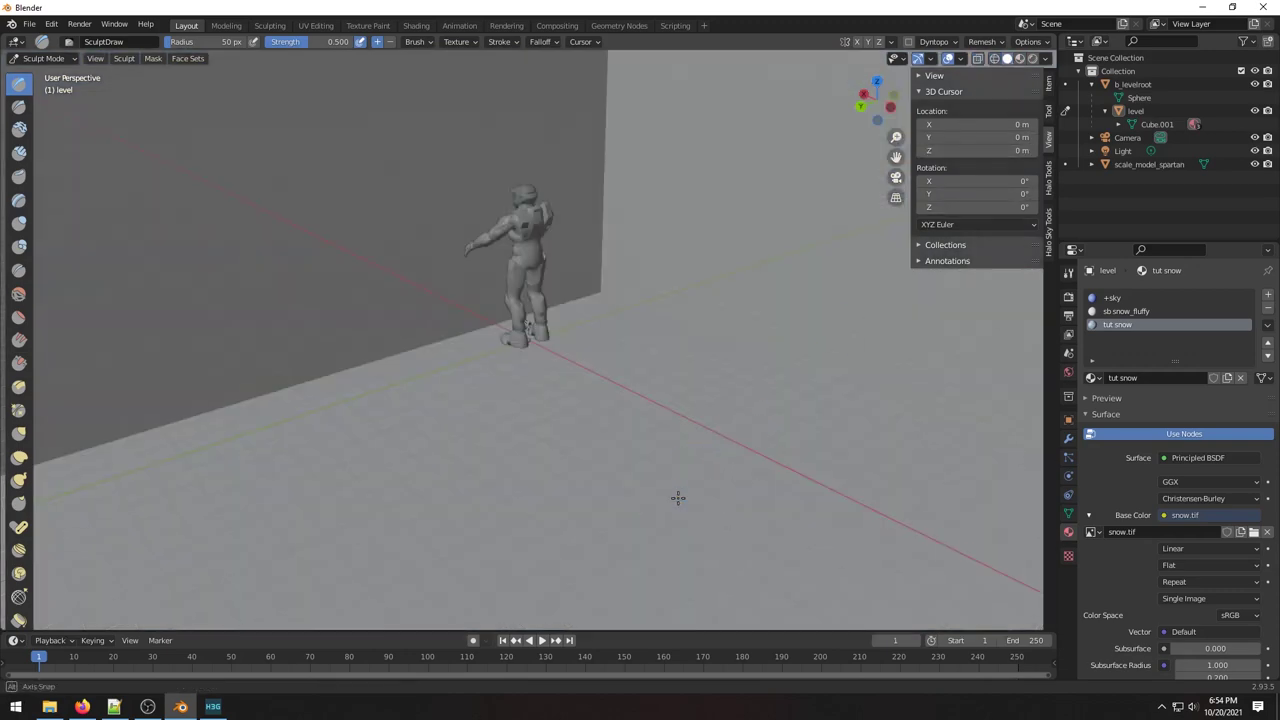
pyautogui.moveTo(680, 497)
pyautogui.mouseDown(button='middle')
pyautogui.moveTo(871, 494)
pyautogui.moveTo(843, 514)
pyautogui.moveTo(643, 434)
pyautogui.mouseUp(button='middle')
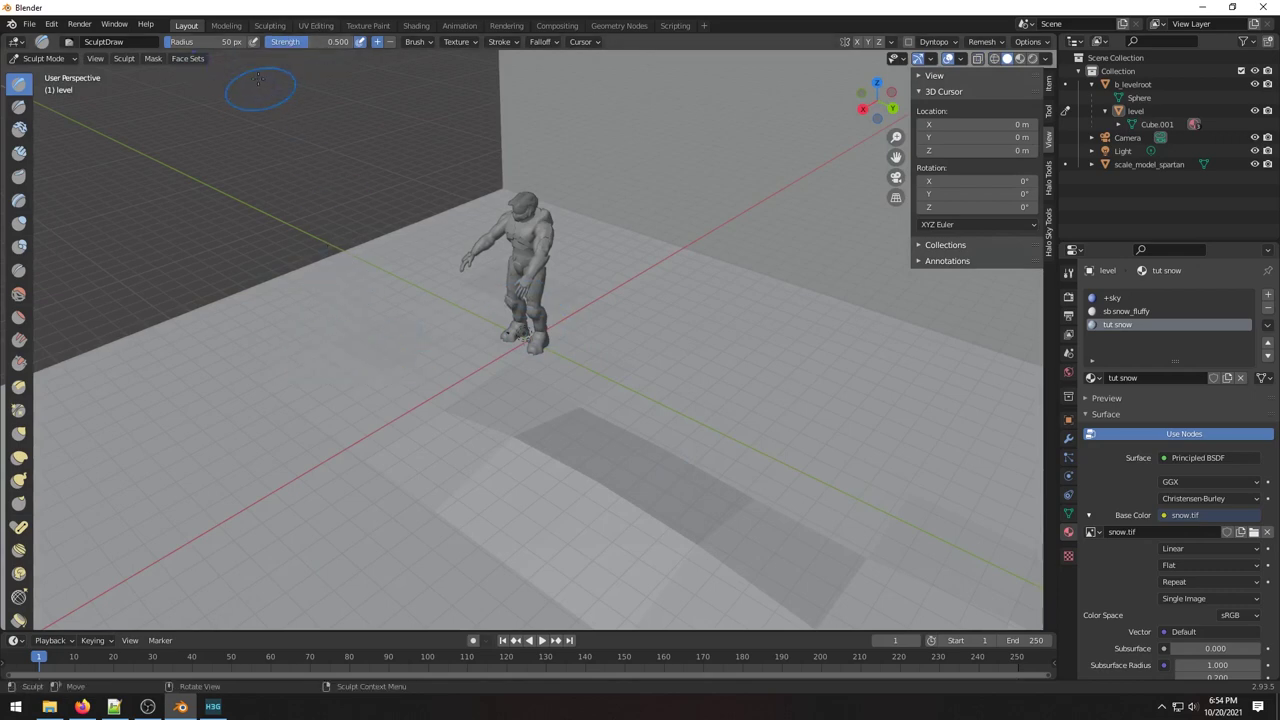
# Set the sculpt brush radius to 100 px.
pyautogui.click(205, 41)
pyautogui.write('100')
pyautogui.press('Return')
pyautogui.scroll(10, 320, 377)
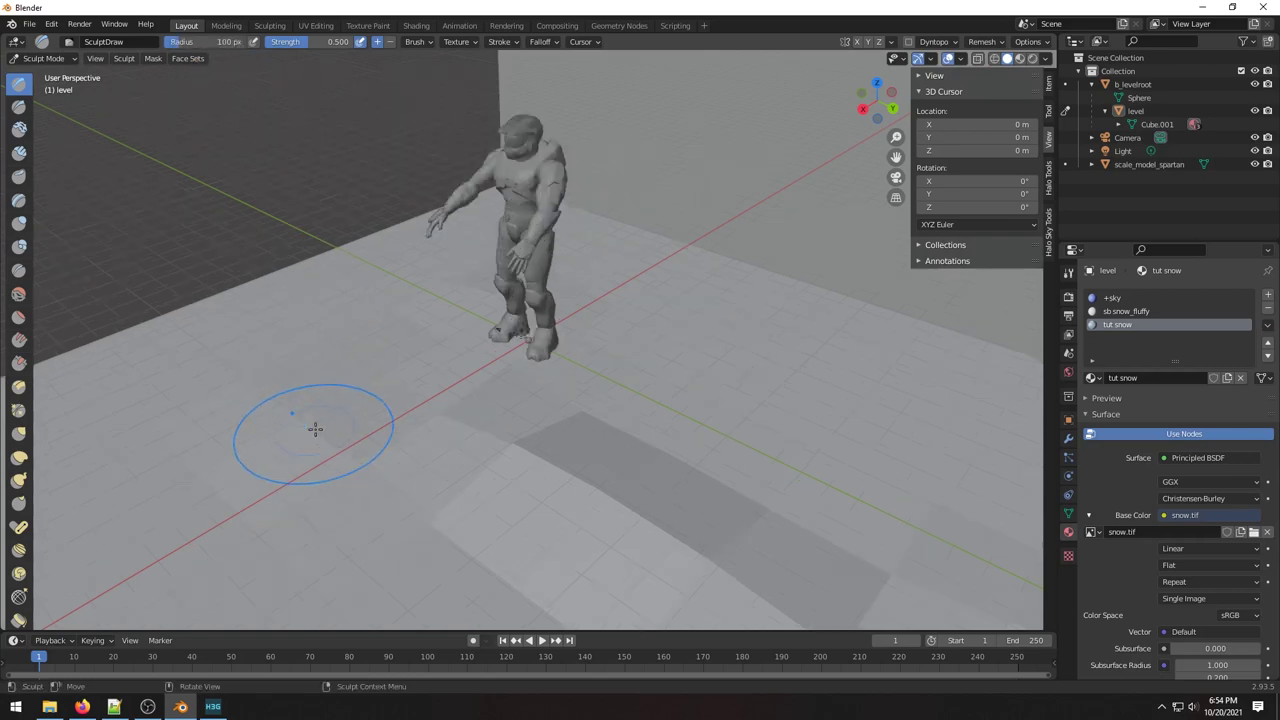
pyautogui.scroll(-12, 286, 420)
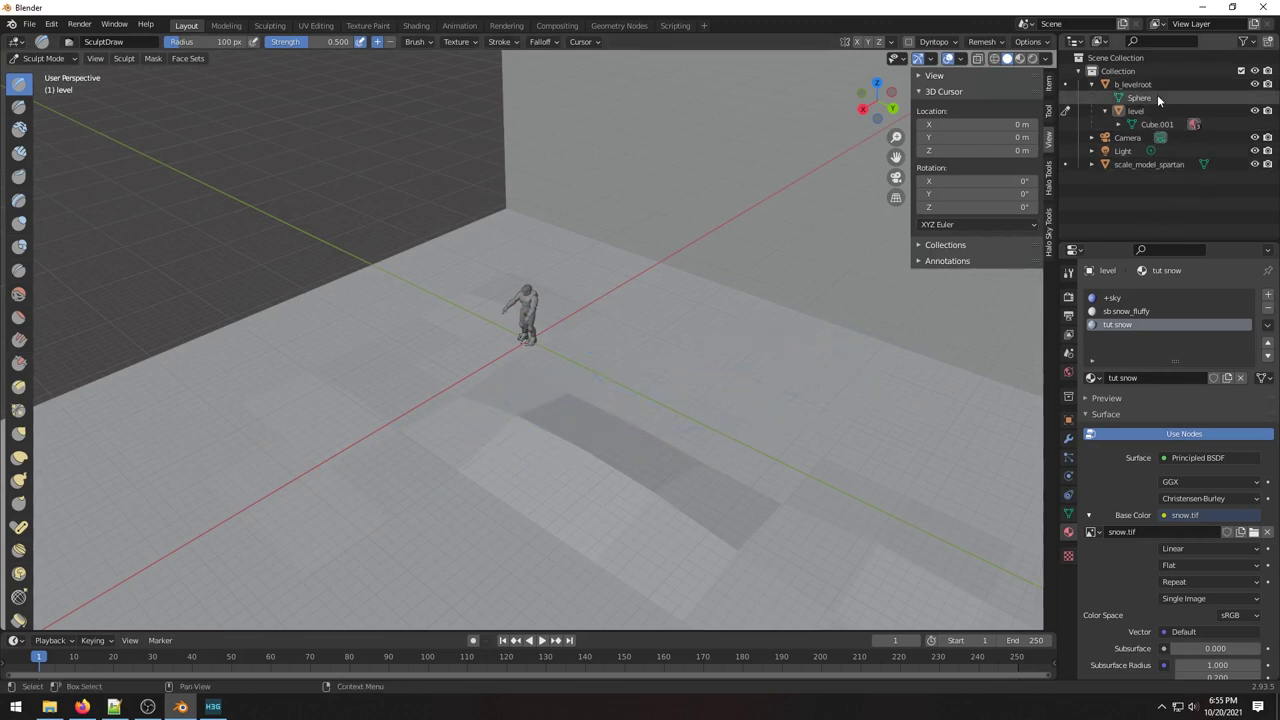
# Re-enter Sculpt Mode, adjust brush strength, and undo the oversized test column and spike.
pyautogui.click(53, 62)
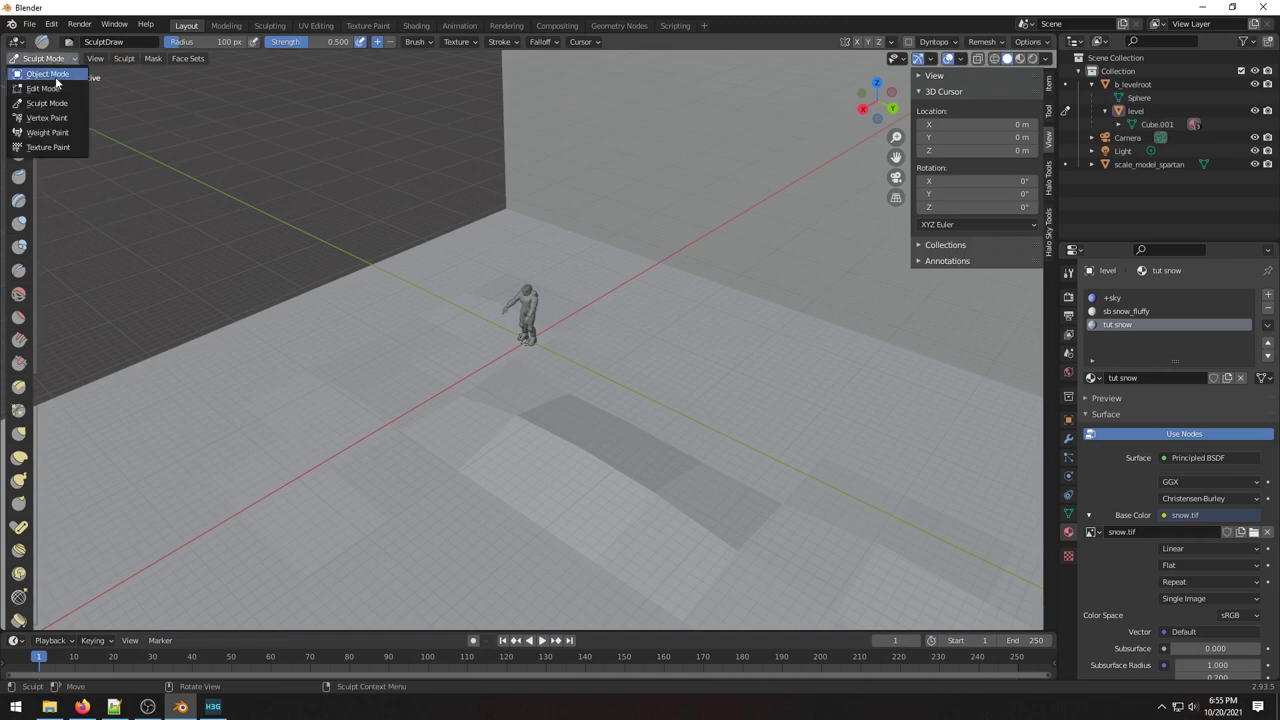
pyautogui.click(45, 90)
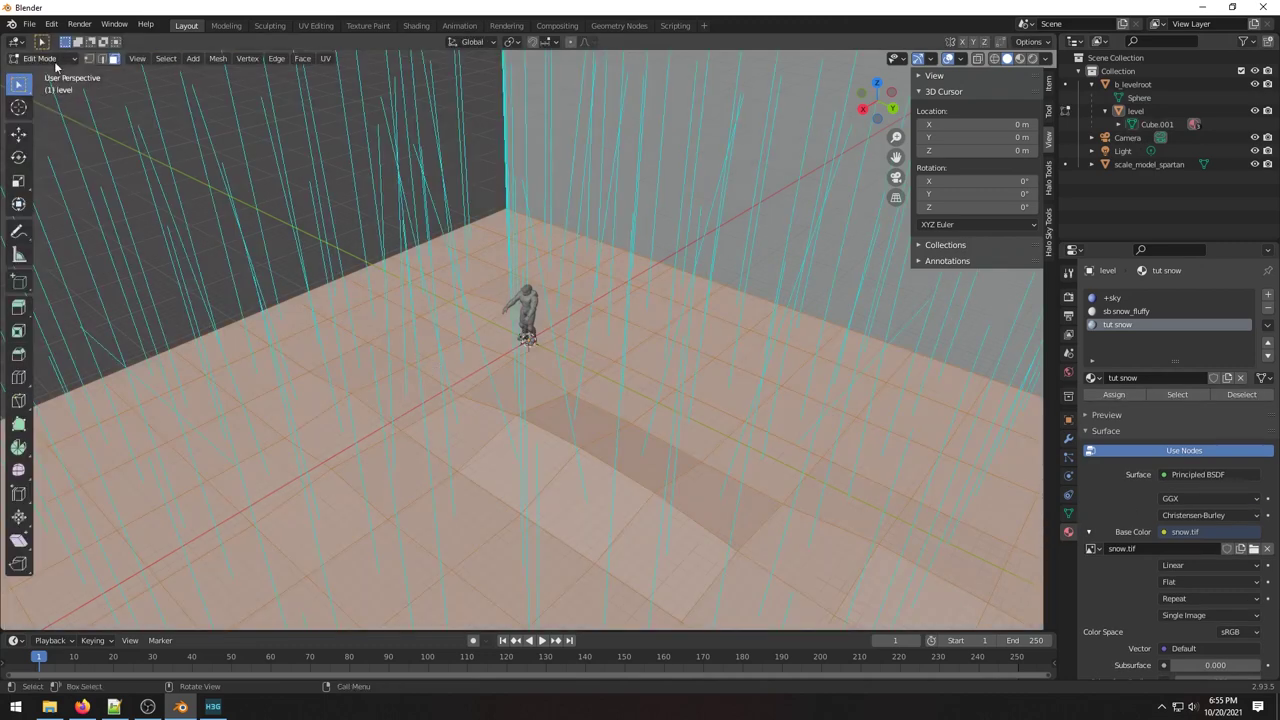
pyautogui.click(53, 59)
pyautogui.click(45, 101)
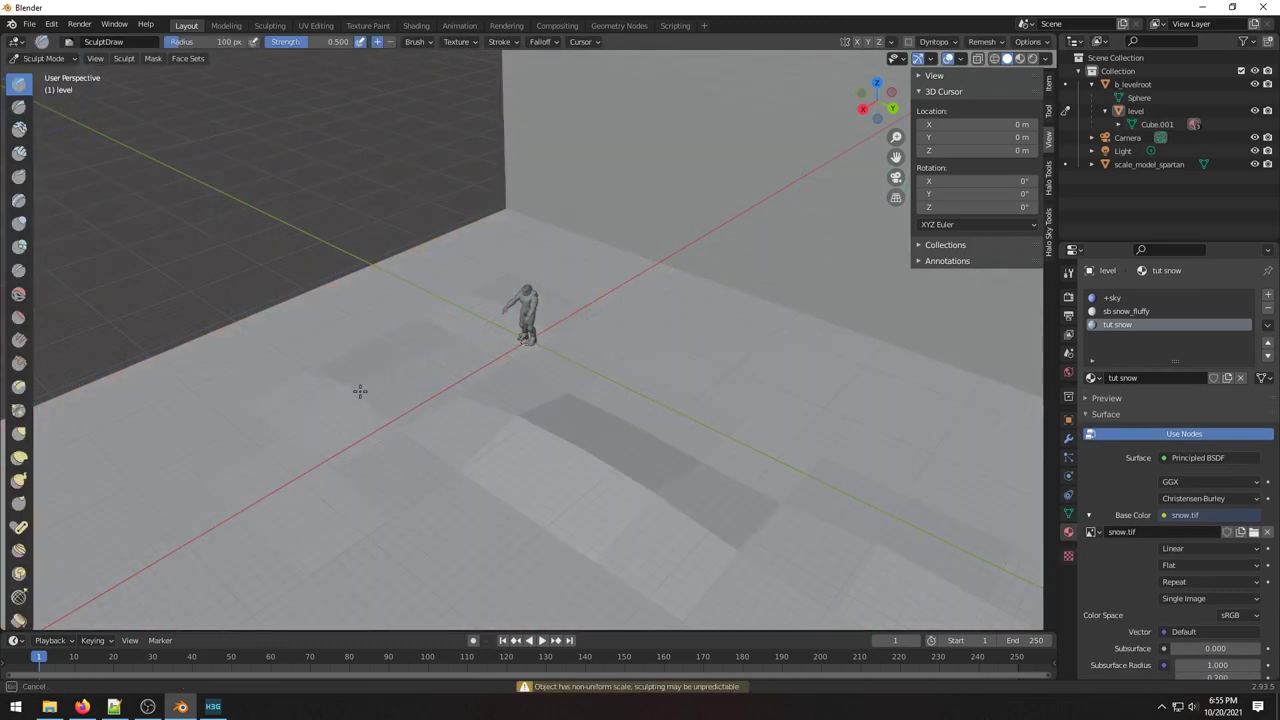
pyautogui.moveTo(382, 355); pyautogui.dragTo(374, 374)
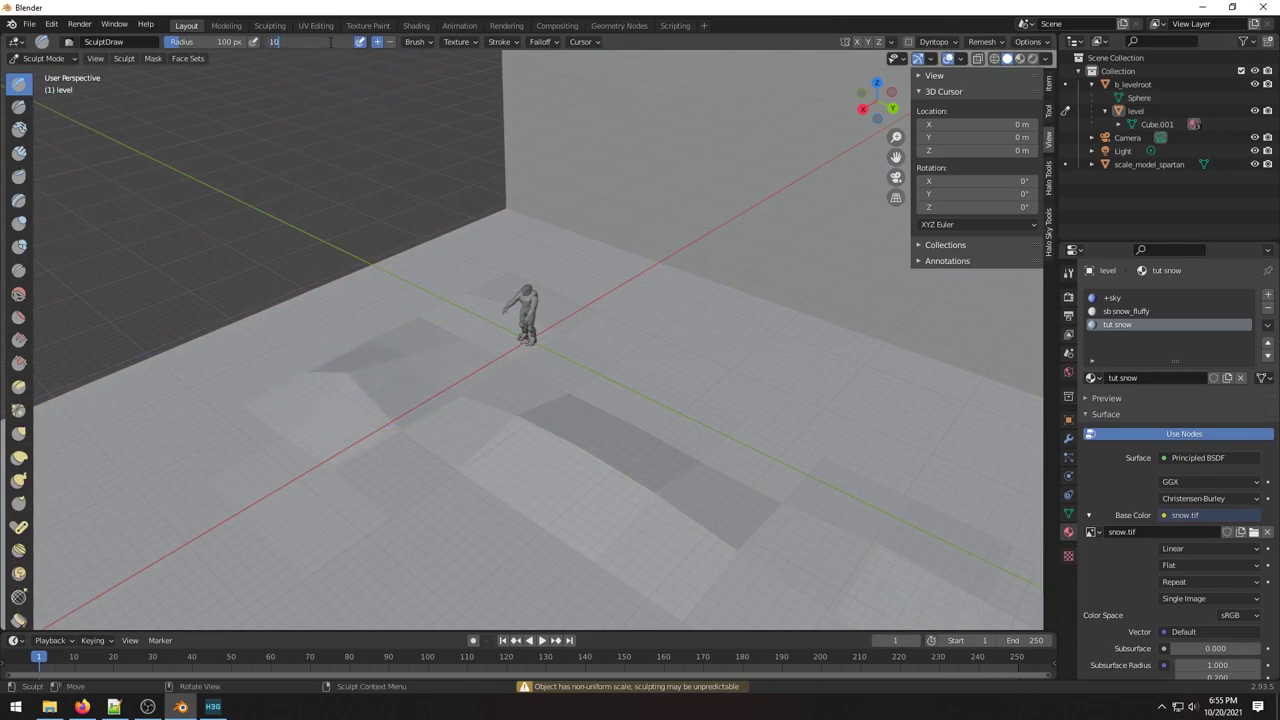
pyautogui.press('Return')
pyautogui.moveTo(344, 459); pyautogui.dragTo(360, 456)
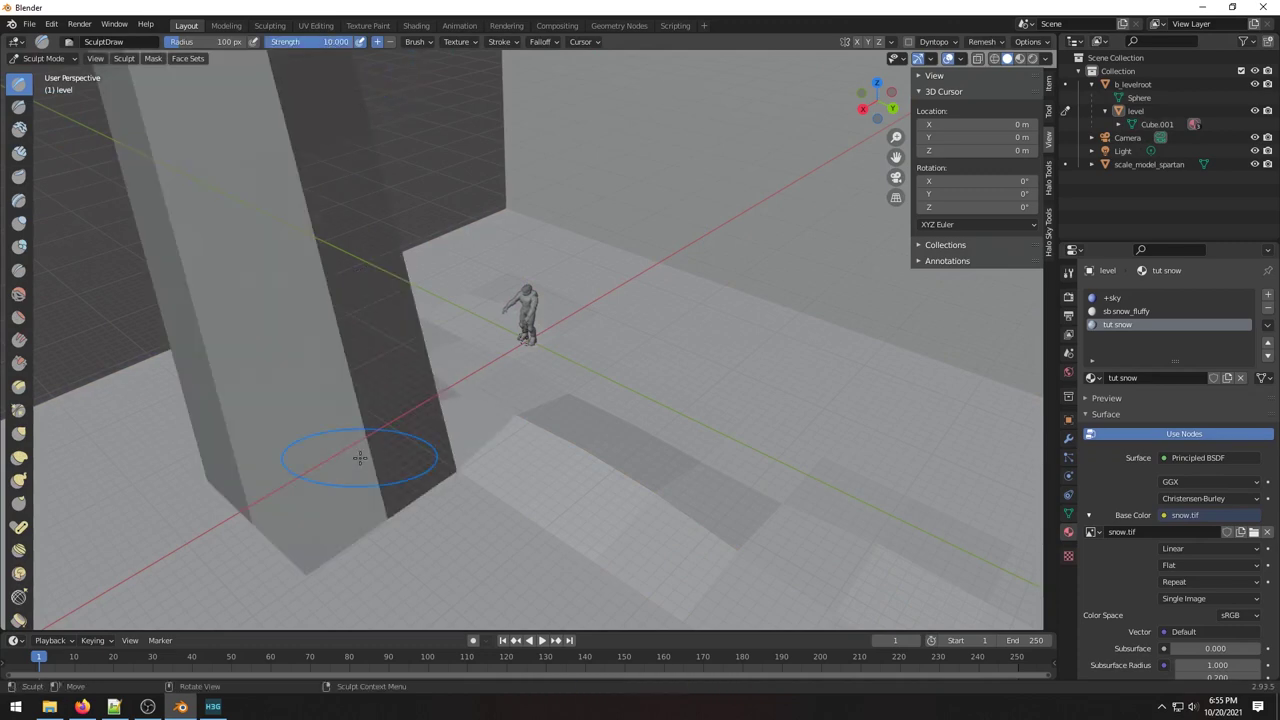
pyautogui.hotkey('ctrl', 'z')
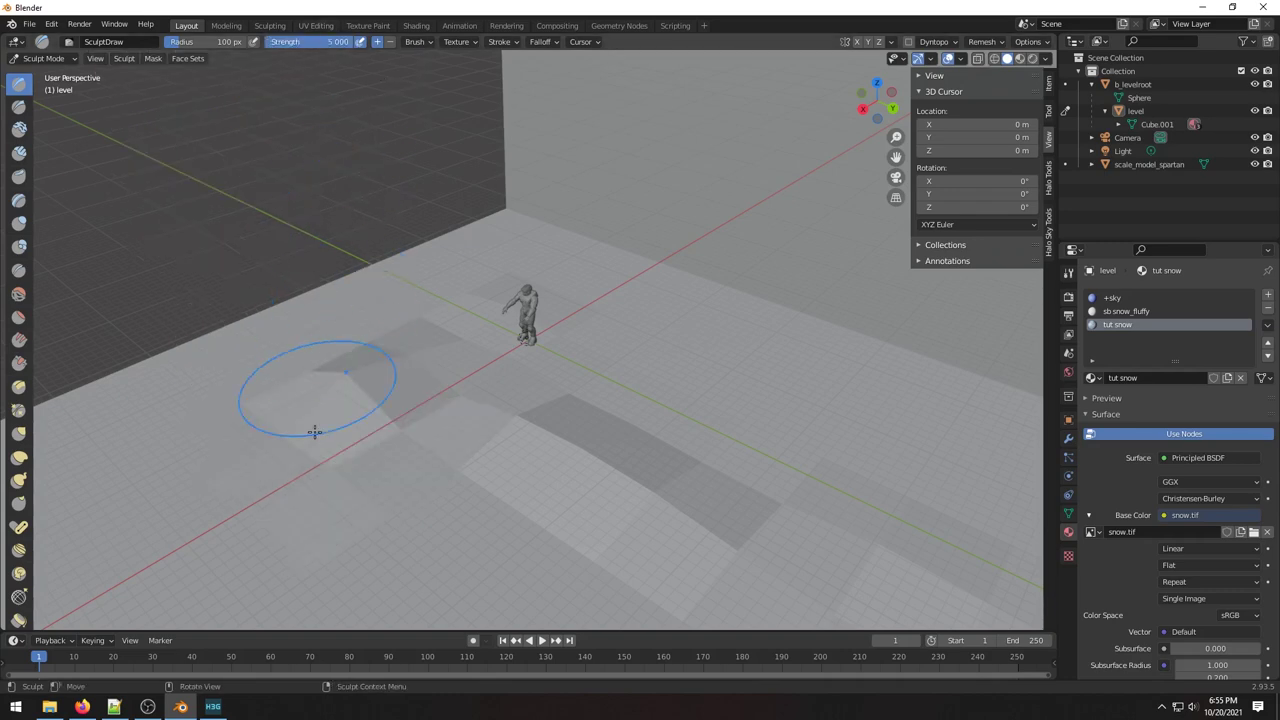
pyautogui.moveTo(314, 434); pyautogui.dragTo(303, 426)
pyautogui.hotkey('ctrl', 'z')
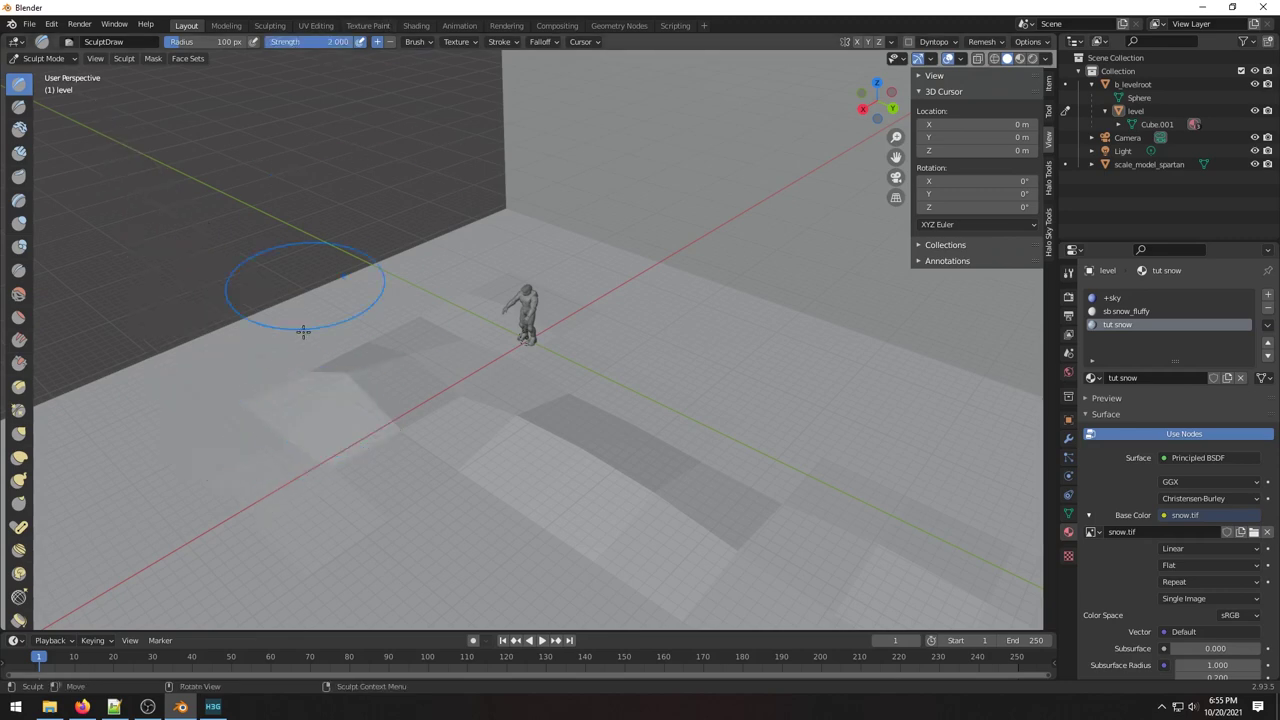
# Draw ridges across the floor's lower left, middle and right with the Draw brush.
pyautogui.moveTo(300, 353)
pyautogui.mouseDown()
pyautogui.moveTo(263, 449)
pyautogui.moveTo(222, 465)
pyautogui.moveTo(291, 423)
pyautogui.moveTo(349, 351)
pyautogui.moveTo(521, 285)
pyautogui.mouseUp()
pyautogui.moveTo(657, 371); pyautogui.dragTo(791, 449)
pyautogui.moveTo(791, 449)
pyautogui.mouseDown(button='middle')
pyautogui.moveTo(749, 494)
pyautogui.moveTo(810, 490)
pyautogui.moveTo(731, 463)
pyautogui.mouseUp(button='middle')
pyautogui.moveTo(700, 465)
pyautogui.mouseDown()
pyautogui.moveTo(520, 466)
pyautogui.moveTo(489, 497)
pyautogui.mouseUp()
pyautogui.moveTo(489, 497)
pyautogui.mouseDown(button='middle')
pyautogui.moveTo(646, 574)
pyautogui.moveTo(620, 520)
pyautogui.mouseUp(button='middle')
pyautogui.moveTo(690, 505)
pyautogui.mouseDown()
pyautogui.moveTo(509, 489)
pyautogui.moveTo(874, 477)
pyautogui.mouseUp()
pyautogui.moveTo(834, 563)
pyautogui.mouseDown(button='middle')
pyautogui.moveTo(889, 566)
pyautogui.moveTo(957, 597)
pyautogui.mouseUp(button='middle')
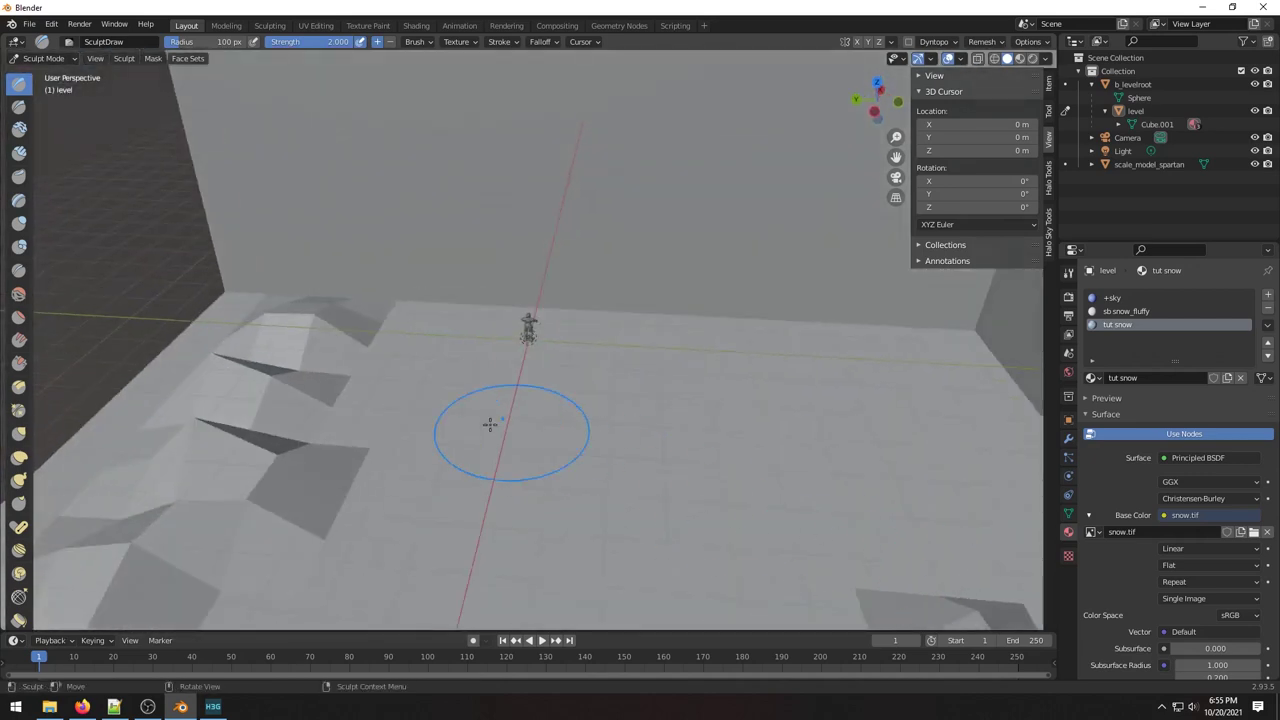
pyautogui.moveTo(483, 420)
pyautogui.mouseDown()
pyautogui.moveTo(438, 369)
pyautogui.moveTo(770, 418)
pyautogui.moveTo(789, 410)
pyautogui.moveTo(775, 382)
pyautogui.moveTo(717, 375)
pyautogui.moveTo(858, 421)
pyautogui.moveTo(917, 412)
pyautogui.moveTo(908, 388)
pyautogui.moveTo(915, 428)
pyautogui.moveTo(900, 514)
pyautogui.mouseUp()
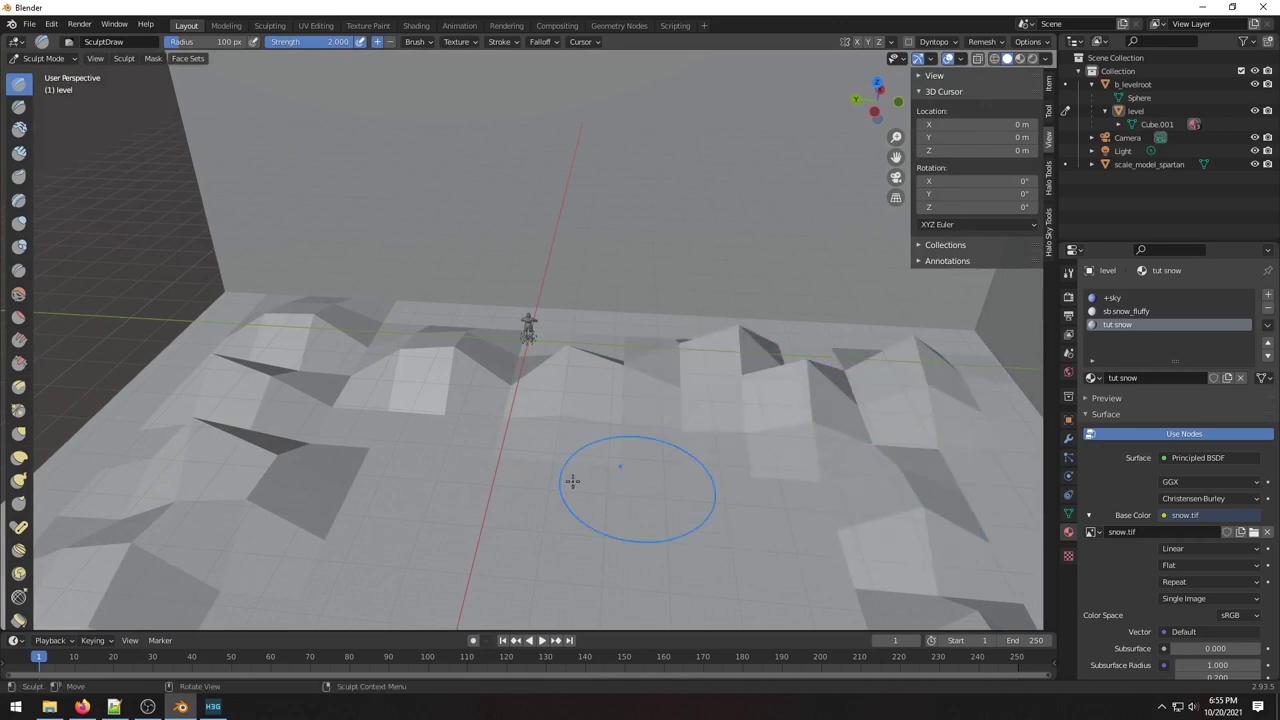
pyautogui.moveTo(423, 528); pyautogui.dragTo(614, 543)
pyautogui.moveTo(614, 543)
pyautogui.mouseDown(button='middle')
pyautogui.moveTo(720, 549)
pyautogui.moveTo(486, 513)
pyautogui.moveTo(437, 557)
pyautogui.moveTo(309, 543)
pyautogui.moveTo(371, 463)
pyautogui.mouseUp(button='middle')
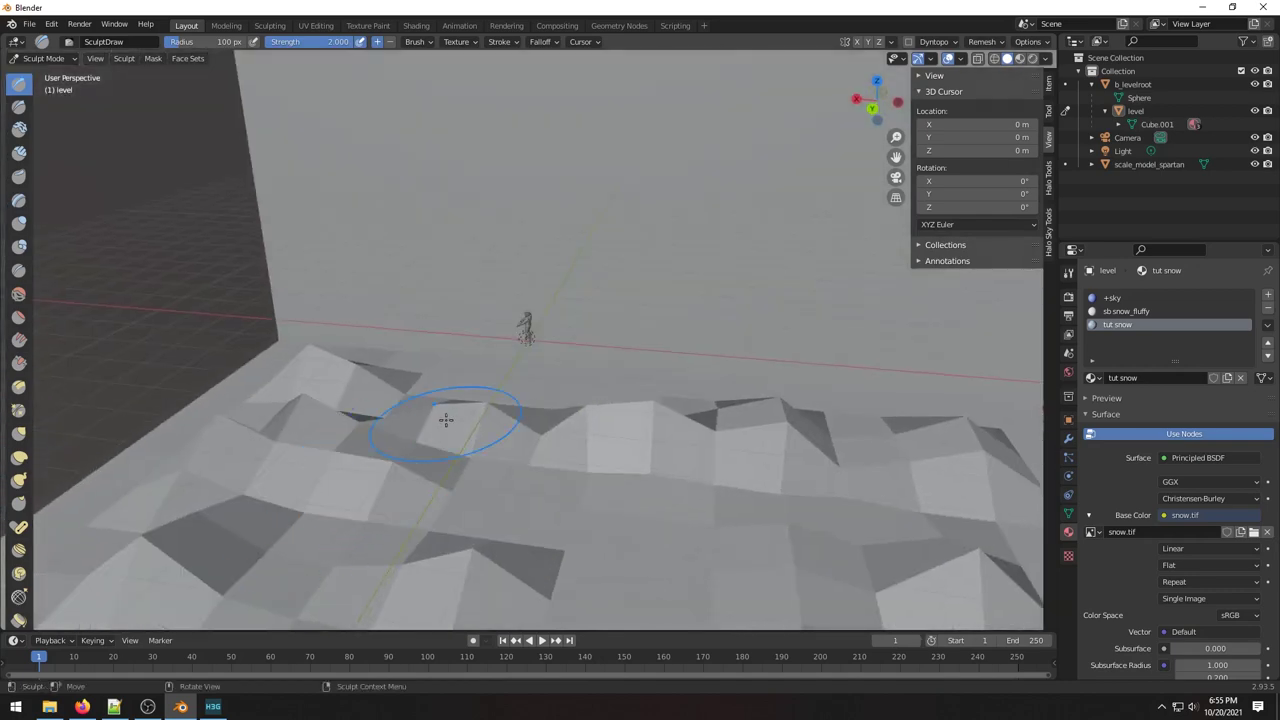
pyautogui.moveTo(700, 550)
pyautogui.mouseDown(button='middle')
pyautogui.moveTo(723, 569)
pyautogui.moveTo(874, 600)
pyautogui.moveTo(756, 518)
pyautogui.moveTo(818, 566)
pyautogui.mouseUp(button='middle')
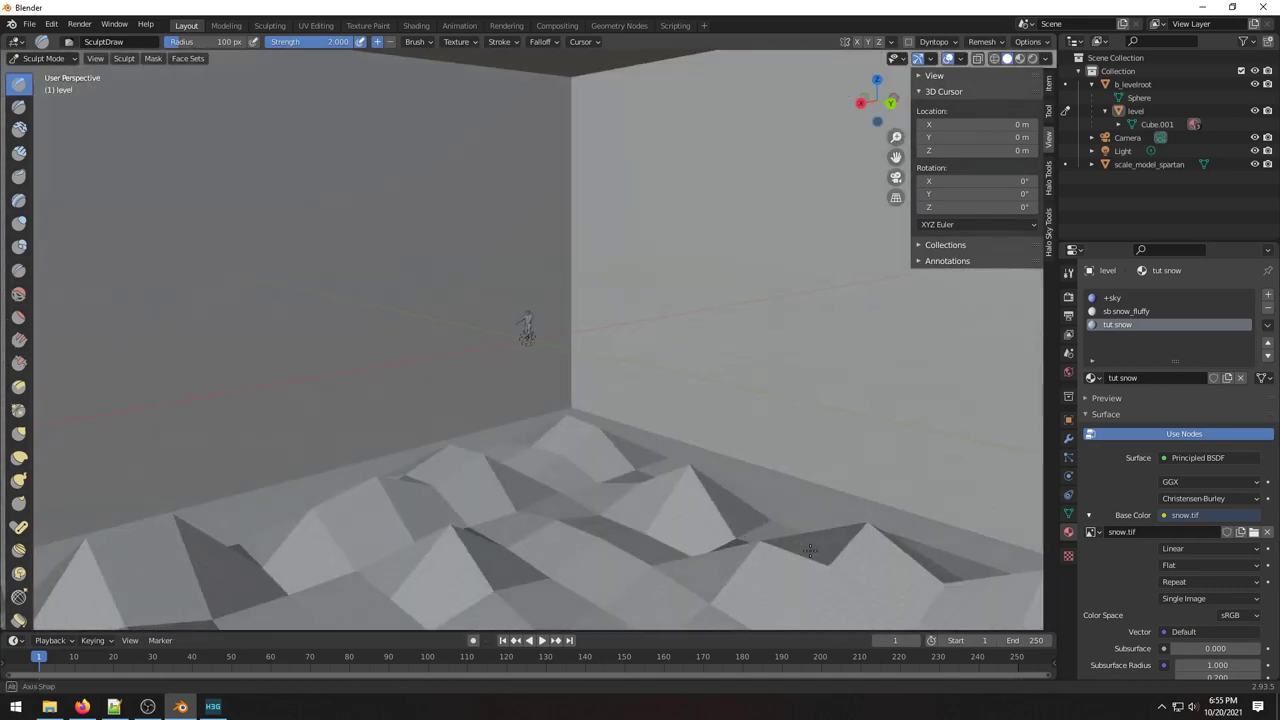
# Select scale_model_spartan and bring up the level object's transform settings in Properties.
pyautogui.click(1141, 164)
pyautogui.click(1069, 273)
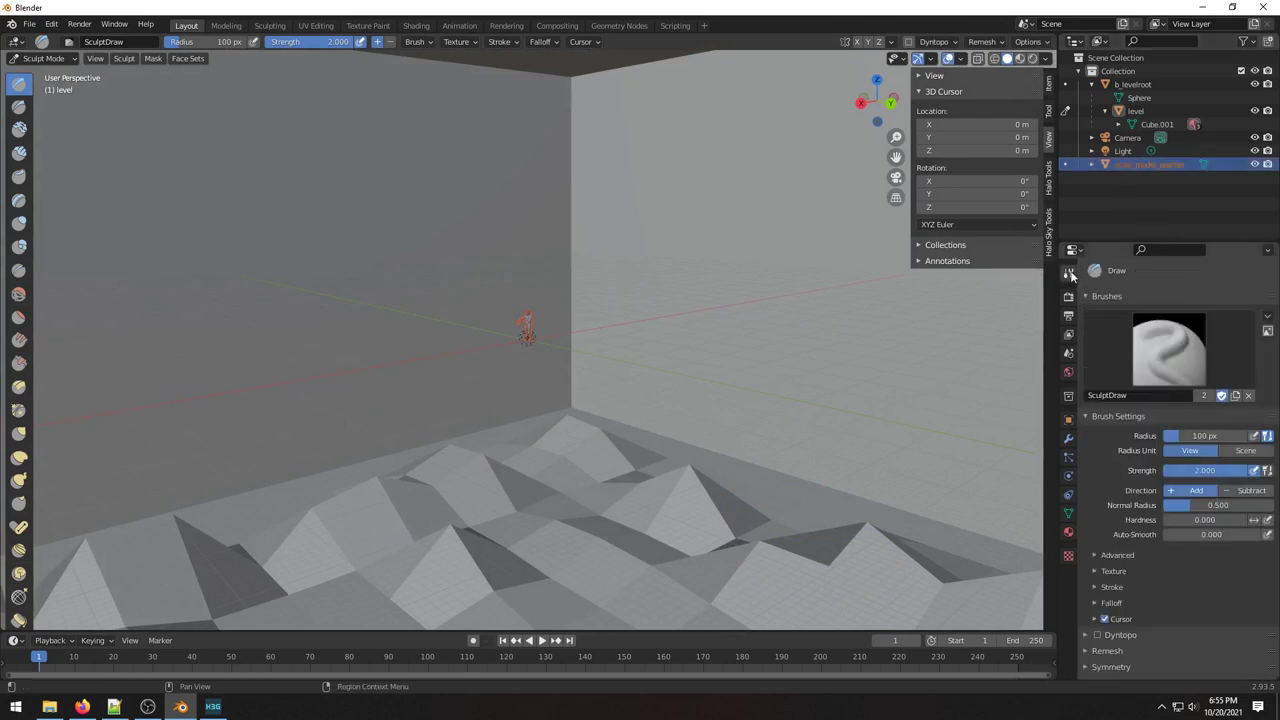
pyautogui.click(1068, 297)
pyautogui.click(1068, 334)
pyautogui.click(1068, 353)
pyautogui.click(1069, 372)
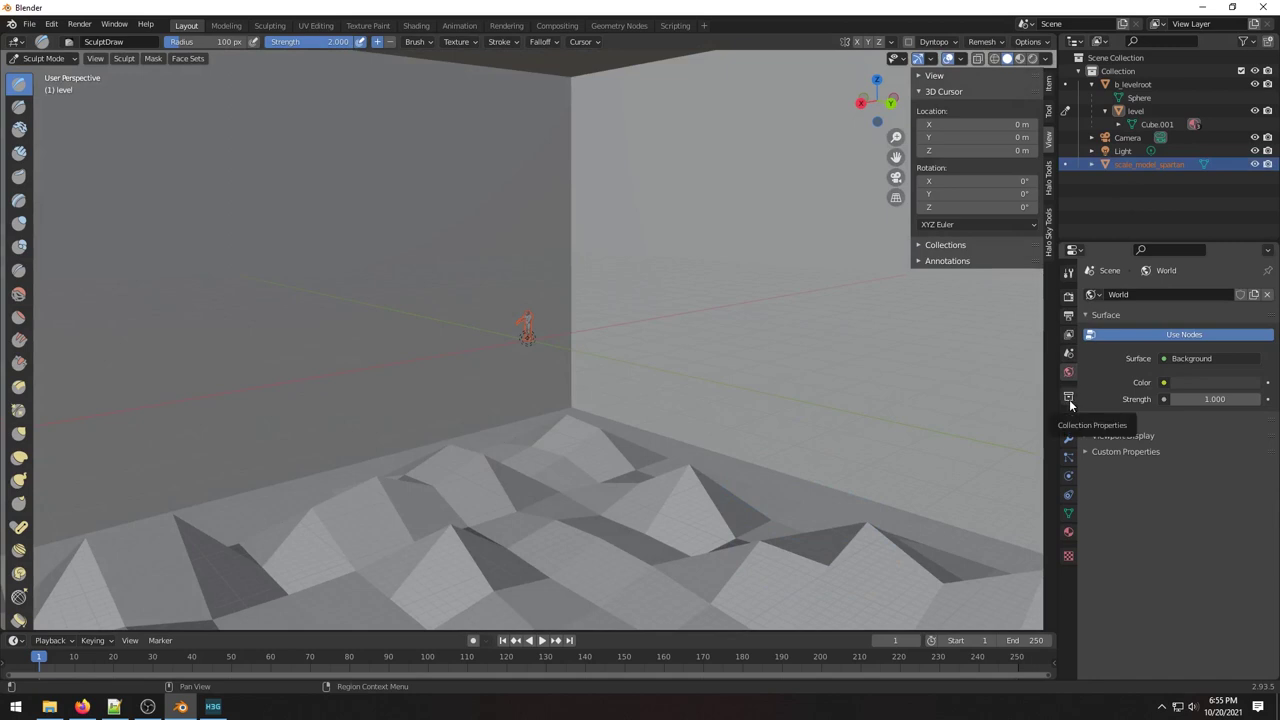
pyautogui.click(1068, 397)
pyautogui.click(1068, 420)
pyautogui.click(1068, 397)
pyautogui.click(1068, 438)
pyautogui.click(1068, 420)
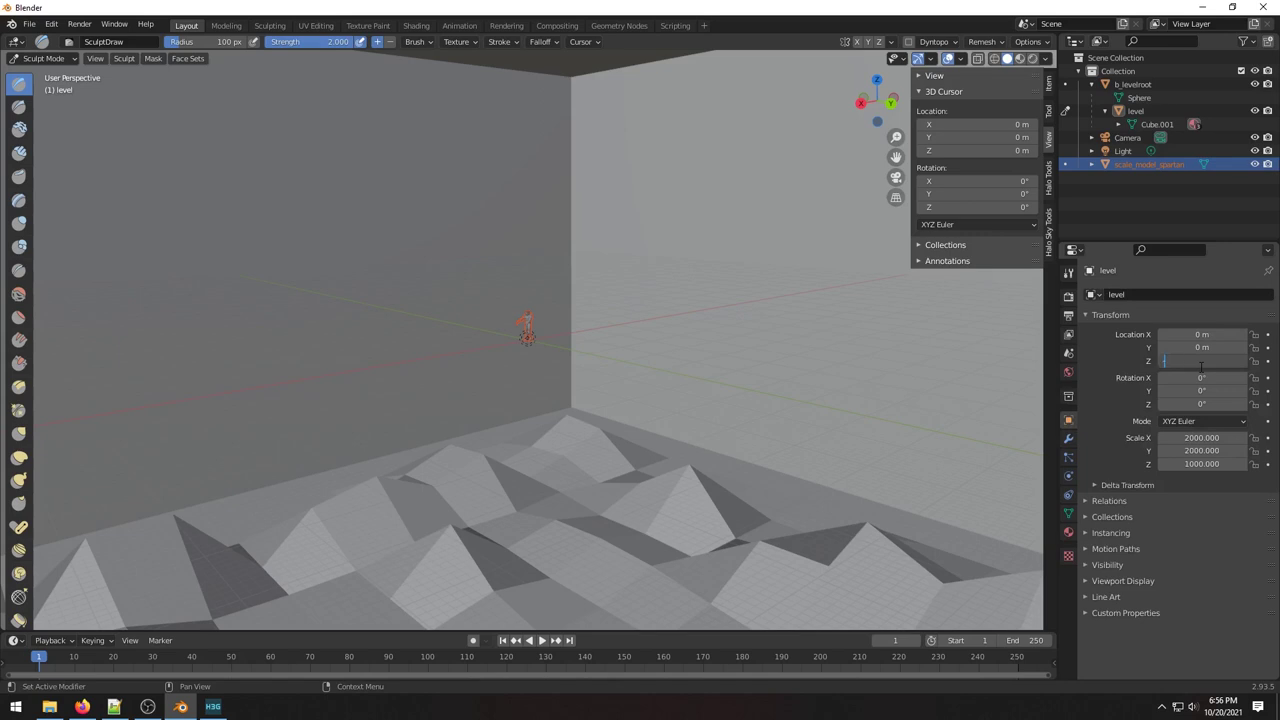
# Try level Z locations of -500 and 500 m, then set Z to 100.
pyautogui.press('Return')
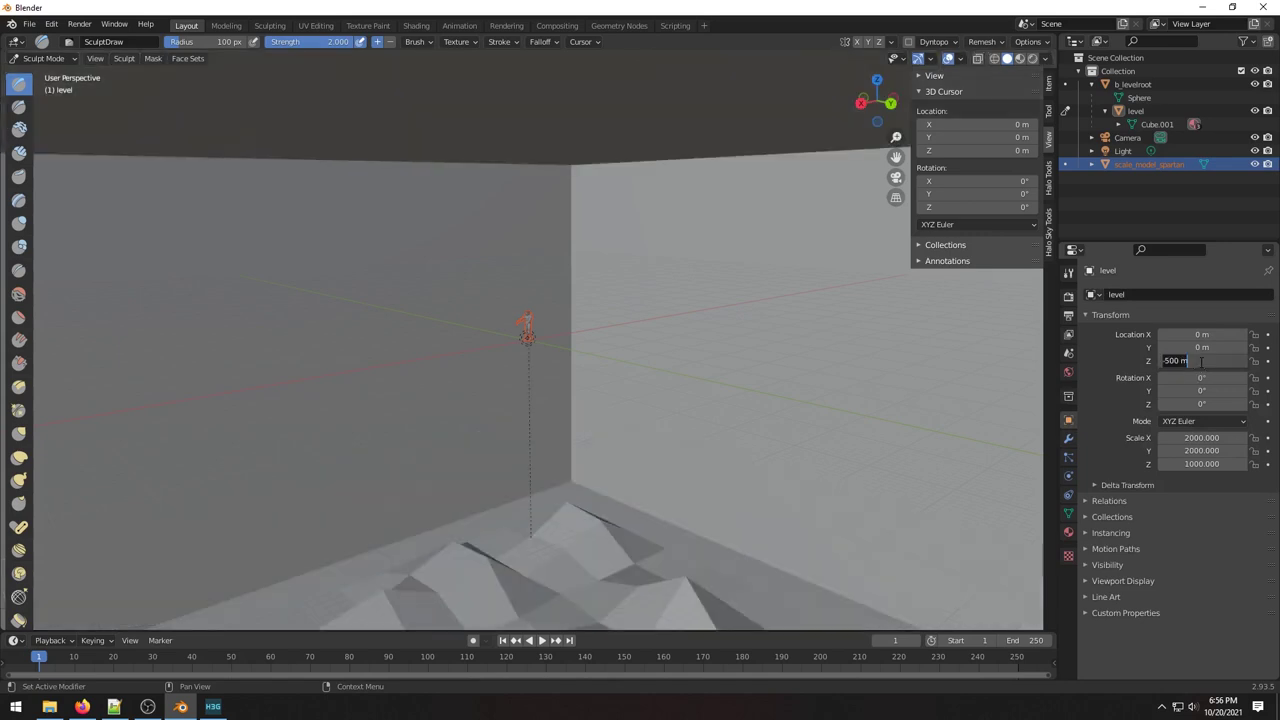
pyautogui.press('Return')
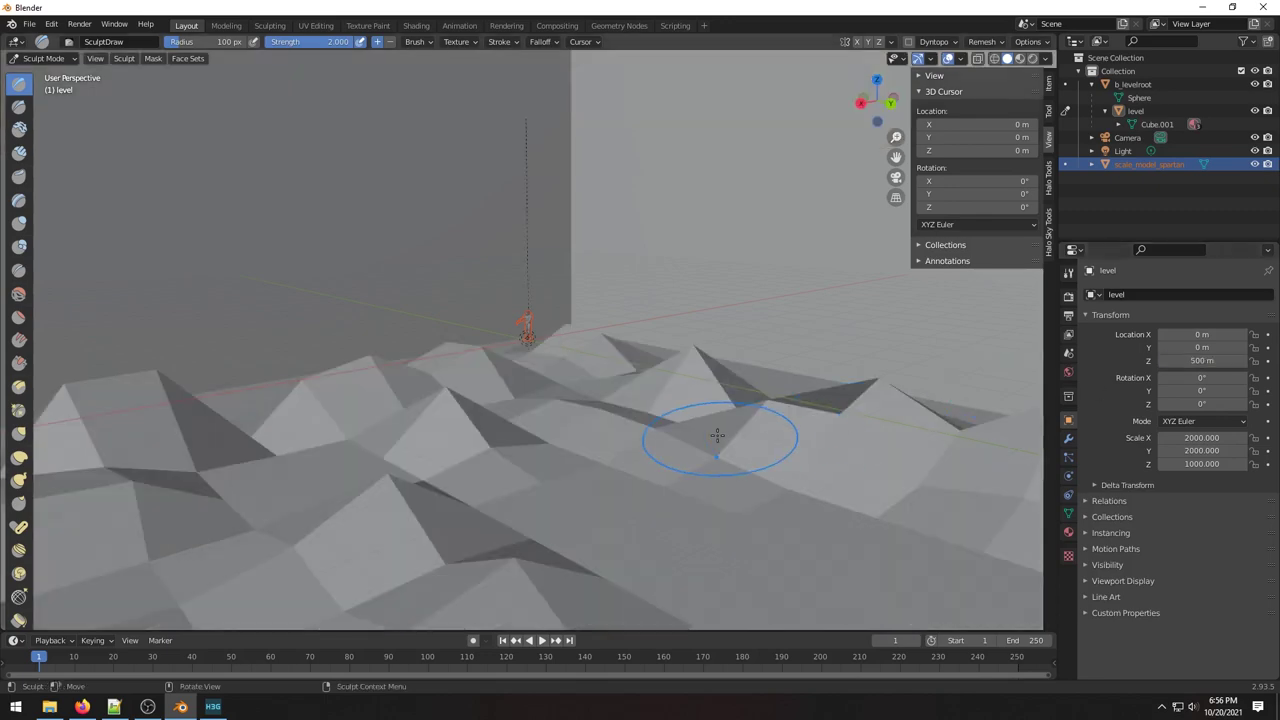
pyautogui.moveTo(880, 405); pyautogui.dragTo(1040, 410, button='middle')
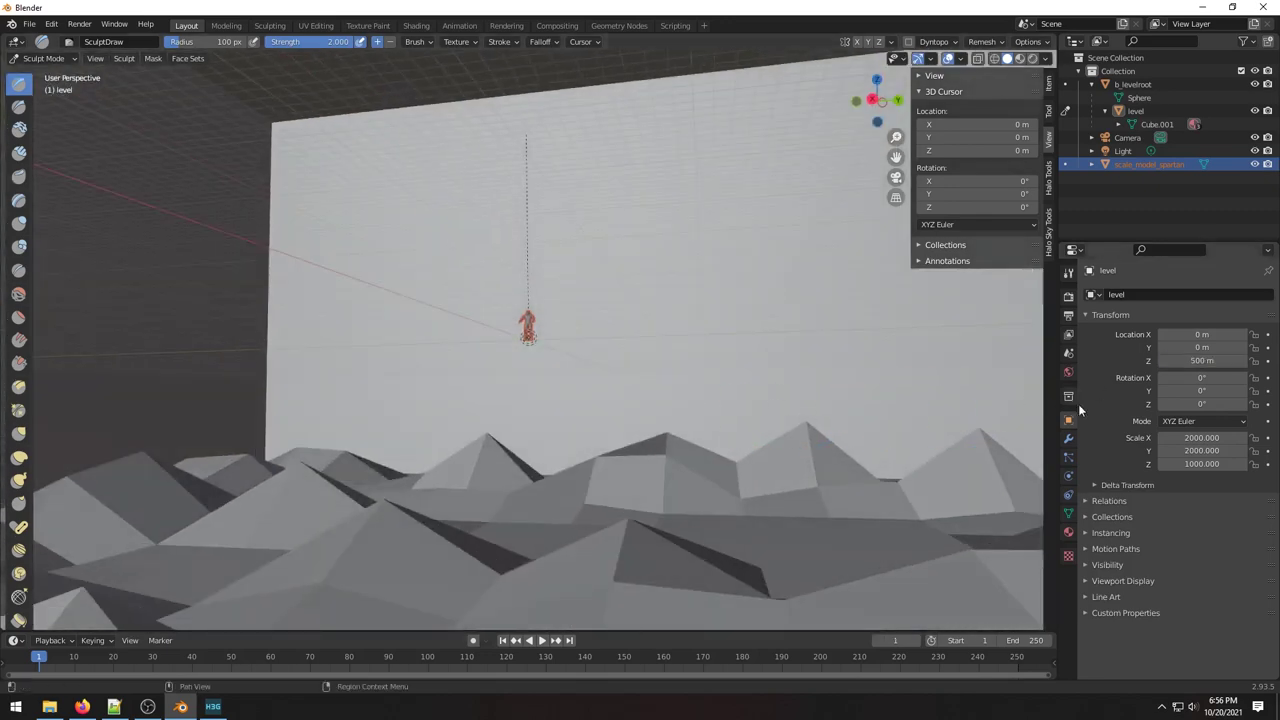
pyautogui.click(1203, 361)
pyautogui.write('100')
pyautogui.press('Return')
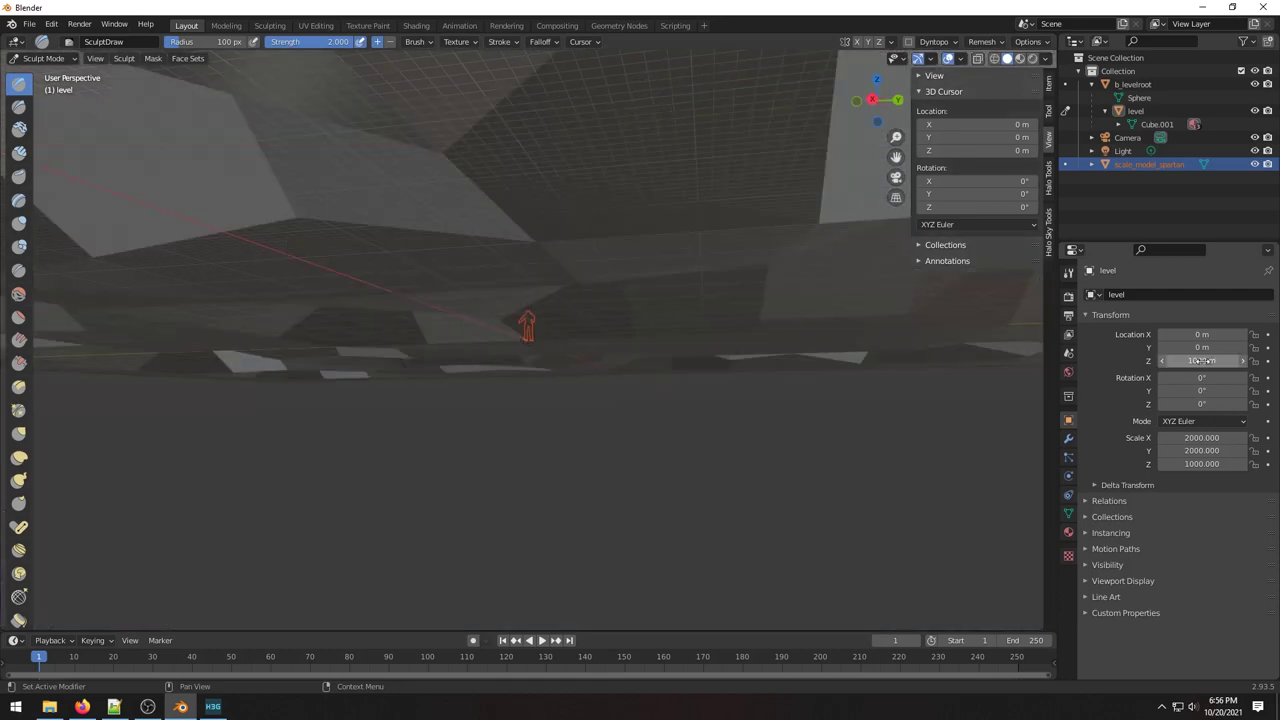
pyautogui.moveTo(523, 323)
pyautogui.mouseDown(button='middle')
pyautogui.moveTo(706, 366)
pyautogui.moveTo(494, 380)
pyautogui.moveTo(453, 336)
pyautogui.moveTo(543, 349)
pyautogui.moveTo(583, 257)
pyautogui.moveTo(374, 283)
pyautogui.moveTo(469, 266)
pyautogui.moveTo(813, 260)
pyautogui.moveTo(771, 263)
pyautogui.moveTo(623, 323)
pyautogui.moveTo(391, 309)
pyautogui.moveTo(314, 320)
pyautogui.mouseUp(button='middle')
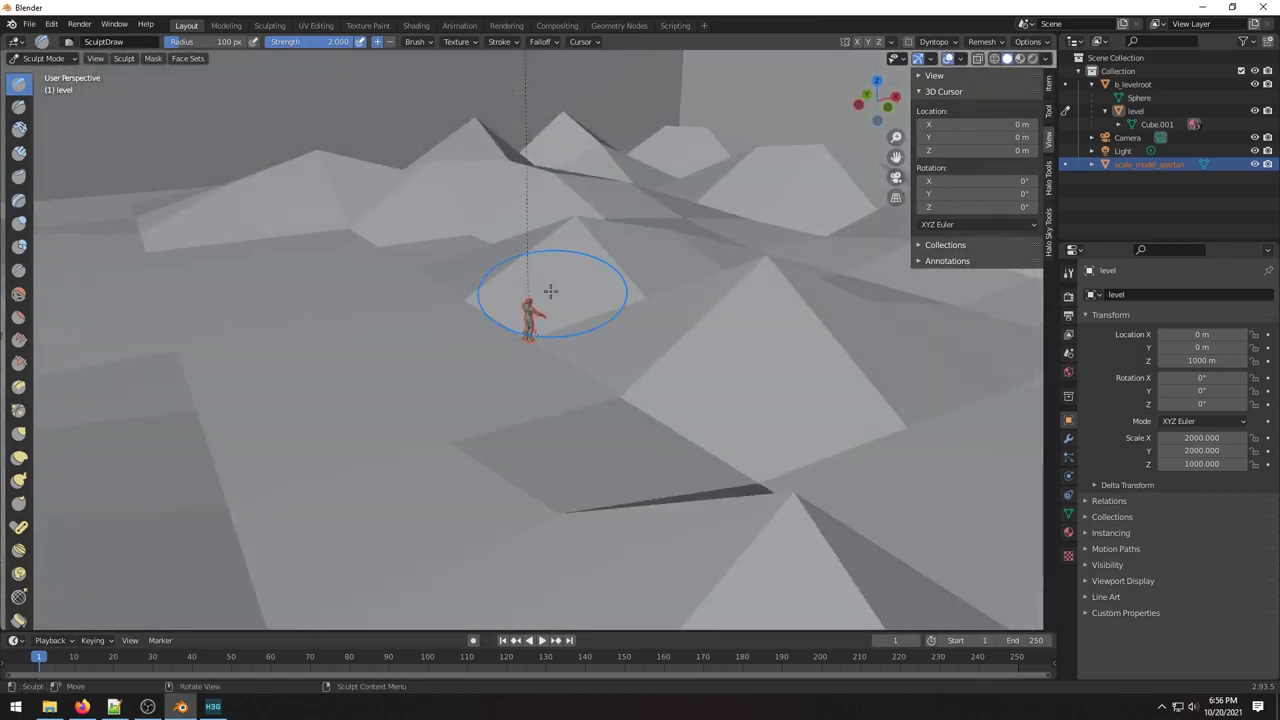
pyautogui.moveTo(535, 288); pyautogui.dragTo(441, 293, button='middle')
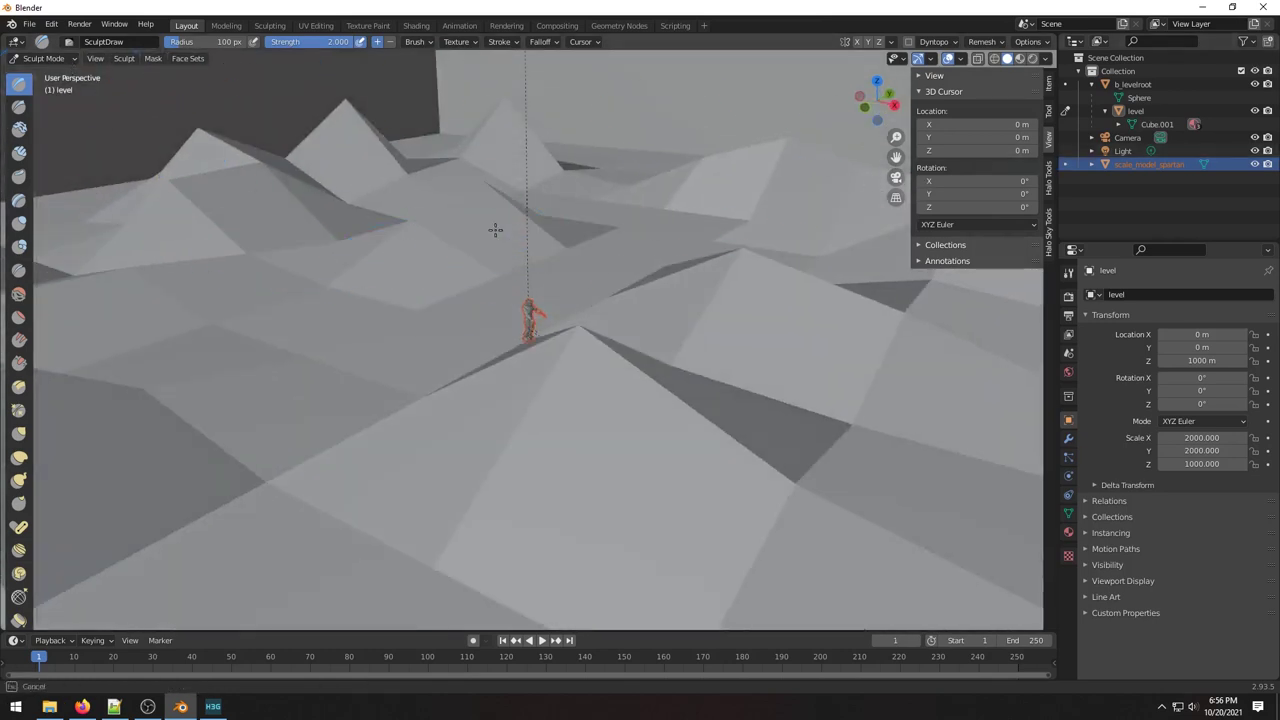
pyautogui.moveTo(323, 329)
pyautogui.mouseDown(button='middle')
pyautogui.moveTo(346, 277)
pyautogui.moveTo(129, 314)
pyautogui.moveTo(252, 278)
pyautogui.moveTo(134, 340)
pyautogui.moveTo(286, 271)
pyautogui.mouseUp(button='middle')
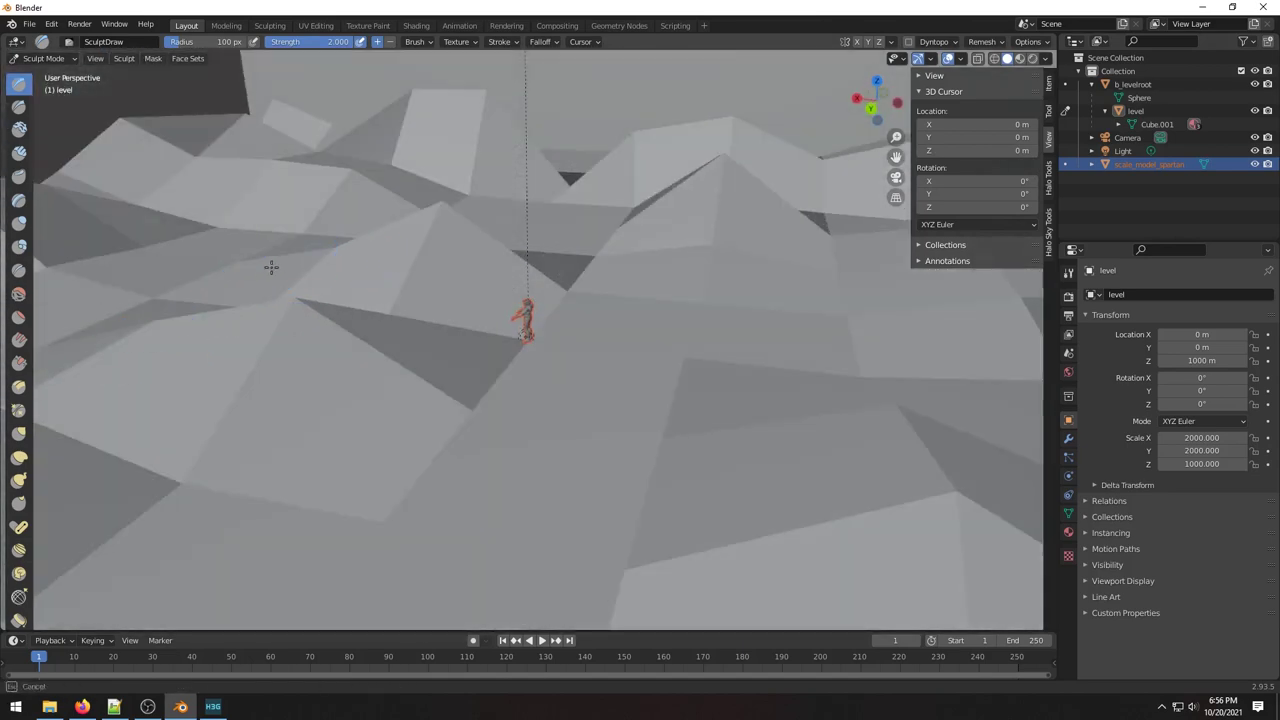
pyautogui.moveTo(443, 371)
pyautogui.mouseDown(button='middle')
pyautogui.moveTo(694, 423)
pyautogui.moveTo(834, 425)
pyautogui.mouseUp(button='middle')
pyautogui.moveTo(861, 354)
pyautogui.mouseDown(button='middle')
pyautogui.moveTo(703, 380)
pyautogui.moveTo(578, 379)
pyautogui.moveTo(766, 360)
pyautogui.moveTo(752, 370)
pyautogui.mouseUp(button='middle')
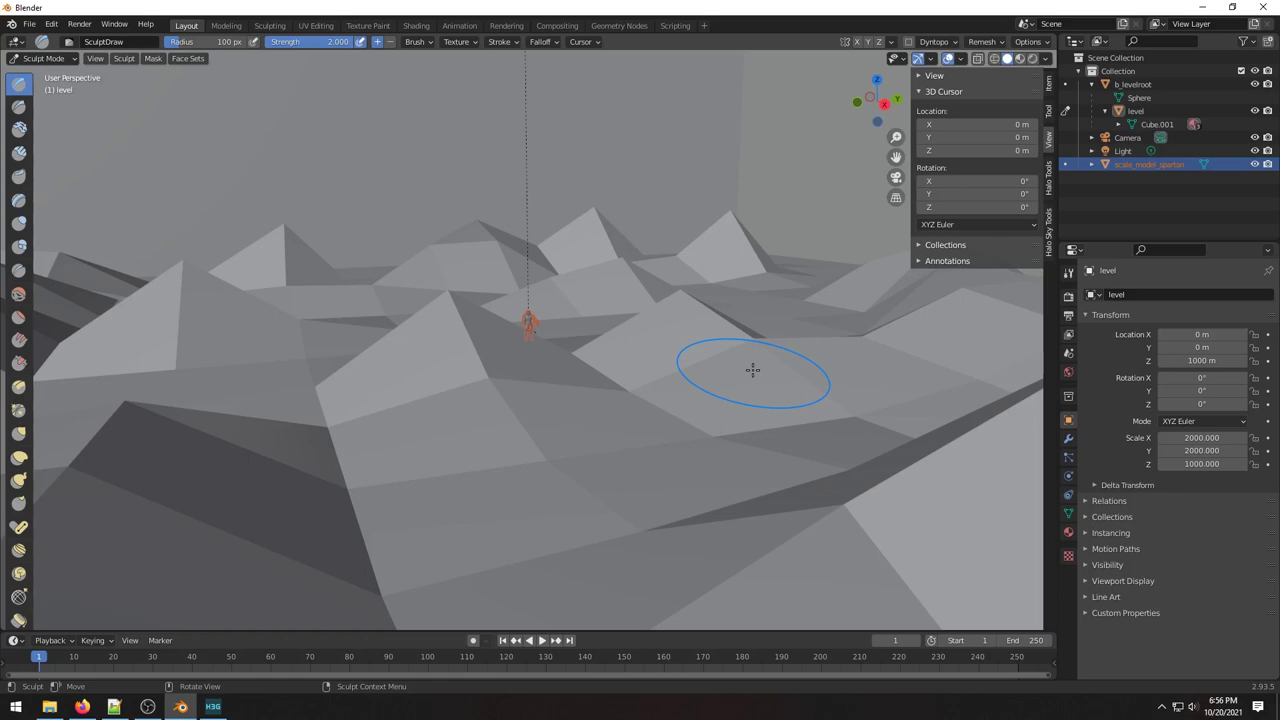
pyautogui.scroll(-10, 752, 370)
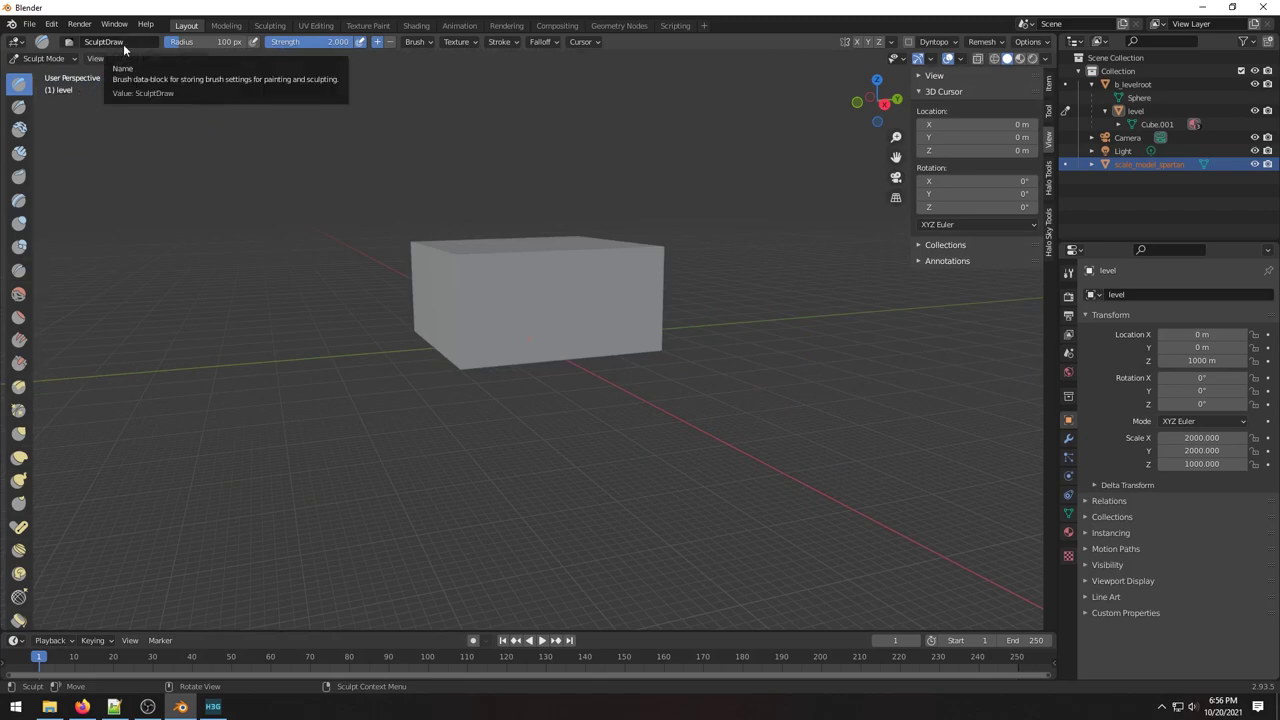
# Switch to Object Mode and select the level object in the Outliner.
pyautogui.click(43, 58)
pyautogui.click(44, 76)
pyautogui.click(44, 58)
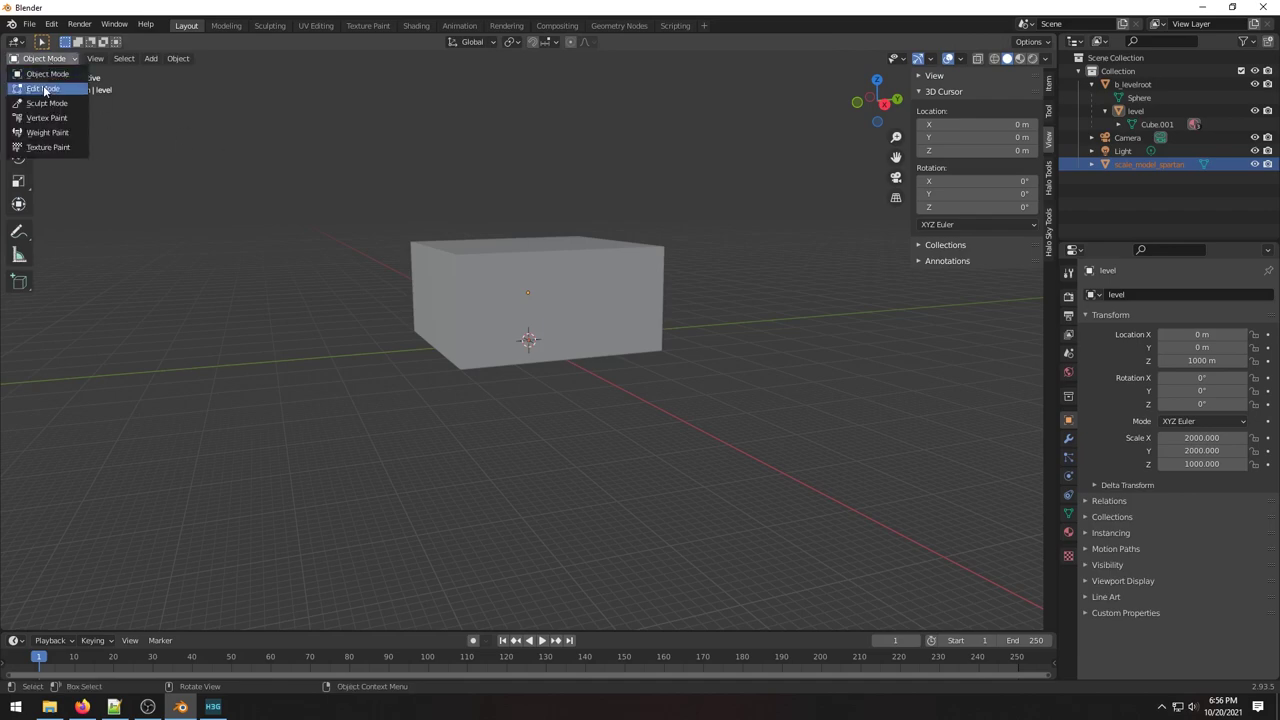
pyautogui.click(44, 89)
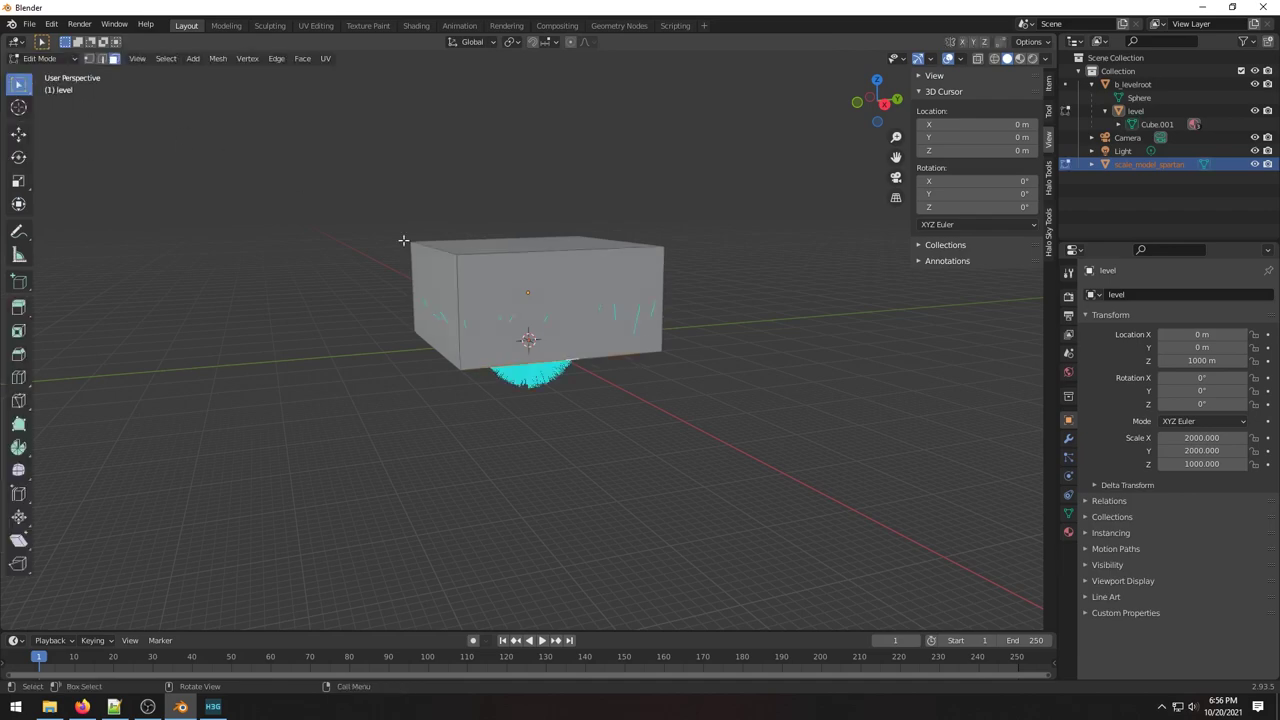
pyautogui.click(1150, 111)
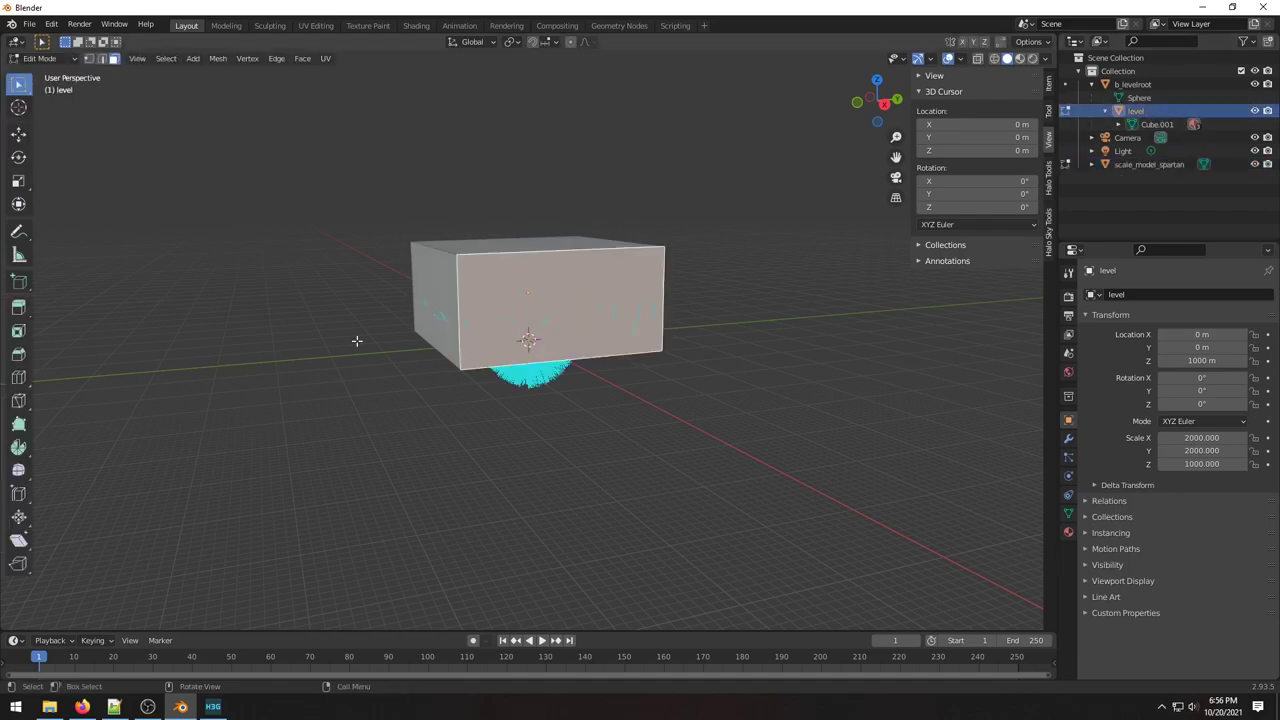
pyautogui.moveTo(357, 343); pyautogui.dragTo(598, 342, button='middle')
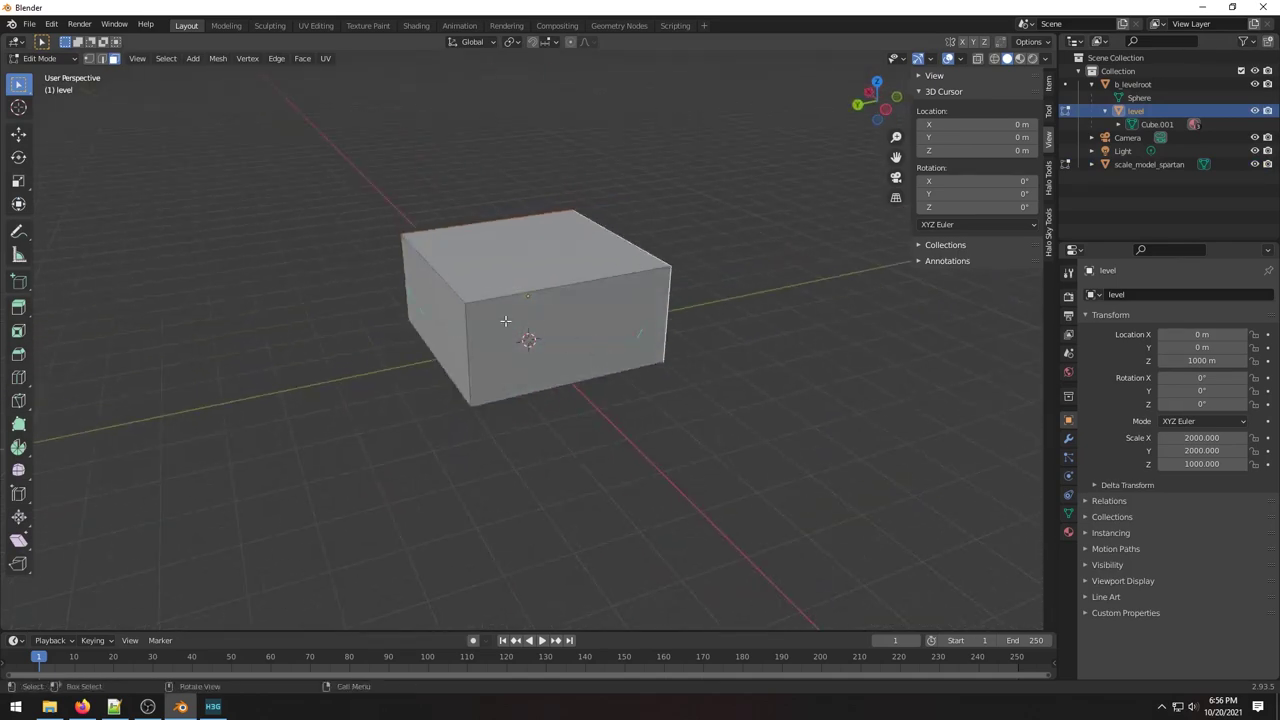
# Put the level mesh into Edit Mode and select all of its faces.
pyautogui.click(45, 58)
pyautogui.click(45, 74)
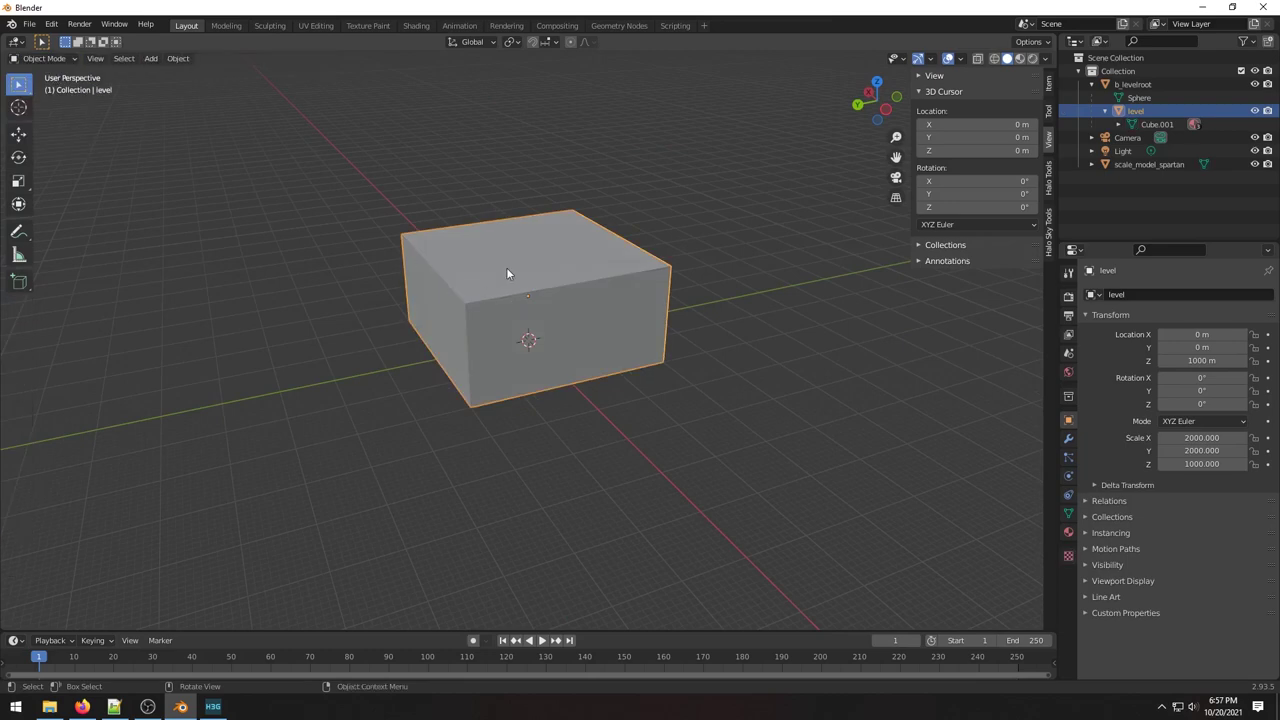
pyautogui.click(60, 59)
pyautogui.click(36, 88)
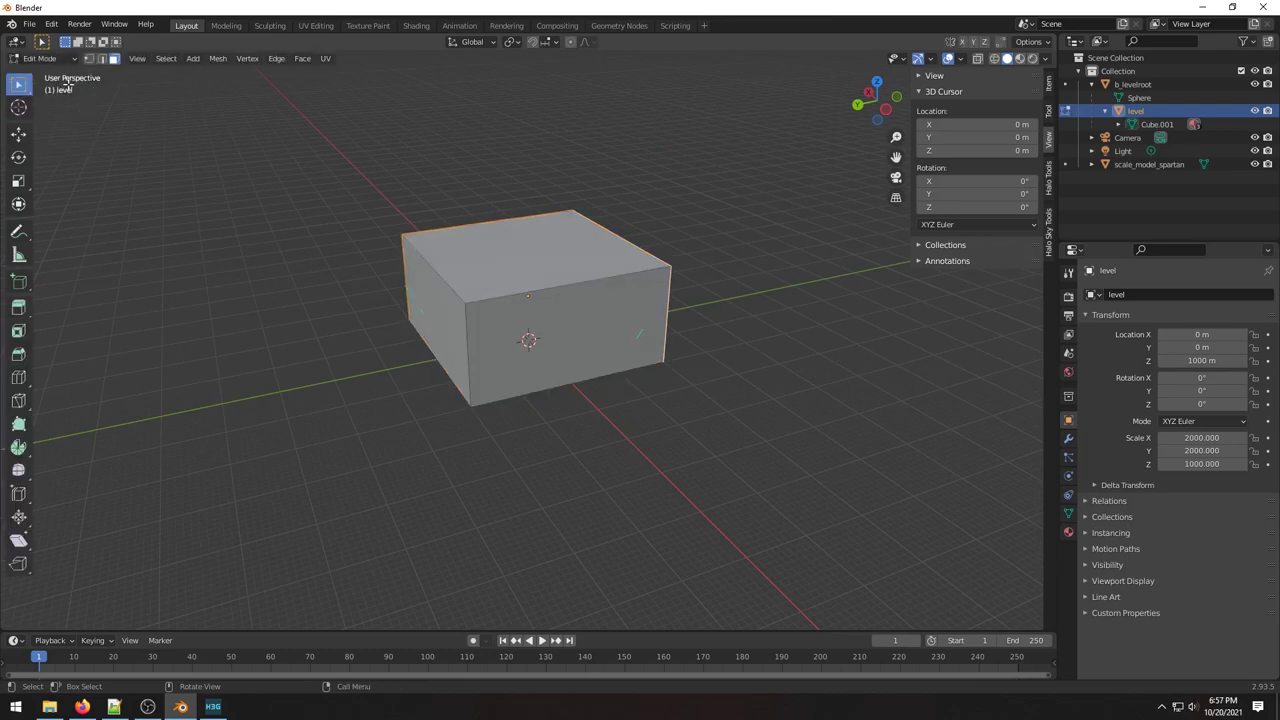
pyautogui.press('a')
pyautogui.moveTo(488, 352); pyautogui.dragTo(649, 336, button='middle')
pyautogui.press('a')
pyautogui.moveTo(454, 304); pyautogui.dragTo(760, 350, button='middle')
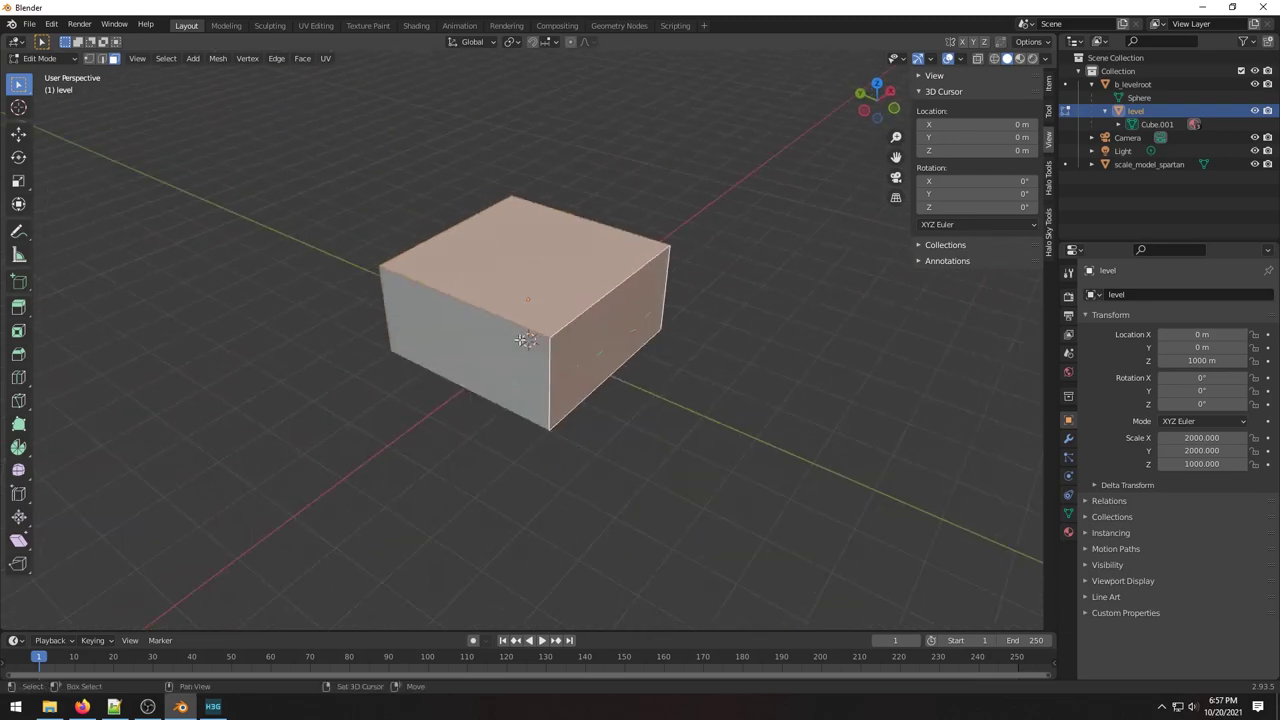
# Switch the viewport to Material Preview and Shade Smooth the box faces.
pyautogui.click(1068, 373)
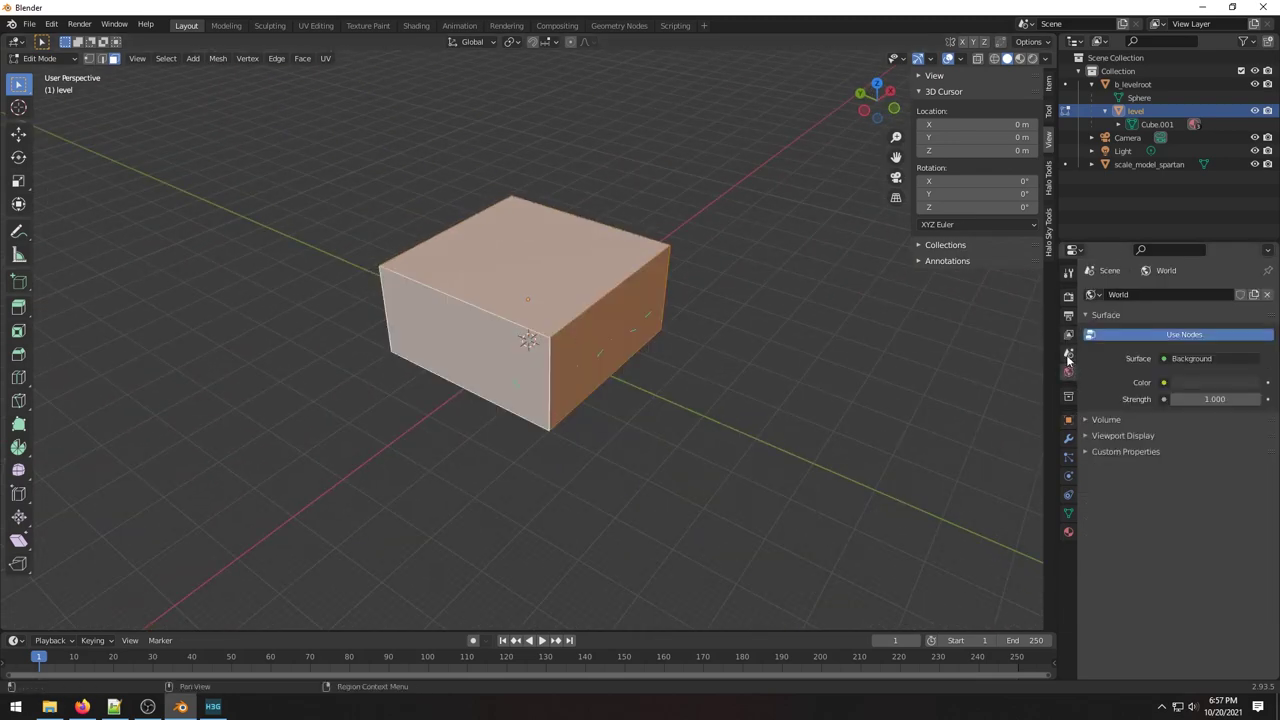
pyautogui.click(1068, 354)
pyautogui.click(1020, 59)
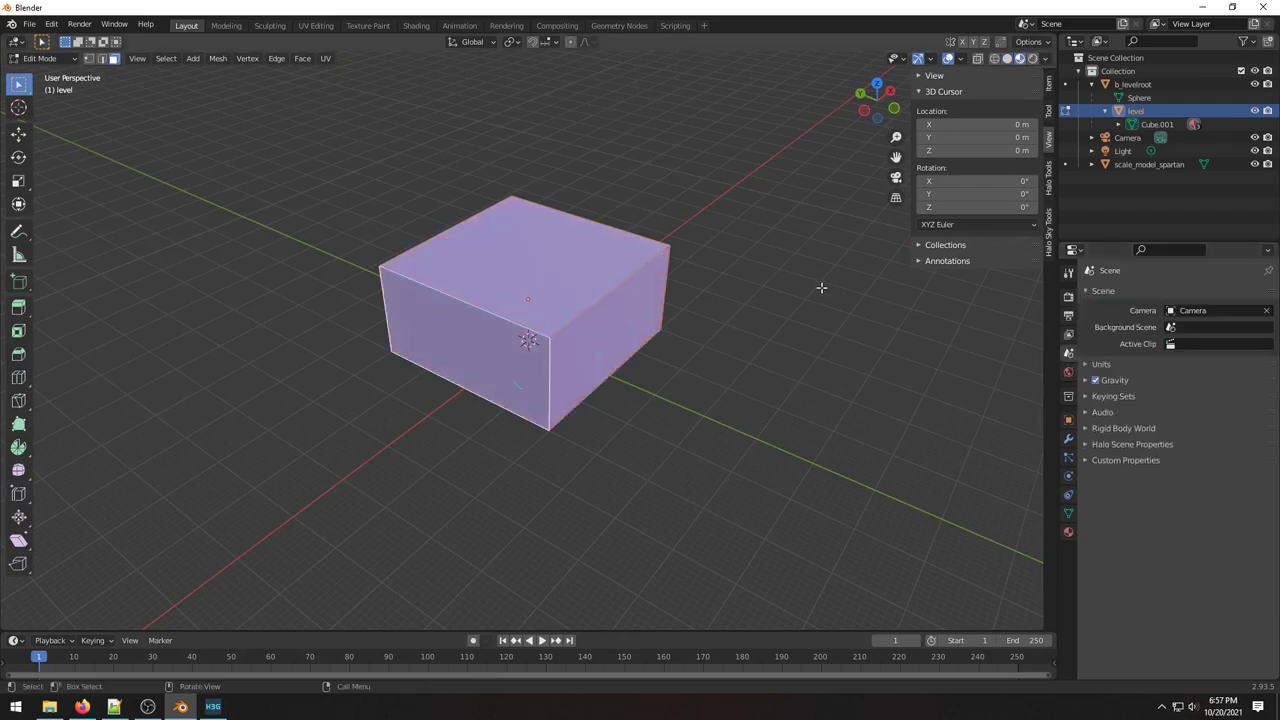
pyautogui.rightClick(615, 323)
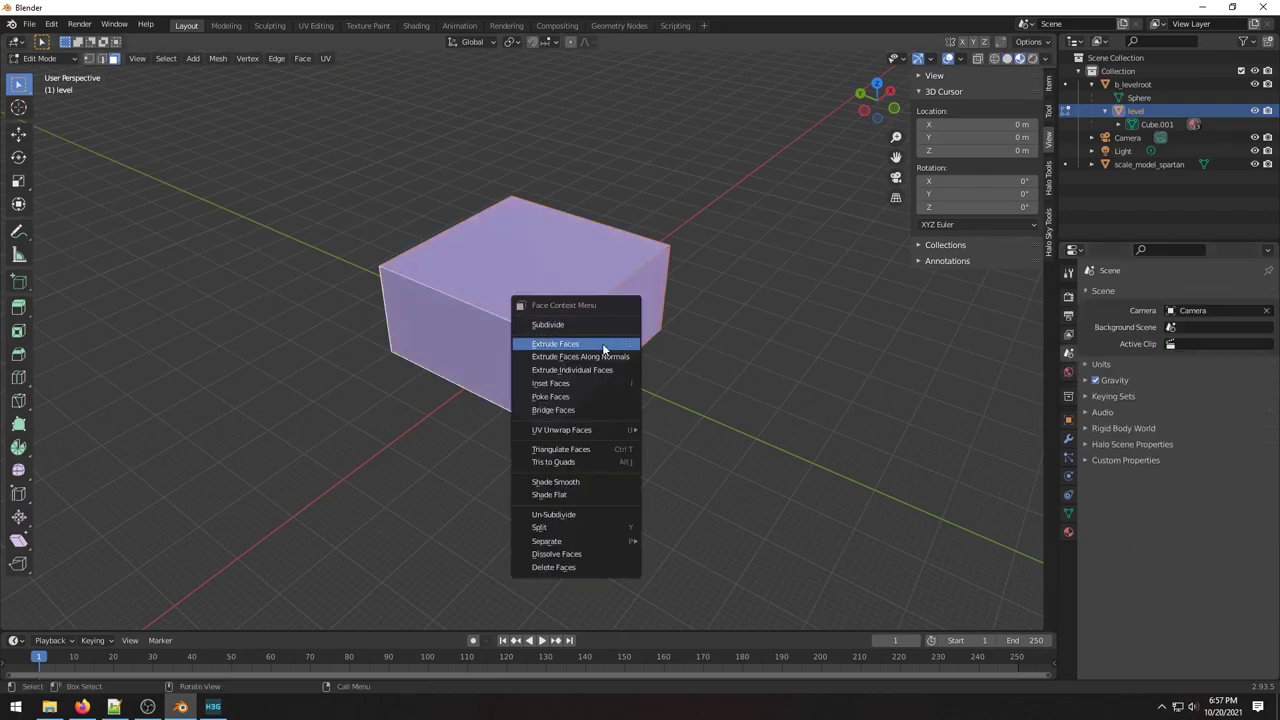
pyautogui.click(561, 483)
# Orbit and zoom to look across the snowy terrain inside the box.
pyautogui.moveTo(500, 409); pyautogui.dragTo(697, 368, button='middle')
pyautogui.scroll(5, 660, 360)
pyautogui.moveTo(625, 350); pyautogui.dragTo(740, 303, button='middle')
pyautogui.scroll(-8, 723, 306)
pyautogui.scroll(10, 578, 328)
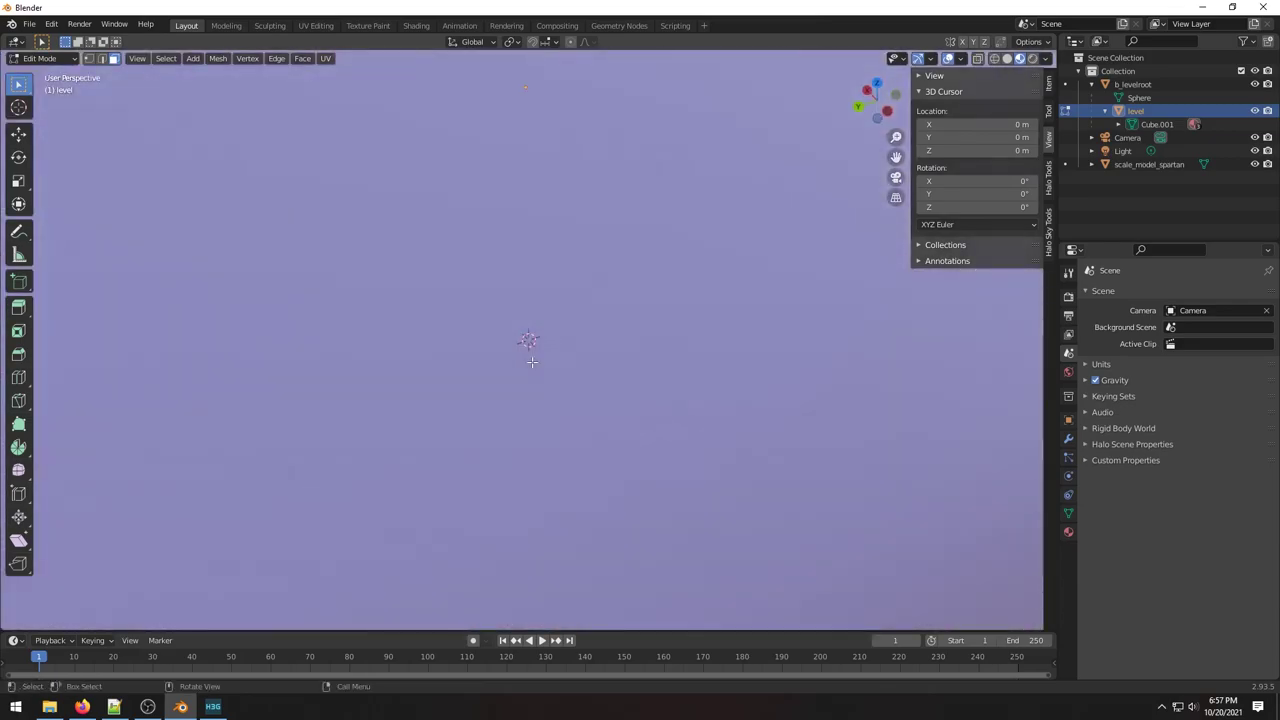
pyautogui.moveTo(532, 362)
pyautogui.mouseDown(button='middle')
pyautogui.moveTo(87, 329)
pyautogui.moveTo(528, 340)
pyautogui.mouseUp(button='middle')
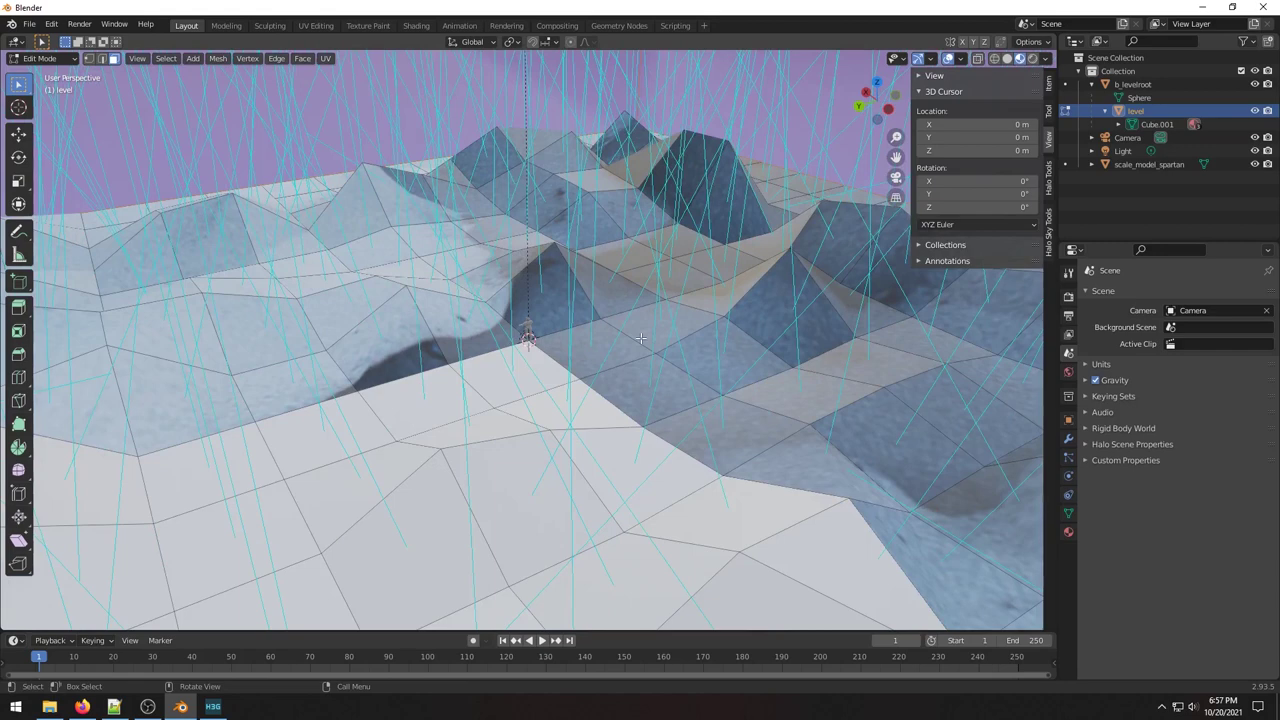
# Save the scene as tutorial.blend in data\levels\multi\tutorial\structure.
pyautogui.click(29, 24)
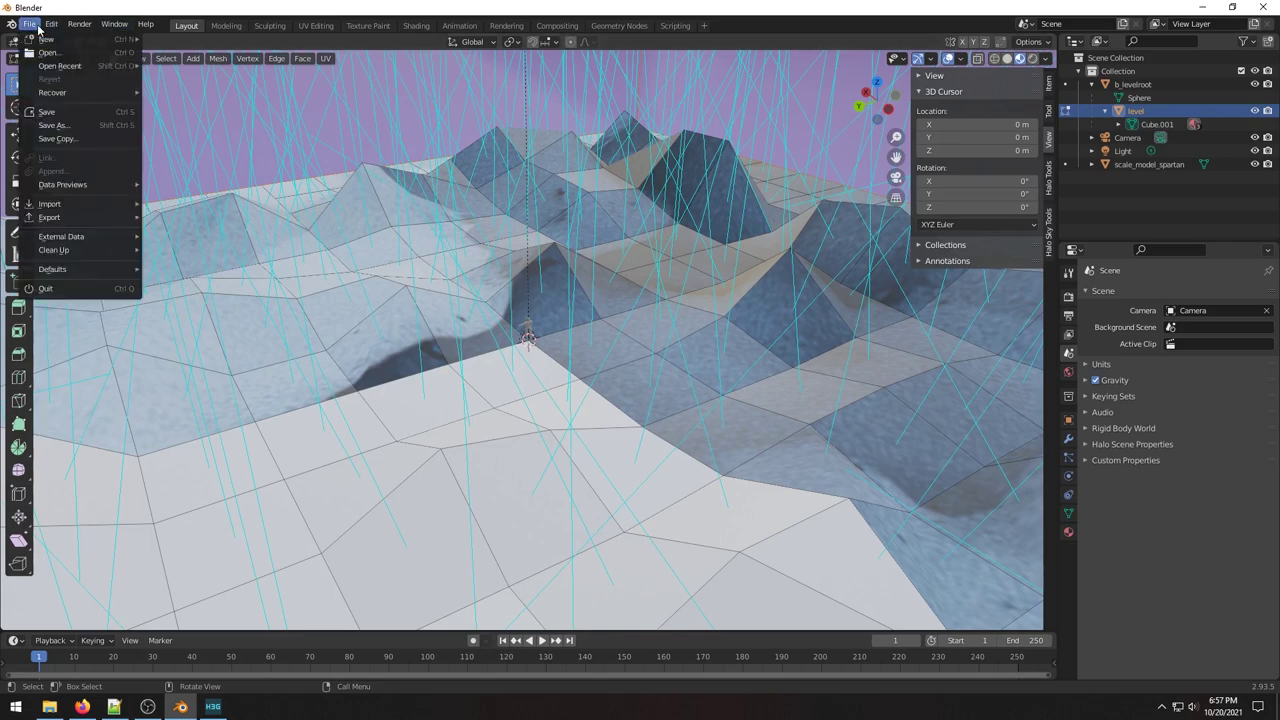
pyautogui.click(52, 125)
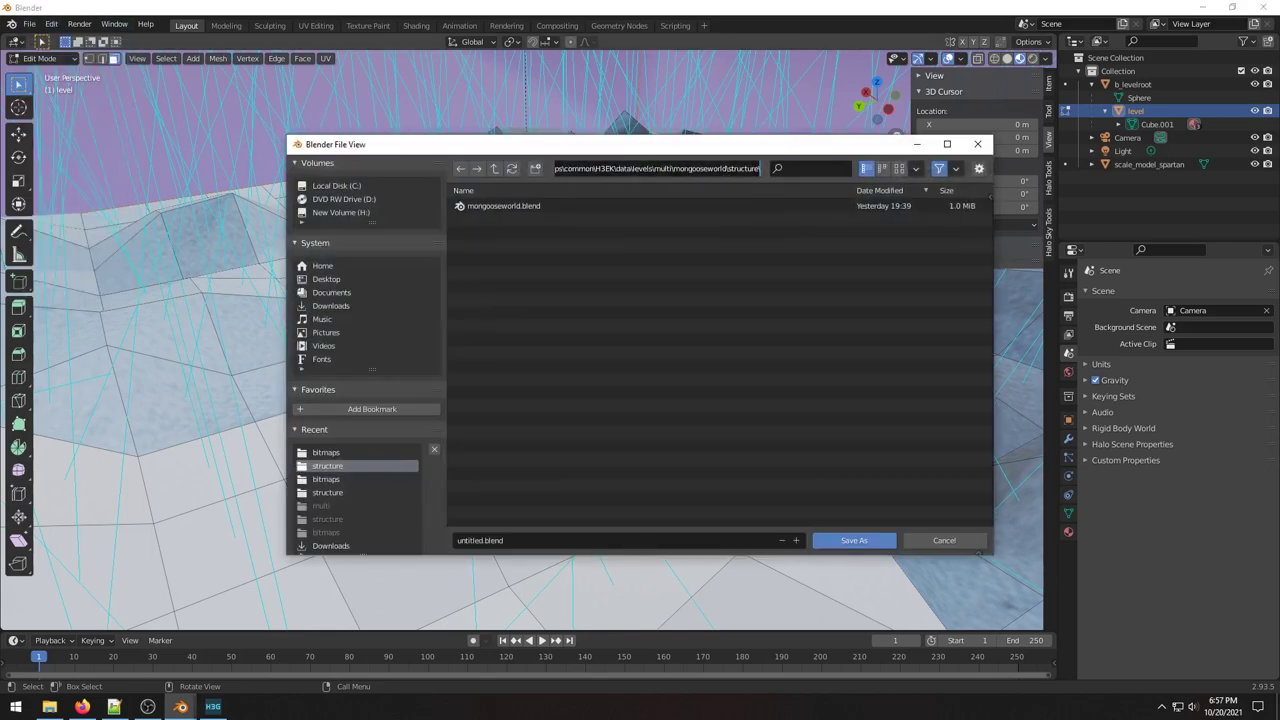
pyautogui.moveTo(674, 168); pyautogui.dragTo(704, 168)
pyautogui.press('BackSpace')
pyautogui.press('Return')
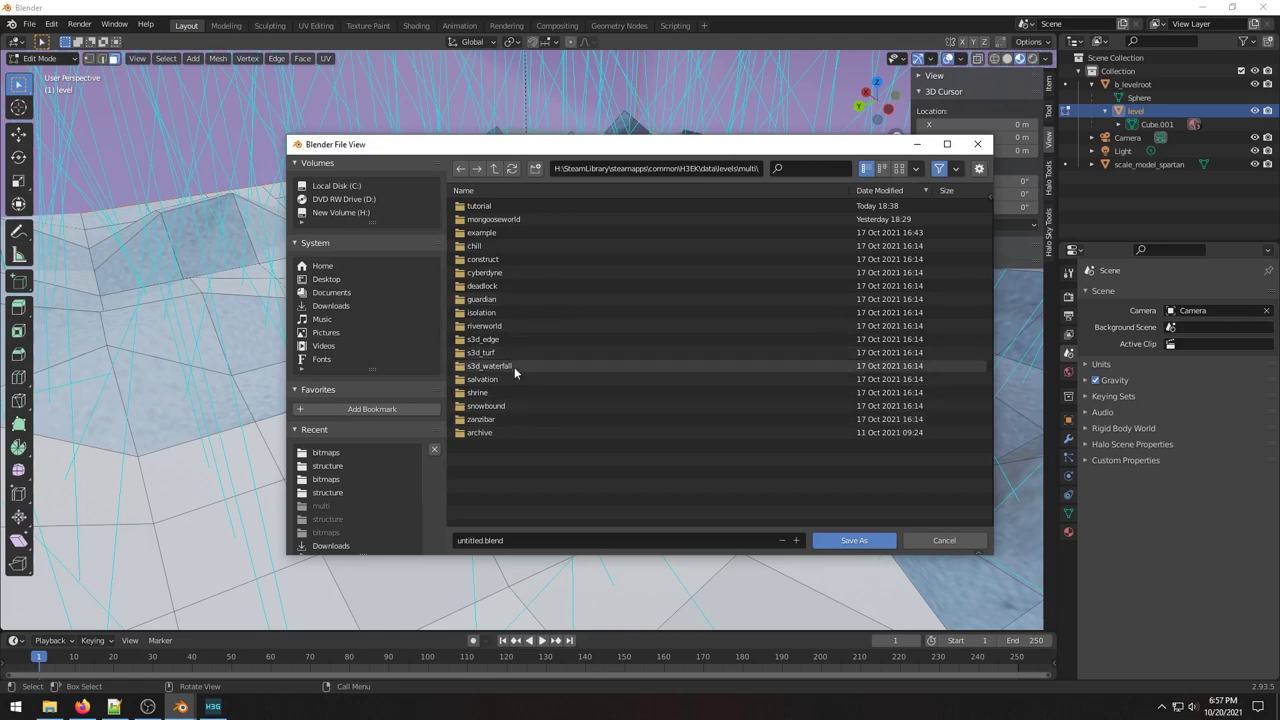
pyautogui.doubleClick(486, 206)
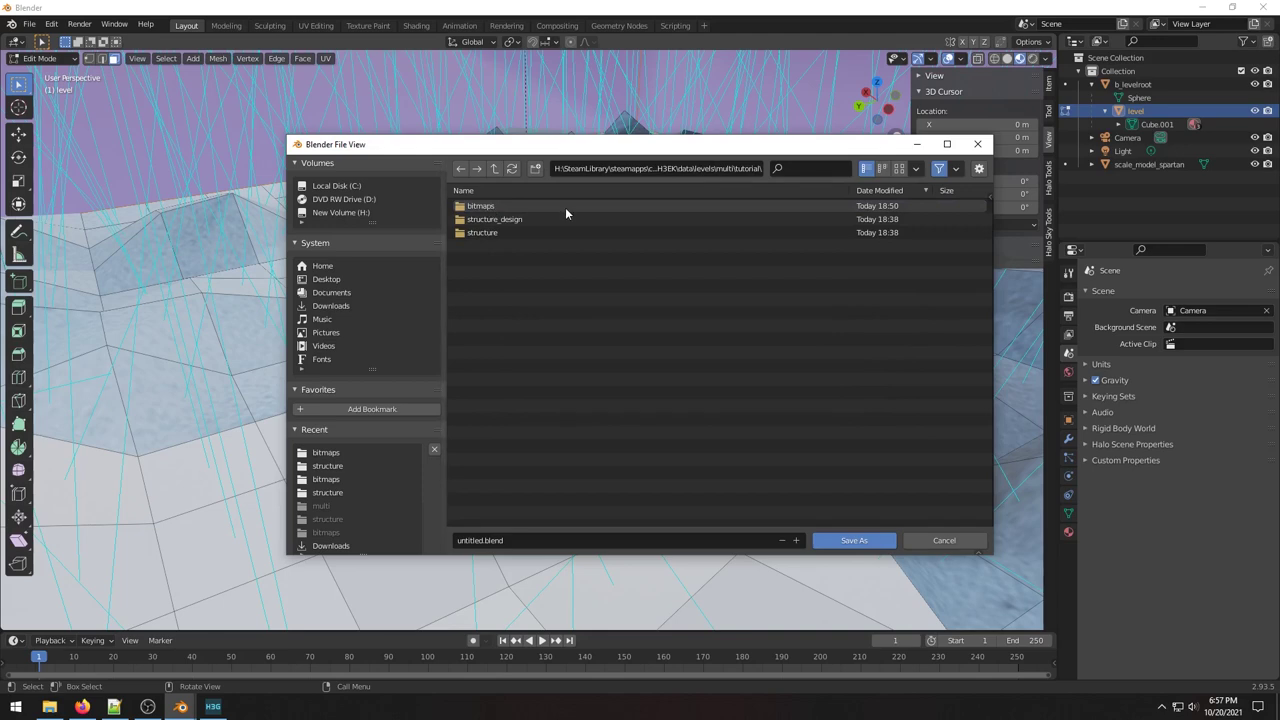
pyautogui.doubleClick(497, 232)
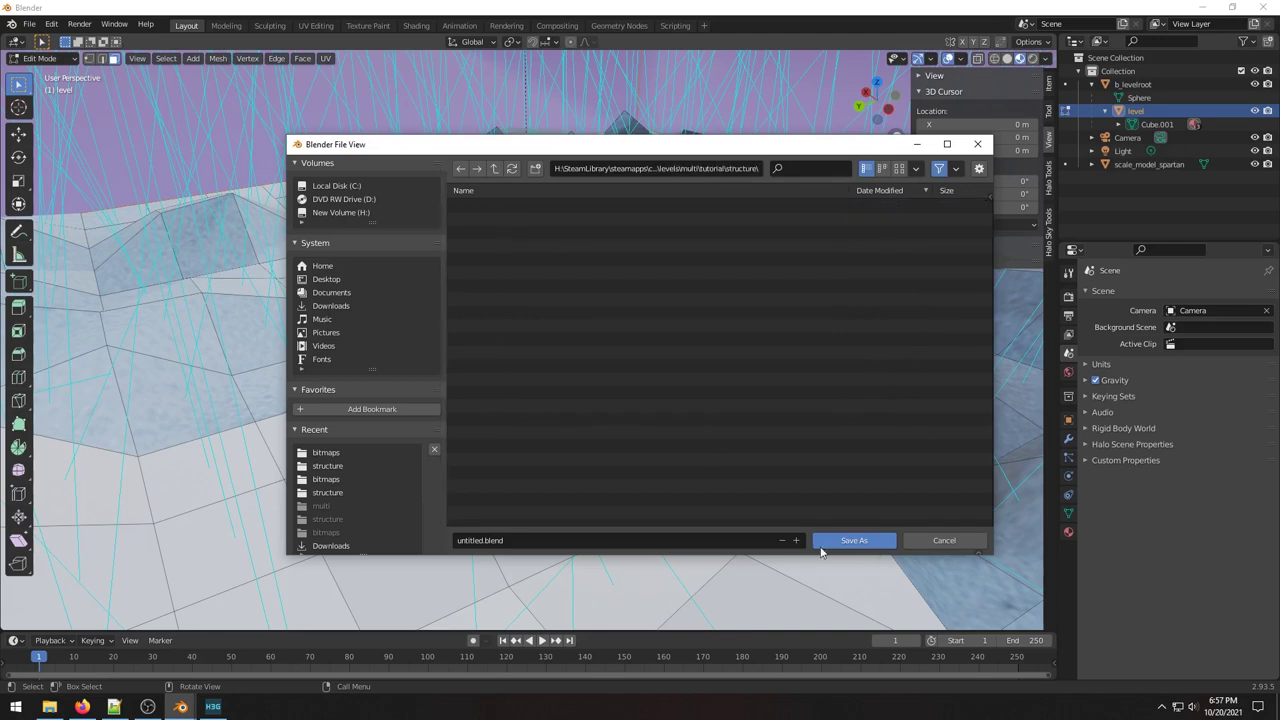
pyautogui.click(476, 540)
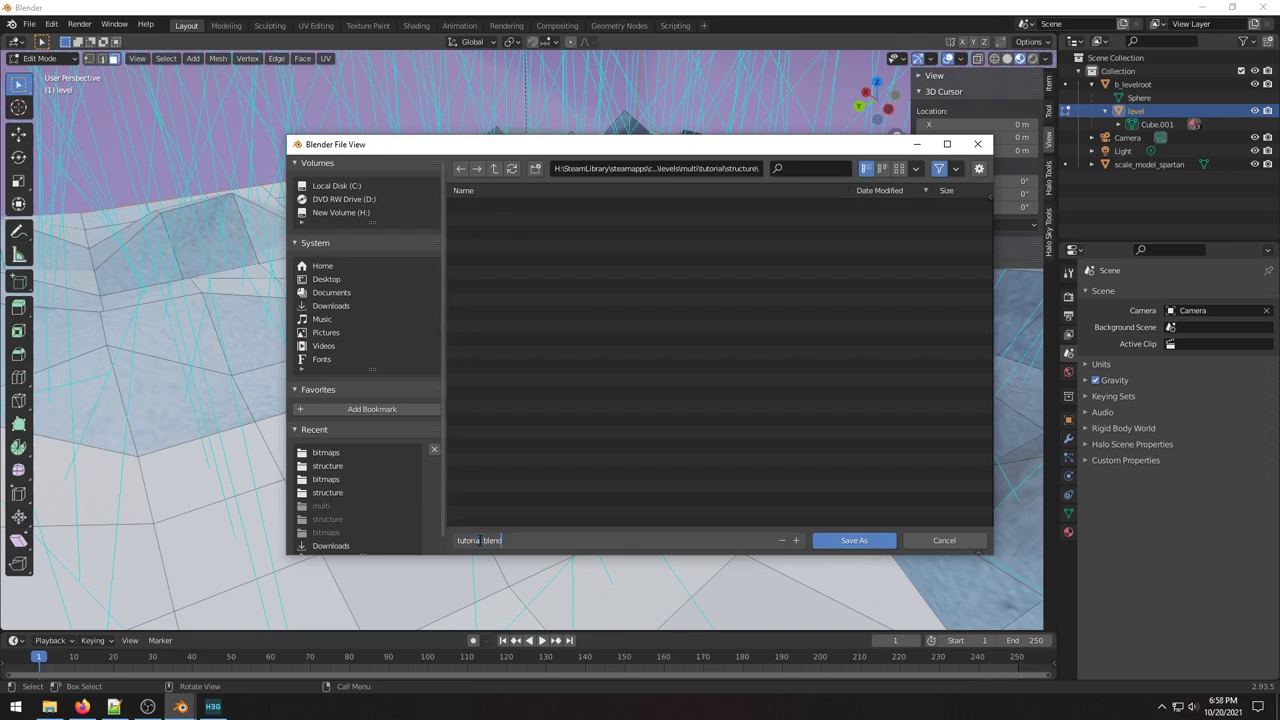
pyautogui.press('Return')
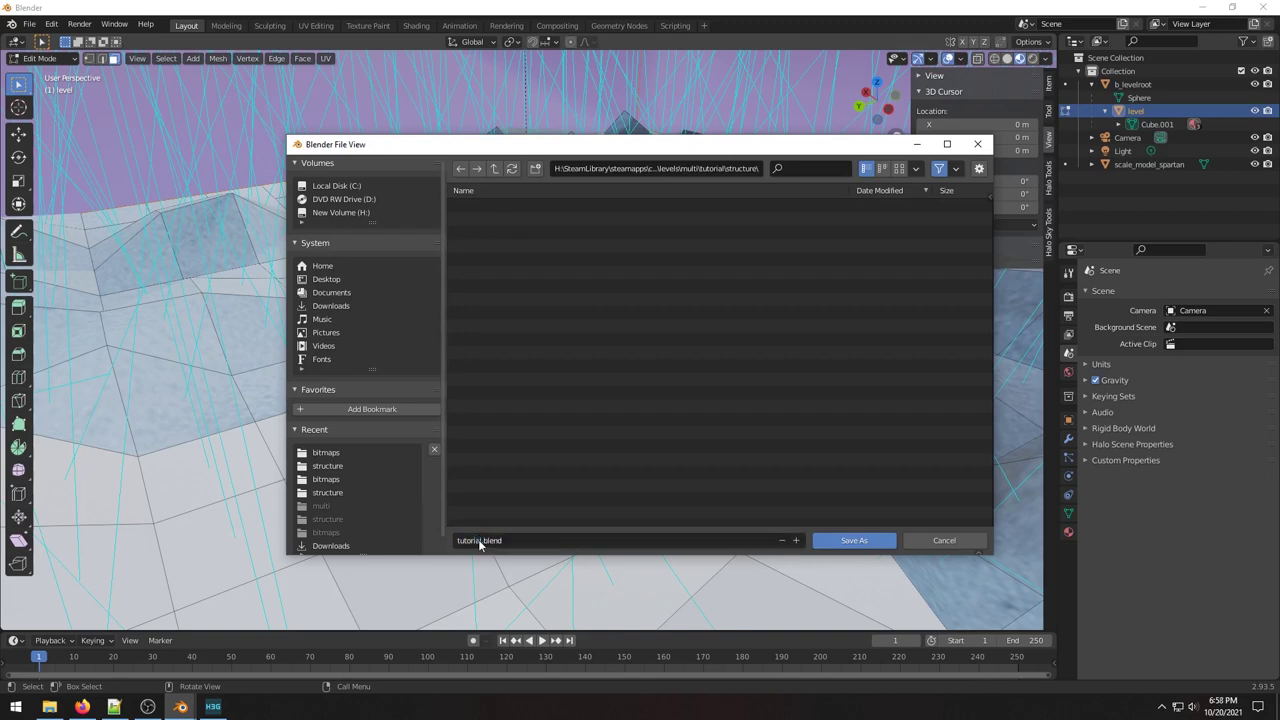
pyautogui.click(852, 541)
# Export tutorial.ASS with Game Version Halo 3 MCC, then open File Explorer at the multi folder.
pyautogui.click(30, 24)
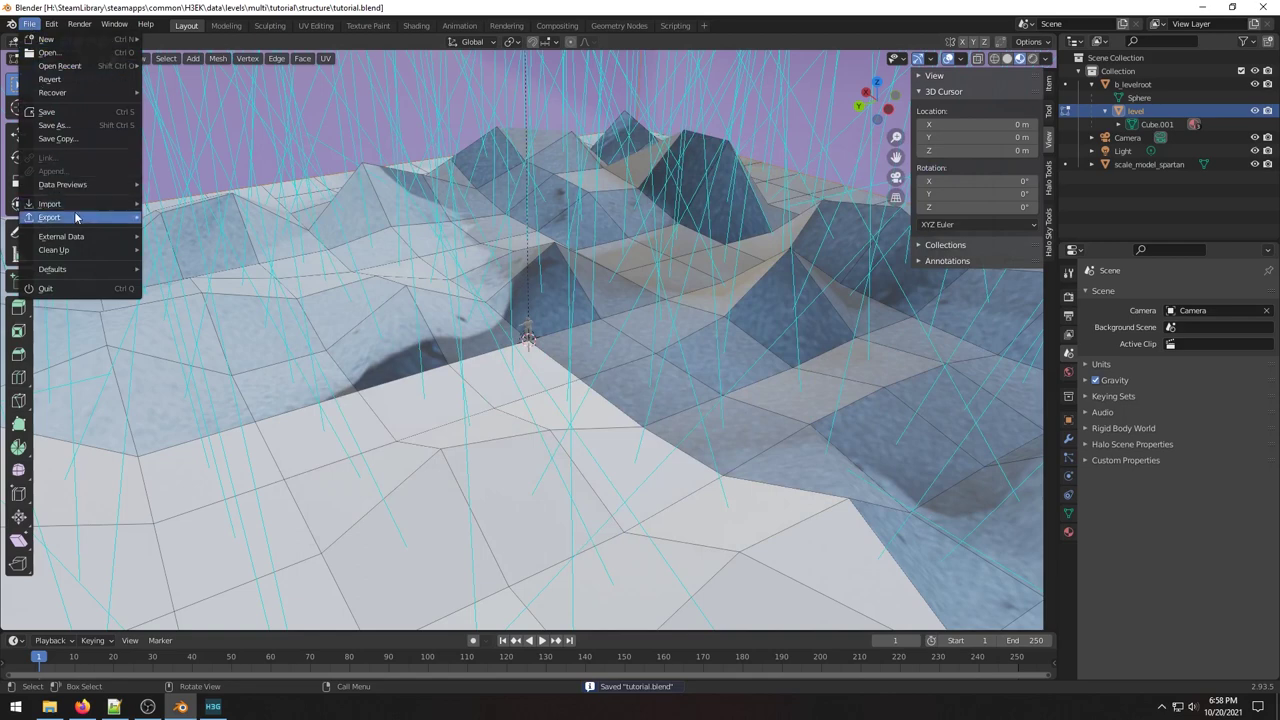
pyautogui.moveTo(75, 217)
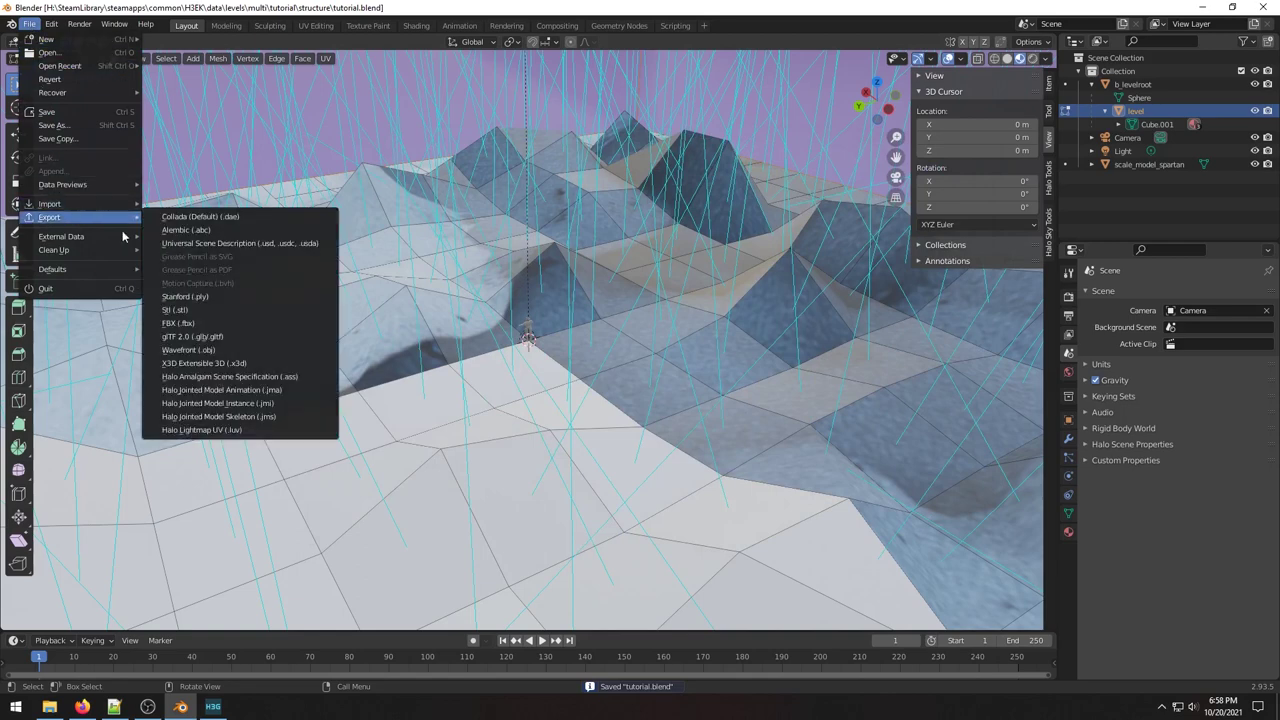
pyautogui.click(229, 376)
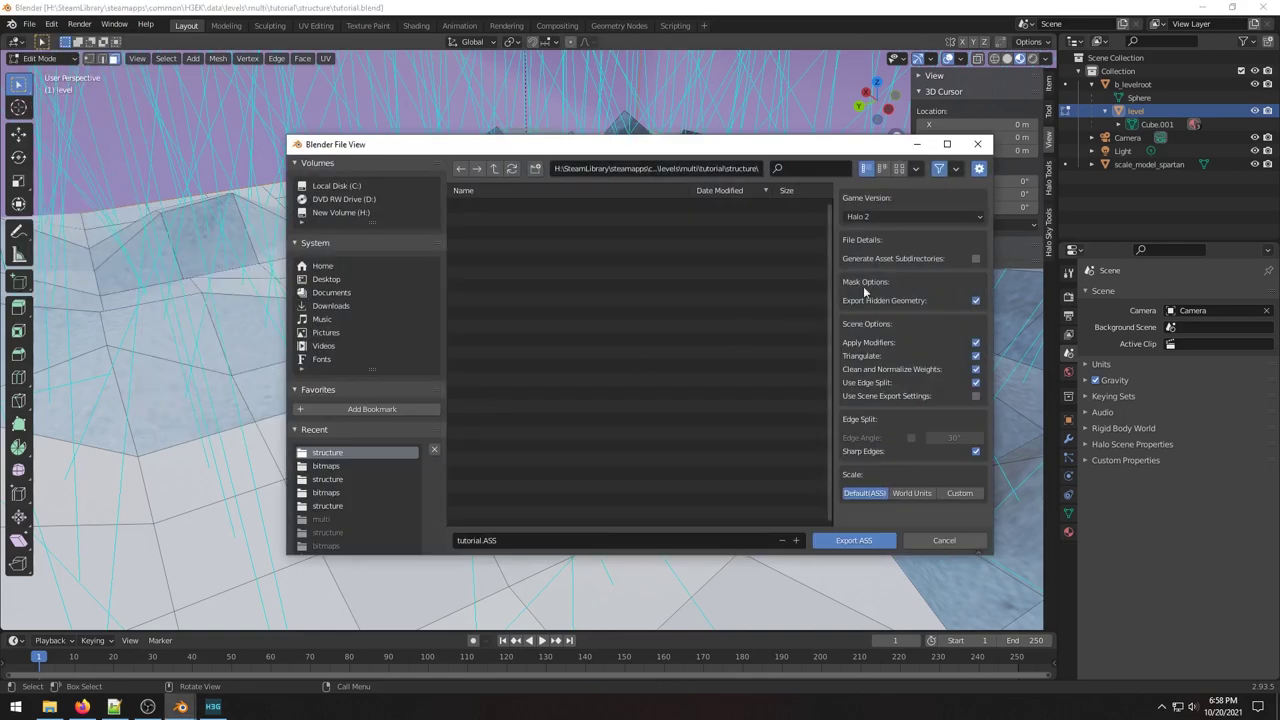
pyautogui.click(896, 215)
pyautogui.click(877, 244)
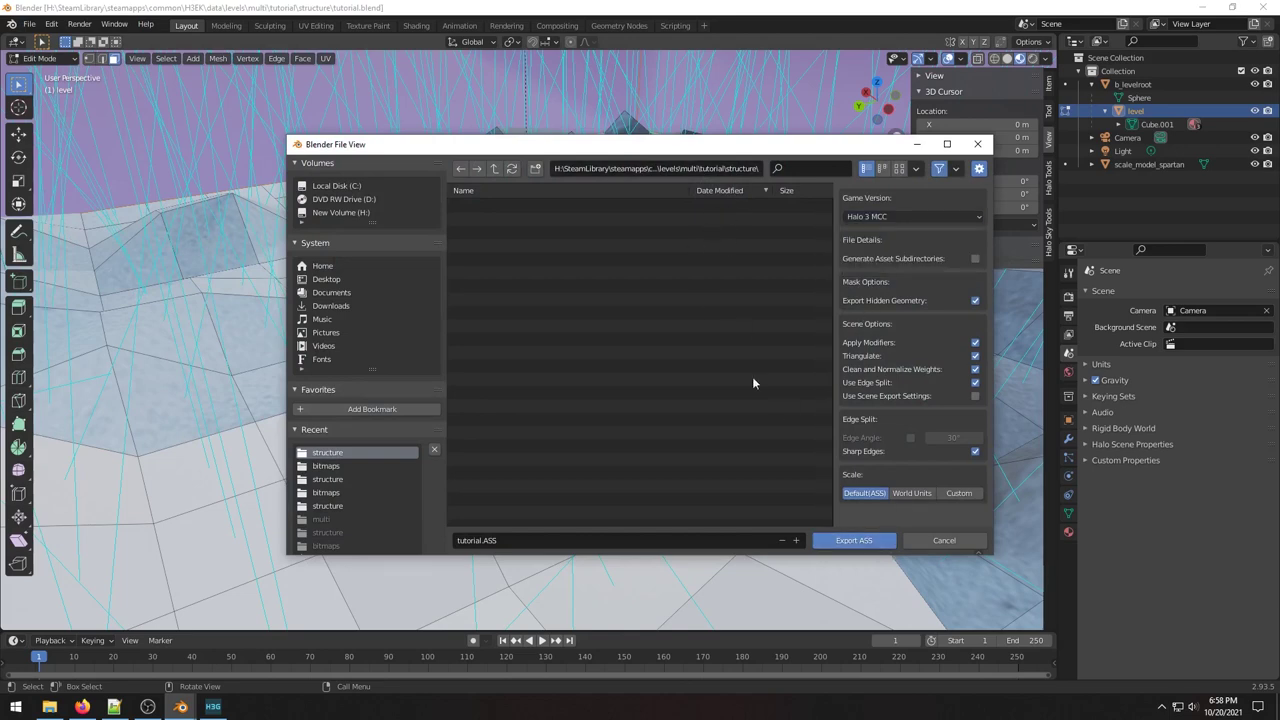
pyautogui.click(853, 540)
pyautogui.click(49, 707)
pyautogui.click(585, 187)
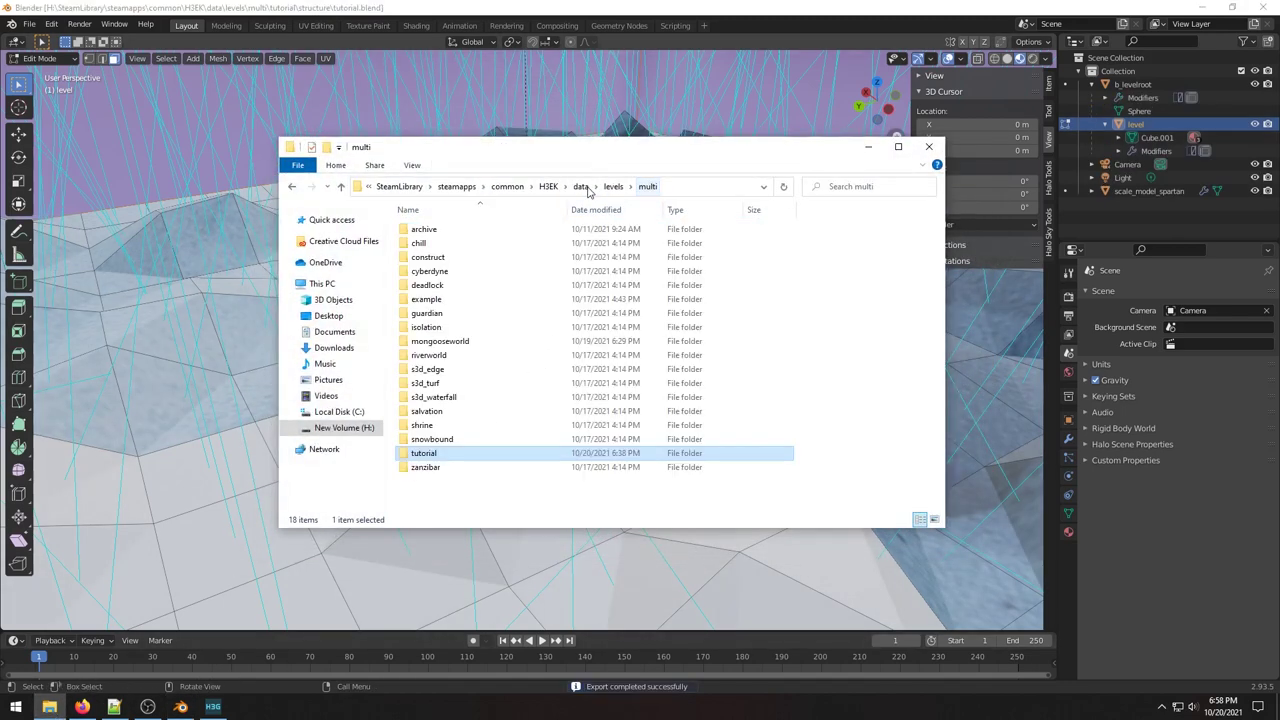
# Check tutorial.ASS sits beside tutorial.blend in tutorial\structure, then switch to Guerilla.
pyautogui.doubleClick(425, 453)
pyautogui.doubleClick(428, 243)
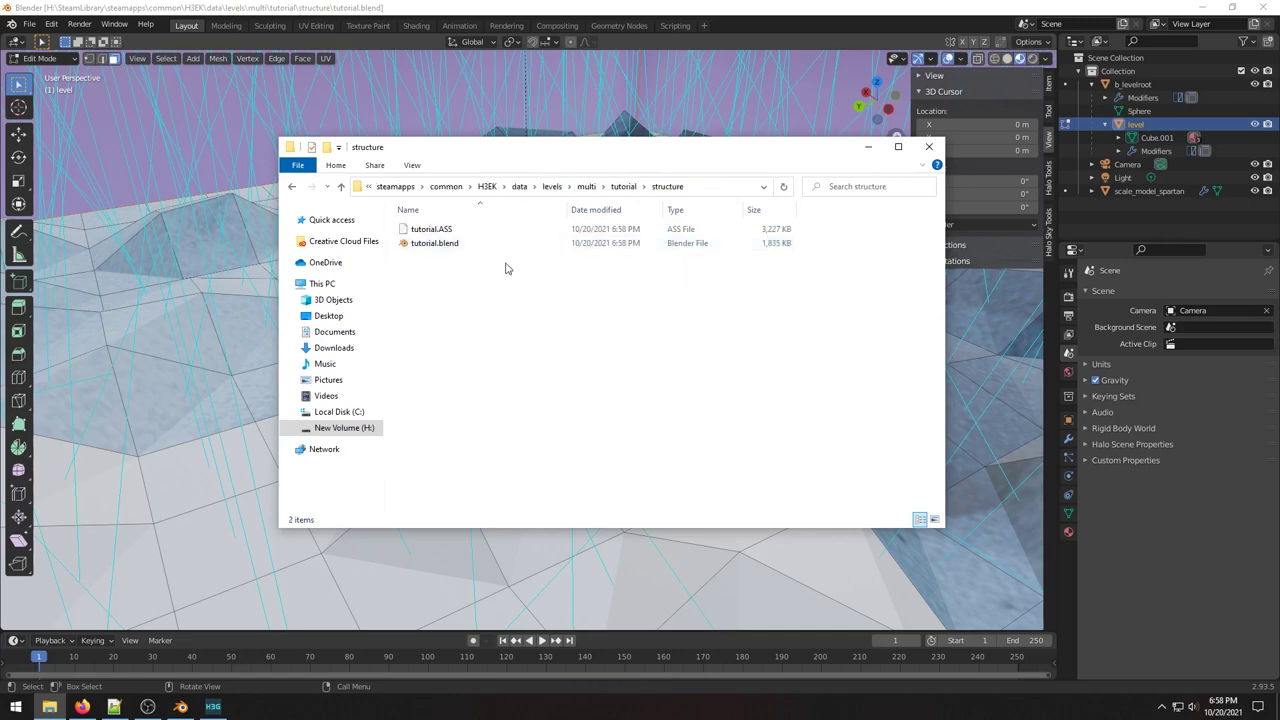
pyautogui.click(461, 233)
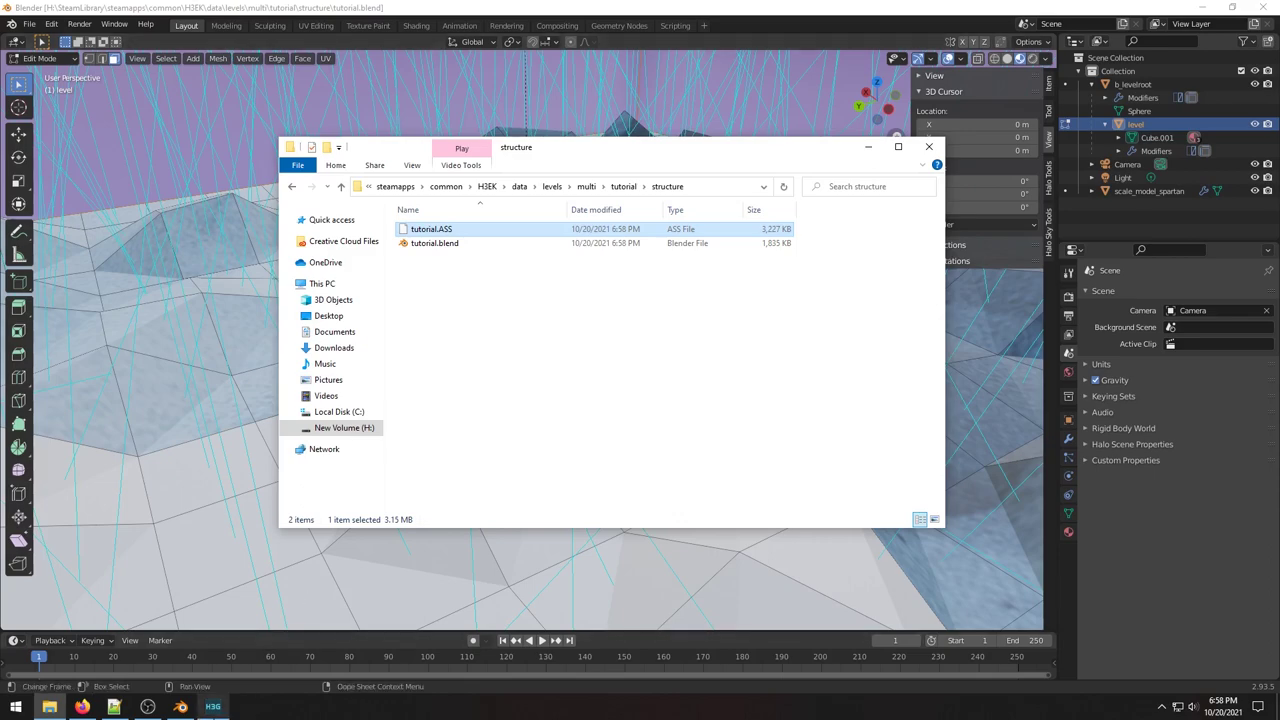
pyautogui.click(213, 707)
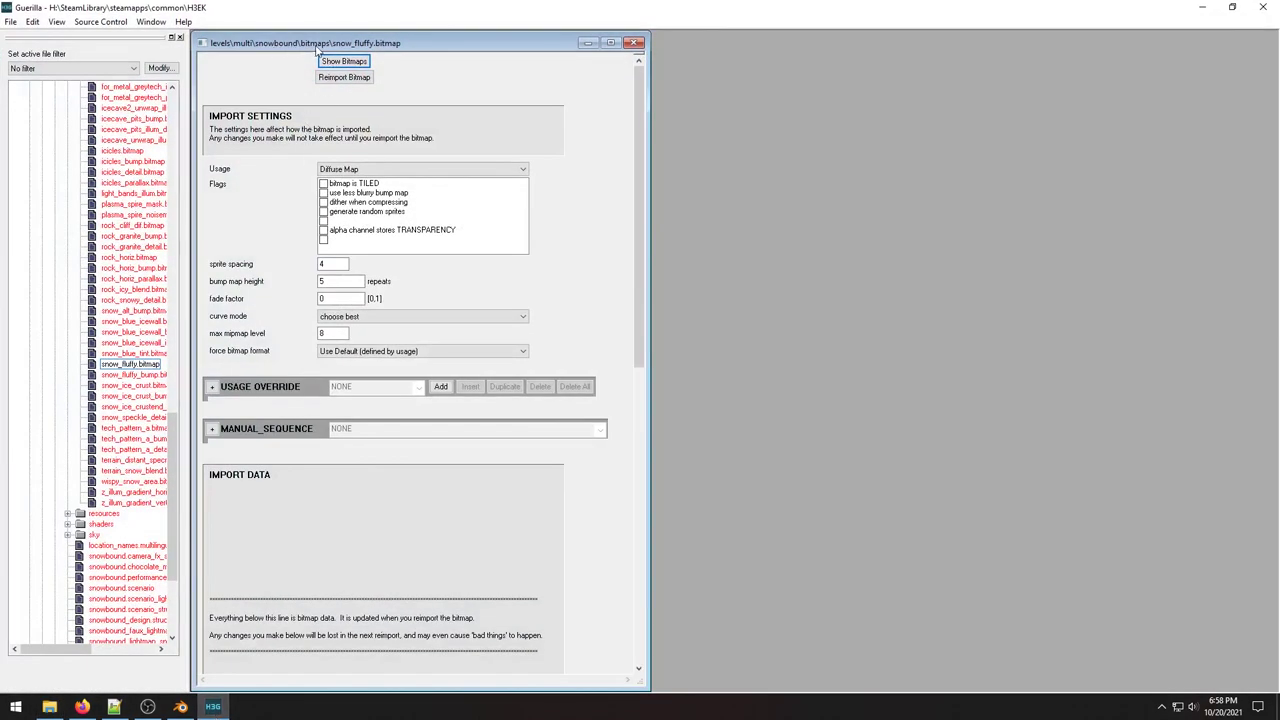
# Browse to tags\levels\multi\snowbound\bitmaps and select snow_fluffy.bitmap.
pyautogui.scroll(15, 155, 105)
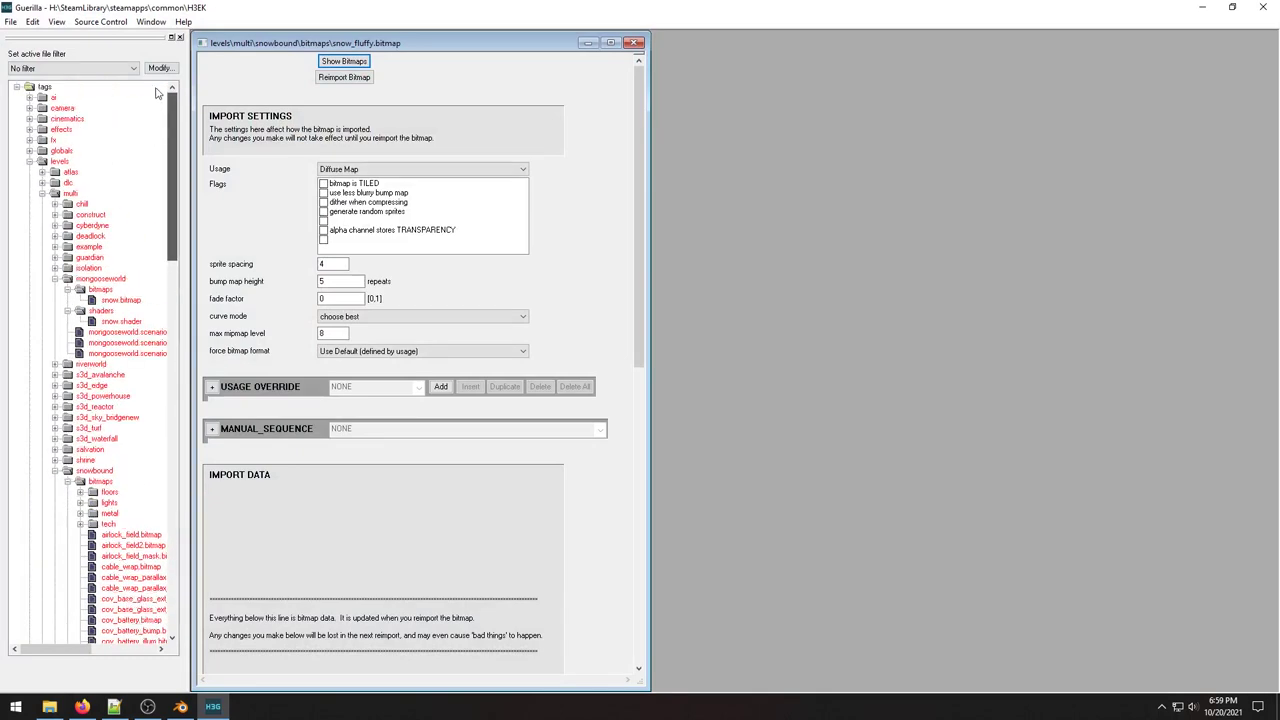
pyautogui.moveTo(175, 113); pyautogui.dragTo(181, 358)
pyautogui.click(46, 707)
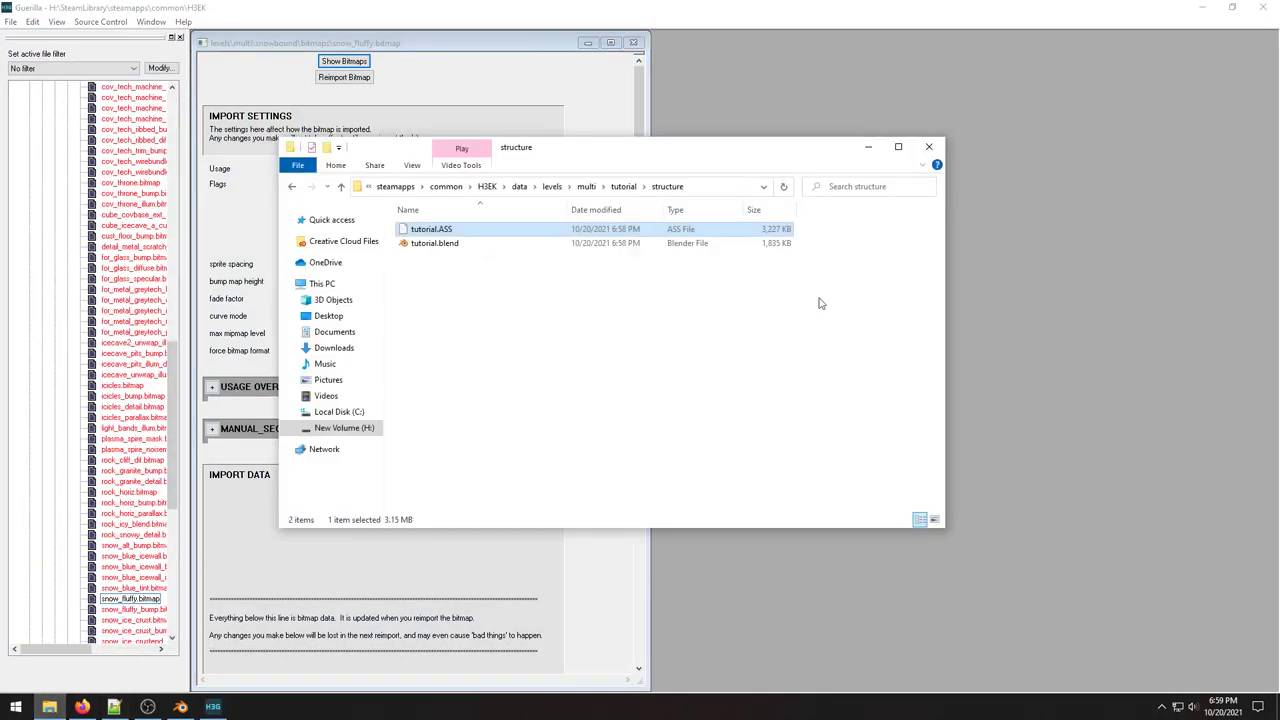
pyautogui.click(725, 305)
pyautogui.click(487, 187)
pyautogui.doubleClick(422, 370)
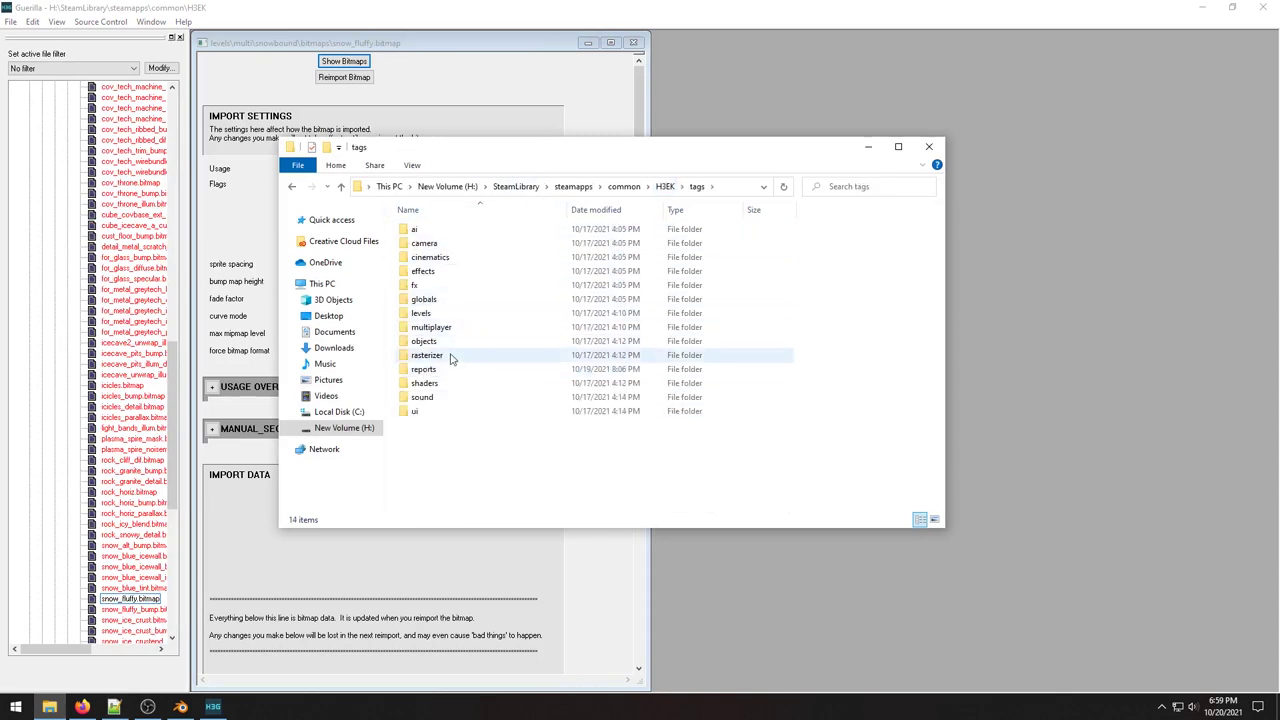
pyautogui.doubleClick(448, 312)
pyautogui.doubleClick(445, 257)
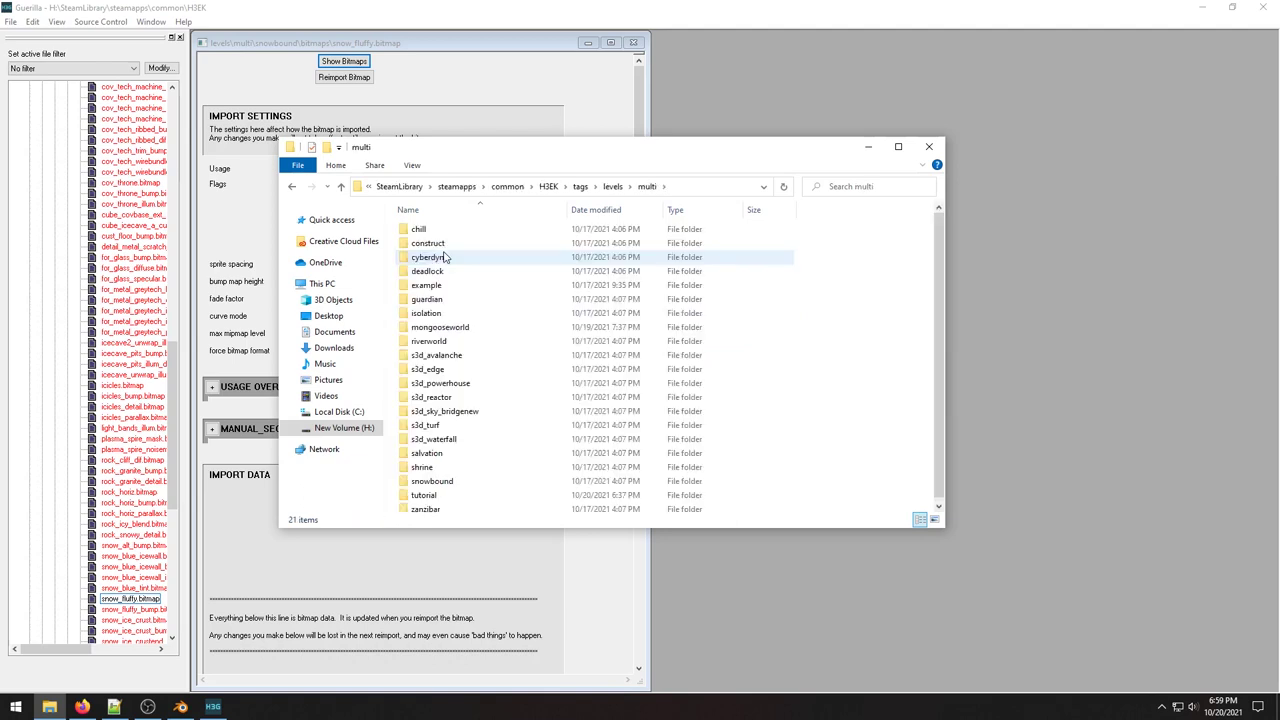
pyautogui.doubleClick(486, 471)
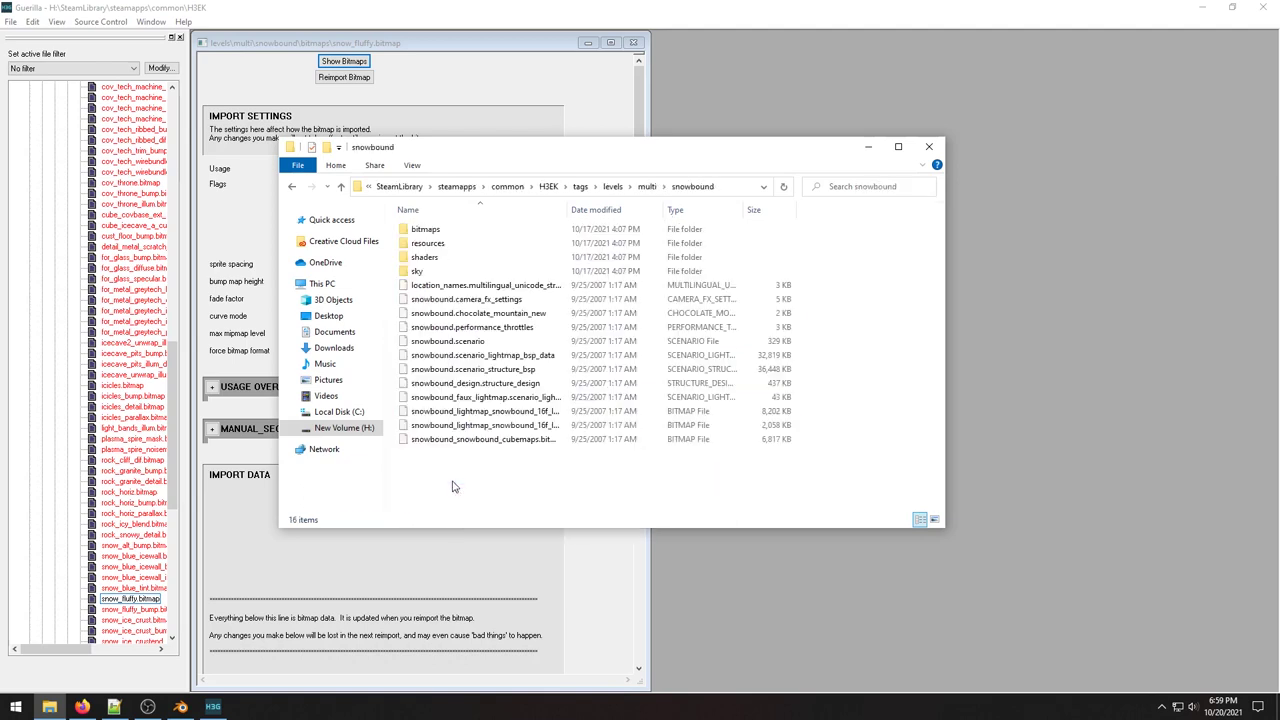
pyautogui.doubleClick(491, 235)
pyautogui.scroll(-20, 590, 398)
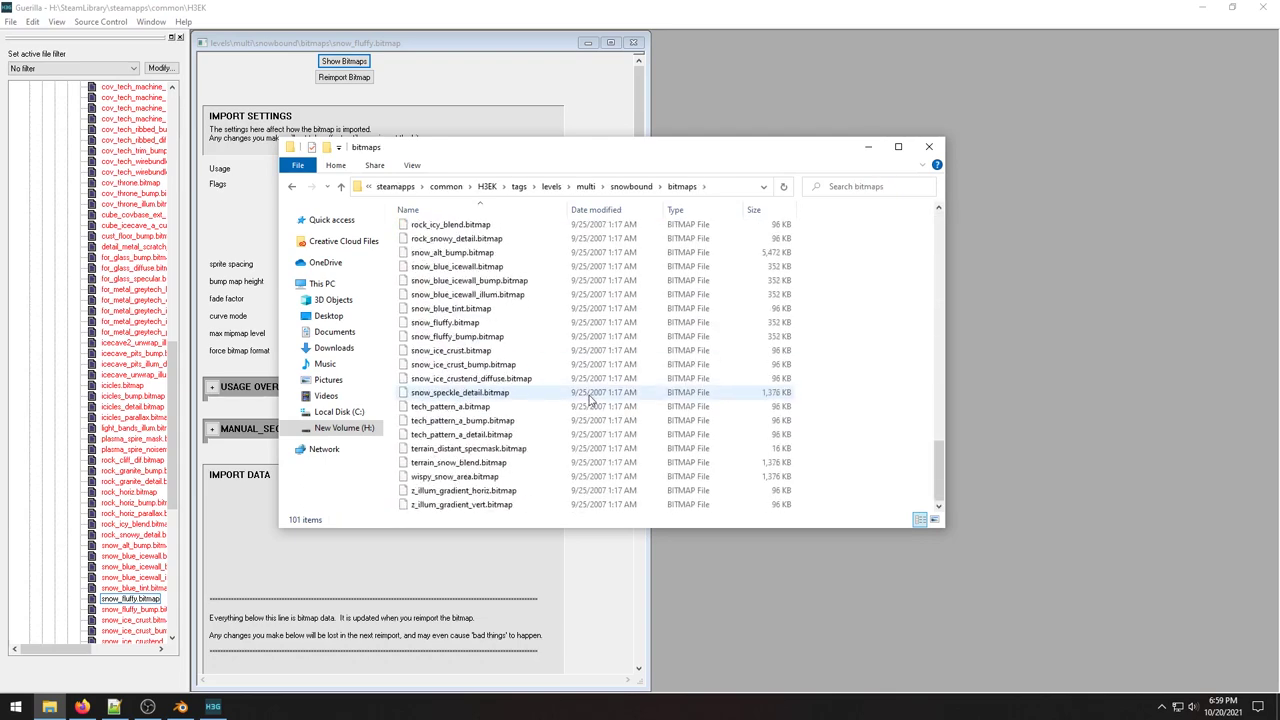
pyautogui.click(457, 325)
# Open a second Explorer window at the empty tags\levels\multi\tutorial\bitmaps folder.
pyautogui.hotkey('ctrl', 'n')
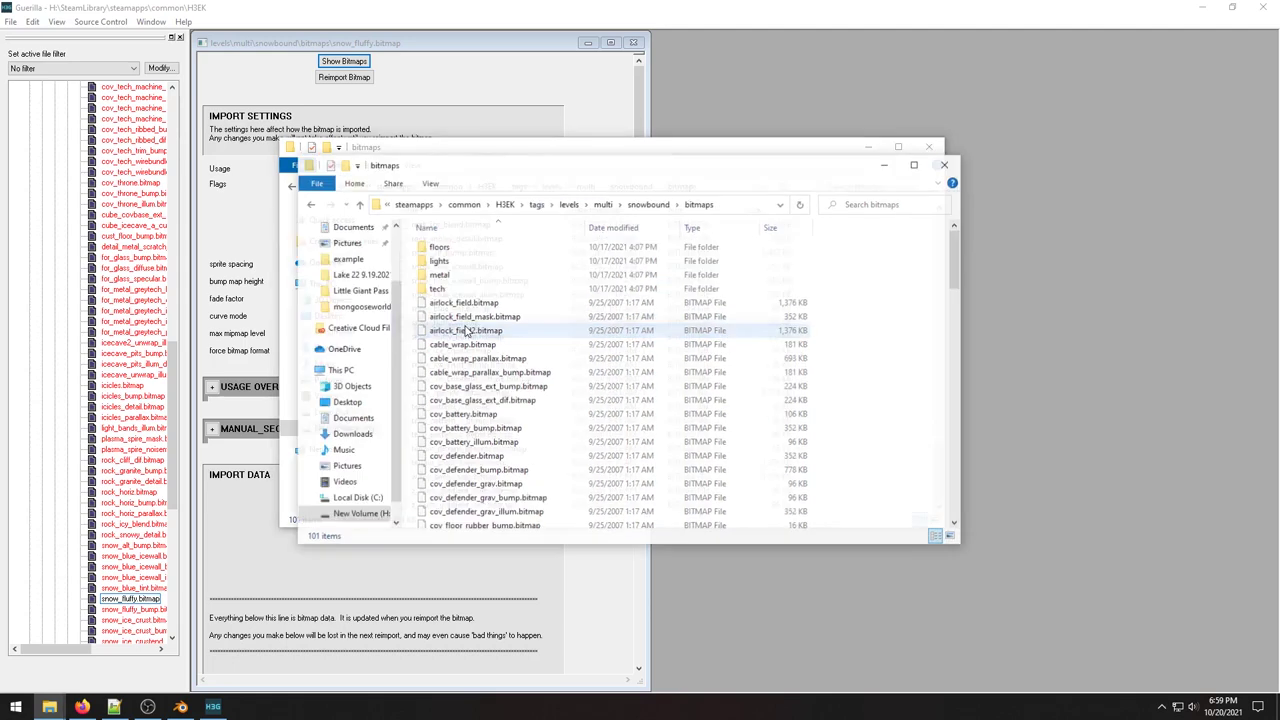
pyautogui.moveTo(558, 171); pyautogui.dragTo(679, 233)
pyautogui.click(722, 263)
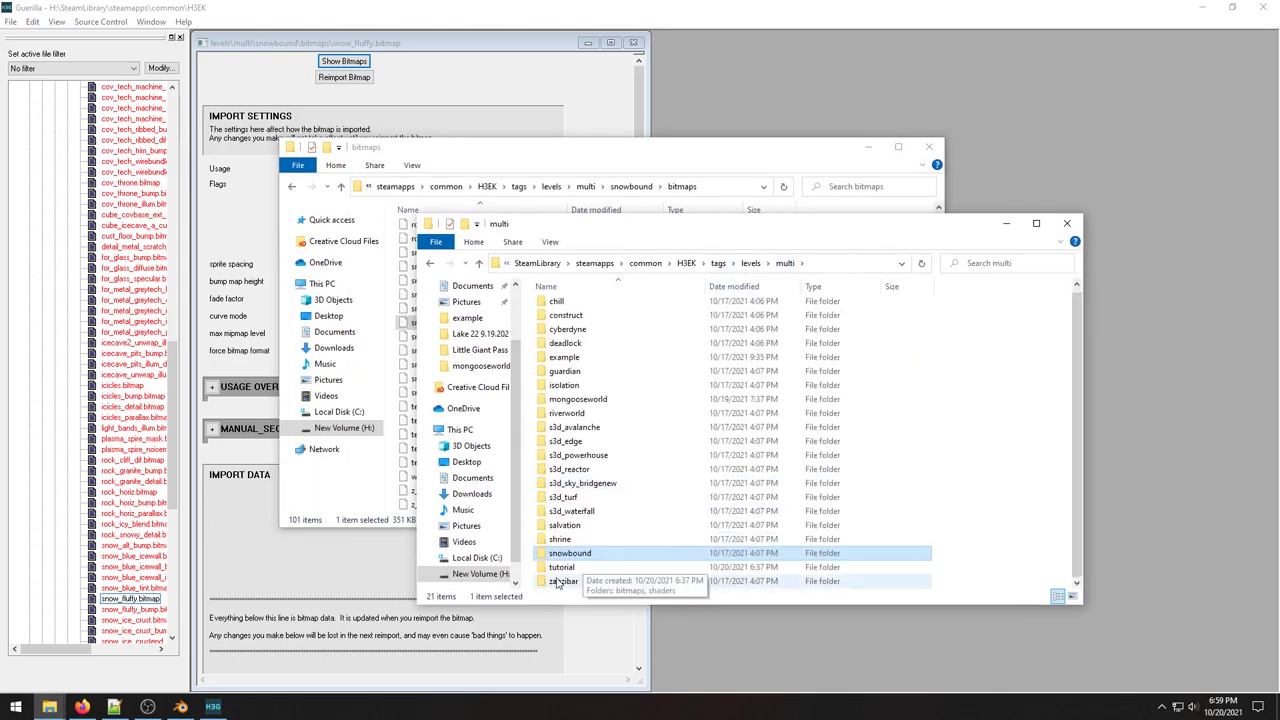
pyautogui.doubleClick(562, 571)
pyautogui.doubleClick(565, 305)
pyautogui.moveTo(650, 226); pyautogui.dragTo(758, 257)
pyautogui.click(450, 322)
# Copy snow_fluffy.bitmap into tutorial\bitmaps and rename the copy to snow.bitmap.
pyautogui.hotkey('ctrl', 'c')
pyautogui.click(991, 397)
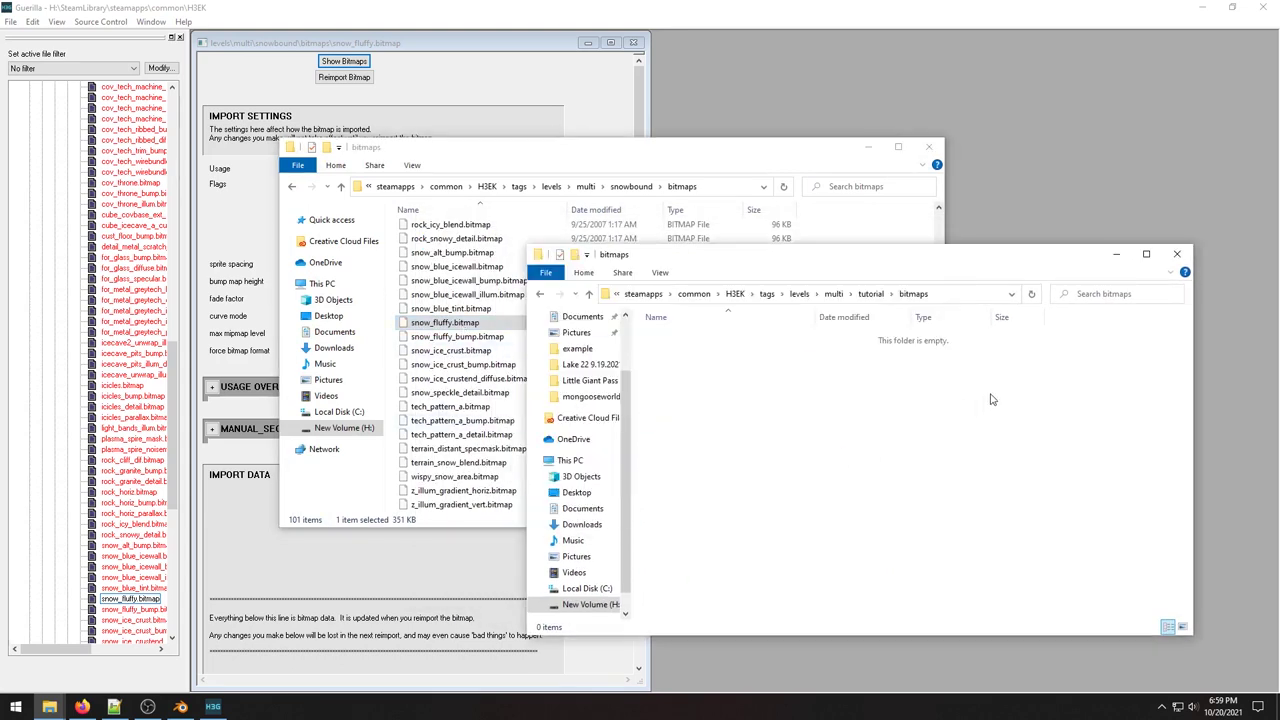
pyautogui.hotkey('ctrl', 'v')
pyautogui.rightClick(691, 337)
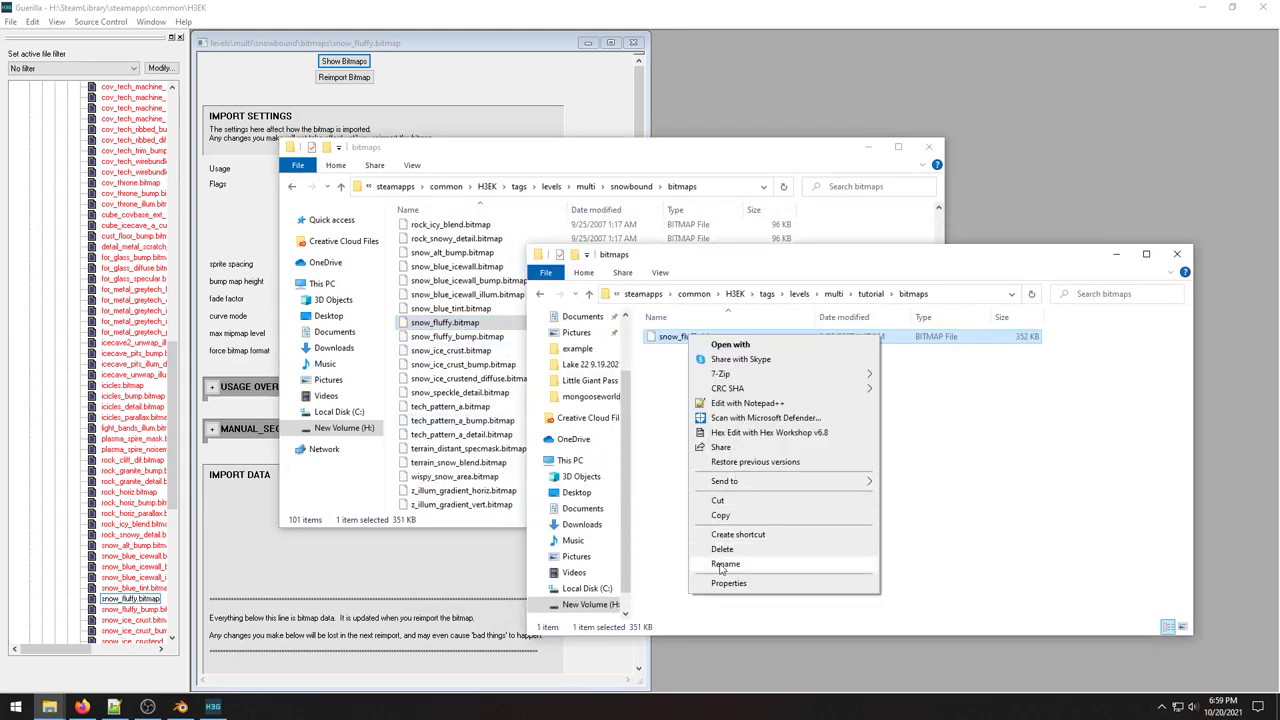
pyautogui.click(725, 563)
pyautogui.click(698, 337)
pyautogui.doubleClick(698, 337)
pyautogui.press('BackSpace')
pyautogui.press('BackSpace')
pyautogui.click(754, 427)
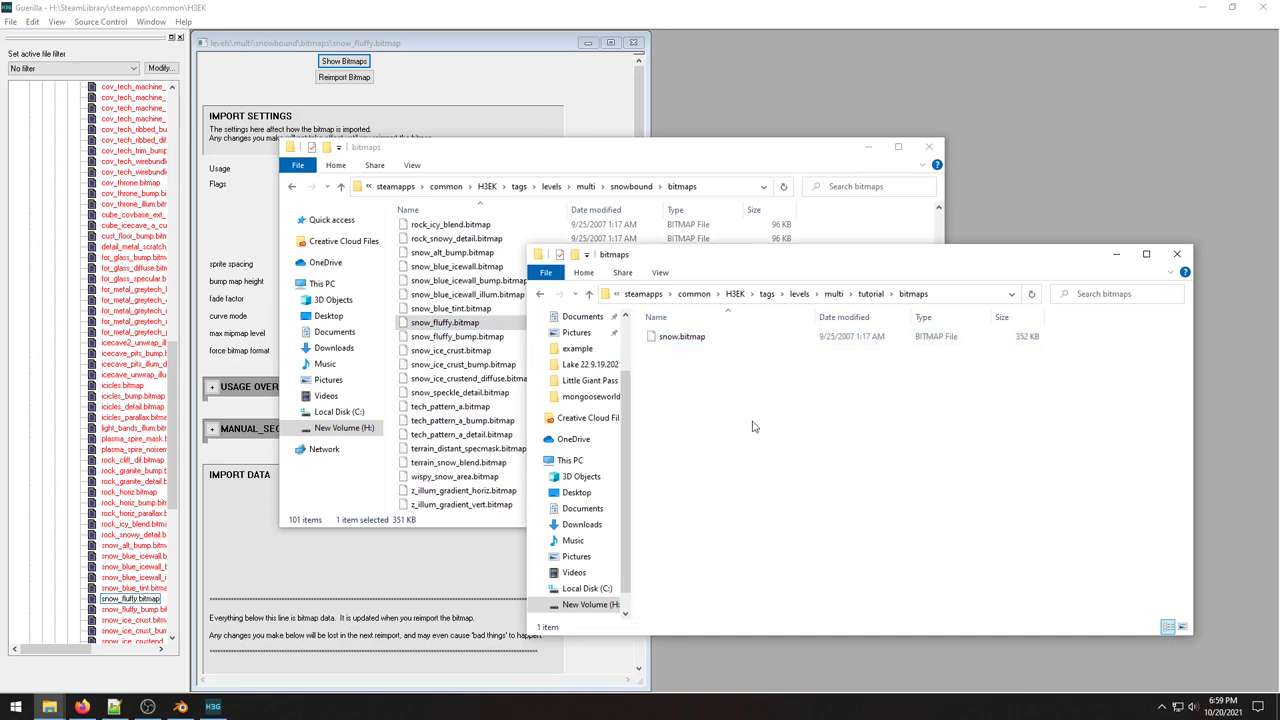
# Copy snow_fluffy.shader from the snowbound shaders folder into the tutorial shaders folder.
pyautogui.click(631, 186)
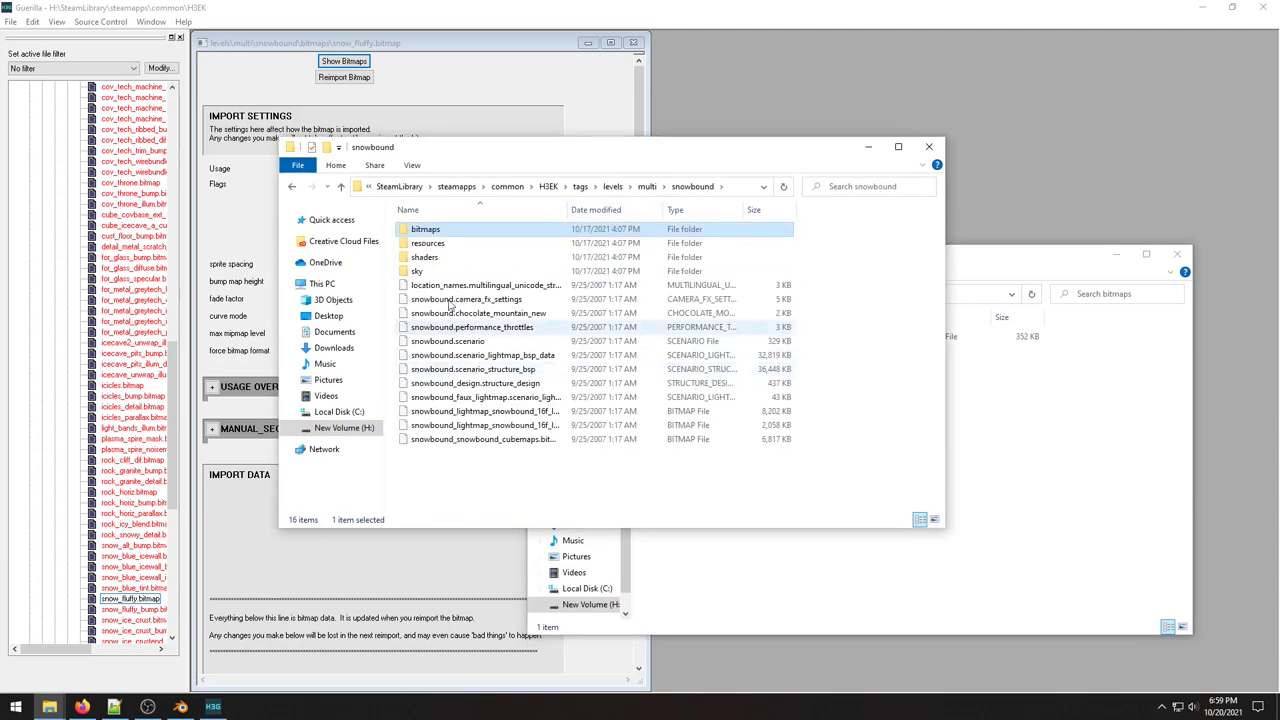
pyautogui.doubleClick(433, 260)
pyautogui.scroll(-15, 540, 416)
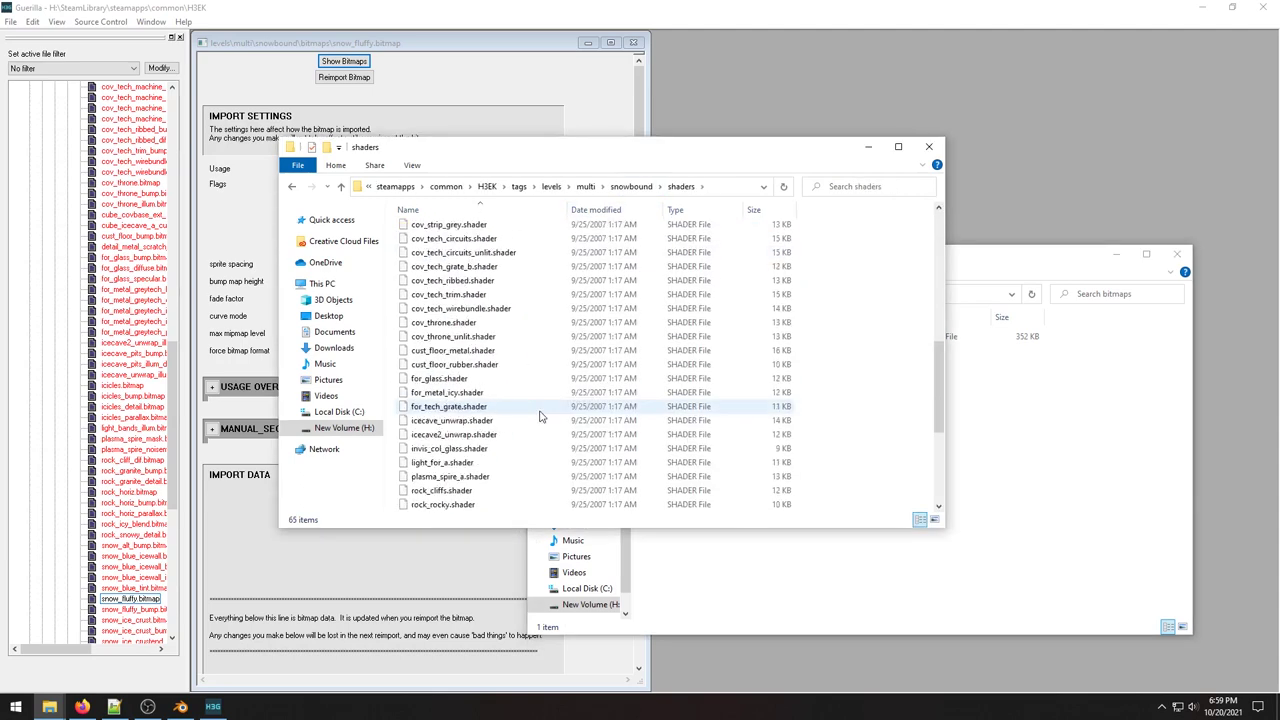
pyautogui.click(447, 323)
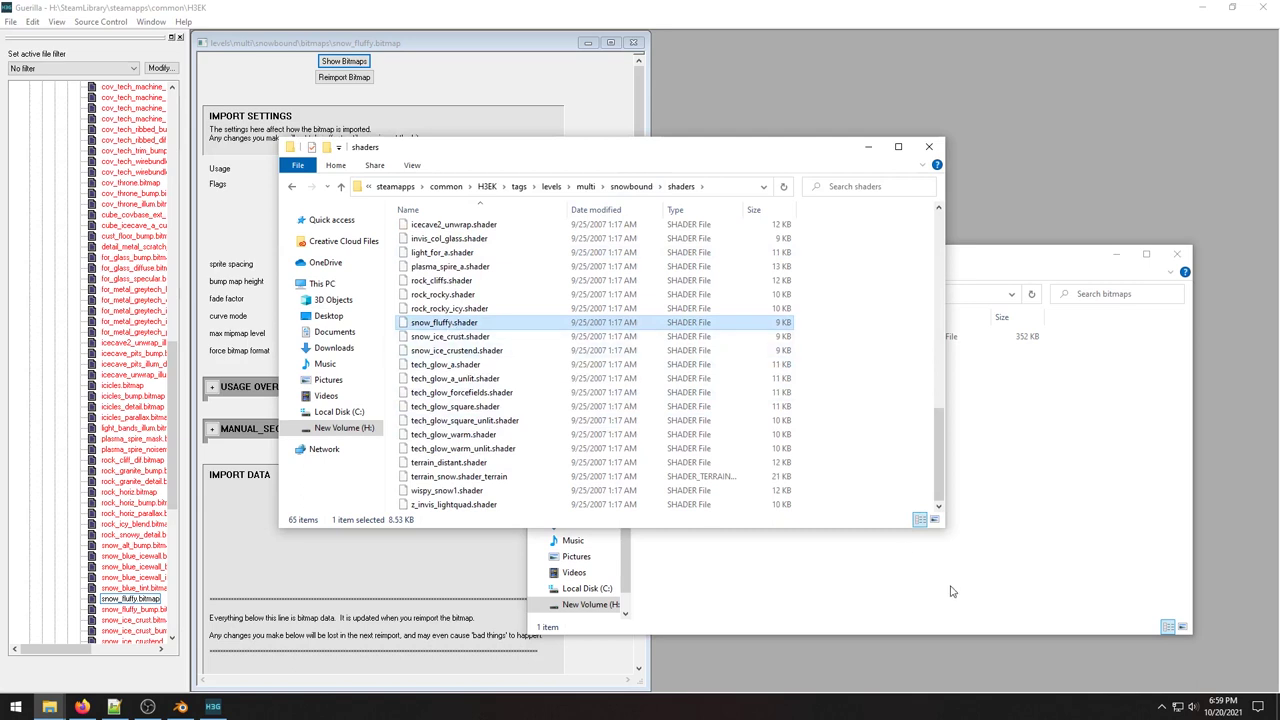
pyautogui.hotkey('alt', 'Tab')
pyautogui.click(871, 294)
pyautogui.doubleClick(672, 350)
pyautogui.rightClick(708, 370)
pyautogui.click(759, 466)
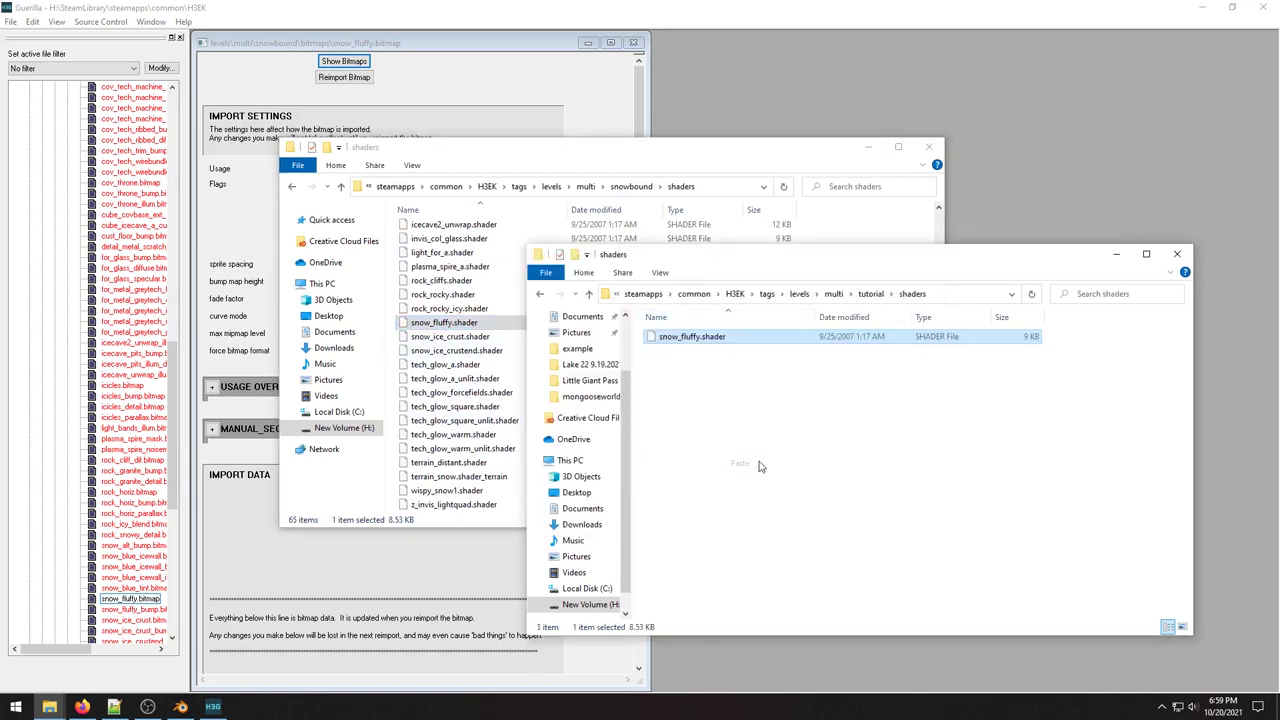
# Rename the copied shader to snow.shader and return to Guerilla.
pyautogui.rightClick(708, 350)
pyautogui.rightClick(698, 342)
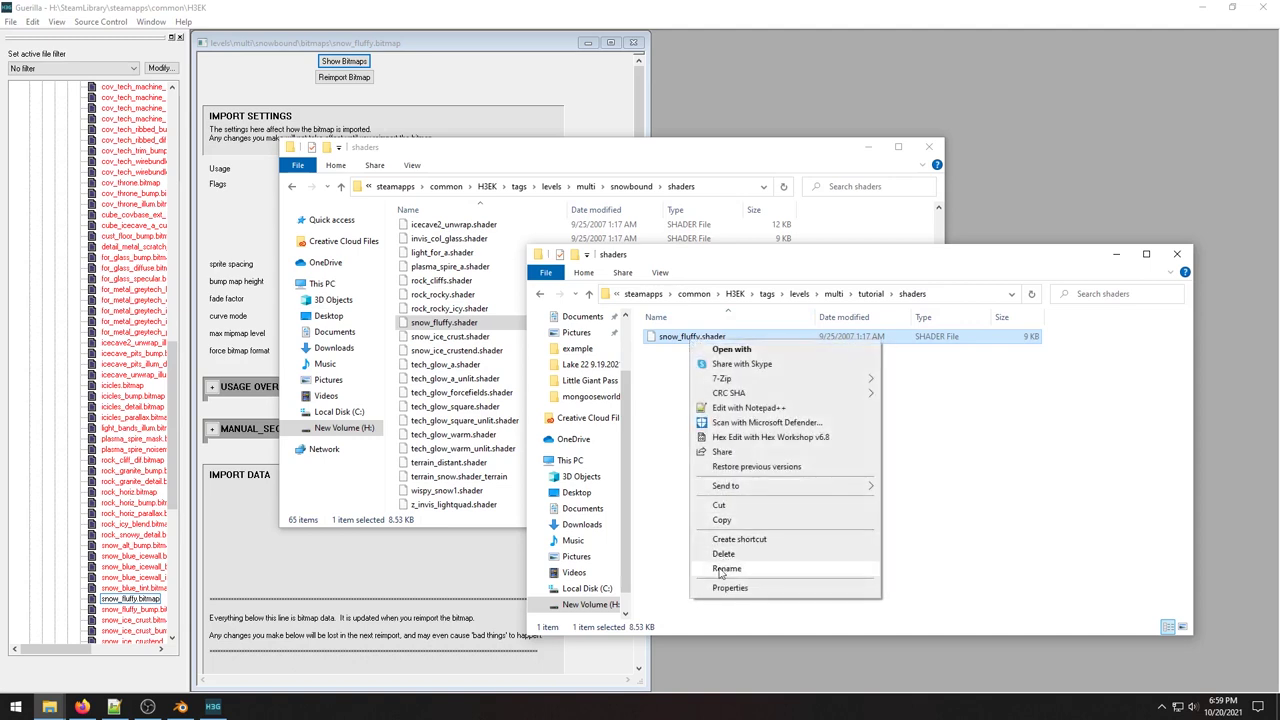
pyautogui.click(726, 568)
pyautogui.click(681, 338)
pyautogui.moveTo(681, 338); pyautogui.dragTo(695, 338)
pyautogui.press('BackSpace')
pyautogui.press('BackSpace')
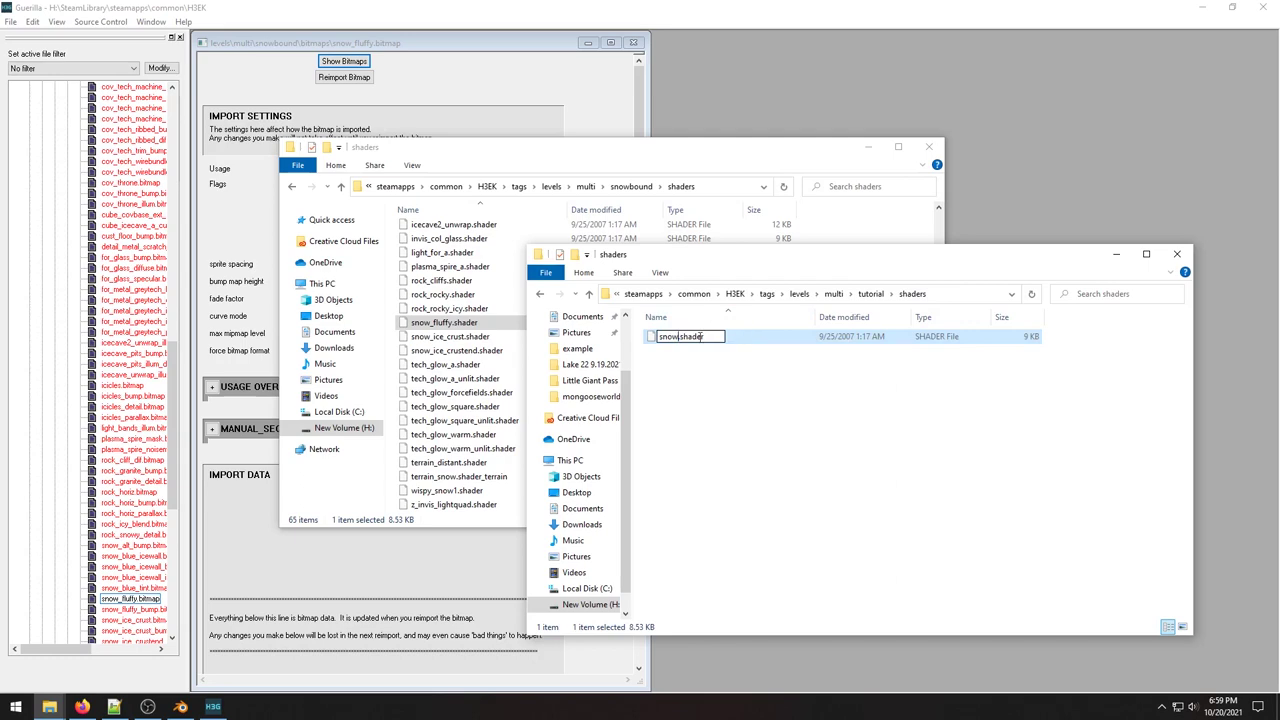
pyautogui.click(706, 409)
pyautogui.click(540, 80)
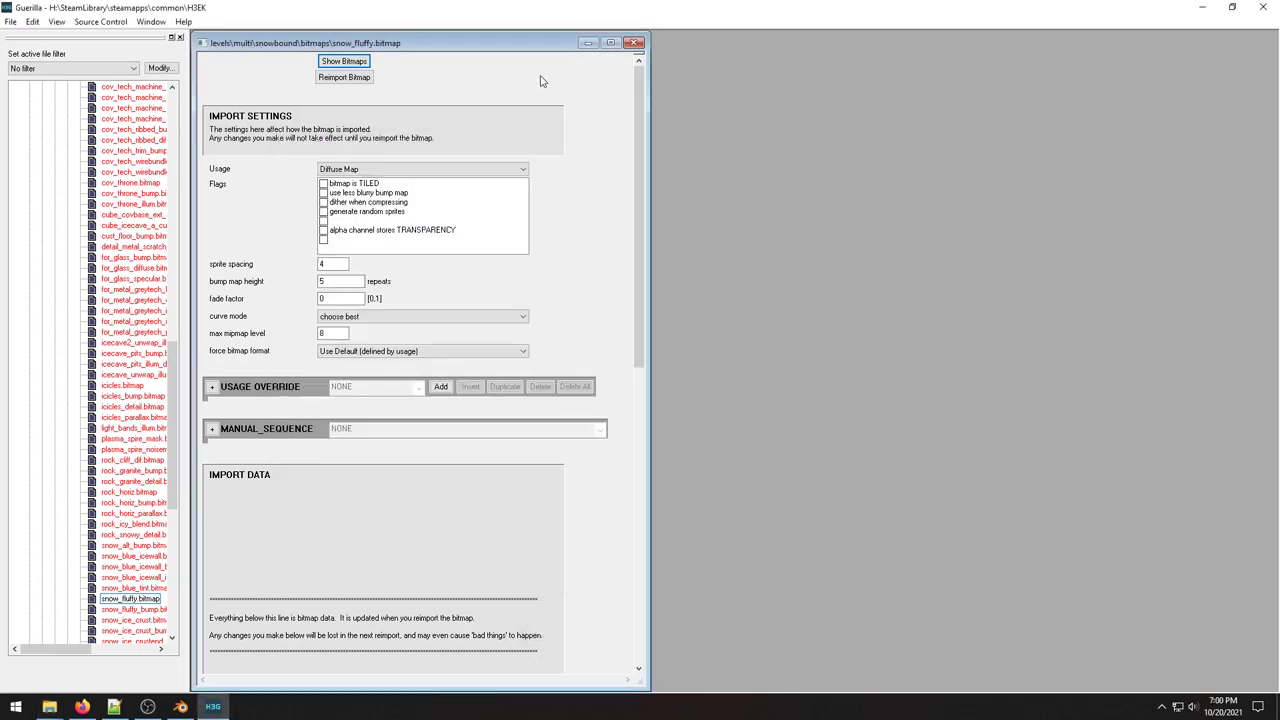
# Open the tutorial snow.bitmap tag from the tag tree, place it on the right, and preview it.
pyautogui.moveTo(183, 373); pyautogui.dragTo(181, 198)
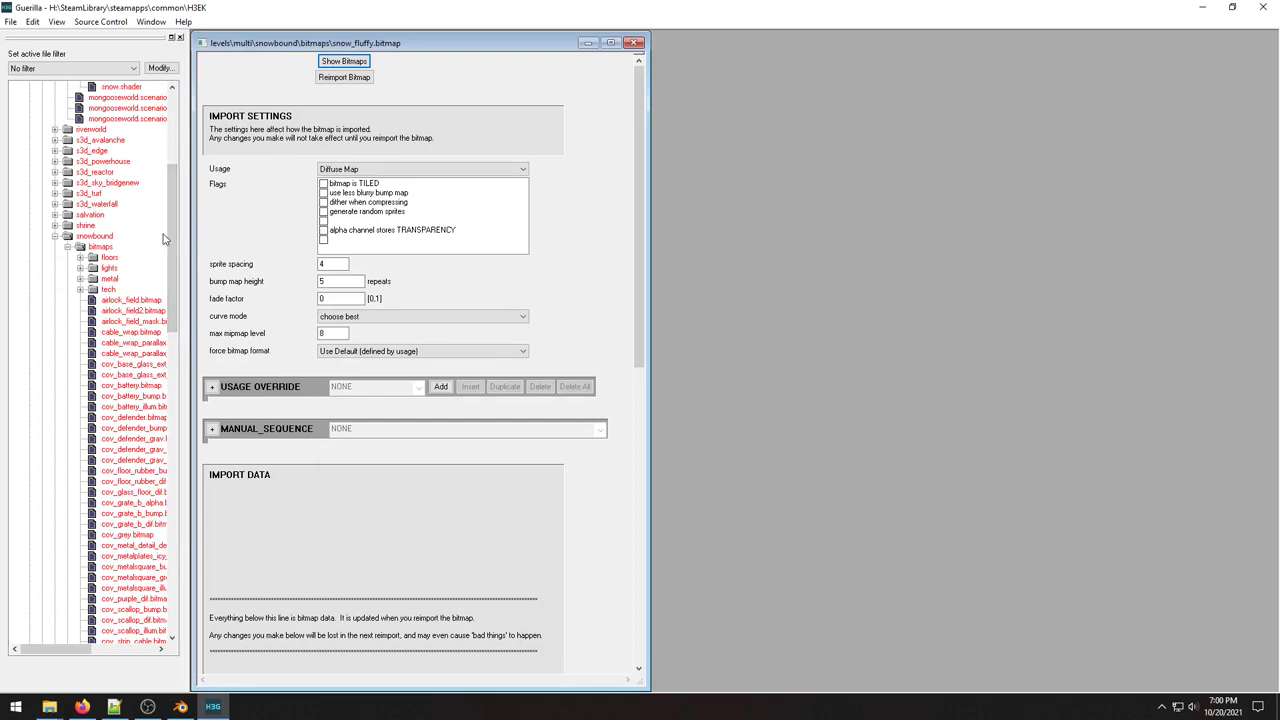
pyautogui.moveTo(176, 241); pyautogui.dragTo(180, 520)
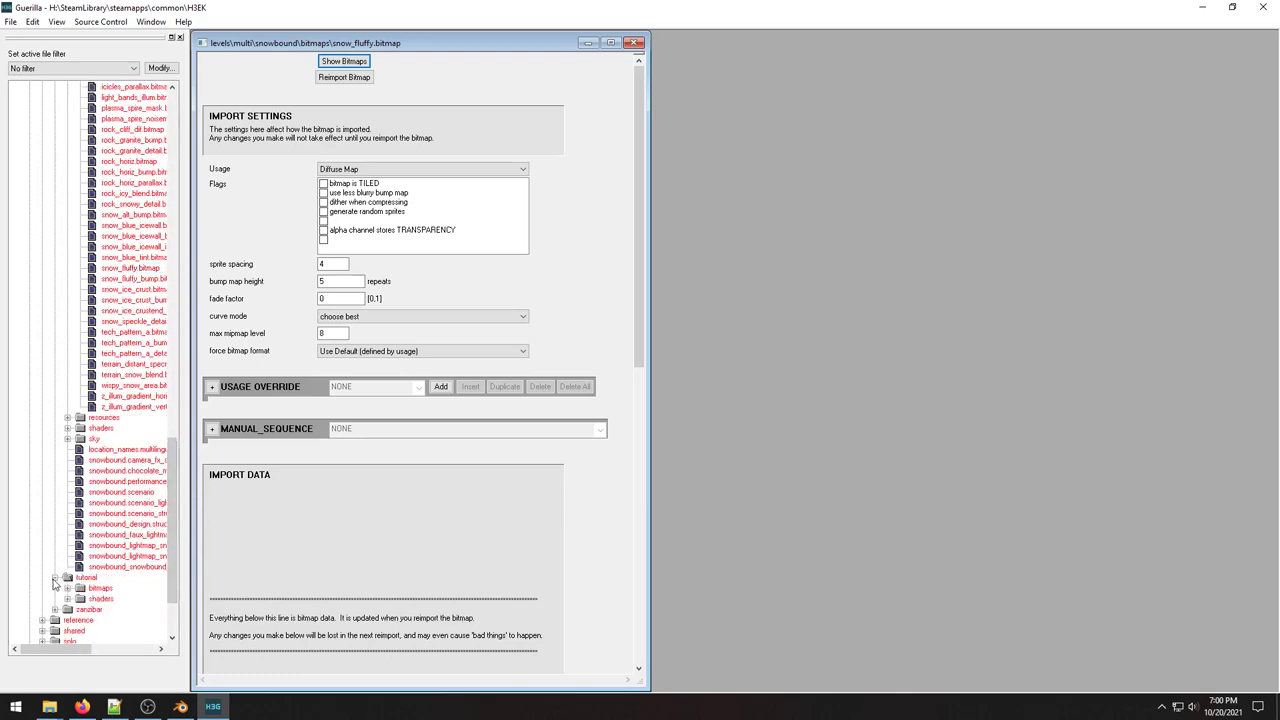
pyautogui.doubleClick(72, 577)
pyautogui.click(67, 557)
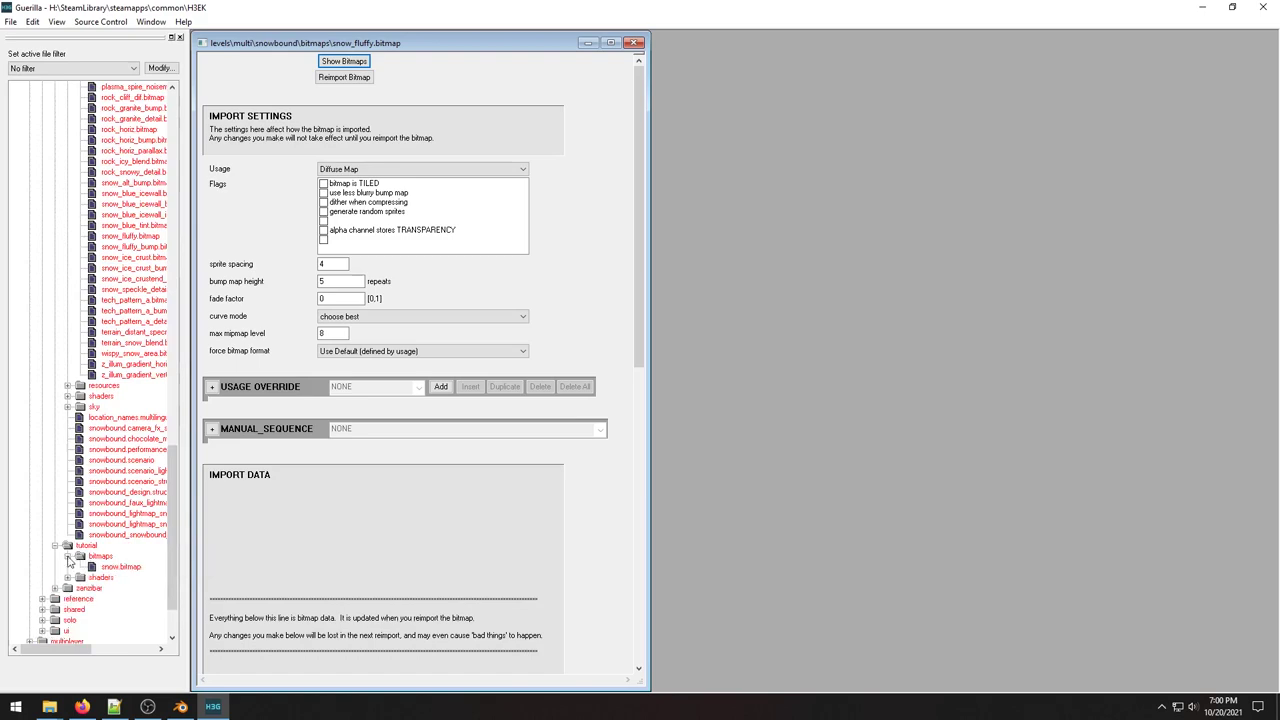
pyautogui.doubleClick(115, 567)
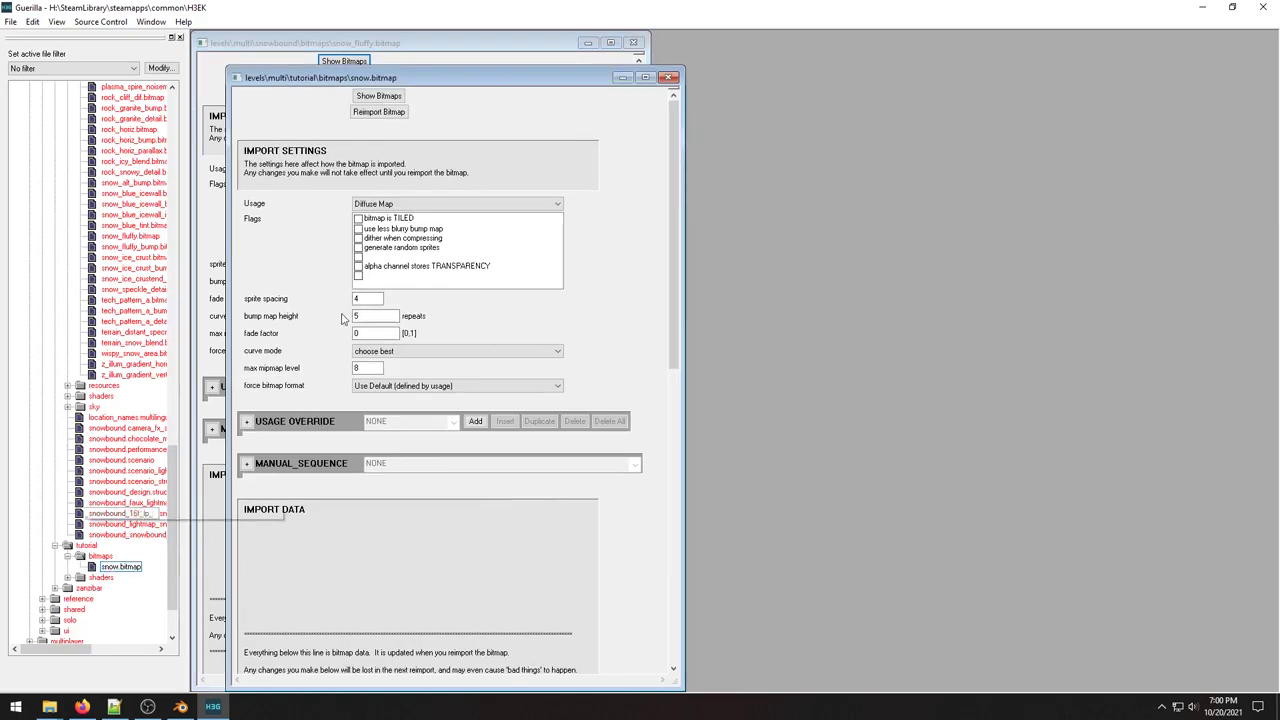
pyautogui.moveTo(457, 84); pyautogui.dragTo(906, 55)
pyautogui.click(831, 67)
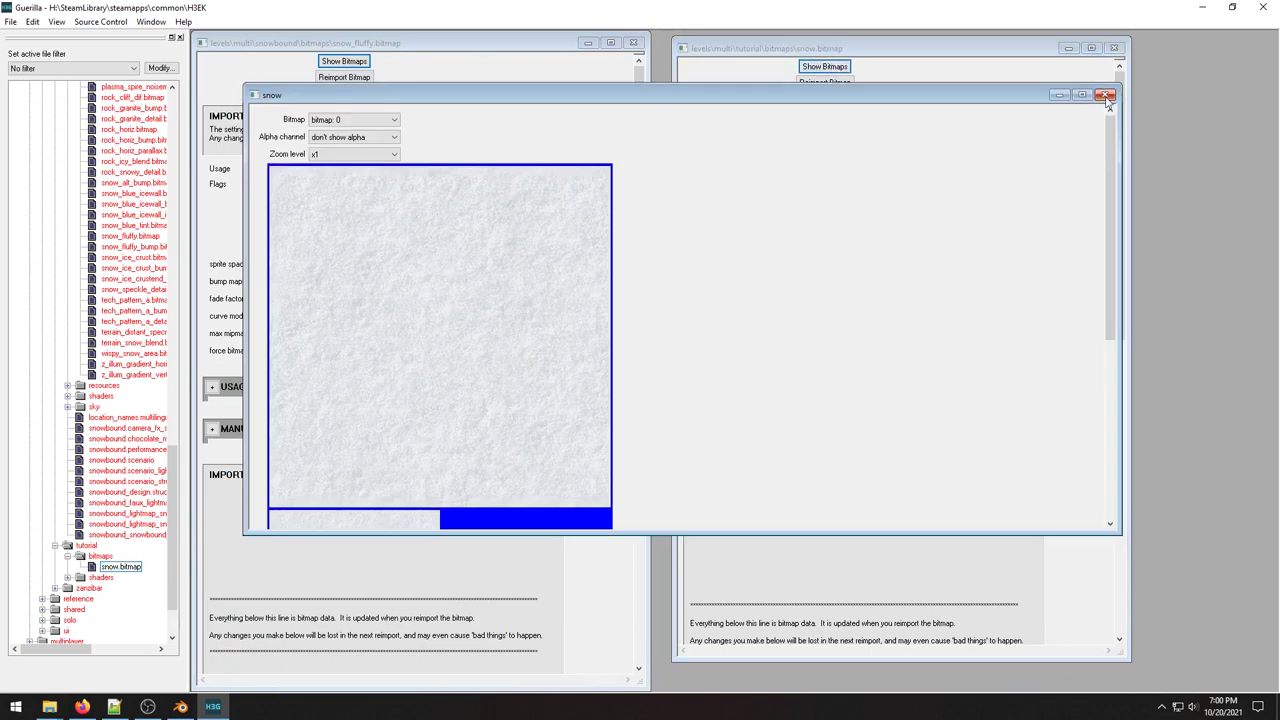
pyautogui.click(1105, 95)
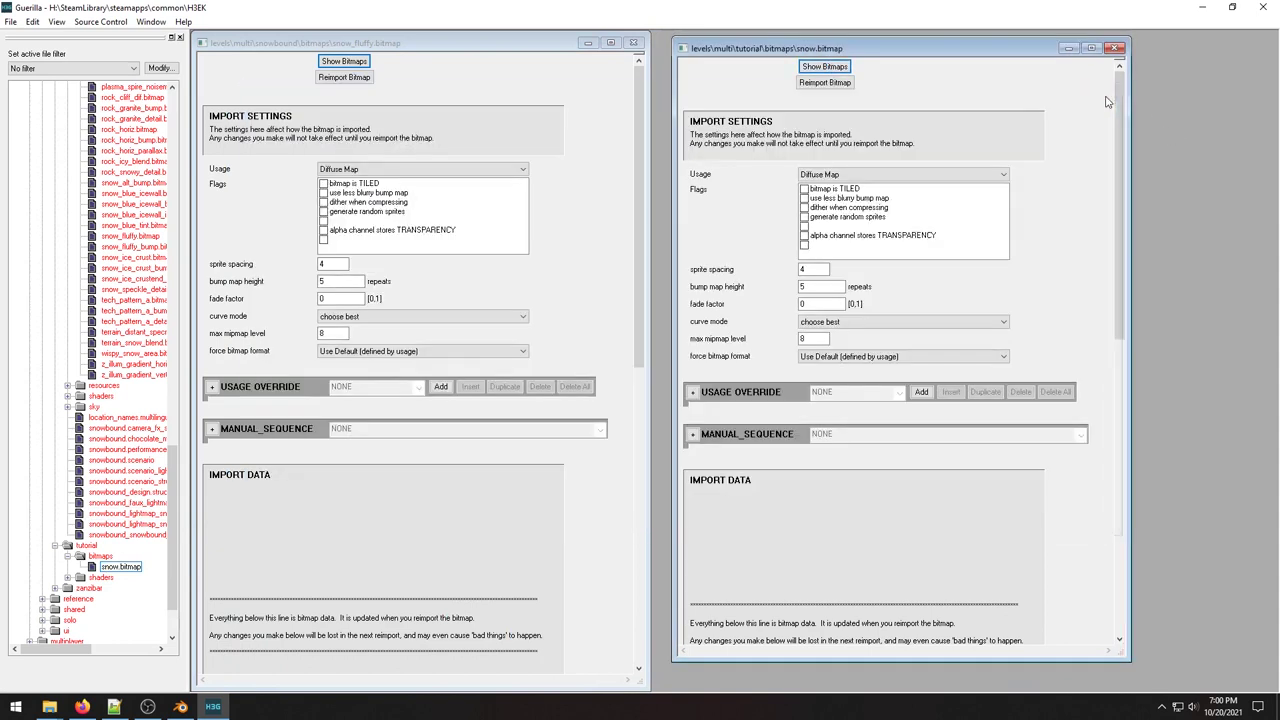
# Reimport snow.bitmap from its source texture and close the Tool Output log.
pyautogui.click(824, 82)
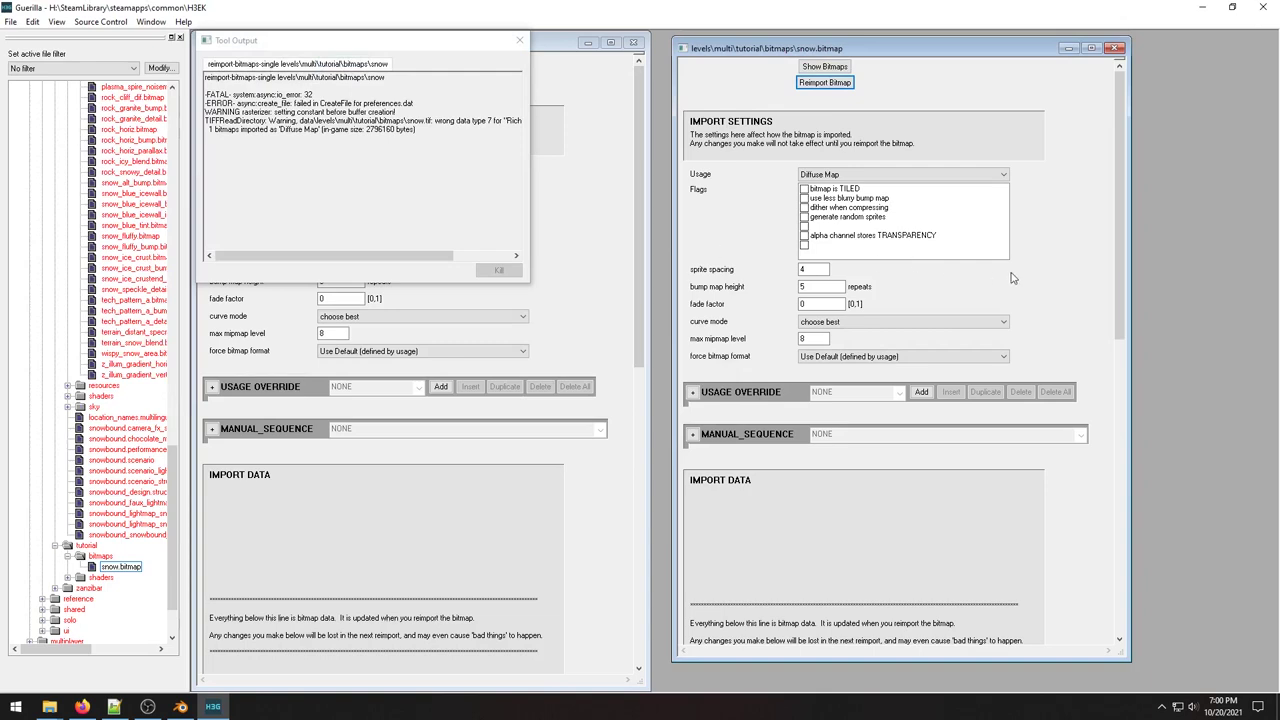
pyautogui.scroll(-12, 1013, 277)
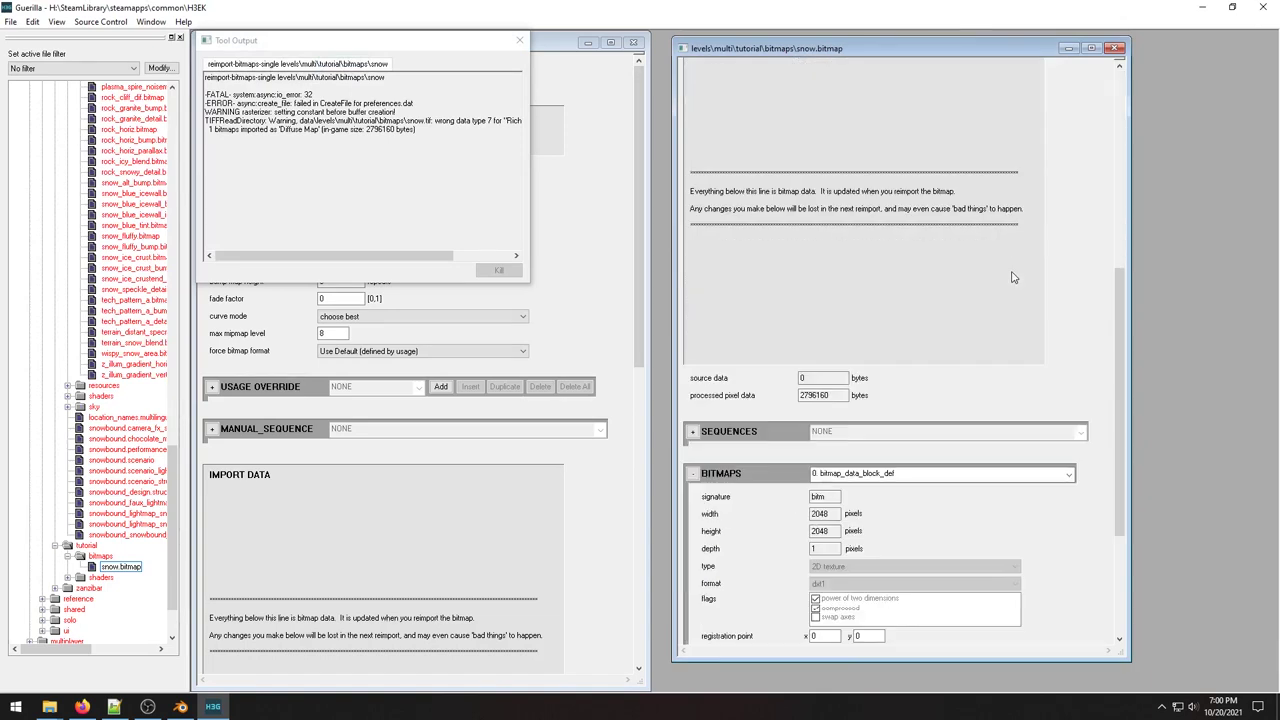
pyautogui.scroll(12, 1013, 277)
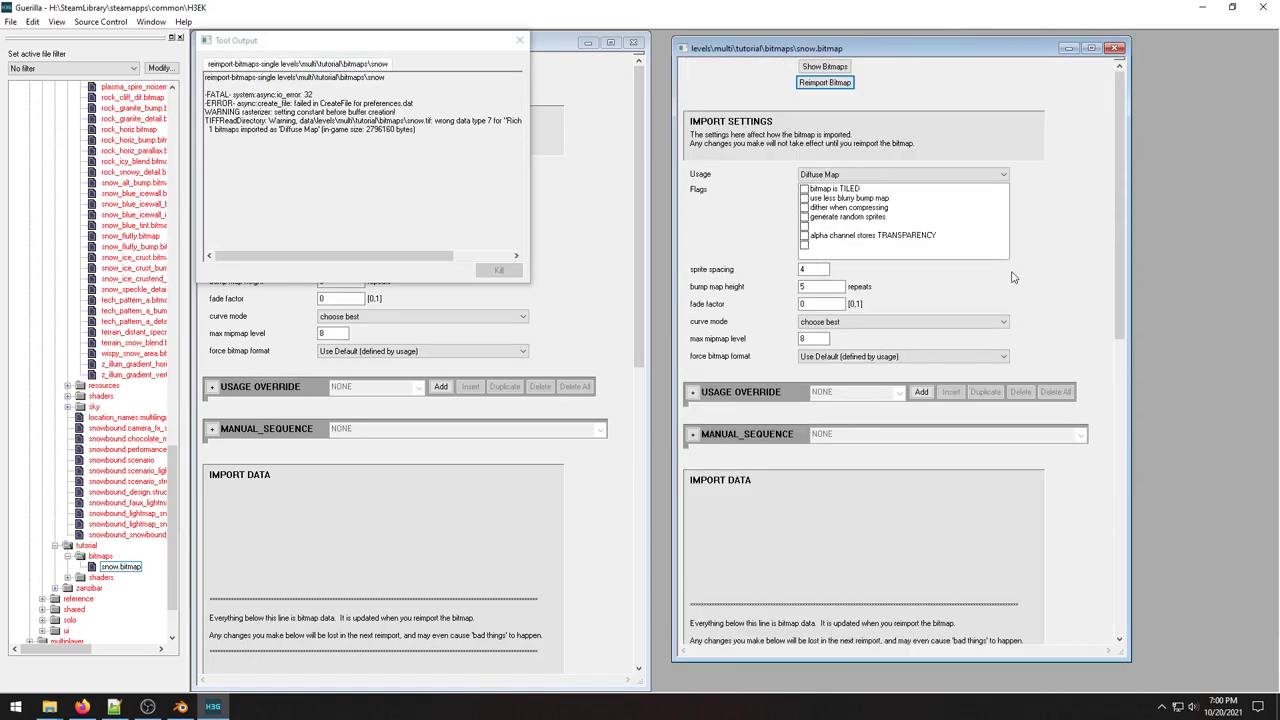
pyautogui.click(519, 40)
# Preview the new snow texture in an enlarged preview window.
pyautogui.click(822, 66)
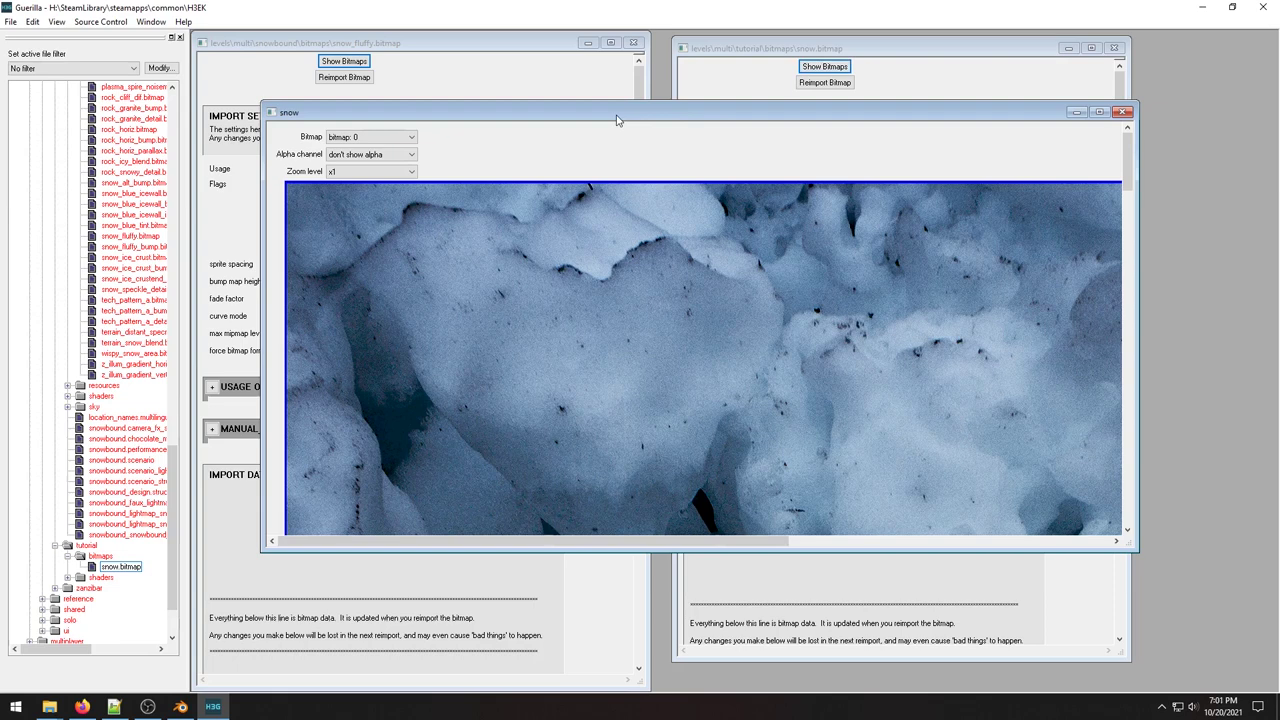
pyautogui.moveTo(617, 120); pyautogui.dragTo(588, 140)
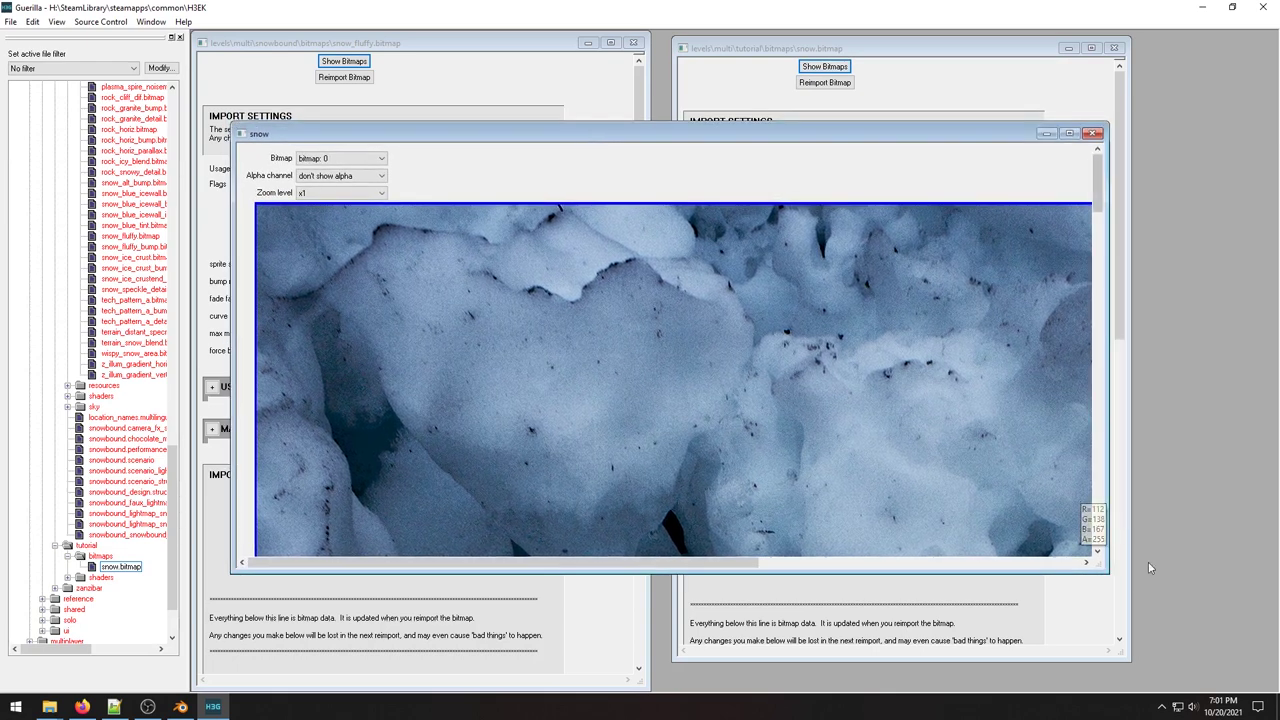
pyautogui.moveTo(1105, 572); pyautogui.dragTo(1157, 622)
pyautogui.moveTo(800, 610); pyautogui.dragTo(1122, 620)
pyautogui.moveTo(1147, 200)
pyautogui.mouseDown()
pyautogui.moveTo(1149, 413)
pyautogui.moveTo(1148, 195)
pyautogui.mouseUp()
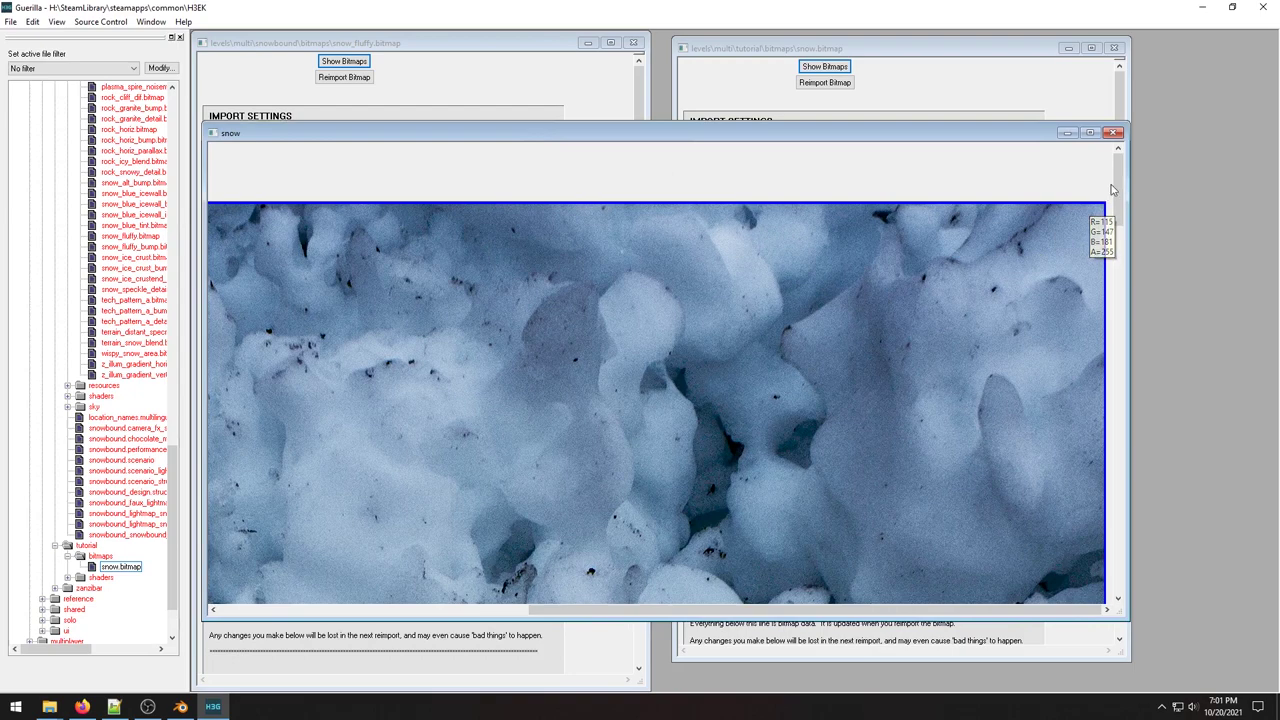
pyautogui.moveTo(1112, 190)
pyautogui.mouseDown()
pyautogui.moveTo(1083, 531)
pyautogui.moveTo(1110, 462)
pyautogui.moveTo(1117, 165)
pyautogui.mouseUp()
pyautogui.moveTo(1124, 617); pyautogui.dragTo(1133, 686)
pyautogui.moveTo(573, 134); pyautogui.dragTo(560, 35)
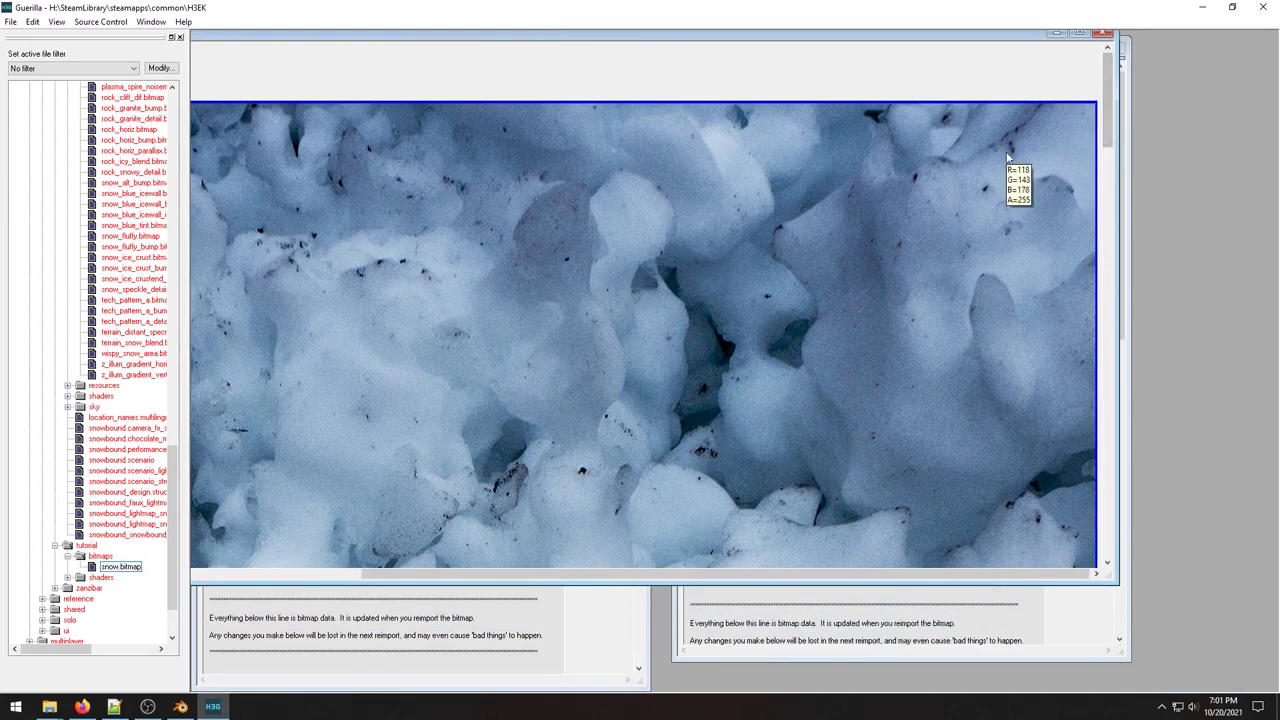
pyautogui.scroll(1, 1103, 94)
# Compare snow.bitmap's 2048 × 2048 size with snow_fluffy's 512 × 512, then expand tutorial\shaders.
pyautogui.click(1104, 33)
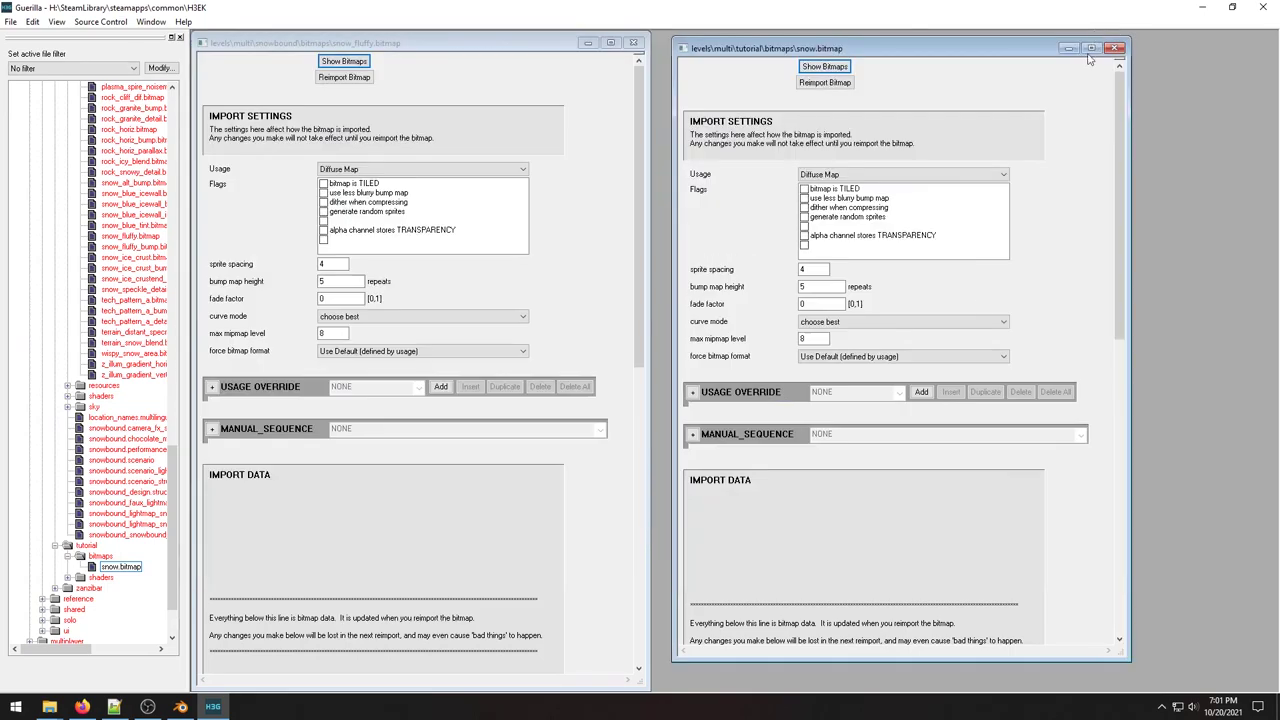
pyautogui.scroll(-5, 975, 314)
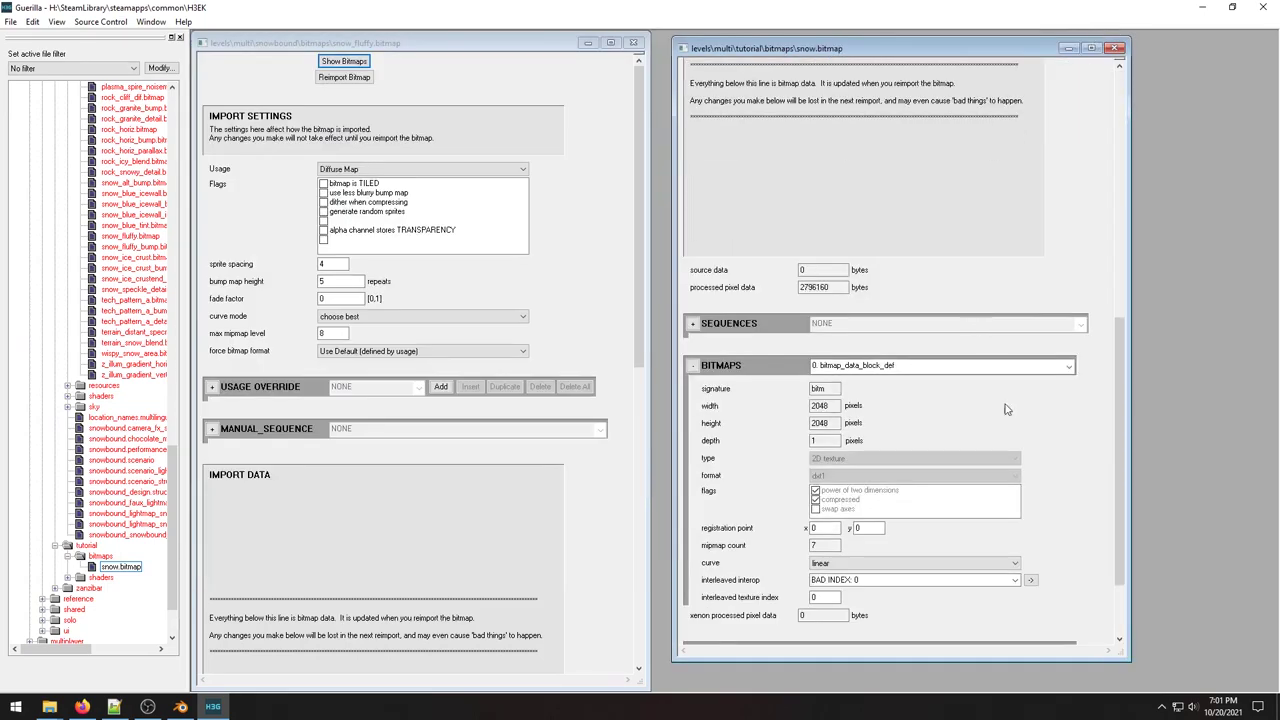
pyautogui.press('Tab')
pyautogui.scroll(-7, 643, 292)
pyautogui.doubleClick(337, 329)
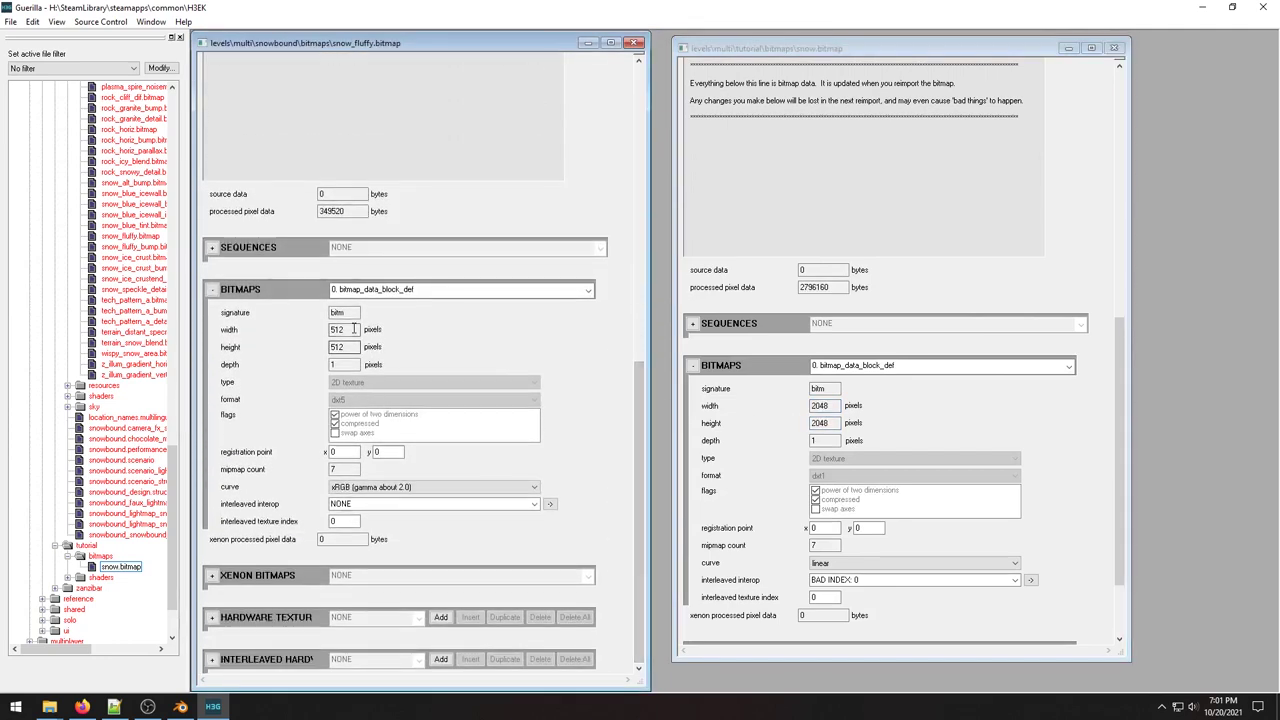
pyautogui.press('Tab')
pyautogui.click(1104, 470)
pyautogui.scroll(-3, 1104, 470)
pyautogui.scroll(15, 1108, 543)
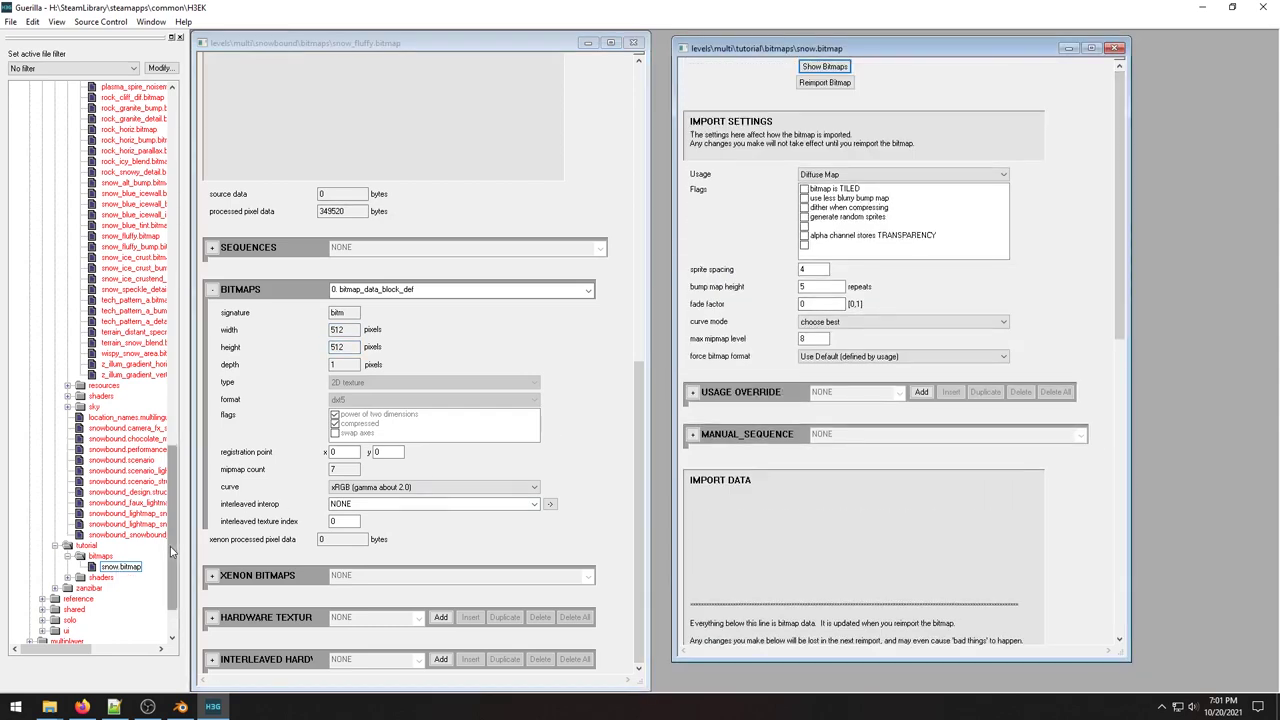
pyautogui.click(67, 577)
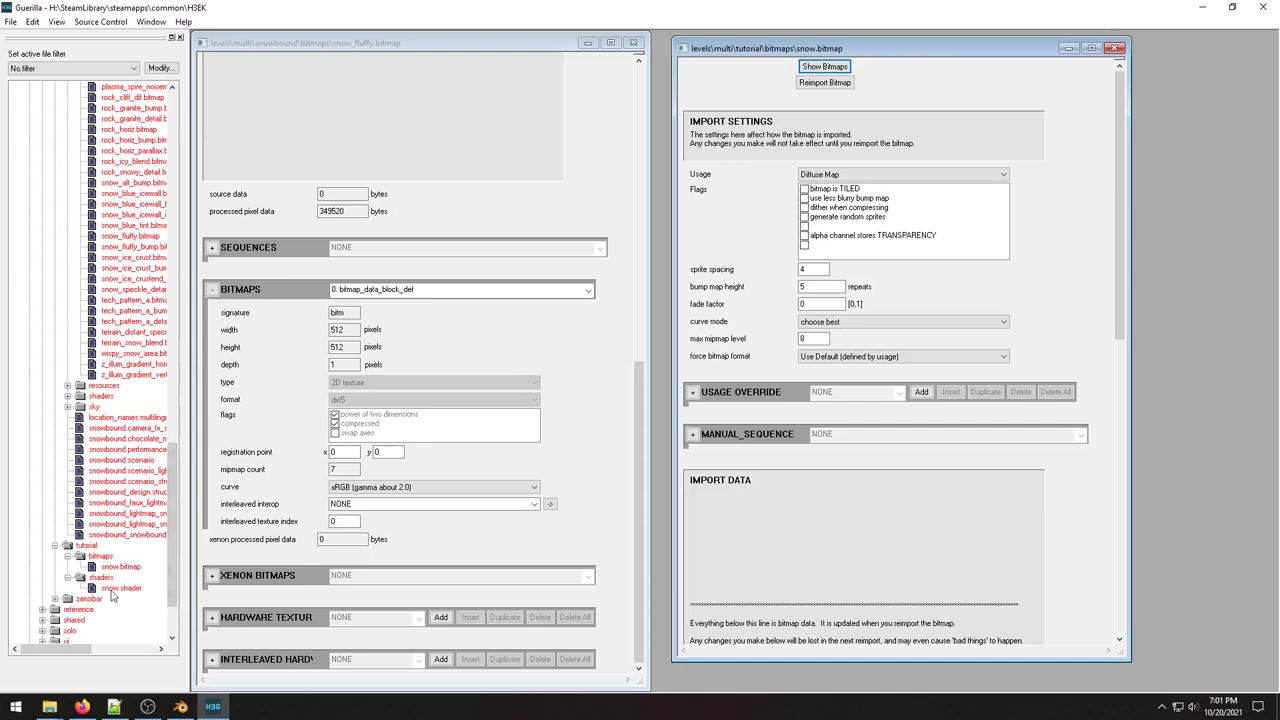
# Open the tutorial snow.shader tag and move the shader editor up and left.
pyautogui.doubleClick(112, 590)
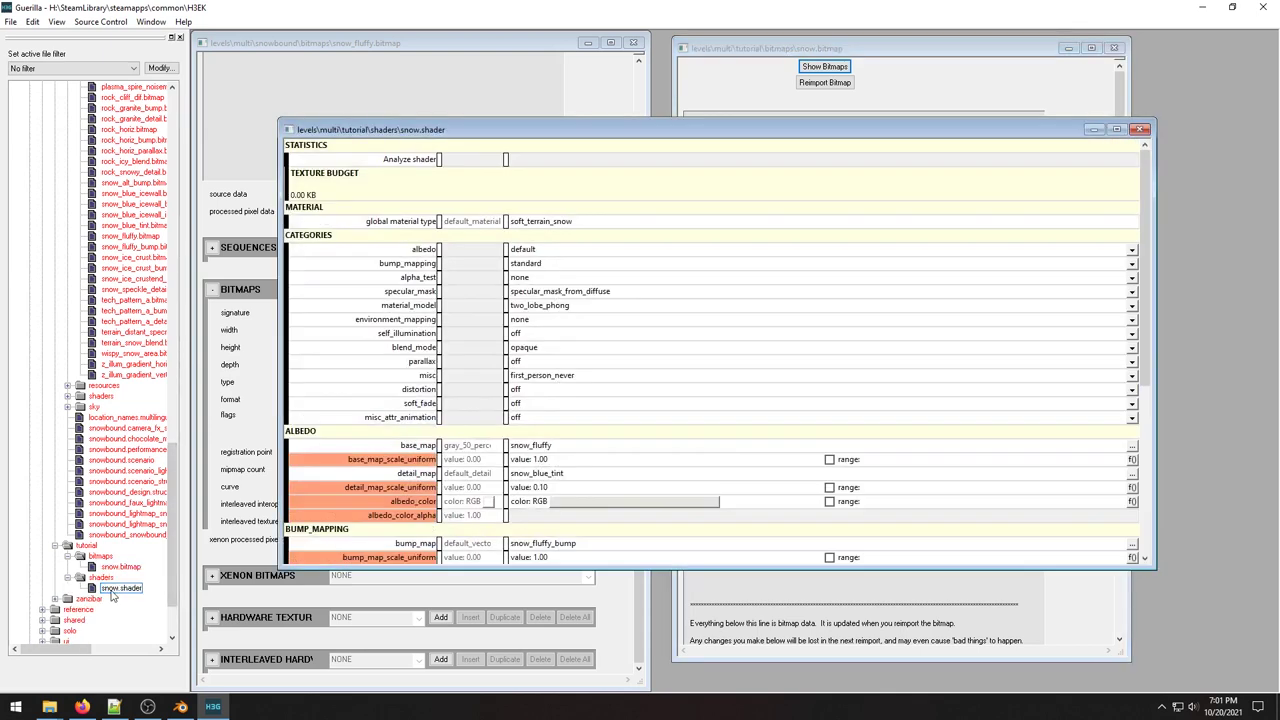
pyautogui.moveTo(593, 137); pyautogui.dragTo(553, 110)
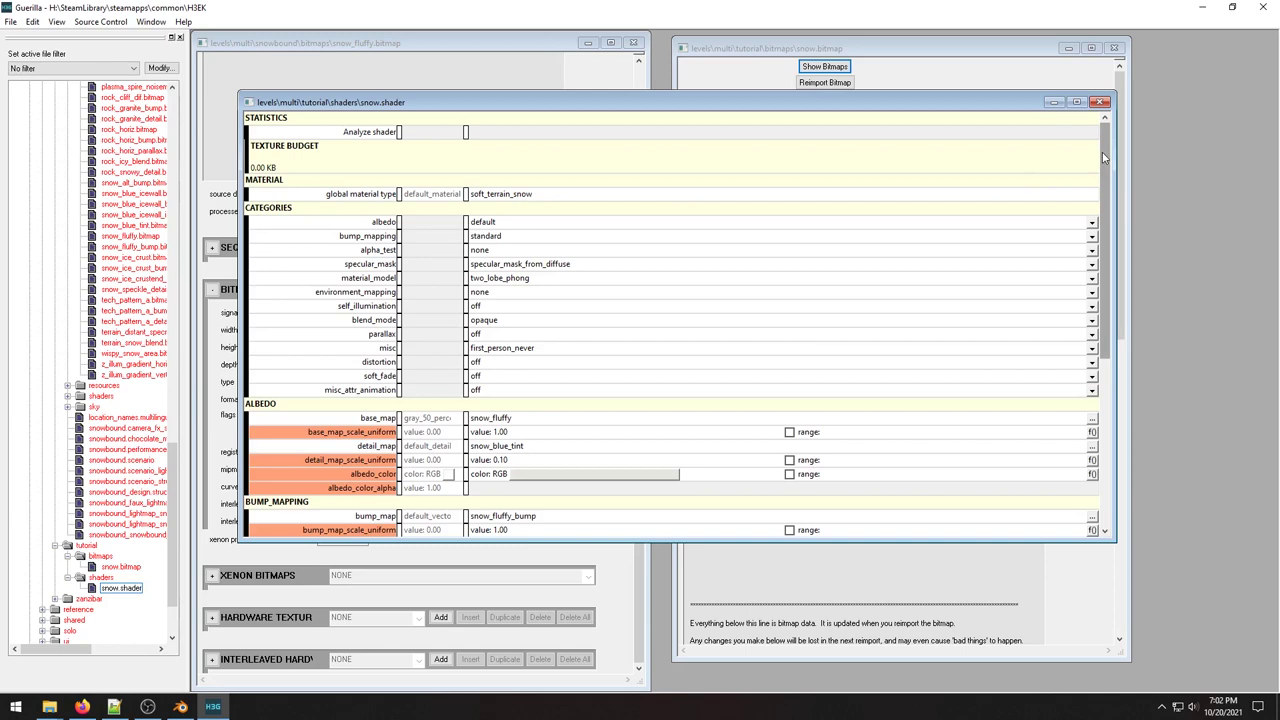
pyautogui.moveTo(1104, 157); pyautogui.dragTo(1102, 172)
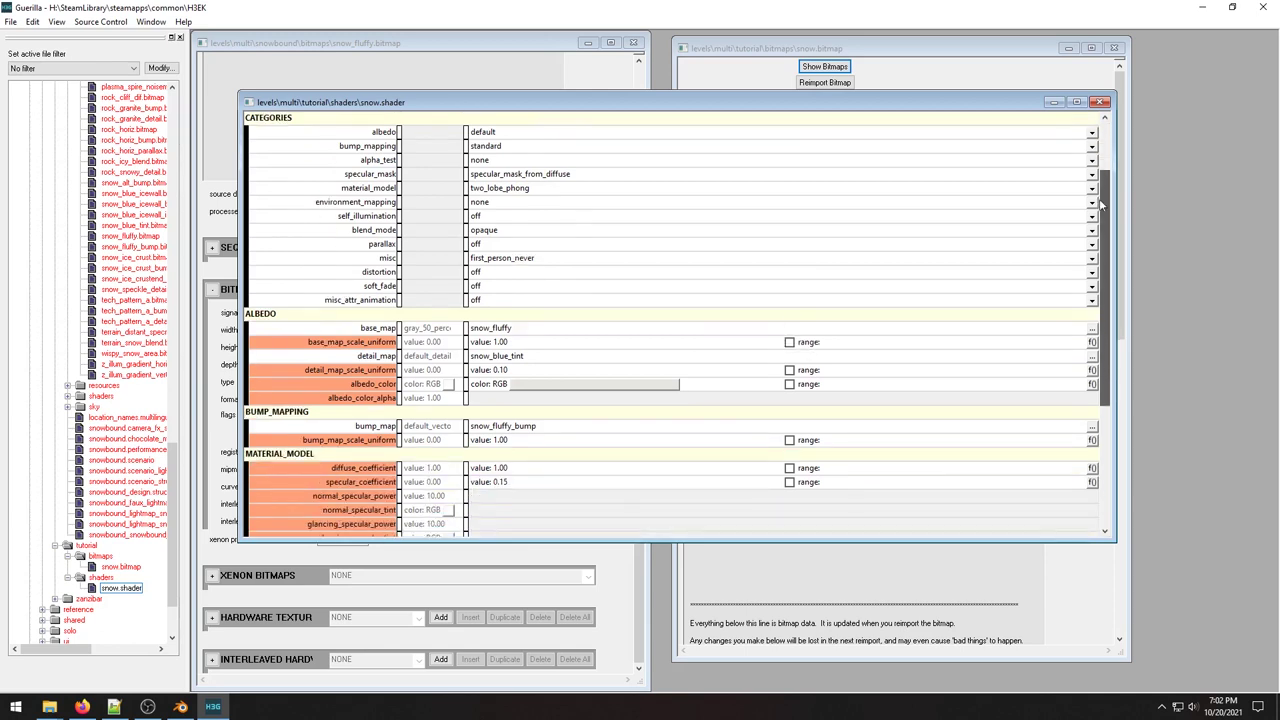
# Set the shader's base_map to levels\multi\tutorial\bitmaps\snow.bitmap.
pyautogui.moveTo(1101, 204); pyautogui.dragTo(1101, 244)
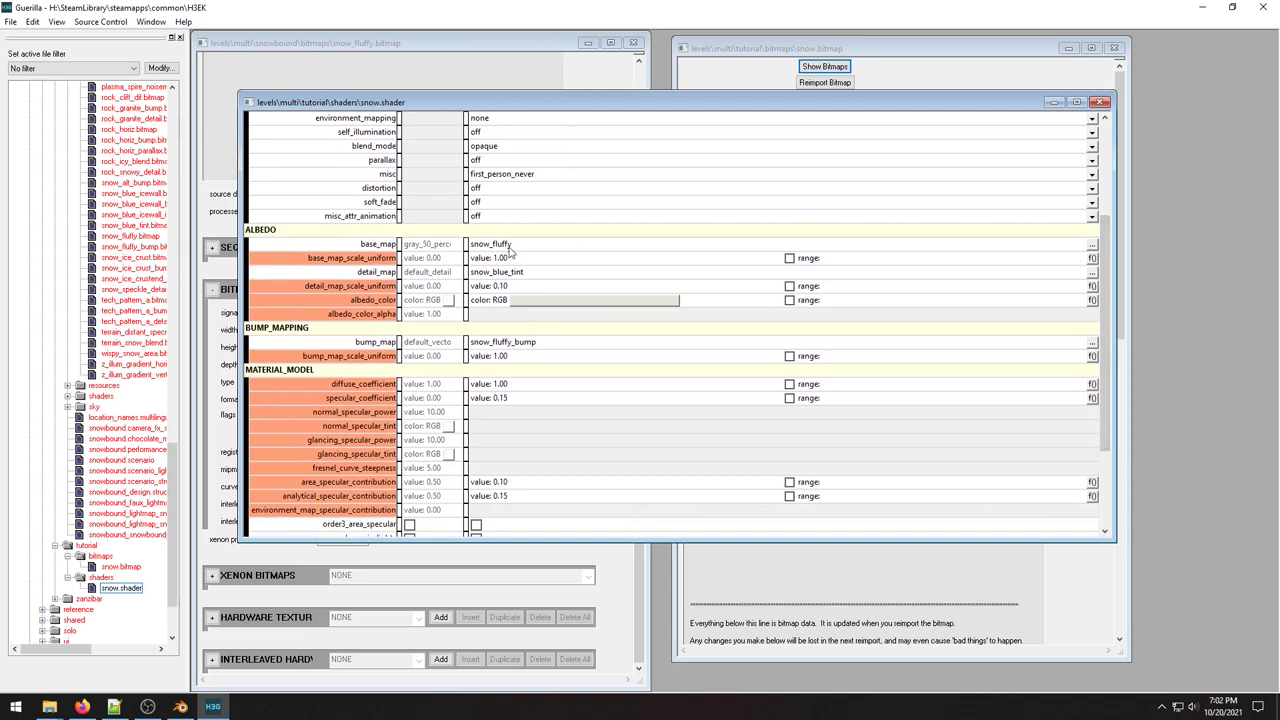
pyautogui.click(1092, 245)
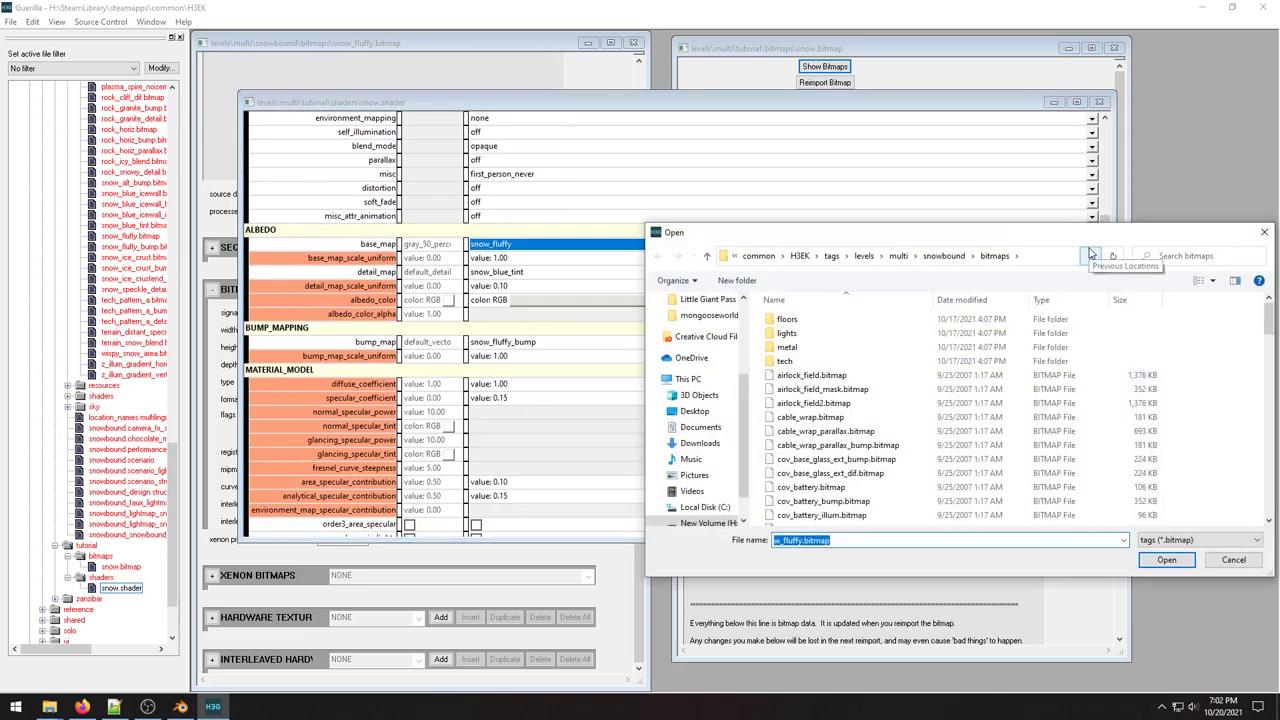
pyautogui.click(898, 256)
pyautogui.scroll(-1, 827, 488)
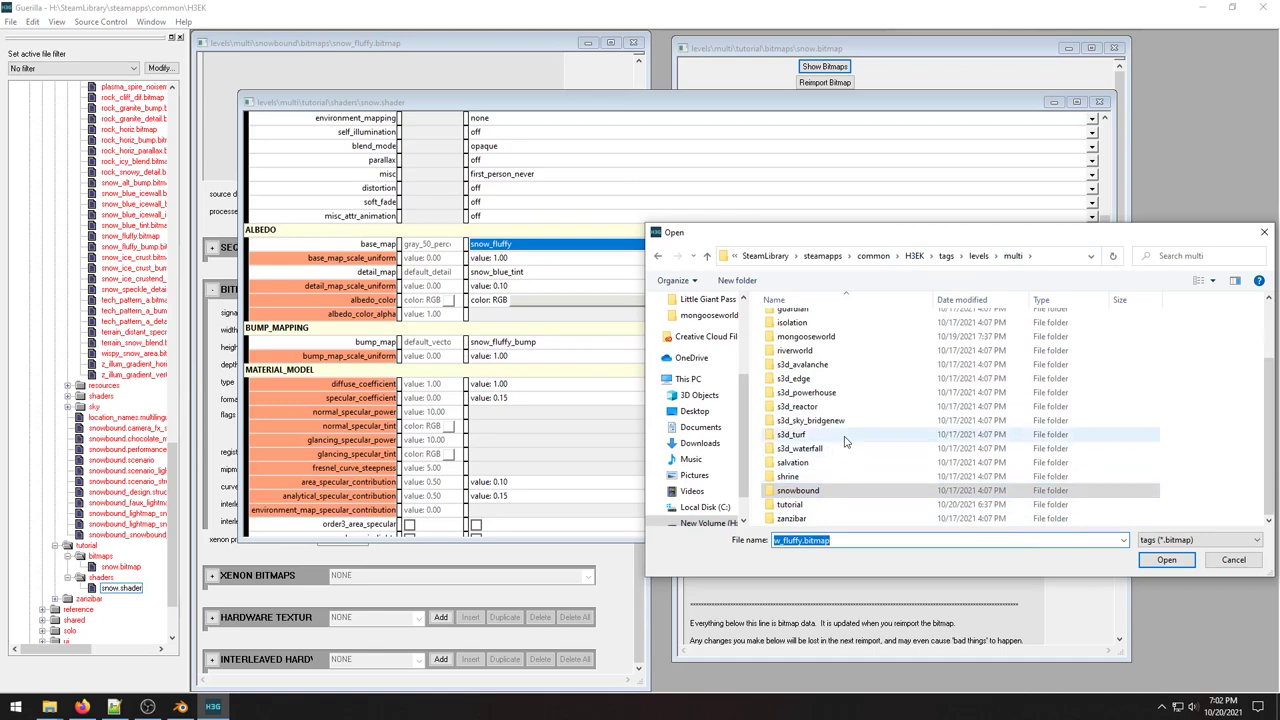
pyautogui.doubleClick(790, 504)
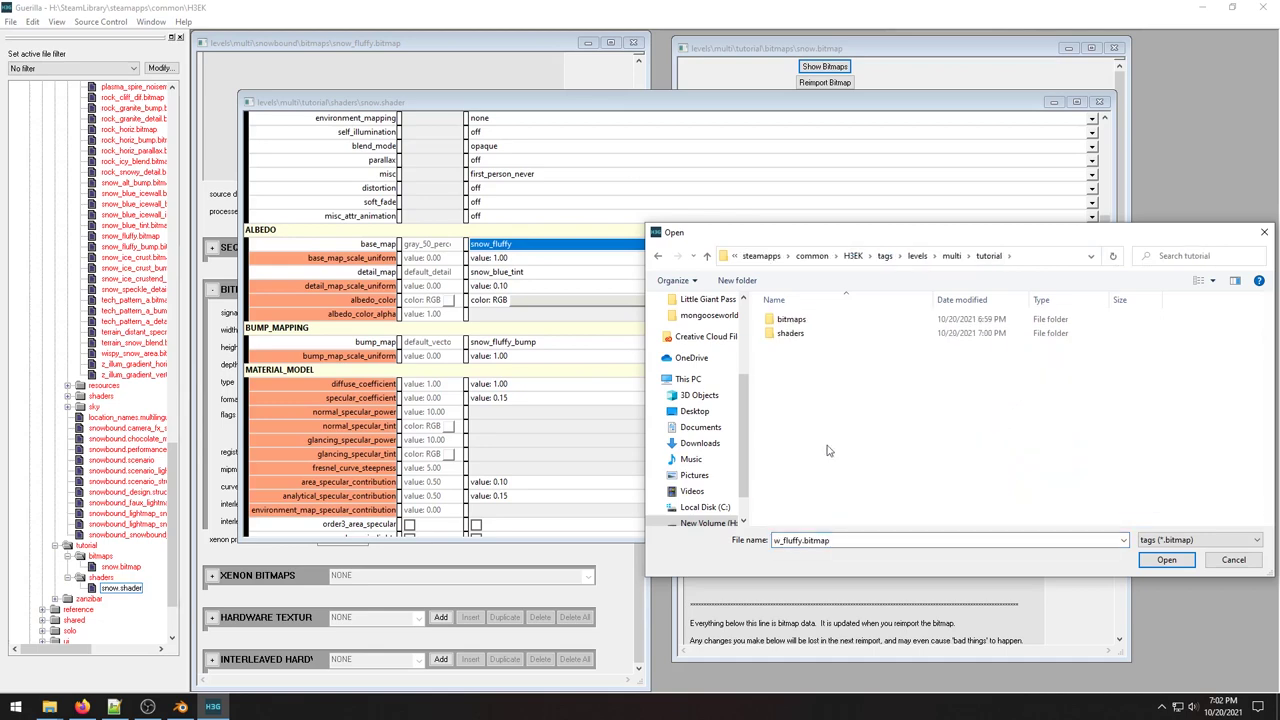
pyautogui.doubleClick(802, 321)
pyautogui.click(800, 320)
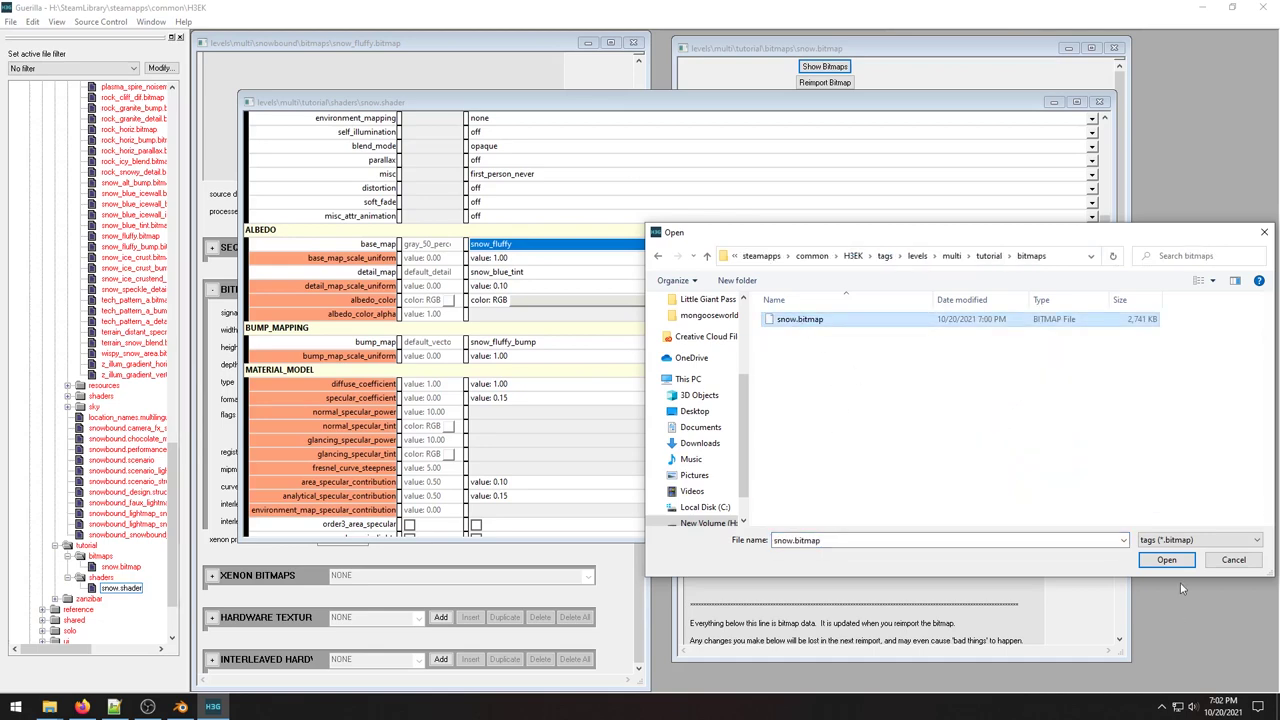
pyautogui.click(1166, 559)
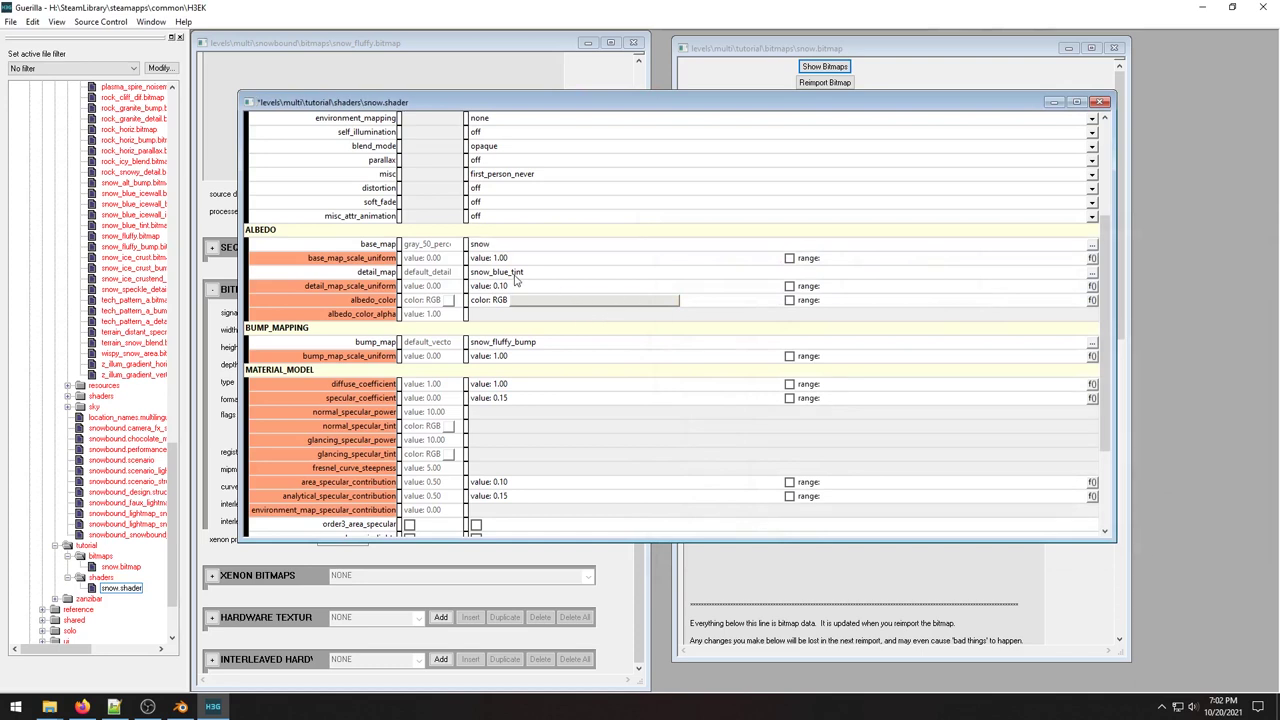
# Clear the bump_map reference and delete the bump_map_scale_uniform parameter.
pyautogui.click(540, 305)
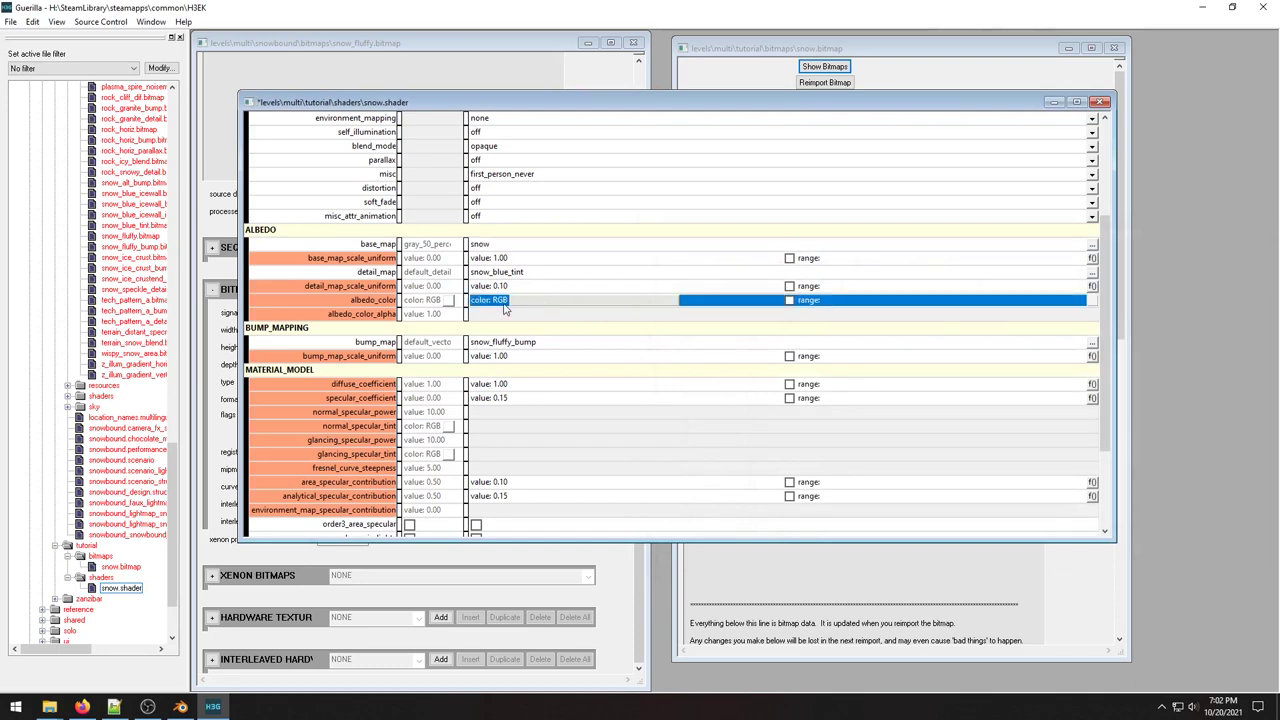
pyautogui.click(505, 309)
pyautogui.click(780, 212)
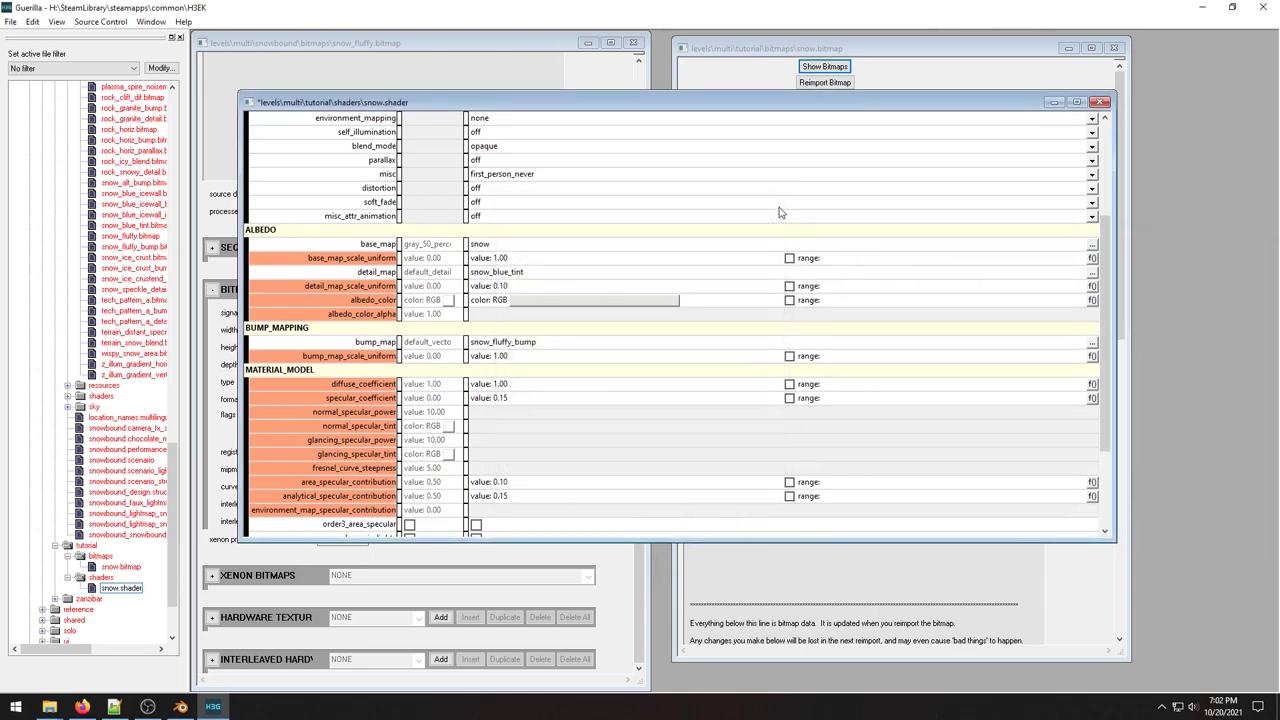
pyautogui.scroll(-2, 849, 253)
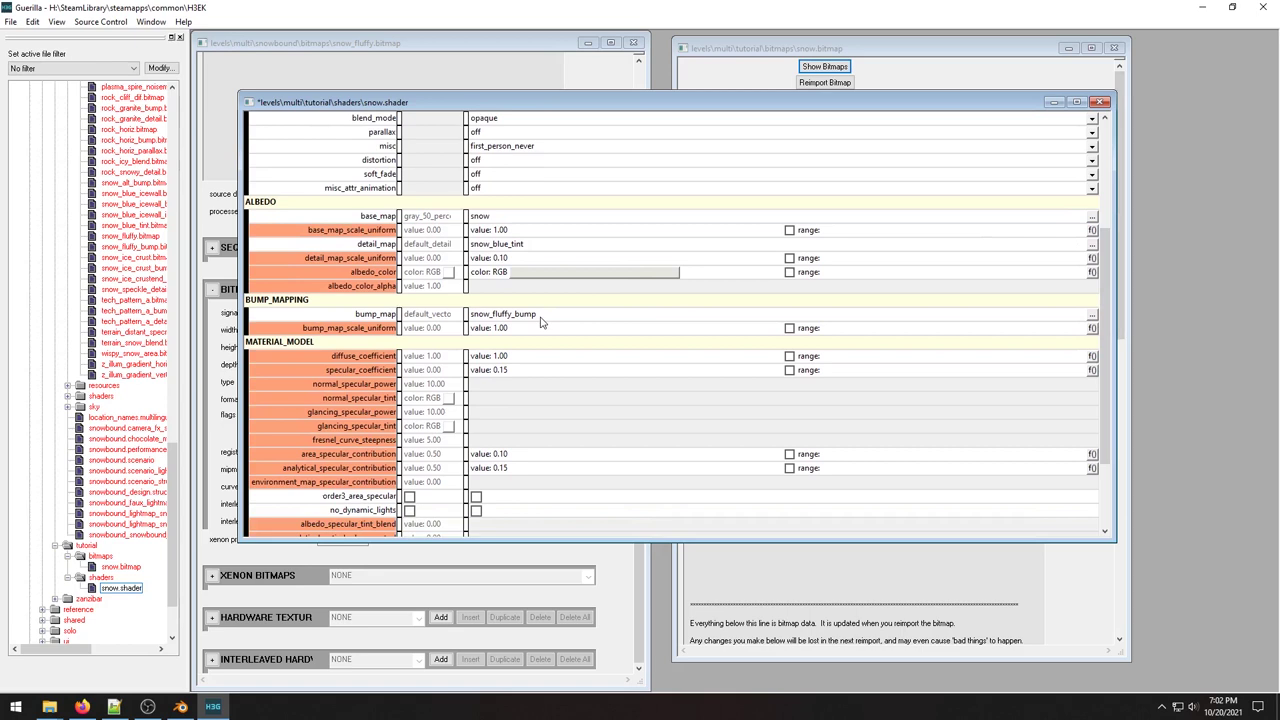
pyautogui.click(541, 318)
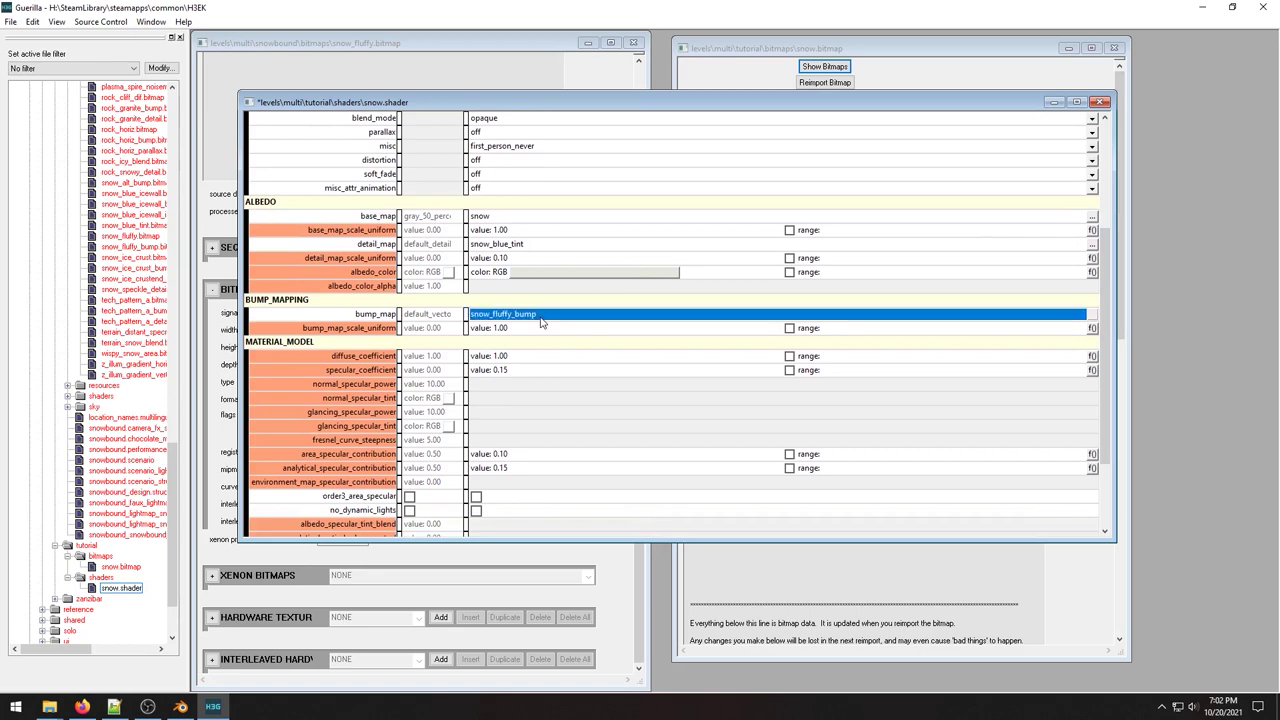
pyautogui.press('Delete')
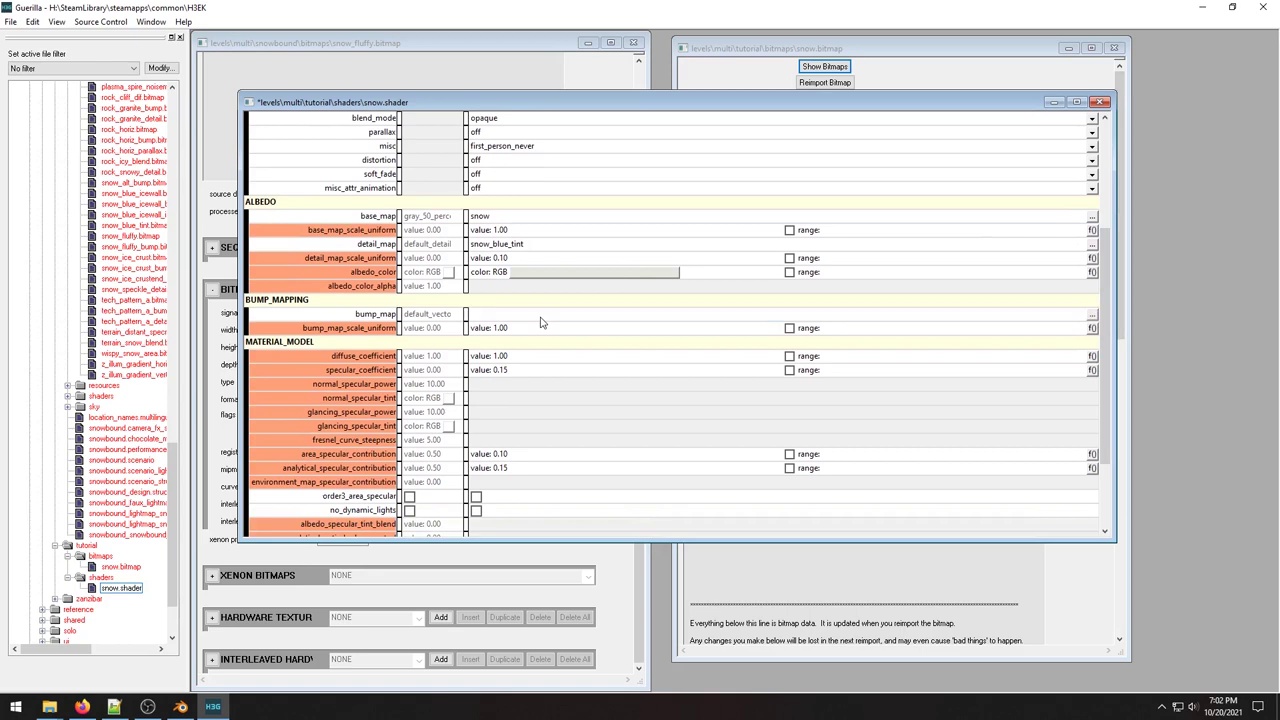
pyautogui.click(538, 331)
pyautogui.press('Delete')
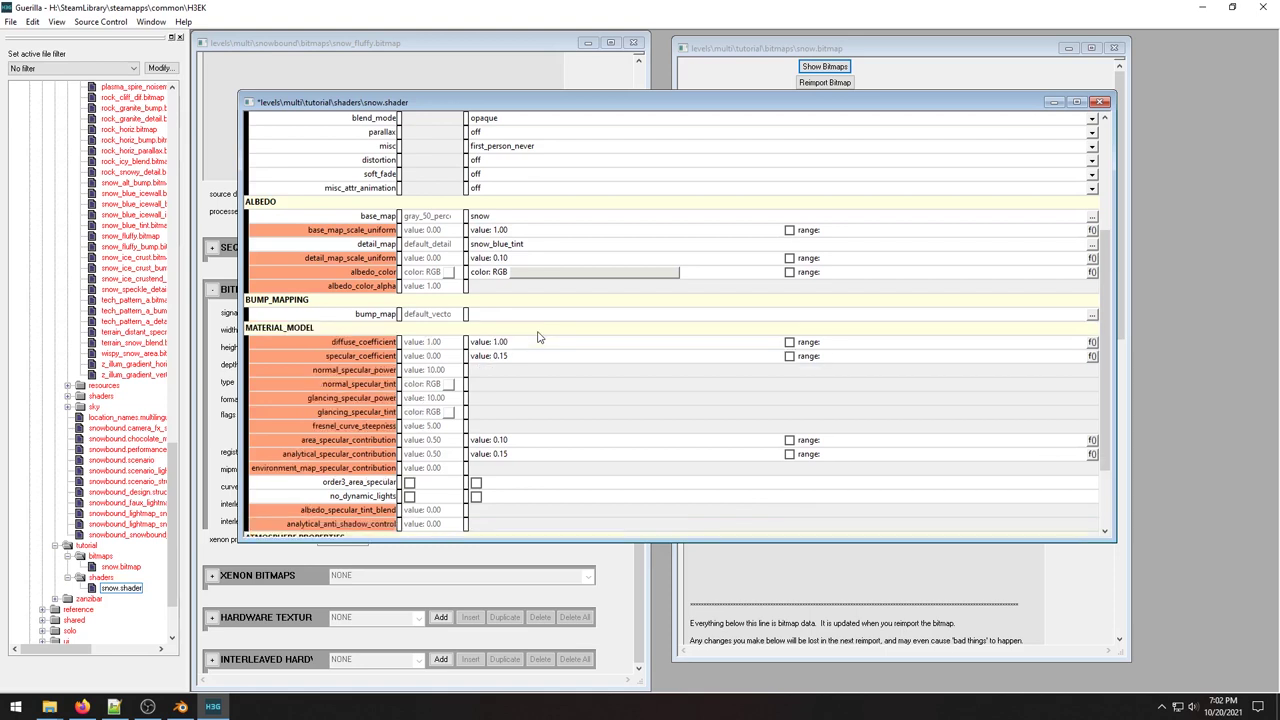
# Save and close snow.shader, then close the snow.bitmap tag.
pyautogui.moveTo(1101, 281); pyautogui.dragTo(1081, 402)
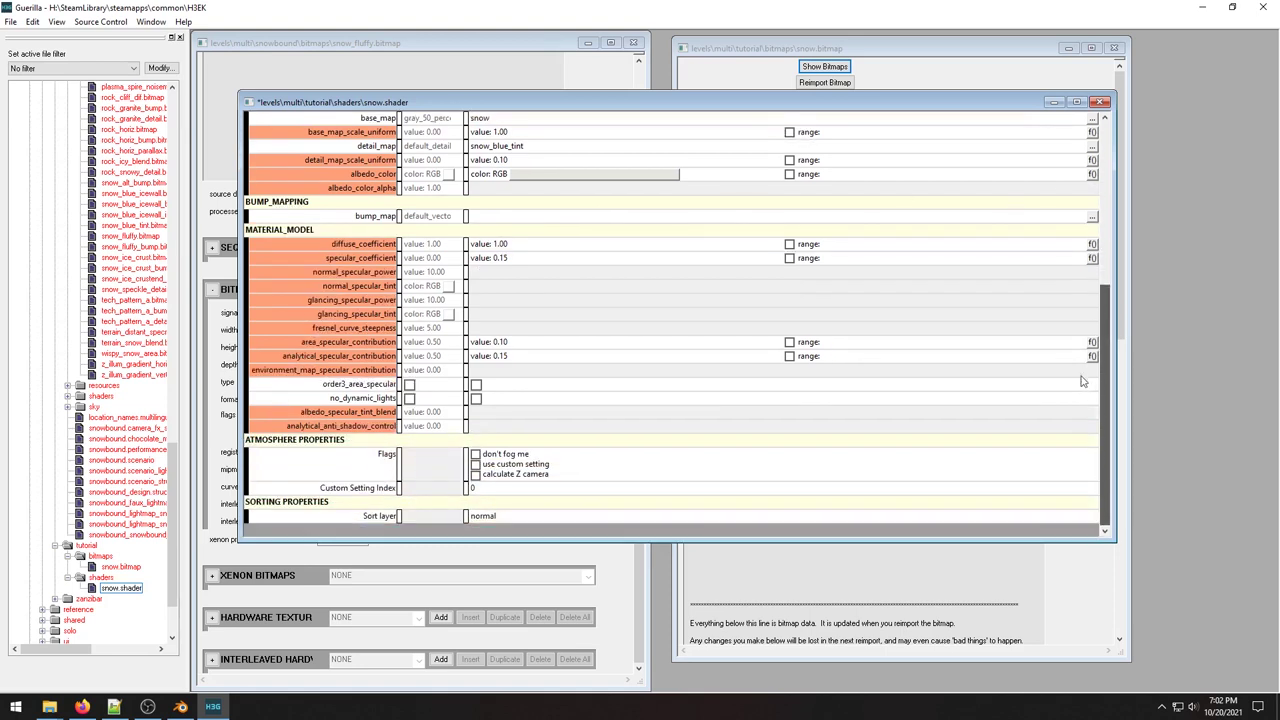
pyautogui.moveTo(1083, 352); pyautogui.dragTo(1090, 200)
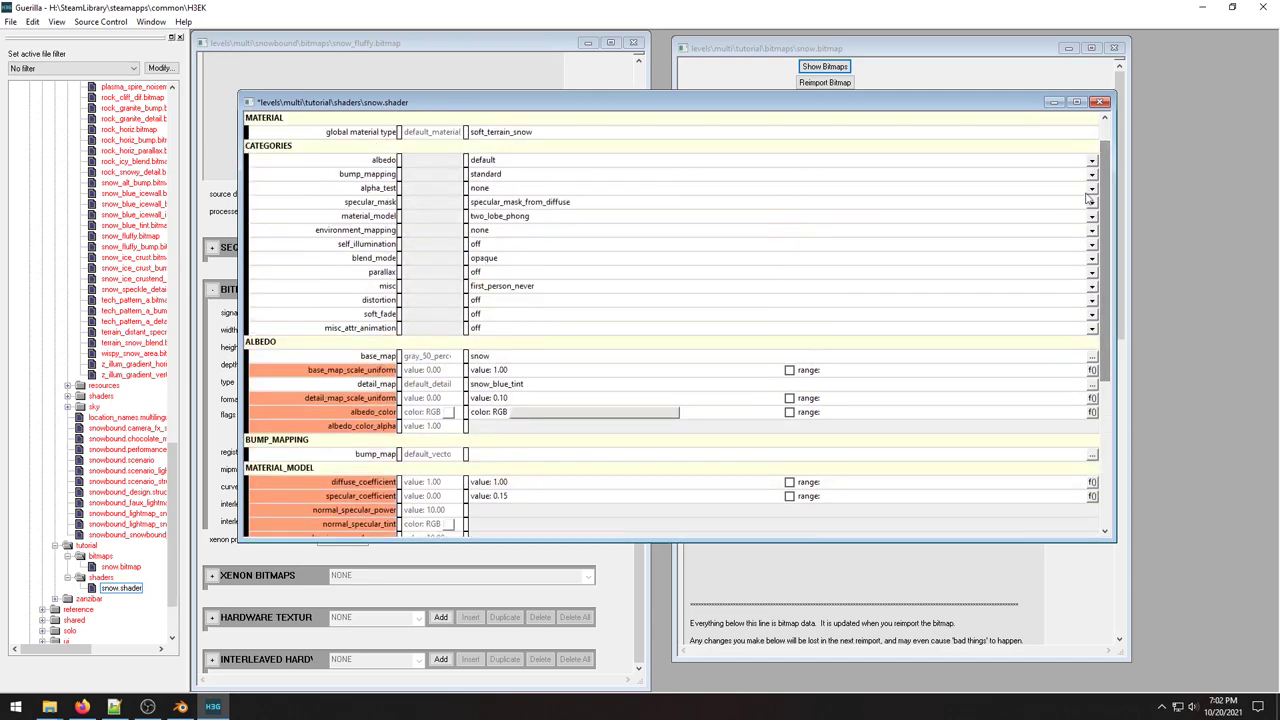
pyautogui.click(1100, 104)
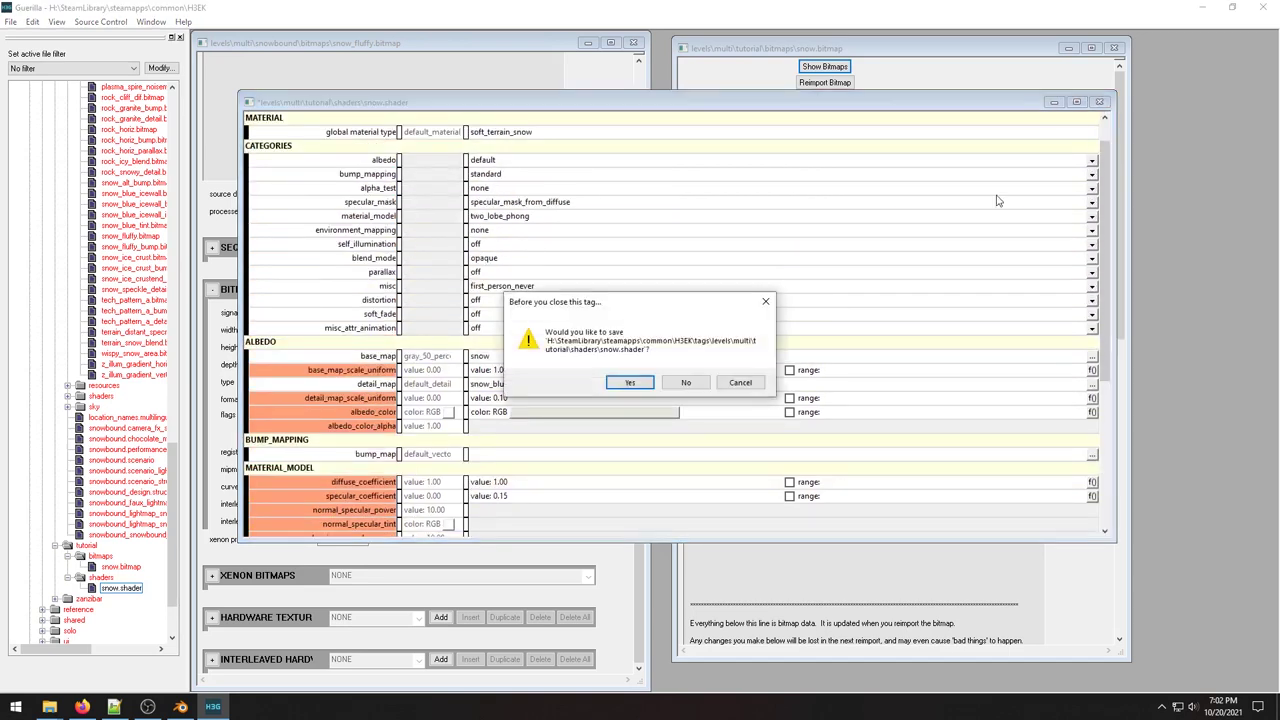
pyautogui.click(631, 384)
pyautogui.click(1118, 49)
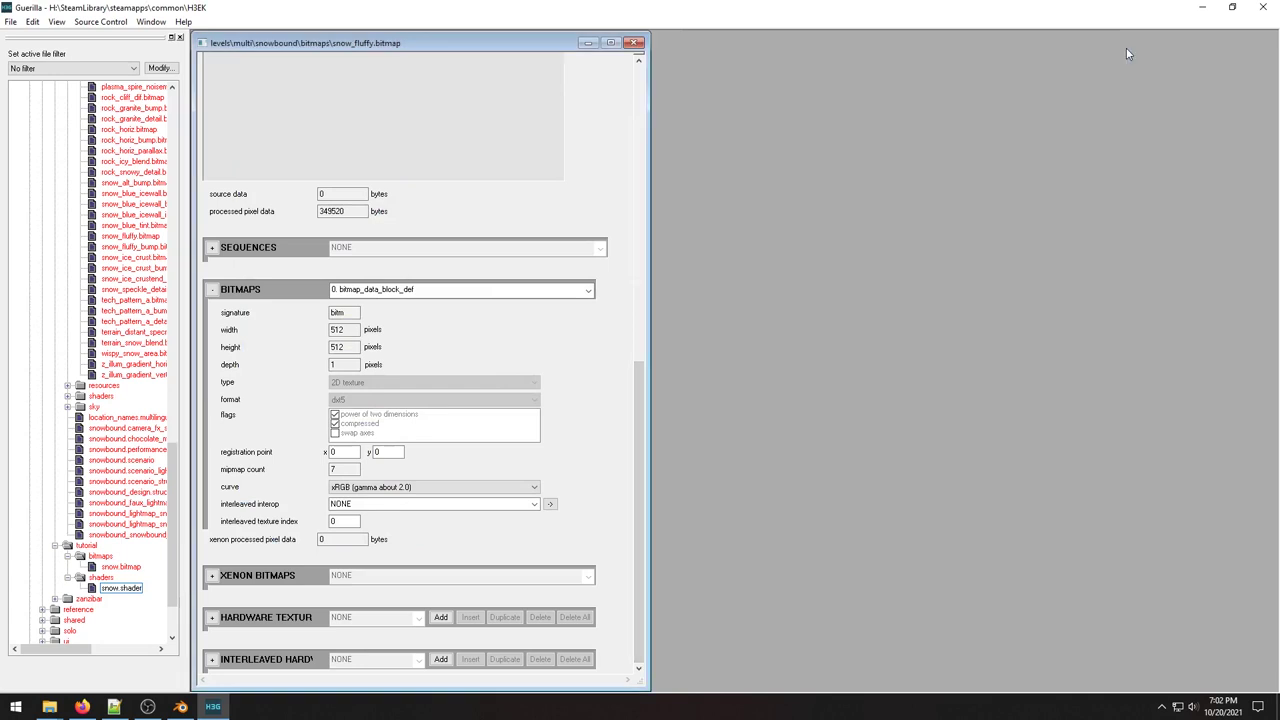
# Close the snow_fluffy.bitmap and snow.bitmap tag windows in Guerilla.
pyautogui.click(634, 42)
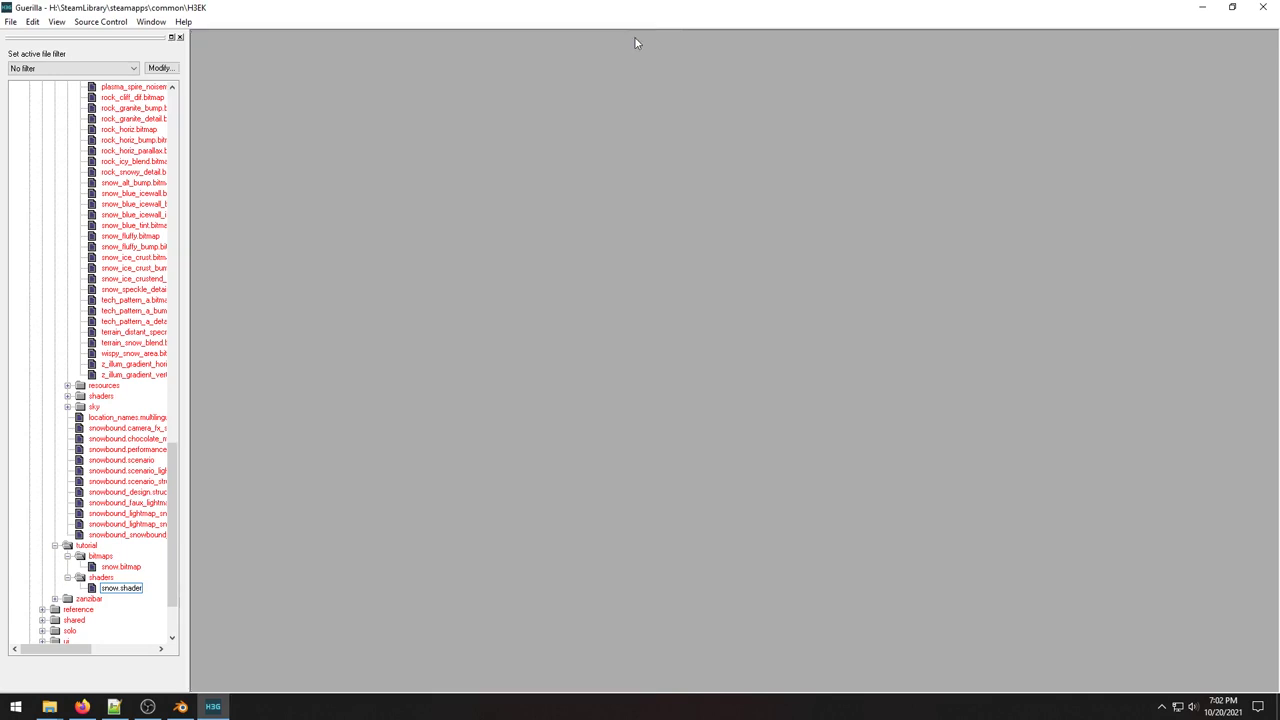
pyautogui.click(111, 568)
pyautogui.doubleClick(111, 568)
pyautogui.moveTo(638, 212); pyautogui.dragTo(636, 58)
pyautogui.click(634, 42)
# Try a developer command prompt from Windows search with cd /d H:\, then close it.
pyautogui.moveTo(173, 708)
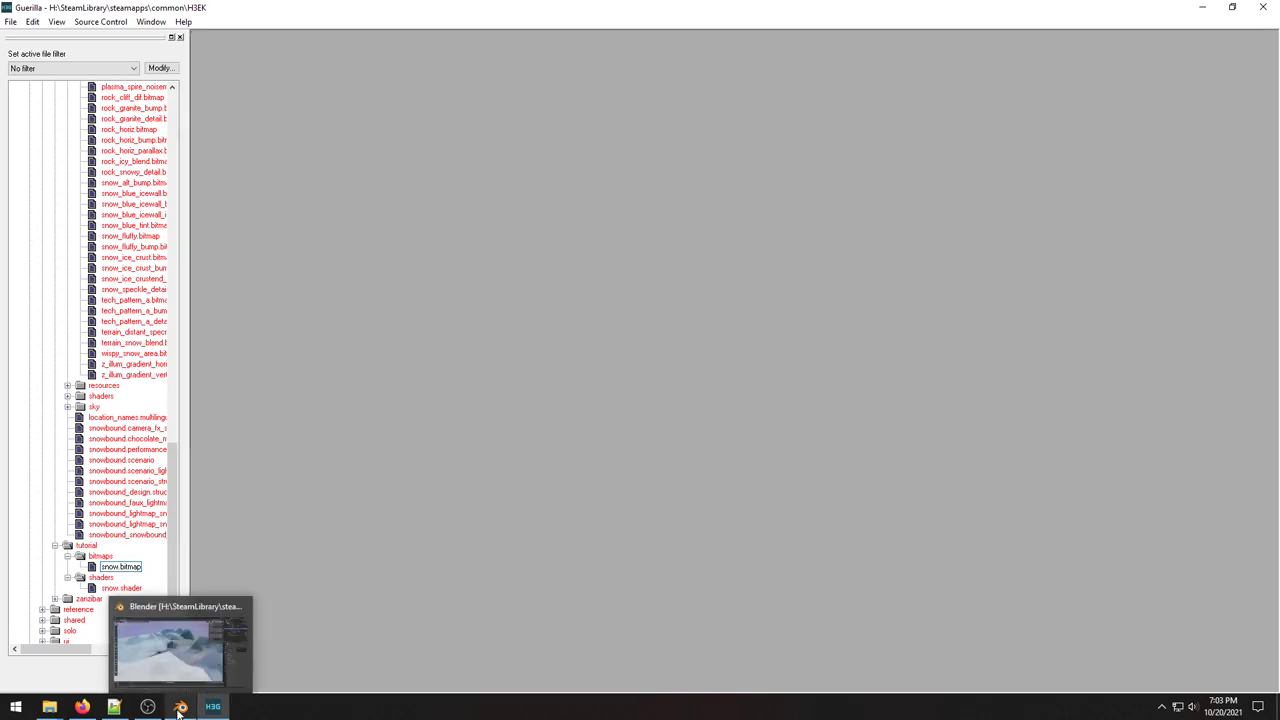
pyautogui.click(16, 707)
pyautogui.write('d3e')
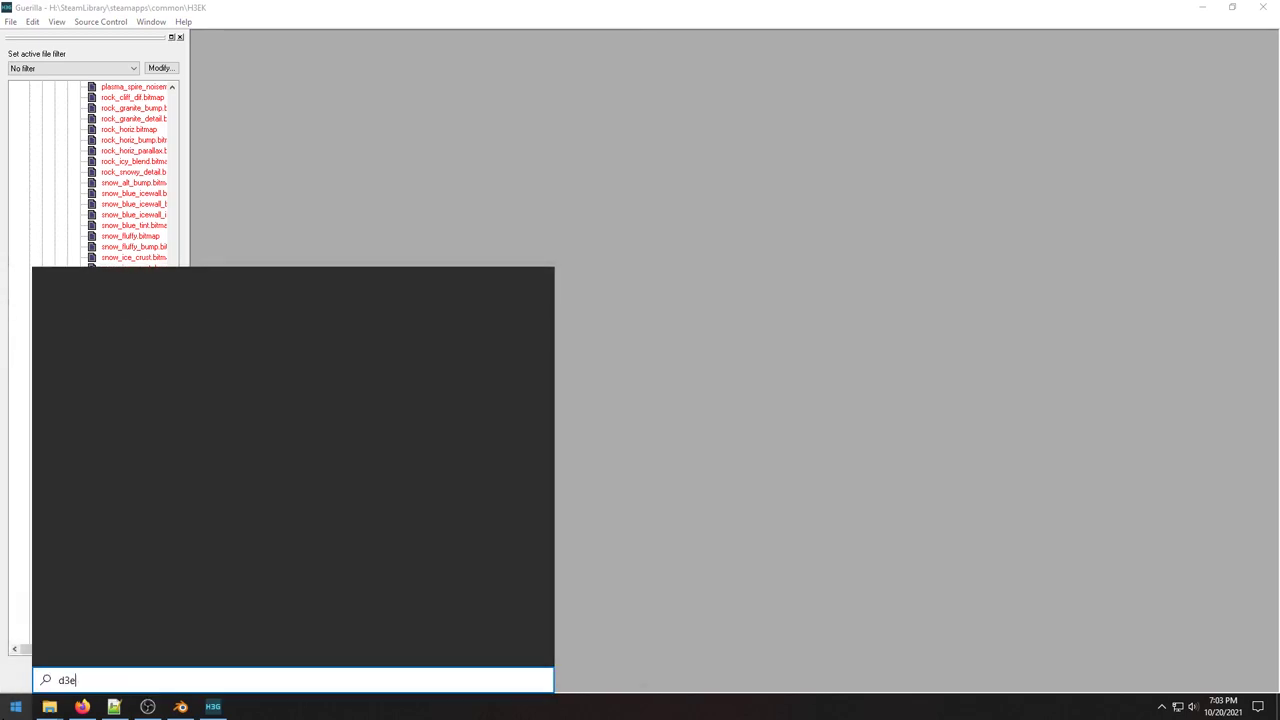
pyautogui.press('BackSpace')
pyautogui.press('BackSpace')
pyautogui.write('ev')
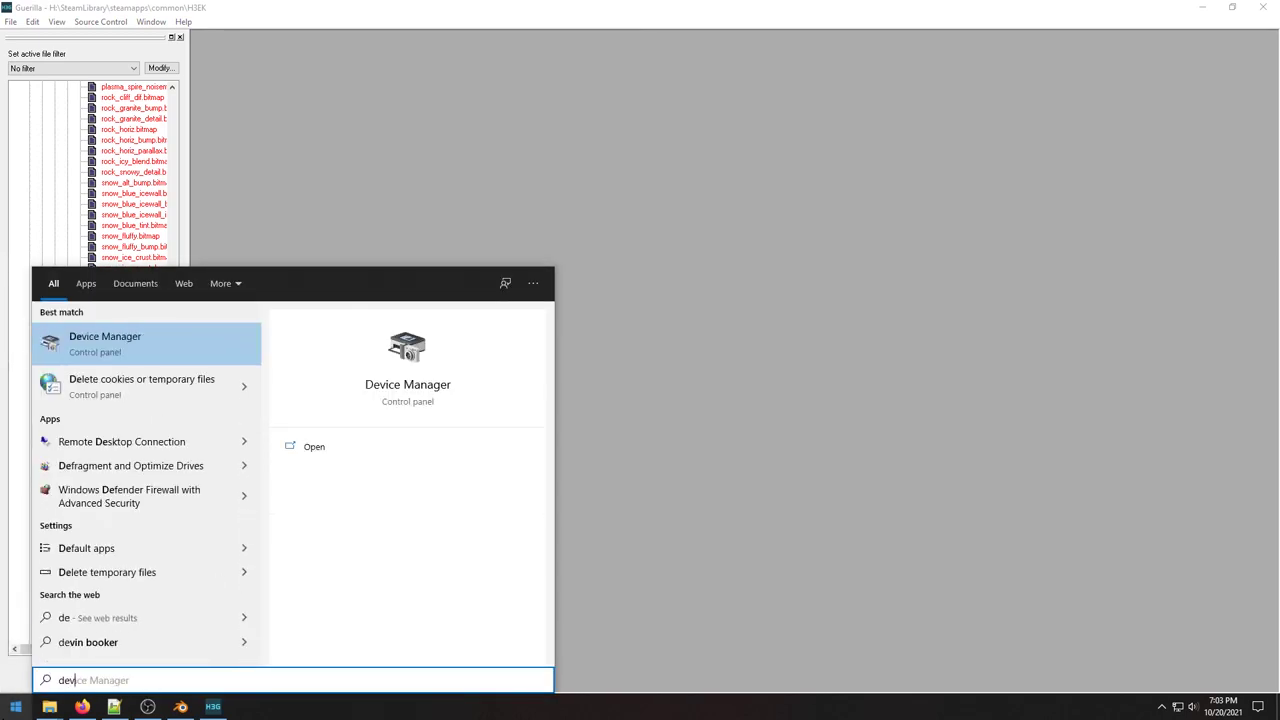
pyautogui.press('Down')
pyautogui.press('Down')
pyautogui.press('Return')
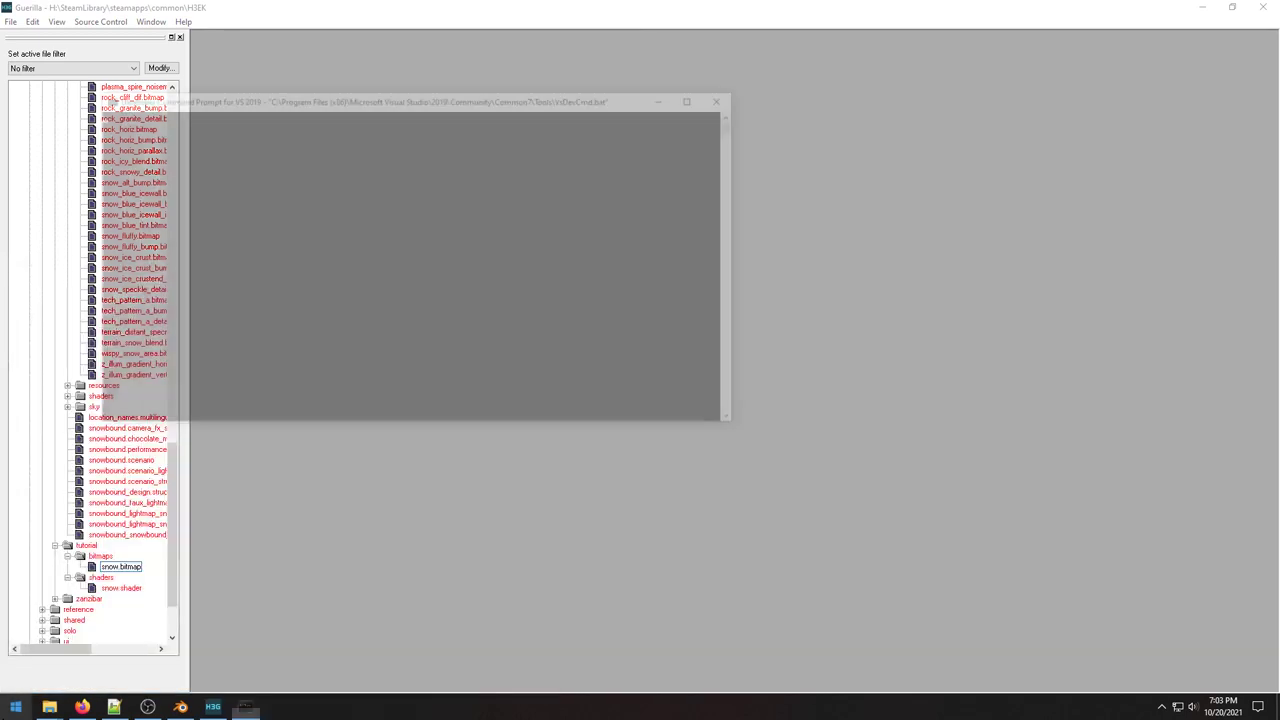
pyautogui.moveTo(433, 99); pyautogui.dragTo(655, 173)
pyautogui.write('c')
pyautogui.write('d \\d H:')
pyautogui.press('Return')
pyautogui.write('cd \\d H:\\')
pyautogui.press('Return')
pyautogui.write('cd /d H:\\')
pyautogui.press('Return')
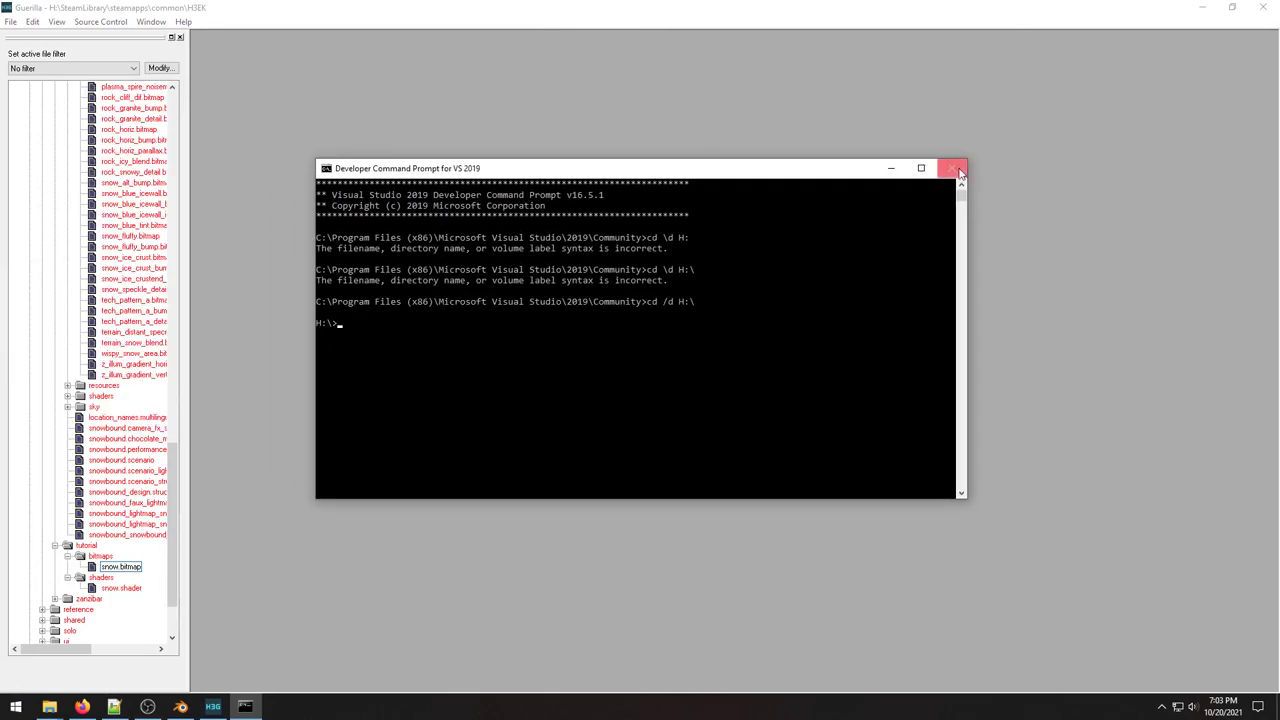
pyautogui.click(958, 172)
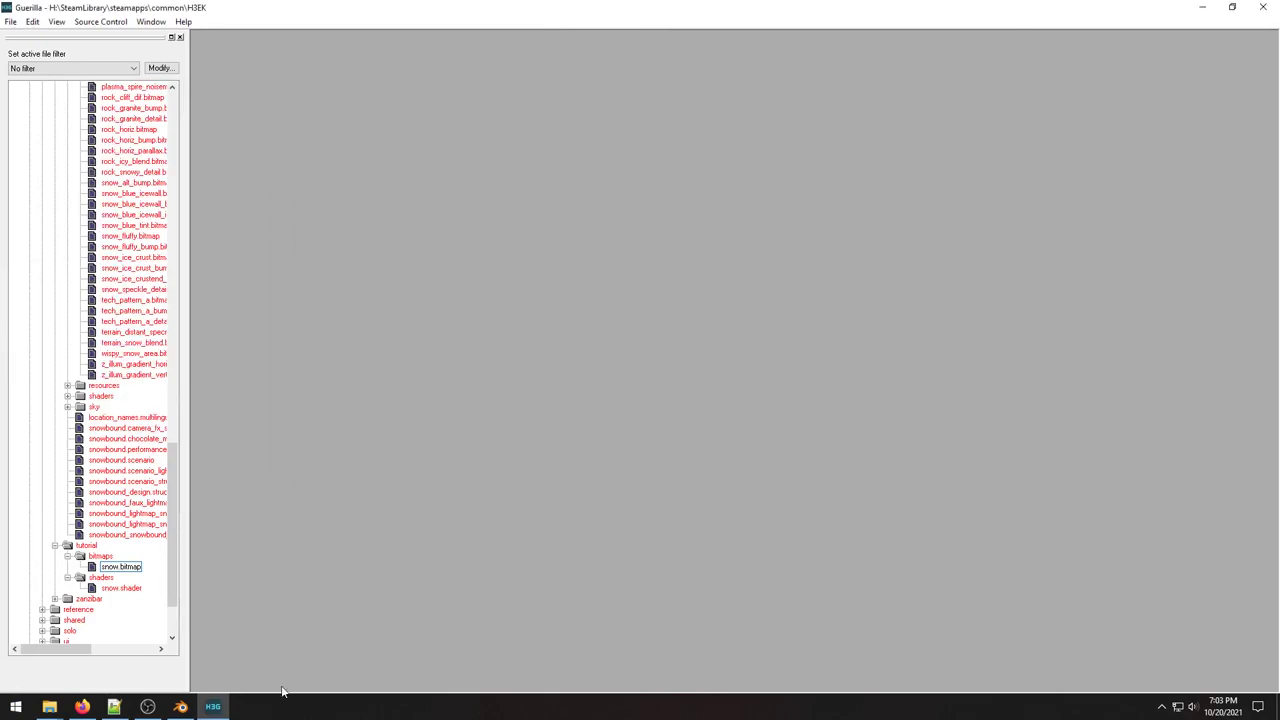
# Open a command prompt from the H3EK folder's address bar and run dir.
pyautogui.moveTo(49, 706)
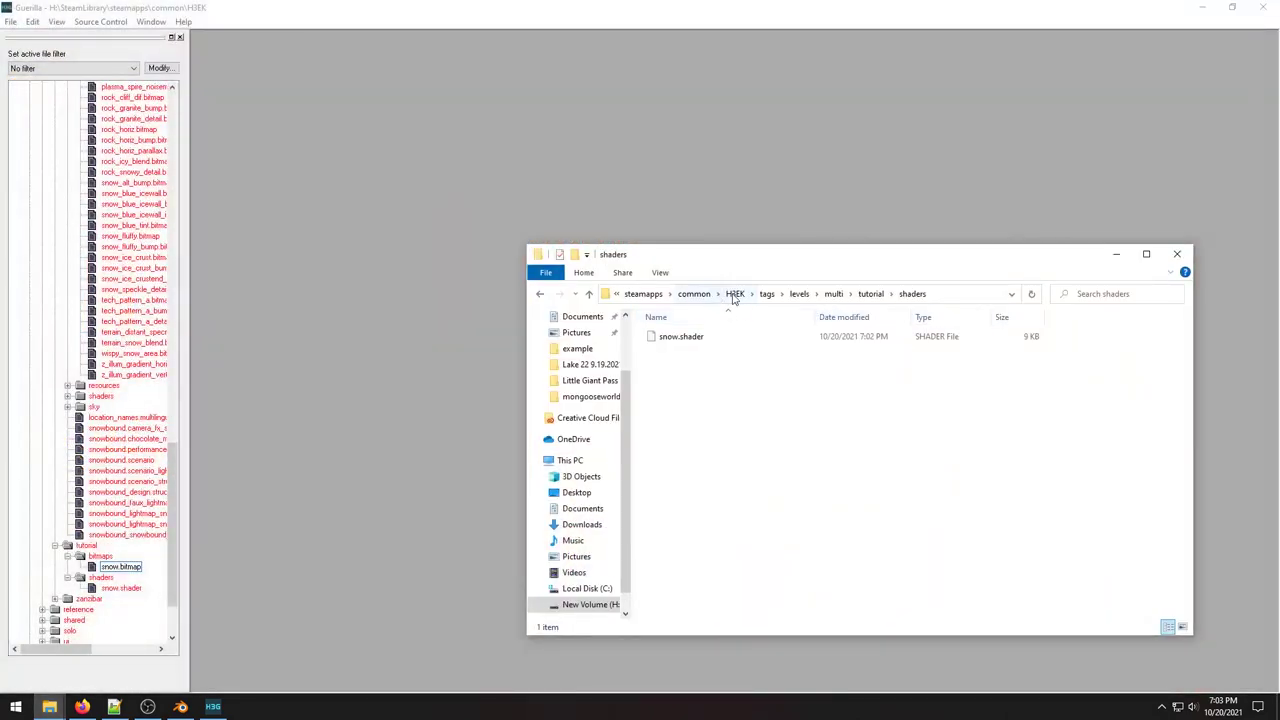
pyautogui.click(735, 294)
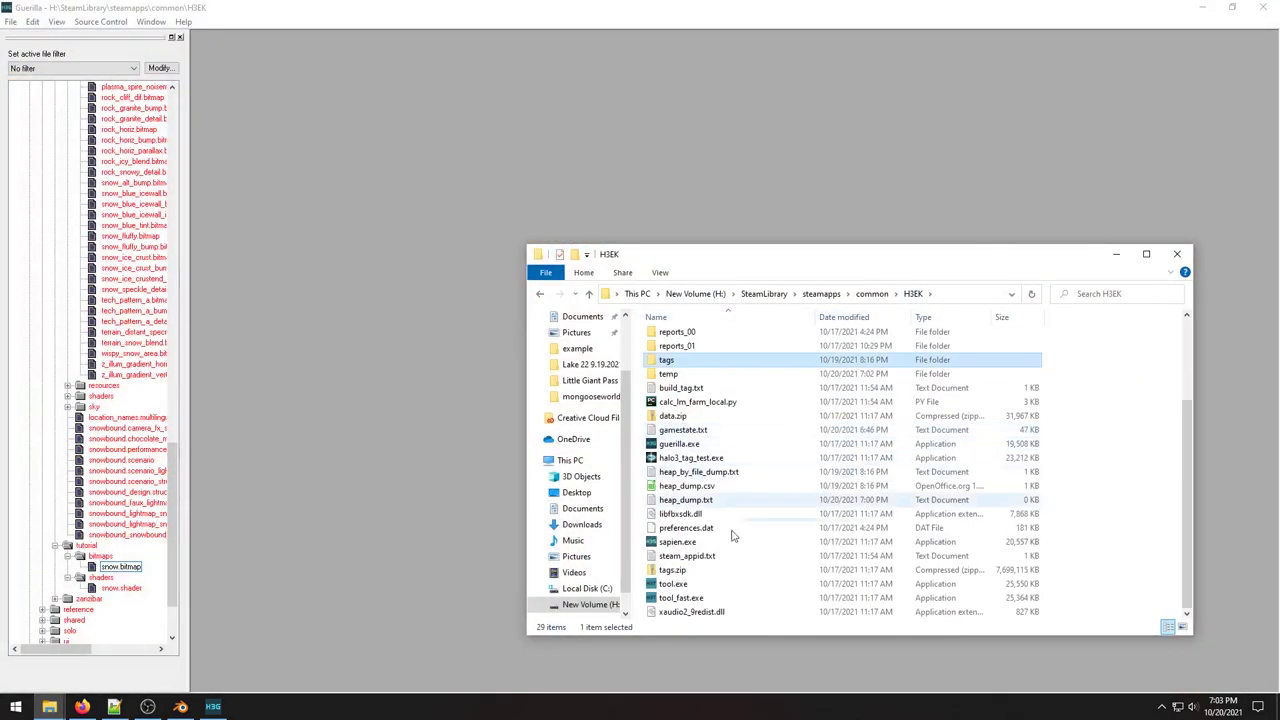
pyautogui.click(700, 584)
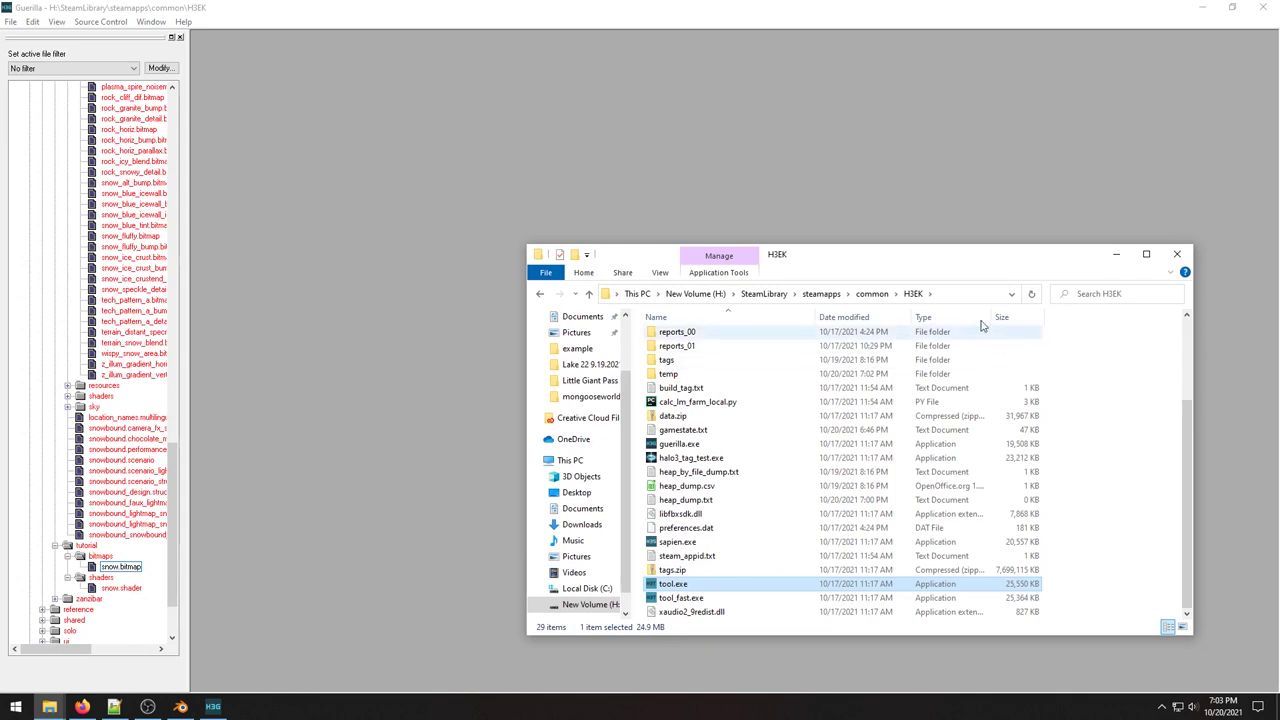
pyautogui.click(948, 296)
pyautogui.write('cmd')
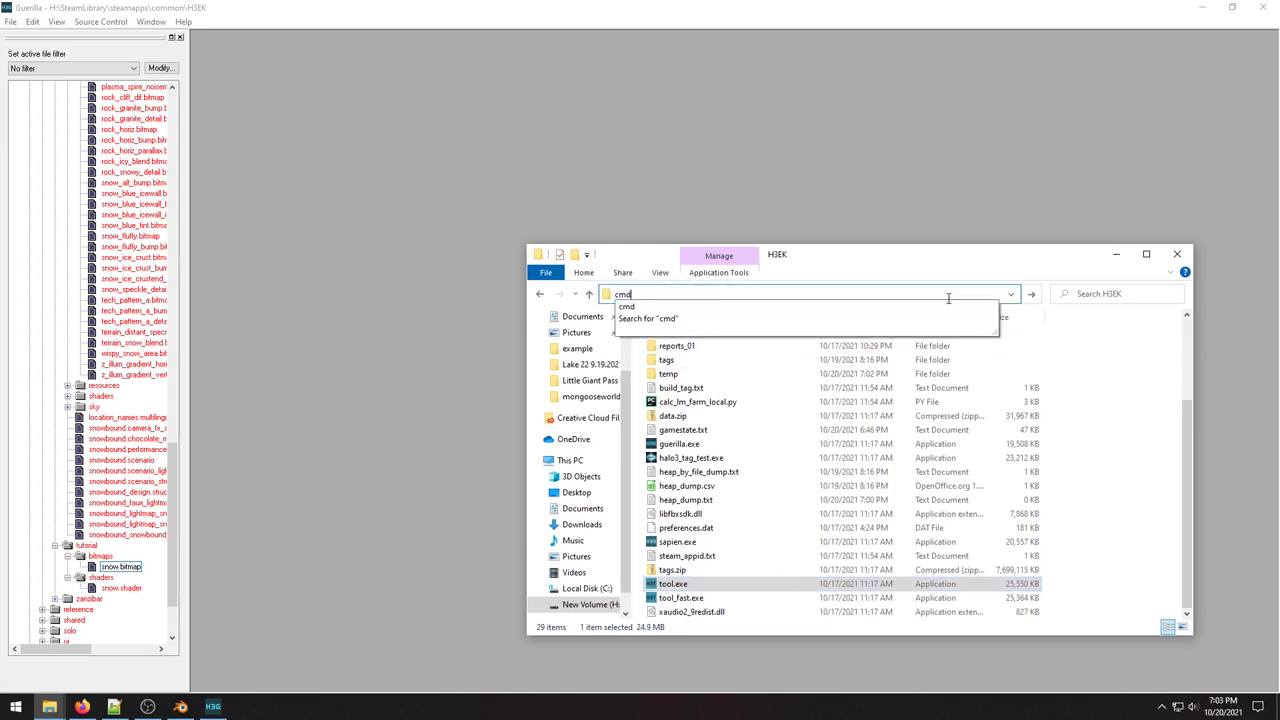
pyautogui.press('Return')
pyautogui.moveTo(416, 121); pyautogui.dragTo(452, 141)
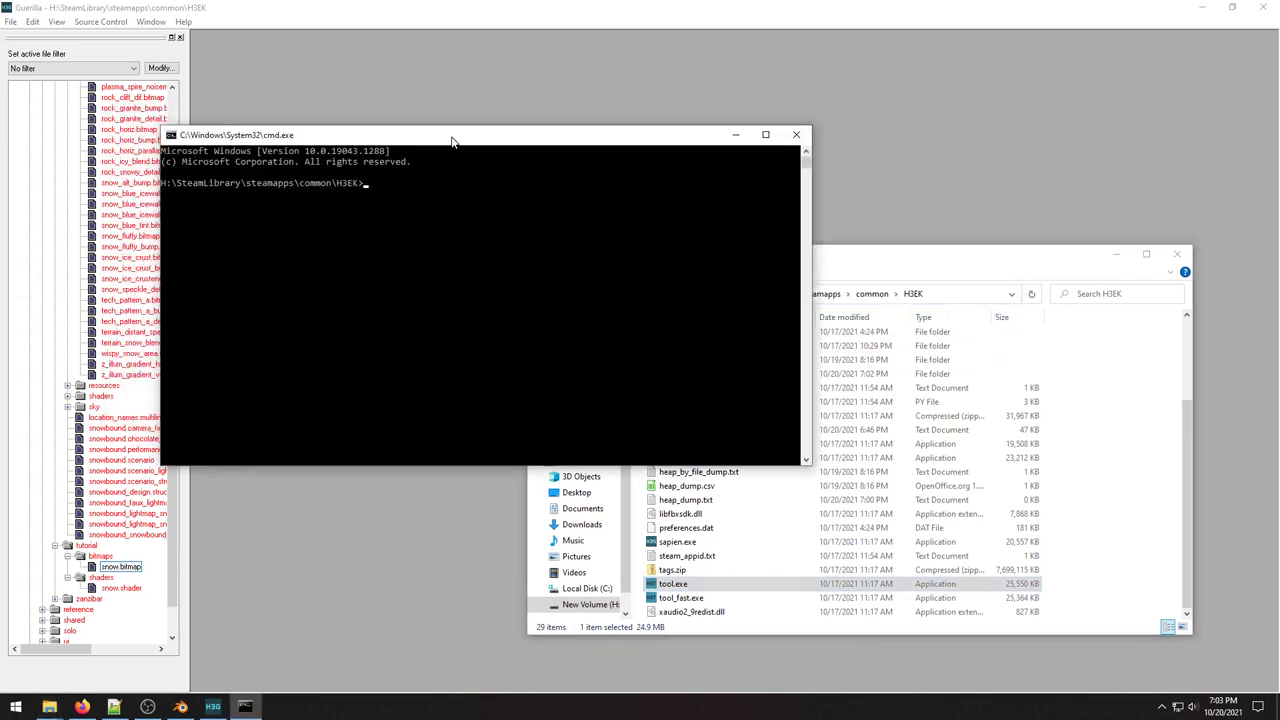
pyautogui.write('dir')
pyautogui.press('Return')
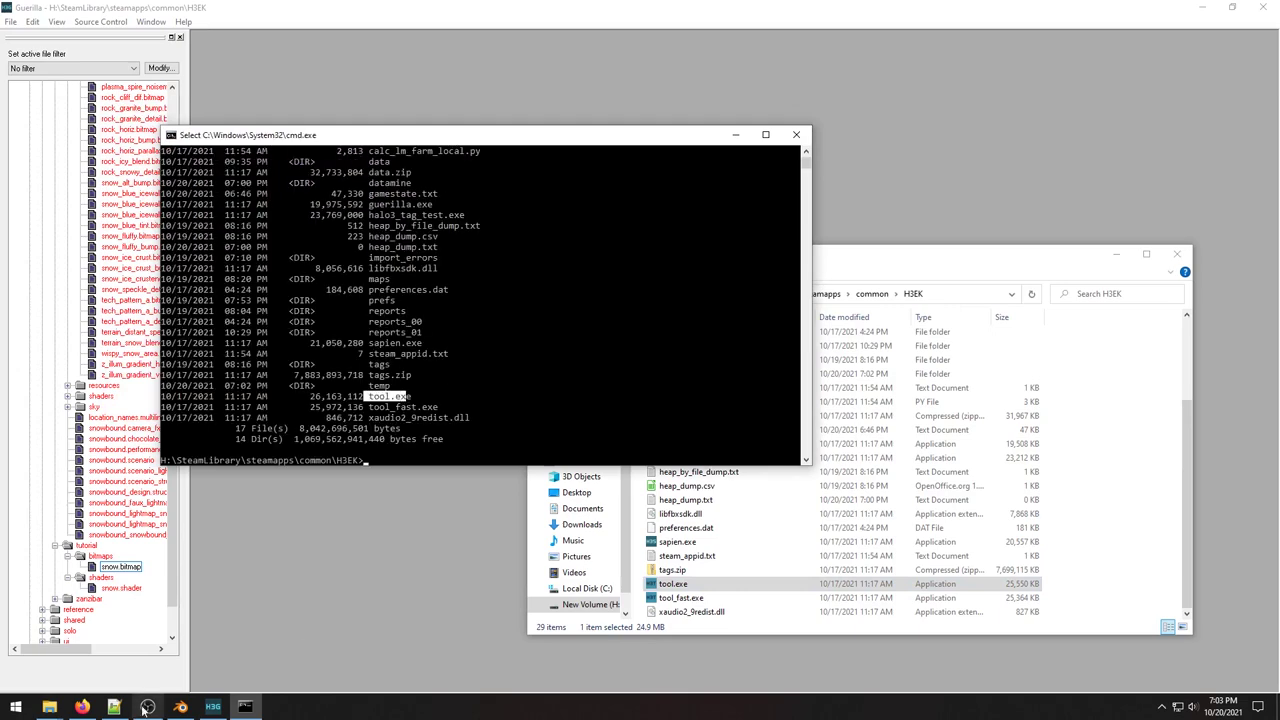
# Copy the example tool structure command from the H3 Tool documentation page.
pyautogui.click(95, 710)
pyautogui.click(437, 14)
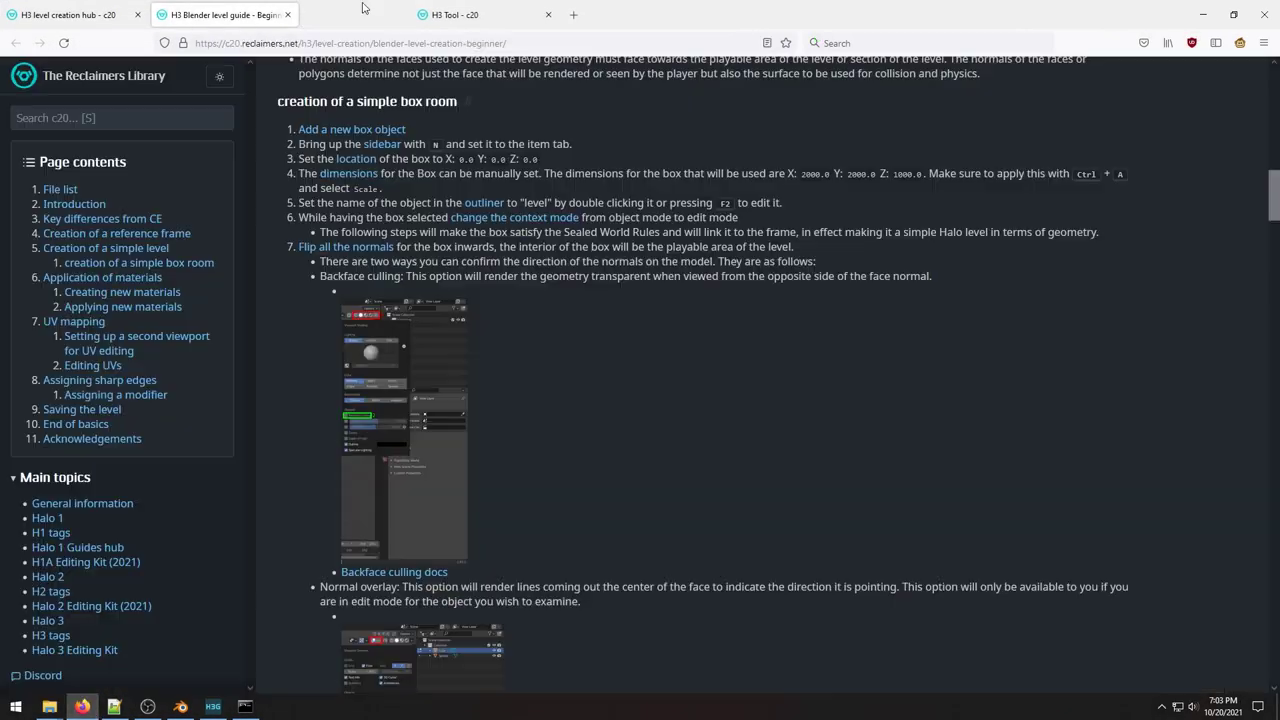
pyautogui.click(341, 10)
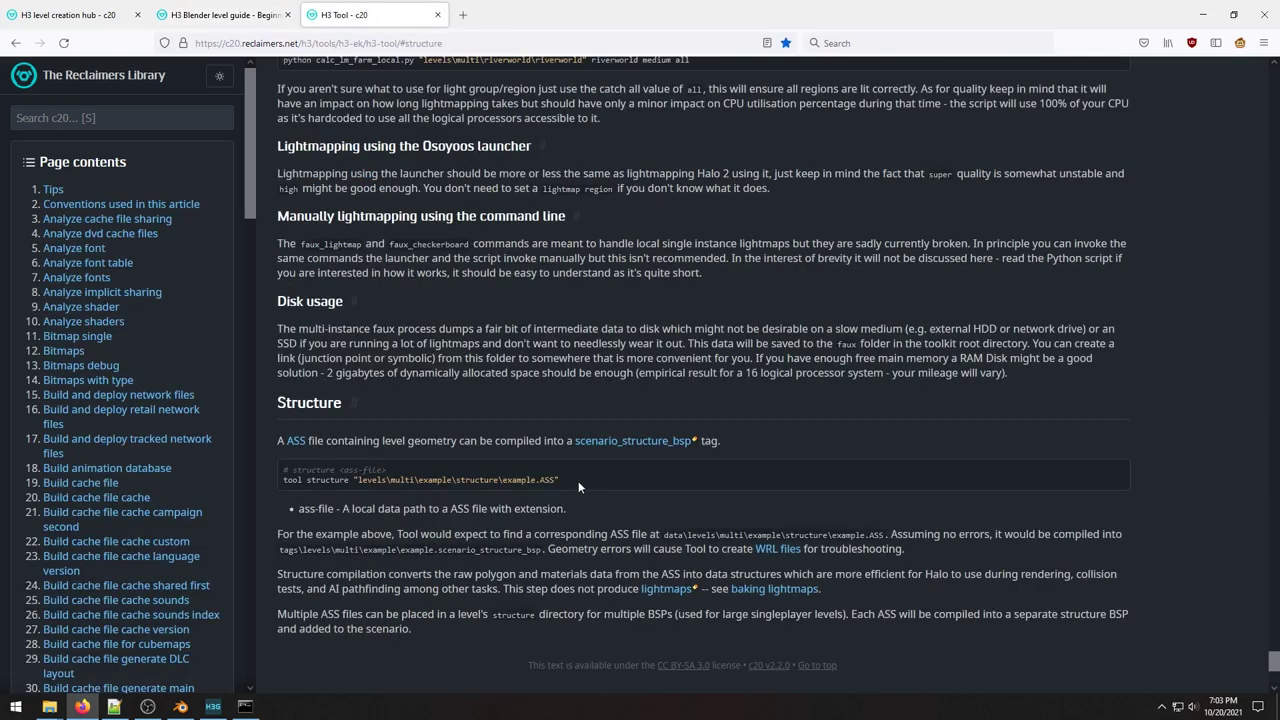
pyautogui.moveTo(578, 481); pyautogui.dragTo(328, 486)
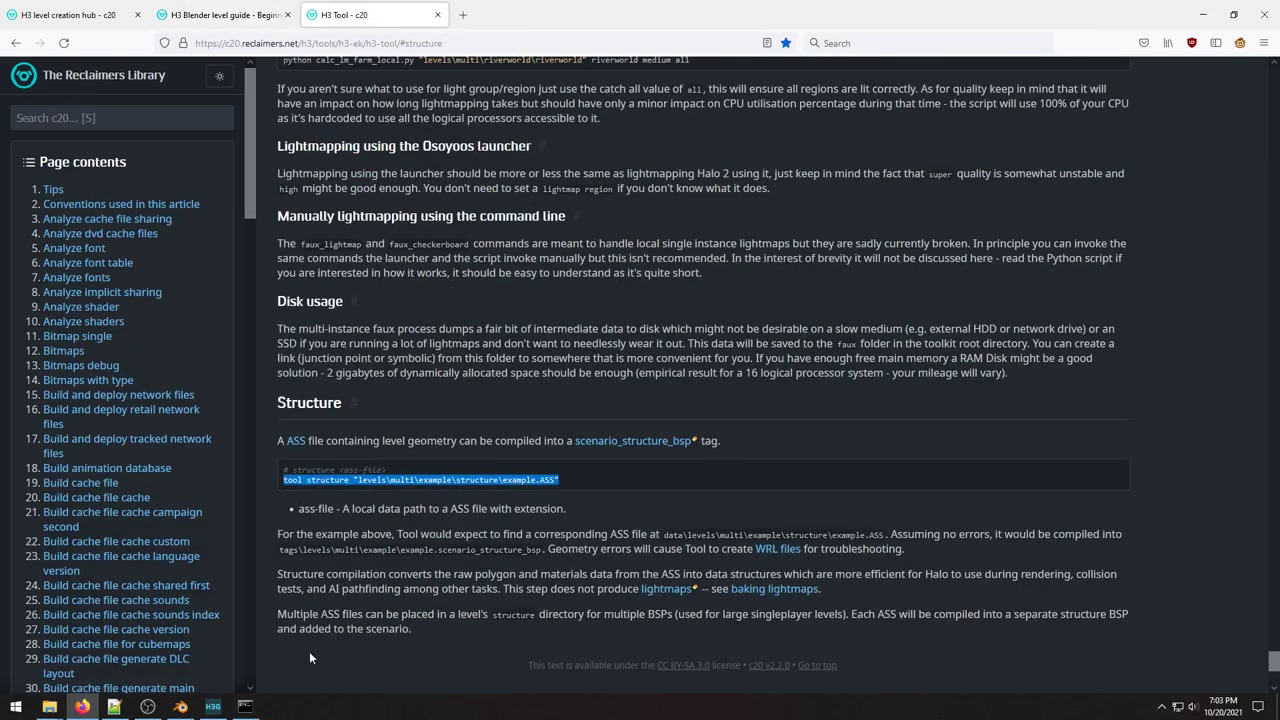
pyautogui.click(245, 706)
pyautogui.write('tool.ex')
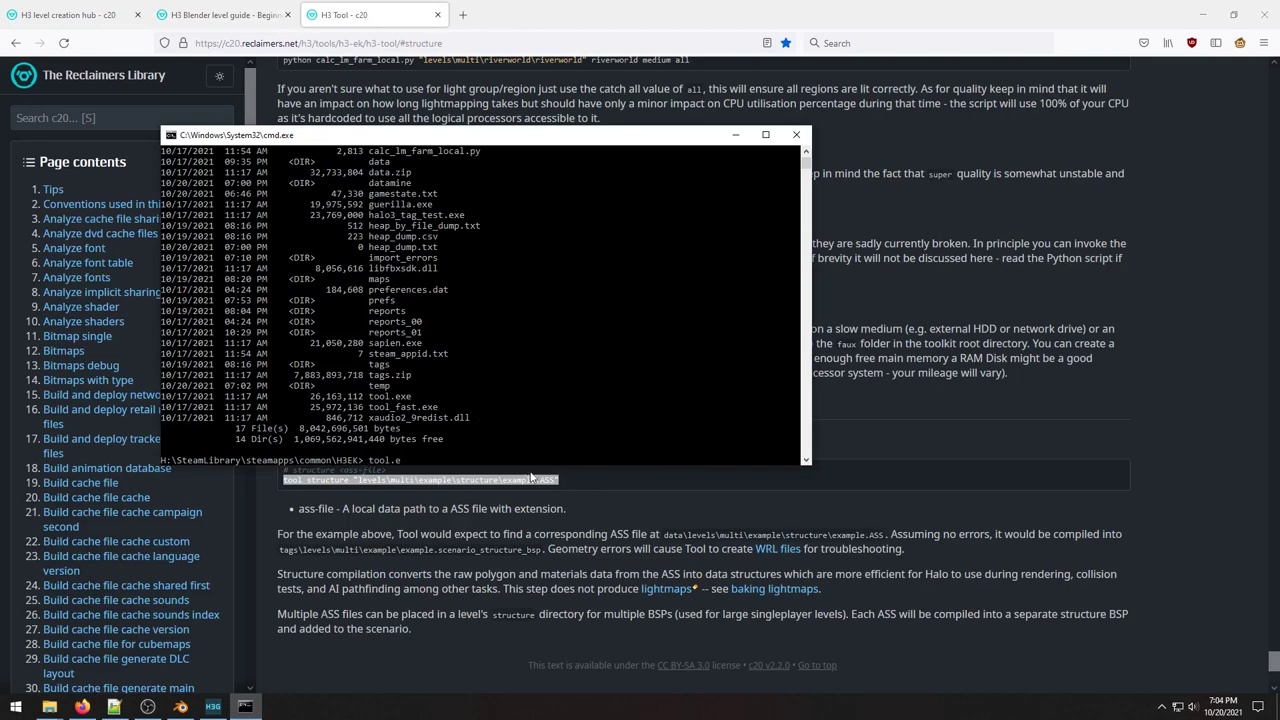
pyautogui.rightClick(482, 482)
pyautogui.click(505, 492)
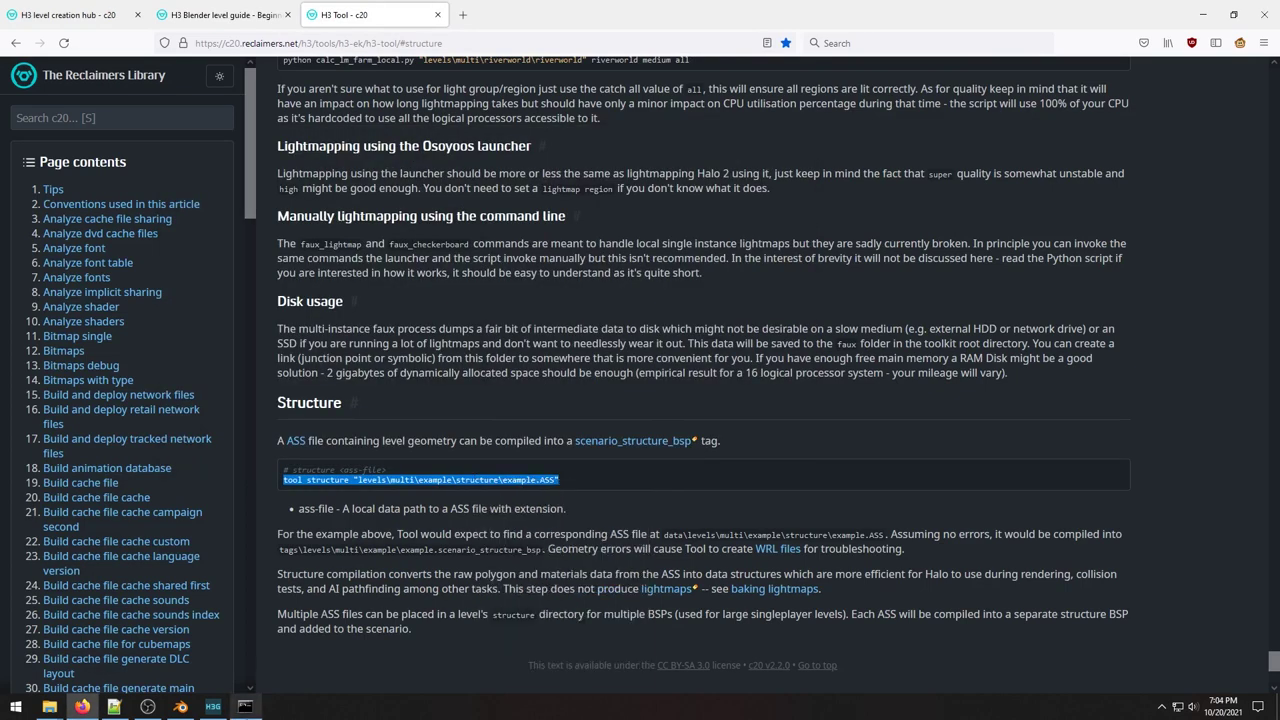
# Paste the command, change example to tutorial in the path, and run the structure import.
pyautogui.hotkey('alt', 'Tab')
pyautogui.hotkey('ctrl', 'v')
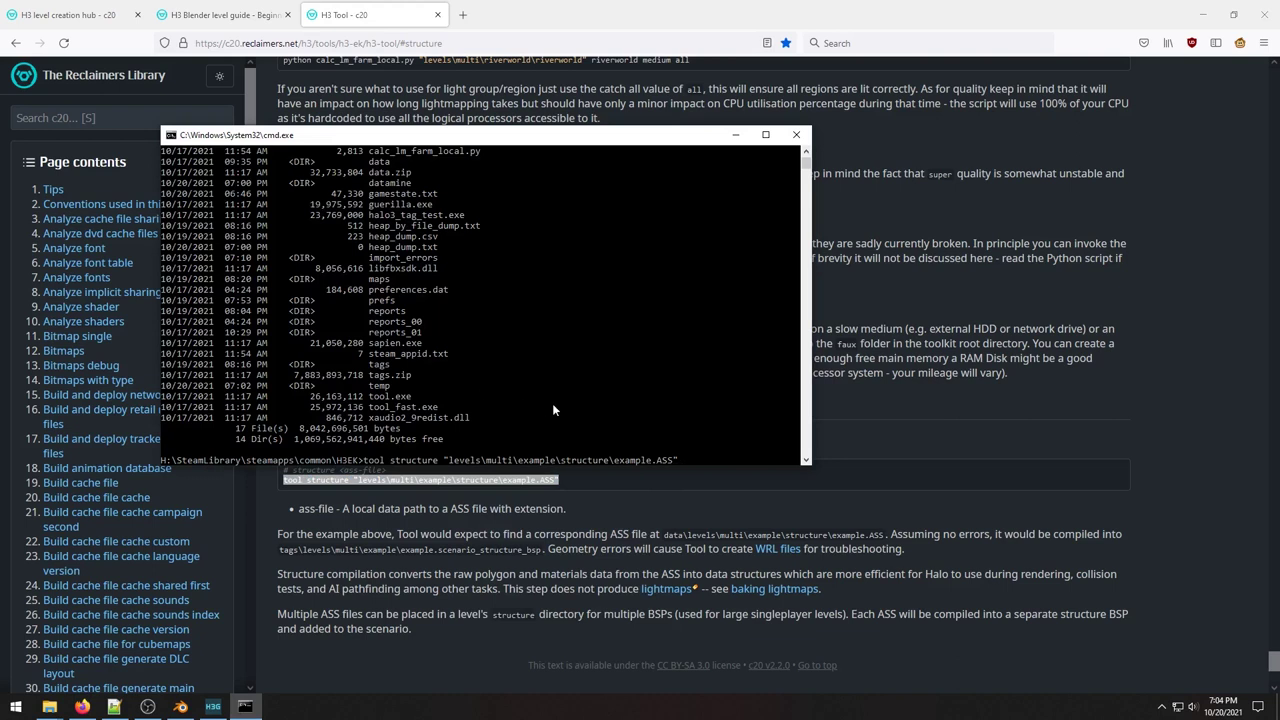
pyautogui.press('Left')
pyautogui.press('Left')
pyautogui.press('Left')
pyautogui.press('Left')
pyautogui.press('Left')
pyautogui.press('Left')
pyautogui.press('Left')
pyautogui.press('Left')
pyautogui.press('Left')
pyautogui.press('Left')
pyautogui.press('Left')
pyautogui.press('Left')
pyautogui.press('Left')
pyautogui.press('Left')
pyautogui.press('Left')
pyautogui.press('Left')
pyautogui.press('Left')
pyautogui.press('Left')
pyautogui.press('Left')
pyautogui.press('Left')
pyautogui.press('BackSpace')
pyautogui.press('BackSpace')
pyautogui.press('BackSpace')
pyautogui.press('BackSpace')
pyautogui.press('BackSpace')
pyautogui.press('BackSpace')
pyautogui.press('BackSpace')
pyautogui.write('tutorial')
pyautogui.press('Right')
pyautogui.press('Right')
pyautogui.press('Right')
pyautogui.press('Right')
pyautogui.press('Right')
pyautogui.press('Right')
pyautogui.press('Right')
pyautogui.press('Right')
pyautogui.press('Right')
pyautogui.press('Right')
pyautogui.press('Right')
pyautogui.press('BackSpace')
pyautogui.press('BackSpace')
pyautogui.press('BackSpace')
pyautogui.press('BackSpace')
pyautogui.press('BackSpace')
pyautogui.press('BackSpace')
pyautogui.press('BackSpace')
pyautogui.press('BackSpace')
pyautogui.write('tutorial')
pyautogui.press('Return')
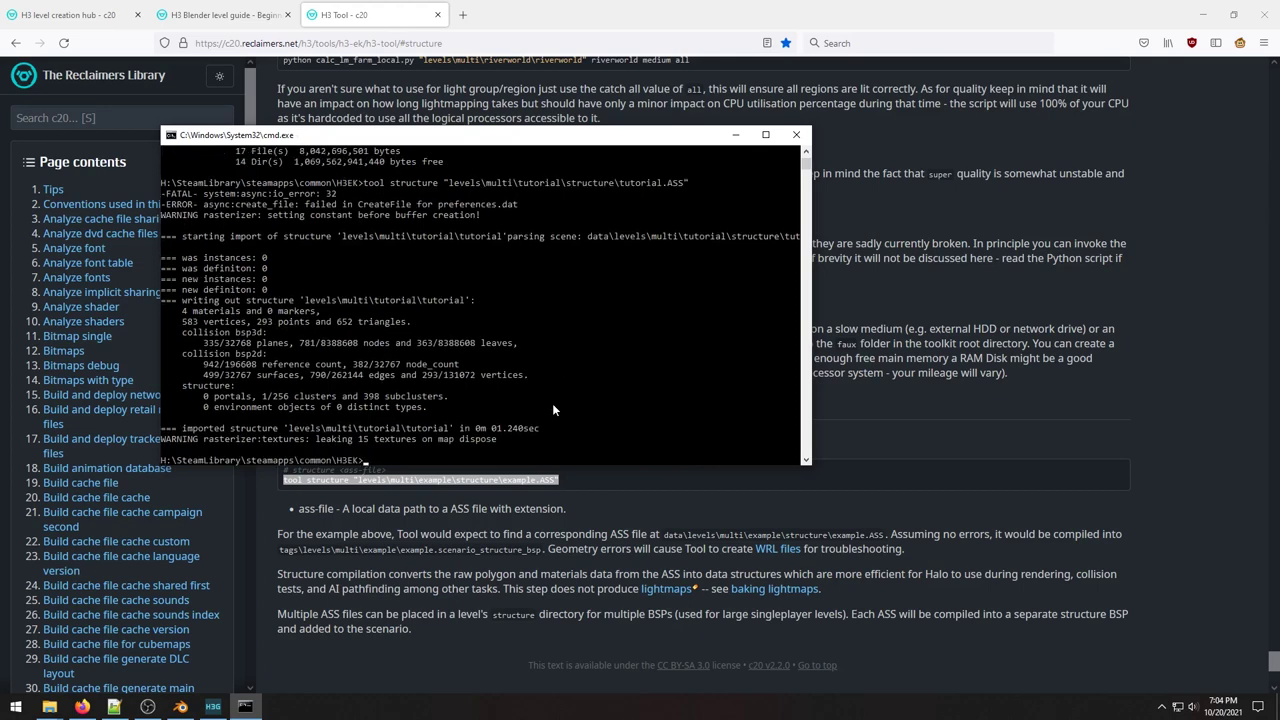
pyautogui.click(212, 706)
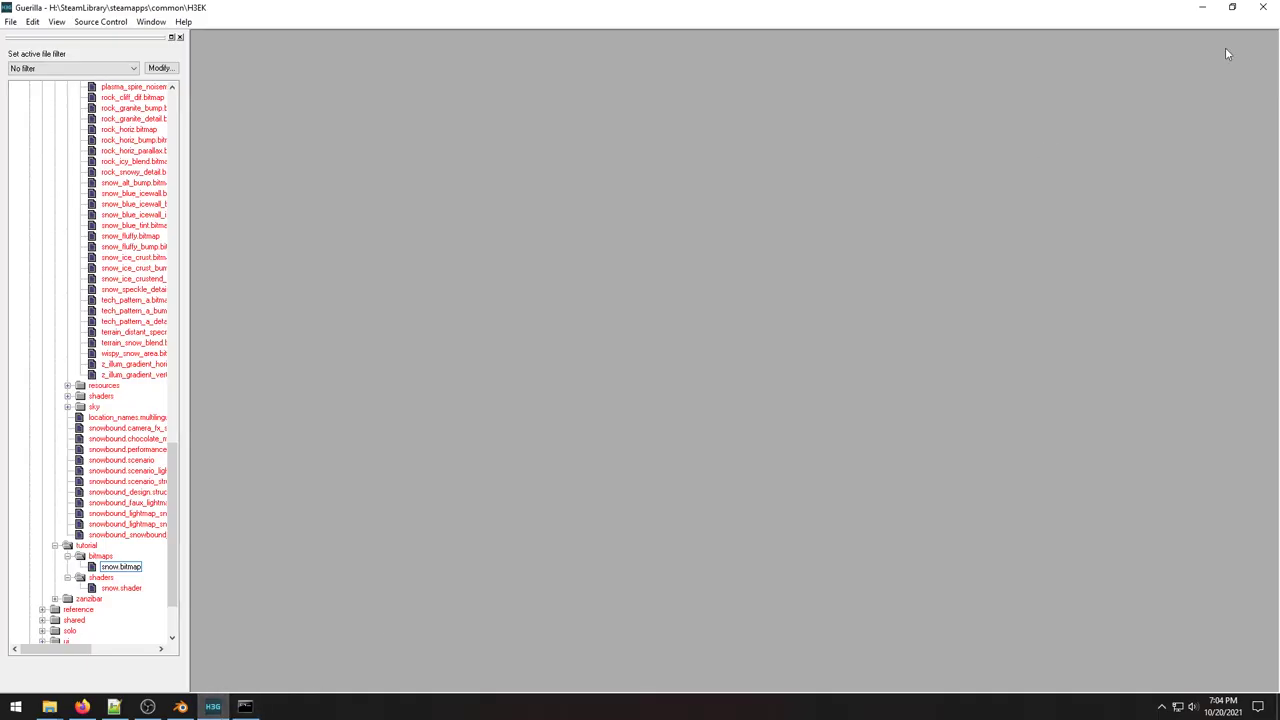
# Close Guerilla and launch Sapien from Halo 3 Mod Tools - MCC in Steam.
pyautogui.click(1263, 10)
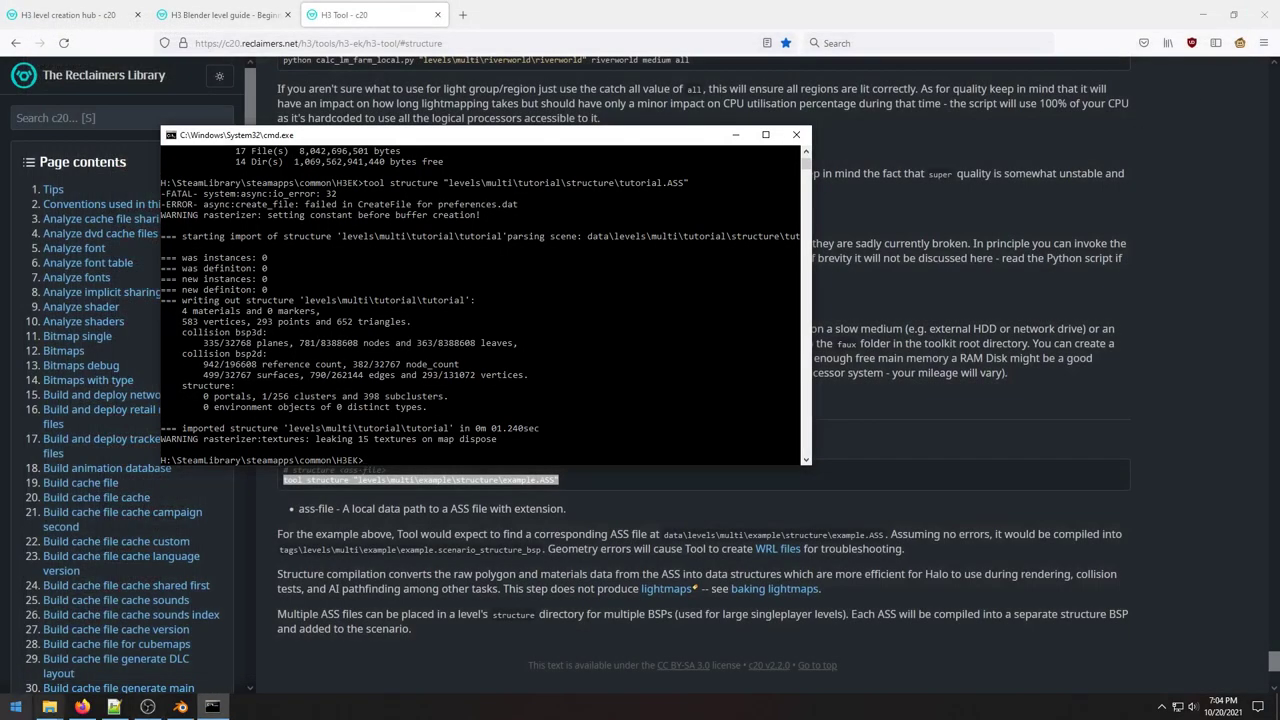
pyautogui.click(15, 706)
pyautogui.write('steam')
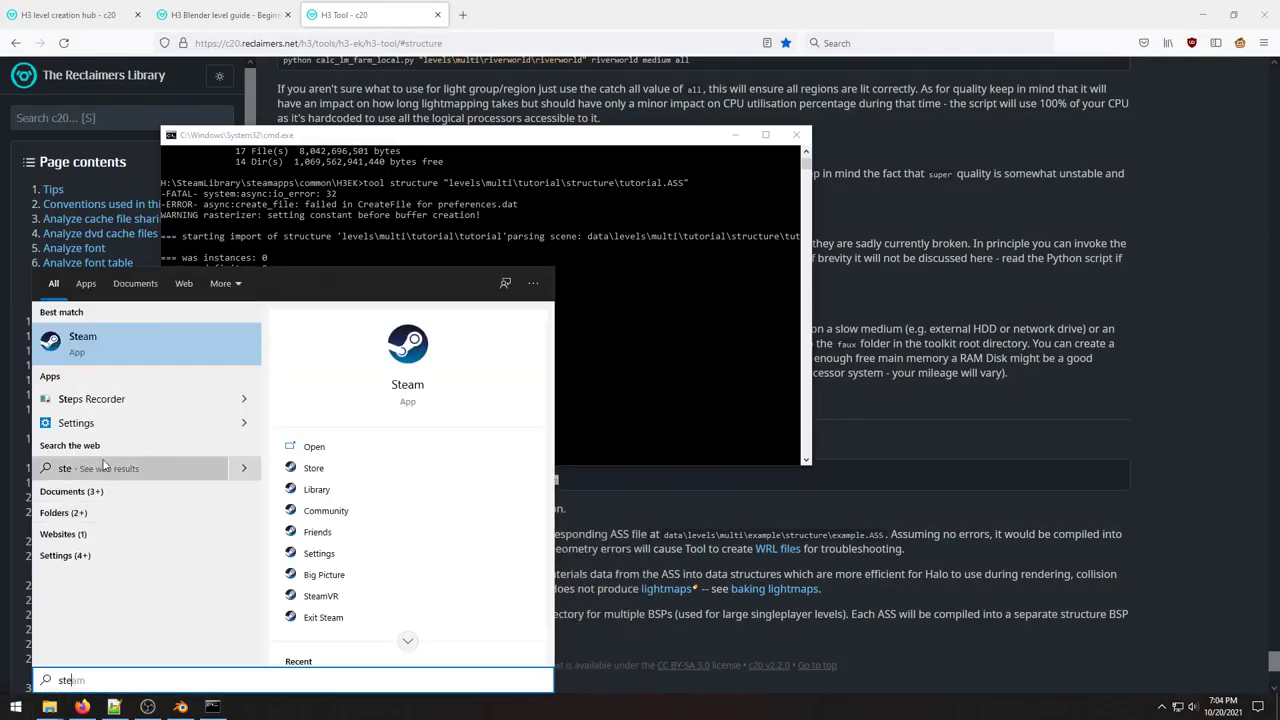
pyautogui.press('Return')
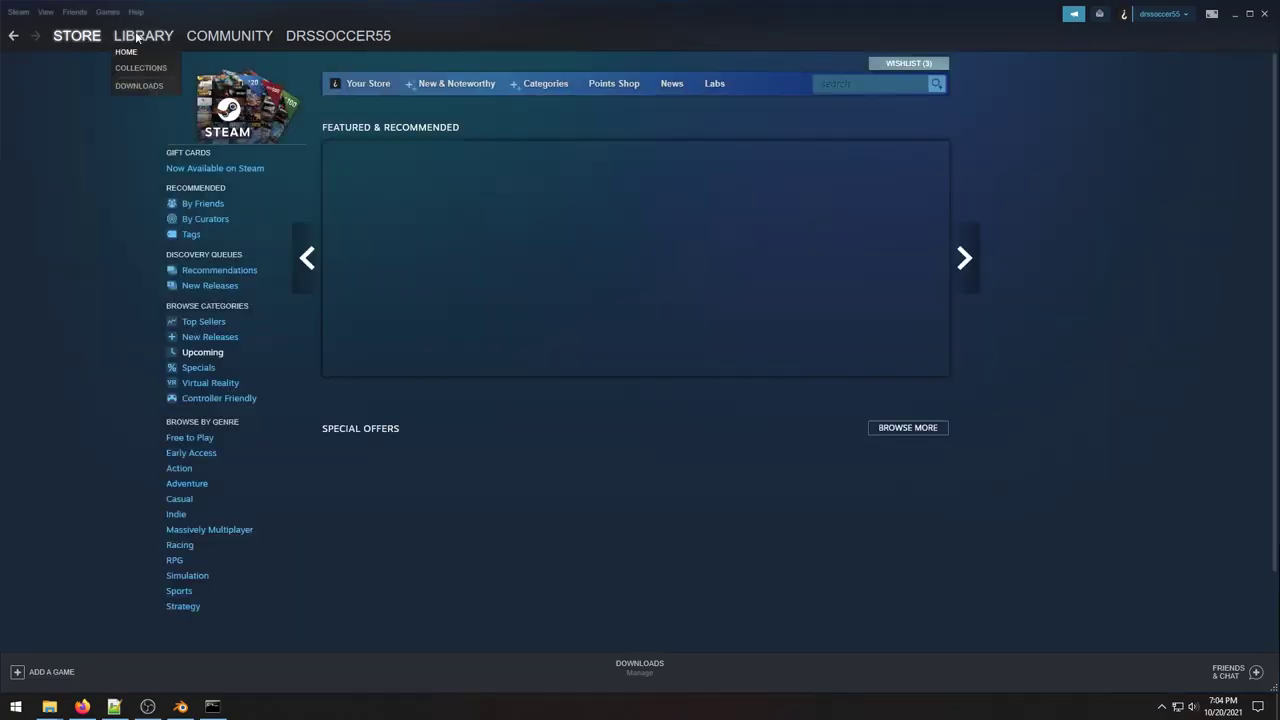
pyautogui.click(143, 35)
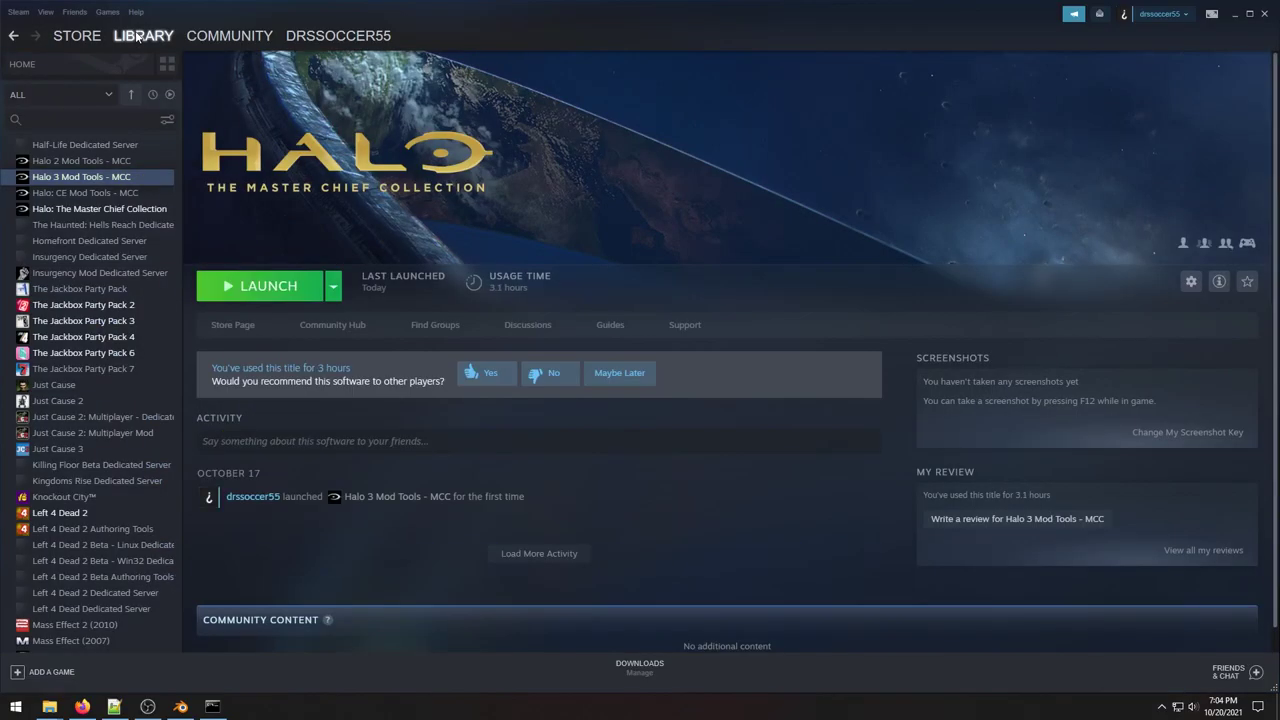
pyautogui.doubleClick(125, 180)
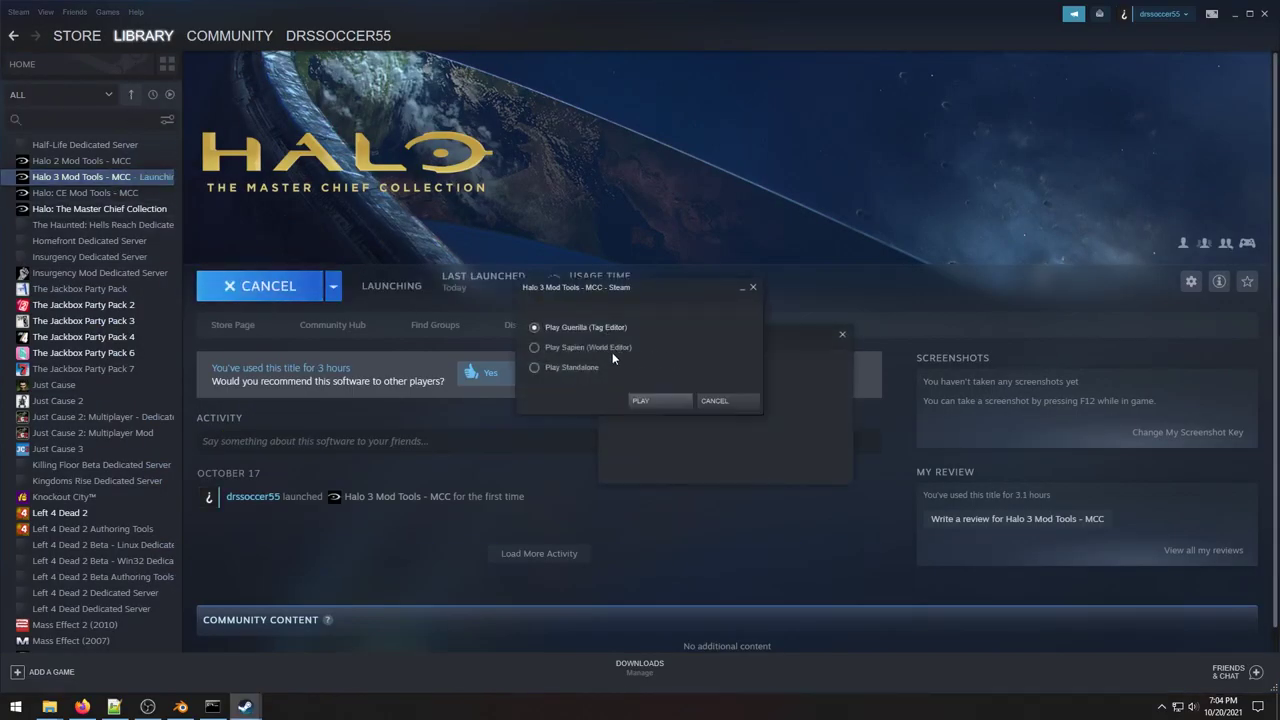
pyautogui.click(590, 347)
pyautogui.click(664, 400)
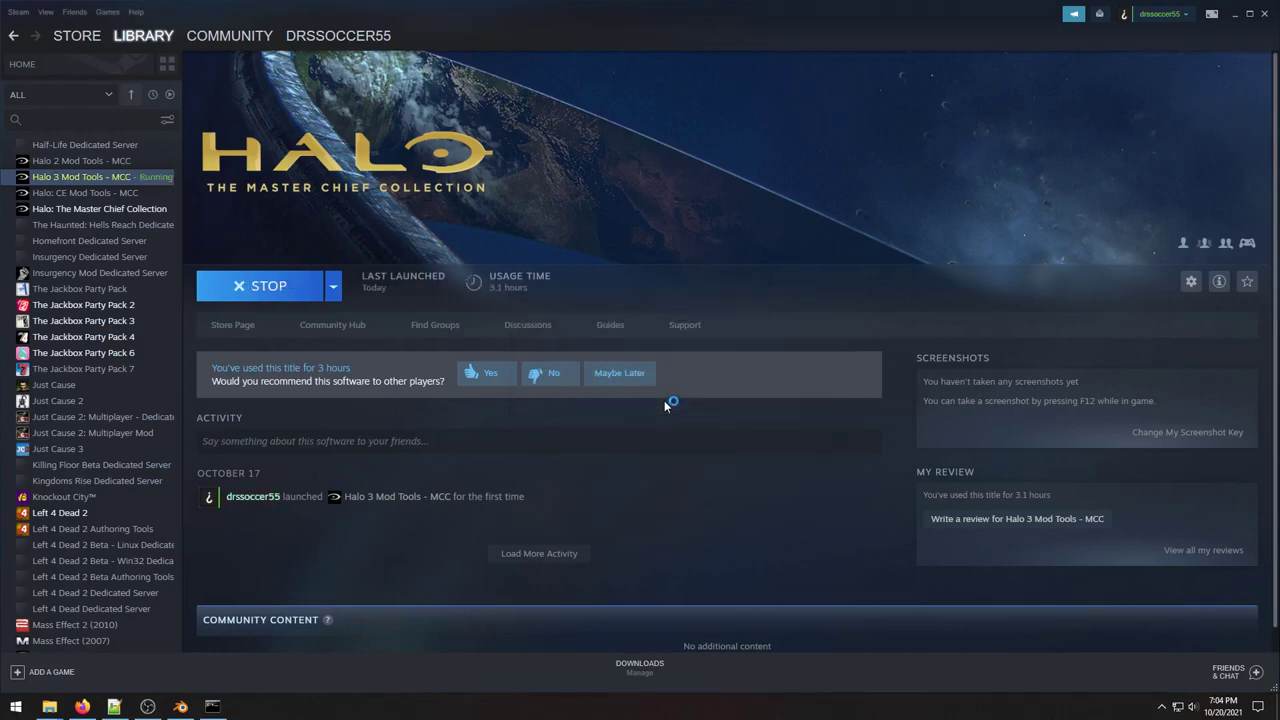
# Open levels\multi\tutorial\tutorial.scenario in Sapien.
pyautogui.click(165, 61)
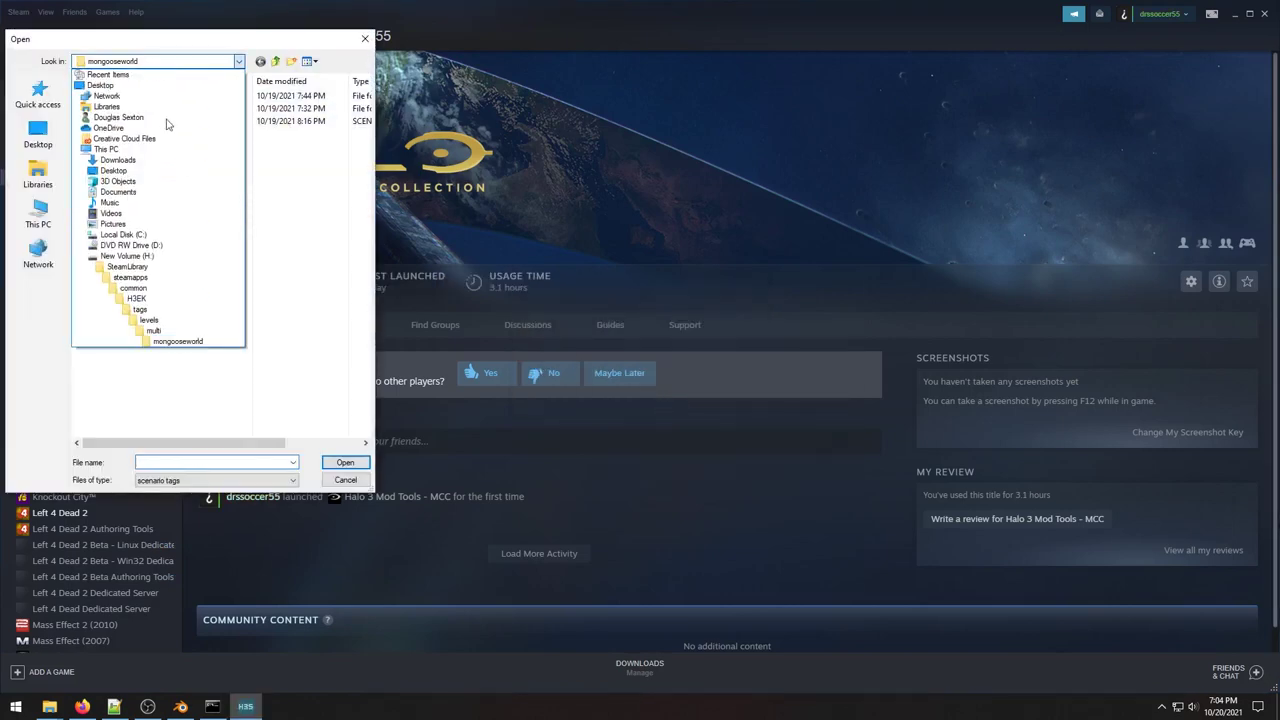
pyautogui.click(153, 330)
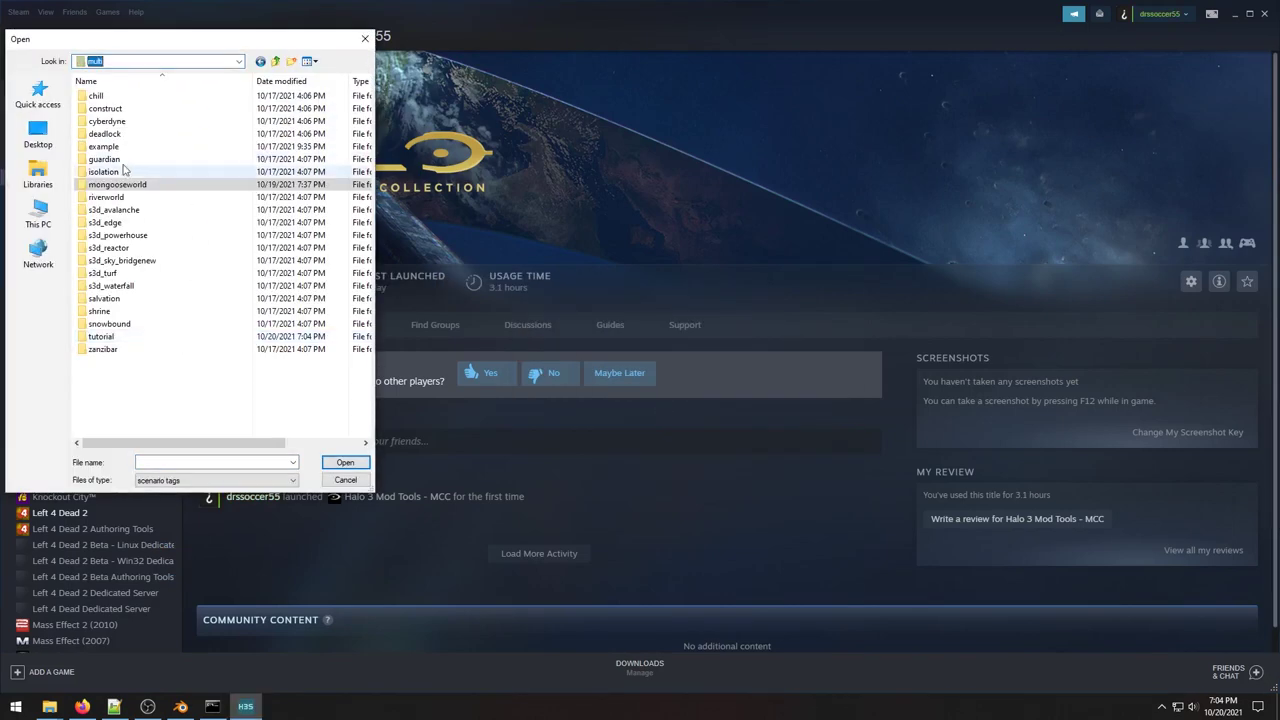
pyautogui.doubleClick(102, 336)
pyautogui.click(116, 121)
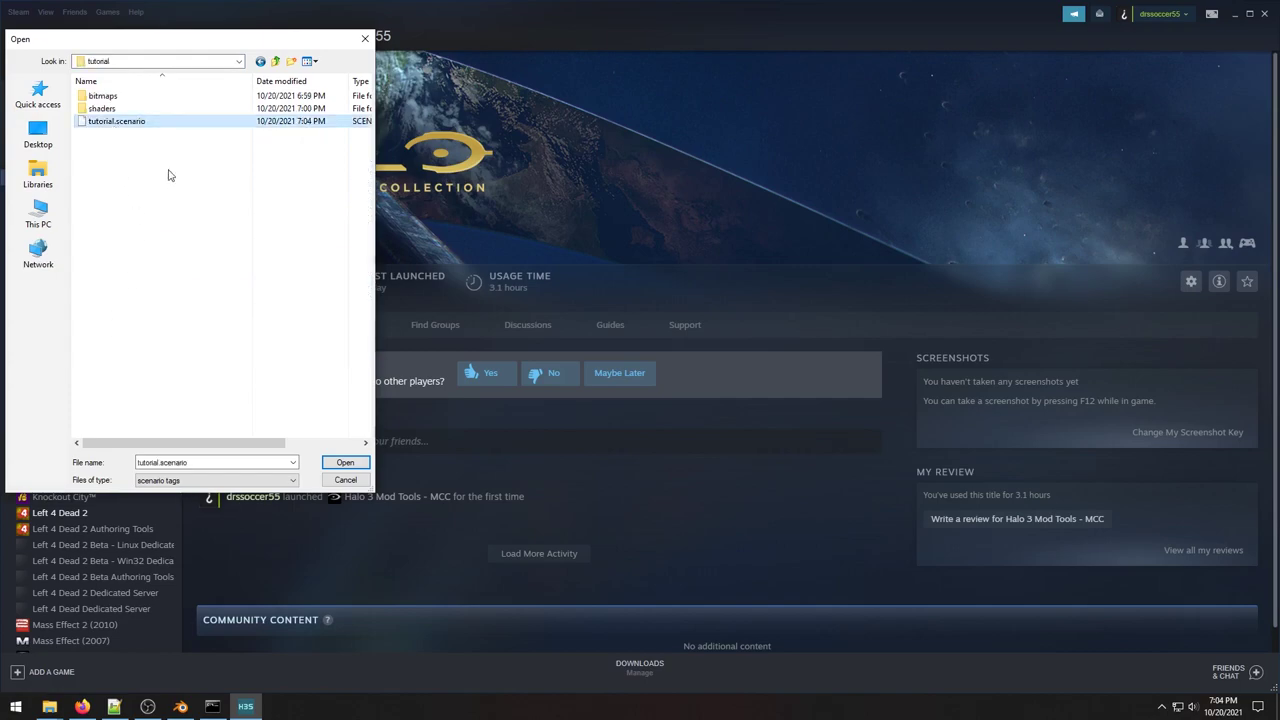
pyautogui.click(344, 462)
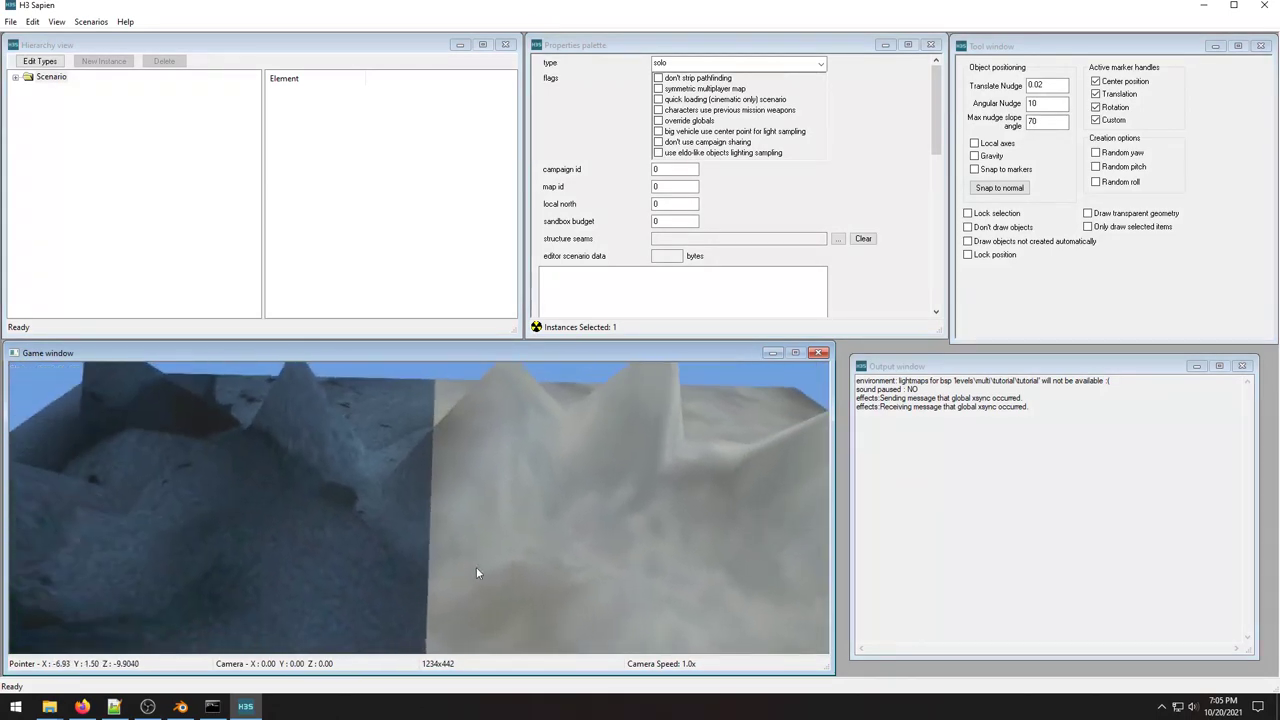
pyautogui.moveTo(471, 562); pyautogui.dragTo(636, 484, button='middle')
pyautogui.moveTo(544, 499); pyautogui.dragTo(544, 498, button='middle')
pyautogui.moveTo(662, 517); pyautogui.dragTo(662, 517, button='middle')
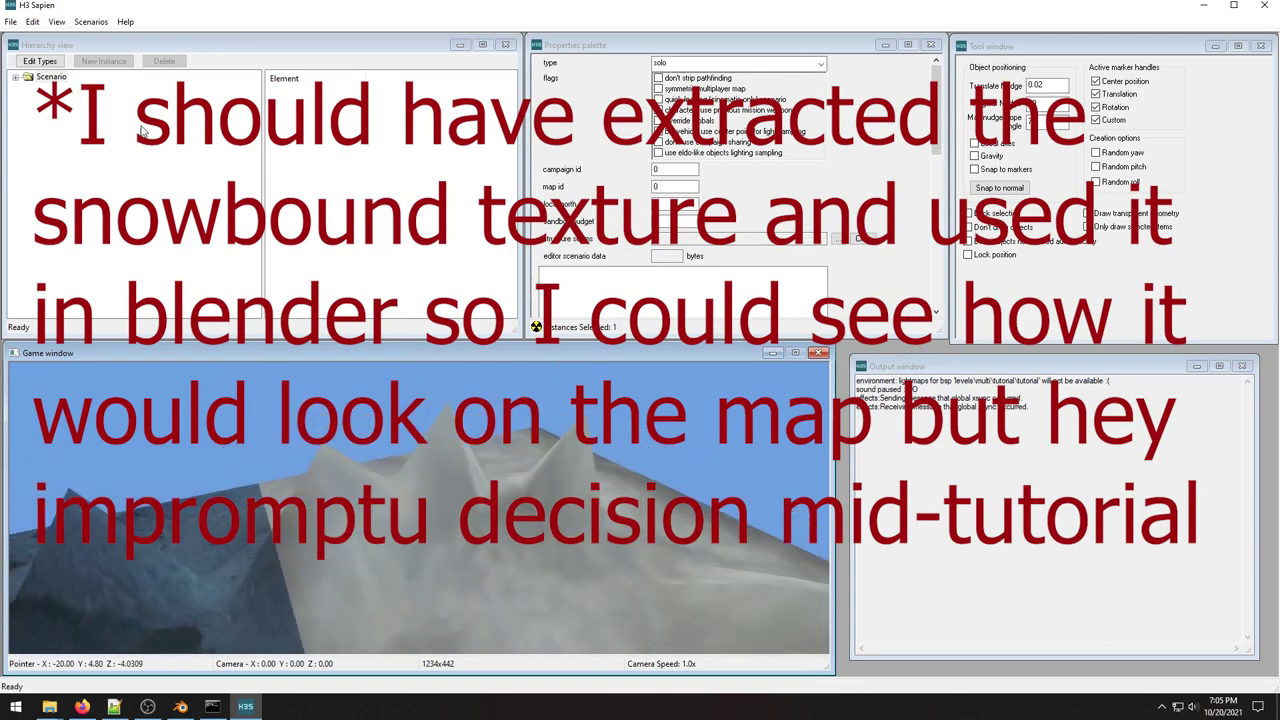
# Add a new instance to the scenario's Skies list.
pyautogui.click(16, 77)
pyautogui.click(42, 61)
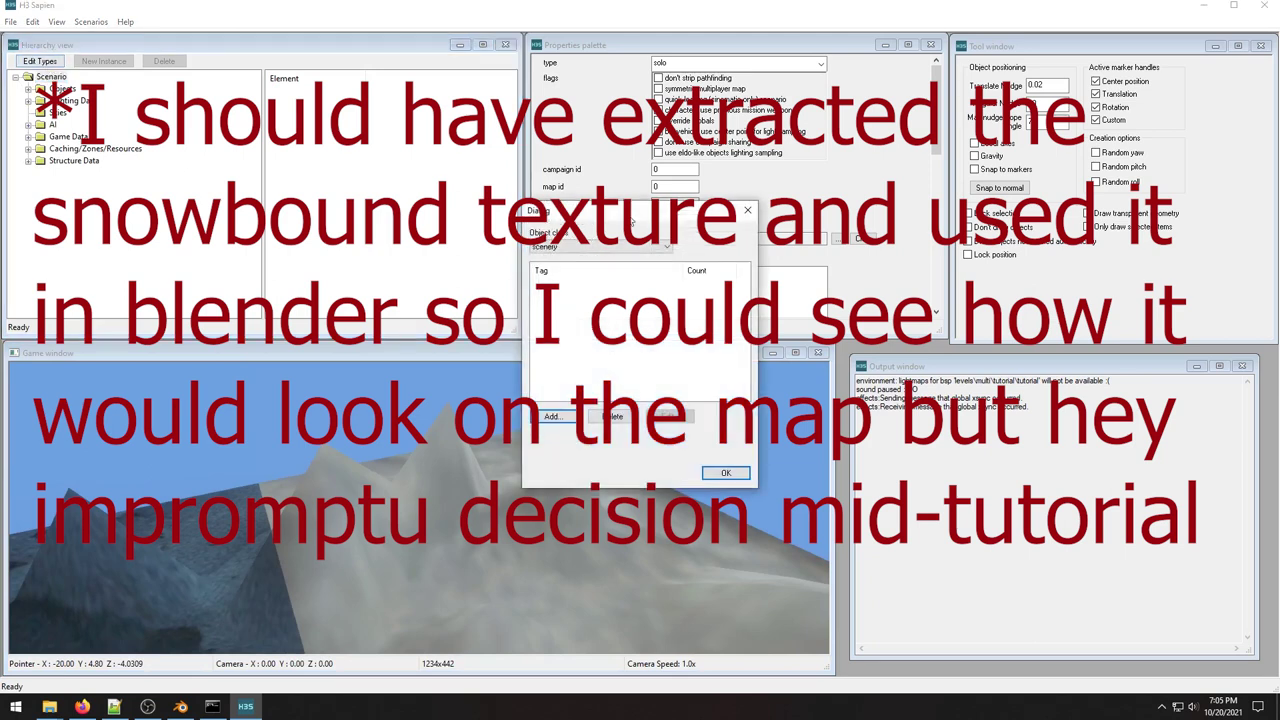
pyautogui.press('Escape')
pyautogui.click(57, 113)
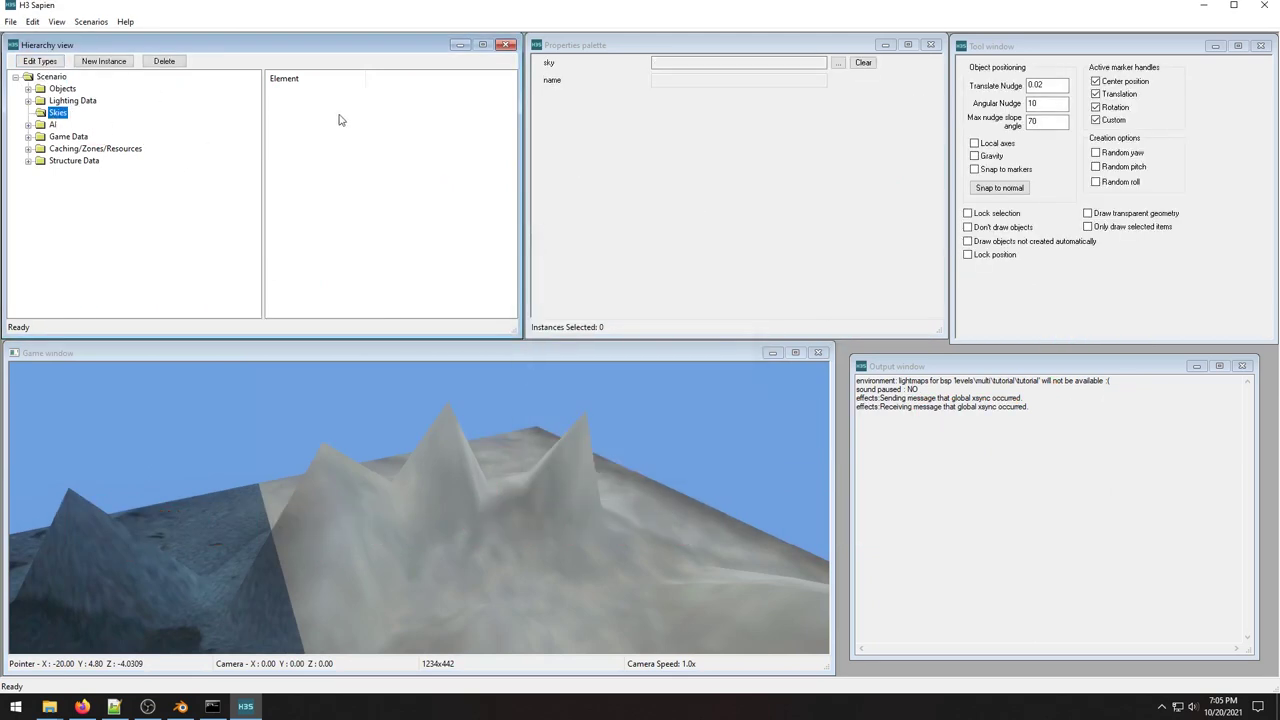
pyautogui.click(390, 167)
pyautogui.click(104, 61)
# Point the sky field at levels\multi\construct\sky\sky.scenery instead of the snowbound sky.
pyautogui.click(693, 63)
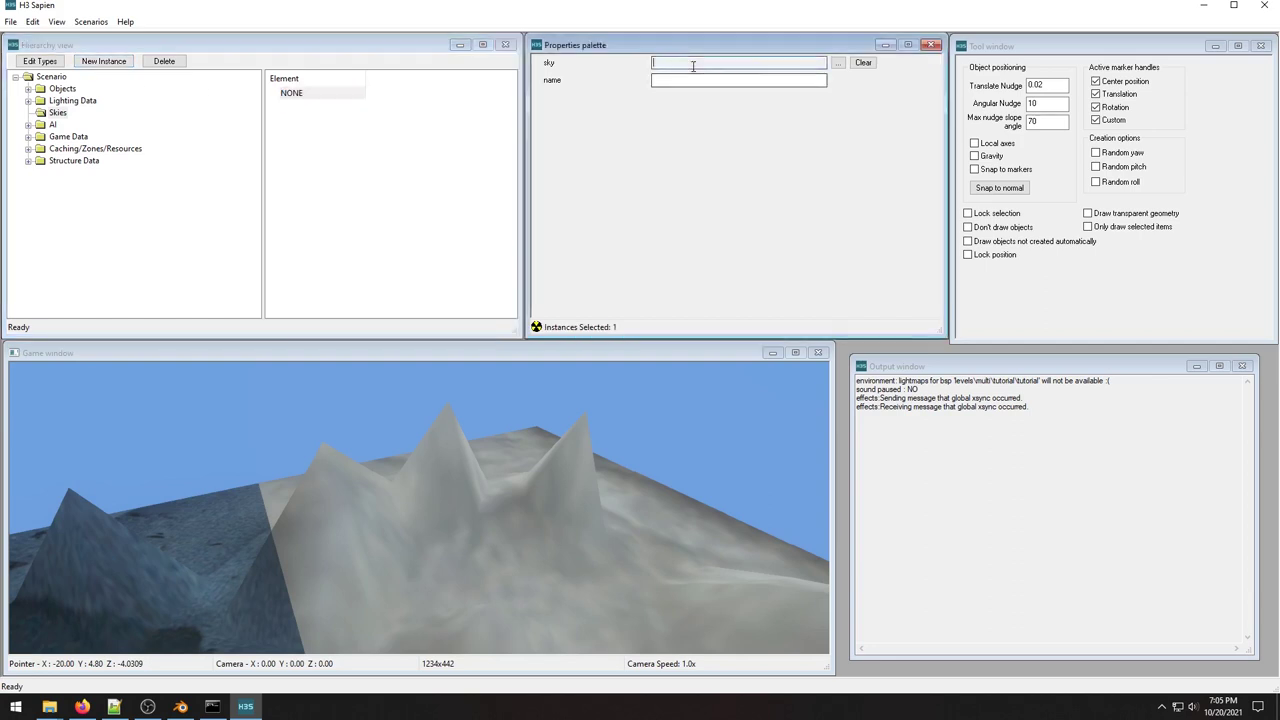
pyautogui.click(838, 62)
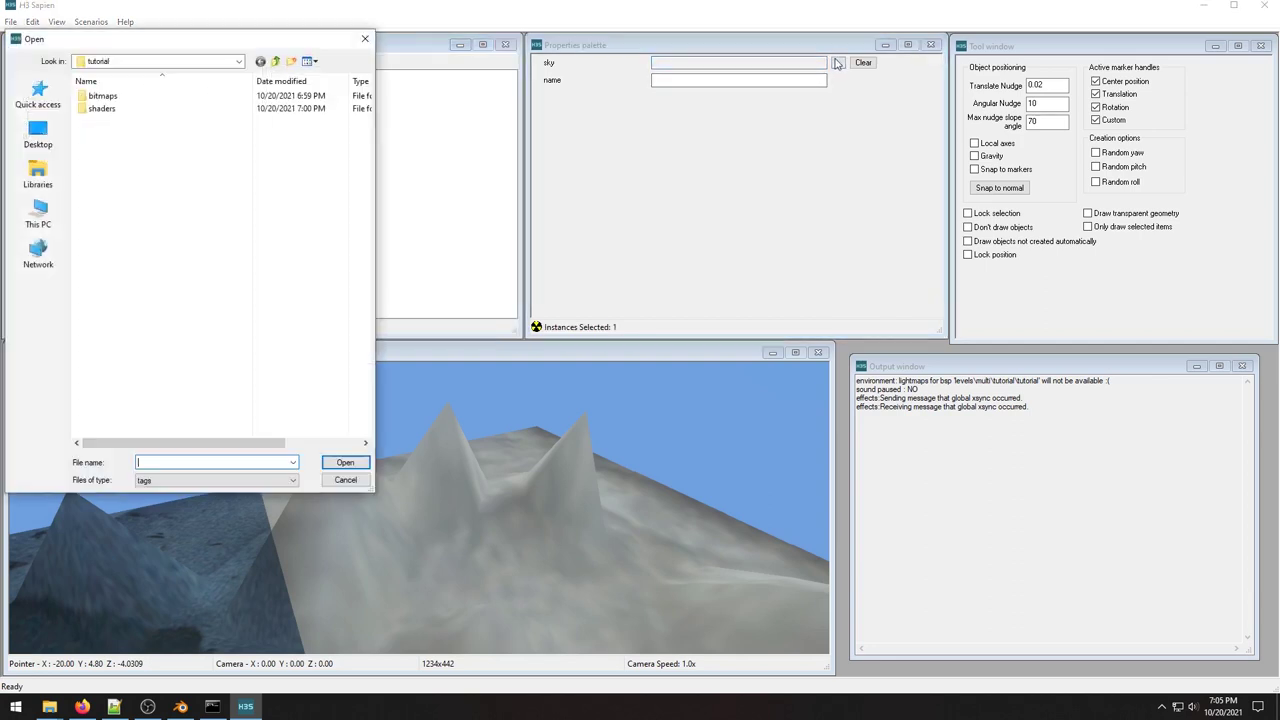
pyautogui.click(225, 65)
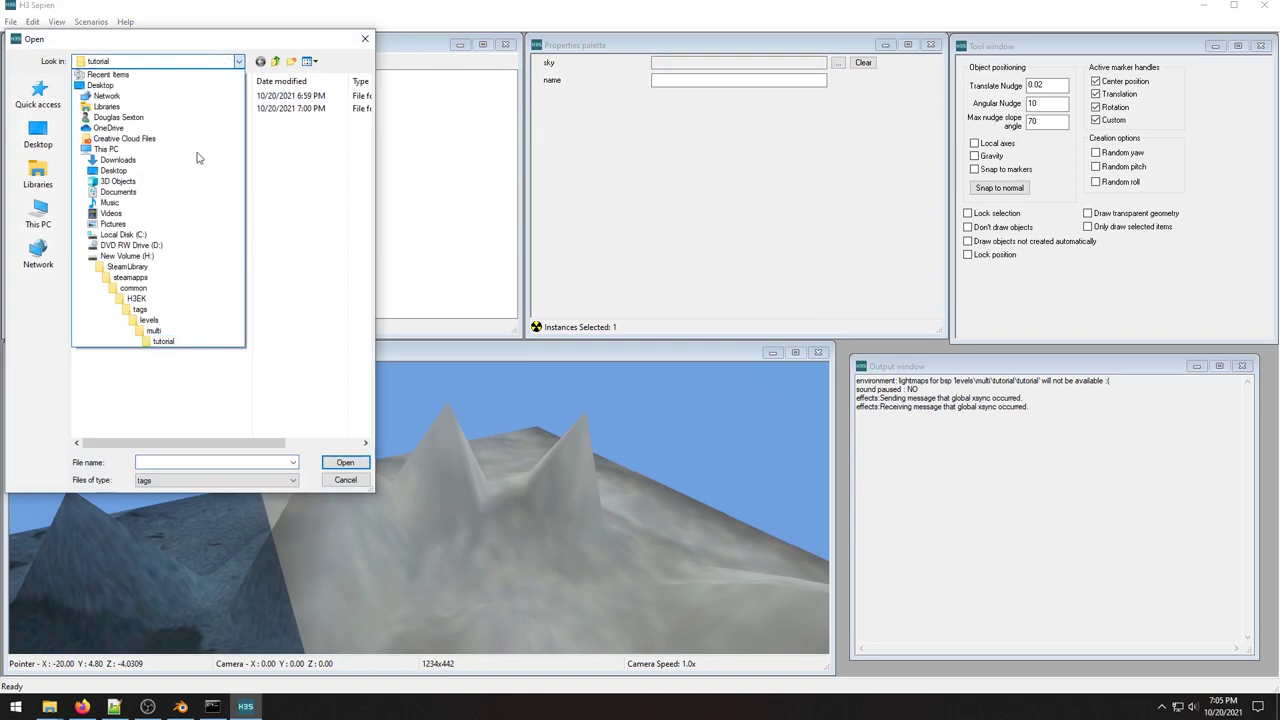
pyautogui.click(160, 331)
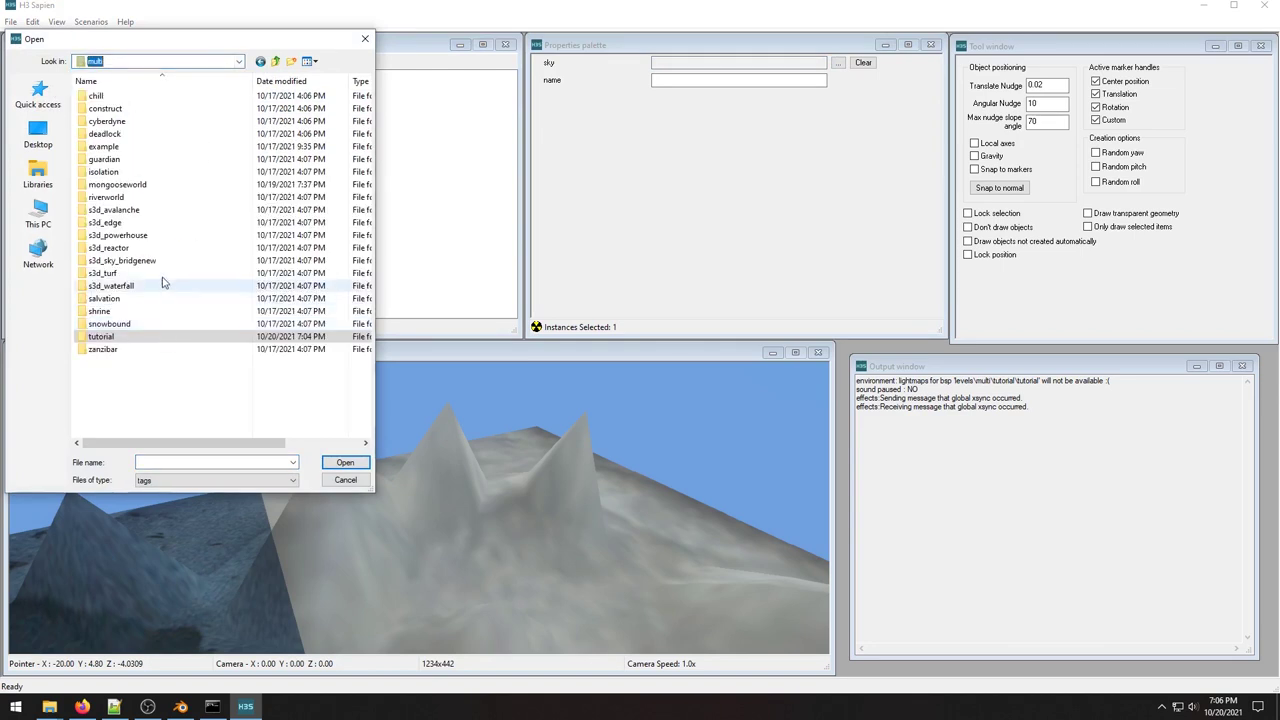
pyautogui.doubleClick(108, 323)
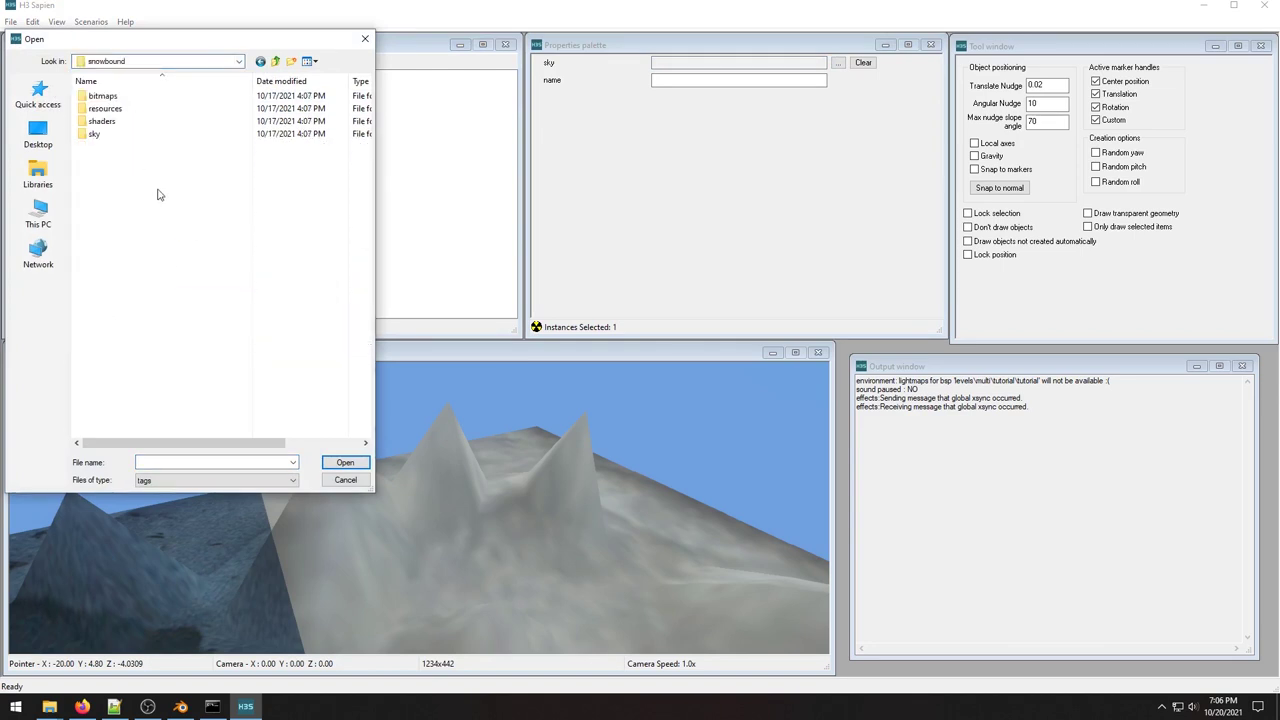
pyautogui.doubleClick(104, 134)
pyautogui.click(116, 122)
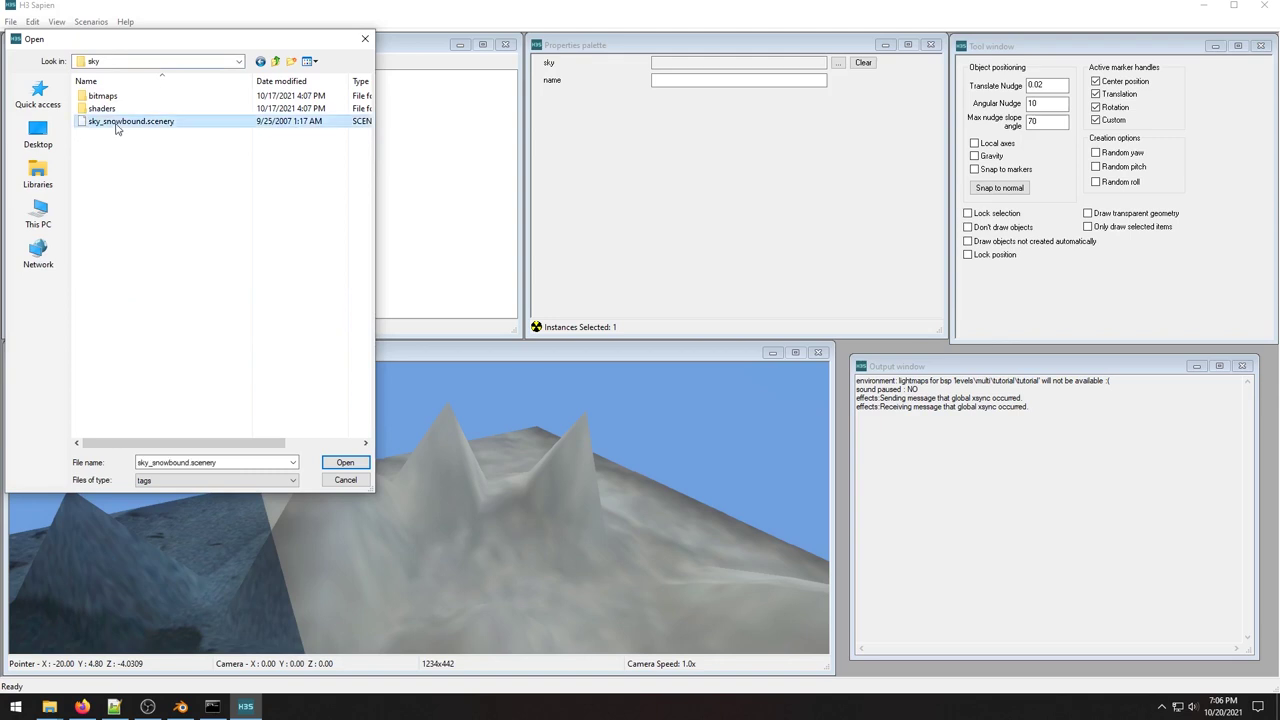
pyautogui.click(239, 62)
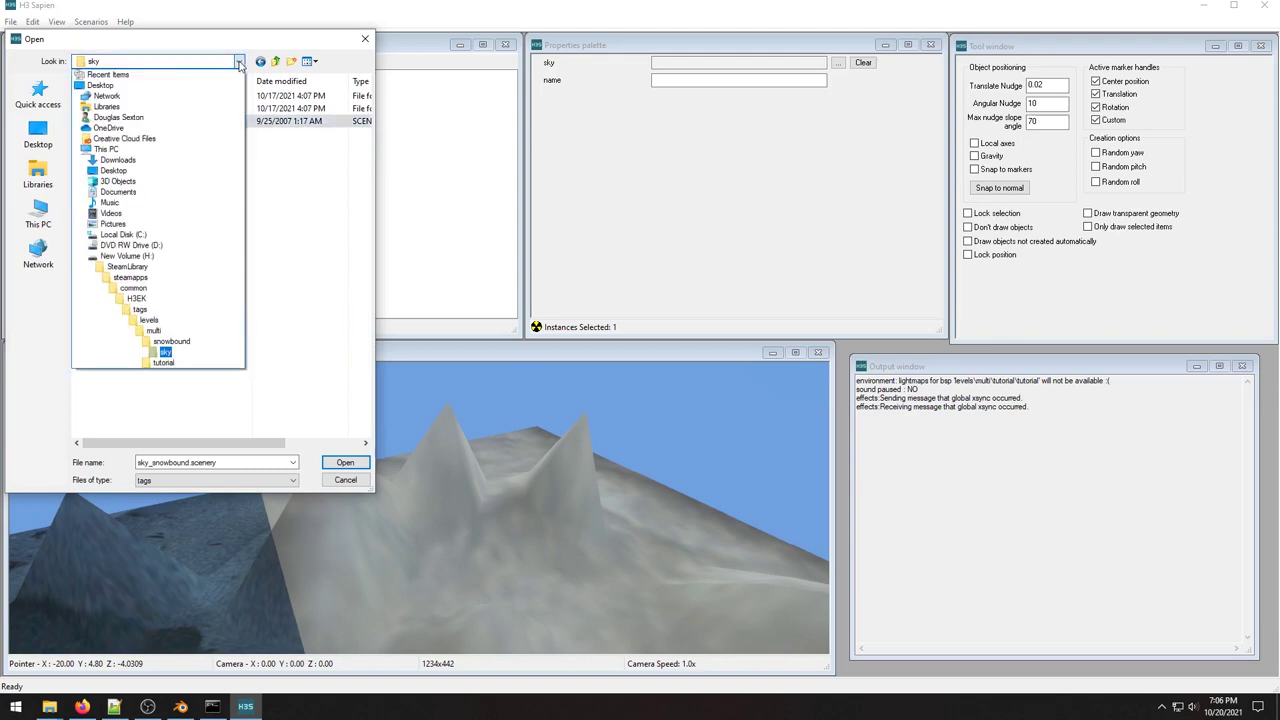
pyautogui.click(152, 338)
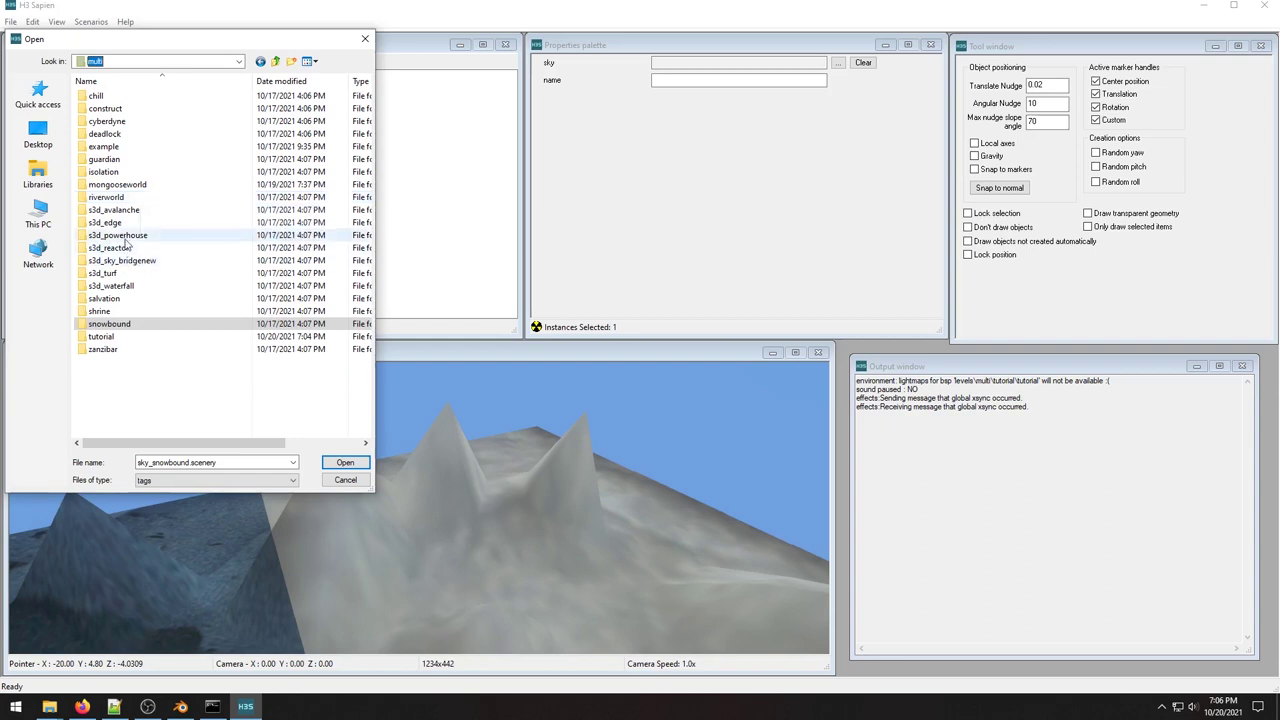
pyautogui.doubleClick(122, 109)
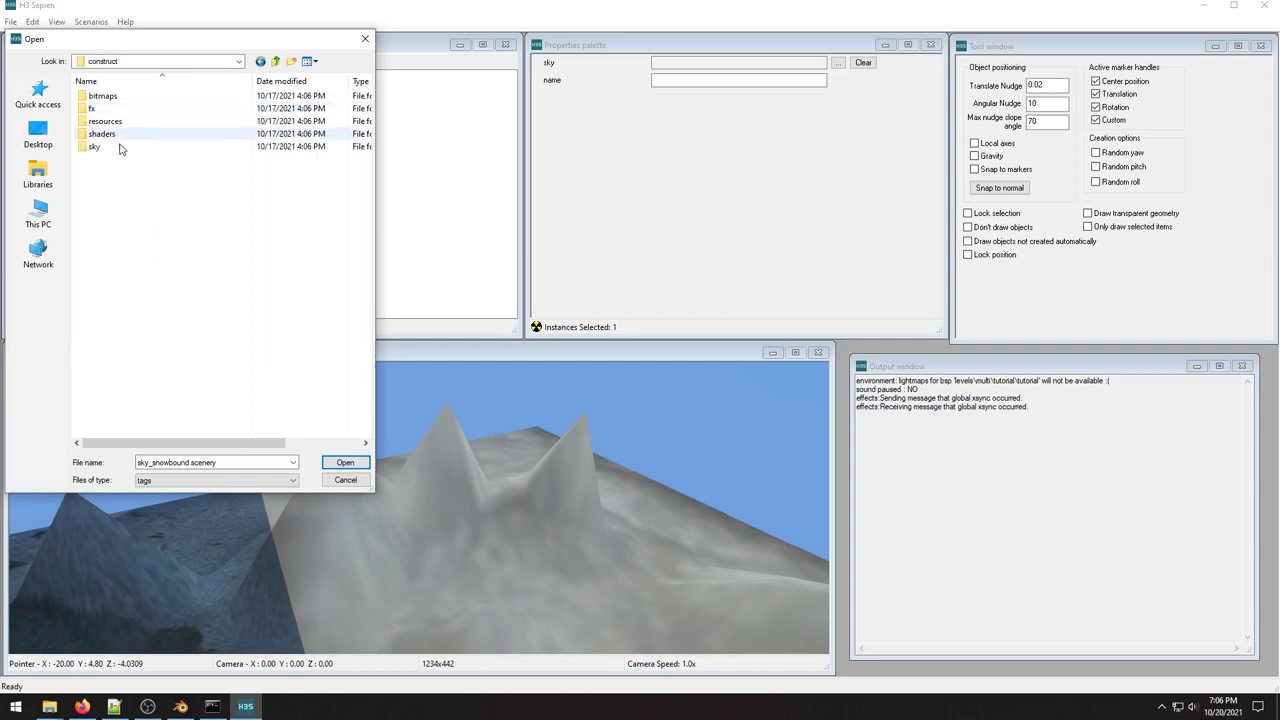
pyautogui.doubleClick(114, 147)
pyautogui.click(112, 109)
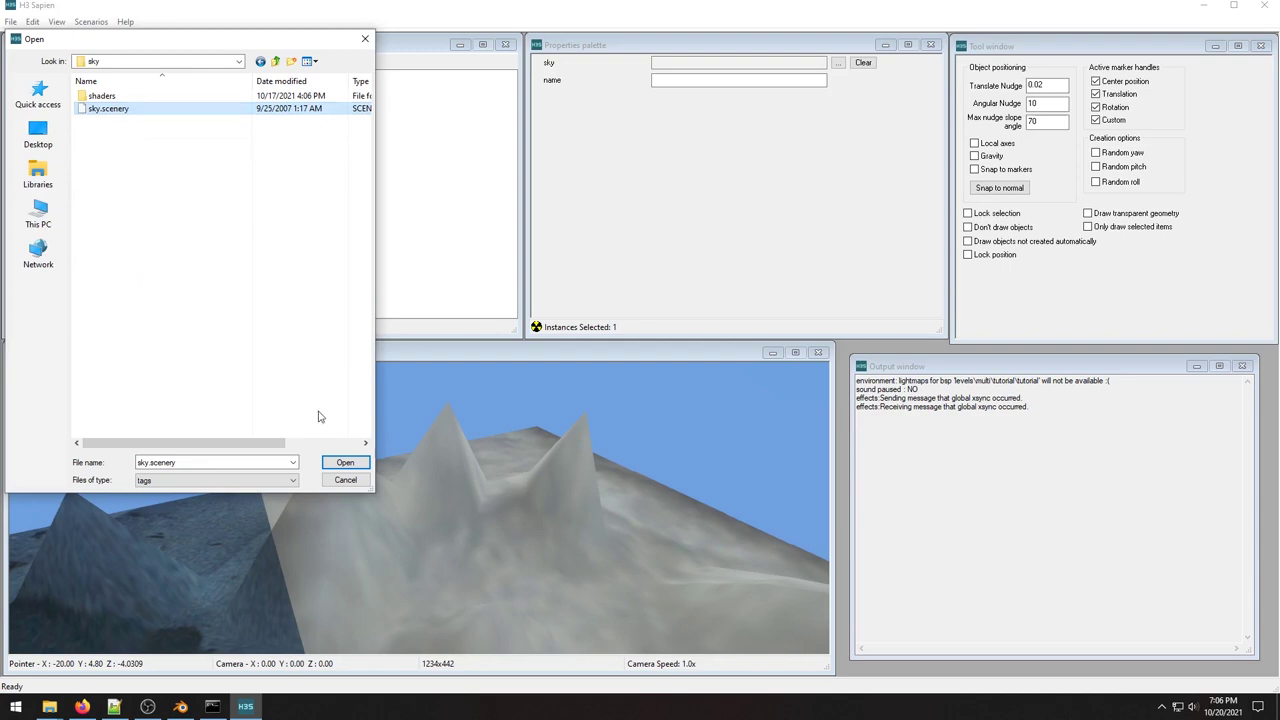
pyautogui.click(343, 462)
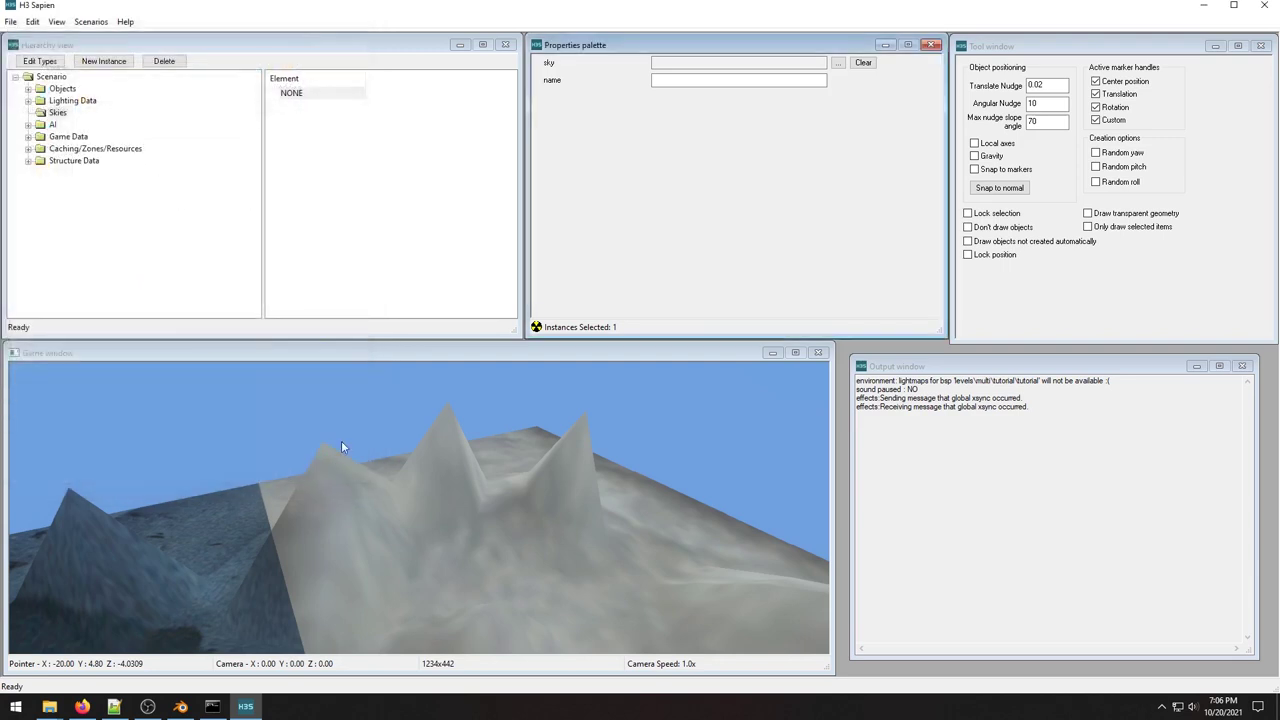
# Name the new sky instance kafka.
pyautogui.click(667, 80)
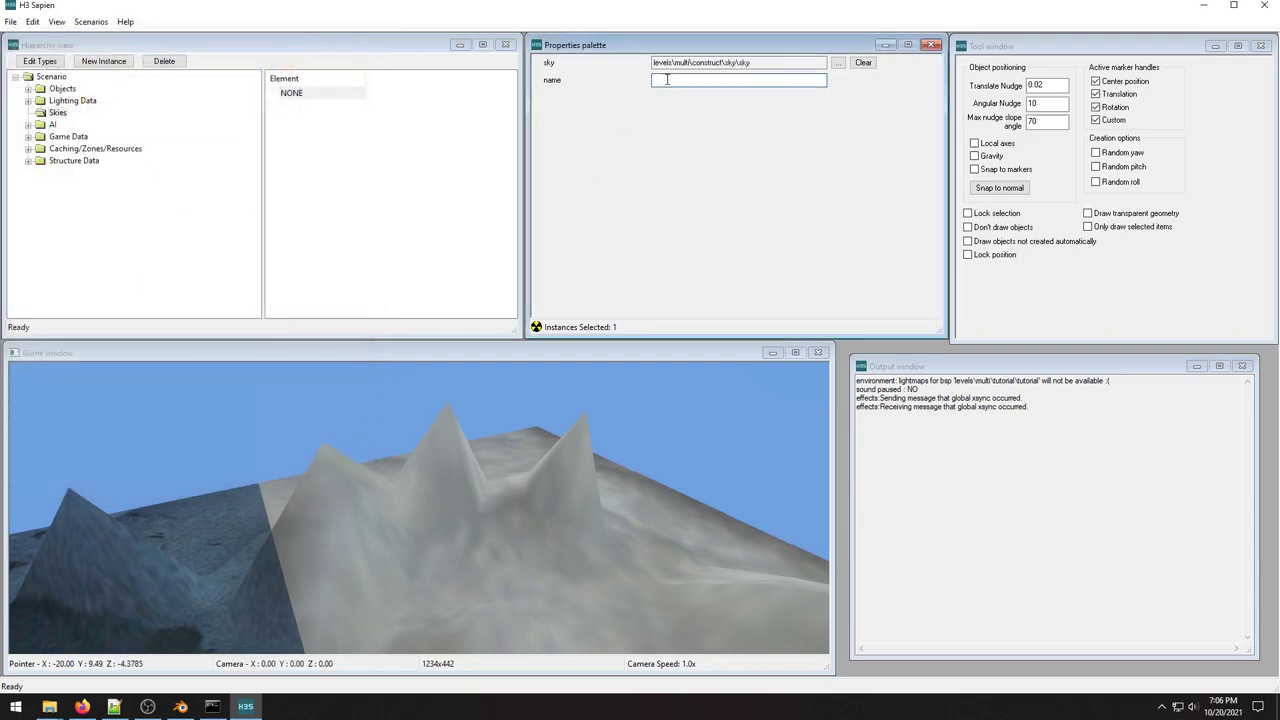
pyautogui.write('kafka')
pyautogui.click(616, 420)
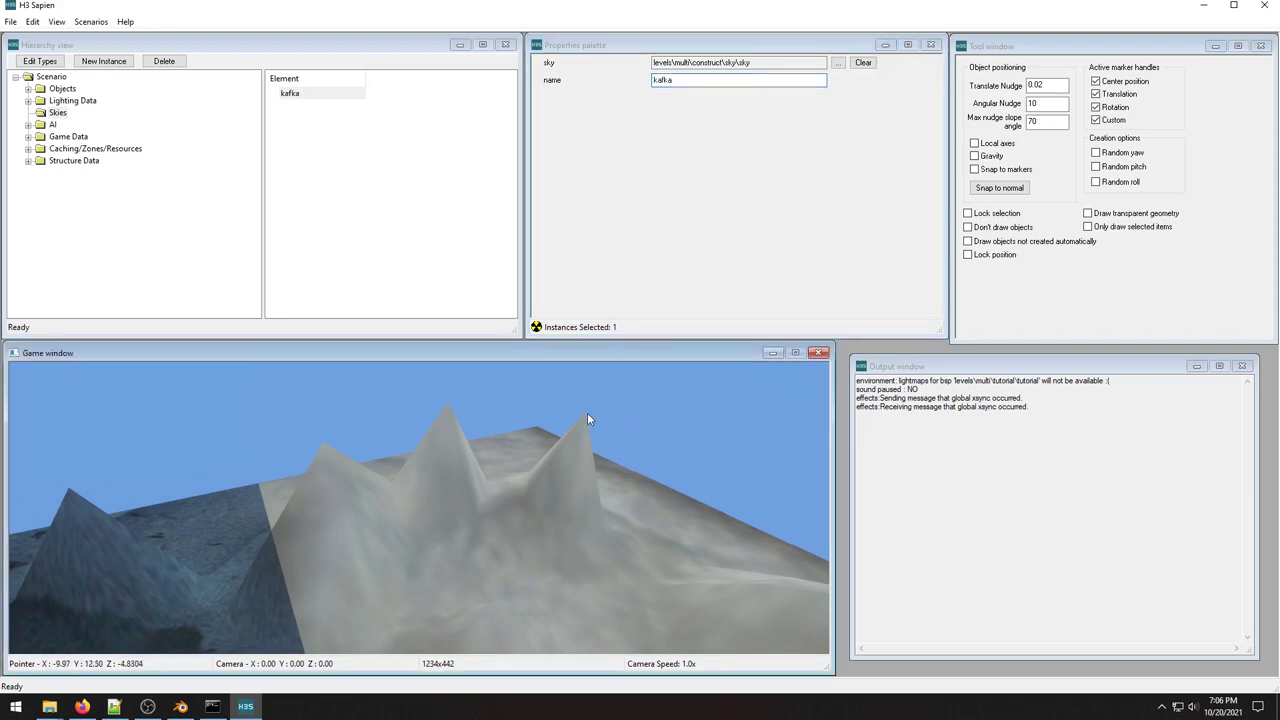
# Reset the map and look around at the construct sky's clouds and mountains.
pyautogui.click(95, 22)
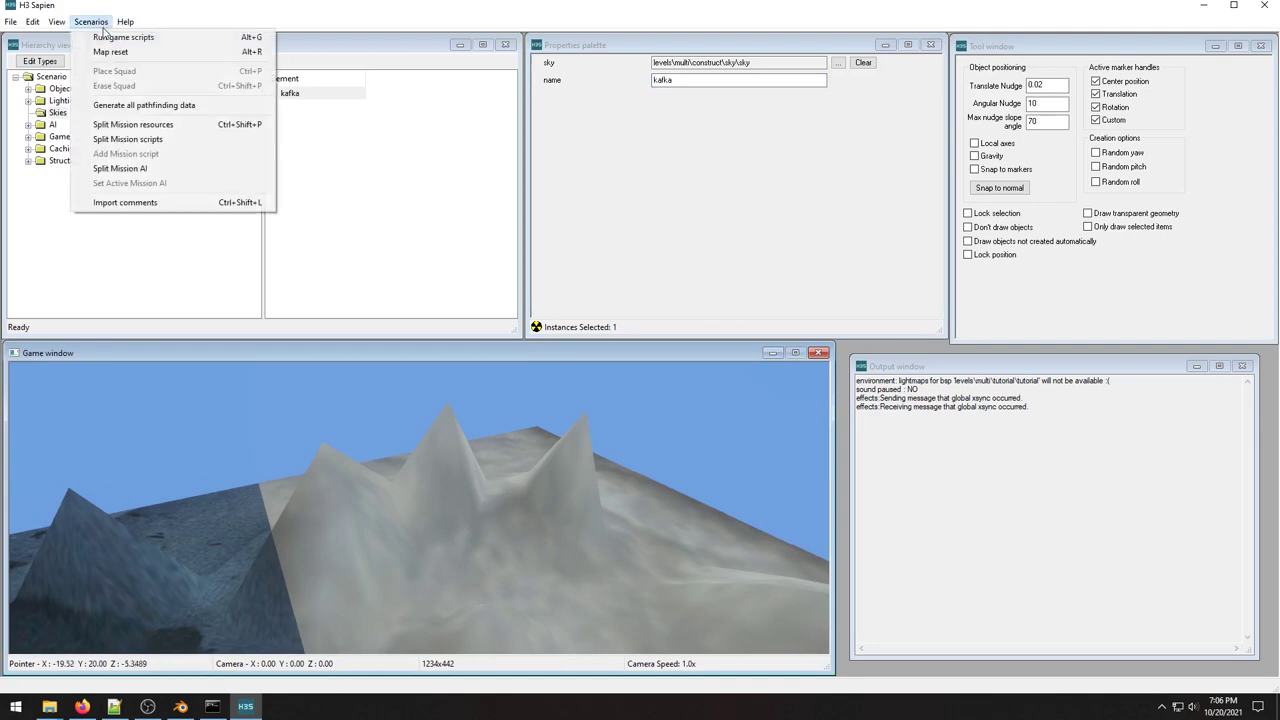
pyautogui.click(99, 52)
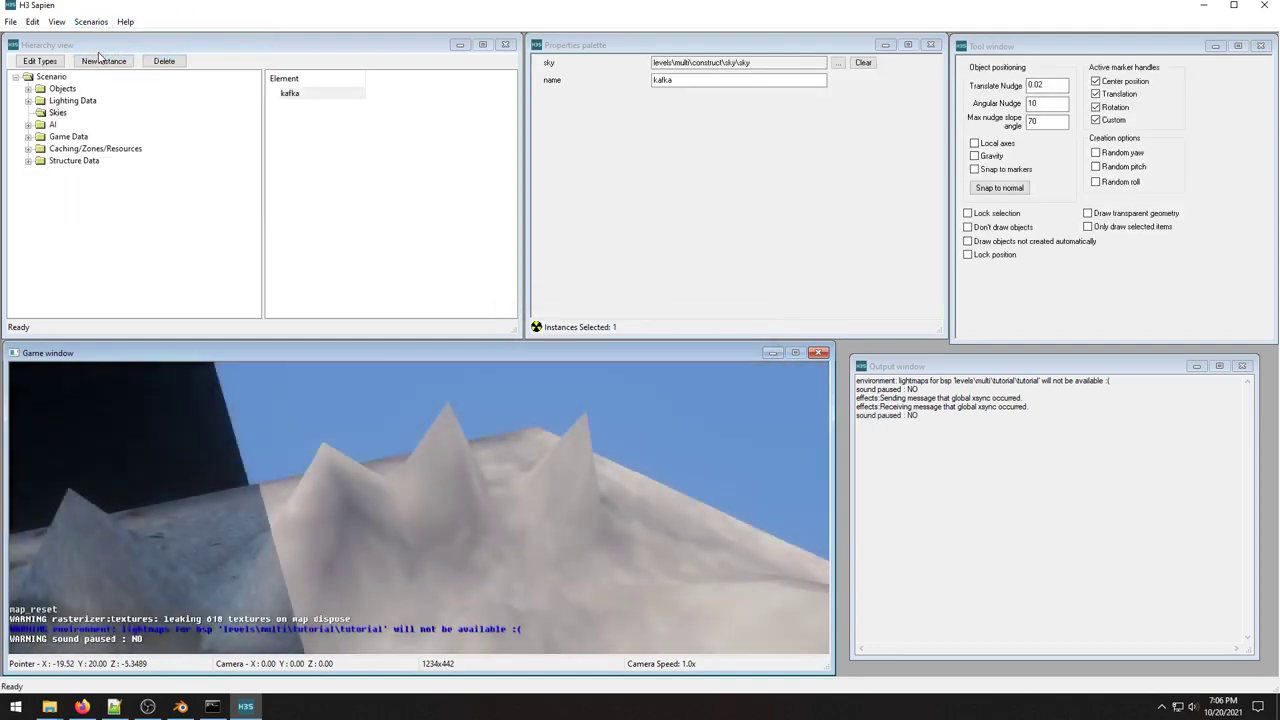
pyautogui.moveTo(516, 525); pyautogui.dragTo(516, 525, button='middle')
pyautogui.moveTo(214, 523); pyautogui.dragTo(214, 523, button='middle')
pyautogui.moveTo(534, 531); pyautogui.dragTo(522, 514, button='middle')
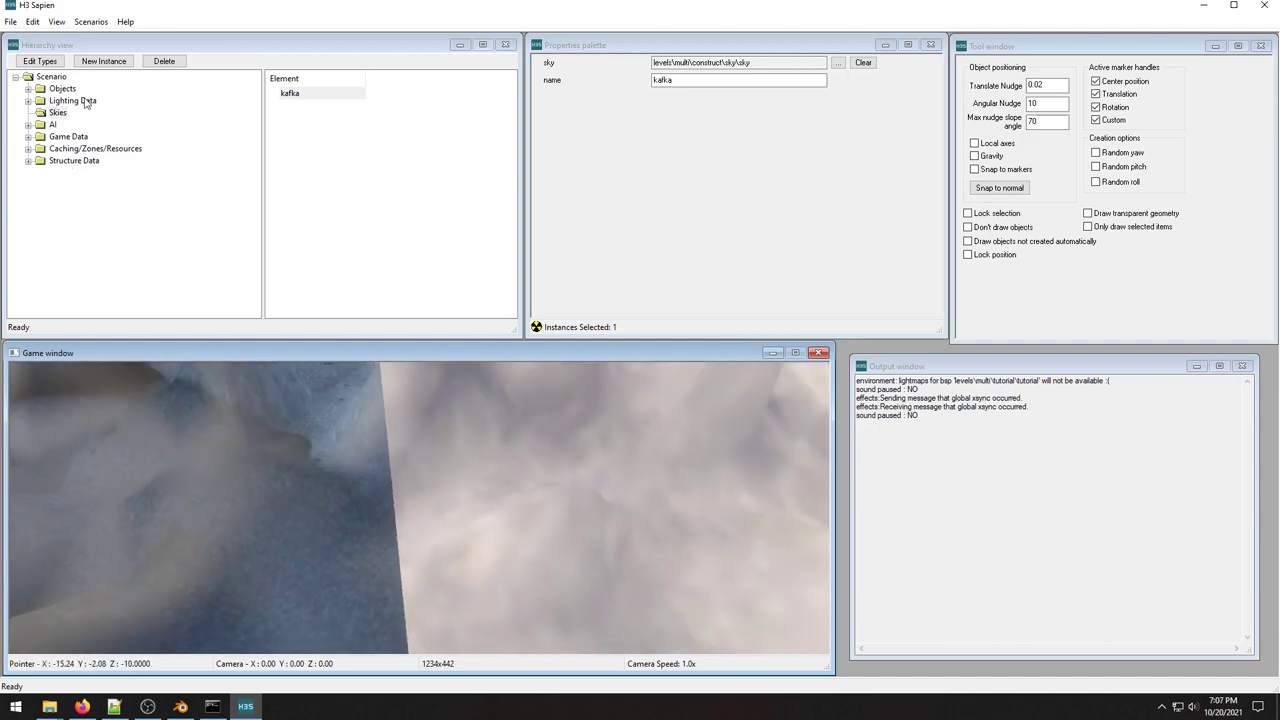
# Inspect Game Data > Spawn data, including its initial spawn zones and respawn zones.
pyautogui.click(28, 161)
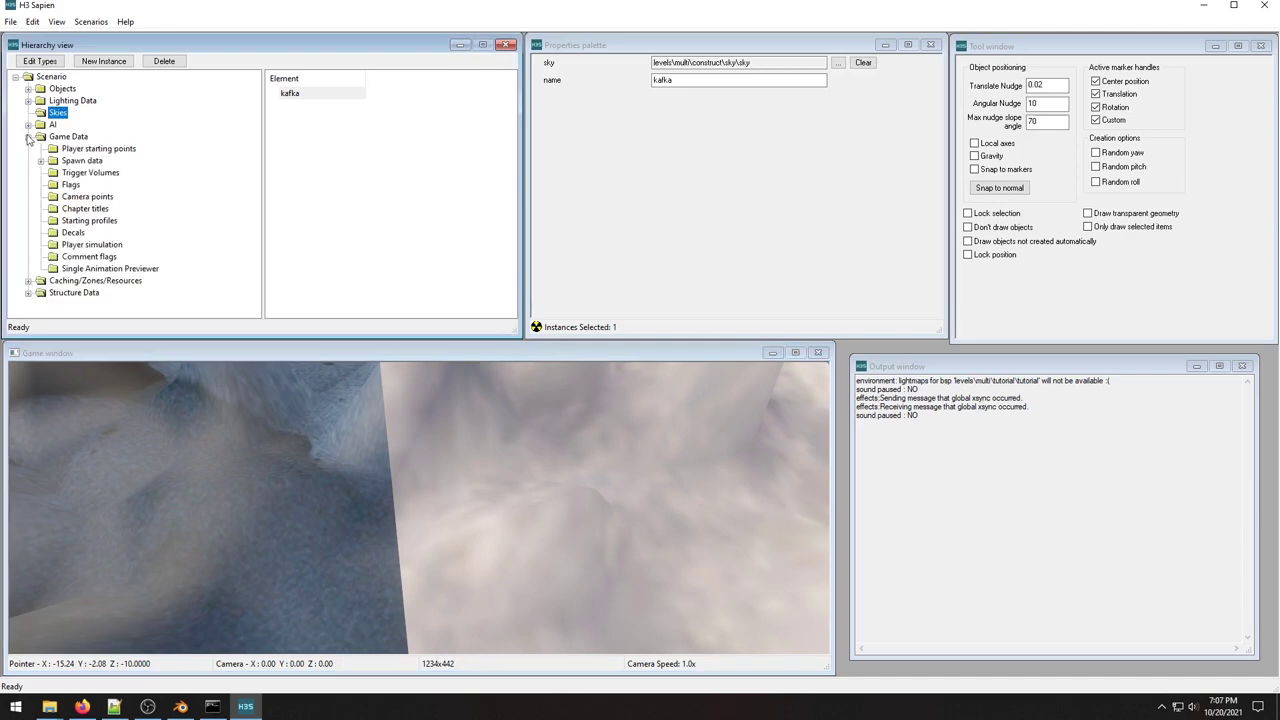
pyautogui.doubleClick(70, 162)
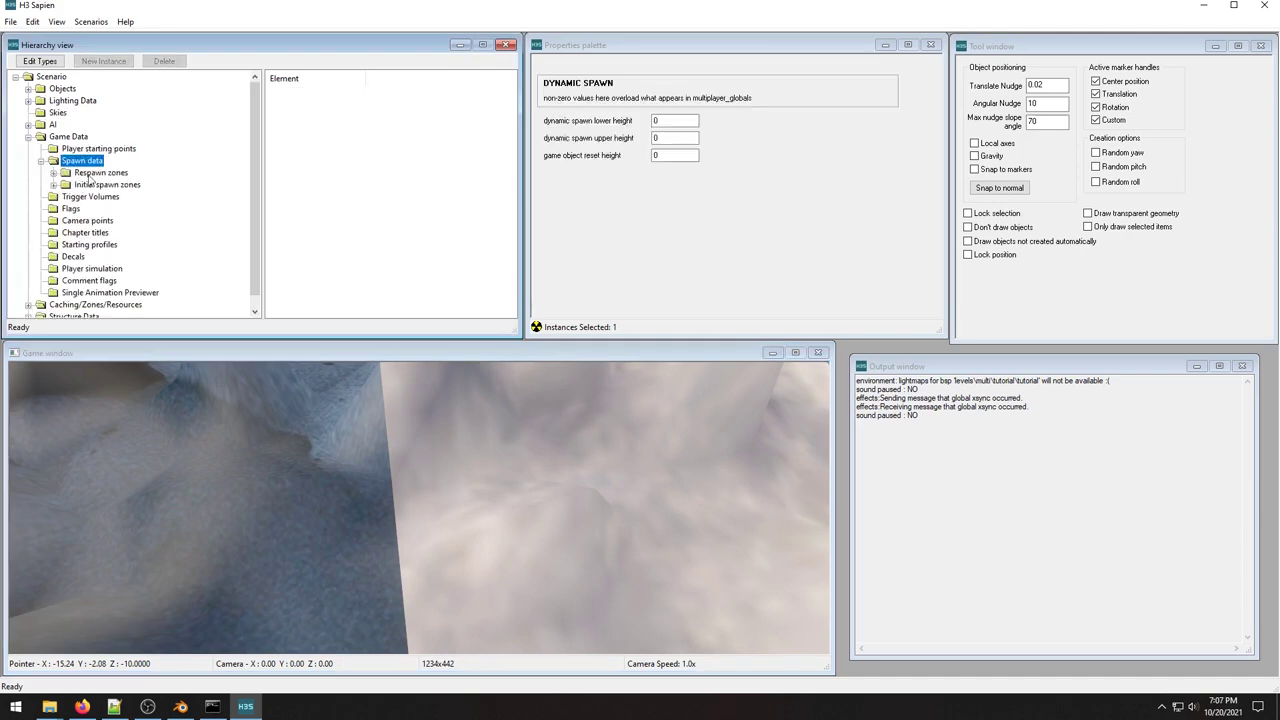
pyautogui.click(103, 185)
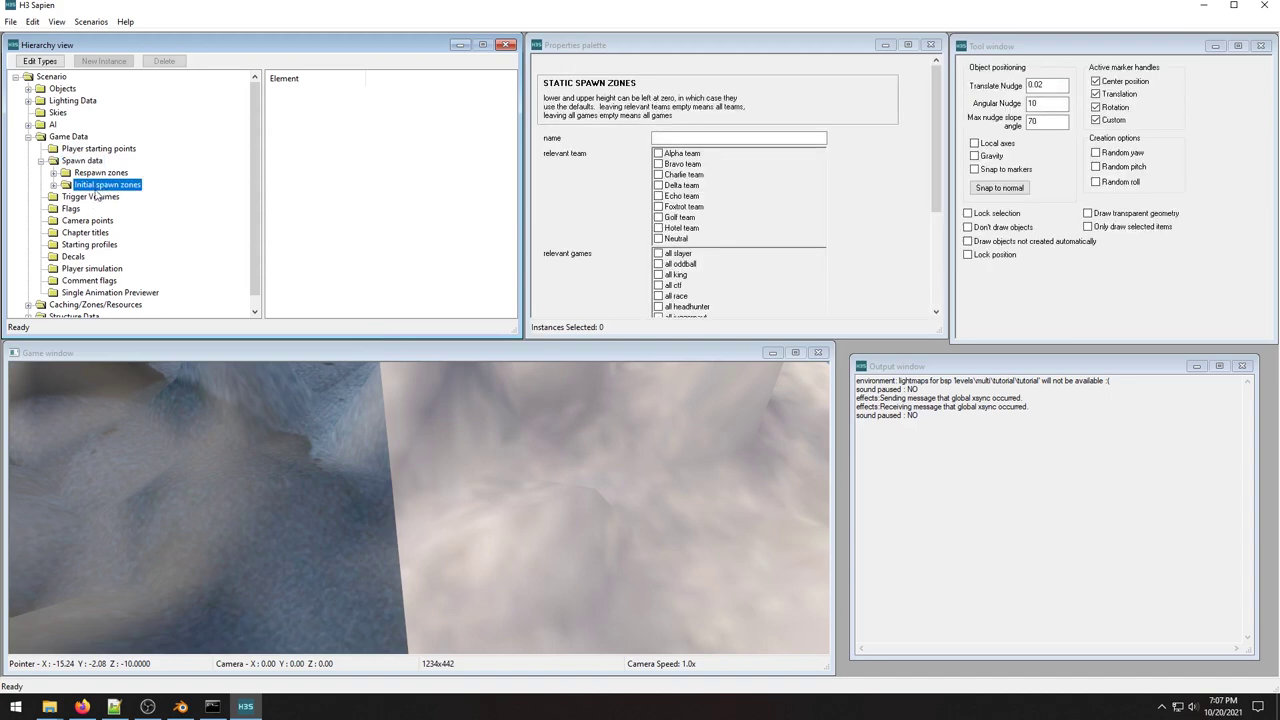
pyautogui.click(53, 185)
pyautogui.click(54, 114)
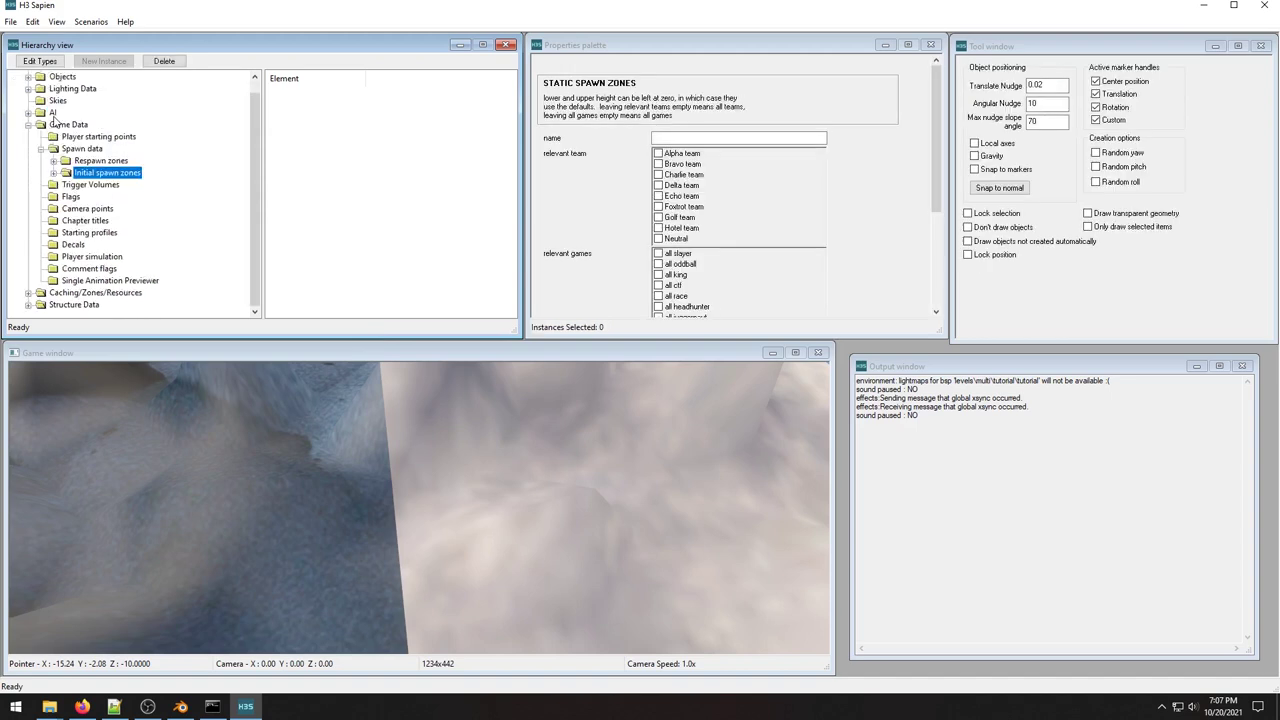
pyautogui.click(53, 161)
pyautogui.click(54, 114)
pyautogui.click(84, 149)
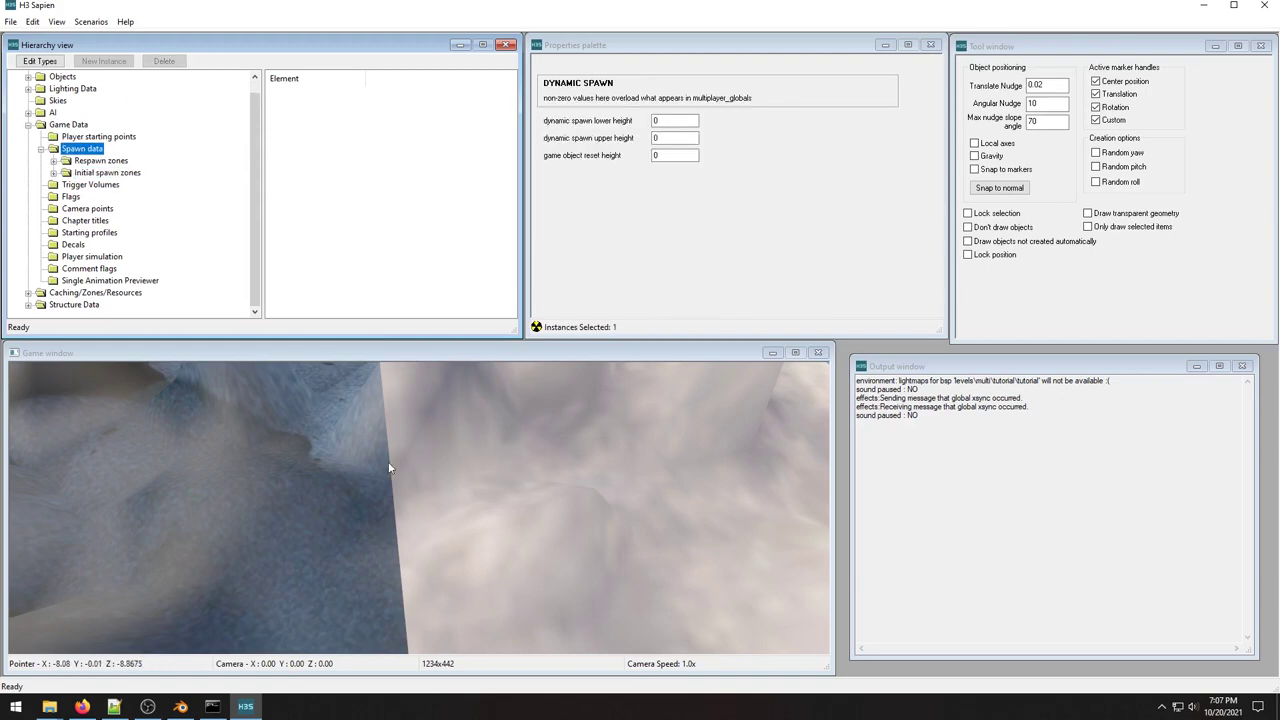
# Switch to Player starting points and find a spot on the snowy ground.
pyautogui.moveTo(382, 479); pyautogui.dragTo(382, 479, button='right')
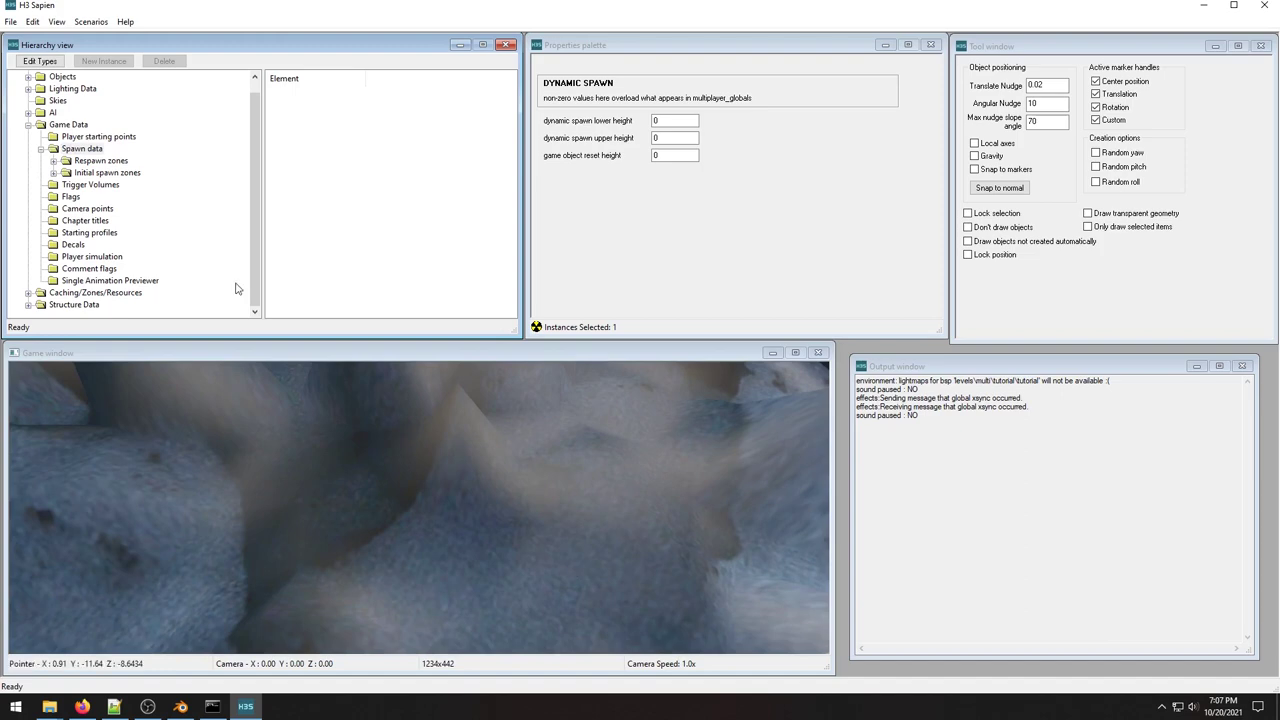
pyautogui.click(100, 137)
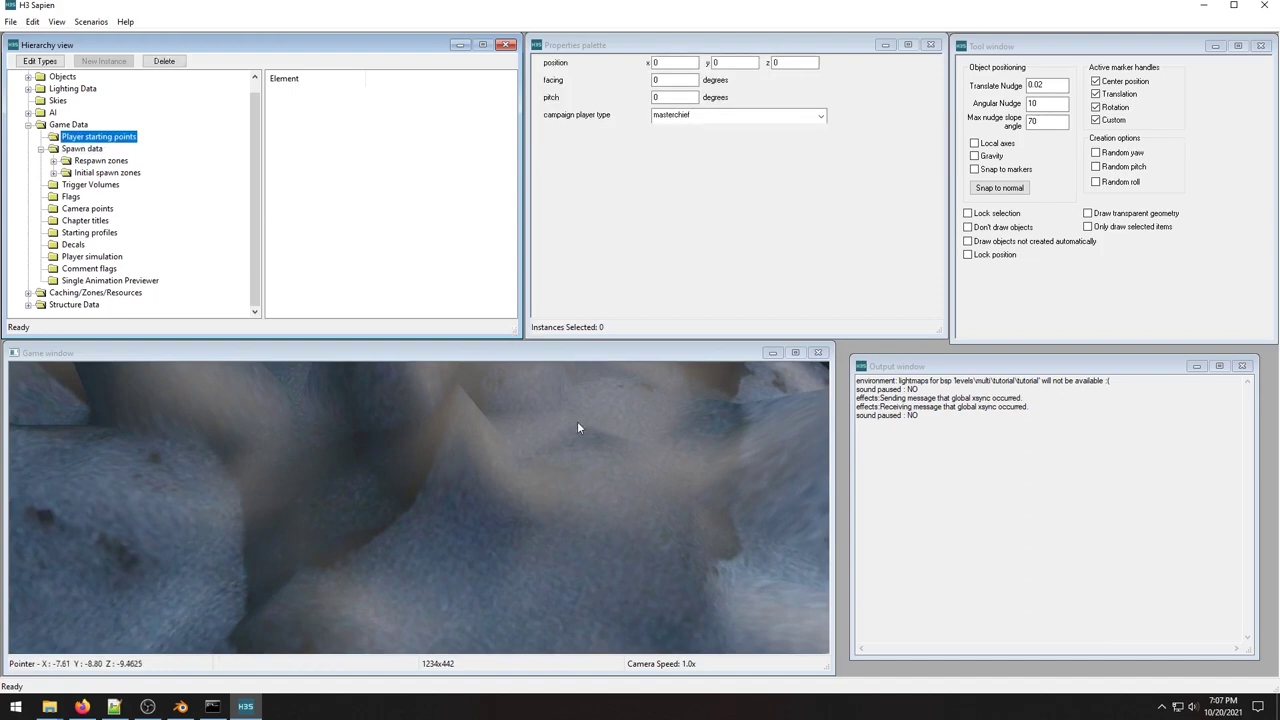
pyautogui.moveTo(382, 479); pyautogui.dragTo(382, 479, button='right')
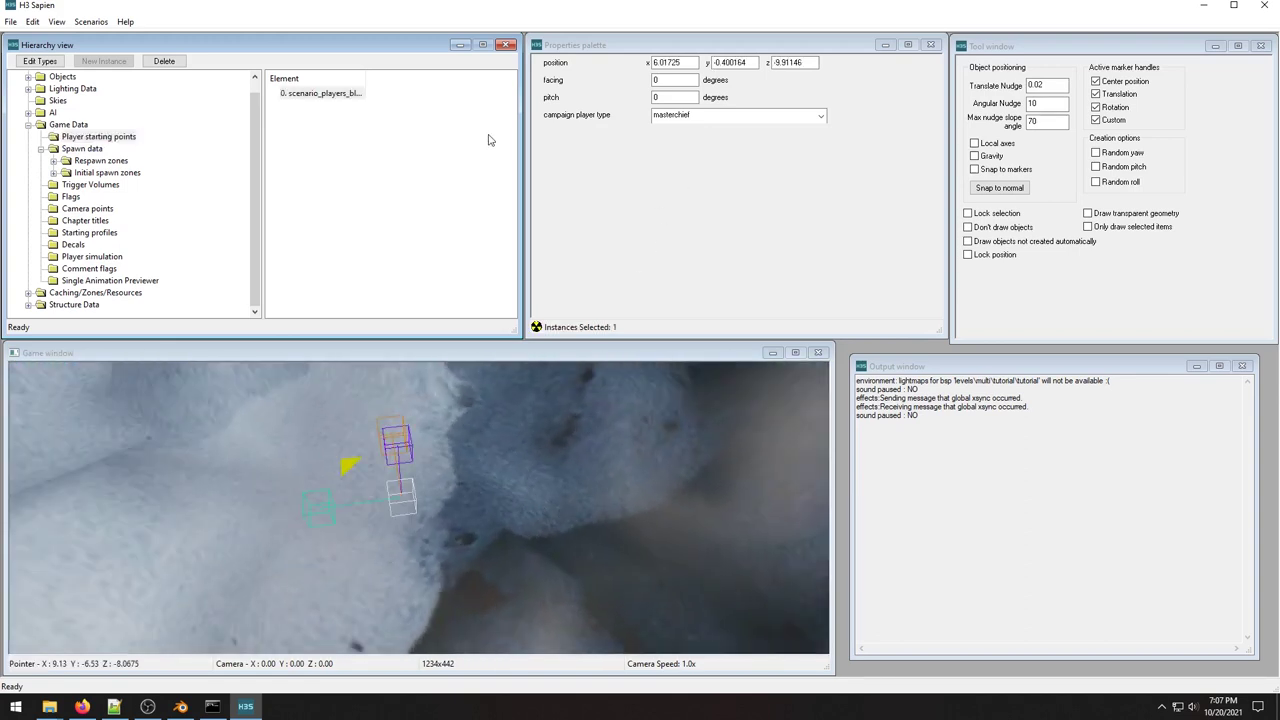
pyautogui.click(438, 426)
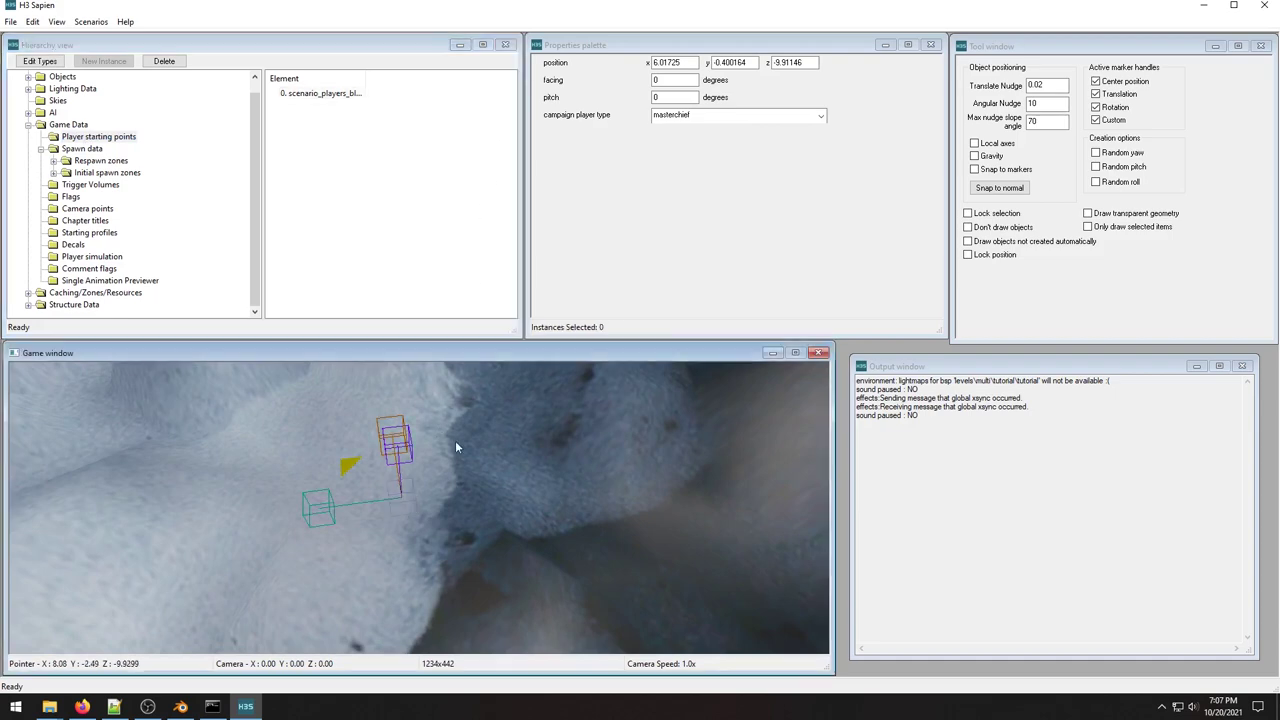
pyautogui.moveTo(540, 406); pyautogui.dragTo(540, 406, button='right')
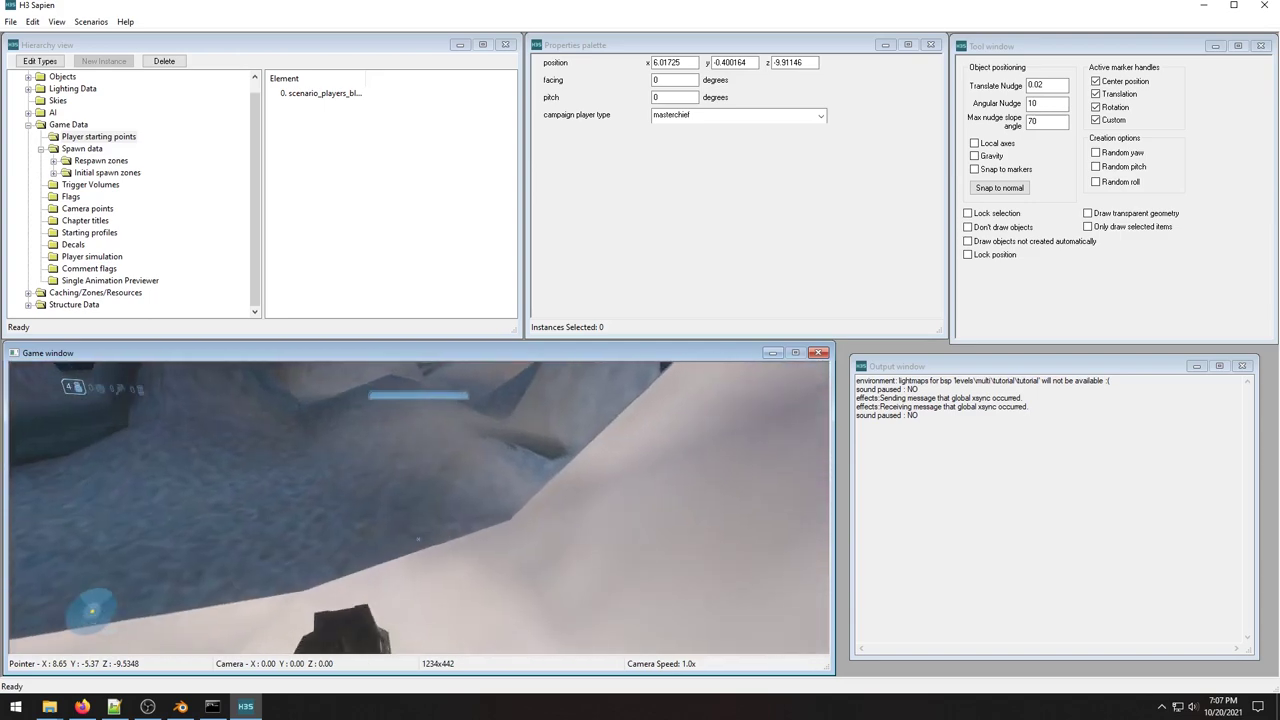
pyautogui.moveTo(418, 540); pyautogui.dragTo(418, 540, button='right')
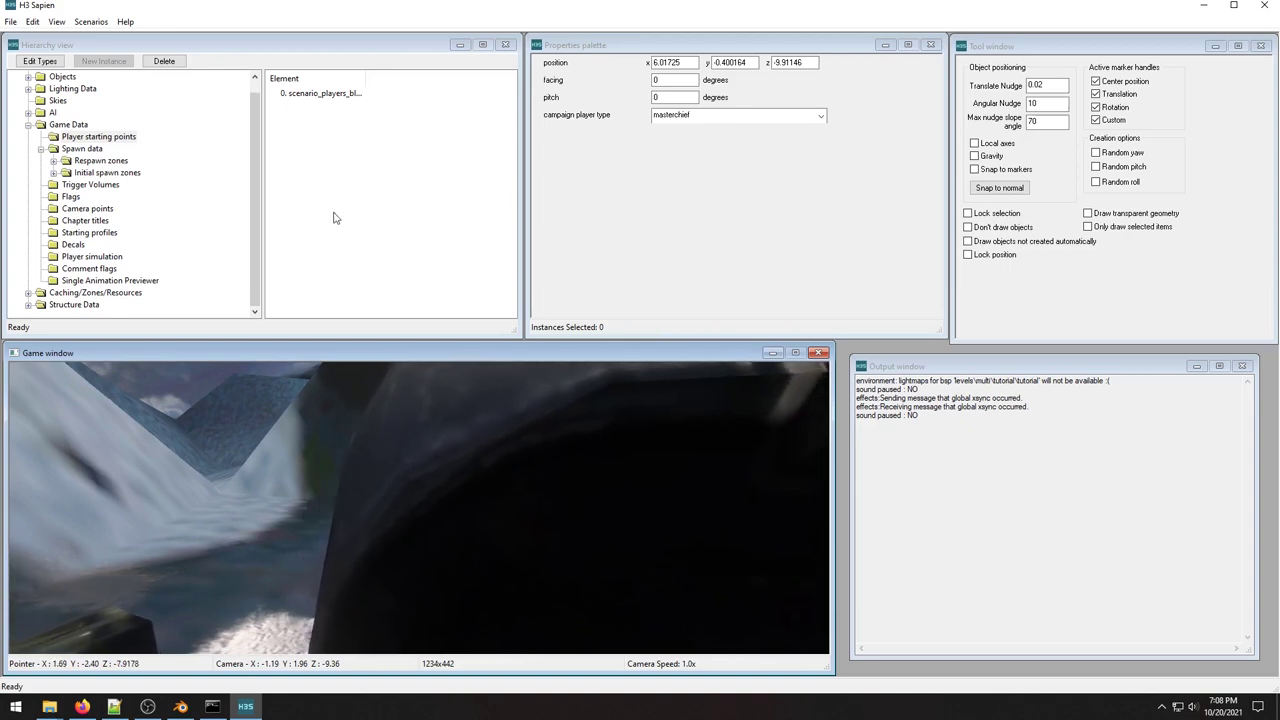
# Add respawn_point_invisible.scenery from objects\multi\spawning to the Objects scenery palette.
pyautogui.click(255, 220)
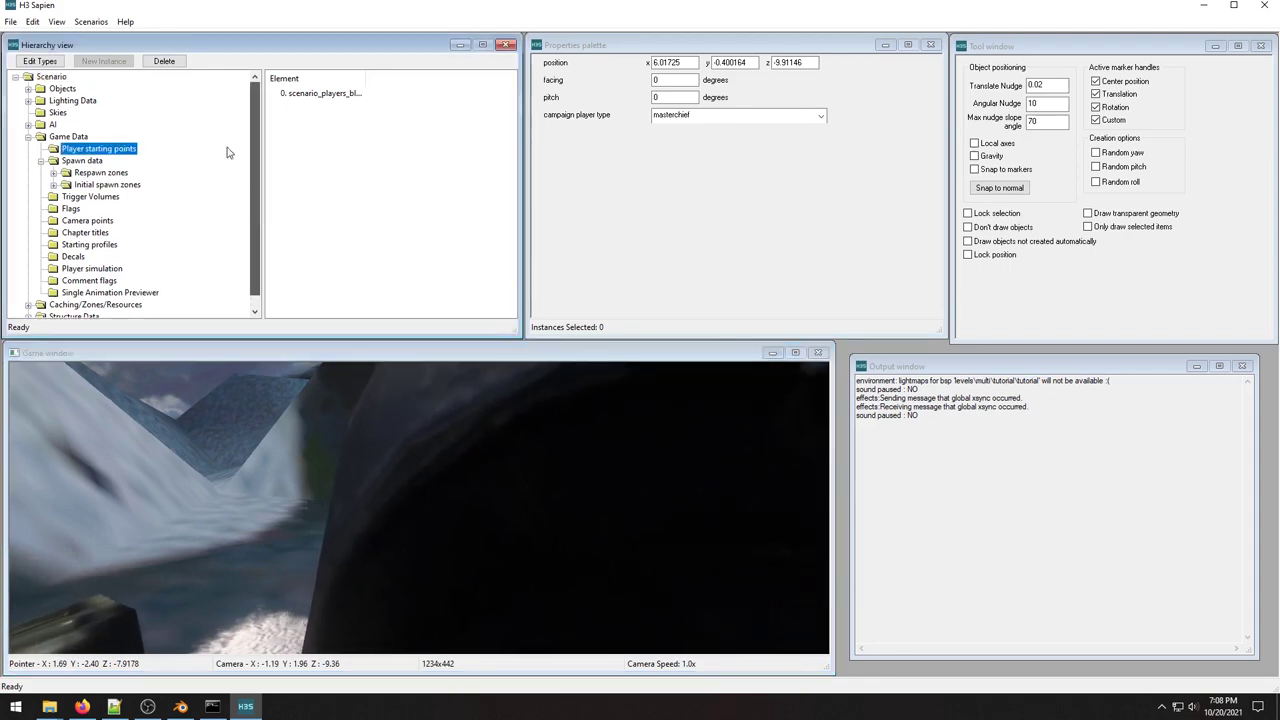
pyautogui.click(28, 88)
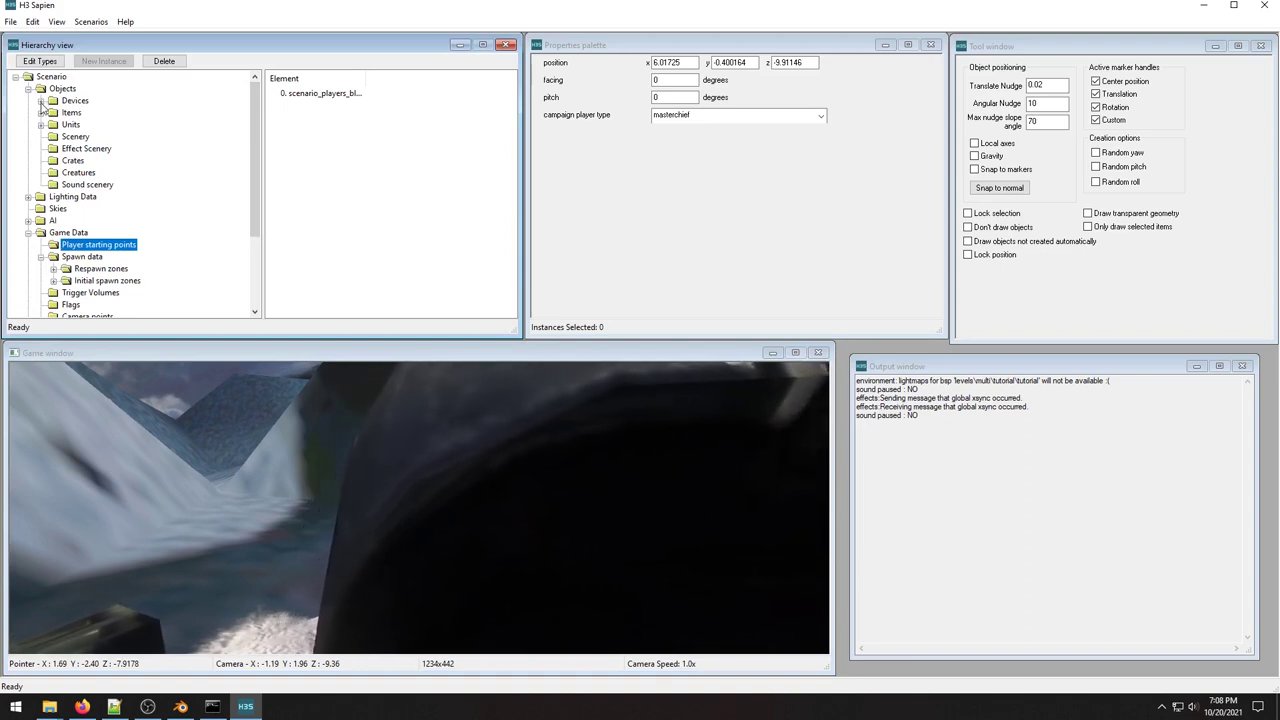
pyautogui.click(44, 64)
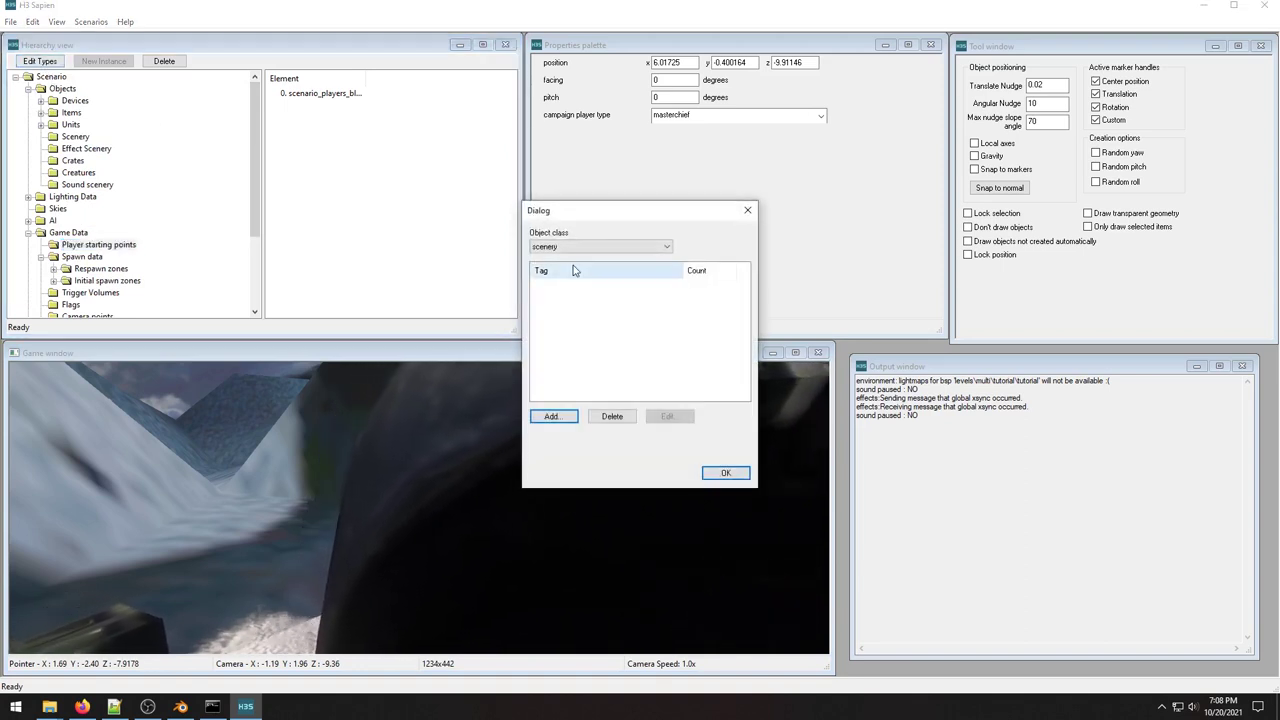
pyautogui.click(553, 417)
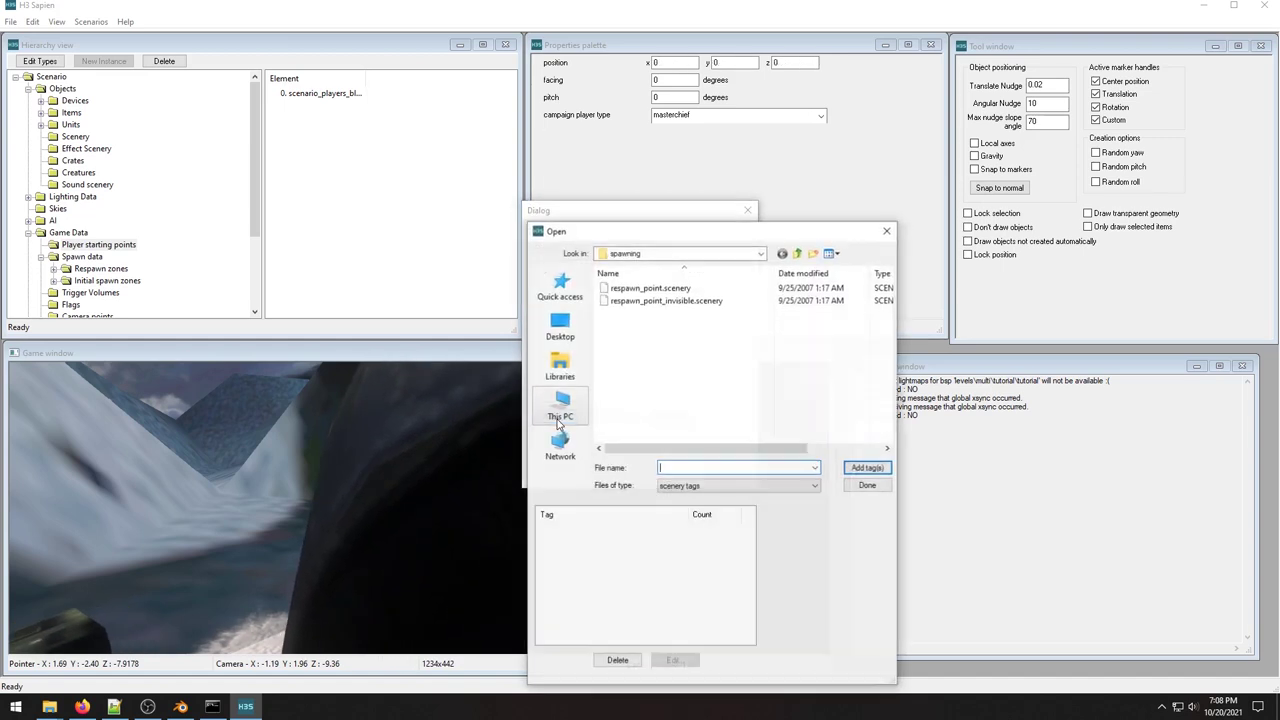
pyautogui.click(686, 257)
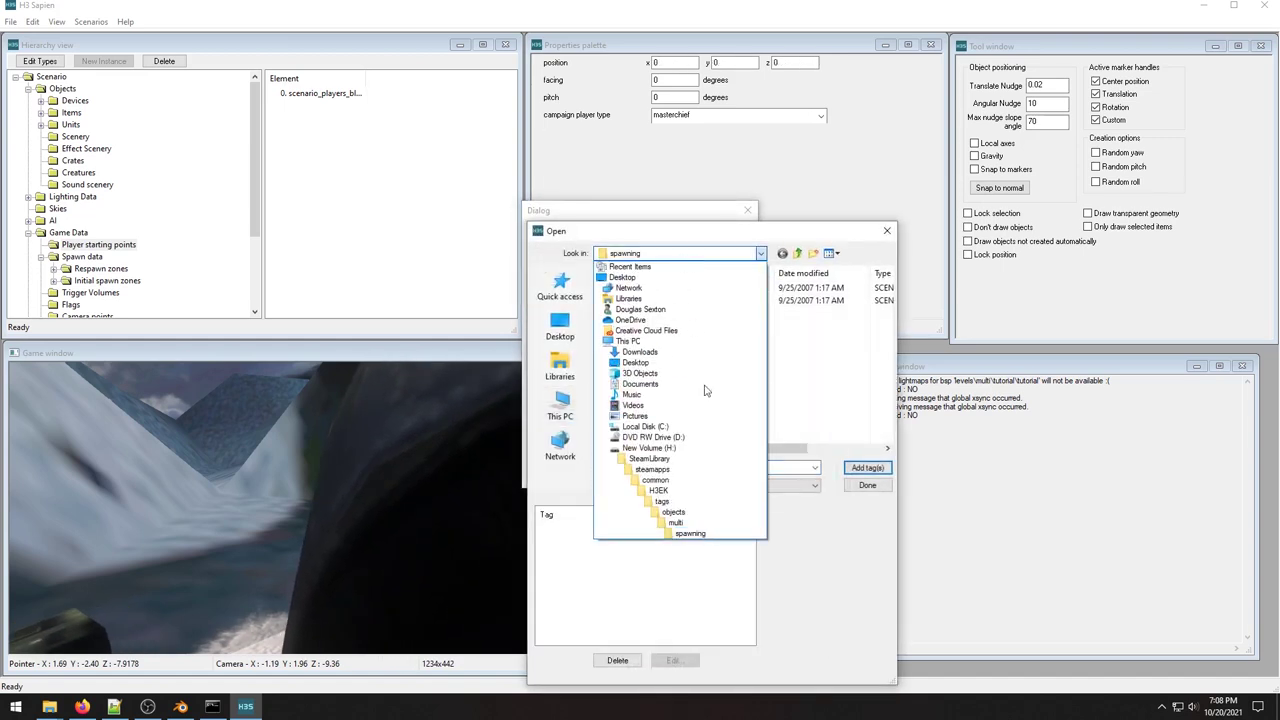
pyautogui.click(690, 533)
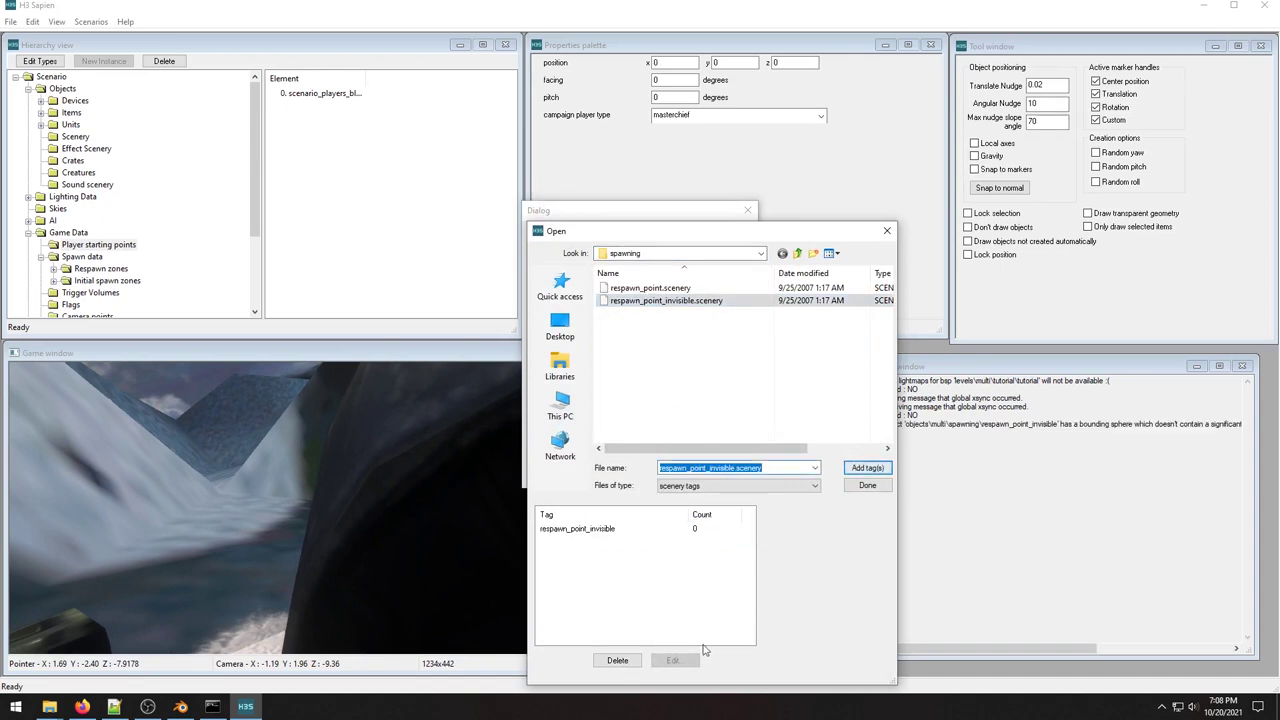
pyautogui.click(866, 486)
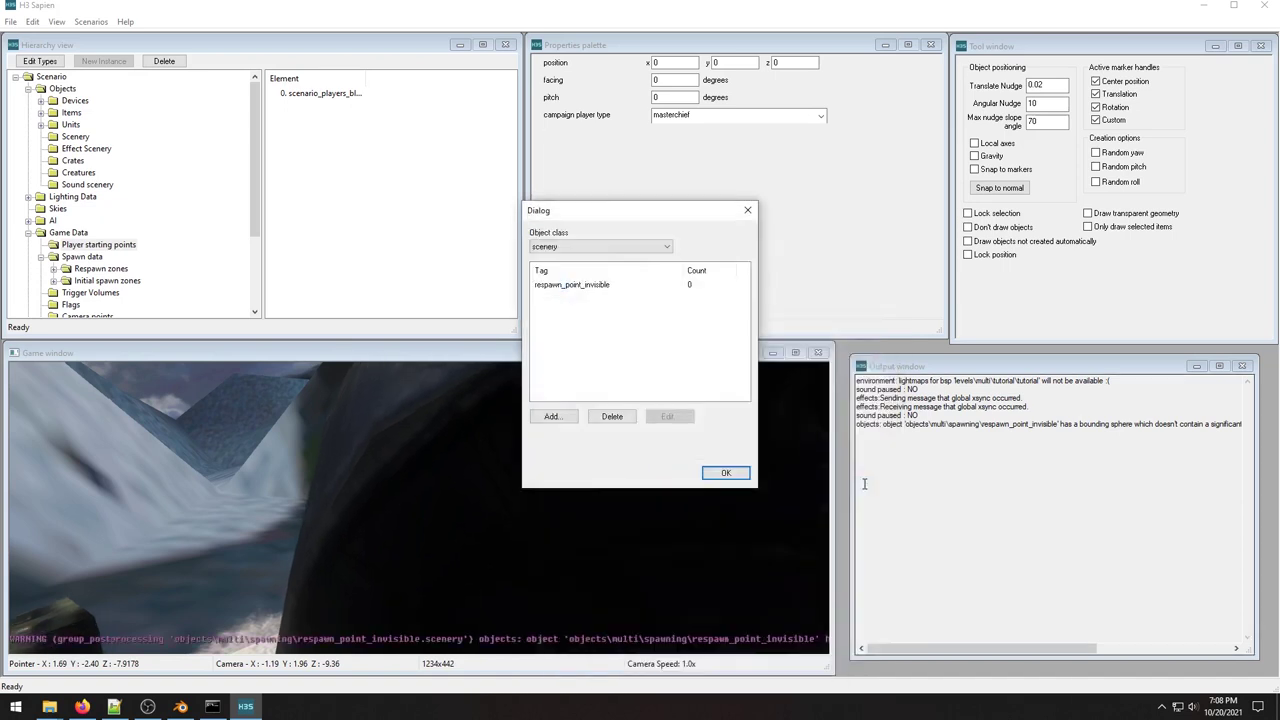
pyautogui.click(725, 474)
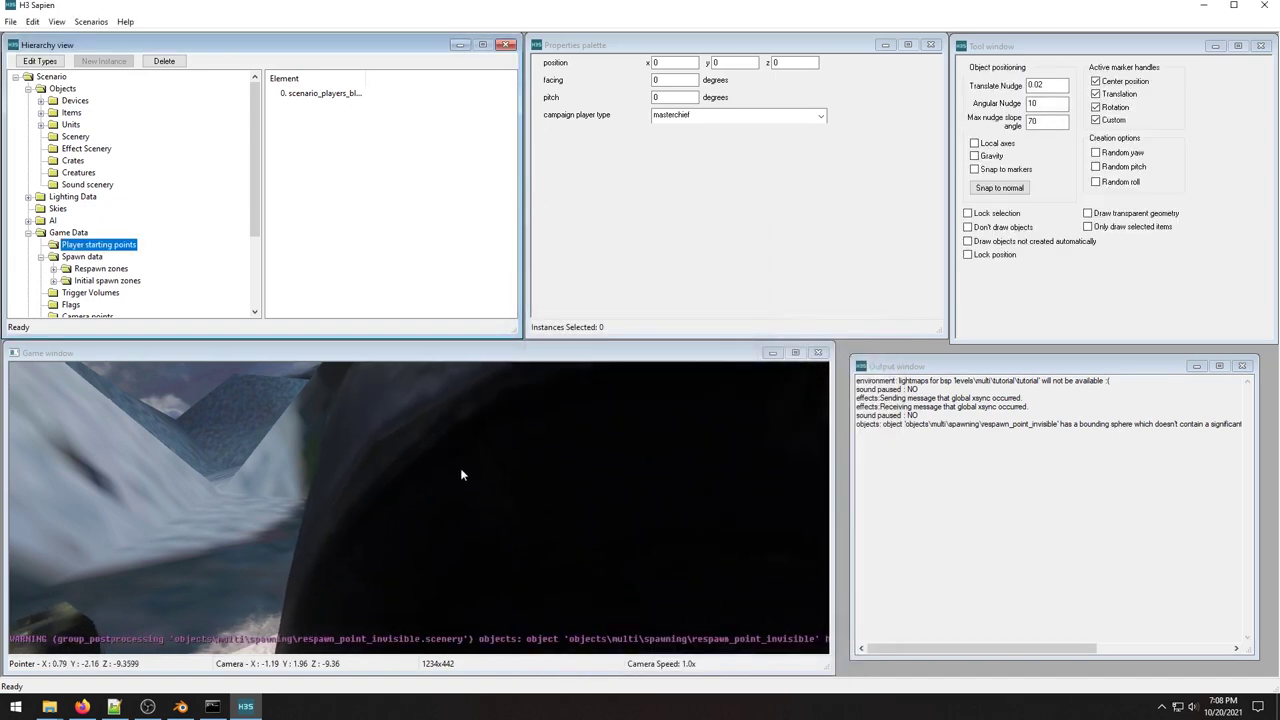
# Place a second player starting point, then a respawn_point_invisible scenery object on the terrain.
pyautogui.click(239, 544)
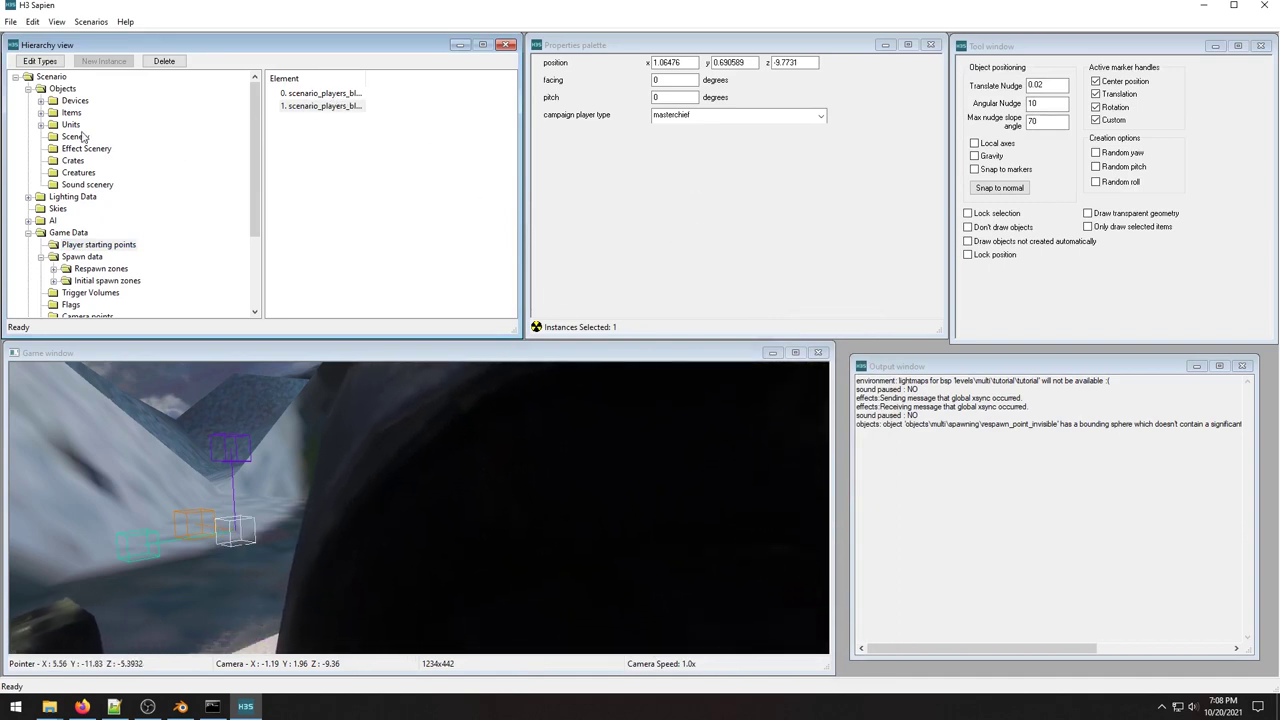
pyautogui.moveTo(236, 529); pyautogui.dragTo(240, 531)
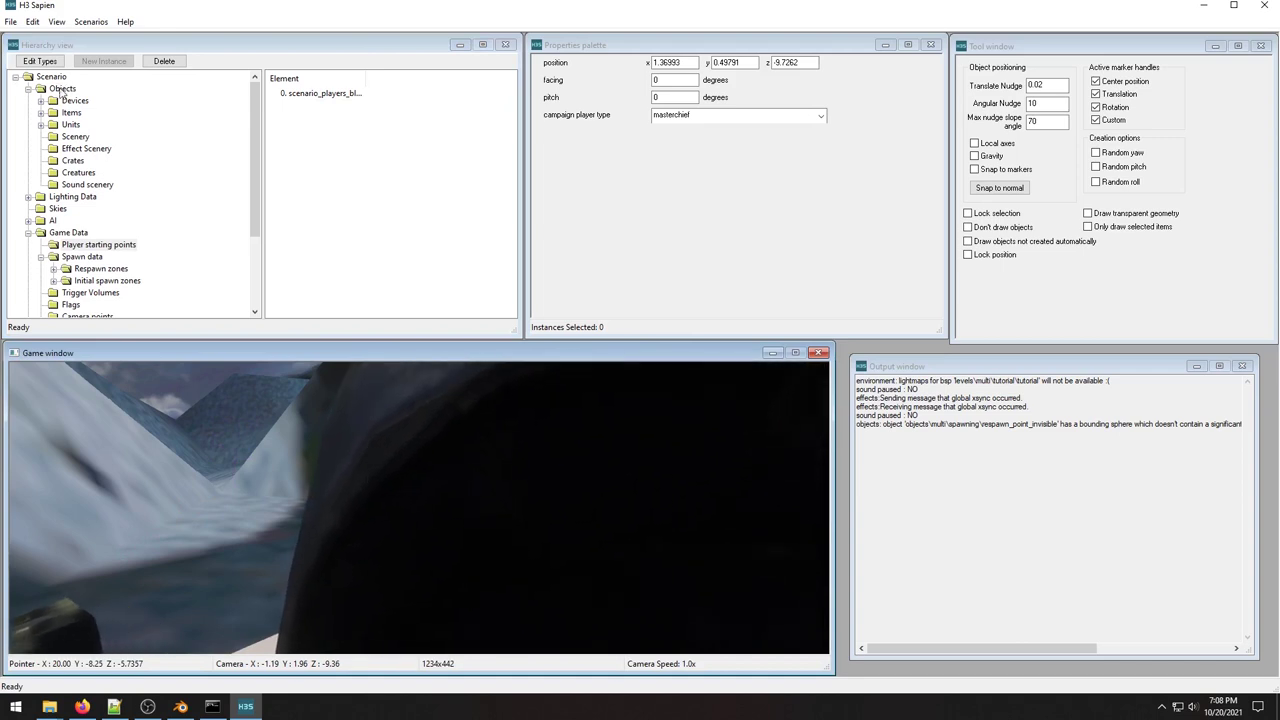
pyautogui.click(75, 136)
pyautogui.rightClick(225, 556)
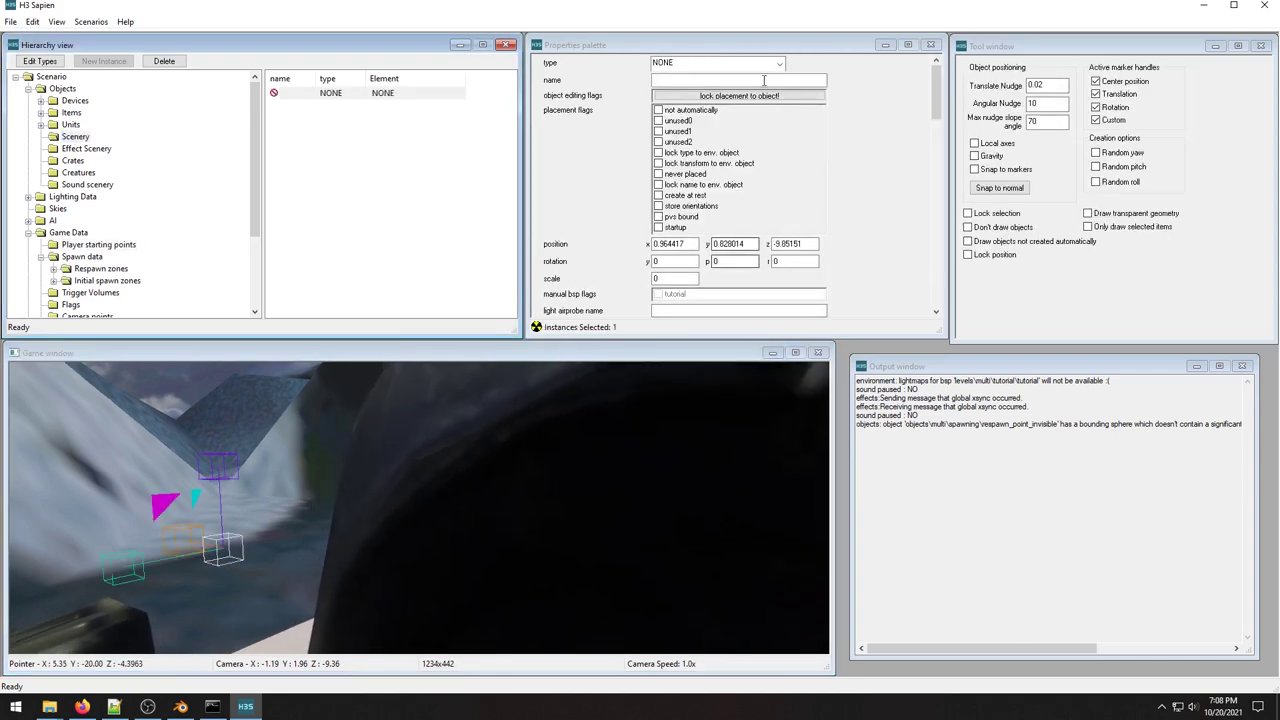
pyautogui.click(718, 62)
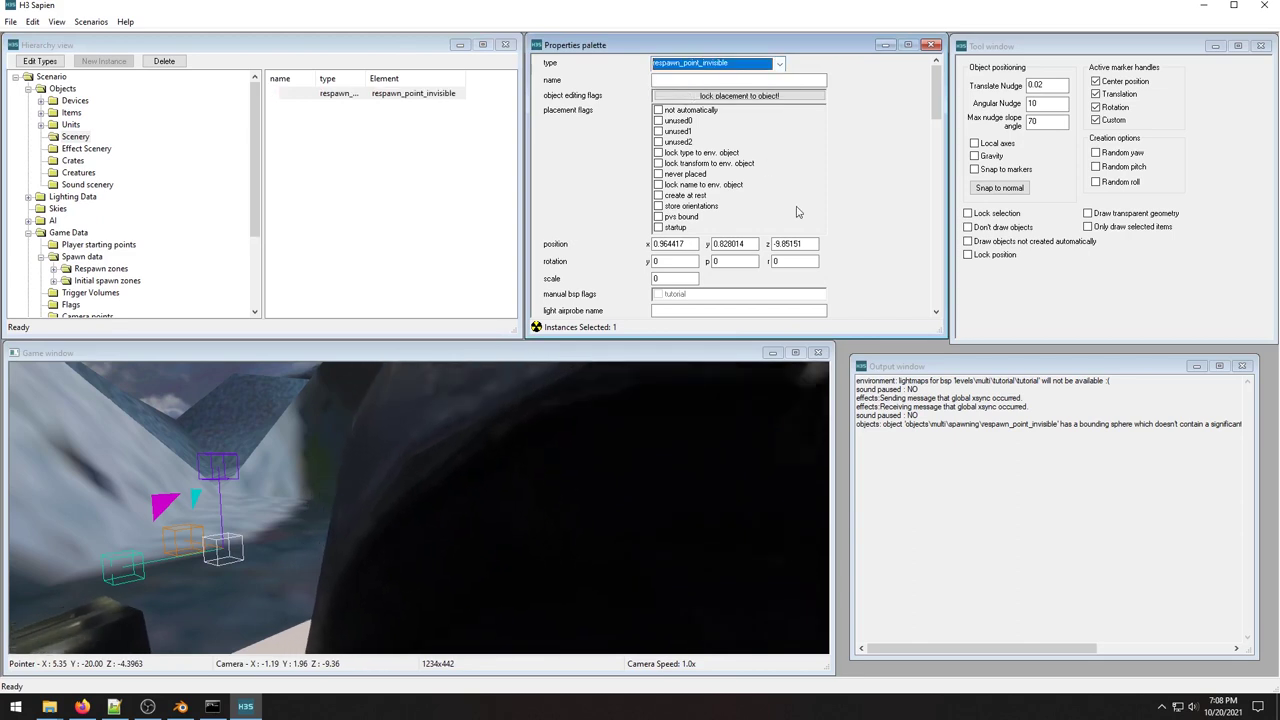
pyautogui.scroll(-4, 799, 216)
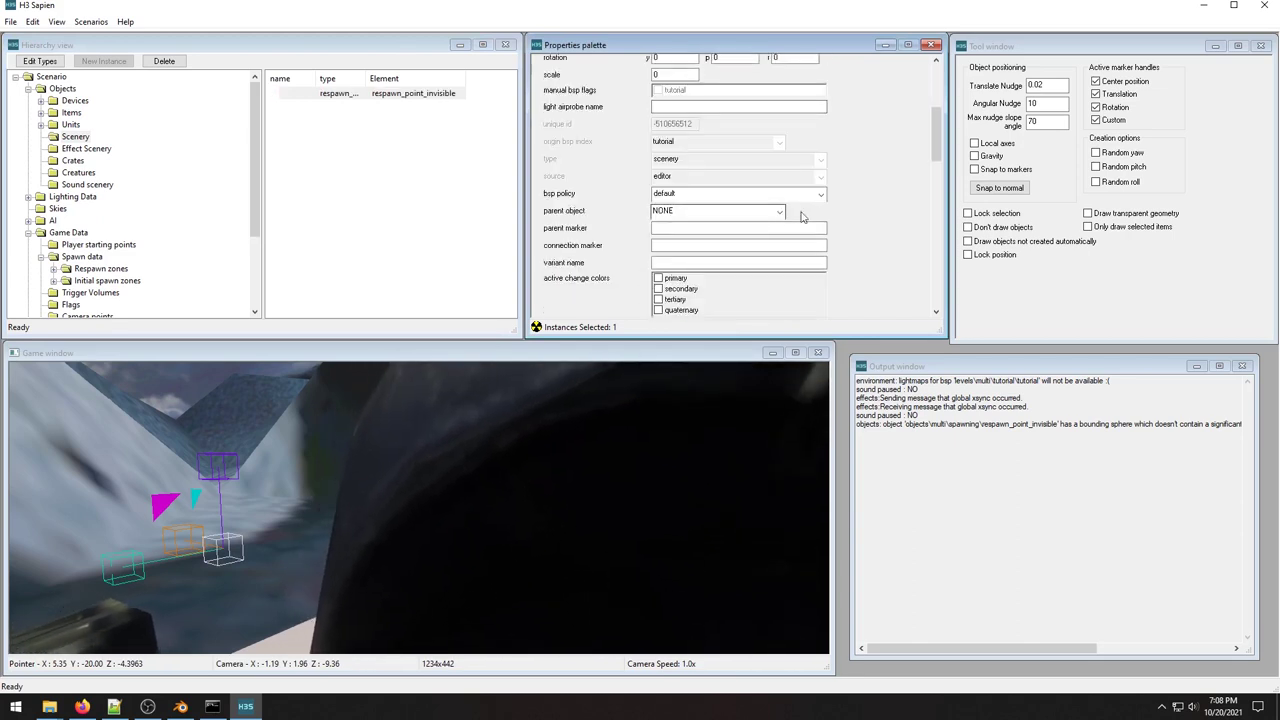
pyautogui.moveTo(934, 140); pyautogui.dragTo(894, 246)
# Set the respawn point's owner team to neutral and remapping policy to normal-default.
pyautogui.click(740, 157)
pyautogui.click(694, 255)
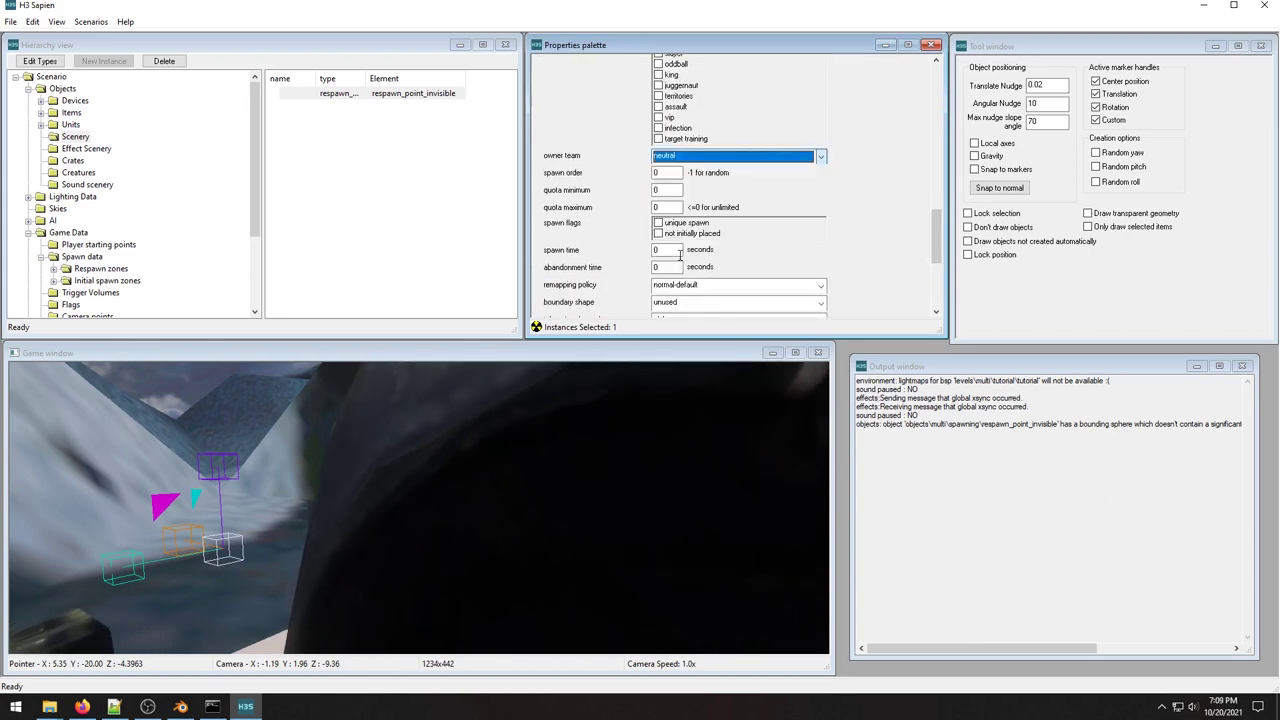
pyautogui.scroll(-2, 810, 257)
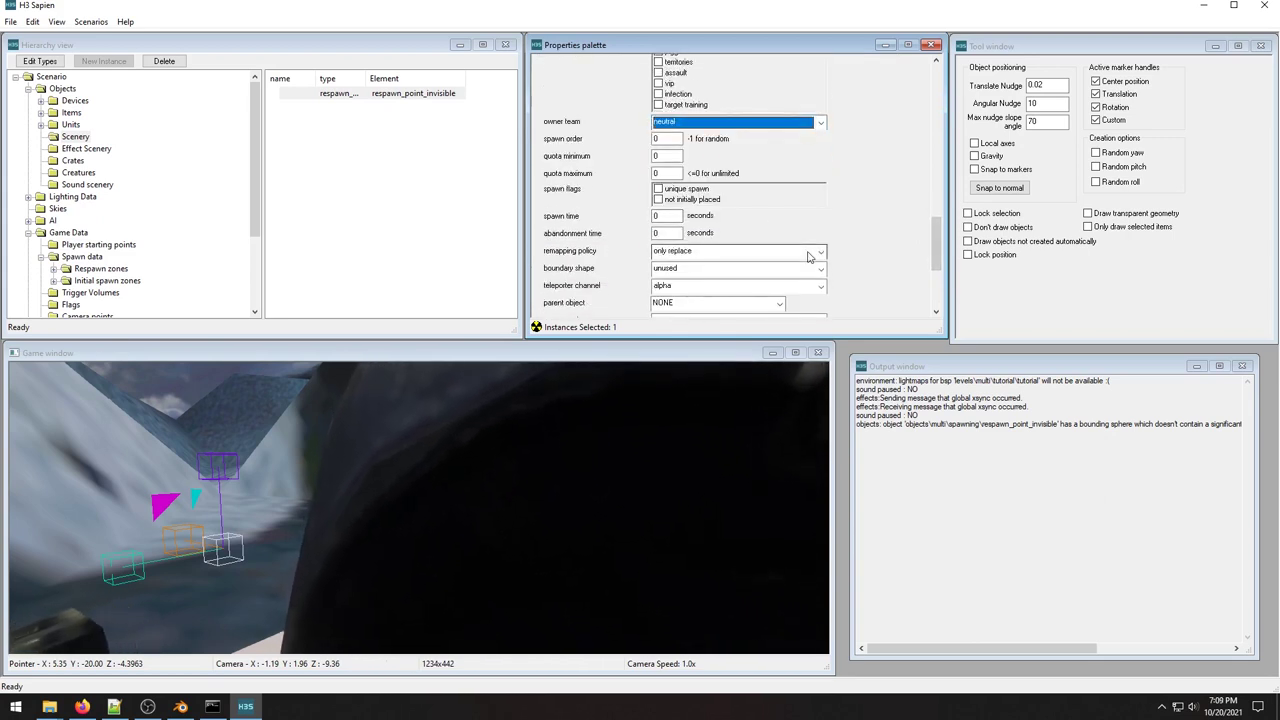
pyautogui.click(806, 252)
pyautogui.click(790, 251)
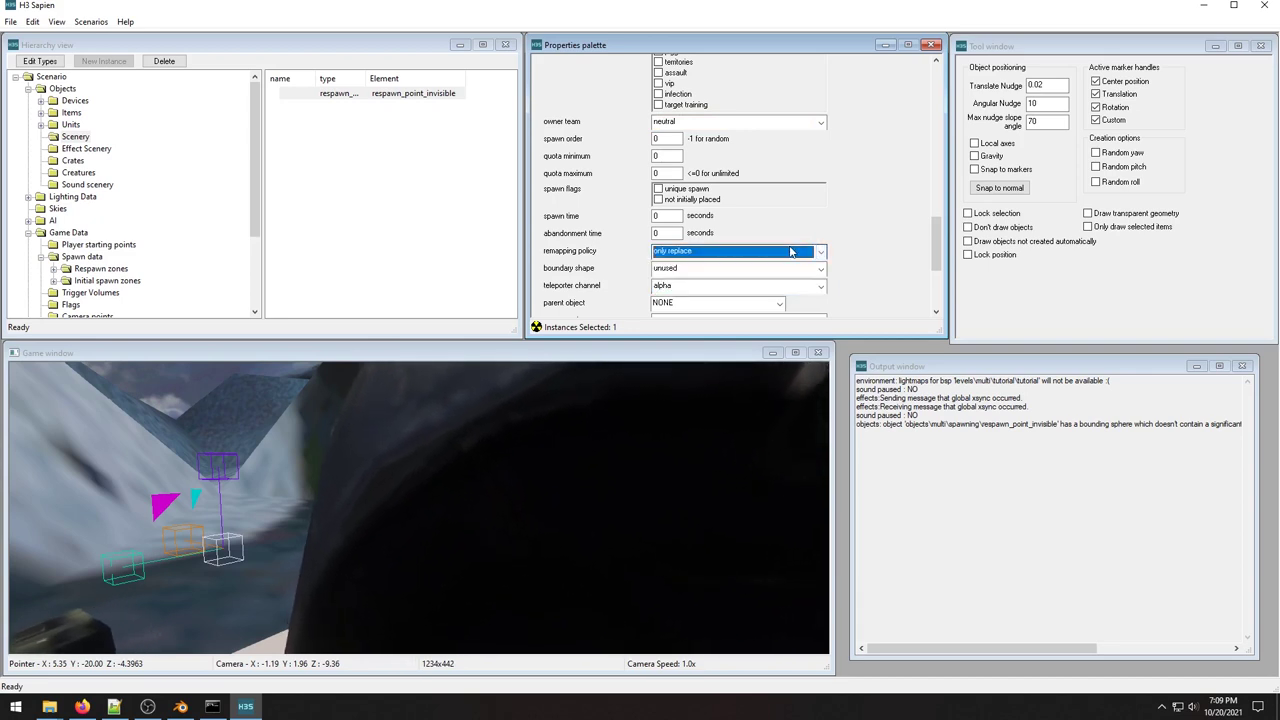
pyautogui.click(788, 252)
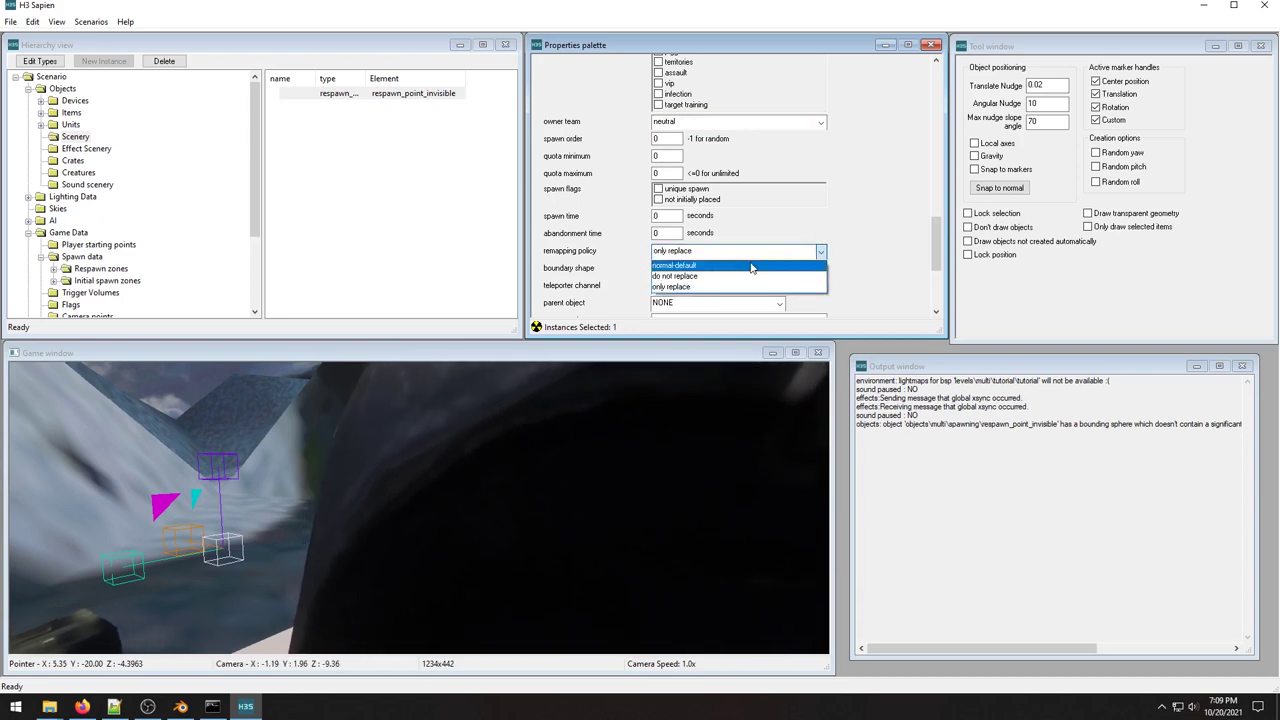
pyautogui.click(752, 266)
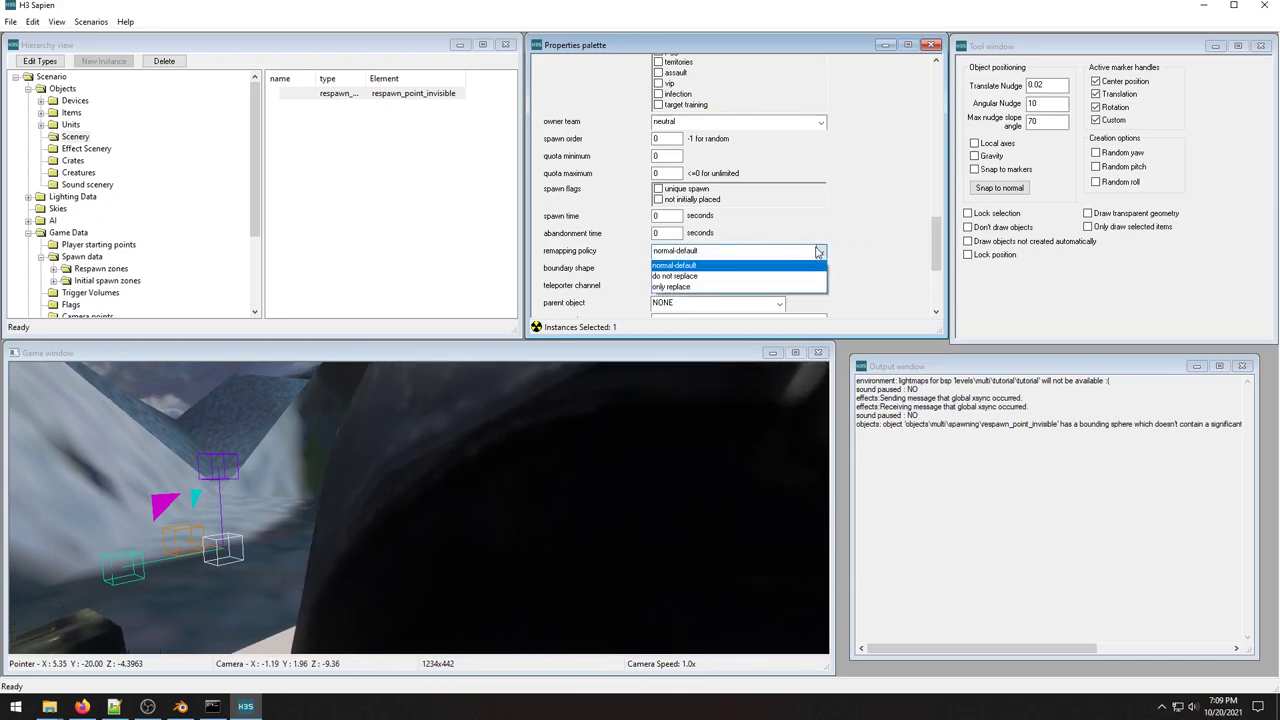
pyautogui.moveTo(418, 426); pyautogui.dragTo(361, 435, button='middle')
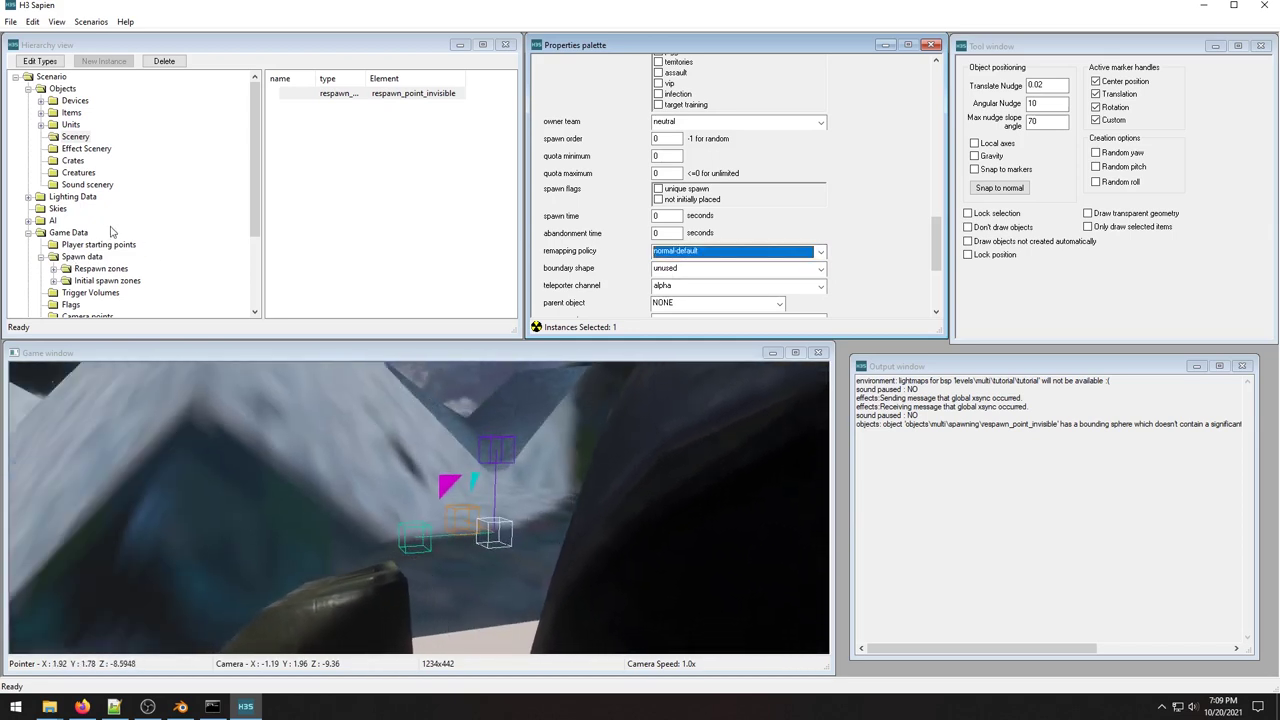
# Add mongoose_snow.vehicle to the Units > Vehicles type palette.
pyautogui.click(41, 124)
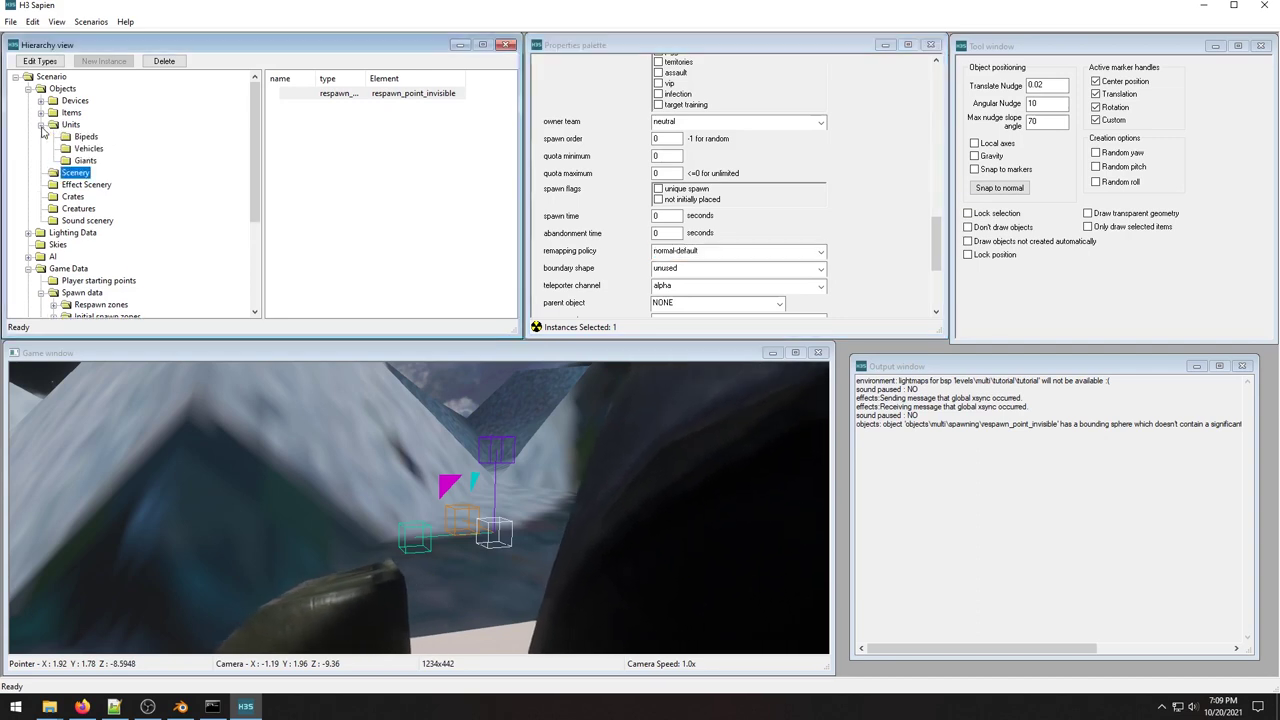
pyautogui.click(86, 149)
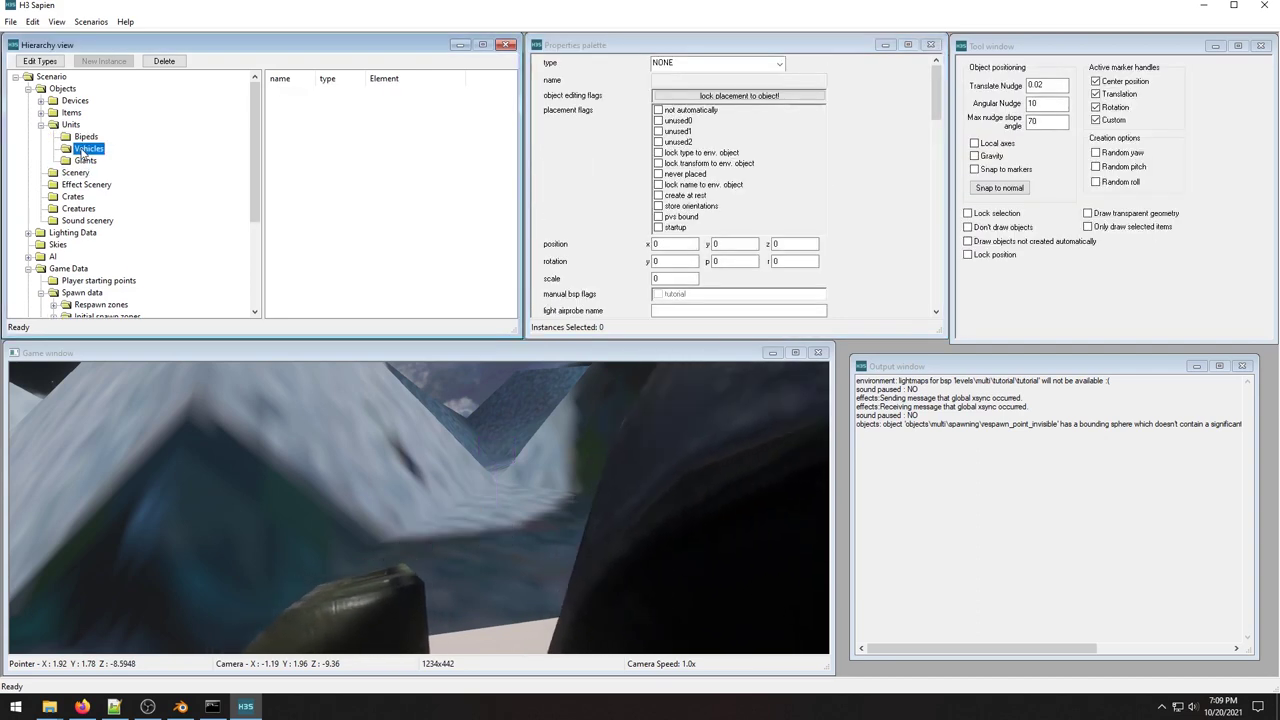
pyautogui.click(40, 61)
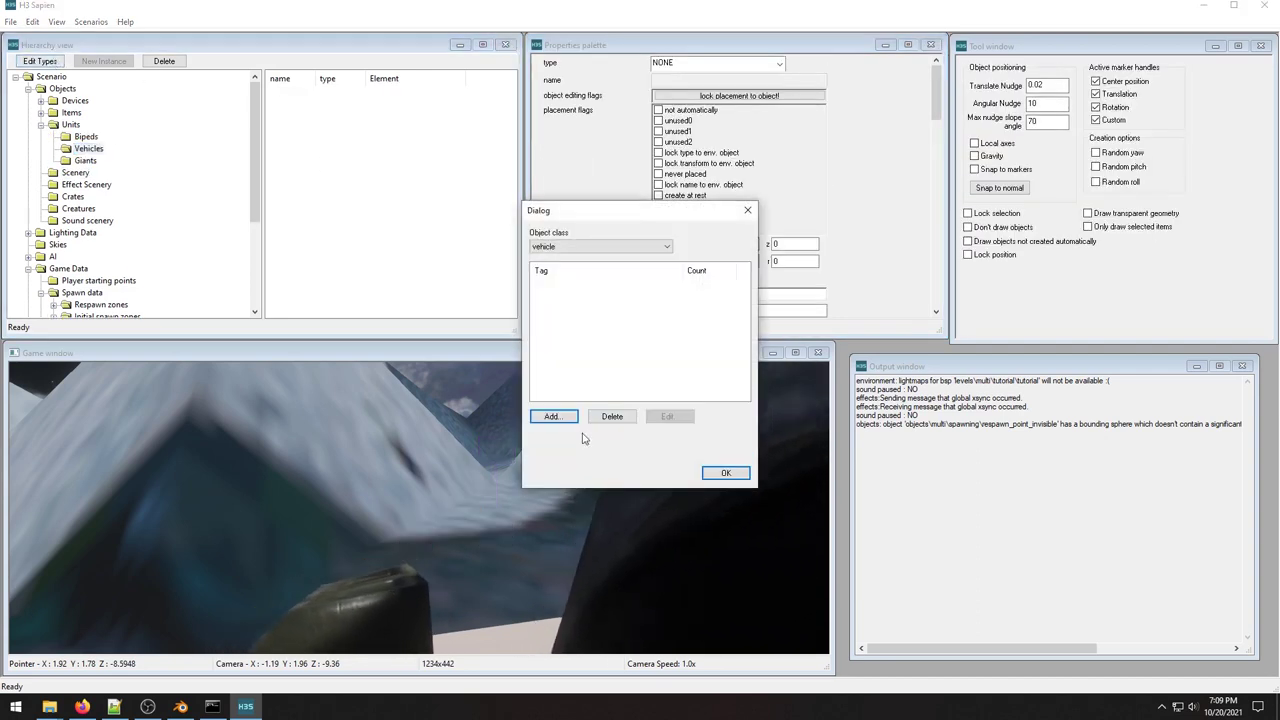
pyautogui.click(553, 416)
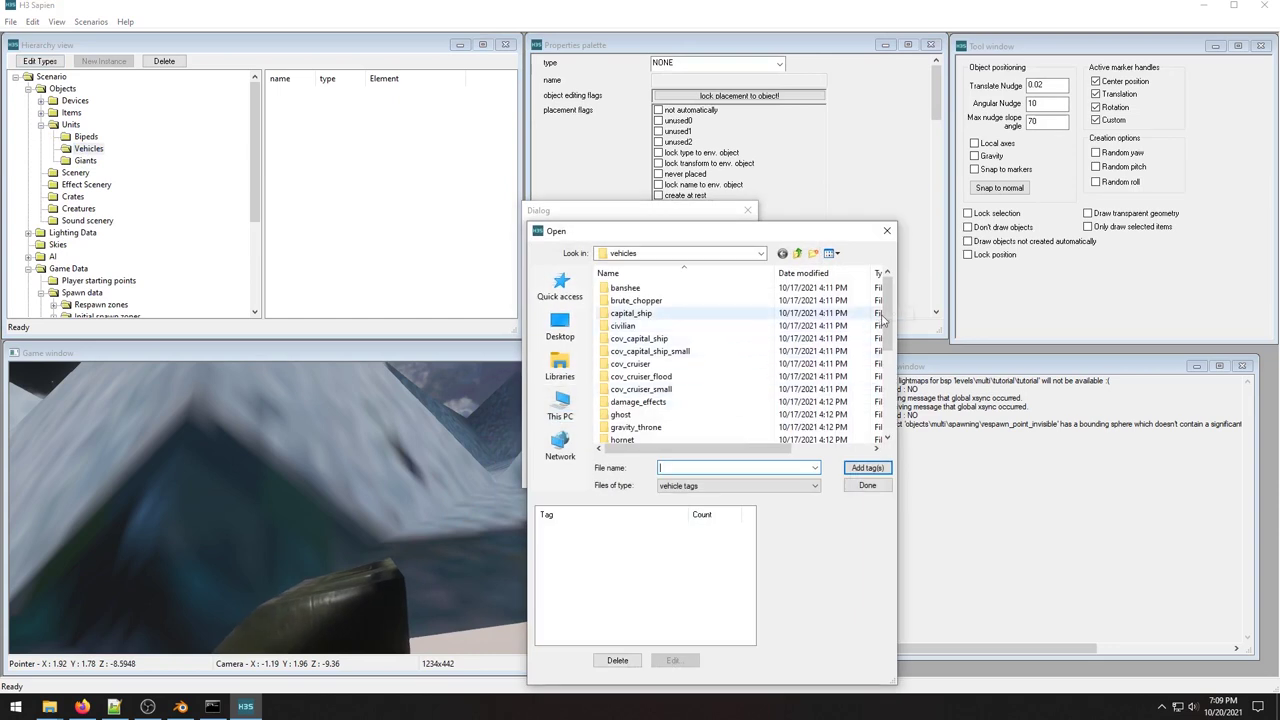
pyautogui.doubleClick(640, 402)
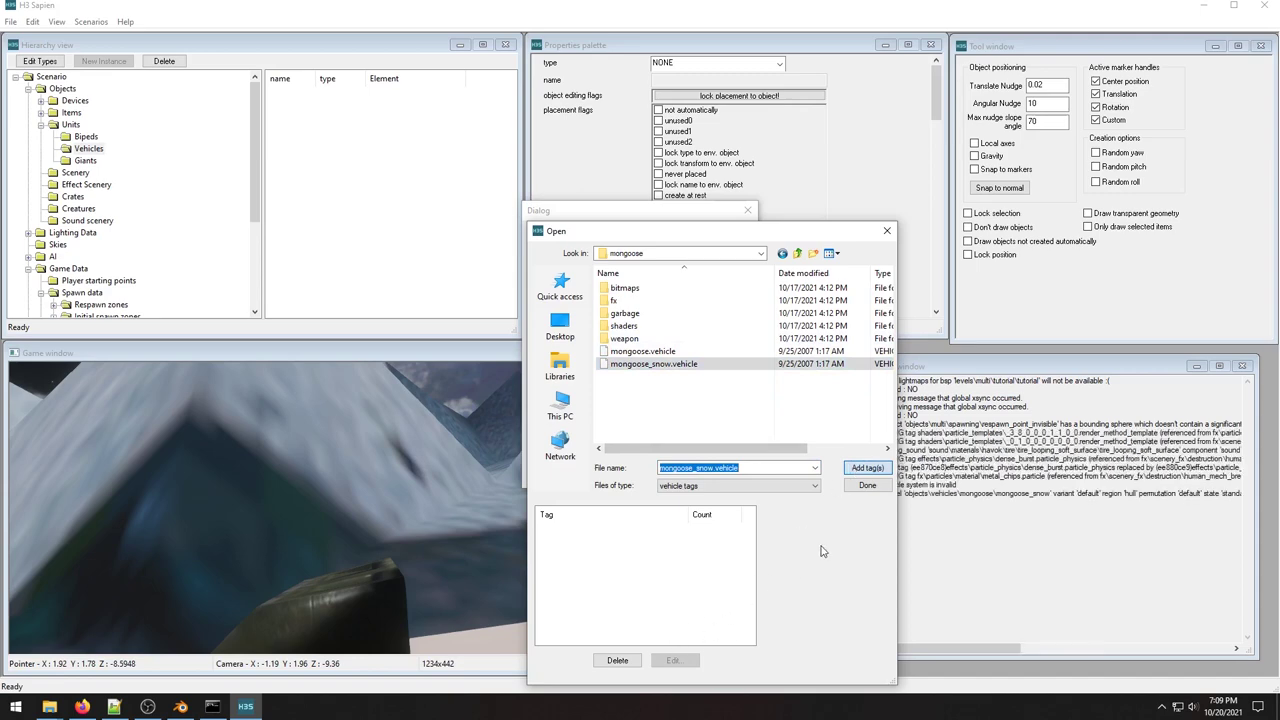
pyautogui.click(887, 233)
# Place a mongoose_snow vehicle on the snowy slope.
pyautogui.rightClick(433, 512)
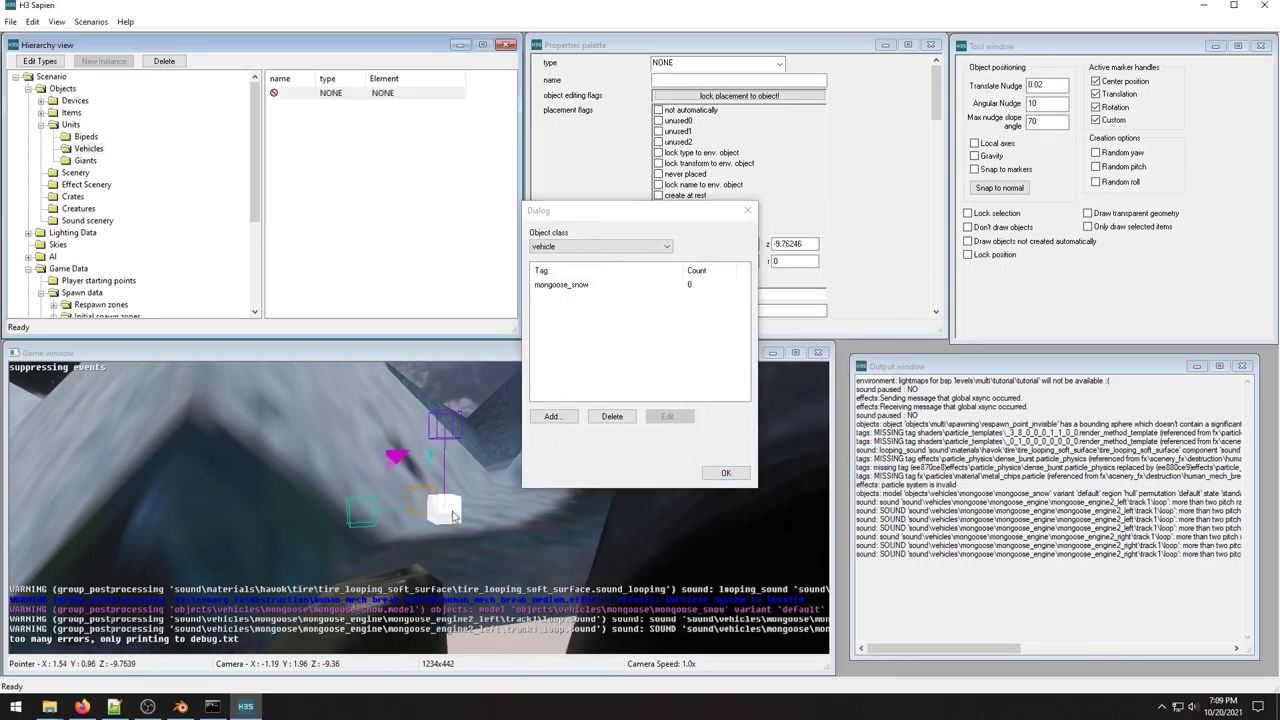
pyautogui.click(779, 62)
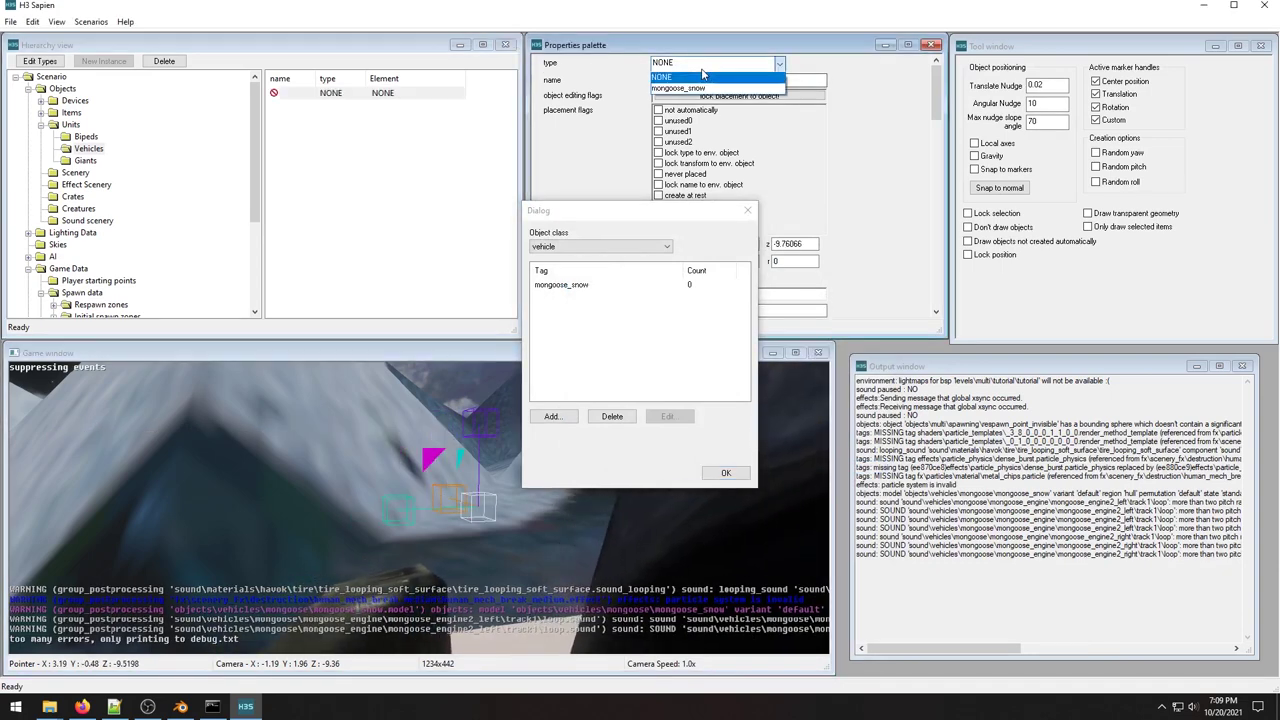
pyautogui.click(690, 83)
pyautogui.click(726, 473)
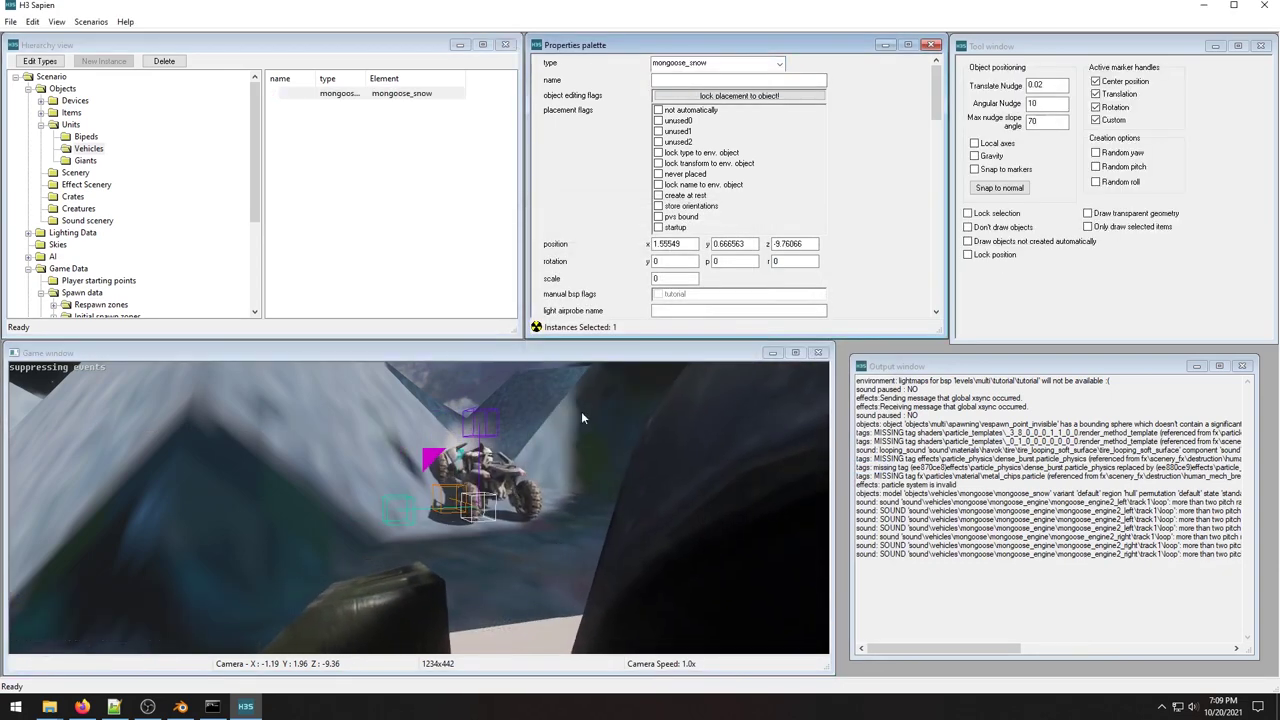
# Add rifle\battle_rifle\battle_rifle.weapon to the Items > Weapons type palette.
pyautogui.click(41, 112)
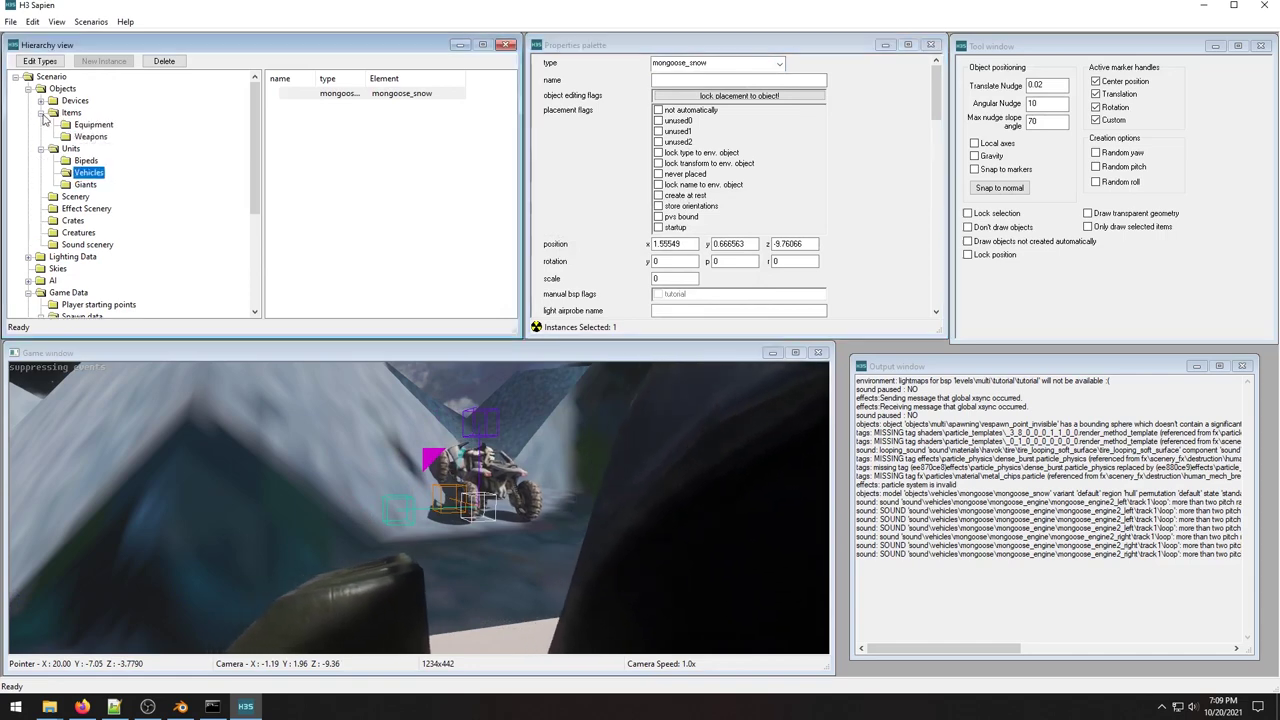
pyautogui.click(90, 136)
pyautogui.rightClick(340, 137)
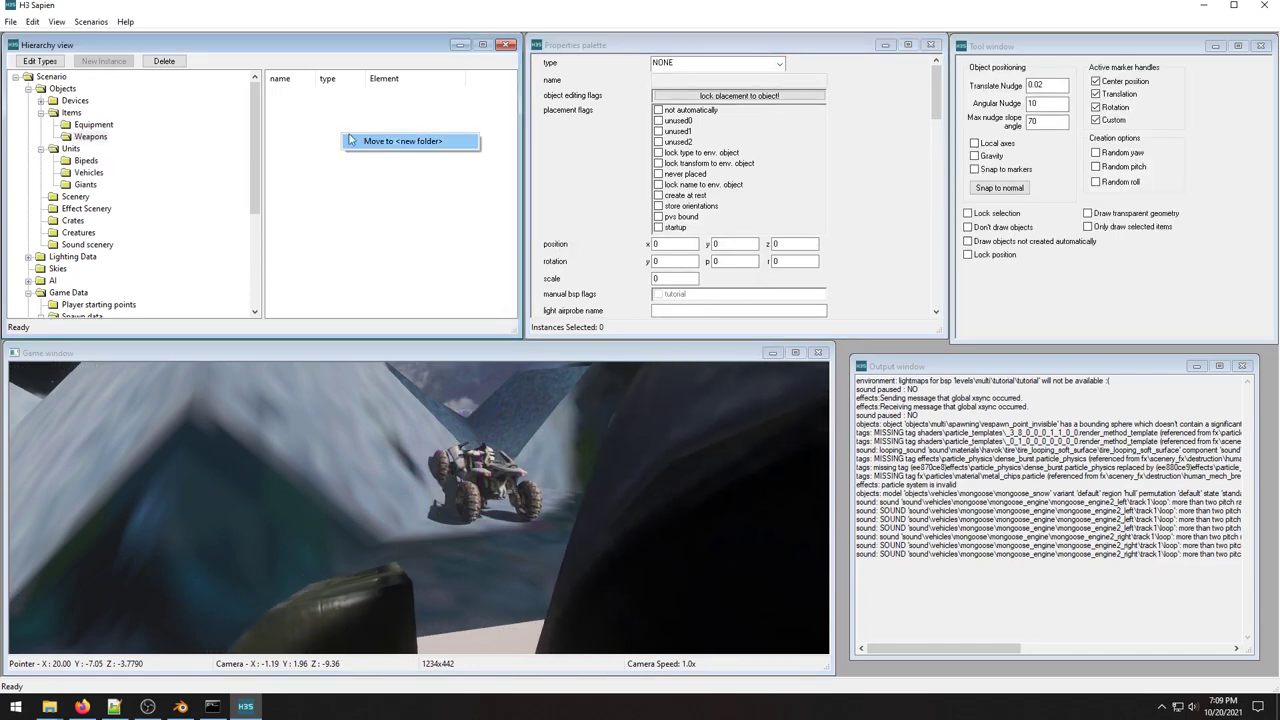
pyautogui.click(33, 64)
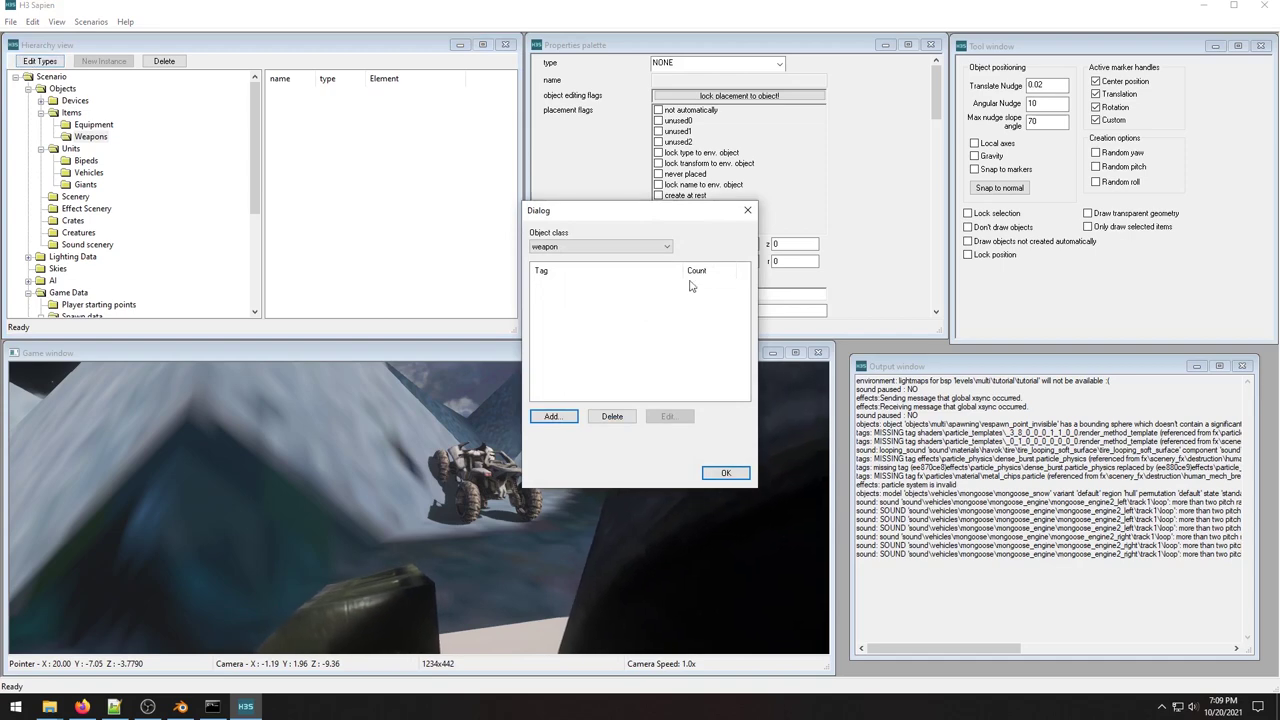
pyautogui.click(558, 414)
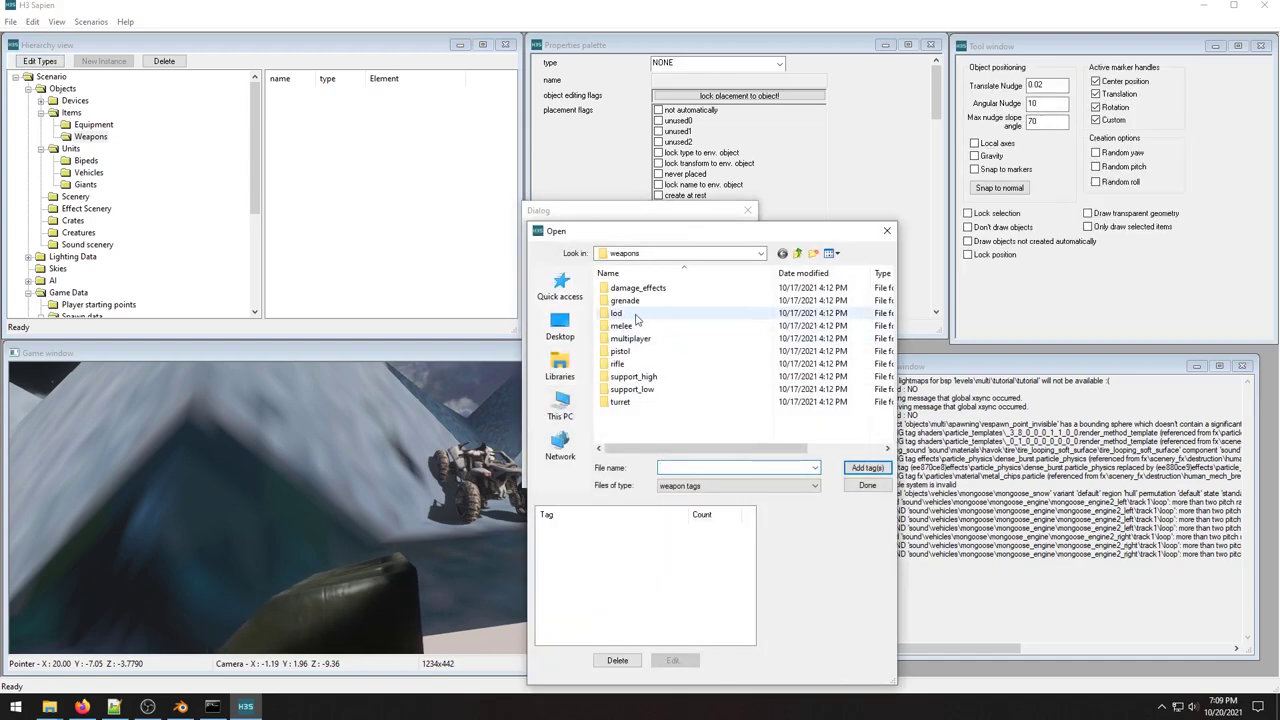
pyautogui.doubleClick(640, 364)
pyautogui.doubleClick(629, 300)
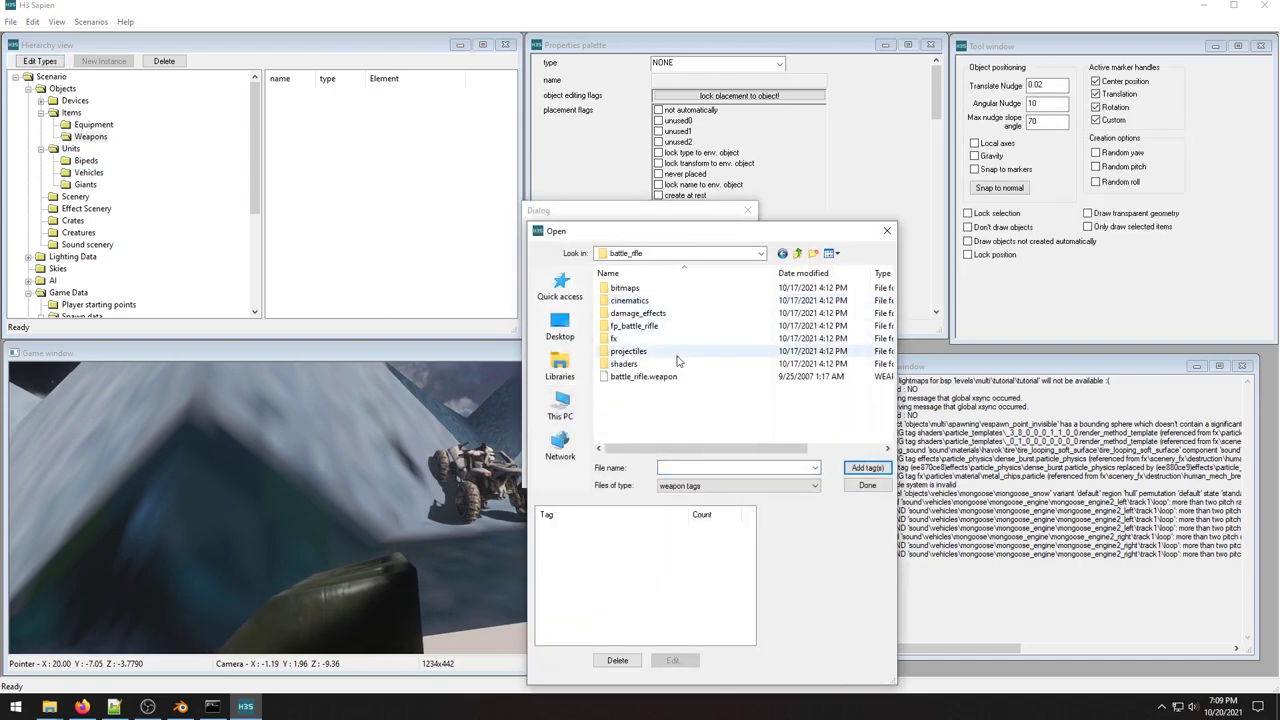
pyautogui.click(643, 376)
pyautogui.click(865, 468)
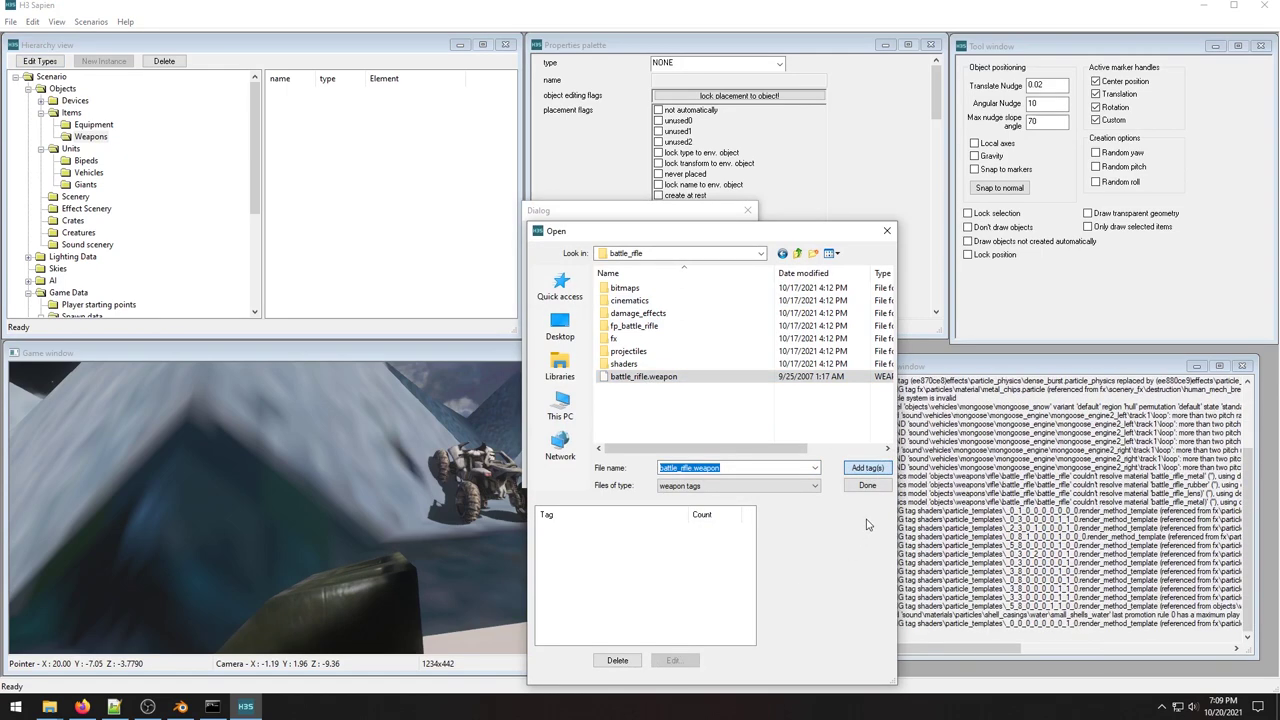
pyautogui.click(862, 486)
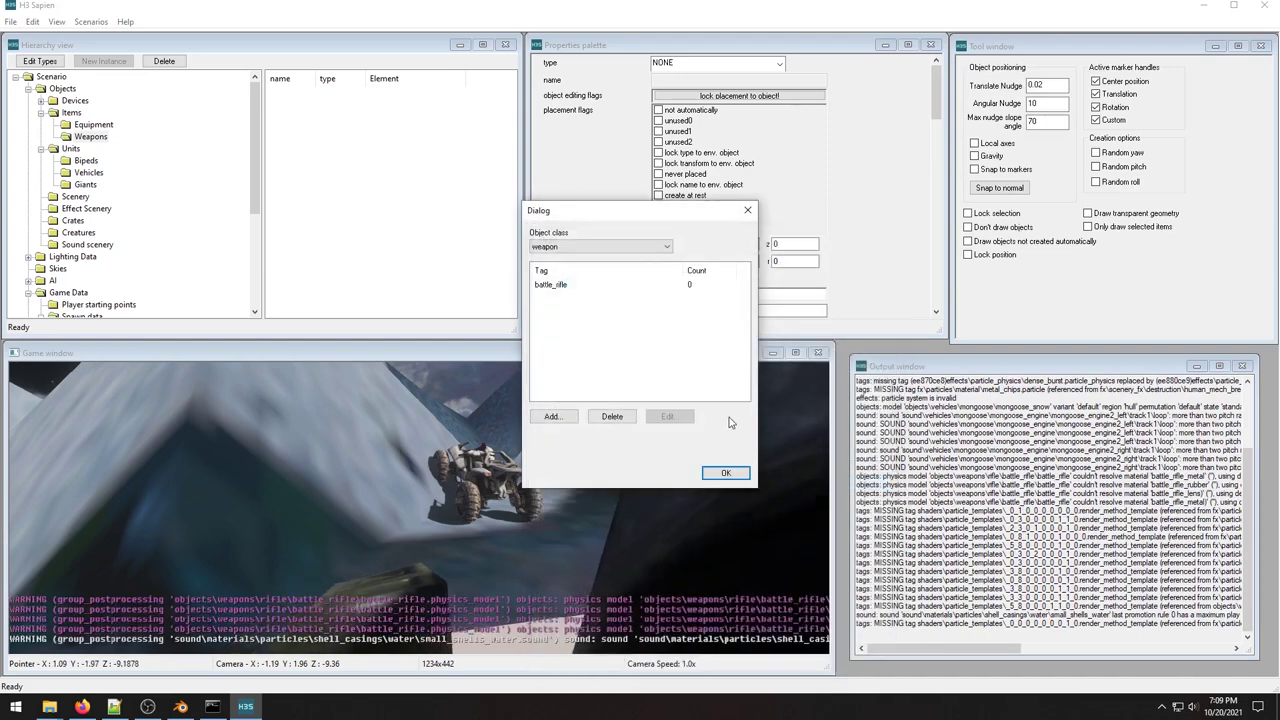
pyautogui.click(731, 471)
# Place a battle_rifle weapon on the terrain beside the mongoose.
pyautogui.rightClick(440, 530)
pyautogui.click(696, 64)
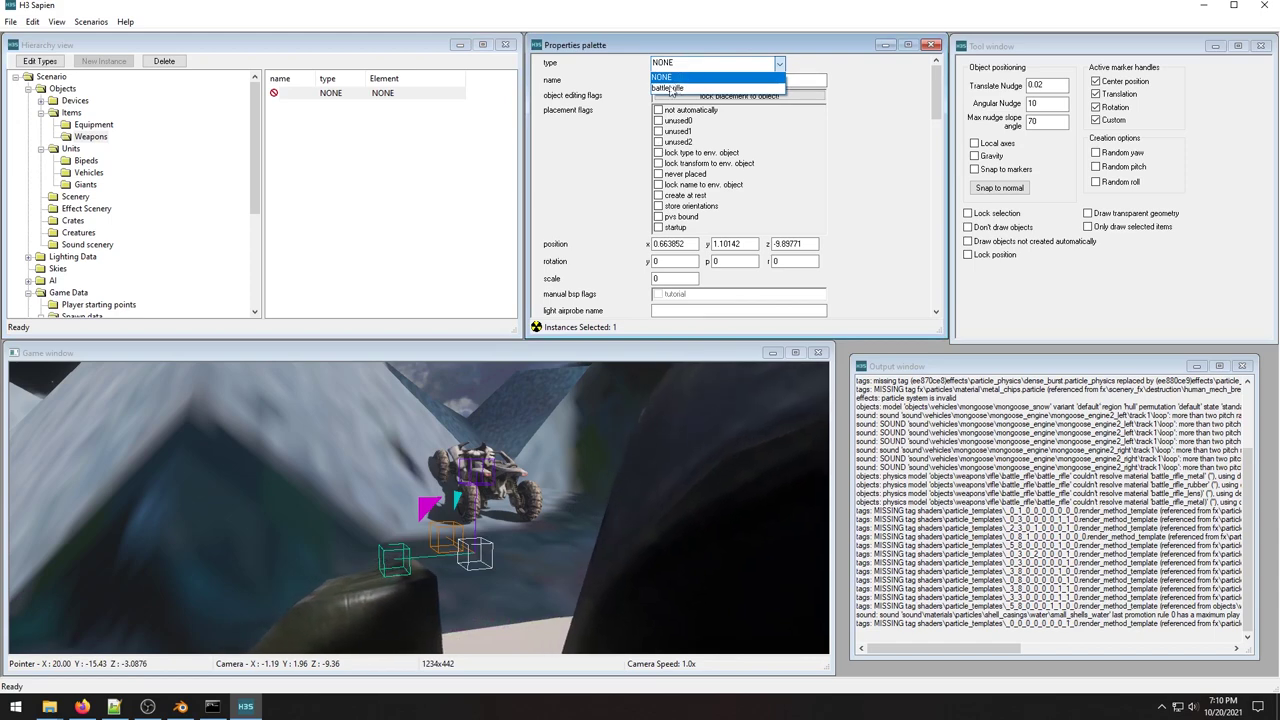
pyautogui.click(669, 86)
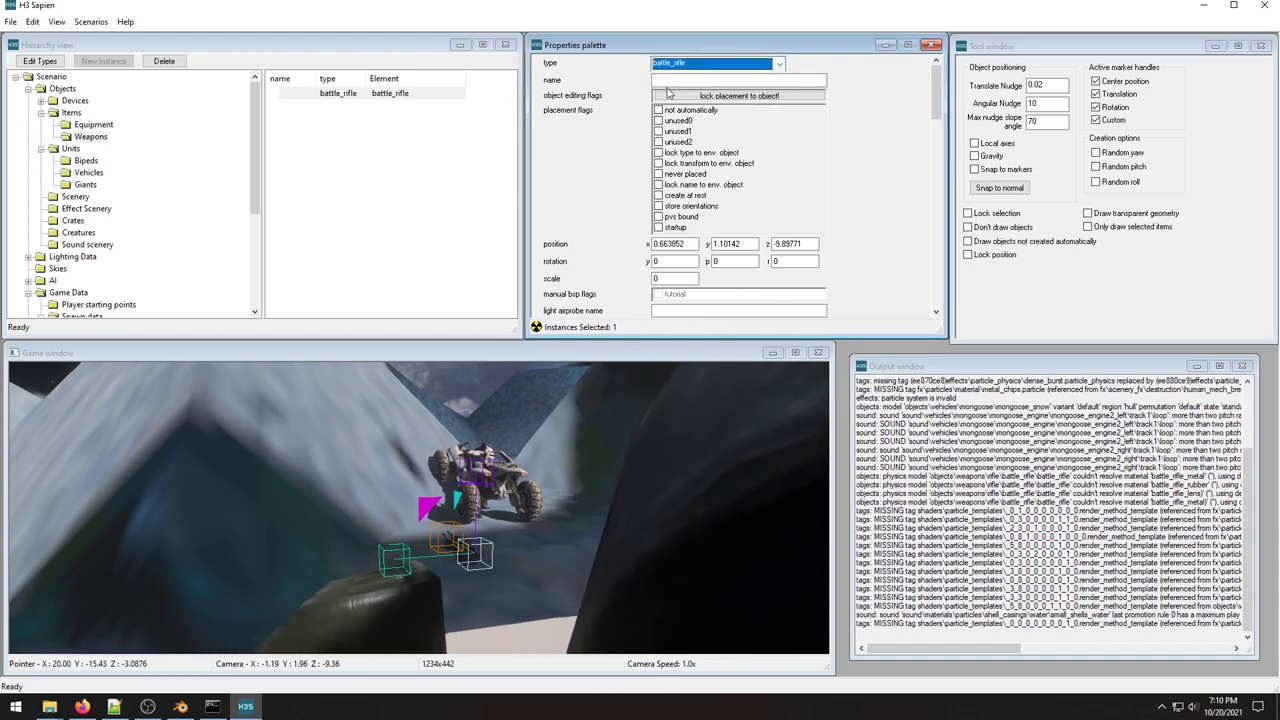
pyautogui.moveTo(440, 500)
pyautogui.mouseDown(button='middle')
pyautogui.moveTo(380, 430)
pyautogui.moveTo(656, 513)
pyautogui.mouseUp(button='middle')
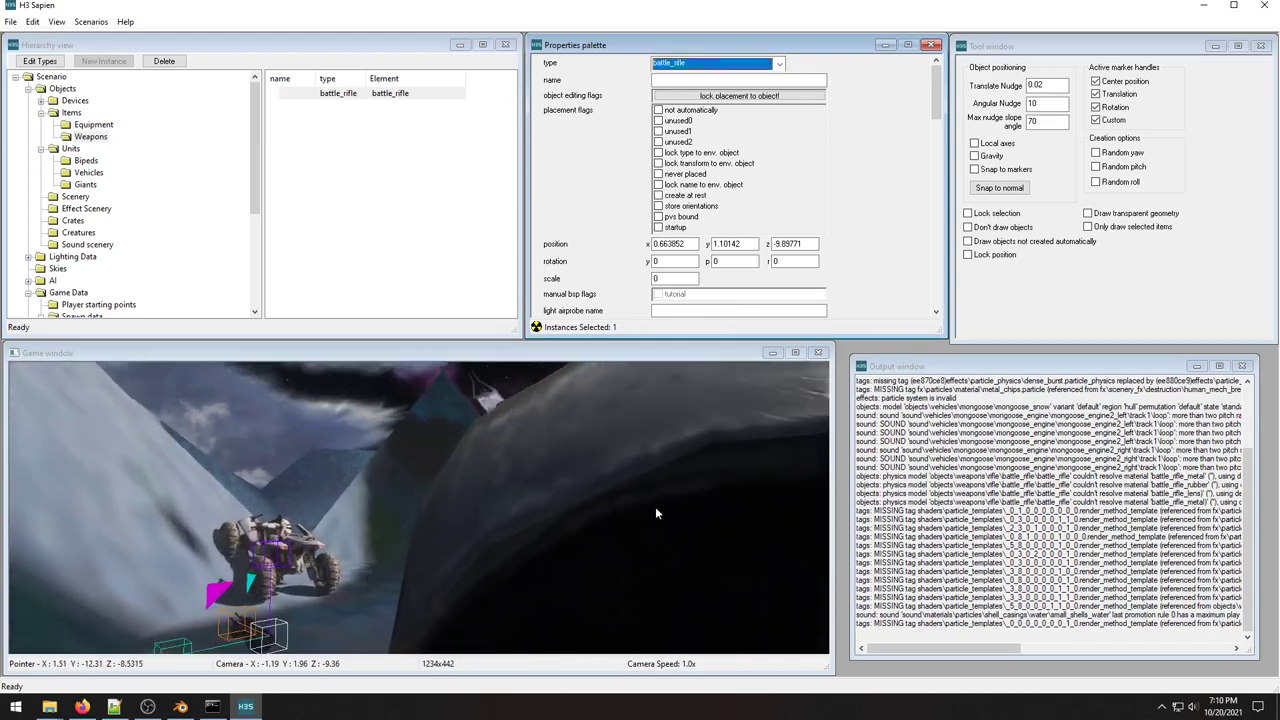
# Save tutorial.scenario, raise the battle rifle slightly, and save the scenario again.
pyautogui.click(10, 22)
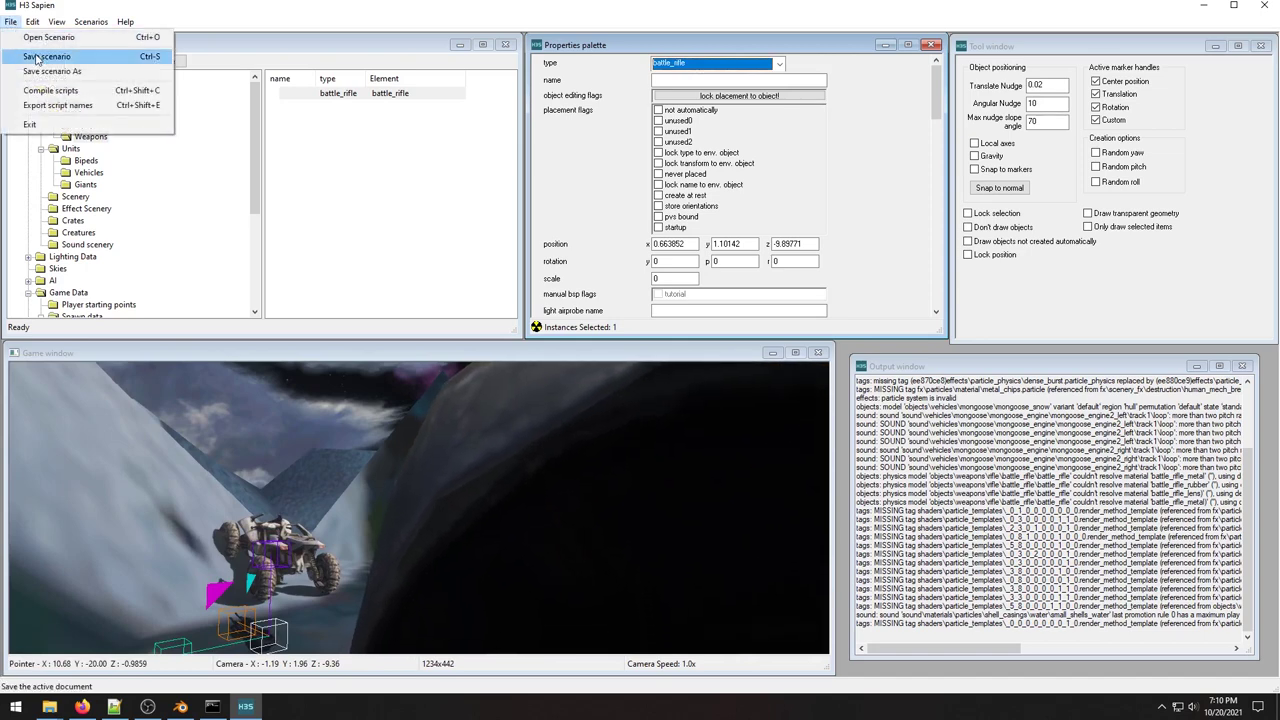
pyautogui.click(32, 55)
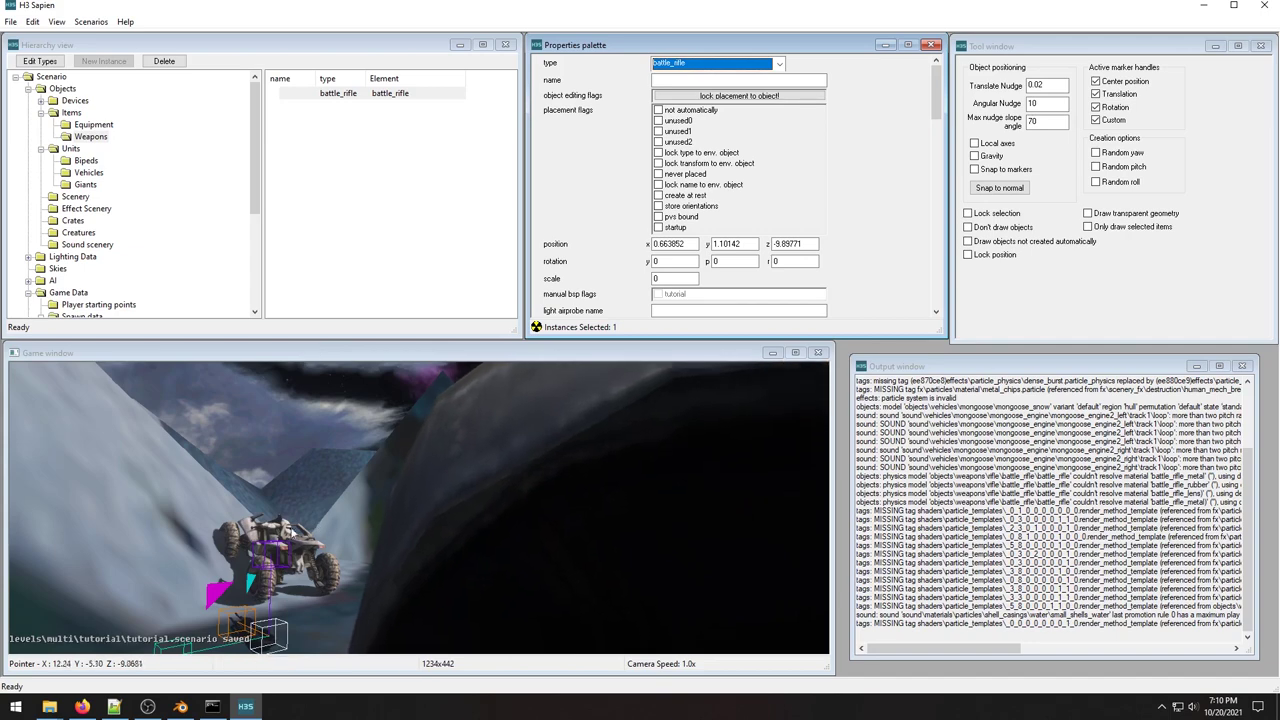
pyautogui.click(323, 577)
pyautogui.moveTo(323, 577); pyautogui.dragTo(334, 545)
pyautogui.moveTo(345, 523)
pyautogui.mouseDown(button='middle')
pyautogui.moveTo(590, 568)
pyautogui.moveTo(322, 545)
pyautogui.mouseUp(button='middle')
pyautogui.click(10, 21)
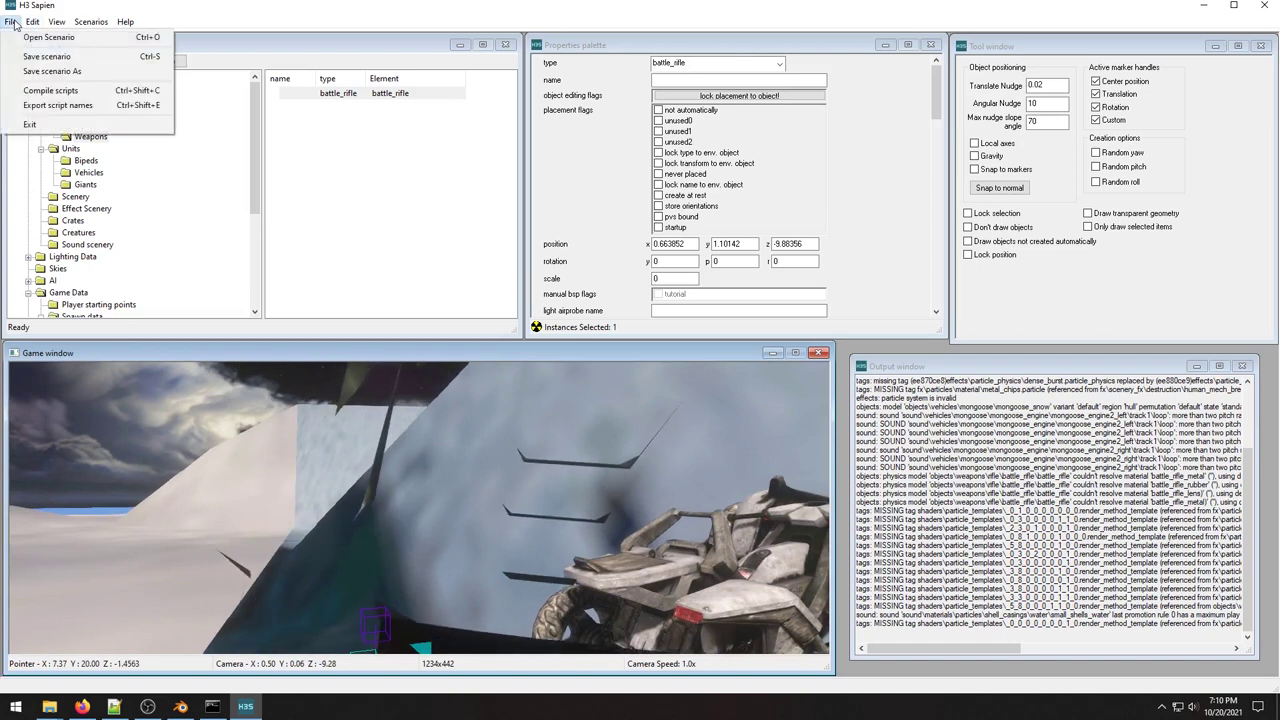
pyautogui.click(36, 60)
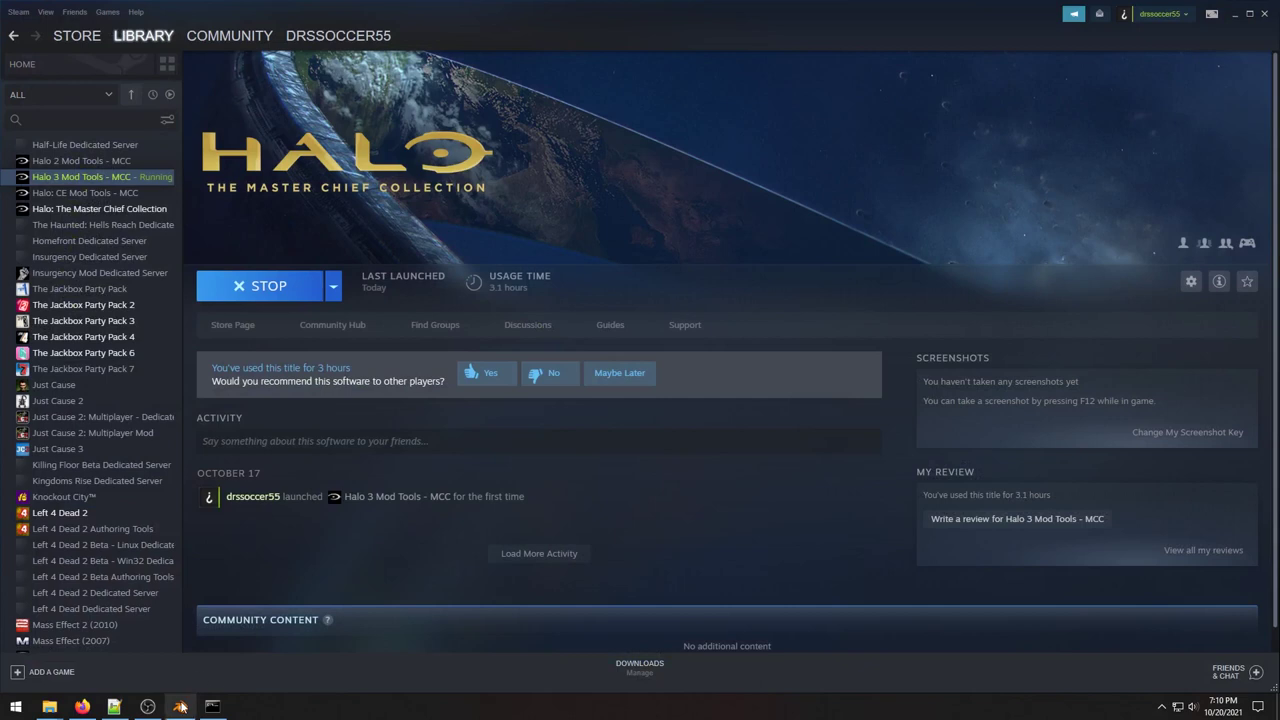
# Stop Halo 3 Mod Tools - MCC in Steam and launch it again.
pyautogui.click(261, 300)
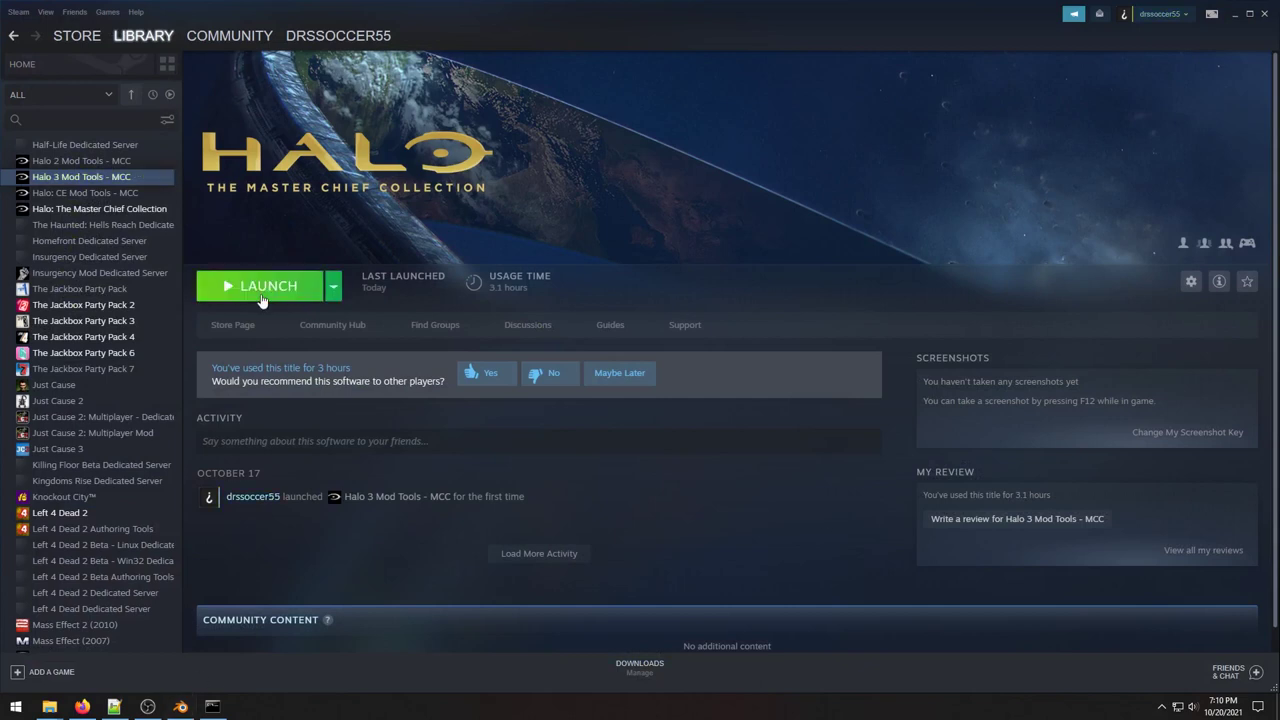
pyautogui.click(262, 296)
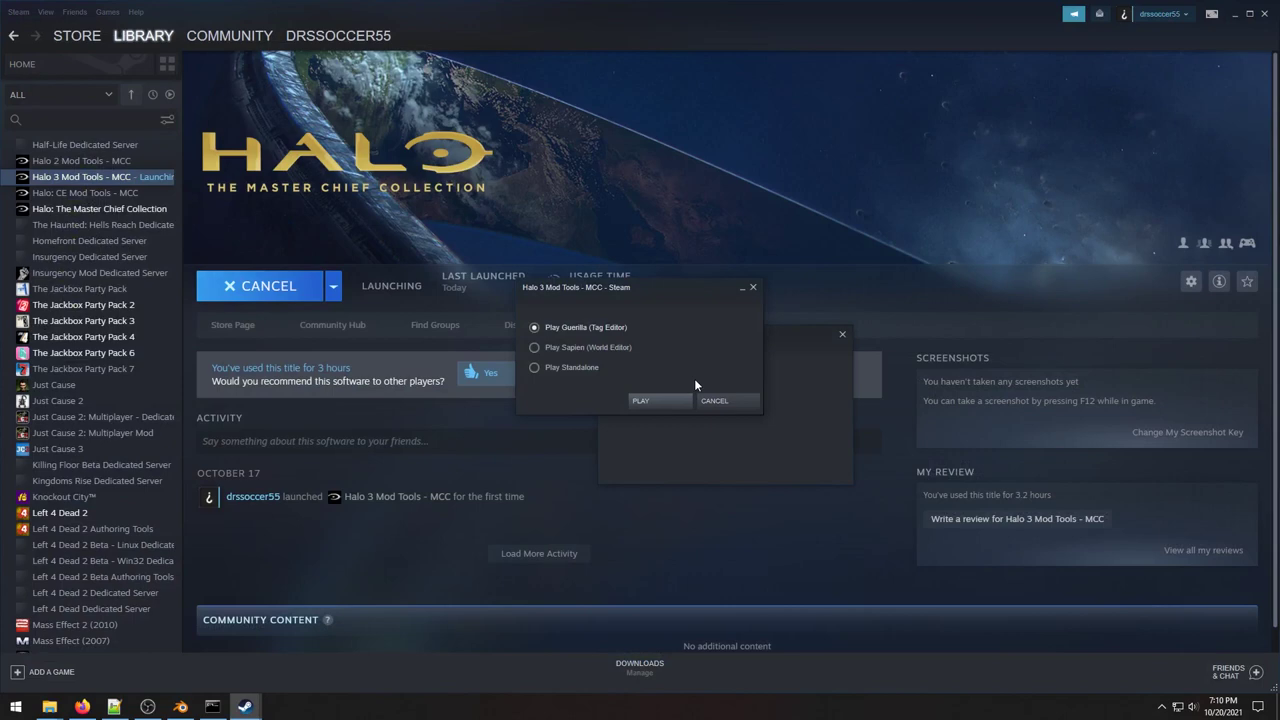
# Start the Guerilla tag editor and select tutorial.scenario in the tag tree.
pyautogui.click(665, 402)
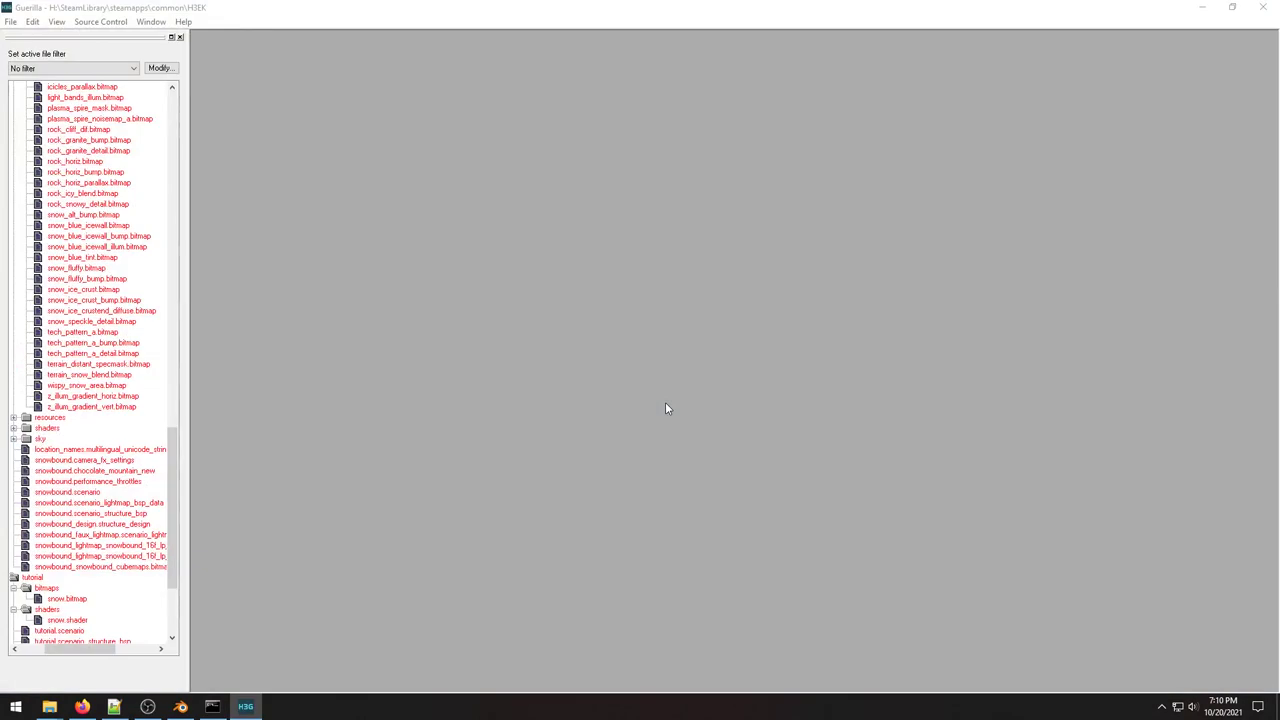
pyautogui.moveTo(172, 505); pyautogui.dragTo(186, 130)
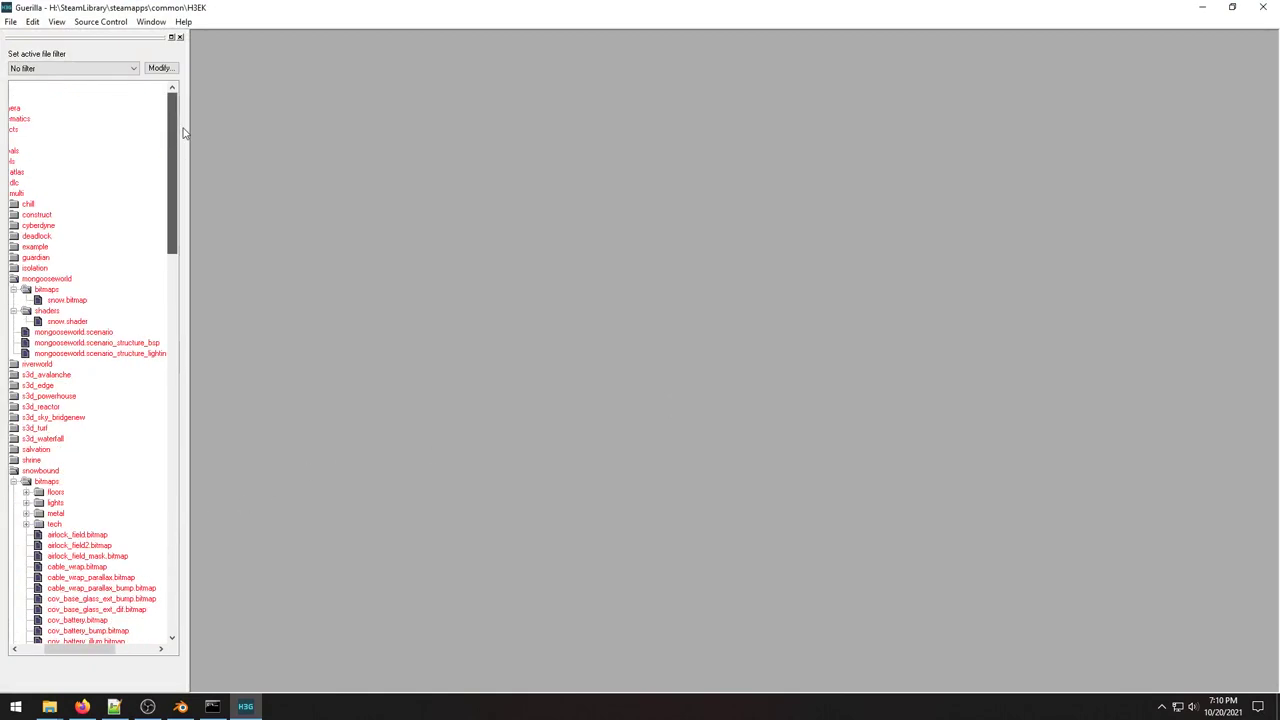
pyautogui.moveTo(72, 657); pyautogui.dragTo(48, 657)
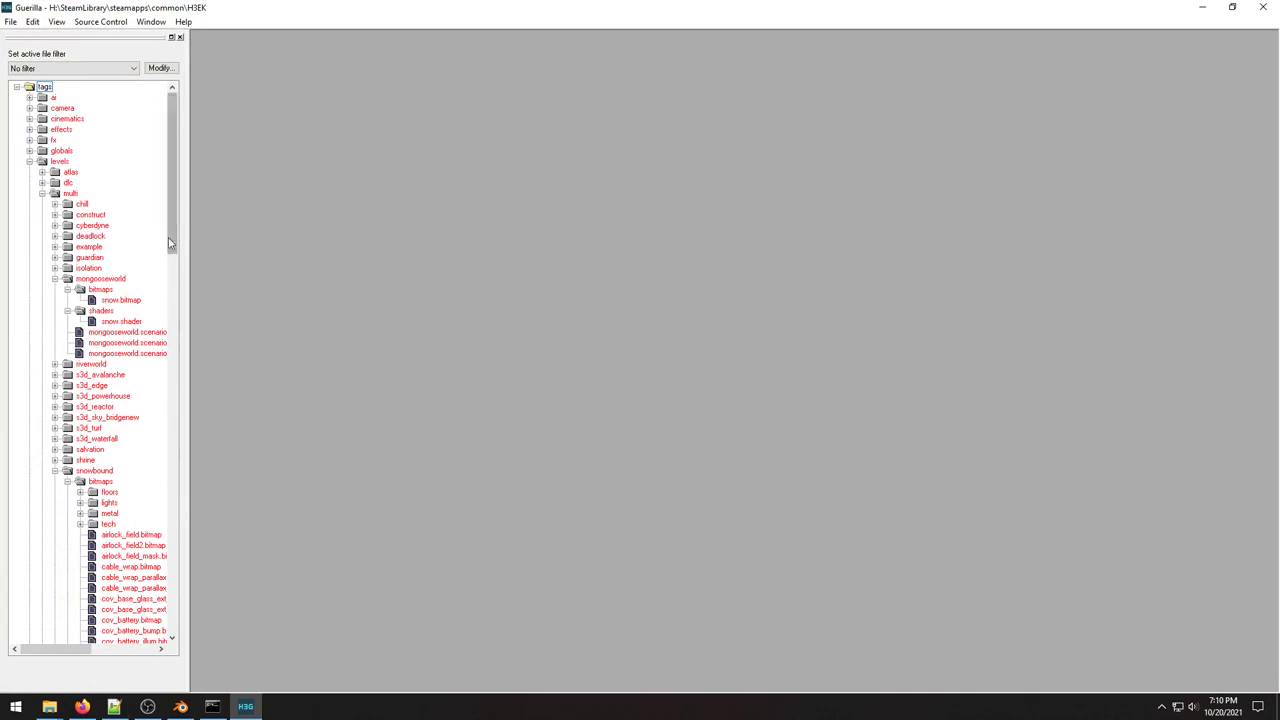
pyautogui.moveTo(173, 238); pyautogui.dragTo(167, 620)
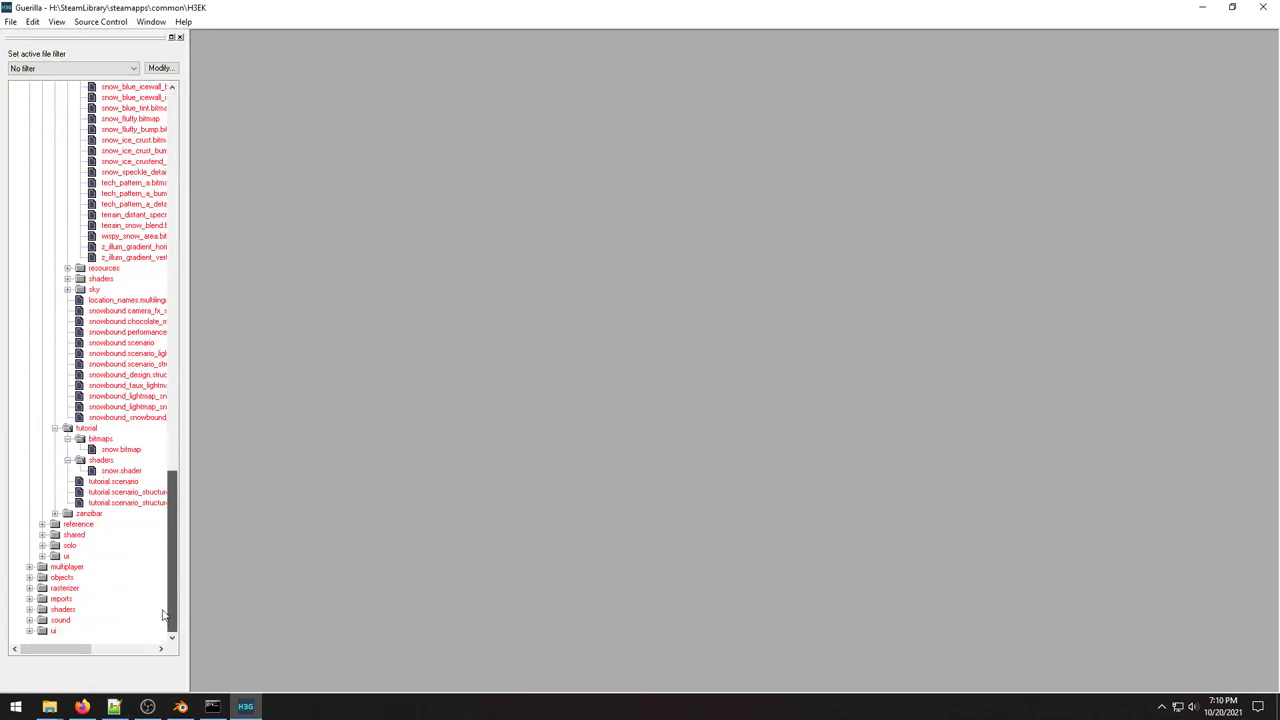
pyautogui.click(114, 481)
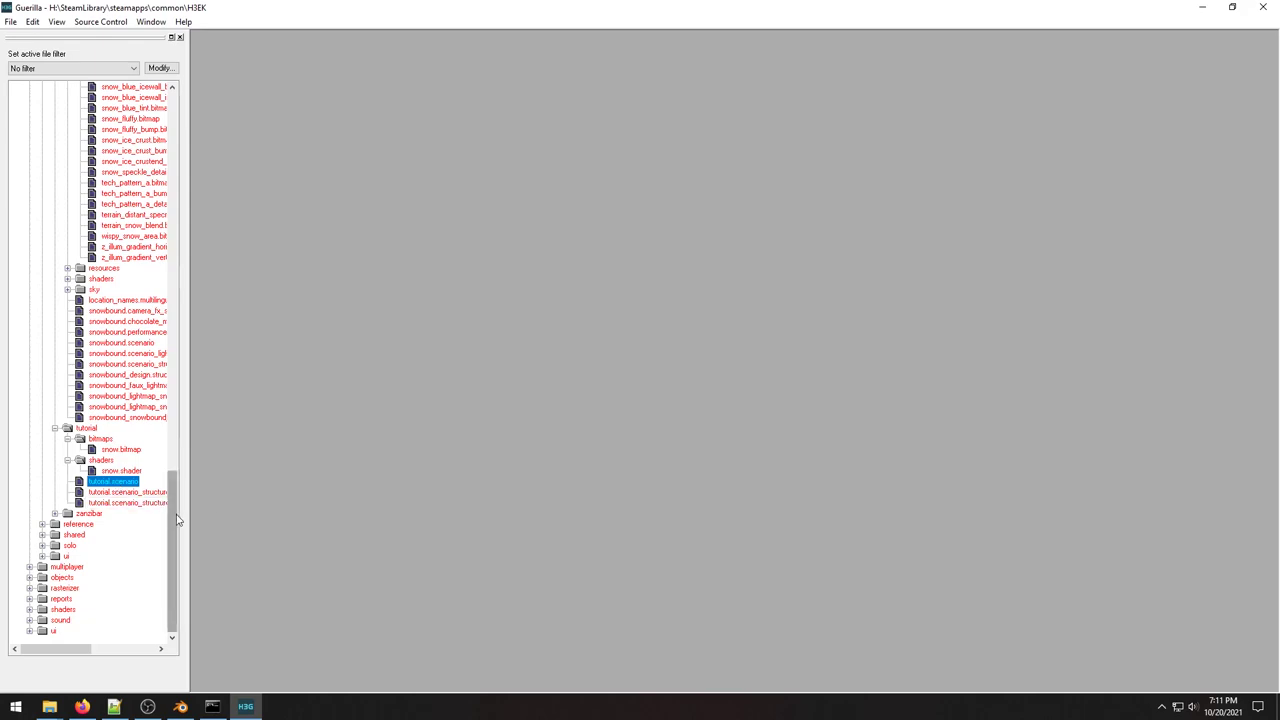
# Collapse the mongooseworld folder, expand isolation, and select isolation.scenario.
pyautogui.moveTo(177, 519); pyautogui.dragTo(180, 148)
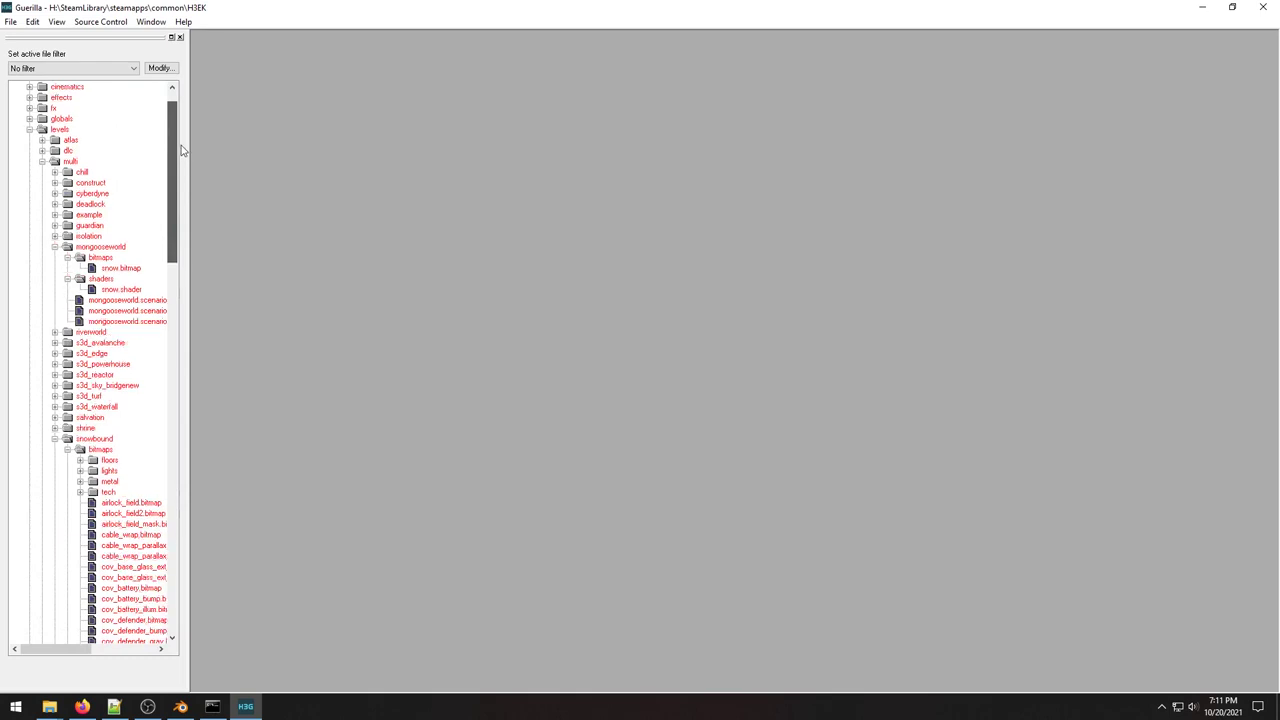
pyautogui.click(55, 247)
pyautogui.click(55, 236)
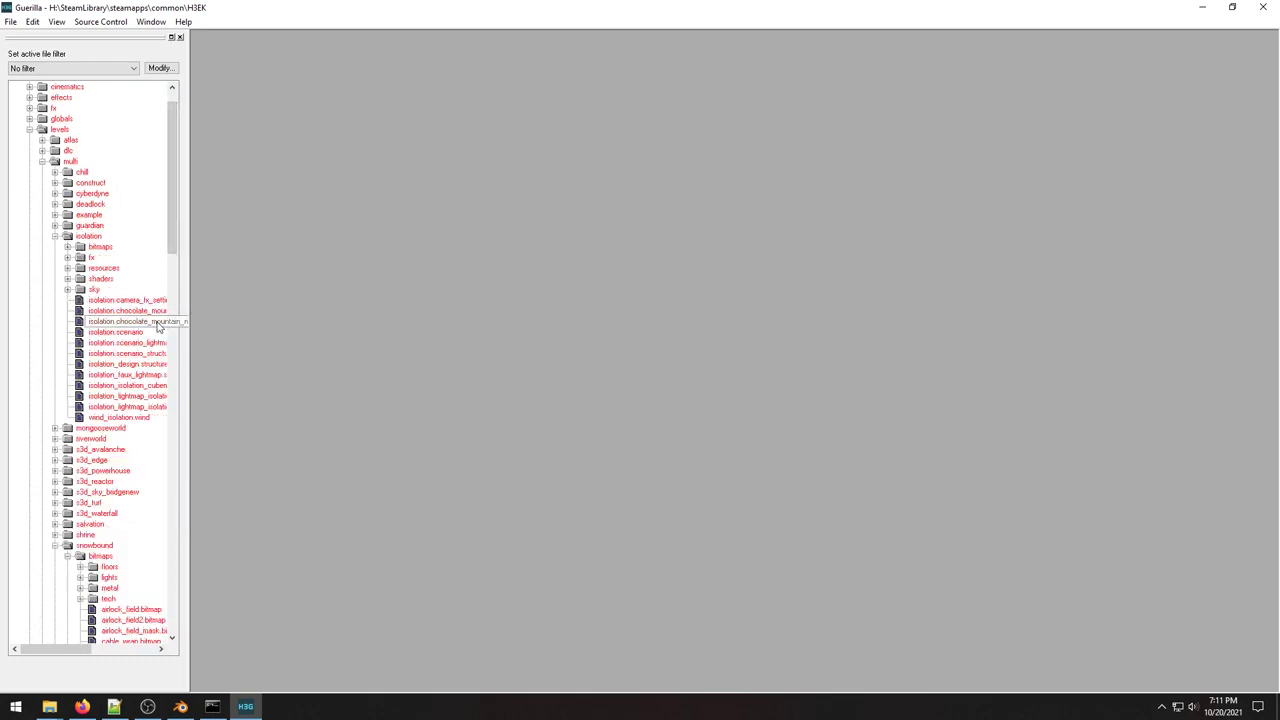
pyautogui.click(124, 333)
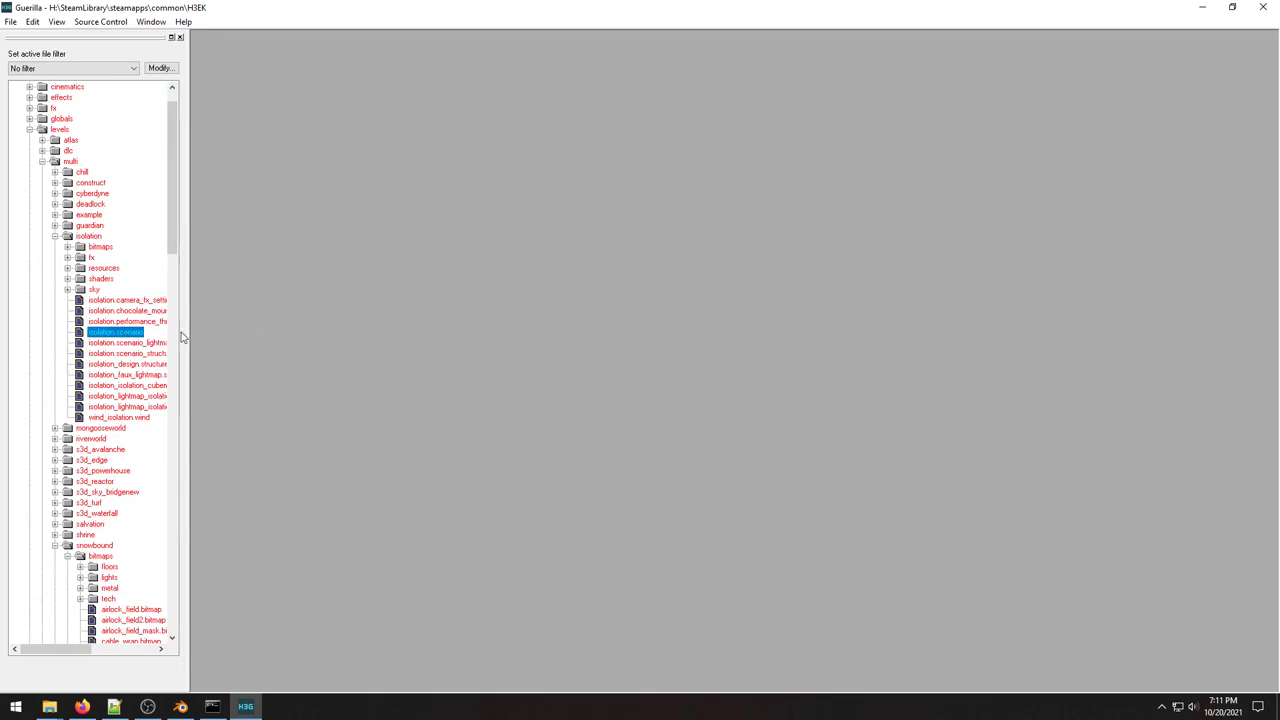
pyautogui.doubleClick(119, 335)
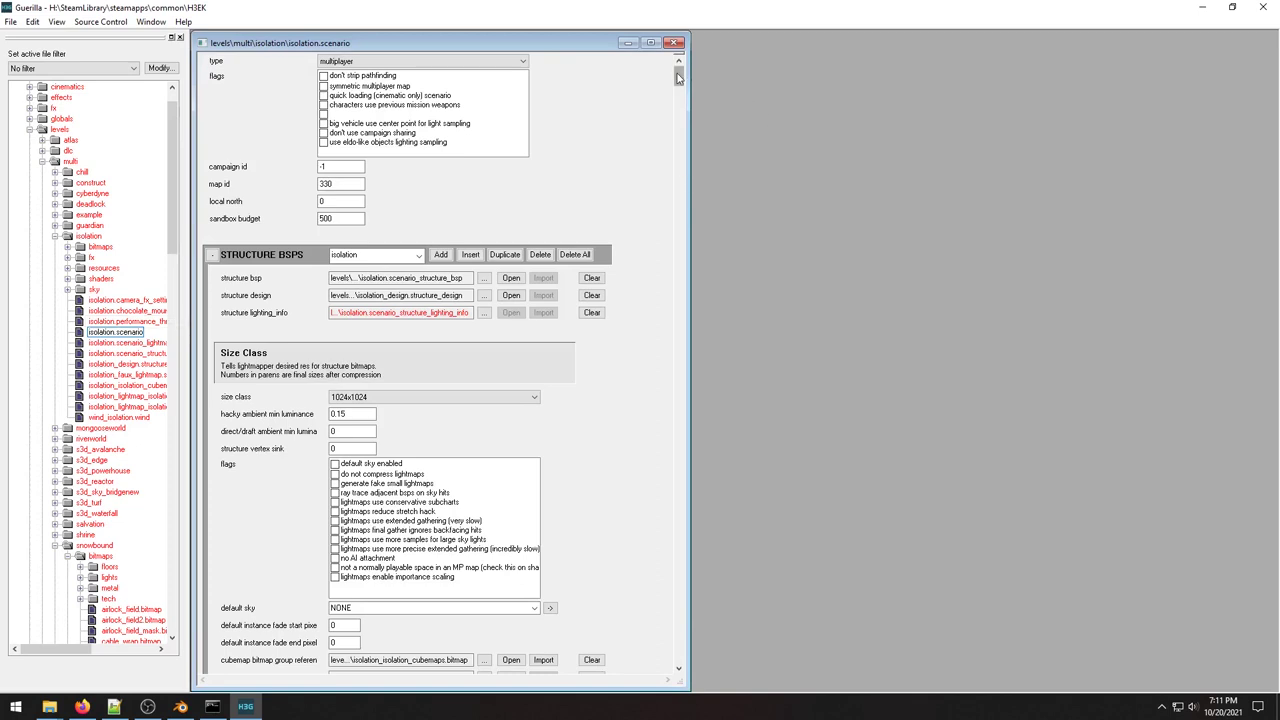
pyautogui.moveTo(350, 184); pyautogui.dragTo(313, 189)
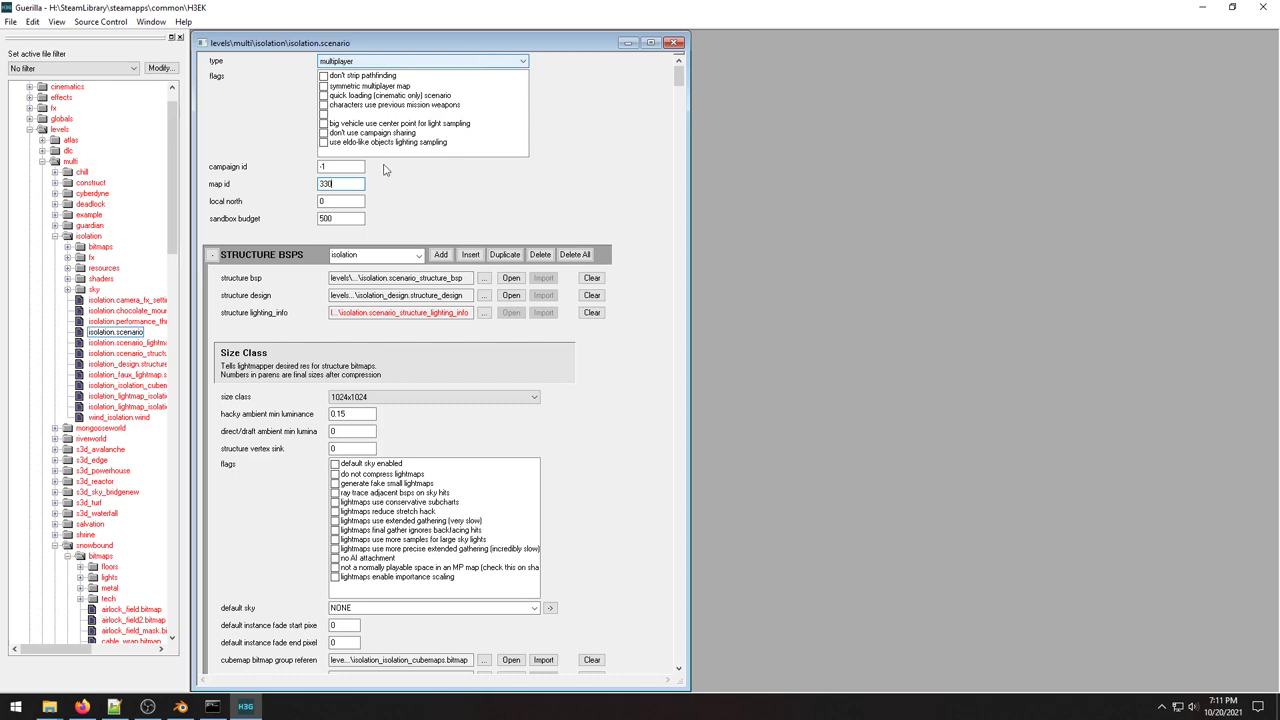
pyautogui.moveTo(364, 167); pyautogui.dragTo(315, 169)
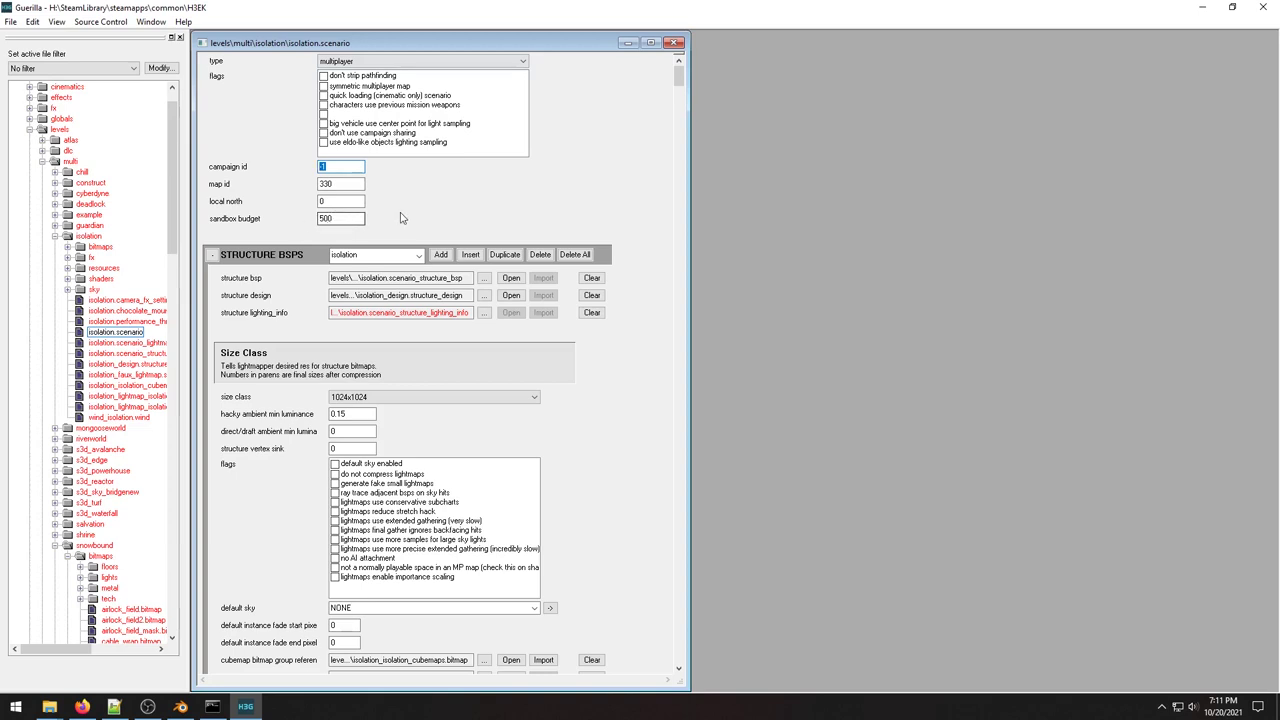
pyautogui.click(677, 43)
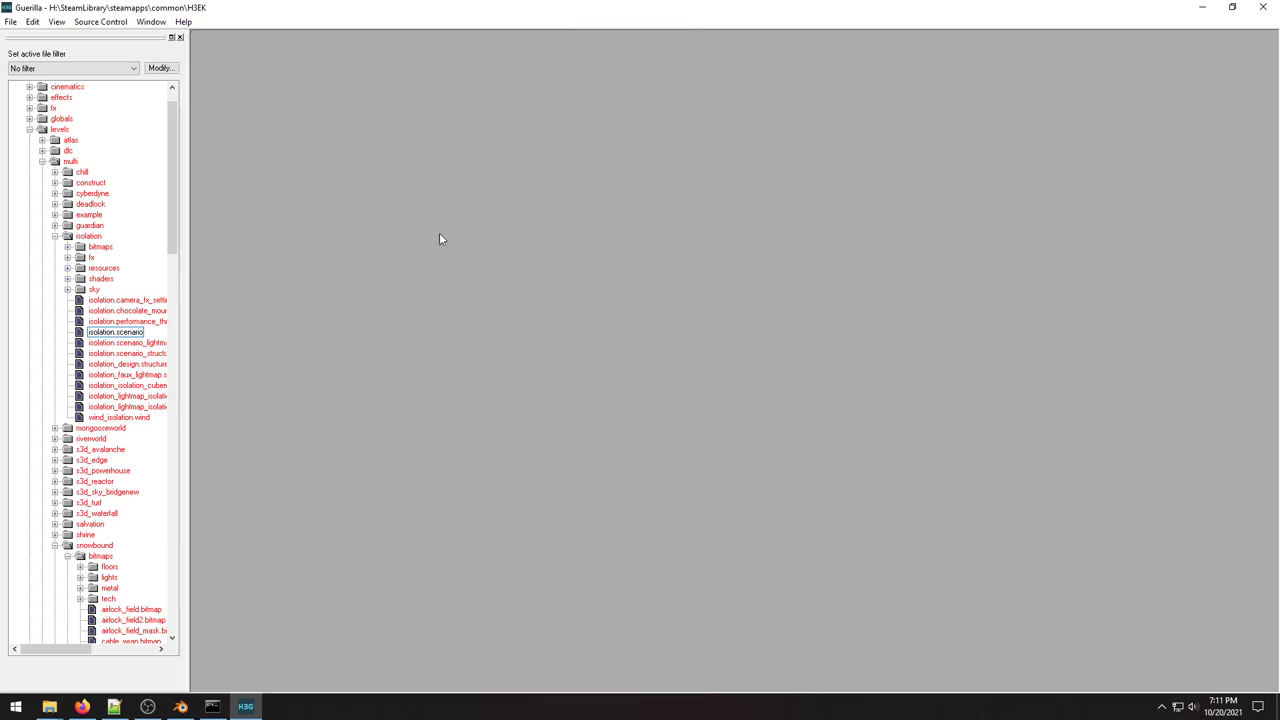
pyautogui.scroll(-2, 152, 504)
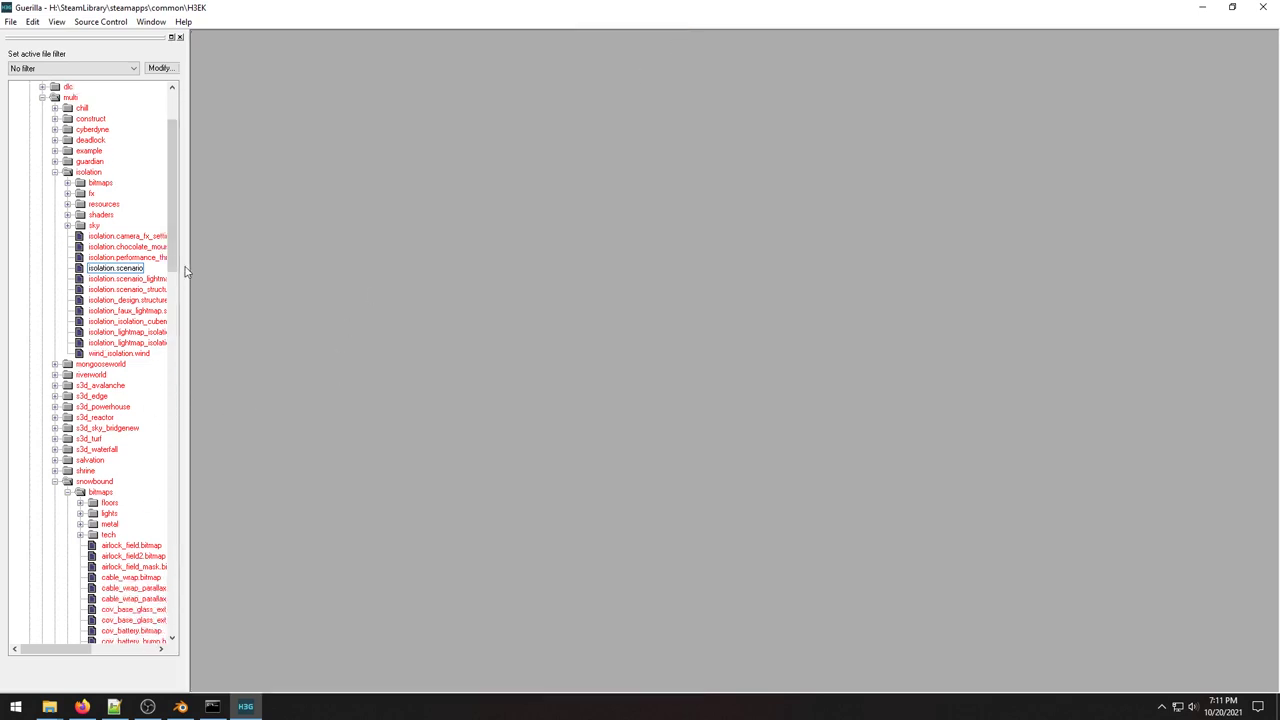
# Open the tutorial.scenario tag from the tags tree.
pyautogui.moveTo(172, 258); pyautogui.dragTo(172, 604)
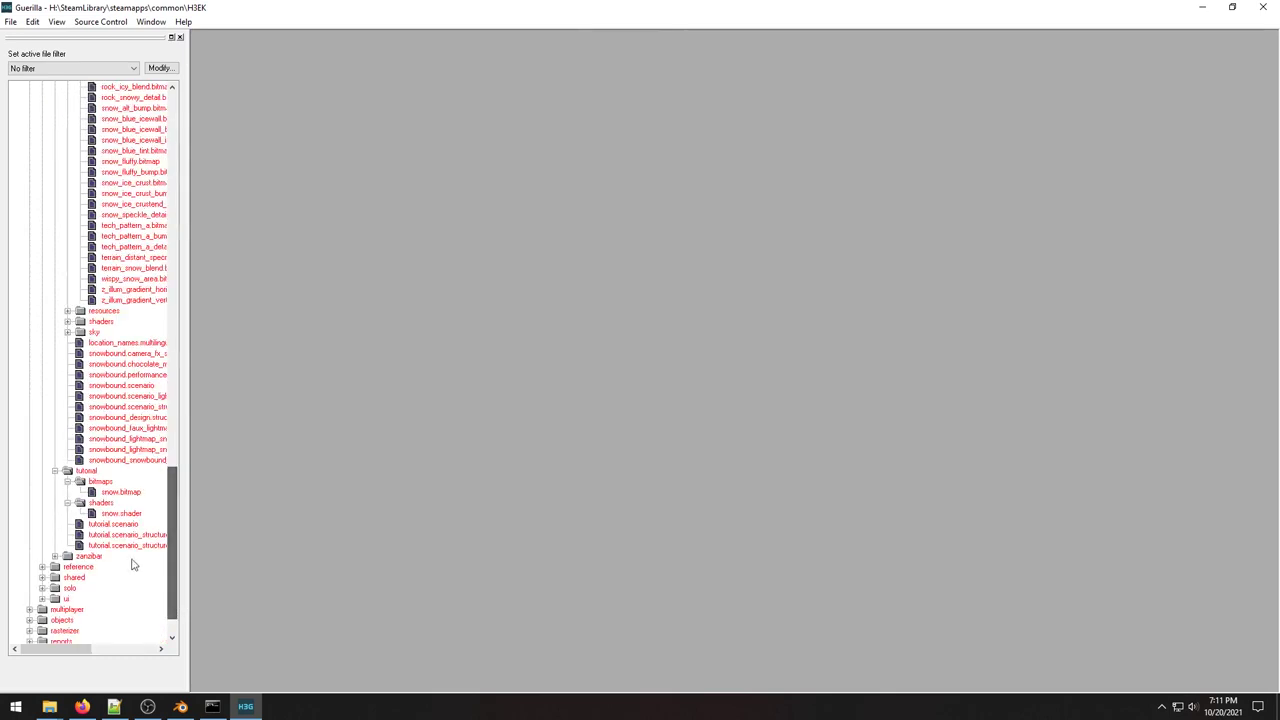
pyautogui.click(103, 525)
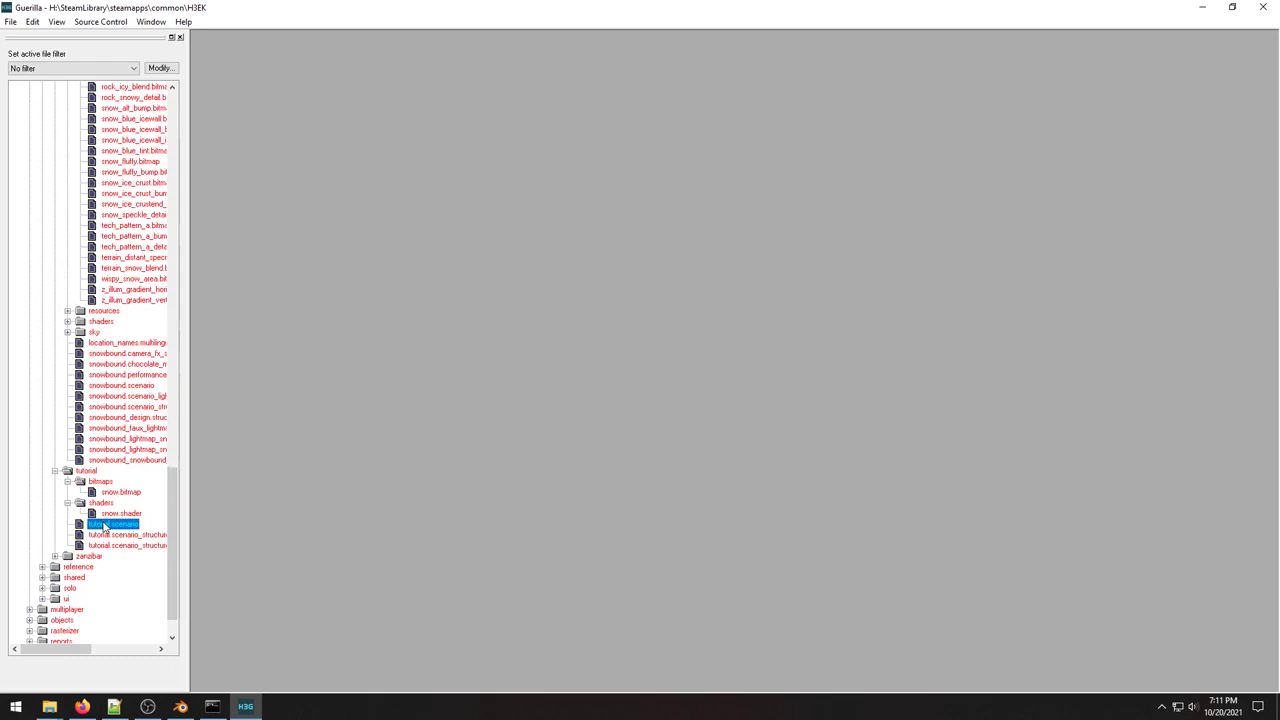
pyautogui.doubleClick(104, 526)
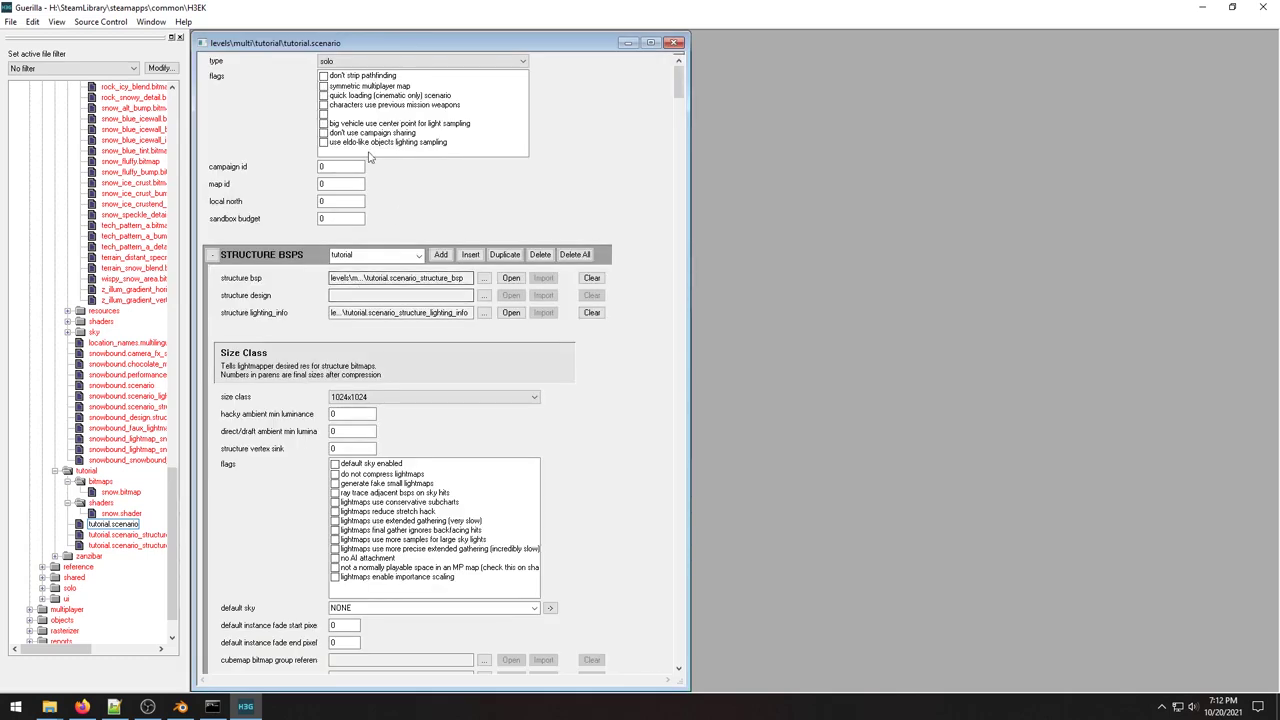
# Make the scenario multiplayer with campaign id -1, map id 330, sandbox budget 500, and save it.
pyautogui.click(343, 61)
pyautogui.click(345, 79)
pyautogui.click(323, 170)
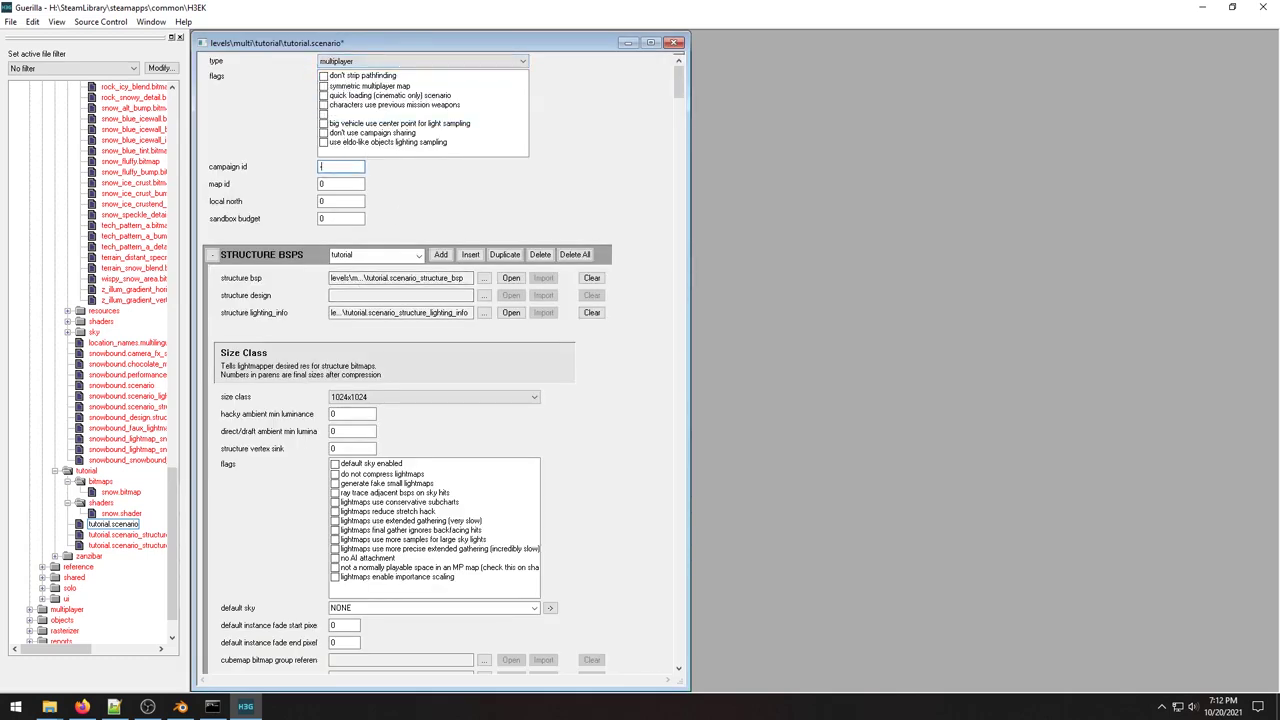
pyautogui.press('Tab')
pyautogui.write('330')
pyautogui.press('Tab')
pyautogui.press('Tab')
pyautogui.write('50')
pyautogui.click(676, 44)
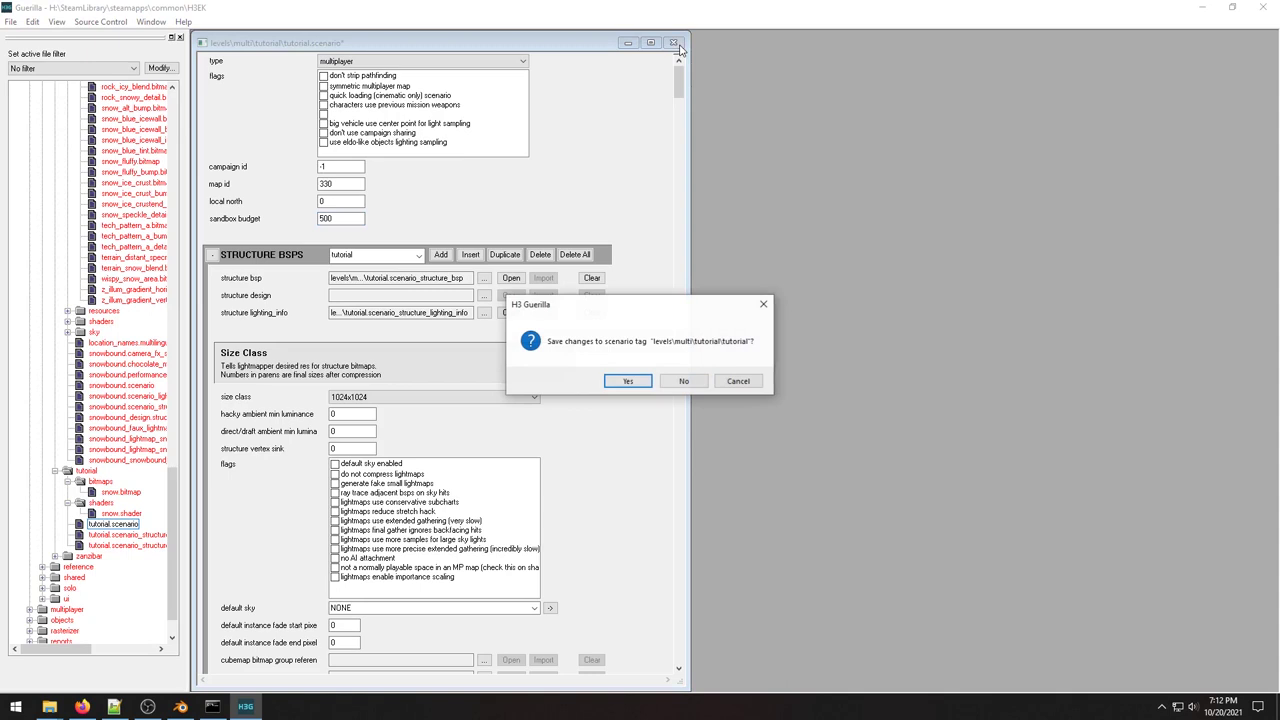
pyautogui.click(625, 383)
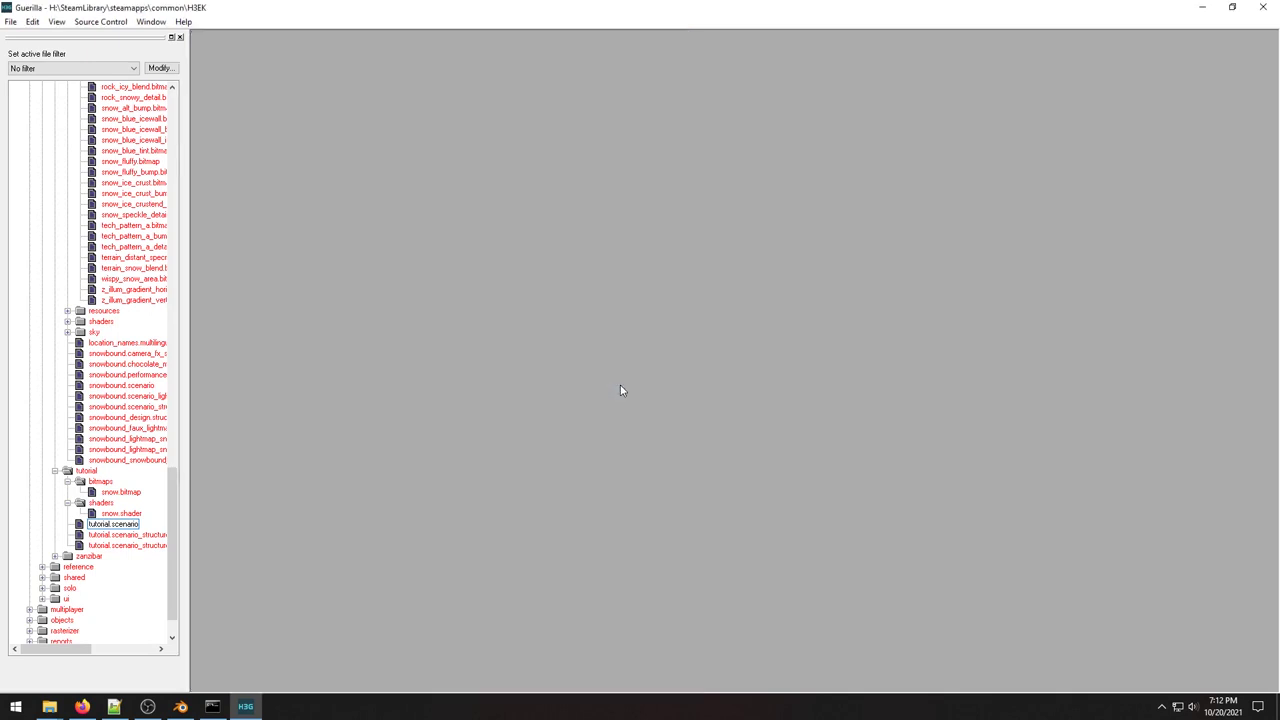
# Close Guerilla and copy the build-cache-file example command from the c20 Tool page.
pyautogui.click(1266, 6)
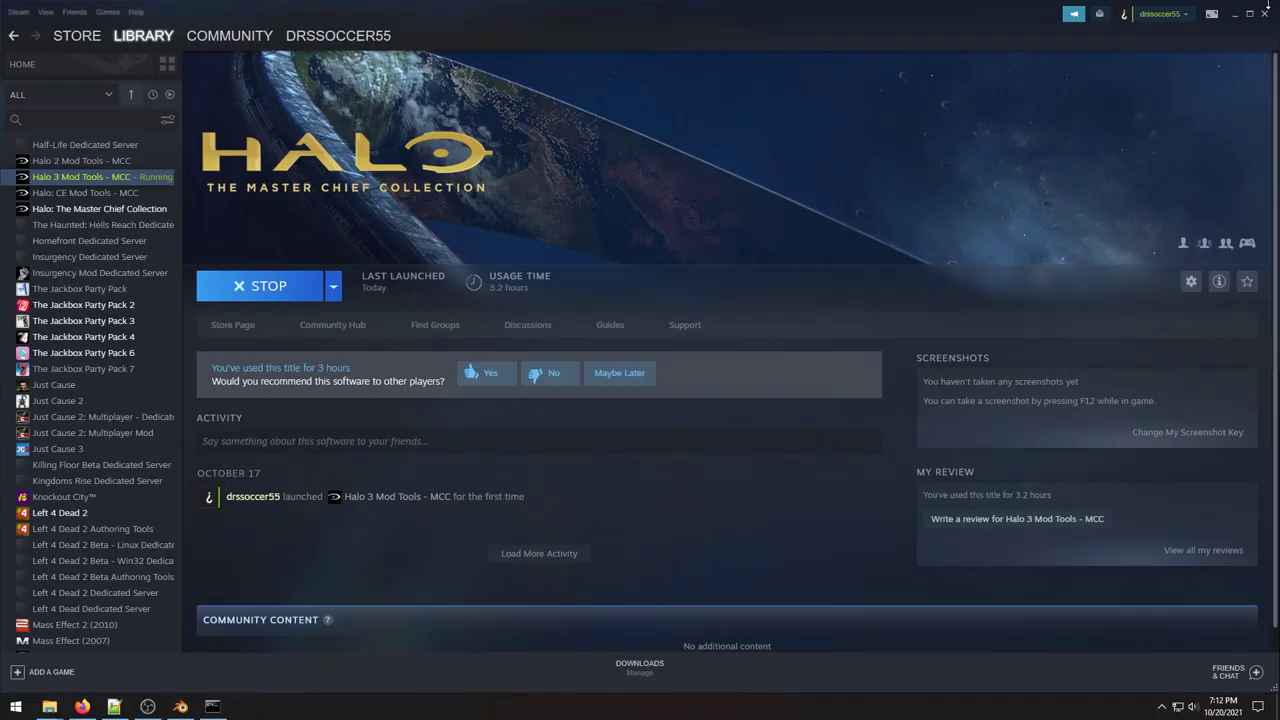
pyautogui.click(212, 706)
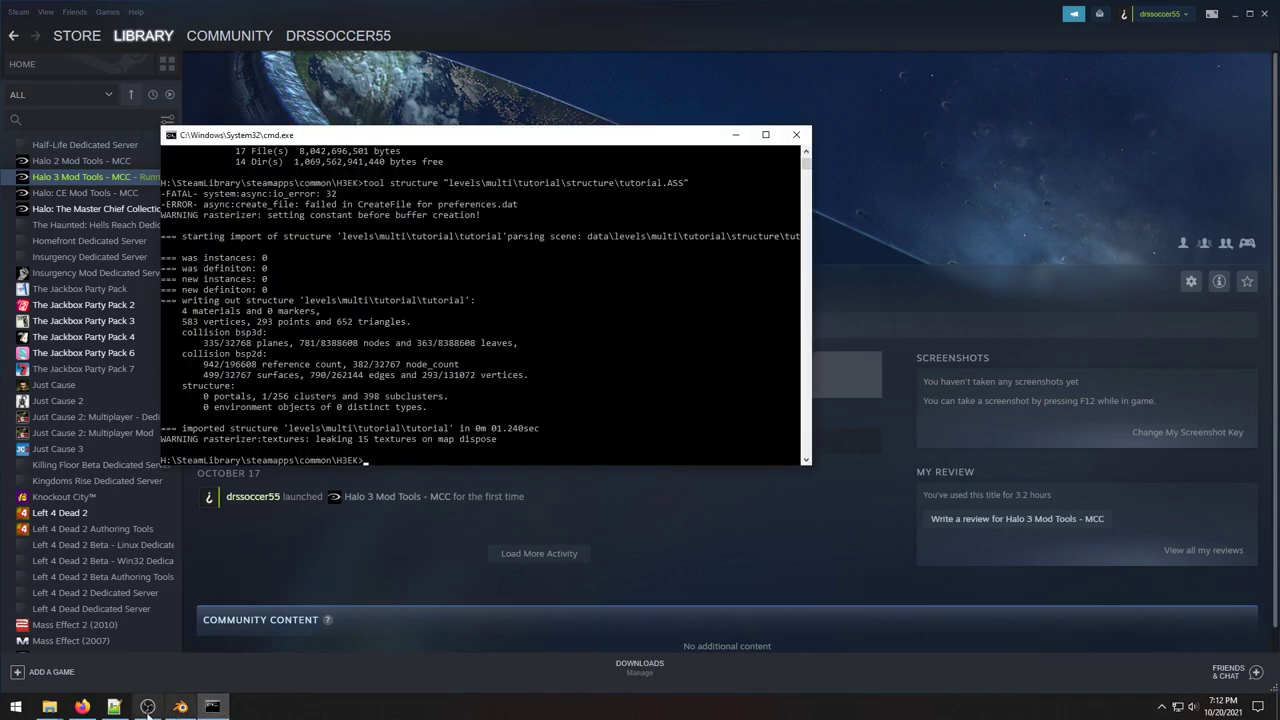
pyautogui.moveTo(58, 716)
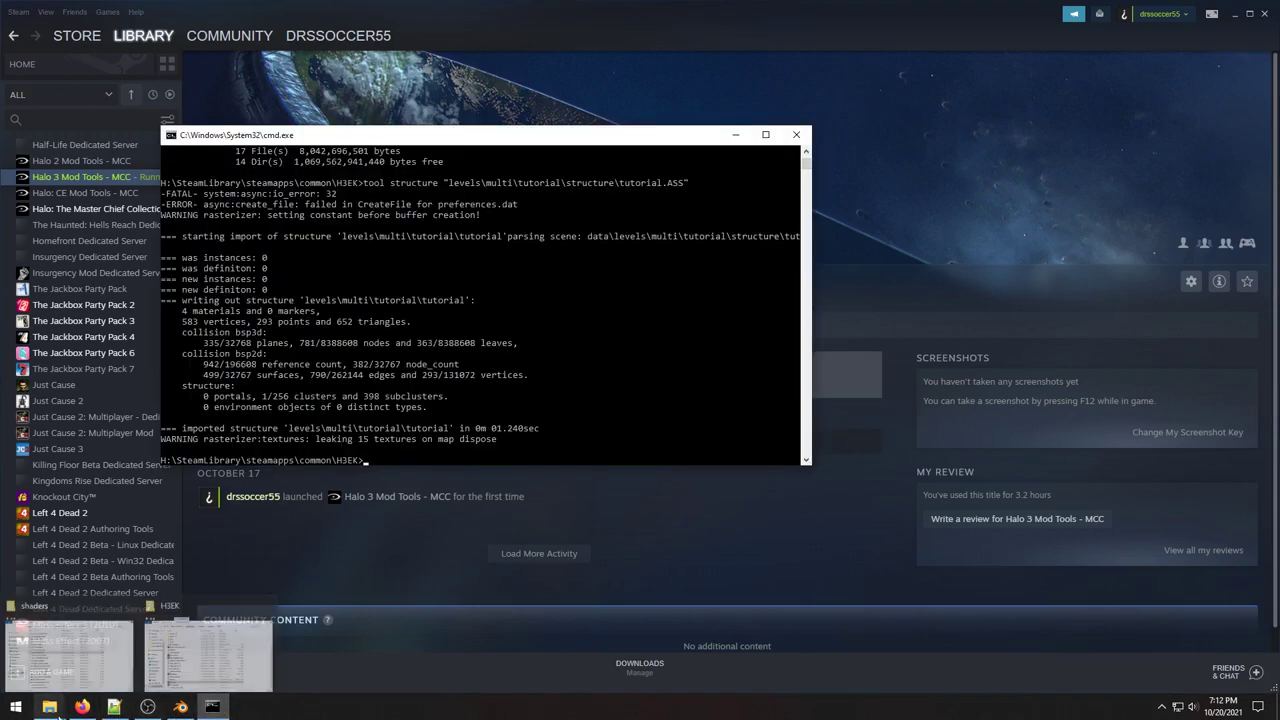
pyautogui.click(76, 712)
pyautogui.click(1111, 419)
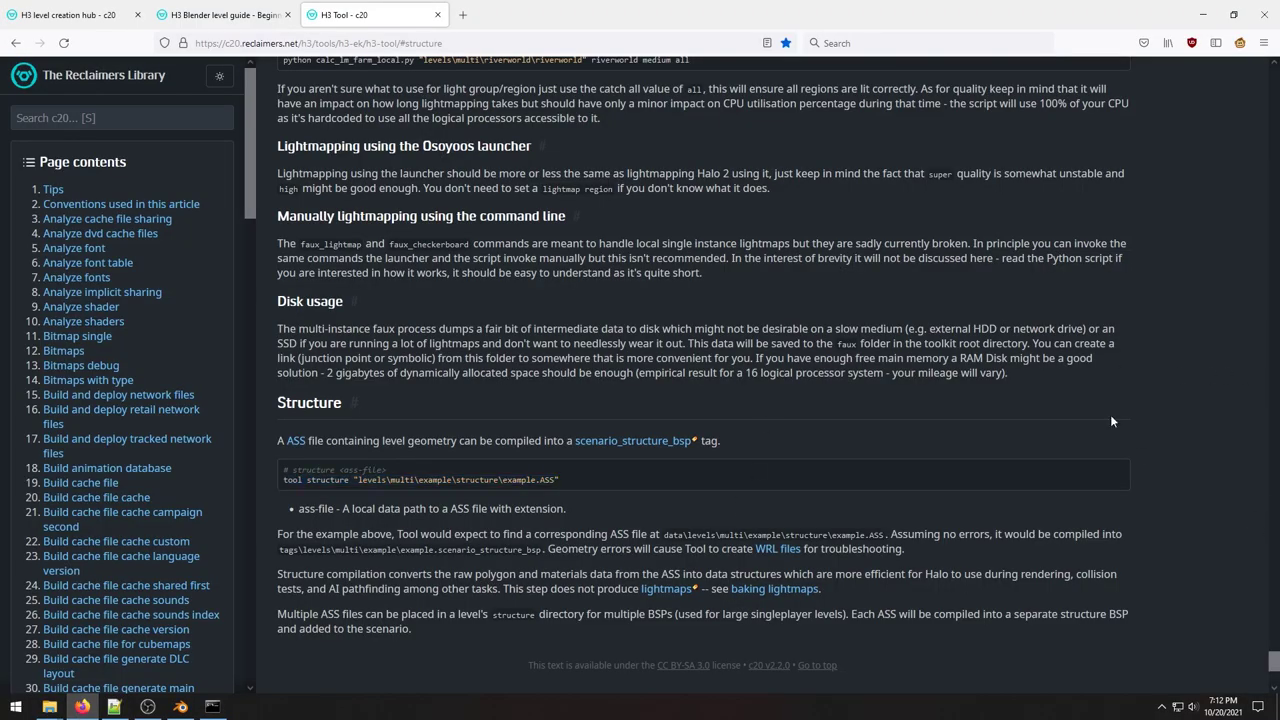
pyautogui.hotkey('ctrl', 'f')
pyautogui.write('bu')
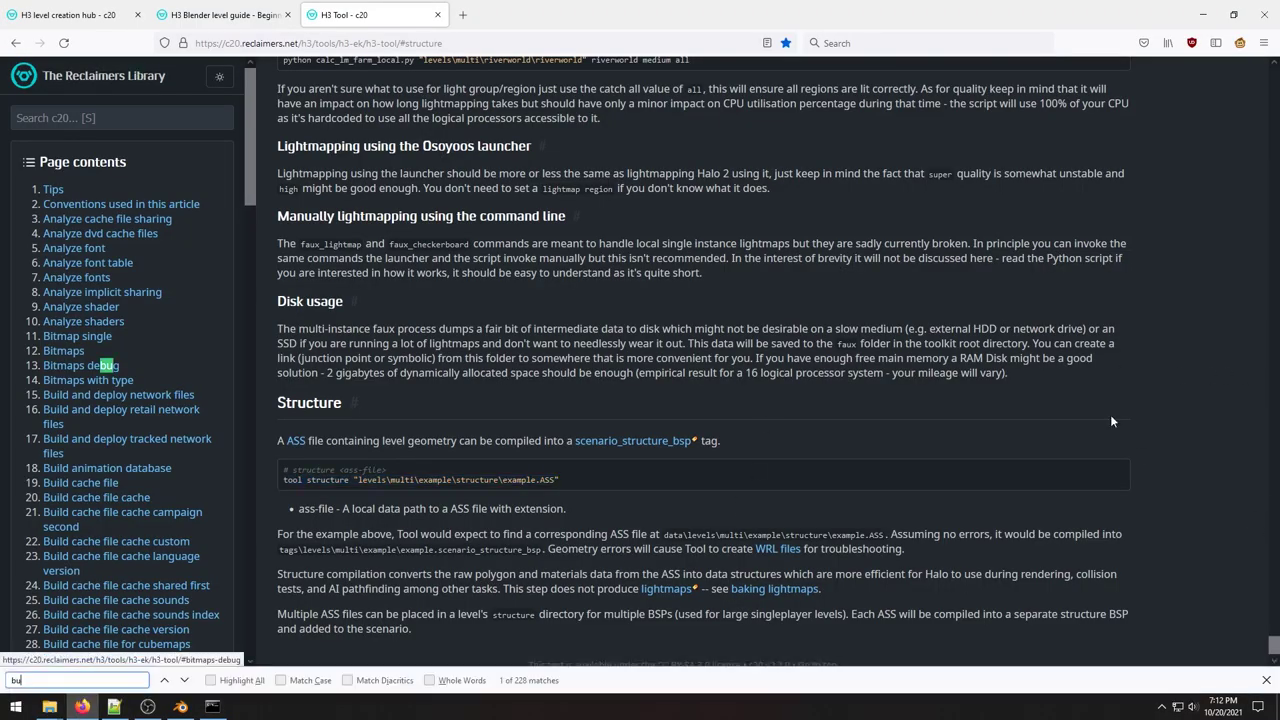
pyautogui.write('ild-cac')
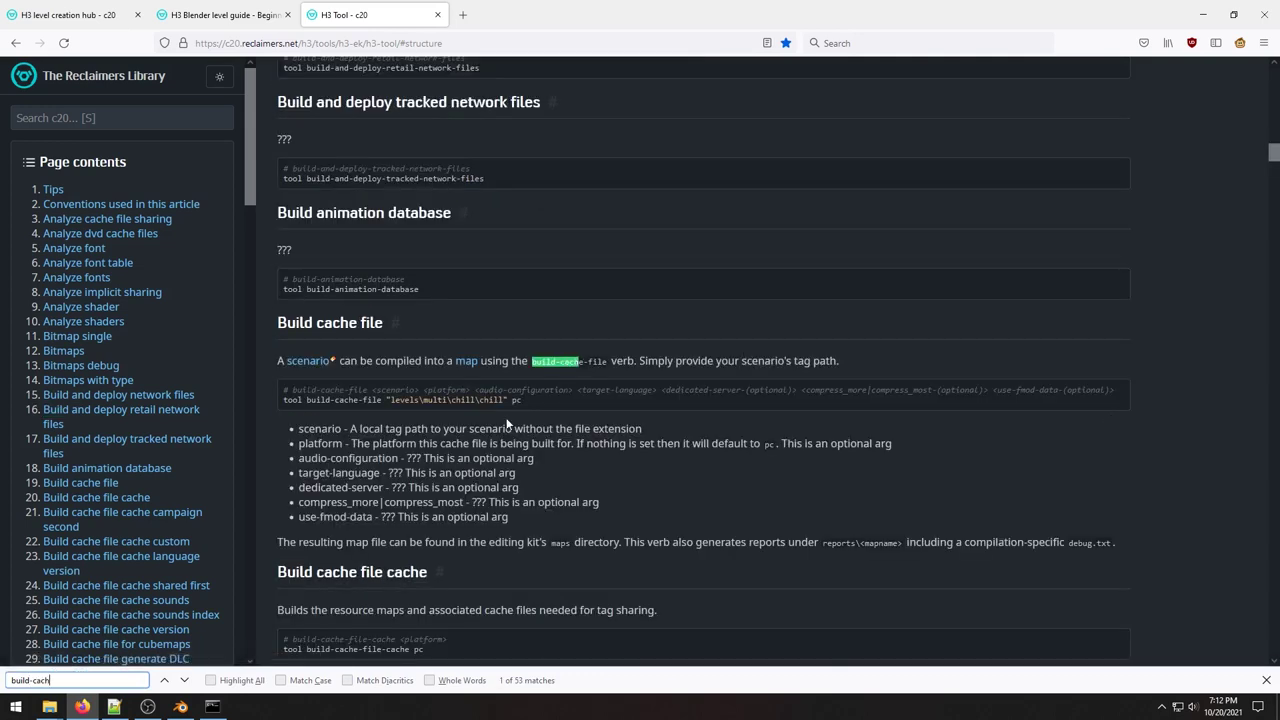
pyautogui.write('h')
pyautogui.moveTo(507, 424); pyautogui.dragTo(319, 406)
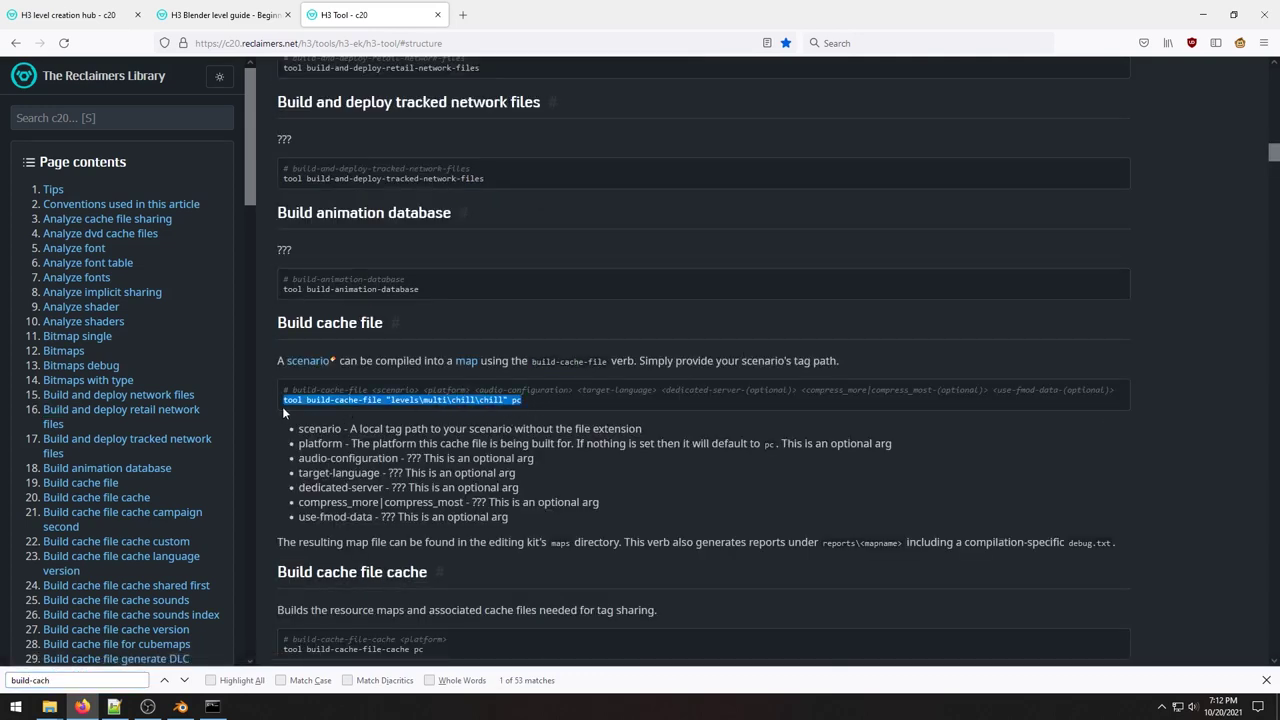
# Run tool build-cache-file for levels\multi\tutorial\tutorial on pc in Command Prompt.
pyautogui.click(212, 706)
pyautogui.write('tool build-cache-file "levels\\multi\\chill\\chill" pc')
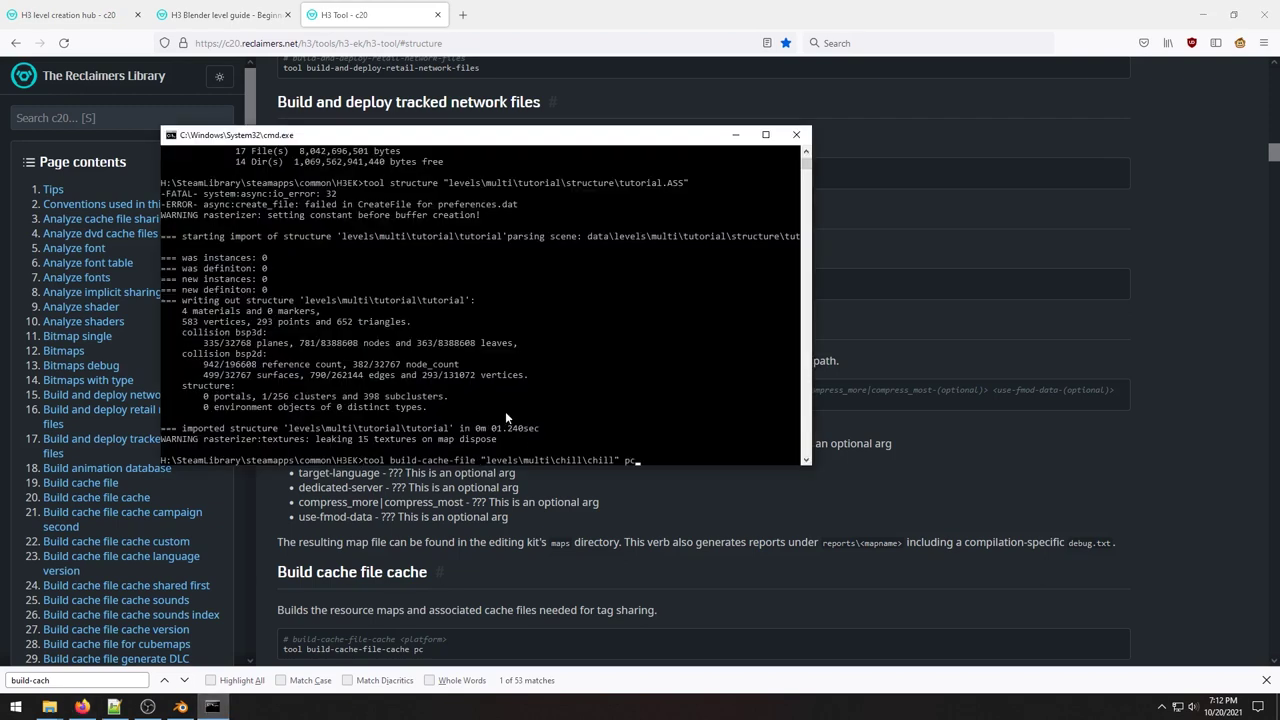
pyautogui.press('Left')
pyautogui.press('Left')
pyautogui.press('Left')
pyautogui.press('Left')
pyautogui.press('BackSpace')
pyautogui.press('BackSpace')
pyautogui.press('BackSpace')
pyautogui.press('BackSpace')
pyautogui.press('BackSpace')
pyautogui.press('BackSpace')
pyautogui.press('BackSpace')
pyautogui.press('BackSpace')
pyautogui.press('BackSpace')
pyautogui.press('BackSpace')
pyautogui.press('BackSpace')
pyautogui.write('tutorial\\tutoriak')
pyautogui.press('BackSpace')
pyautogui.write('l')
pyautogui.press('Return')
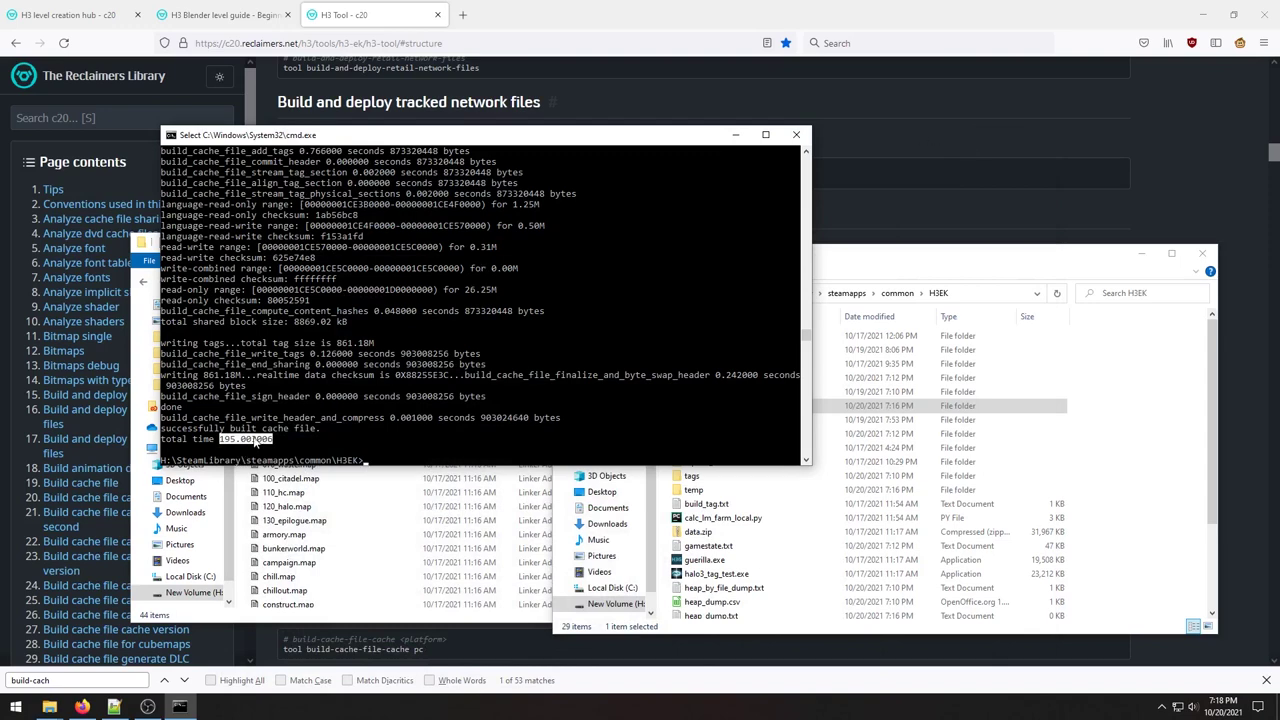
# Open the H3EK maps folder and select the newly built tutorial.map (881,844 KB).
pyautogui.click(217, 434)
pyautogui.click(950, 258)
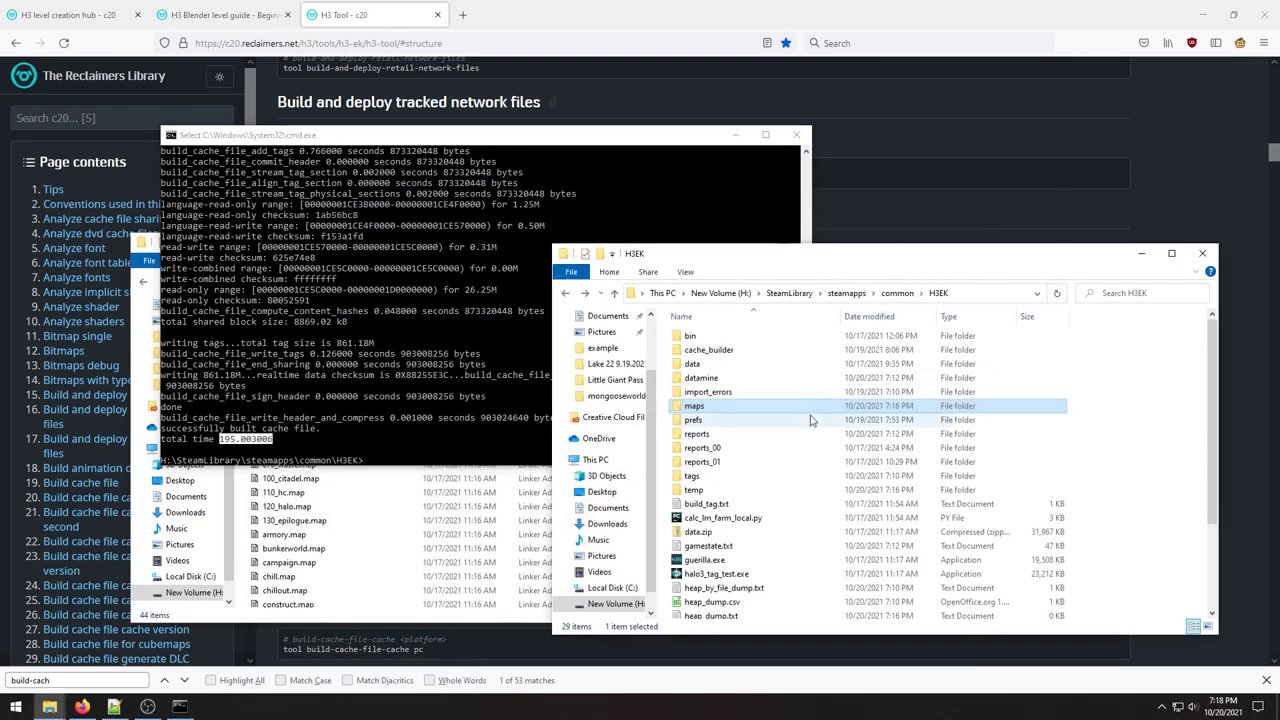
pyautogui.doubleClick(721, 410)
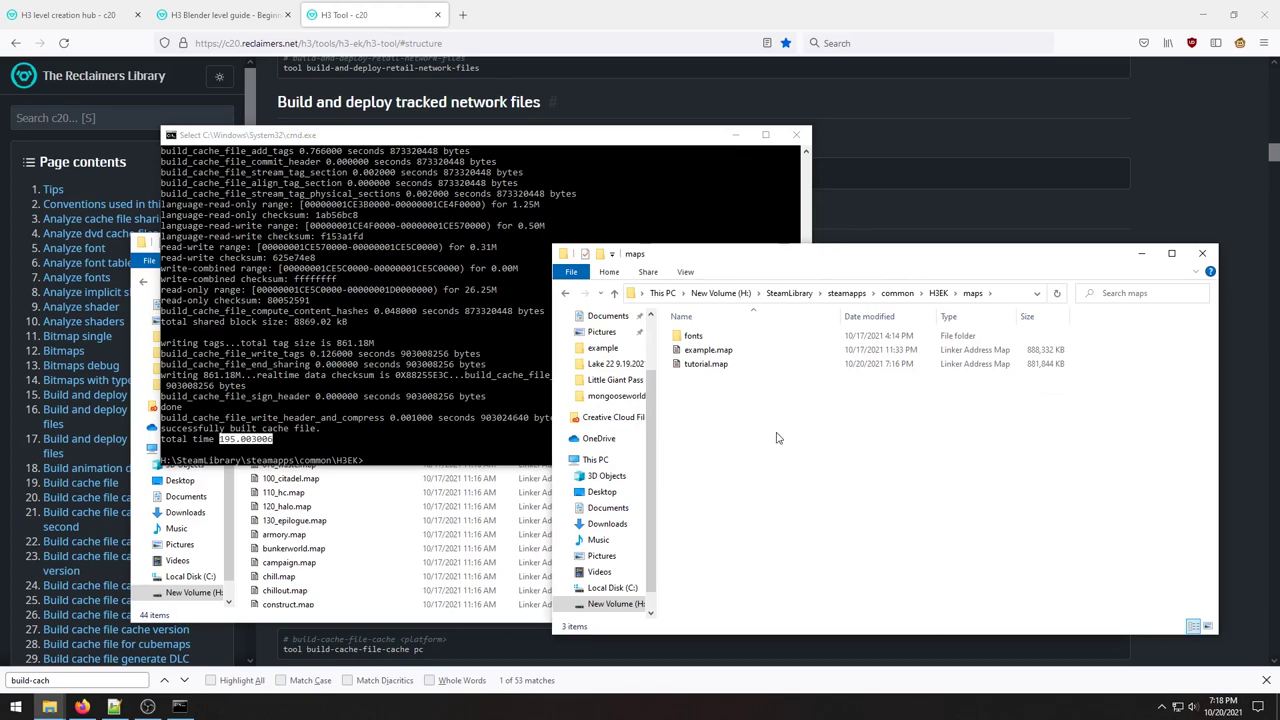
pyautogui.click(706, 368)
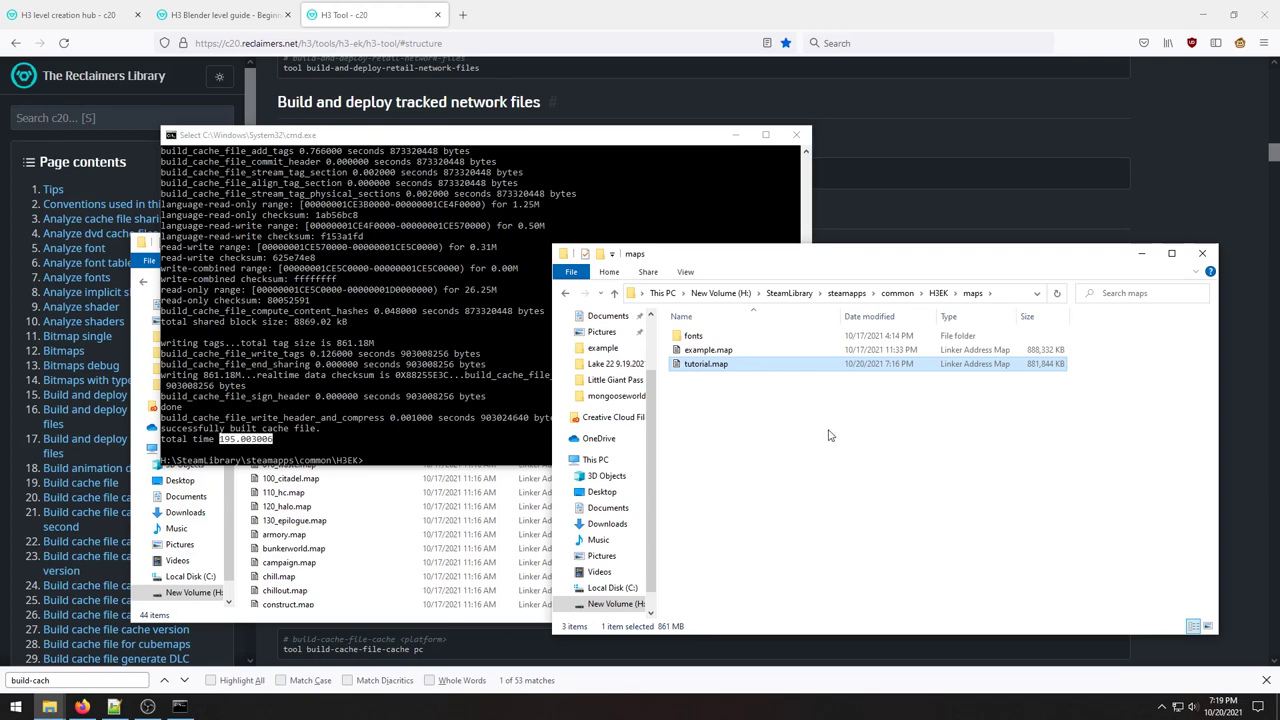
# Arrange both maps windows and confirm the original isolation.map is backed up in the backup folder.
pyautogui.click(143, 278)
pyautogui.moveTo(494, 255); pyautogui.dragTo(399, 189)
pyautogui.moveTo(865, 257); pyautogui.dragTo(924, 202)
pyautogui.scroll(-2, 243, 480)
pyautogui.scroll(2, 240, 465)
pyautogui.doubleClick(210, 262)
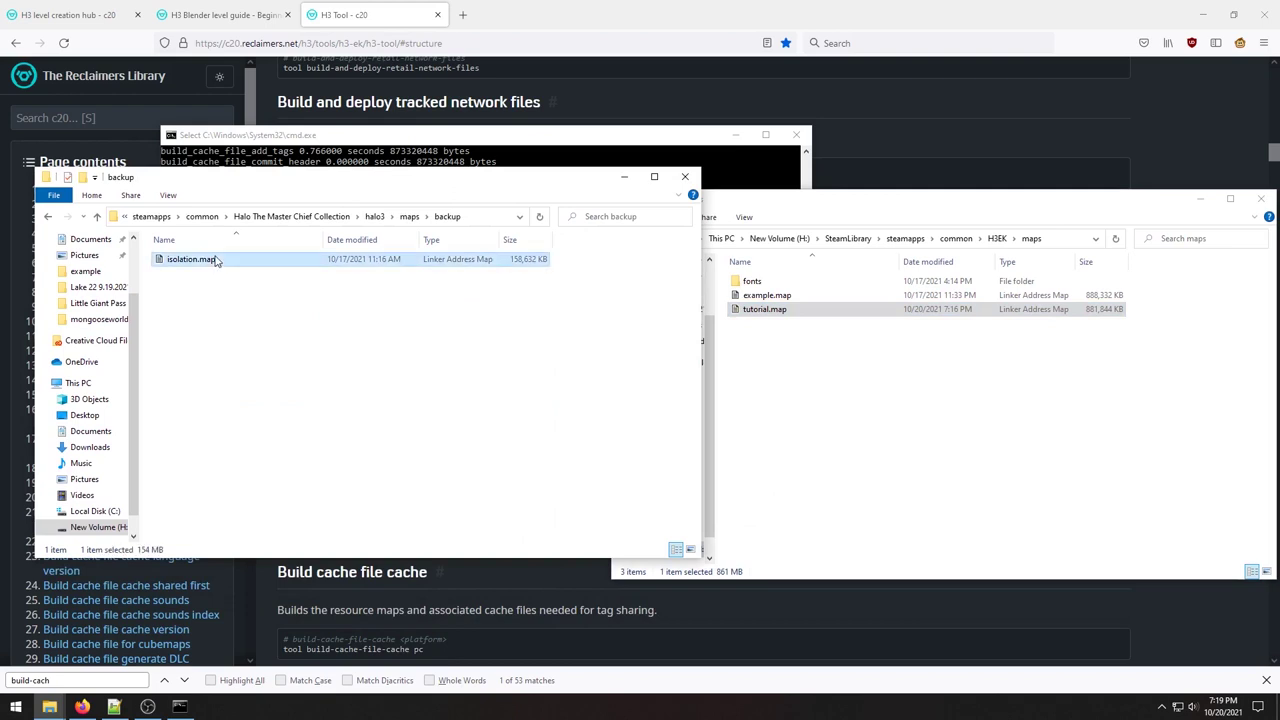
pyautogui.click(47, 216)
pyautogui.scroll(-4, 300, 400)
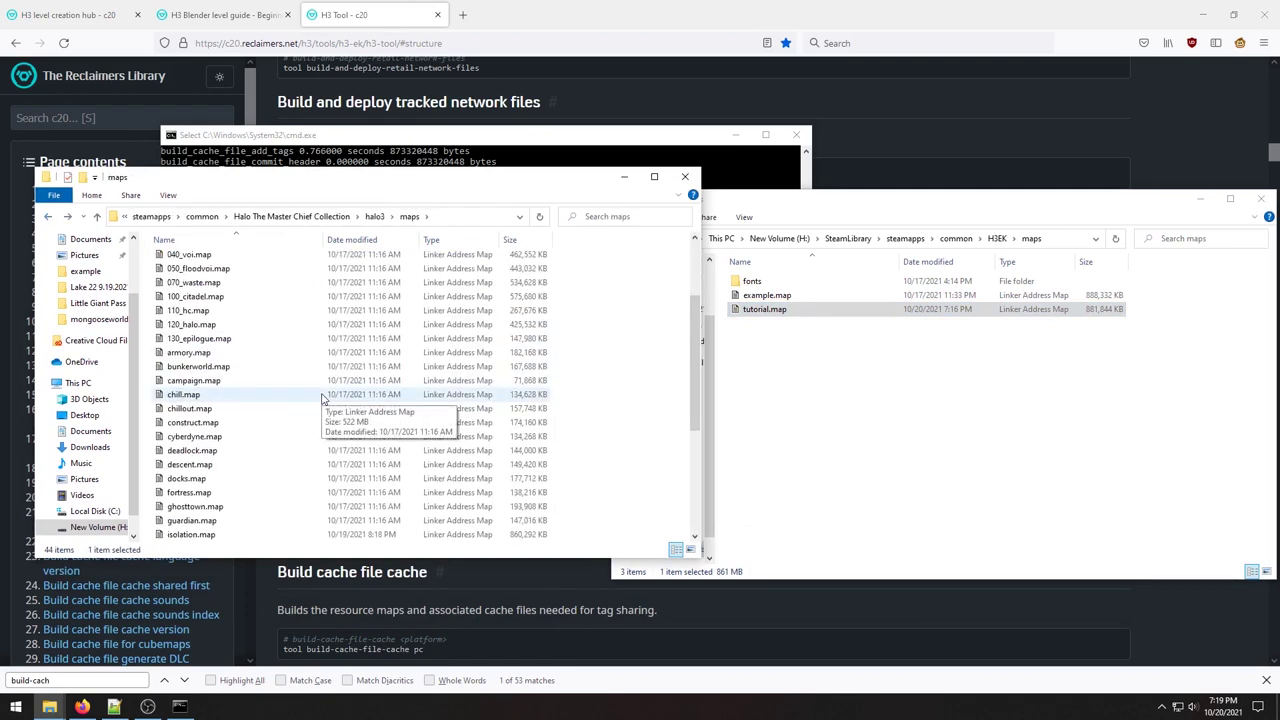
pyautogui.scroll(4, 251, 400)
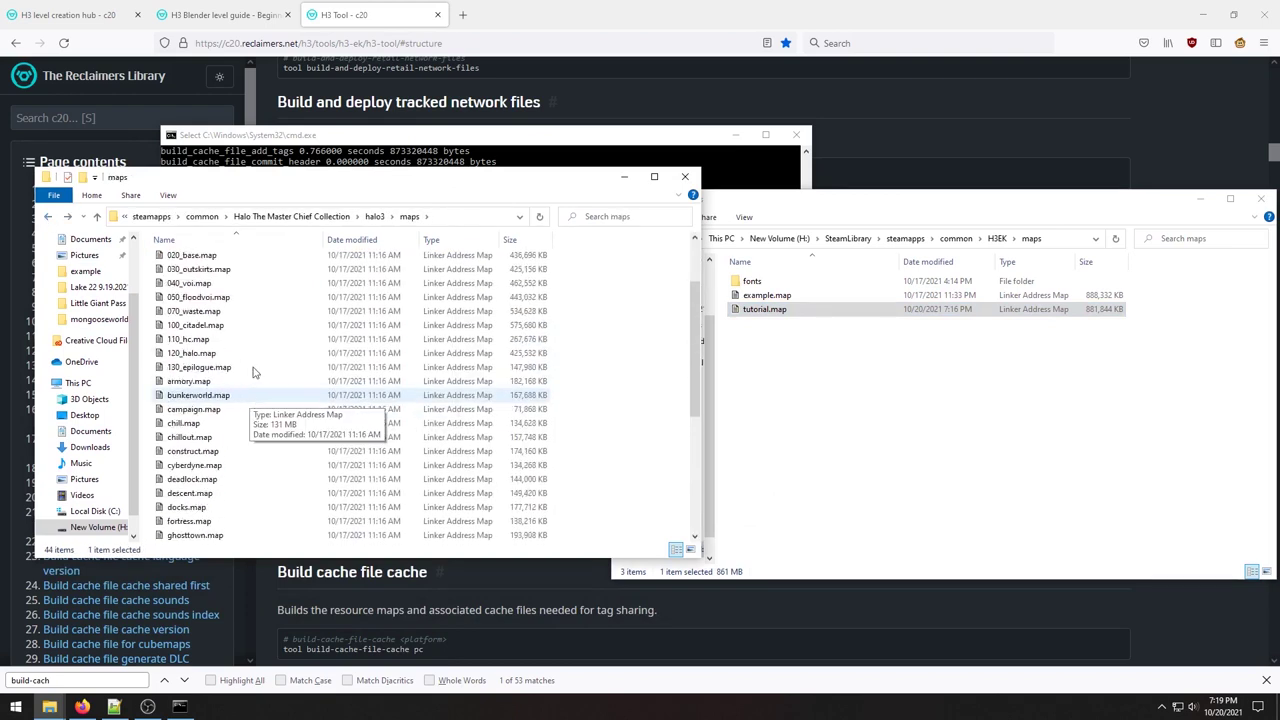
pyautogui.doubleClick(228, 264)
pyautogui.click(448, 262)
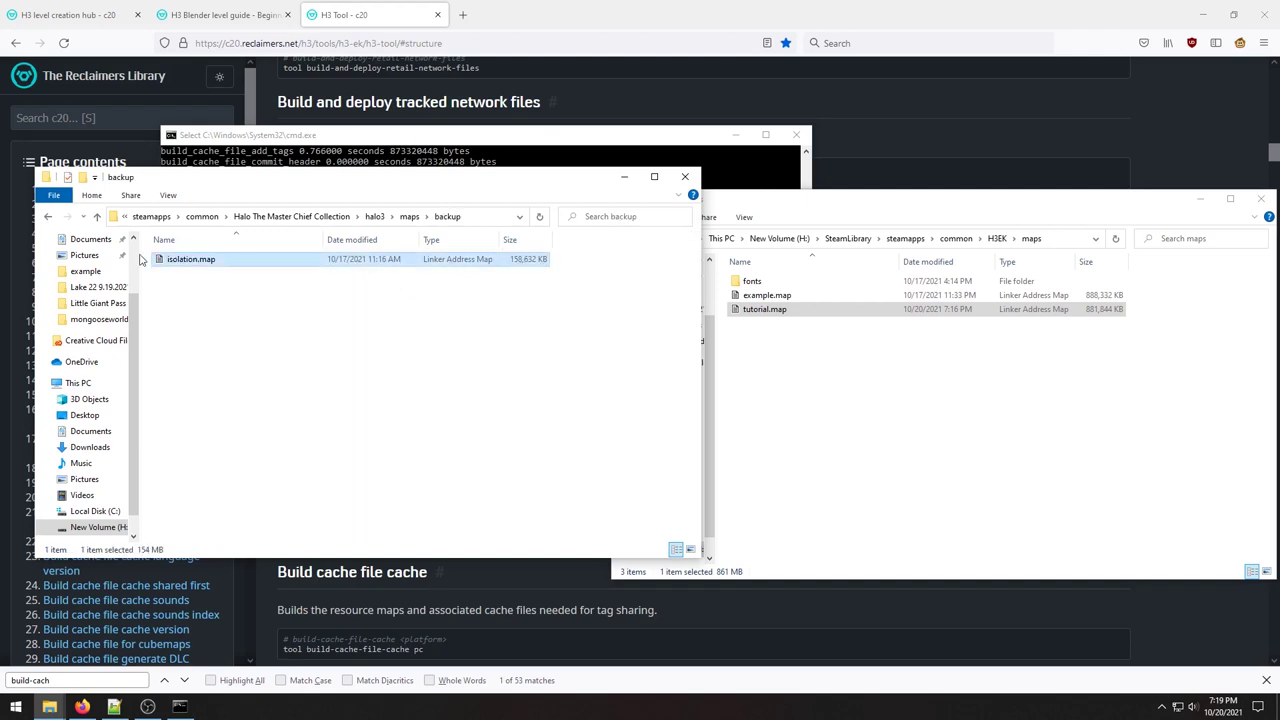
pyautogui.click(47, 216)
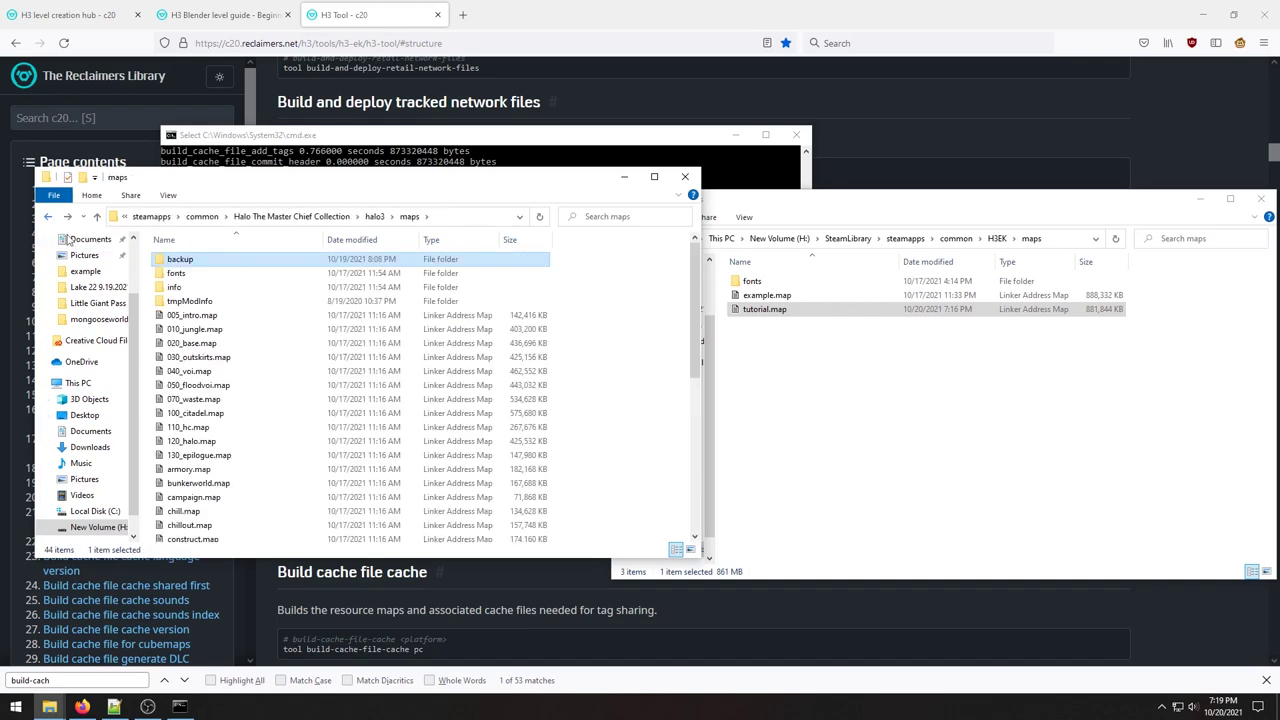
# Delete the game's current isolation.map and paste the built tutorial.map into the halo3 maps folder.
pyautogui.scroll(-2, 340, 436)
pyautogui.scroll(-2, 260, 405)
pyautogui.click(230, 413)
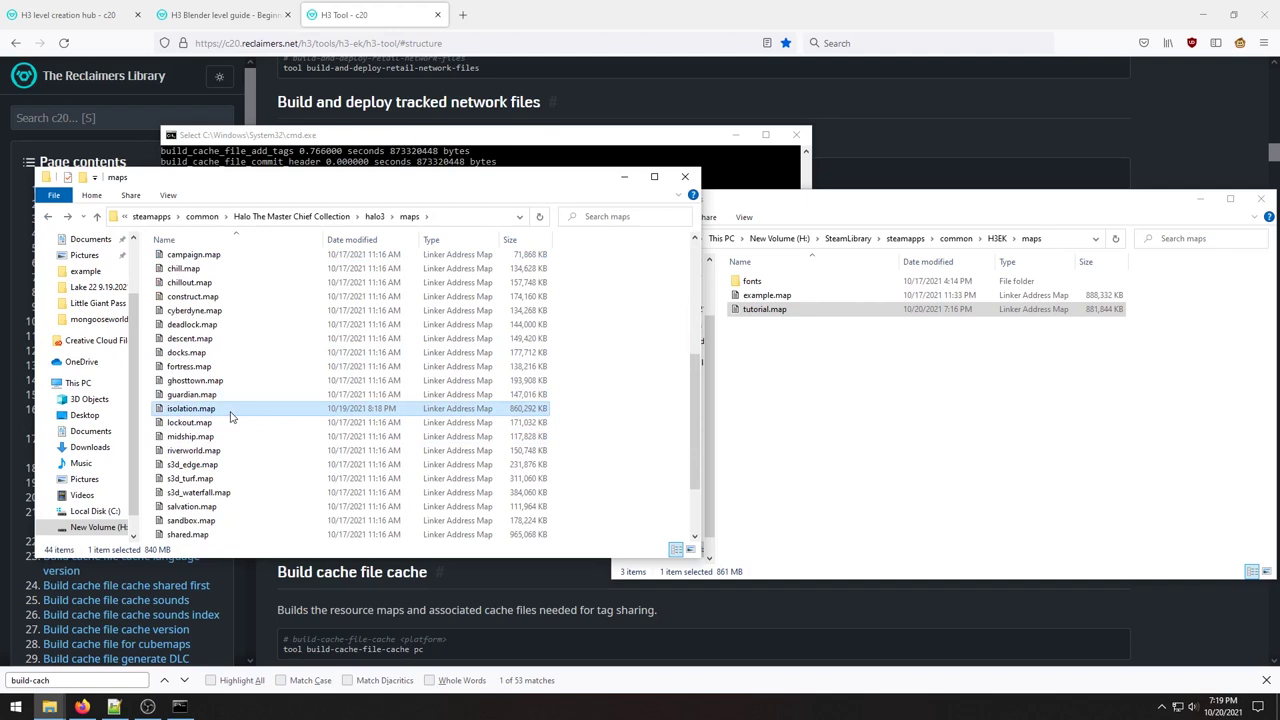
pyautogui.press('Delete')
pyautogui.click(760, 425)
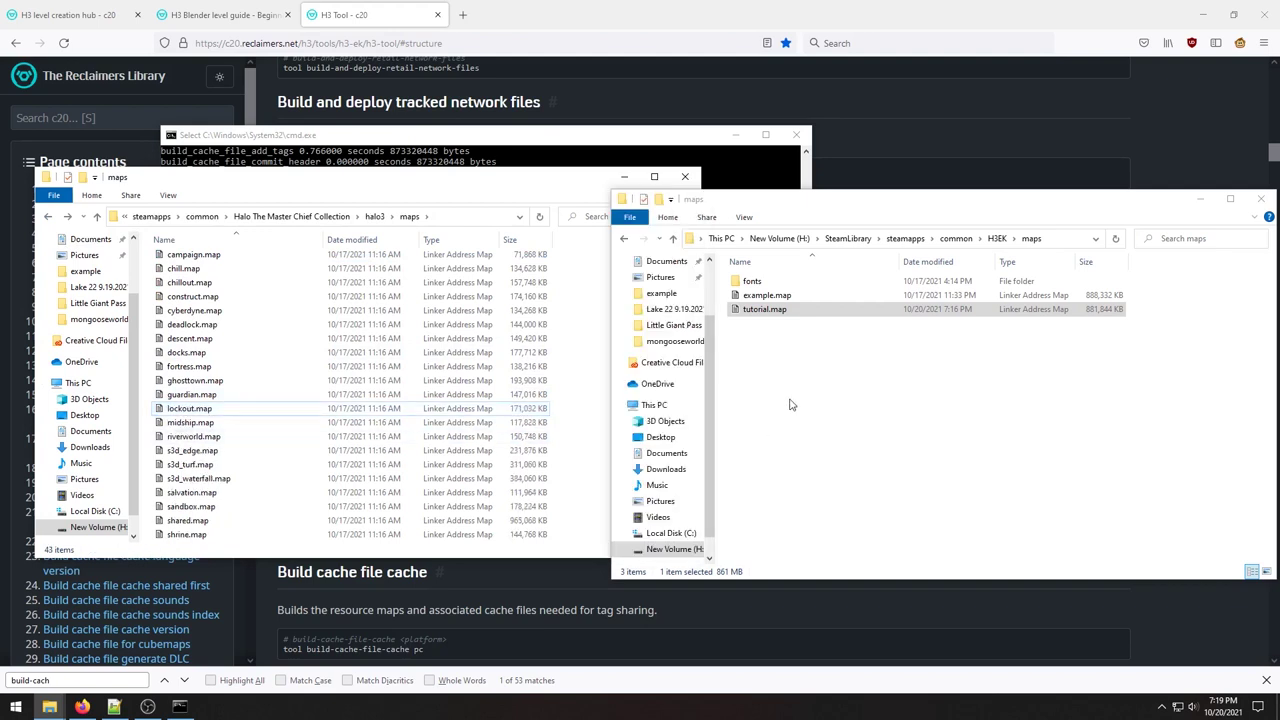
pyautogui.click(766, 295)
pyautogui.click(765, 310)
pyautogui.rightClick(590, 348)
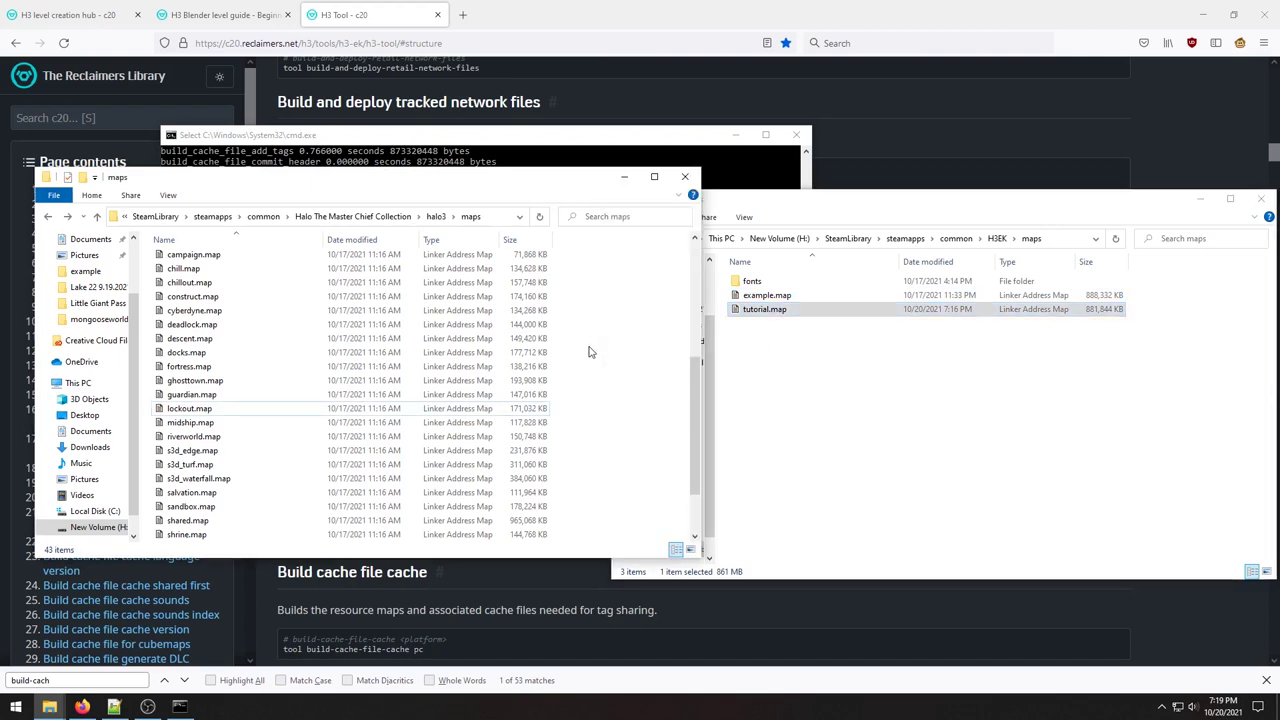
pyautogui.click(621, 439)
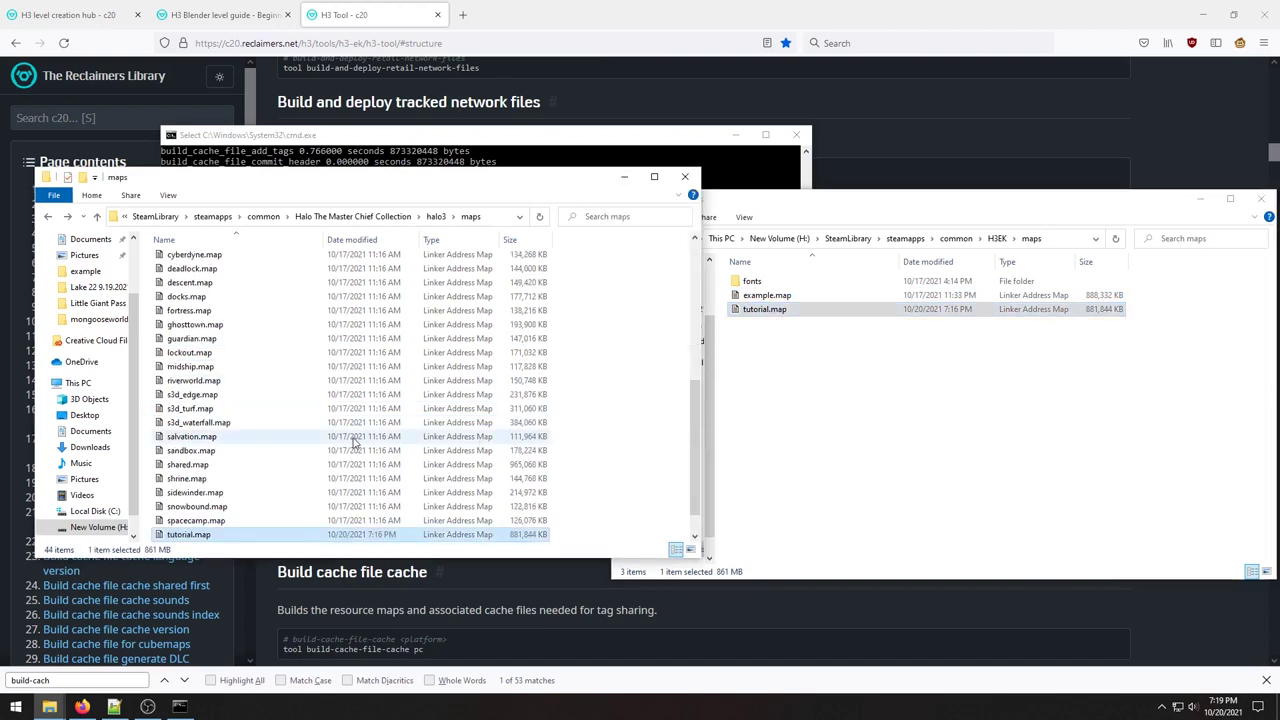
# Rename the pasted tutorial.map to isolation.map.
pyautogui.rightClick(178, 538)
pyautogui.click(210, 523)
pyautogui.write('isolation')
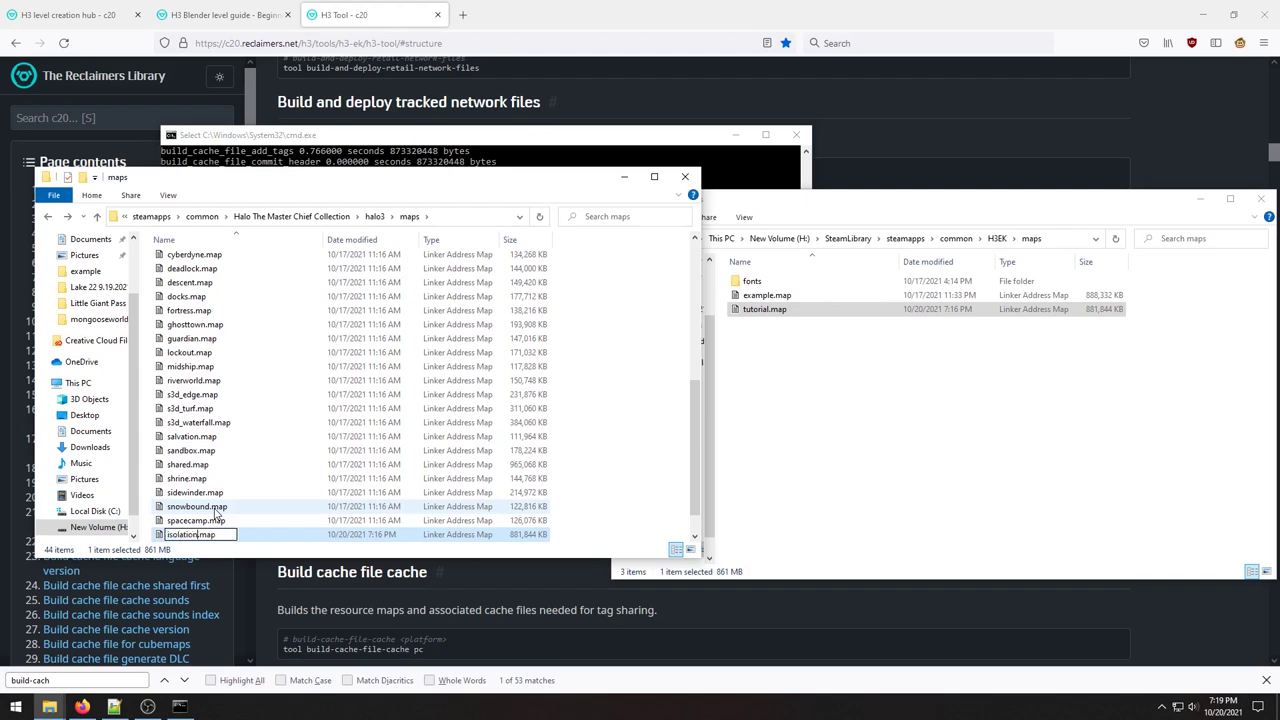
pyautogui.click(575, 515)
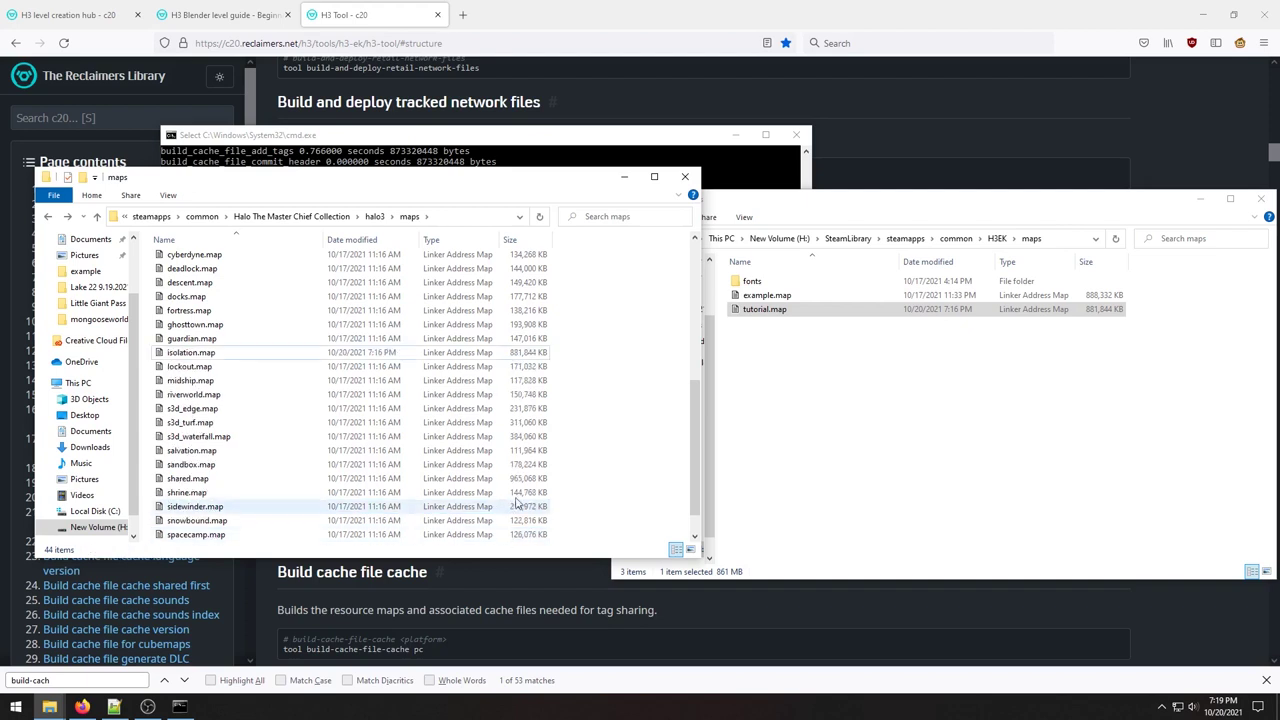
pyautogui.moveTo(694, 466)
pyautogui.mouseDown()
pyautogui.moveTo(686, 290)
pyautogui.moveTo(694, 479)
pyautogui.mouseUp()
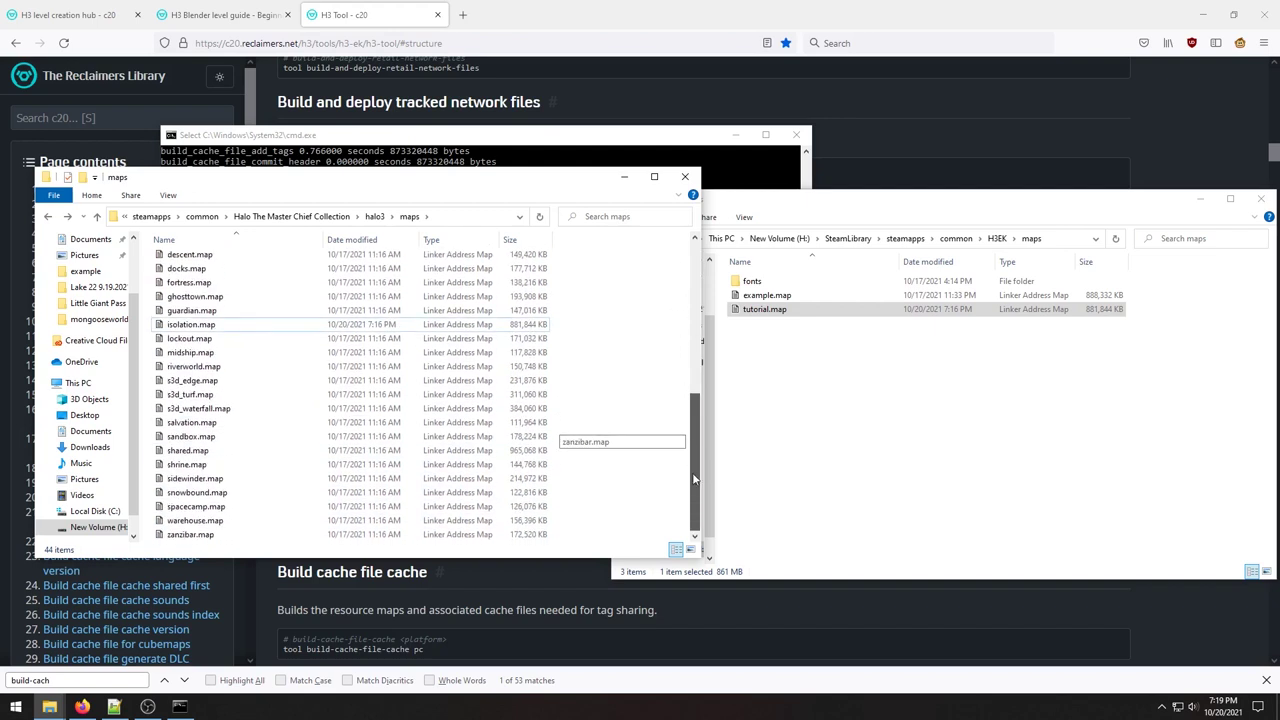
pyautogui.moveTo(694, 479); pyautogui.dragTo(694, 479)
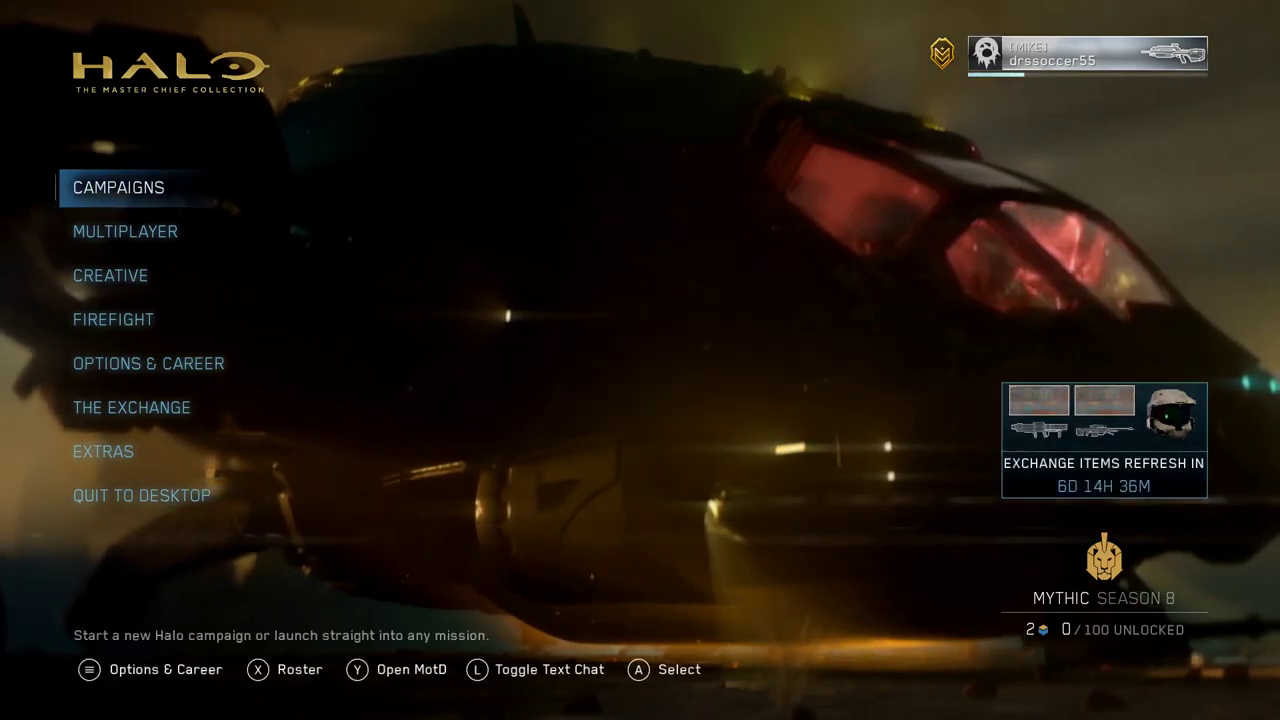
# Go to Multiplayer > Custom Multiplayer > Halo 3 custom game setup.
pyautogui.press('Down')
pyautogui.press('Up')
pyautogui.press('Down')
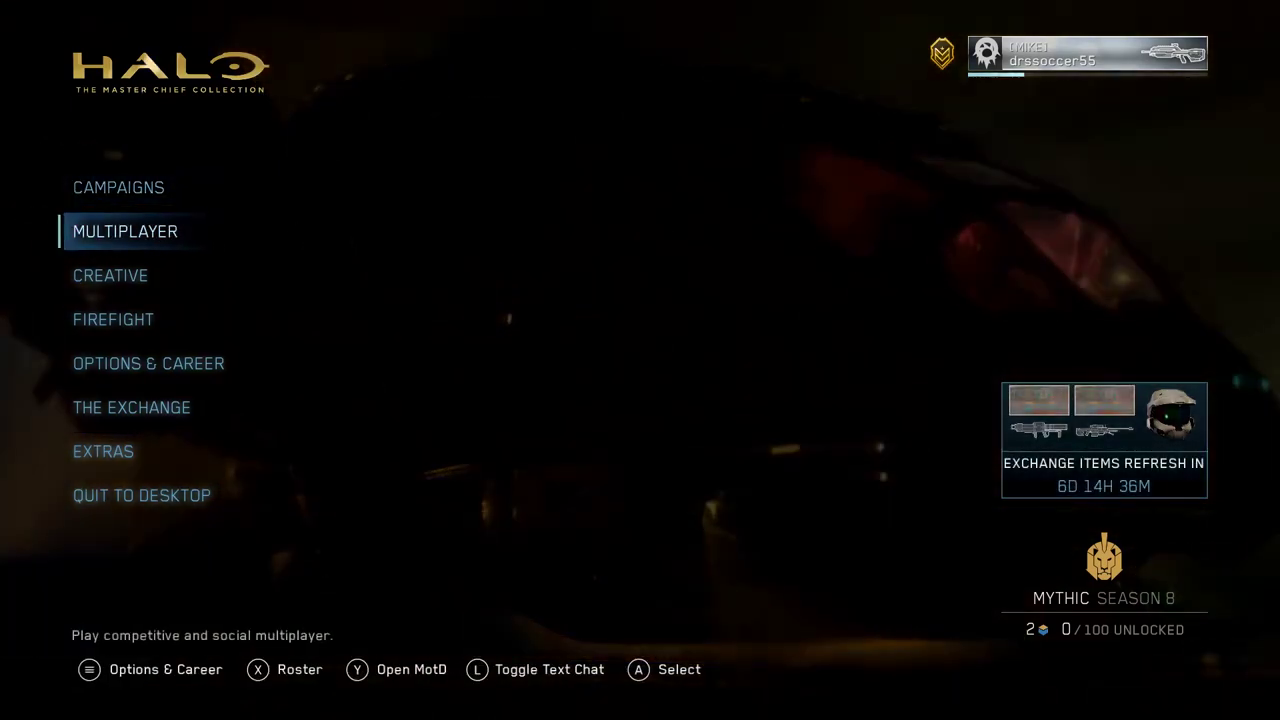
pyautogui.press('Down')
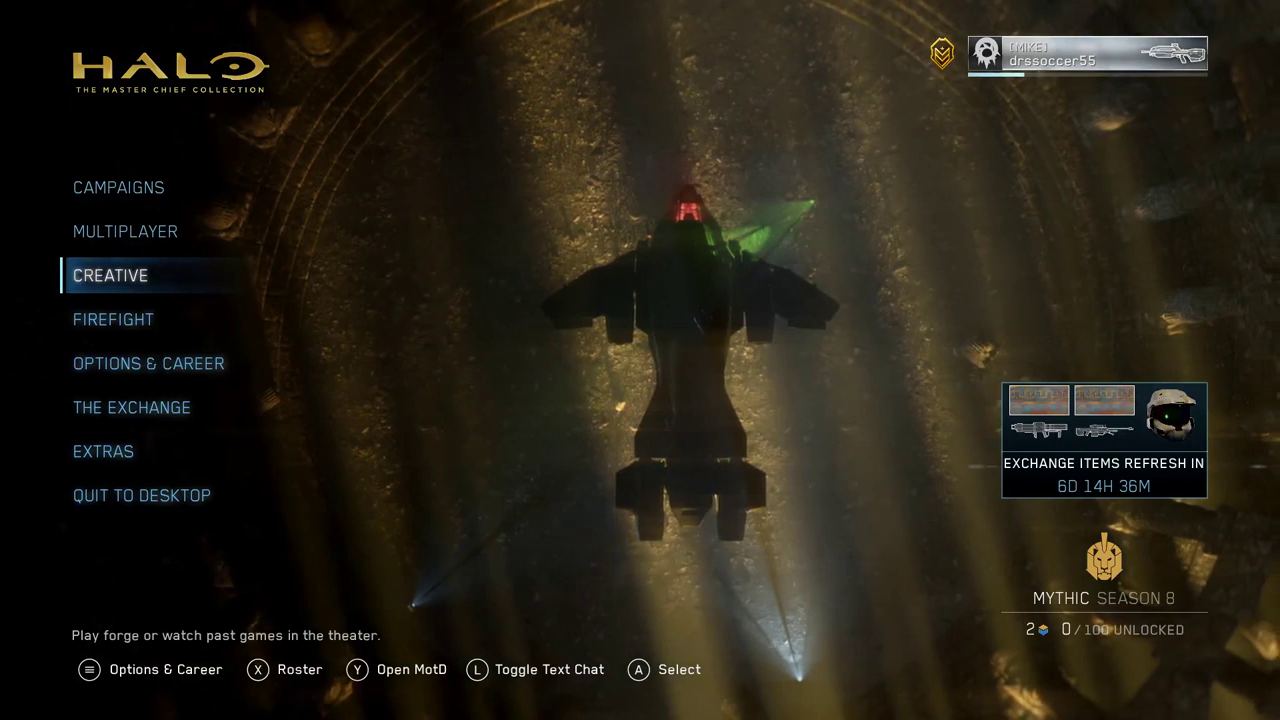
pyautogui.press('Up')
pyautogui.press('Return')
pyautogui.press('Down')
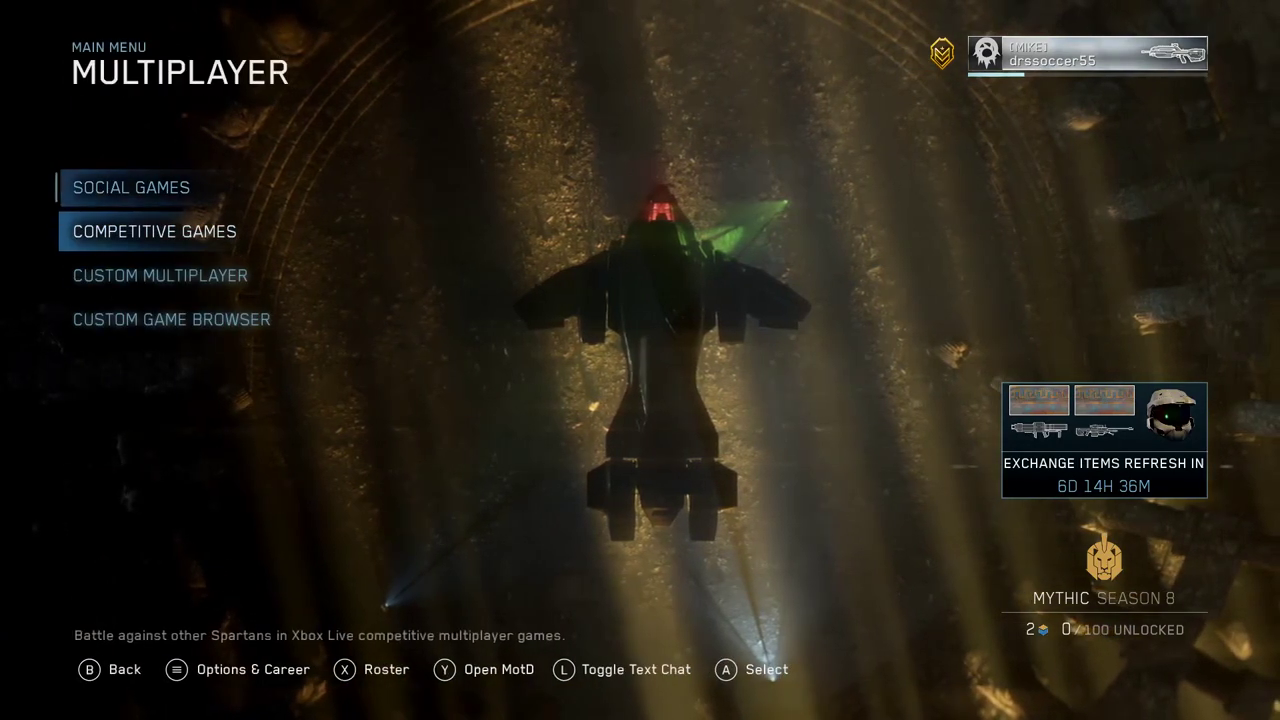
pyautogui.press('Down')
pyautogui.press('Return')
pyautogui.press('Down')
pyautogui.press('Down')
pyautogui.press('Down')
pyautogui.press('Down')
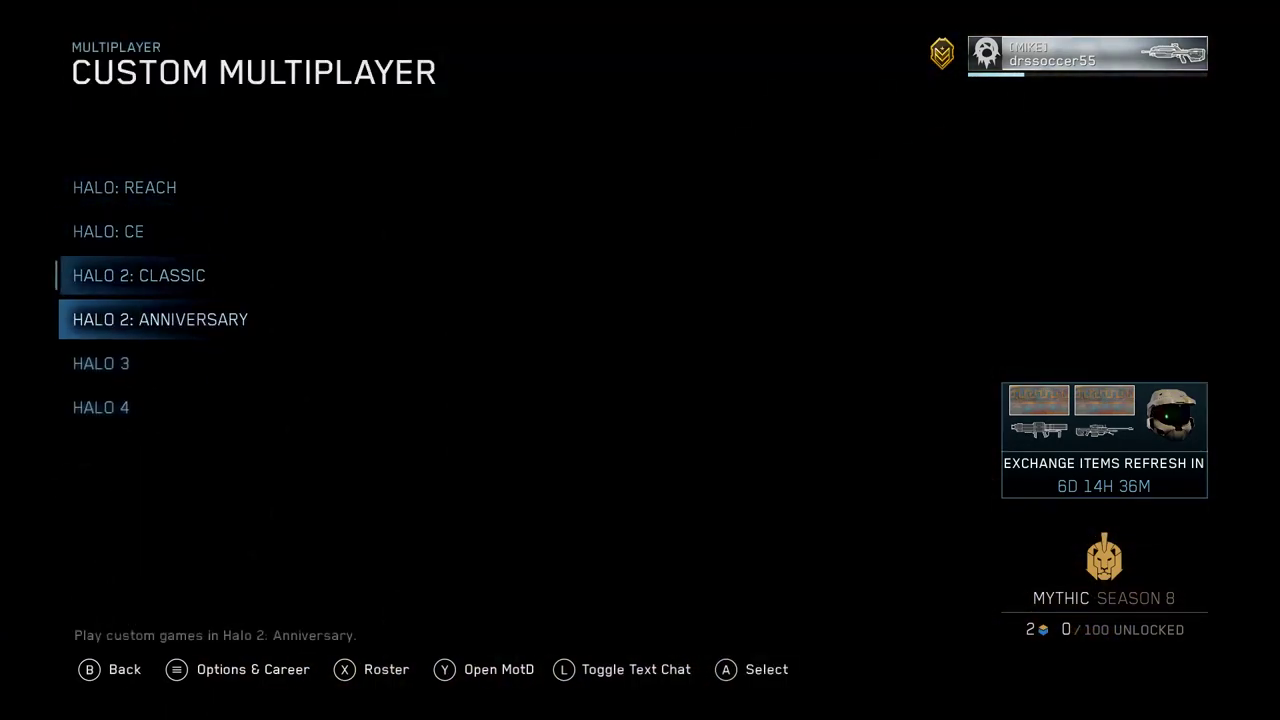
pyautogui.press('Return')
# Choose the Isolation map with Slayer and start the game.
pyautogui.press('Right')
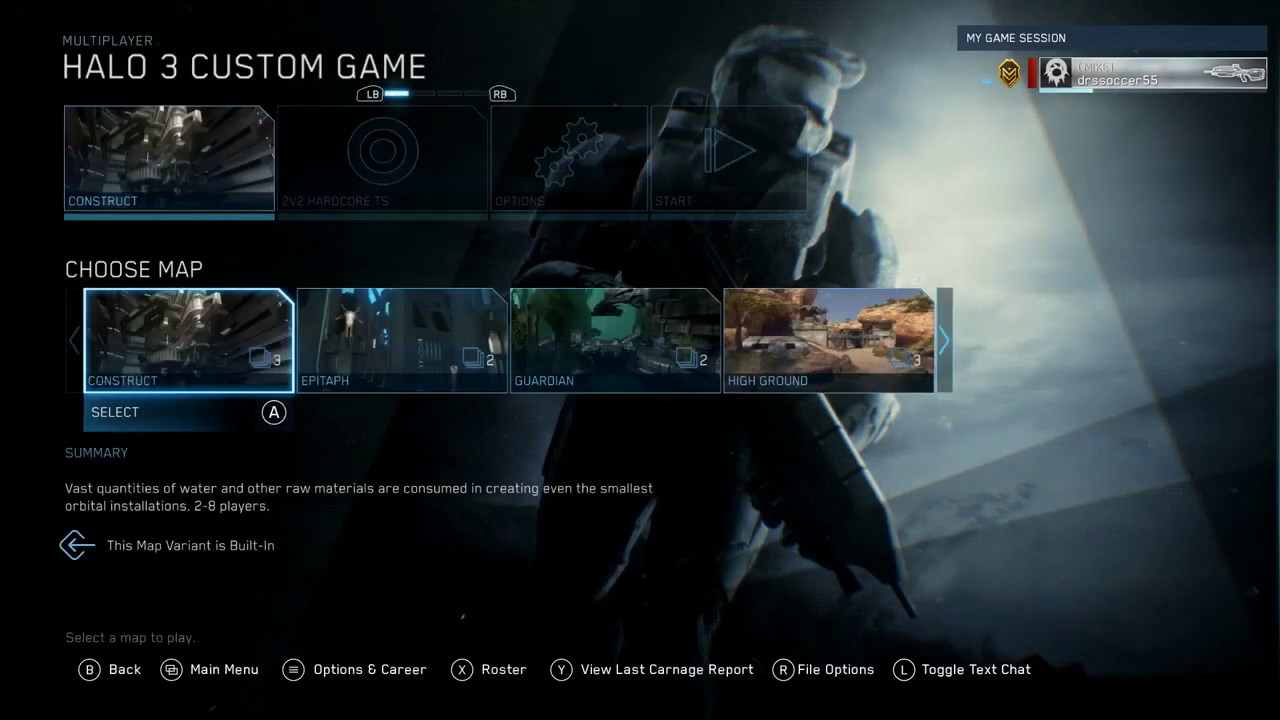
pyautogui.press('Right')
pyautogui.press('Right')
pyautogui.press('Right')
pyautogui.press('Right')
pyautogui.press('Left')
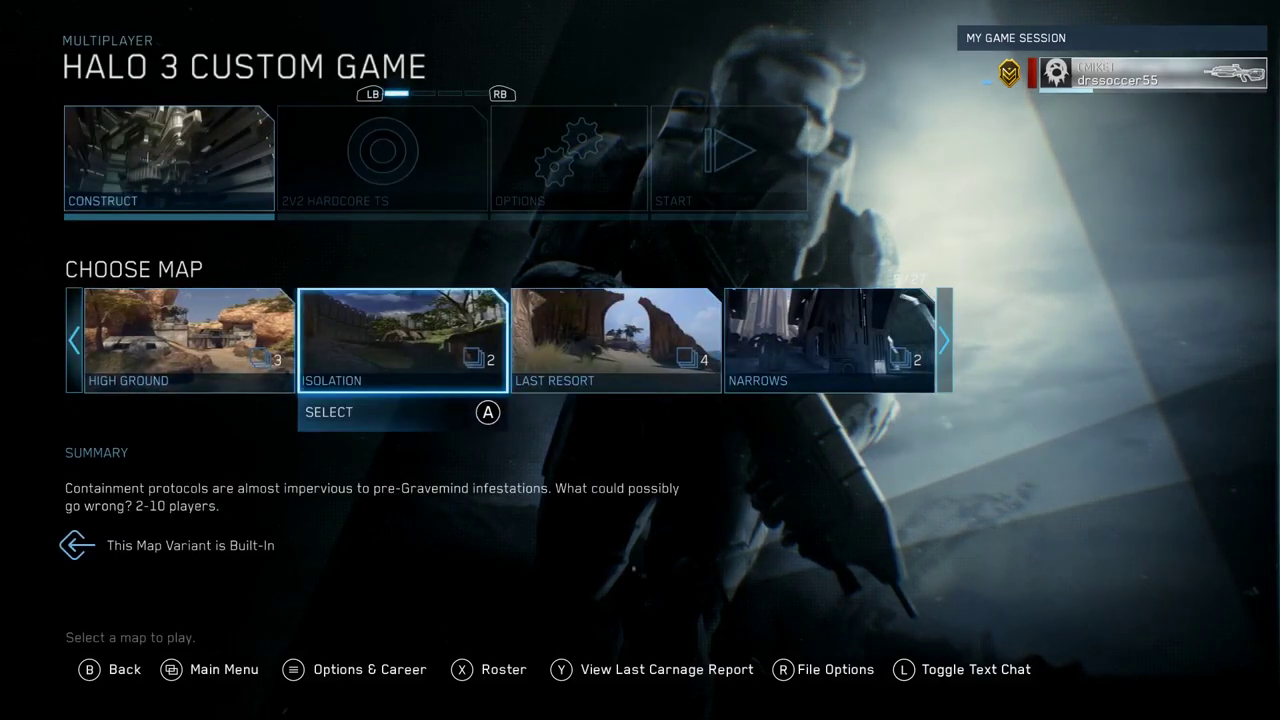
pyautogui.press('Return')
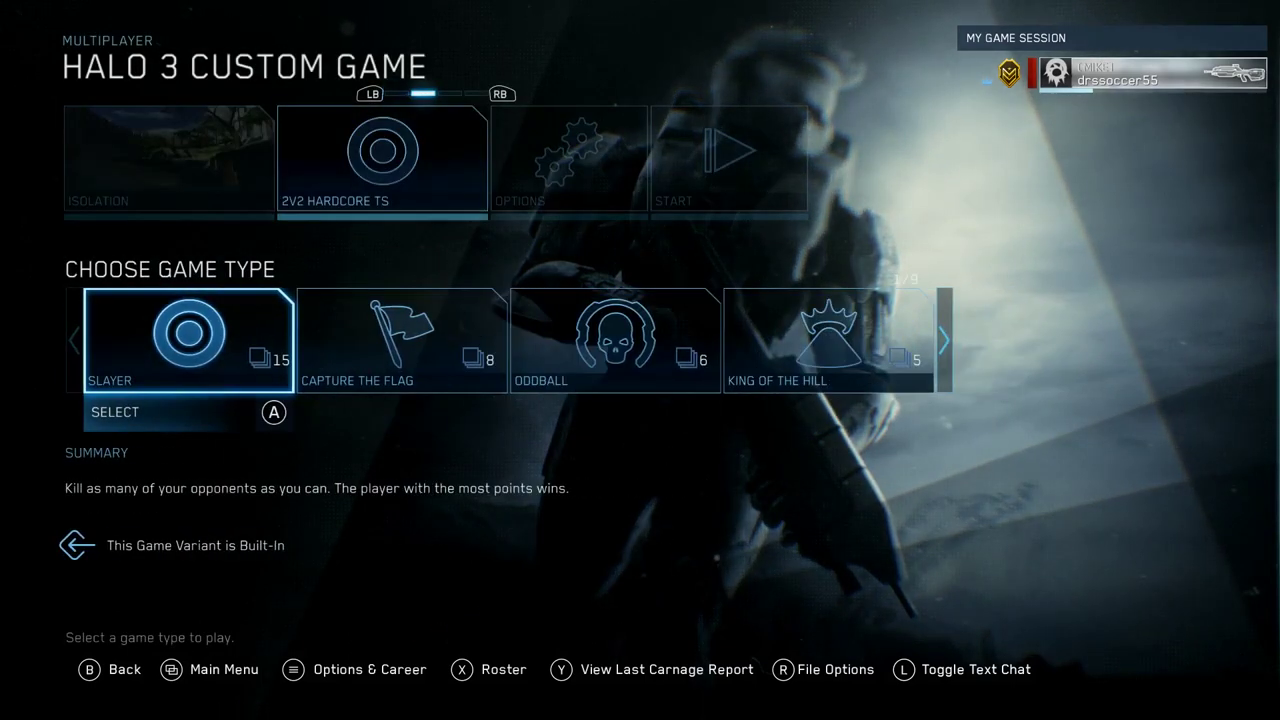
pyautogui.press('Return')
pyautogui.press('Return')
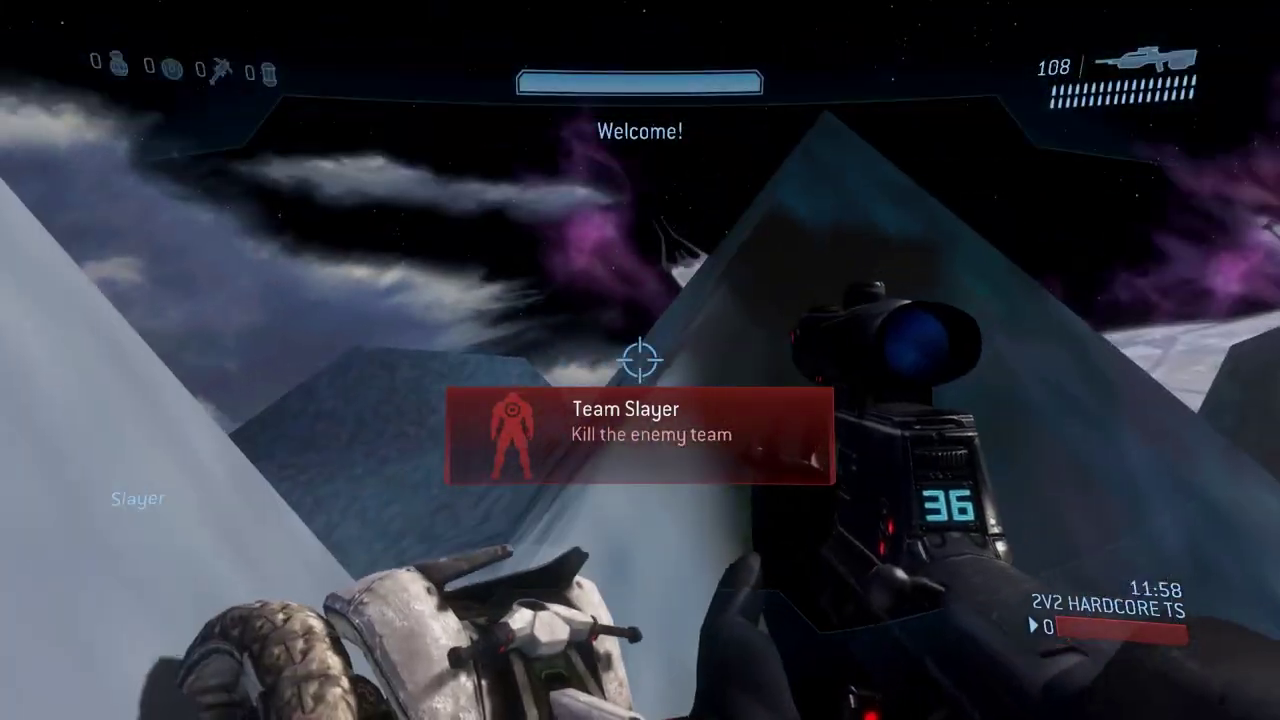
# Board the Mongoose and drive it around the custom snowy terrain.
pyautogui.press('b')
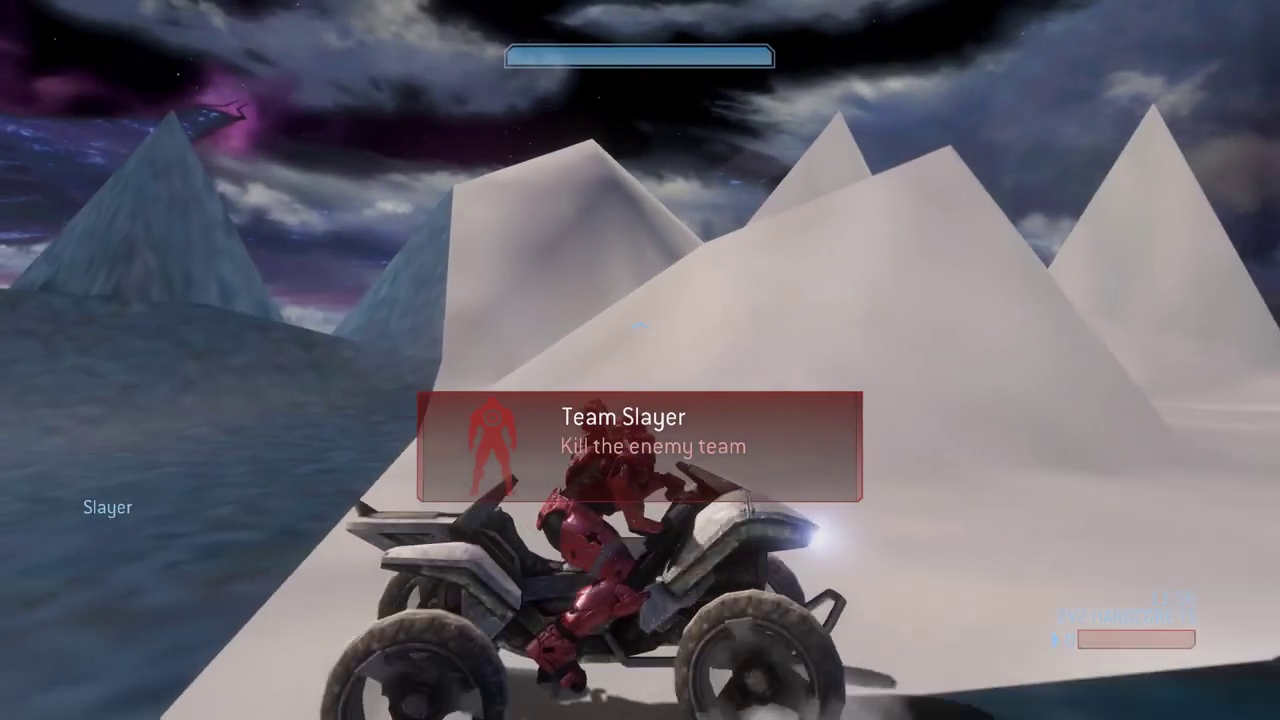
pyautogui.press('w')
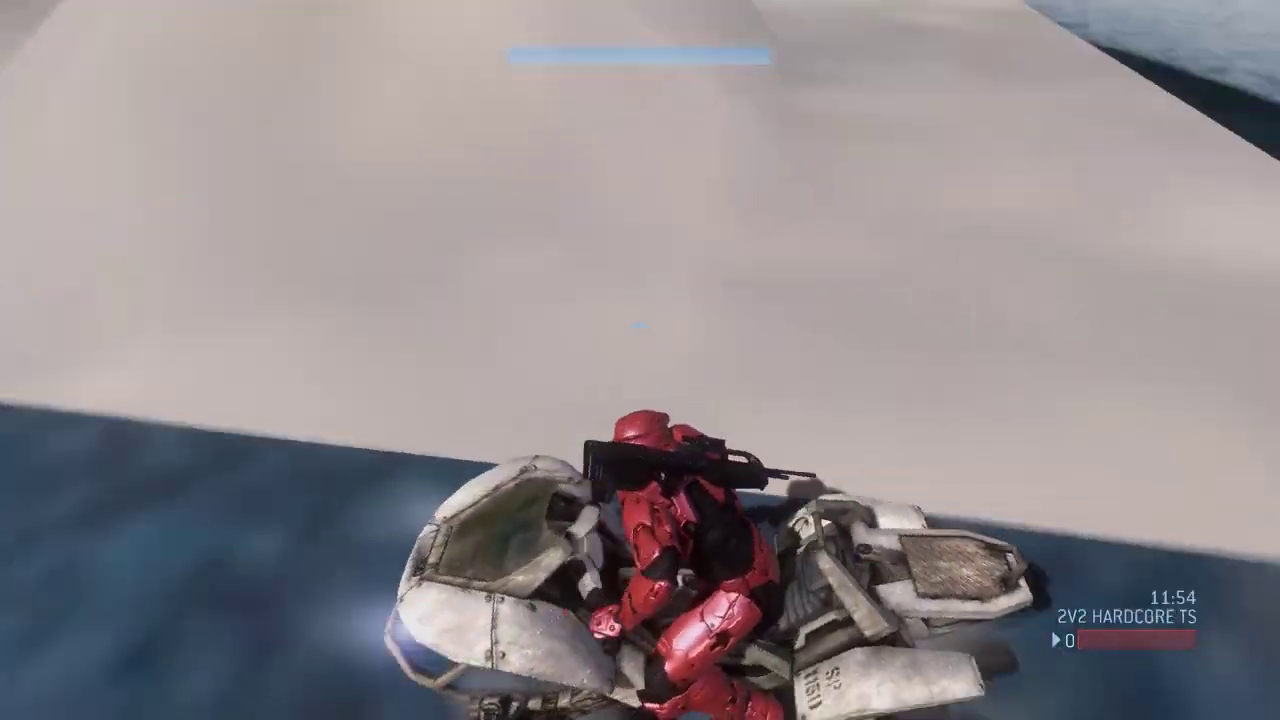
pyautogui.press('w')
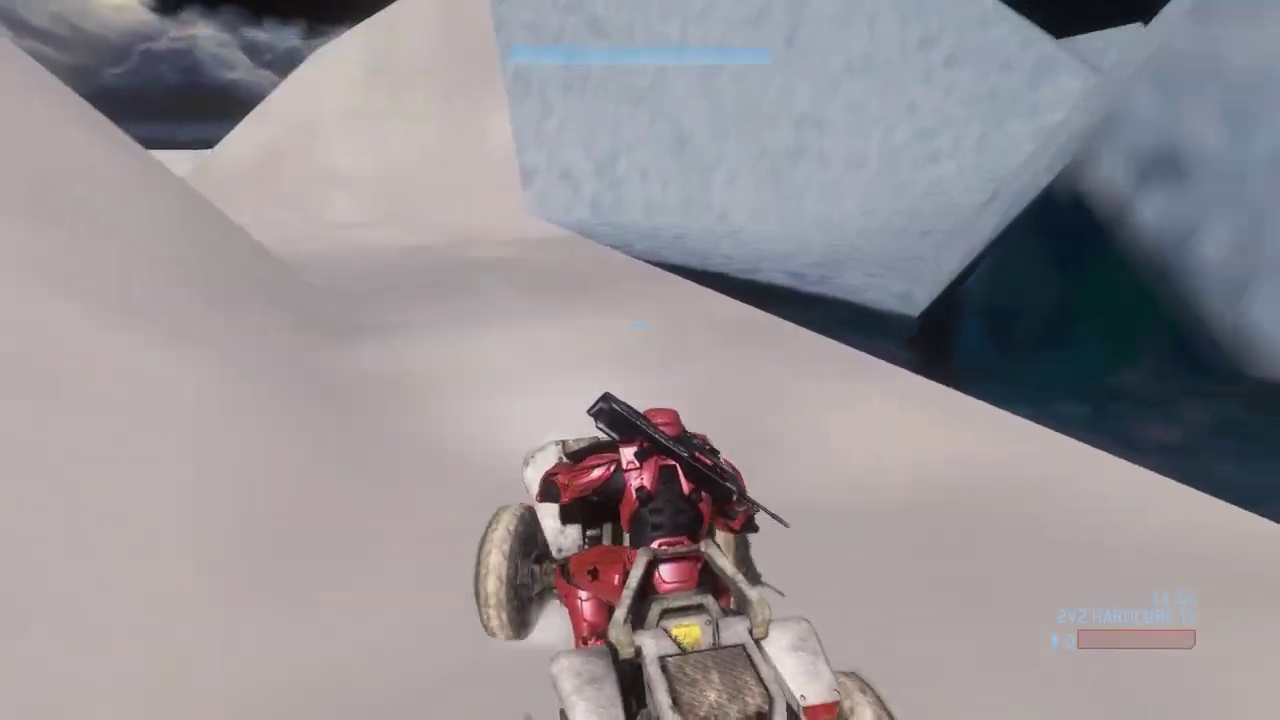
pyautogui.press('w')
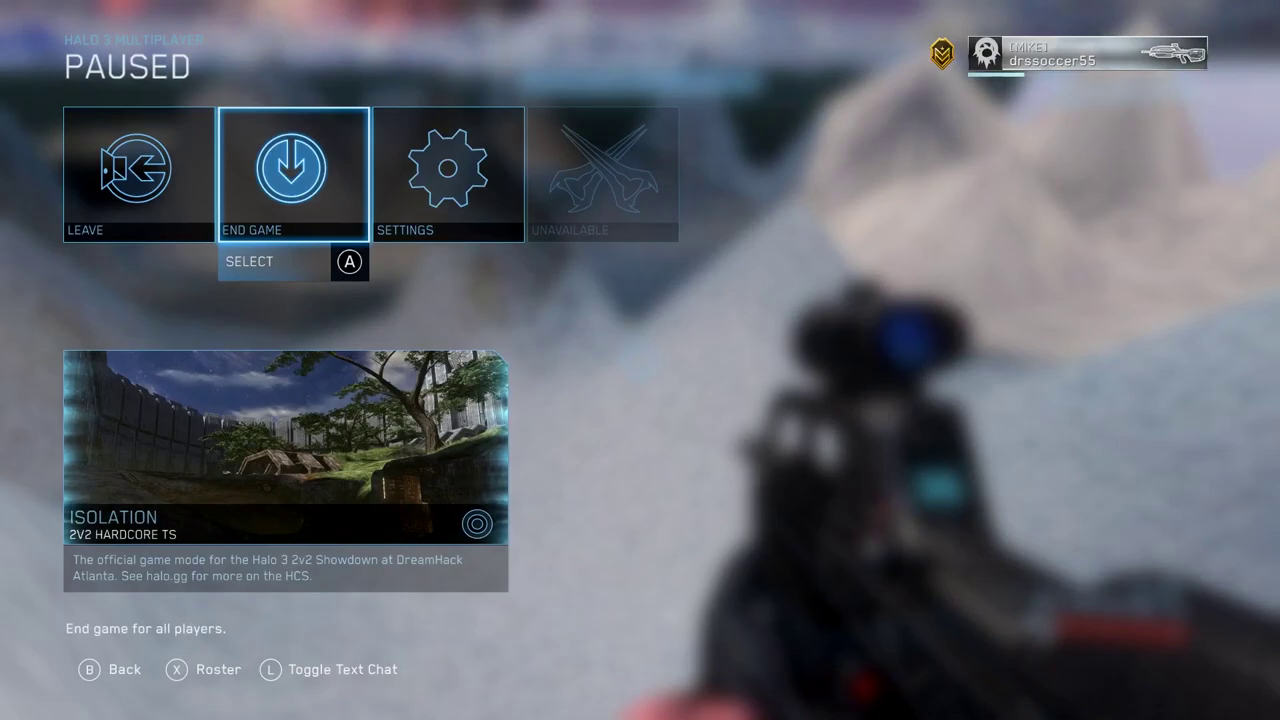
# End the game from the pause menu for all players.
pyautogui.press('Return')
pyautogui.press('Escape')
pyautogui.press('Return')
pyautogui.press('Return')
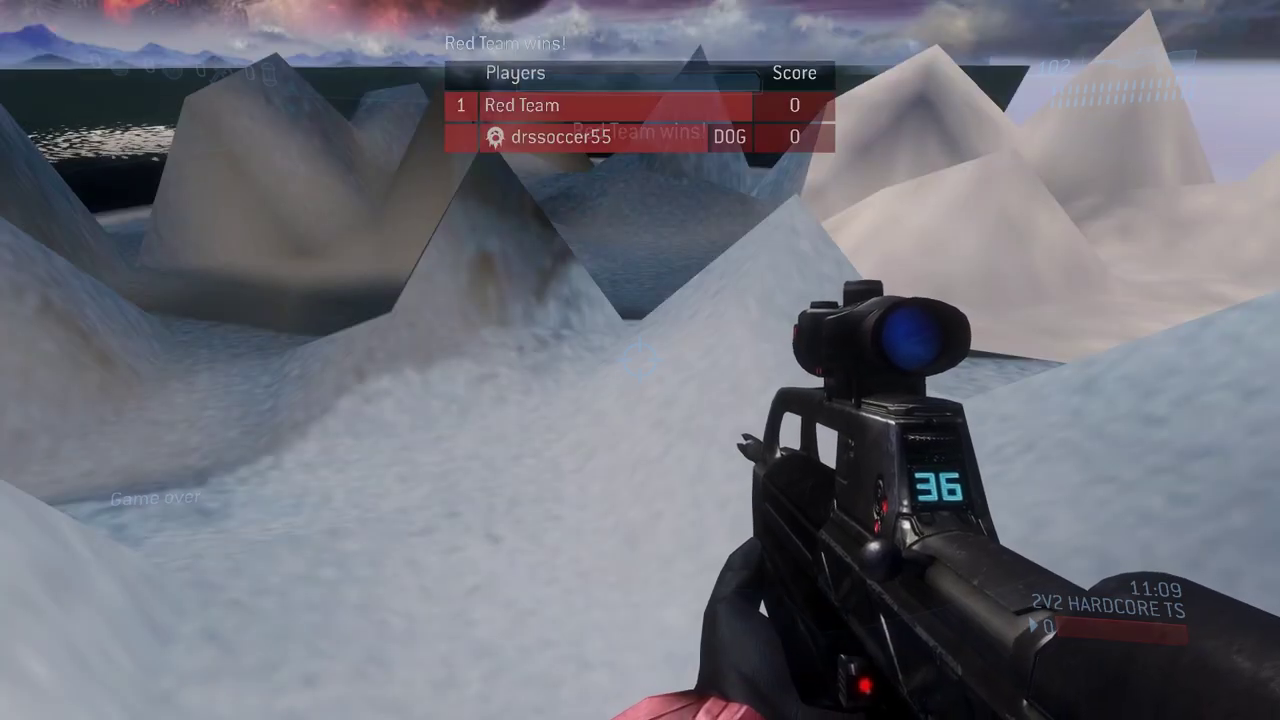